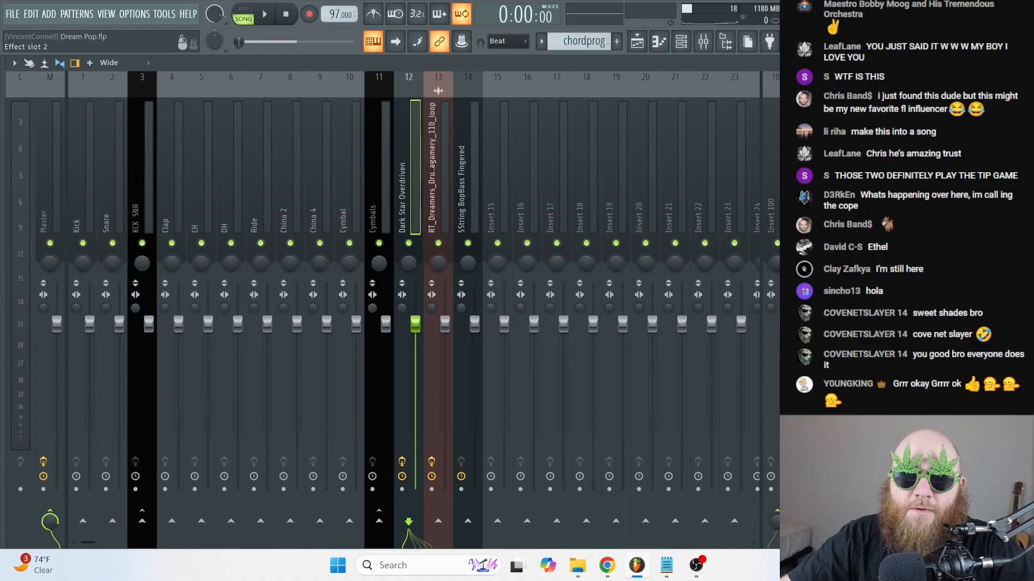
- Review the Fruity Delay 2 and Fruity Reeverb 2 settings on the Dark Star Overdriven mixer track, closing each plugin
drag(228, 169, 393, 171)
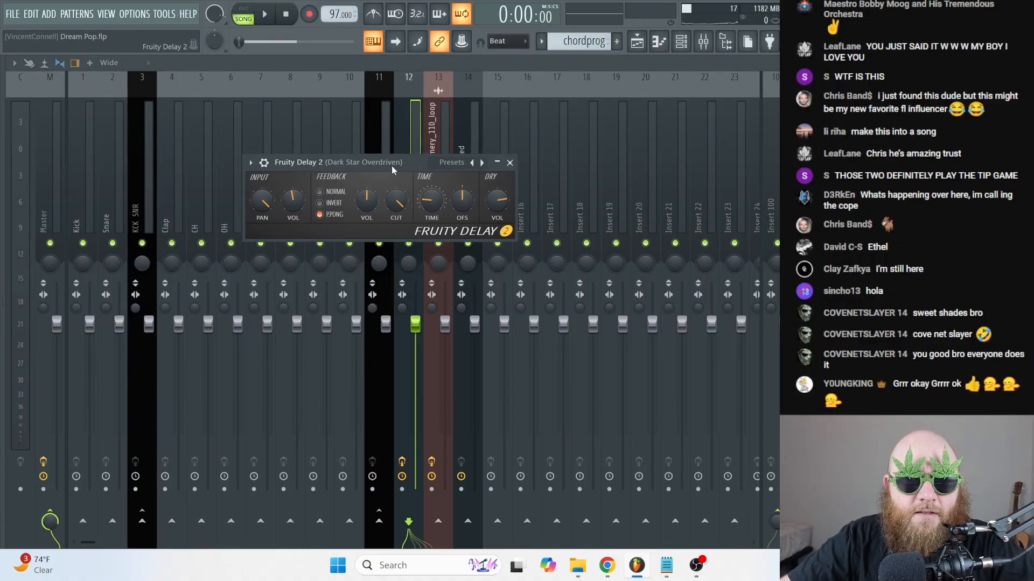
click(509, 163)
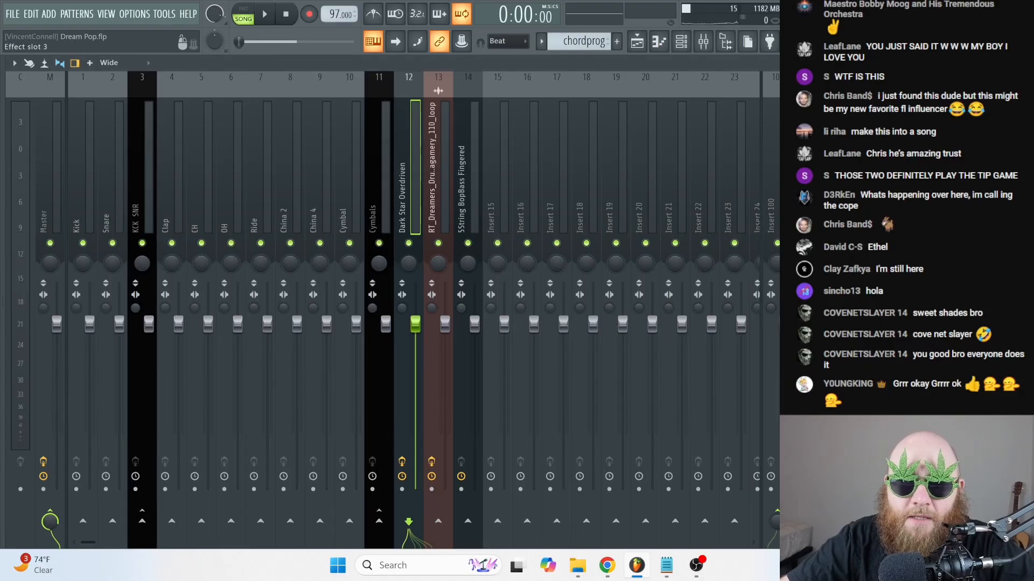
click(872, 148)
drag(305, 142, 388, 140)
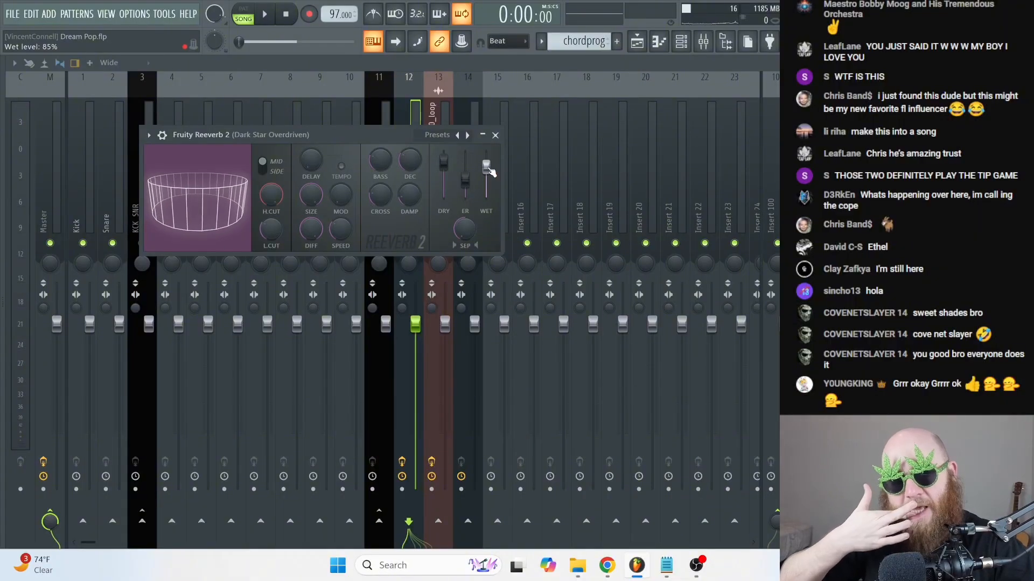
click(495, 135)
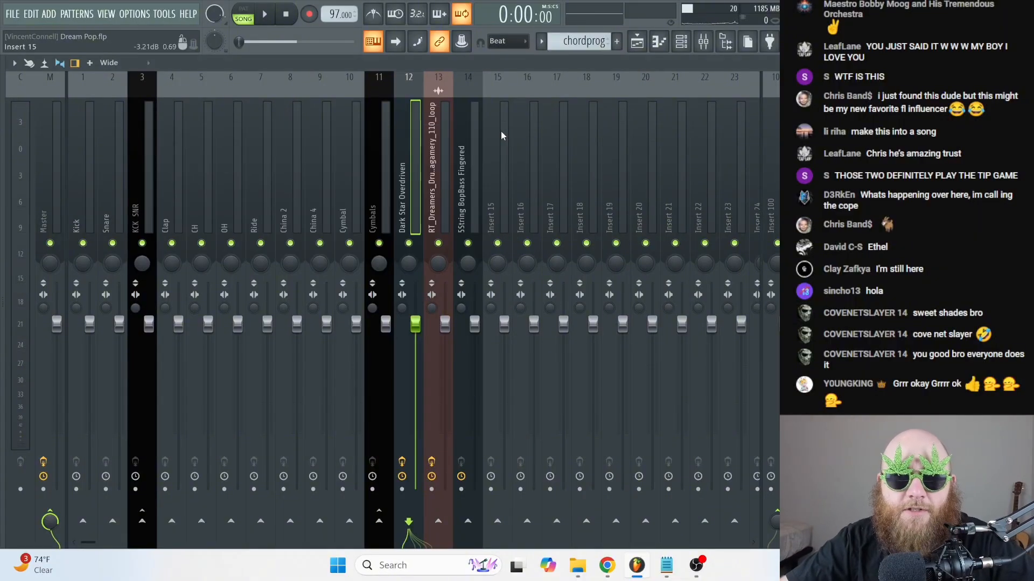
- Bring up the empty Ovation Hybrid piano roll and place a one-bar C4 note at bar 1
key(F9)
key(Escape)
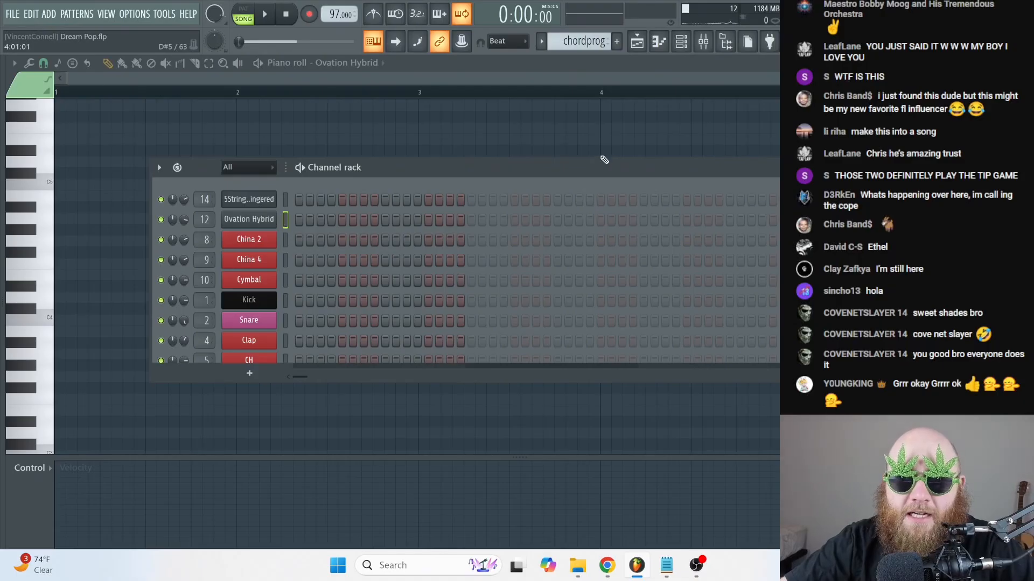
key(F6)
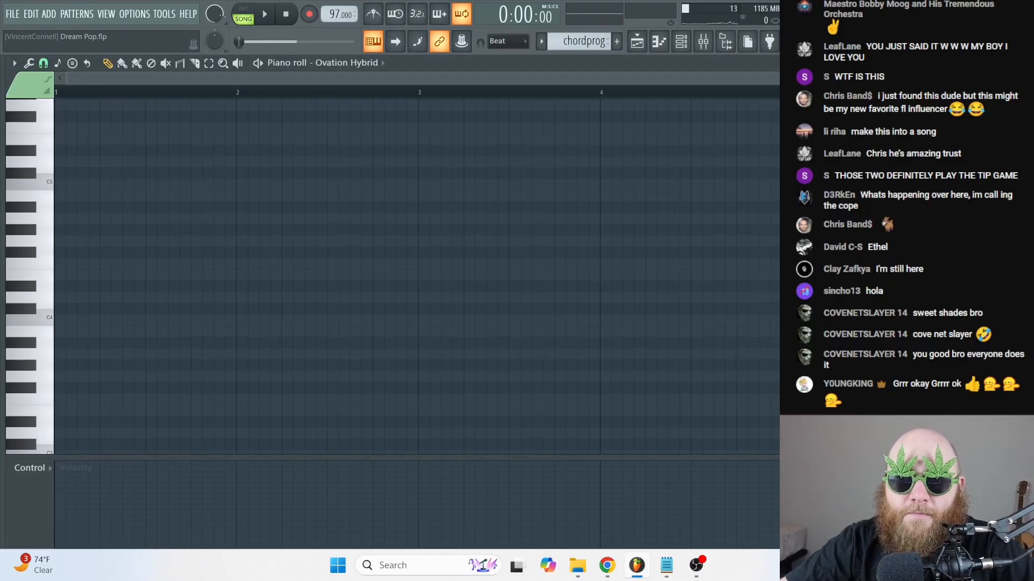
scroll(232, 333, up, 2)
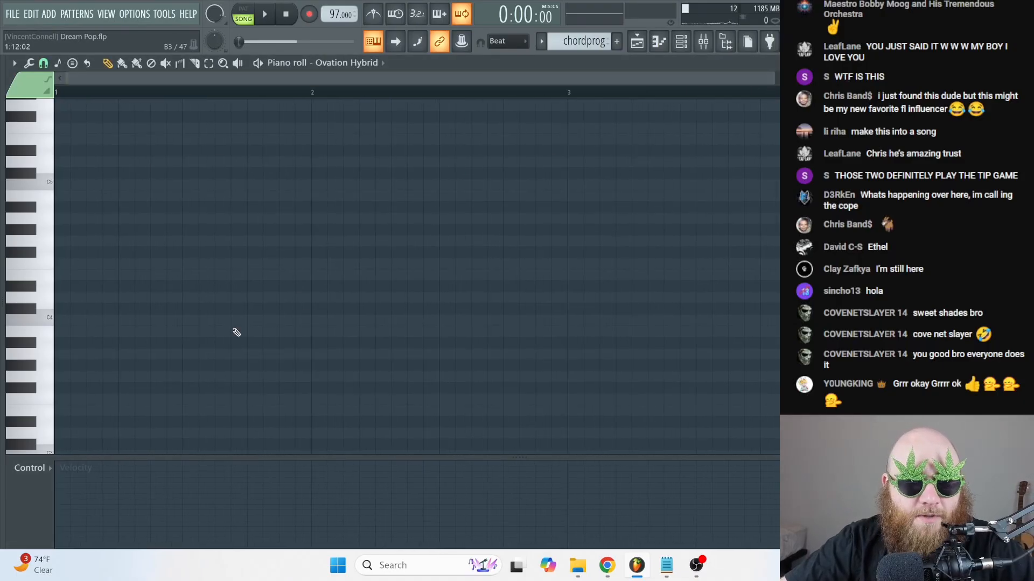
scroll(230, 332, down, 2)
scroll(231, 332, down, 1)
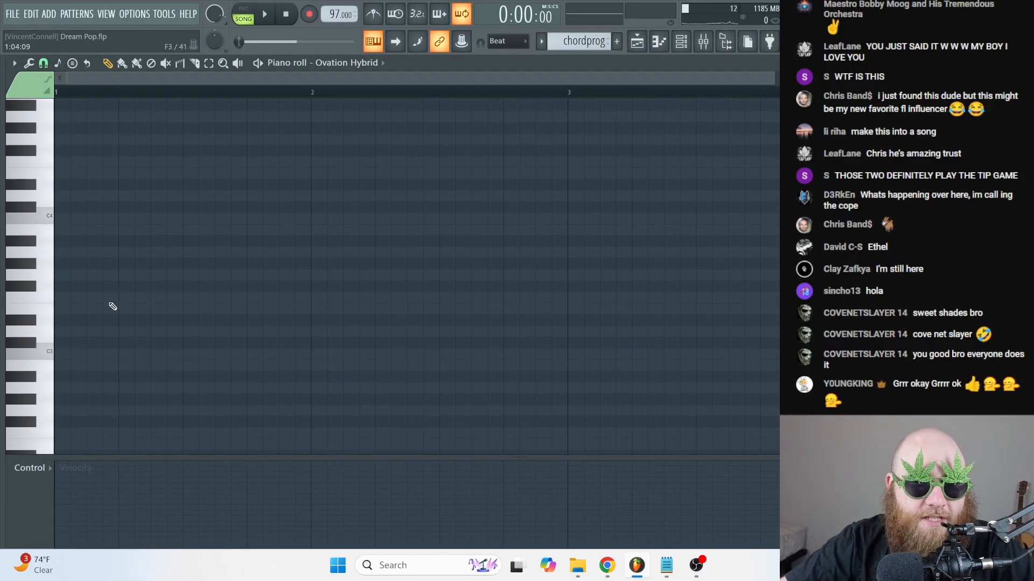
click(87, 218)
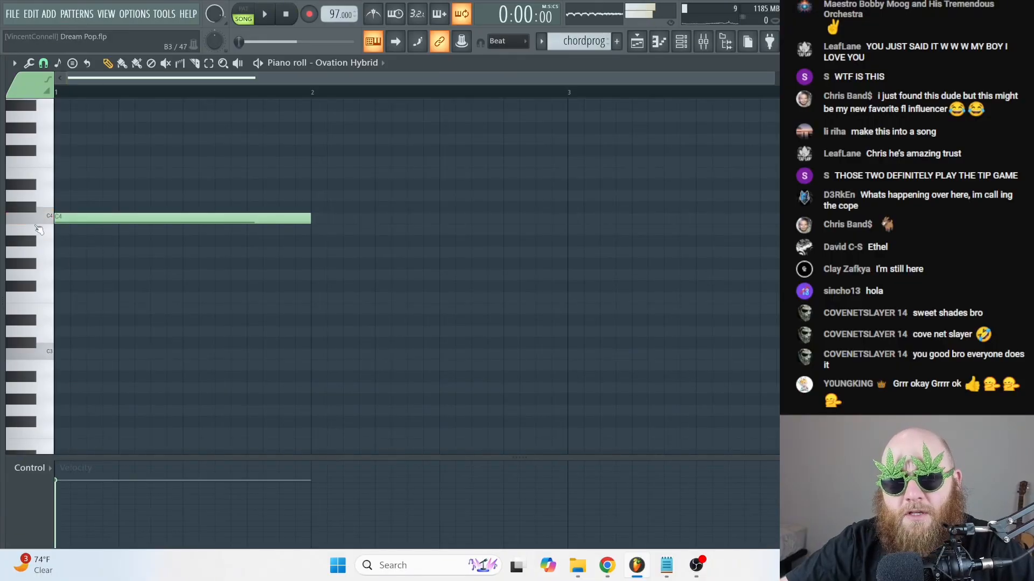
- Stack one-bar G4, E5 and B5 notes above the C4 to complete the chord, and audition it
scroll(152, 300, up, 3)
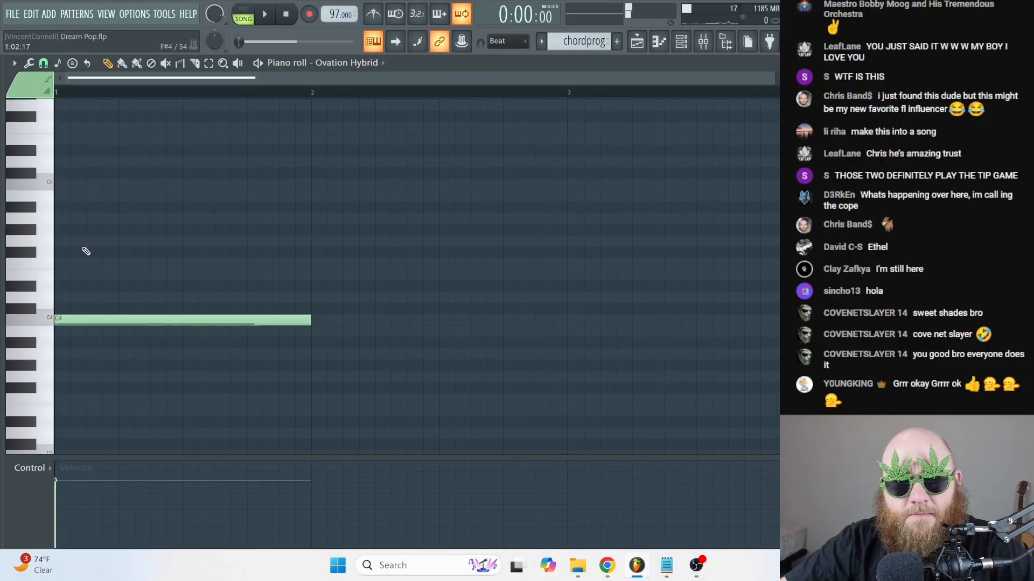
click(83, 240)
scroll(77, 194, up, 1)
click(70, 175)
scroll(87, 173, up, 2)
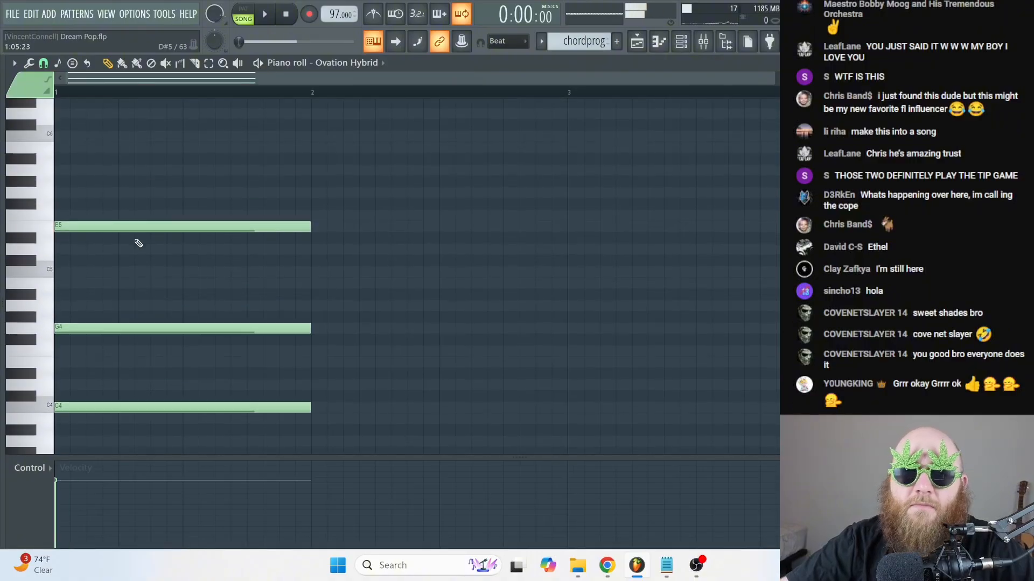
click(88, 168)
key(space)
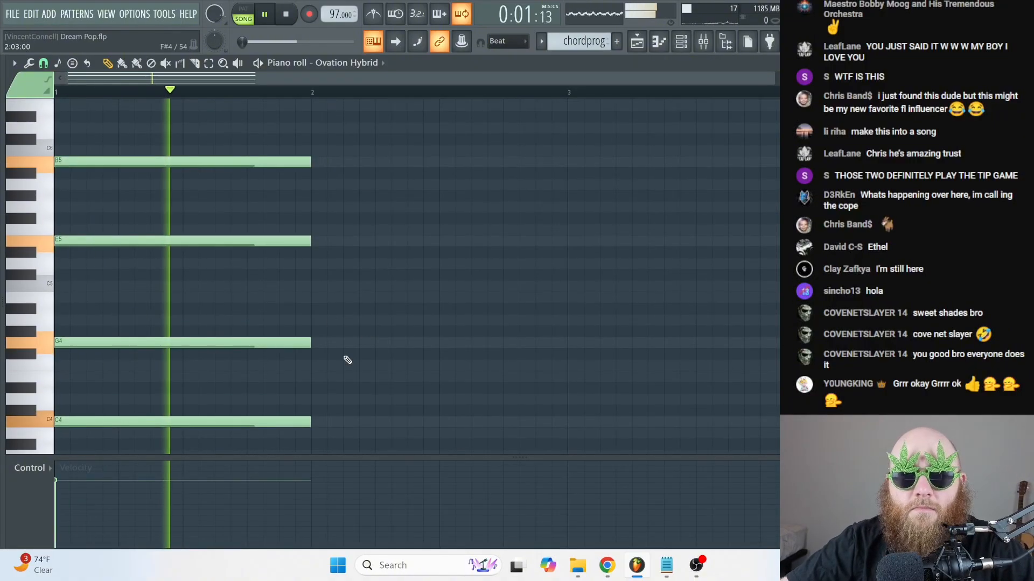
click(287, 14)
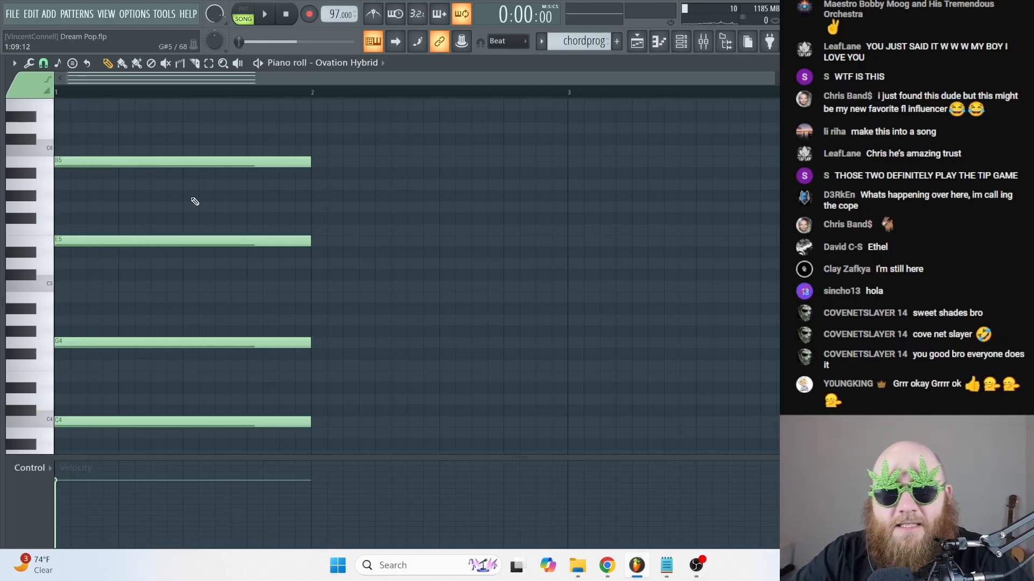
- Lower the chord's top note by a semitone to A#5 and audition the chord
drag(201, 211, 199, 127)
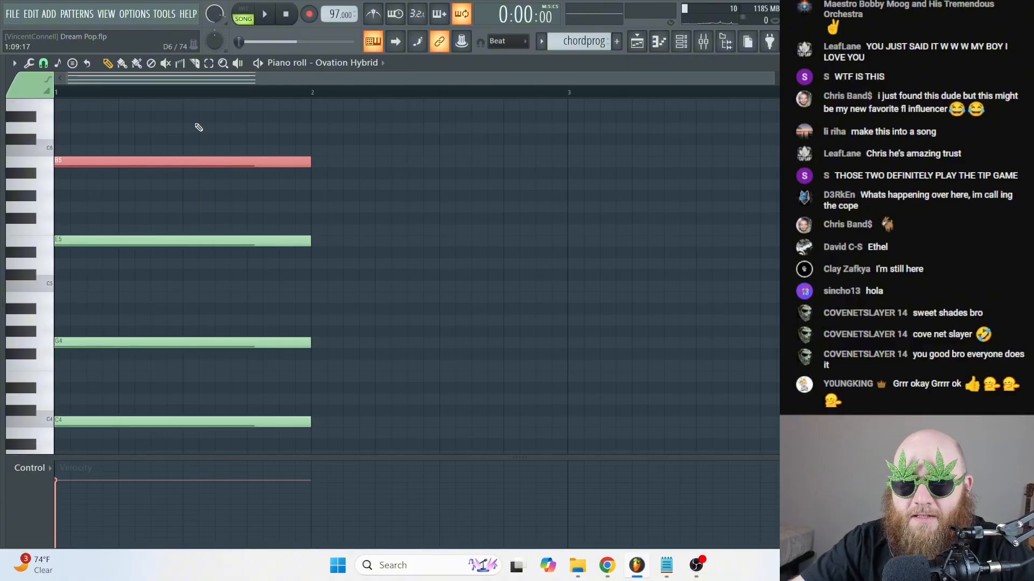
key(Down)
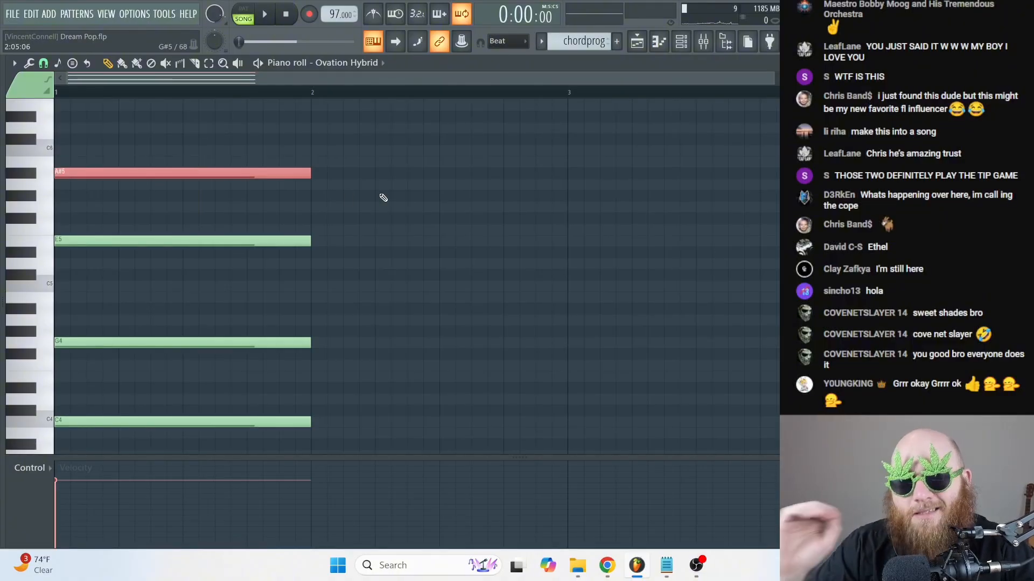
key(space)
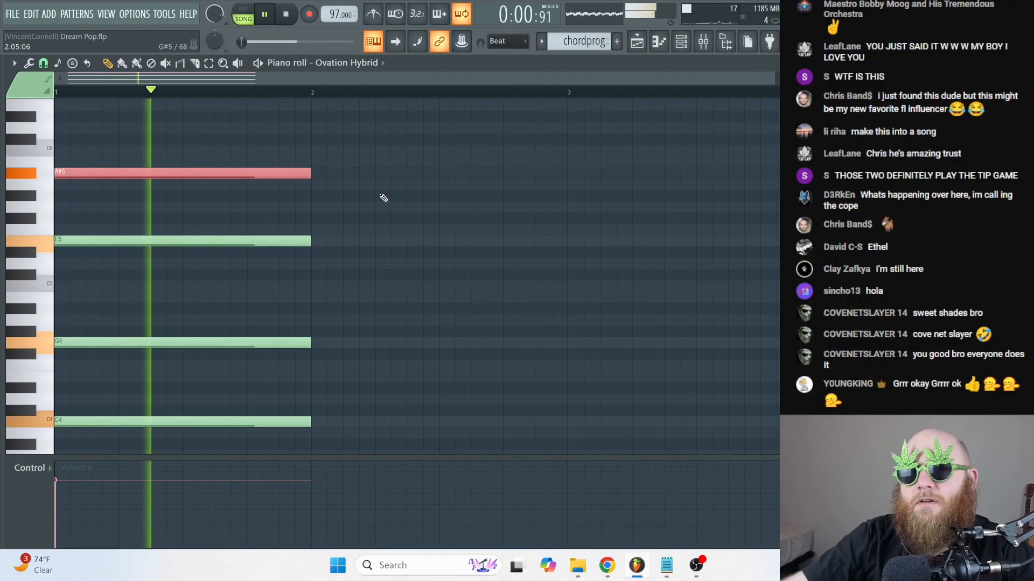
click(287, 16)
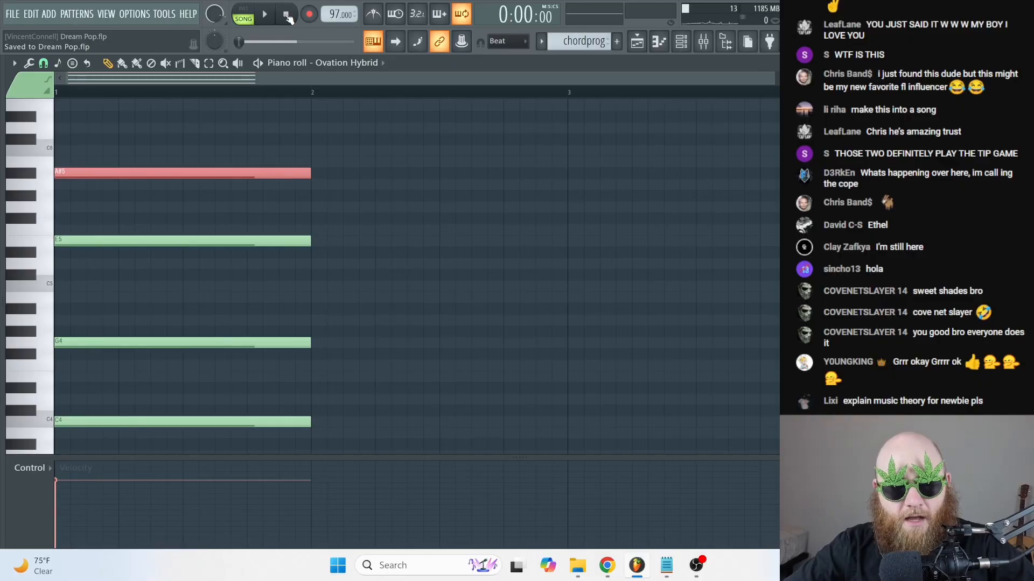
- Reopen the chord's piano roll from the playlist and extend all four notes to a length of two bars
key(ctrl+d)
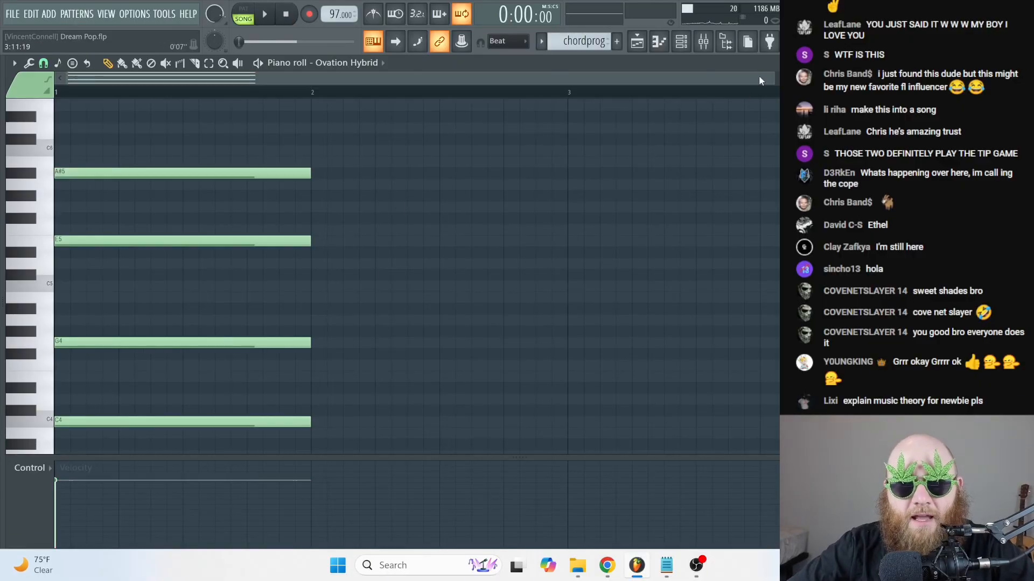
drag(773, 78, 634, 97)
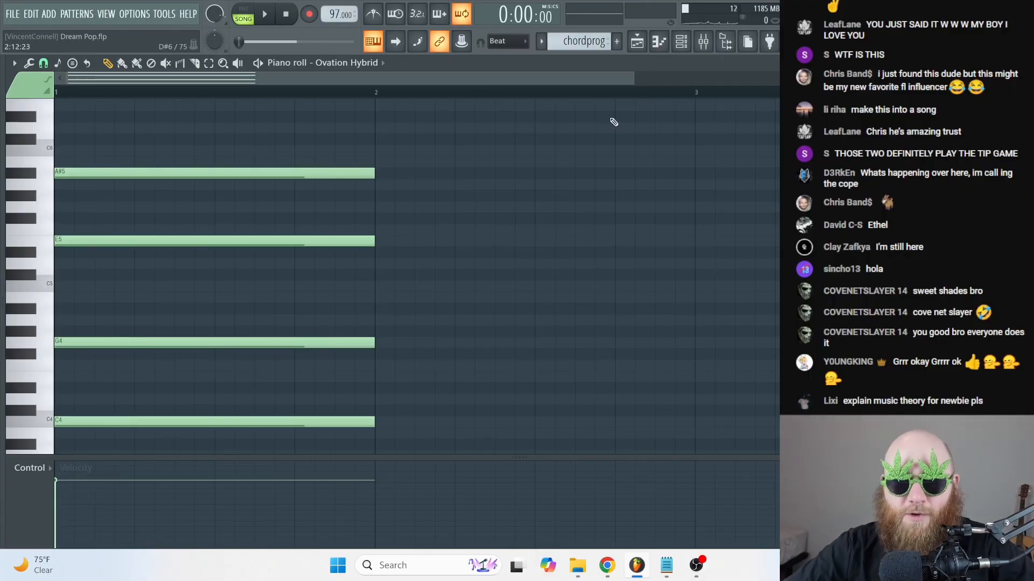
scroll(554, 238, down, 1)
key(F7)
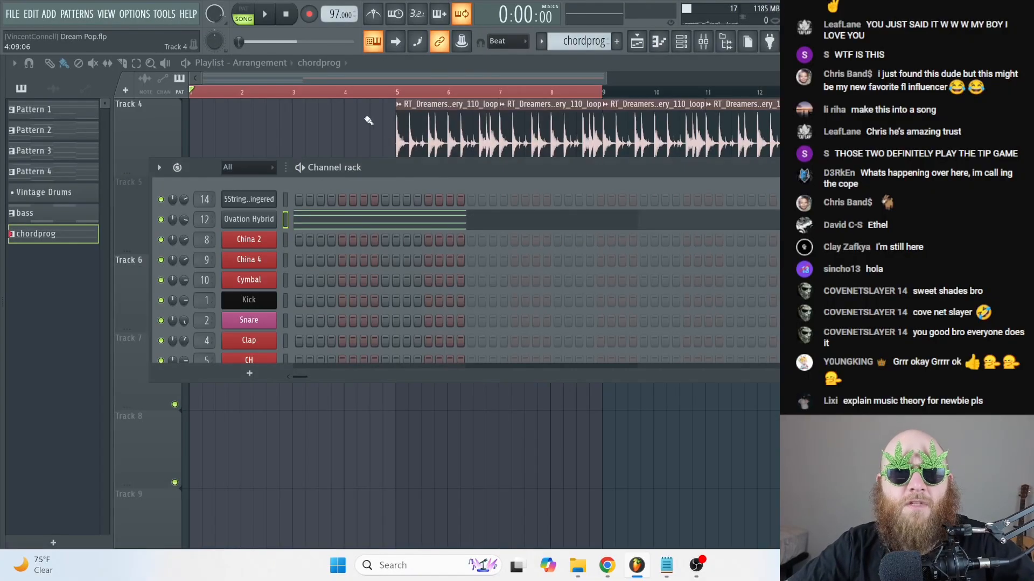
click(450, 128)
double_click(311, 254)
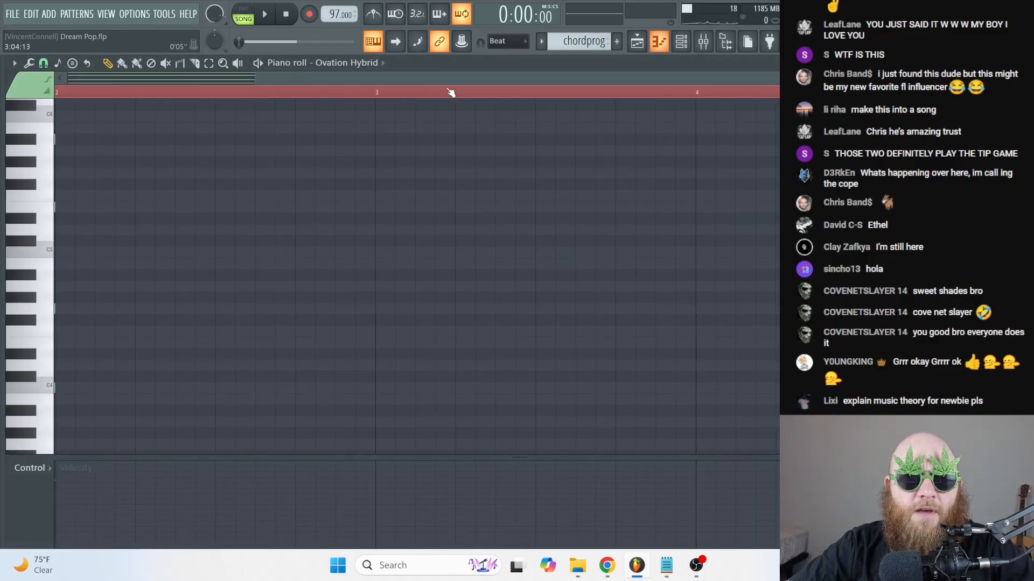
drag(285, 418, 261, 122)
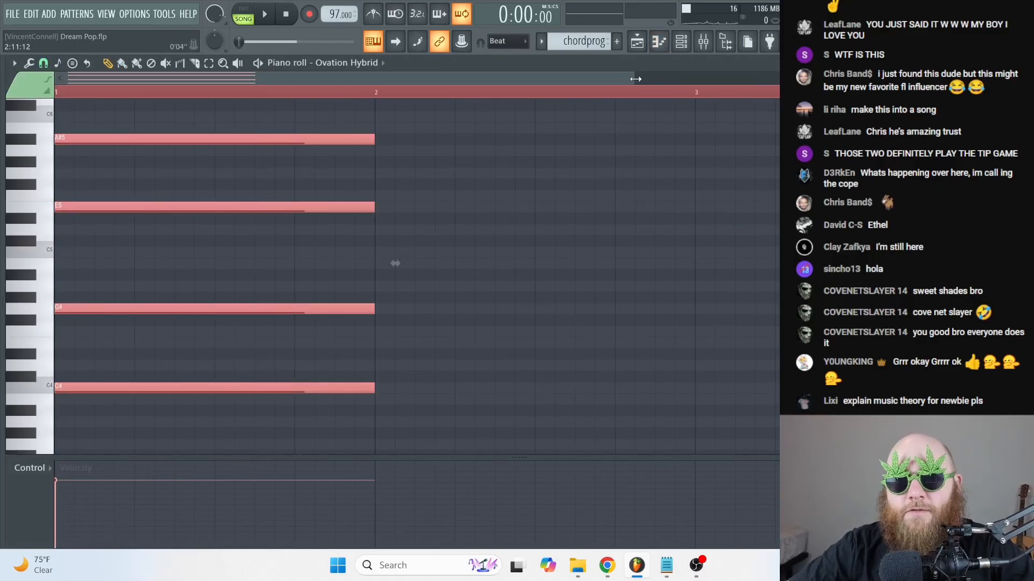
drag(636, 79, 776, 79)
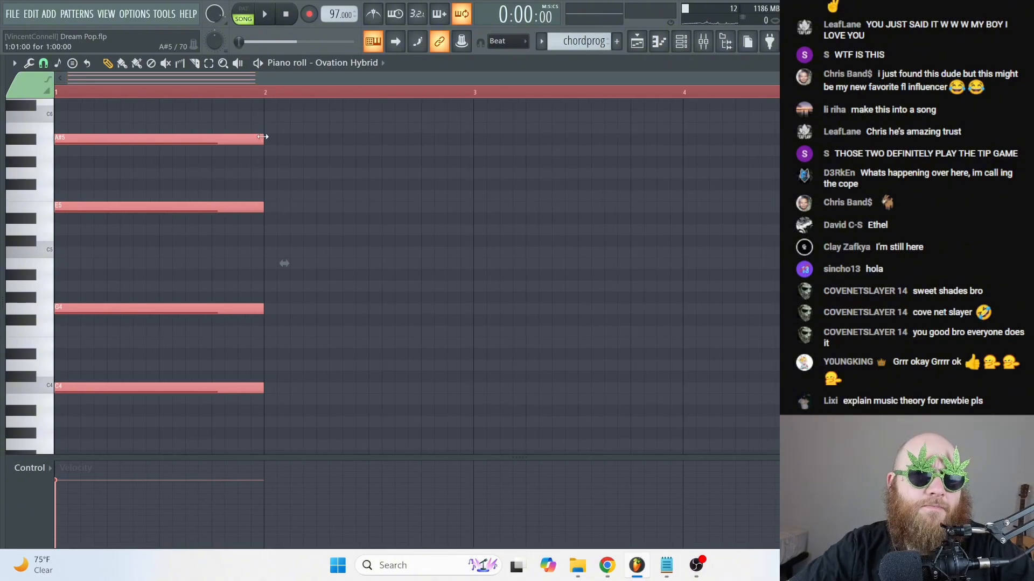
drag(262, 137, 473, 144)
- Strum the selected chord with the Strumizer using a small positive start-time strength, audition it and accept
drag(311, 428, 257, 137)
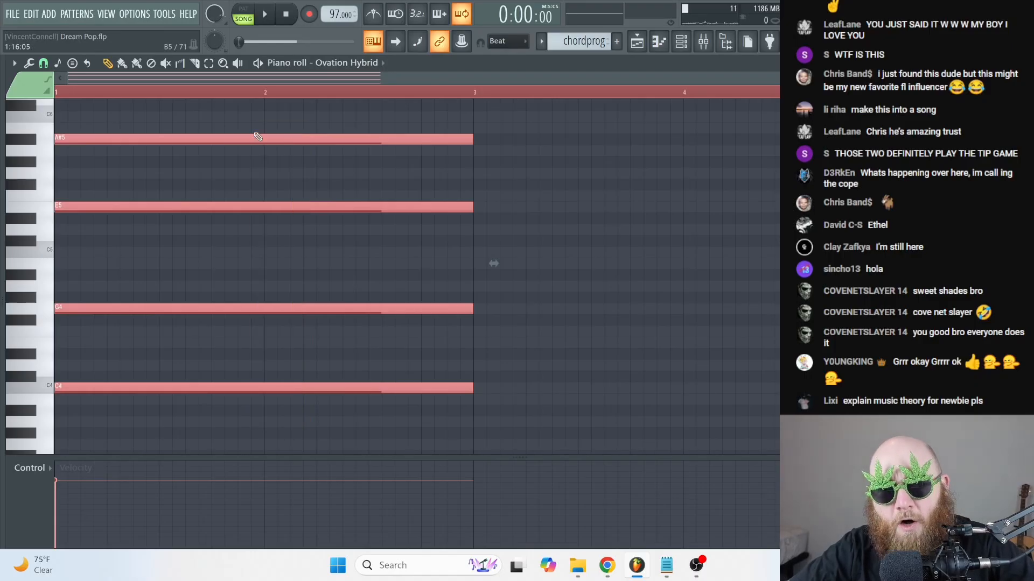
key(alt+s)
drag(473, 257, 473, 268)
key(space)
key(space)
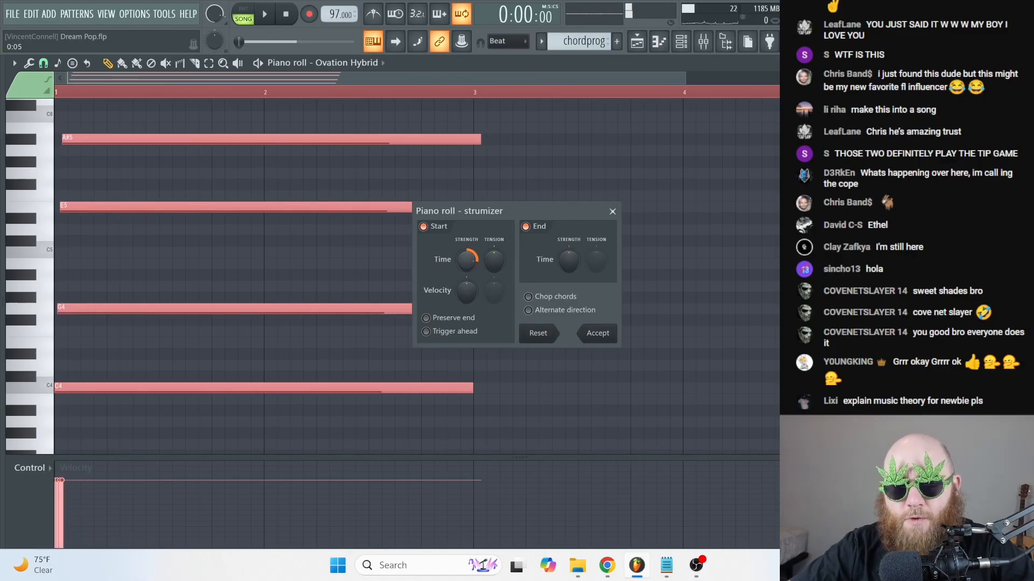
key(space)
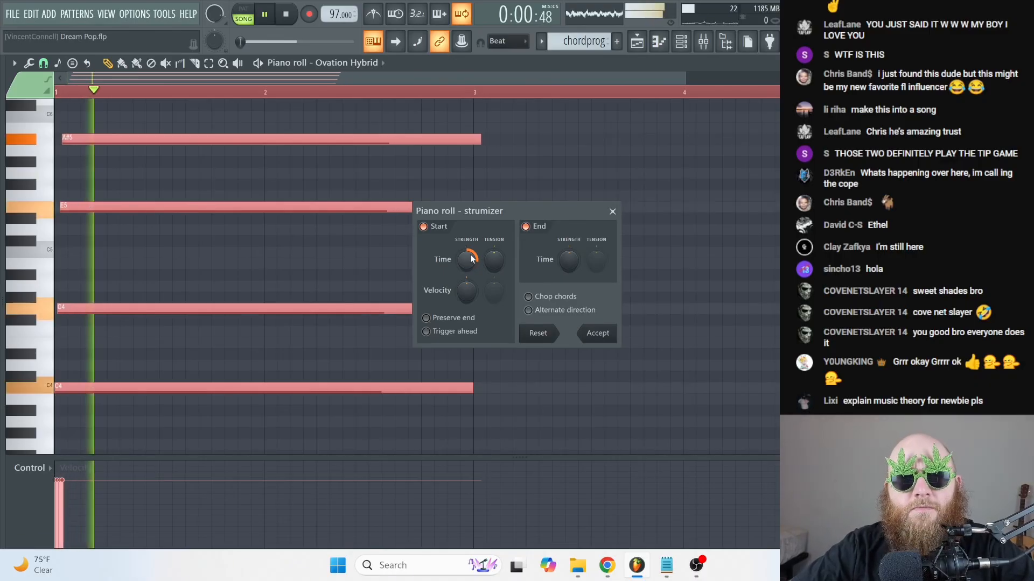
click(608, 334)
- Trim the overhanging ends of the strummed notes back to the start of bar 3
ctrl+click(548, 354)
drag(471, 307, 473, 309)
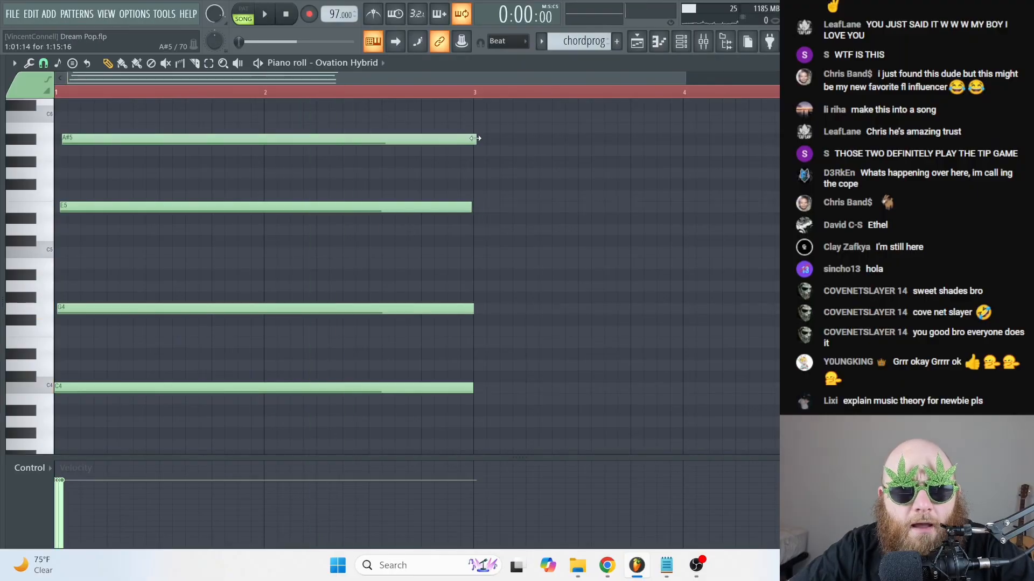
drag(477, 138, 474, 138)
- Duplicate the whole chord so the copy starts at bar 3, and audition from midway through bar 2
key(ctrl+a)
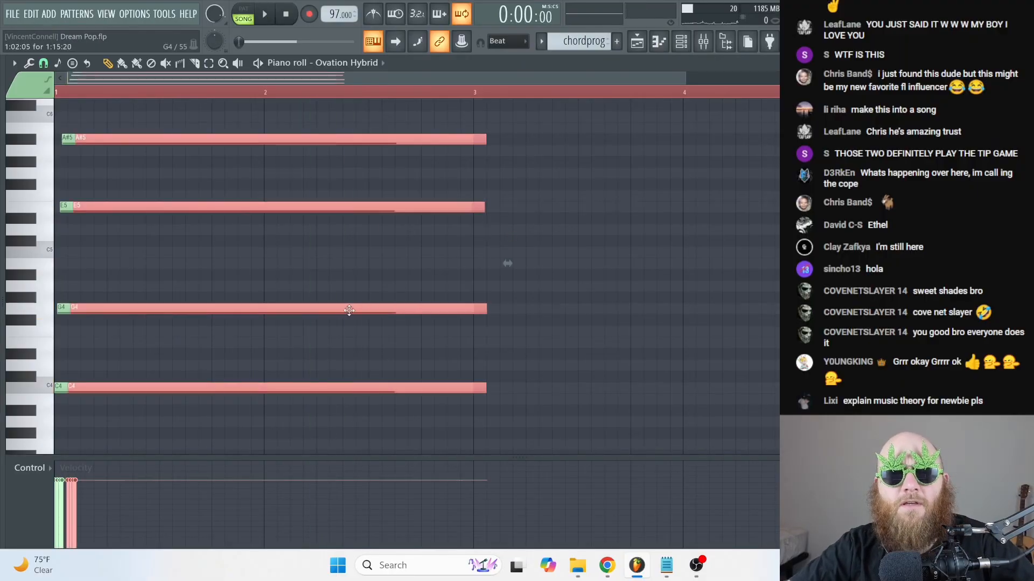
drag(161, 388, 552, 392)
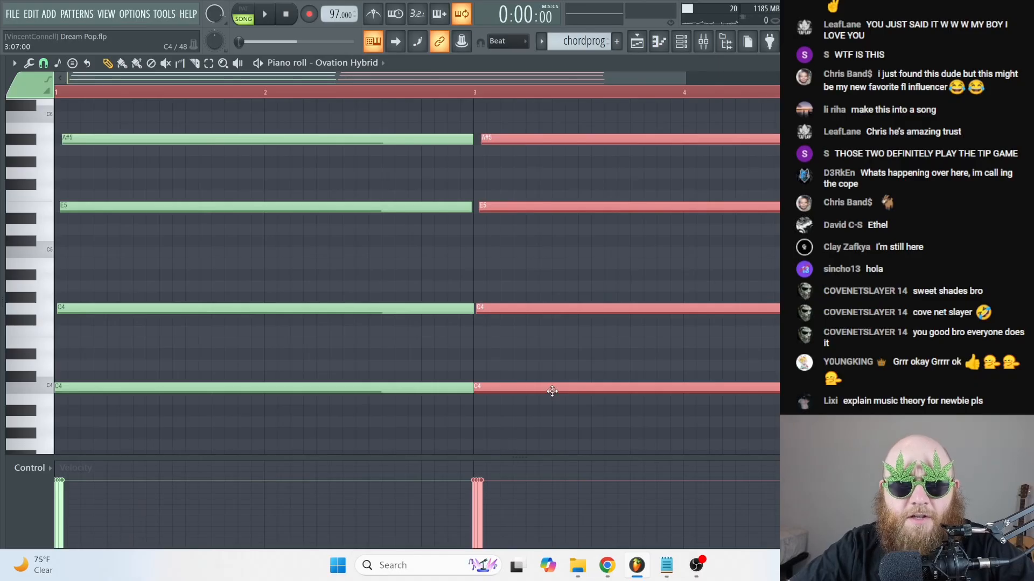
click(377, 92)
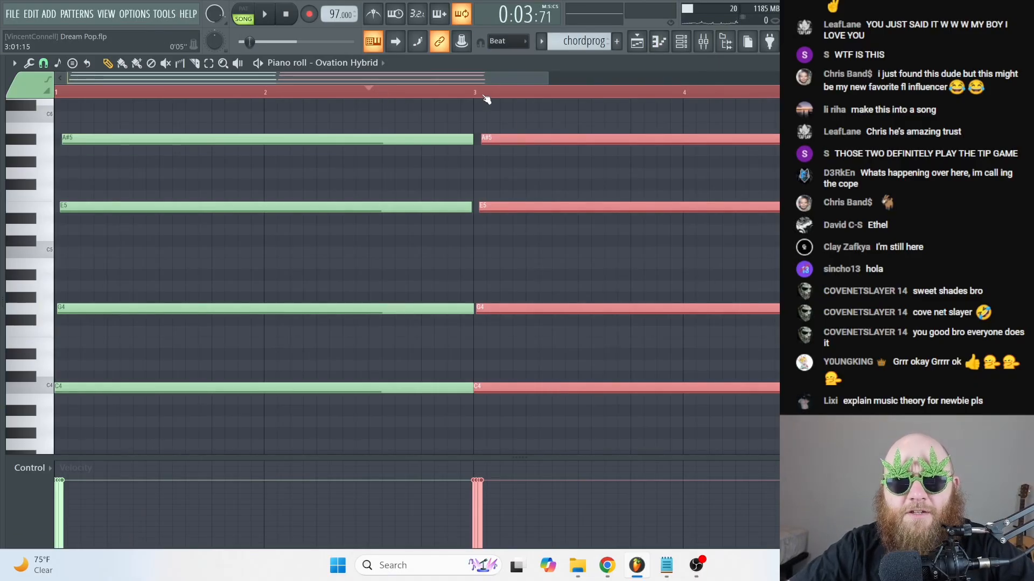
key(space)
click(538, 247)
key(space)
- Raise the top note of both chords to B5 and play back the first chord
drag(757, 178, 272, 110)
scroll(269, 161, up, 2)
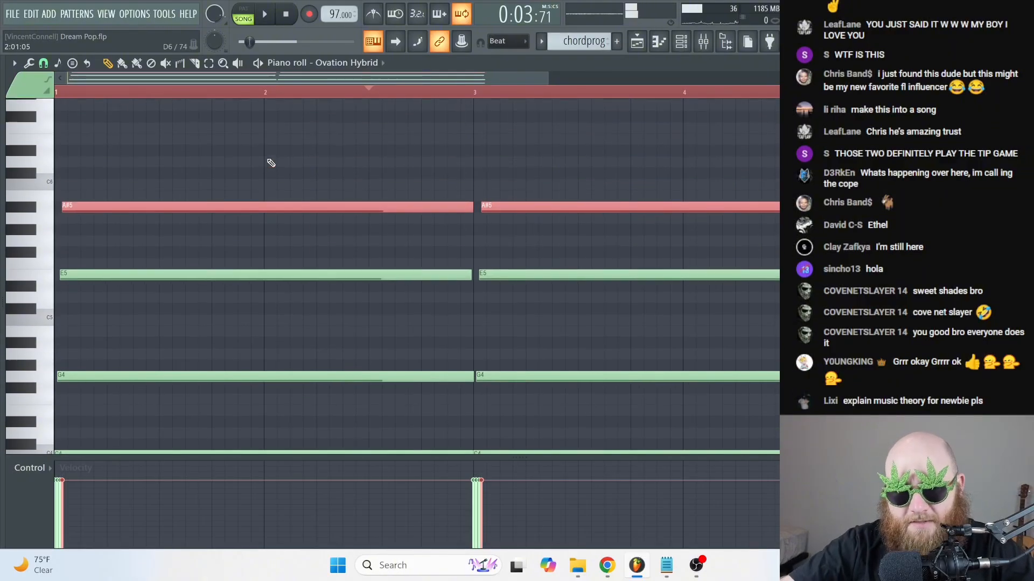
key(shift+Up)
click(267, 166)
key(space)
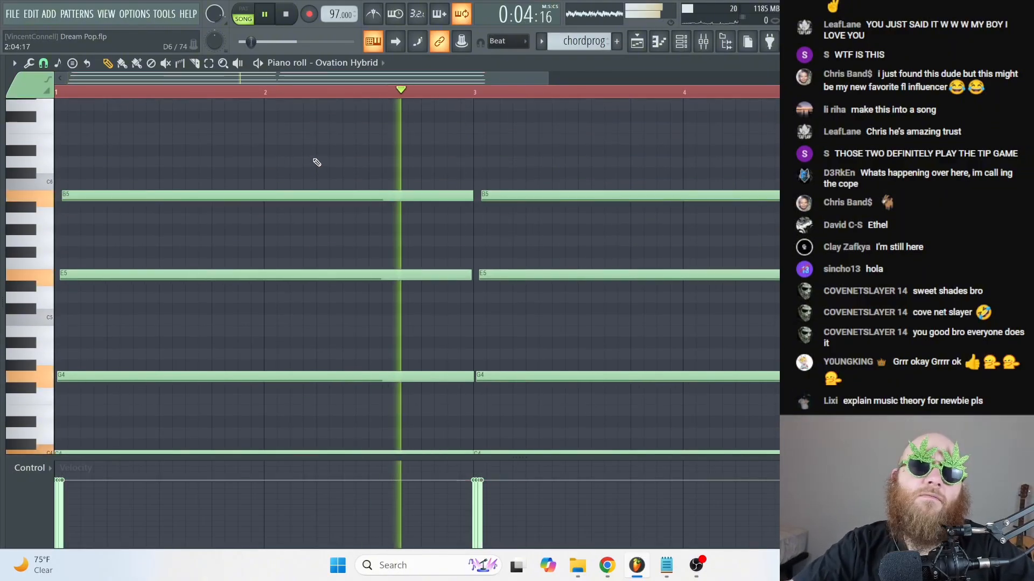
key(space)
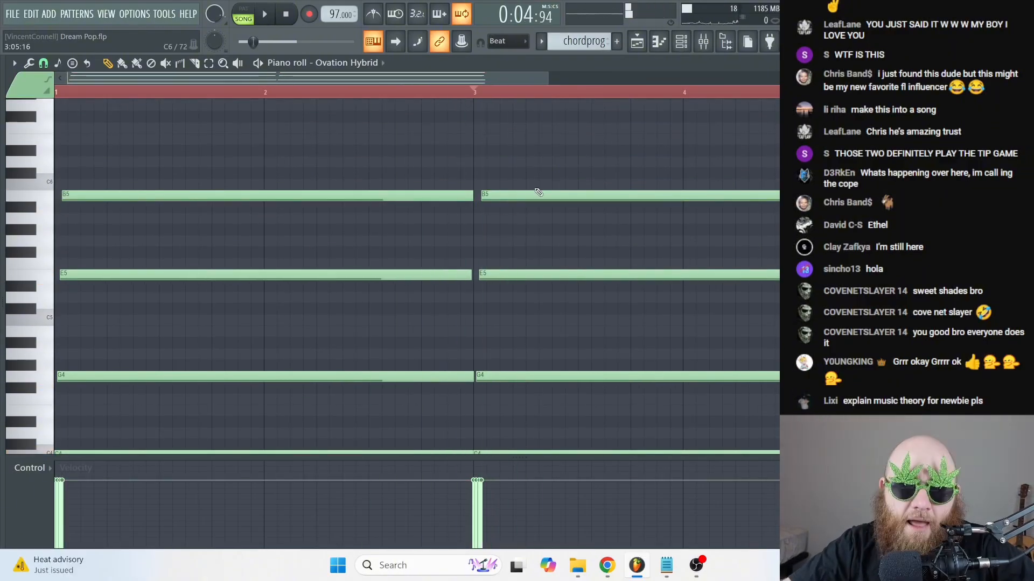
- Lower the second chord's top note by two semitones to A5
click(532, 195)
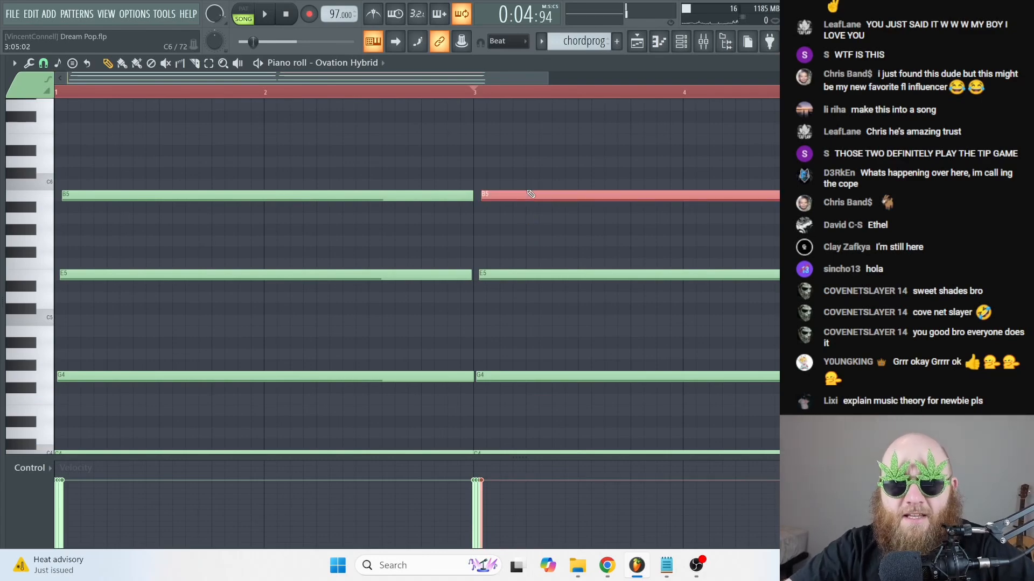
key(shift+Down)
key(shift+Down)
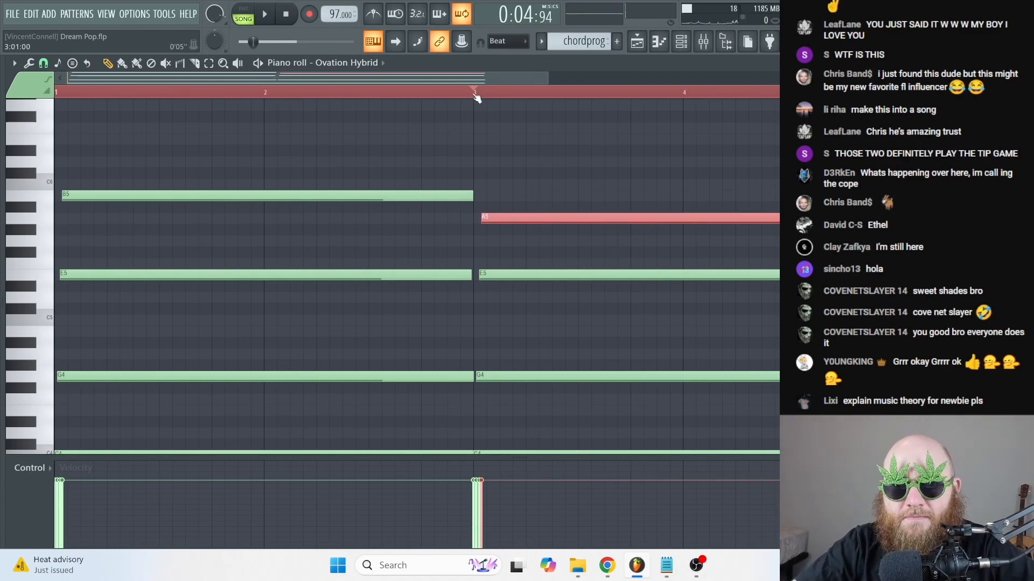
- Play back the change from the first chord to the second in bars 1 to 4
click(514, 233)
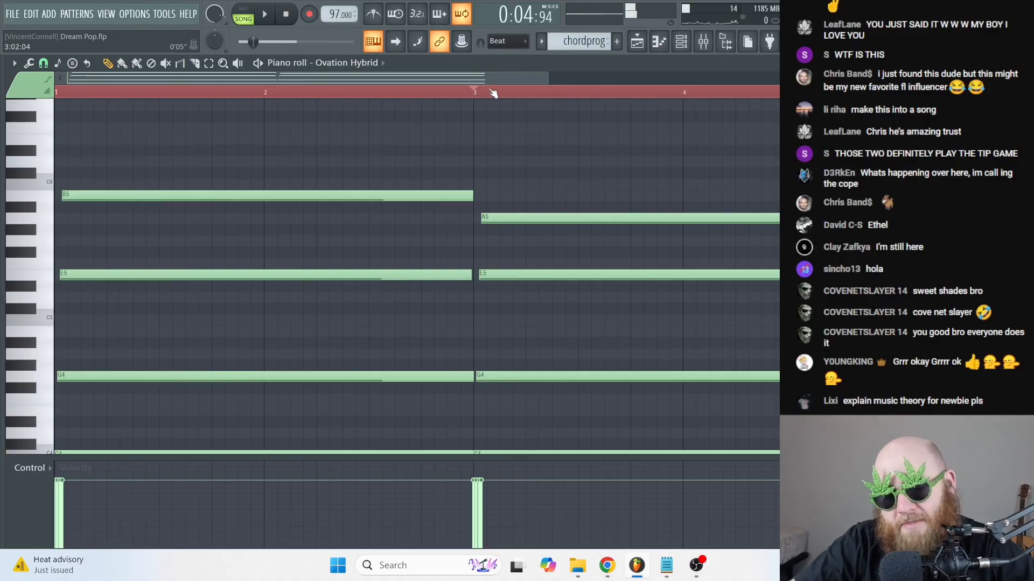
key(space)
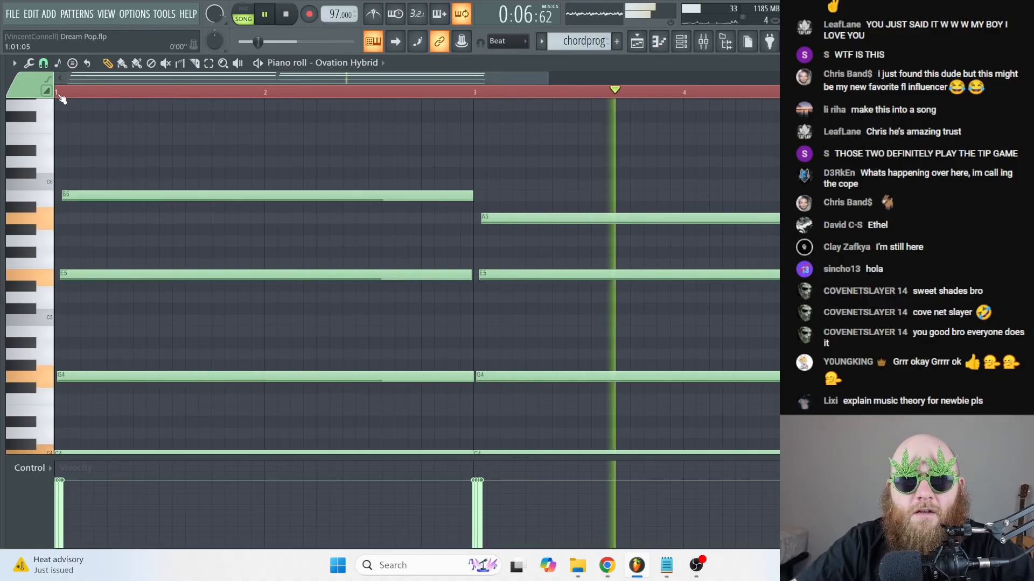
key(space)
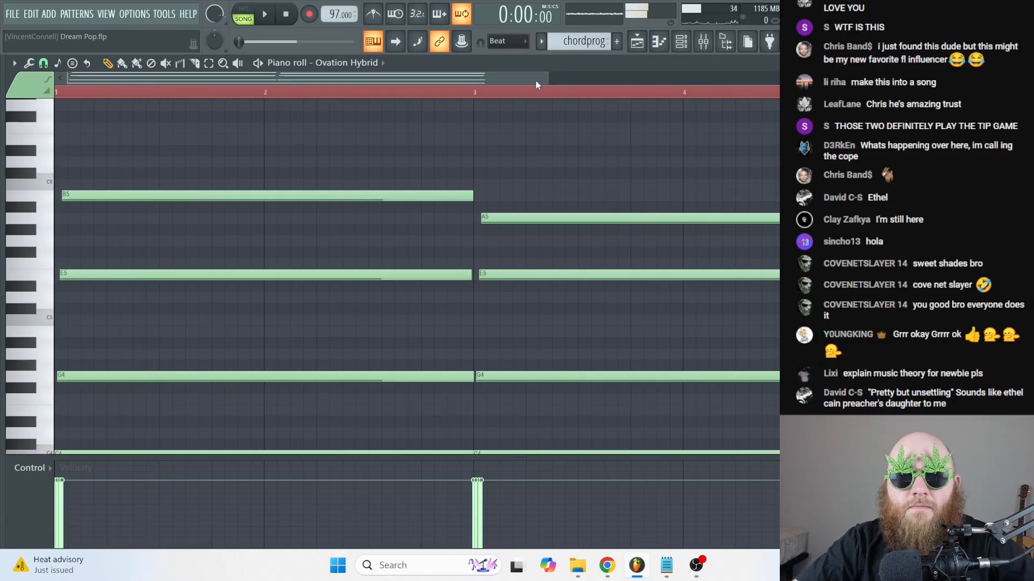
- Check the chordprog clip in the playlist, reopen its notes and clear the loop region over the start of the pattern
key(F5)
mouse_move(395, 208)
mouse_down()
mouse_move(595, 208)
mouse_move(411, 212)
mouse_up()
double_click(386, 212)
drag(483, 80, 157, 80)
click(62, 94)
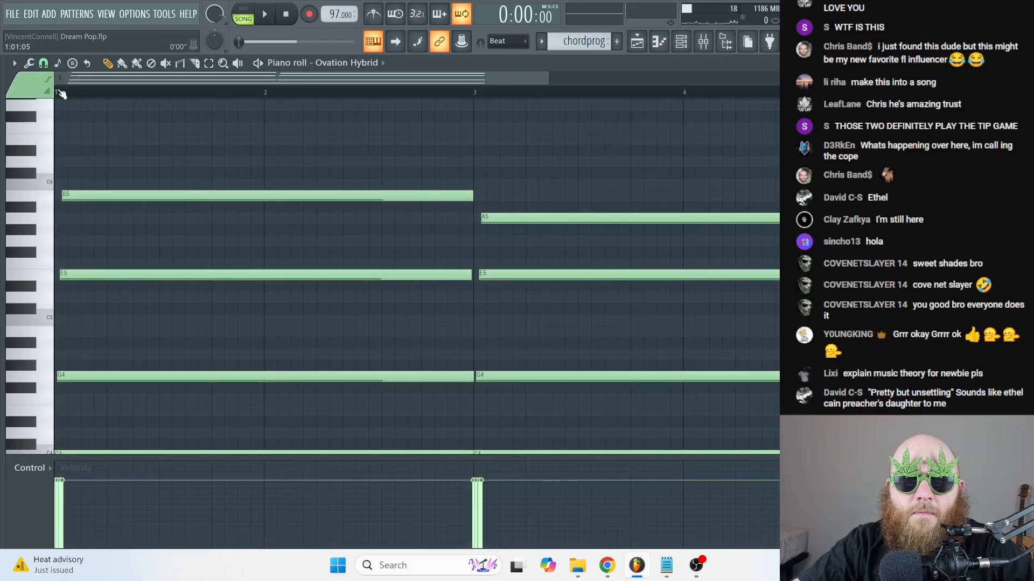
- Duplicate the two-chord sequence so that the copy fills bars 5 to 8
drag(549, 80, 694, 81)
scroll(626, 314, down, 5)
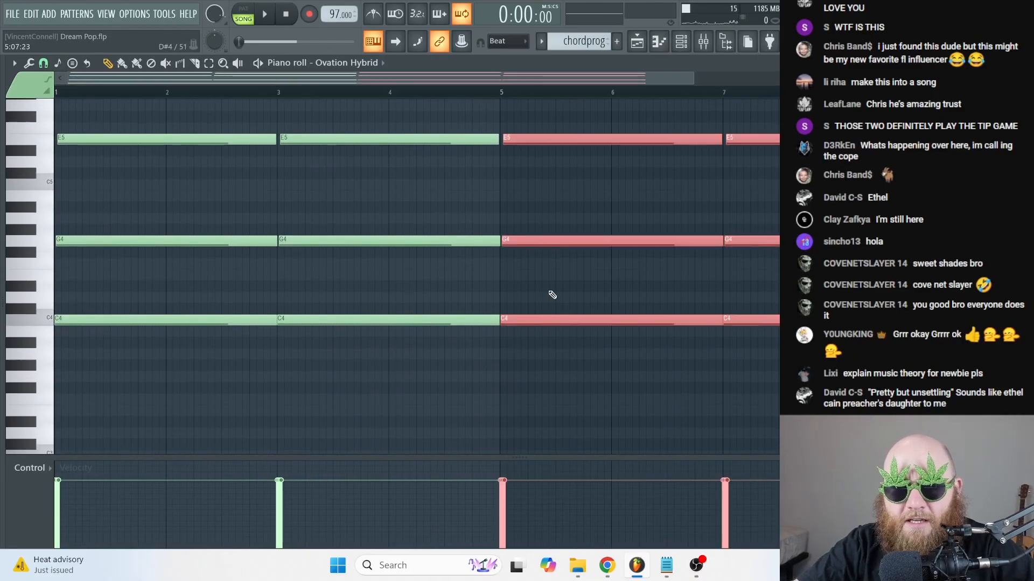
drag(644, 79, 306, 96)
- Extend the chordprog clip in the playlist to the end of bar 8 and reopen its notes
key(F5)
drag(390, 203, 1029, 207)
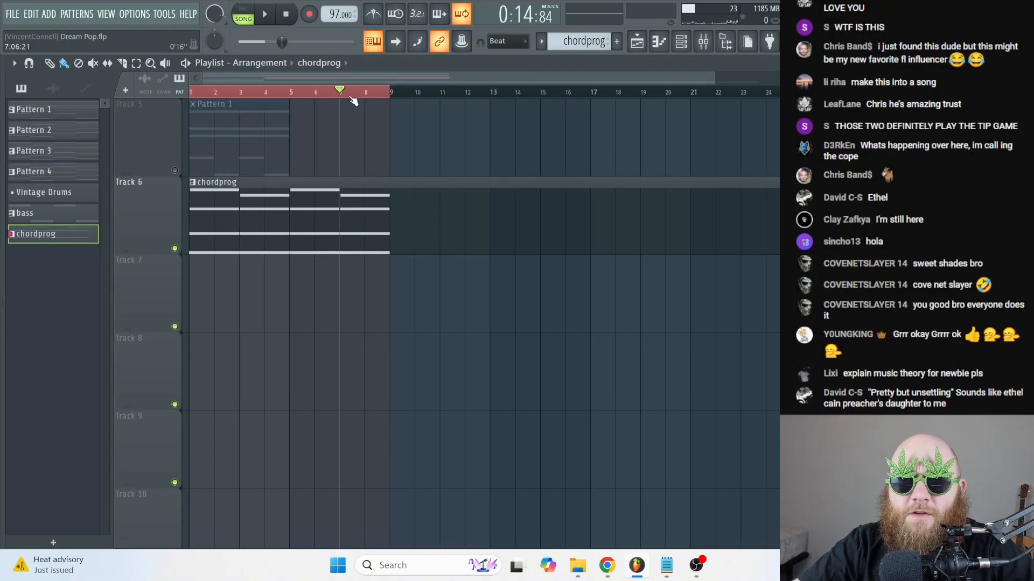
double_click(370, 203)
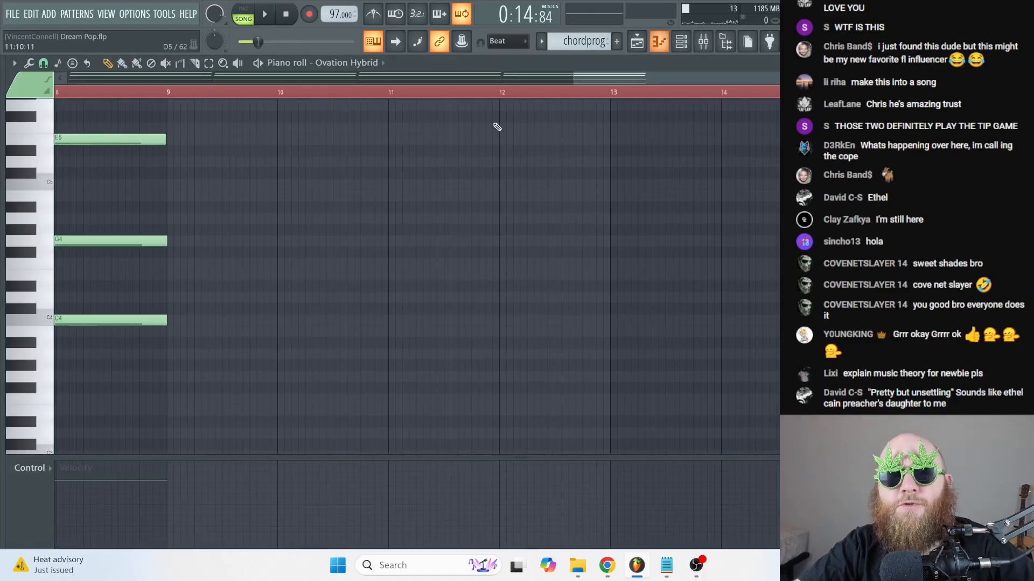
- Duplicate the two chords in bars 5 to 8 so that the copies start at bar 9
scroll(388, 108, left, 10)
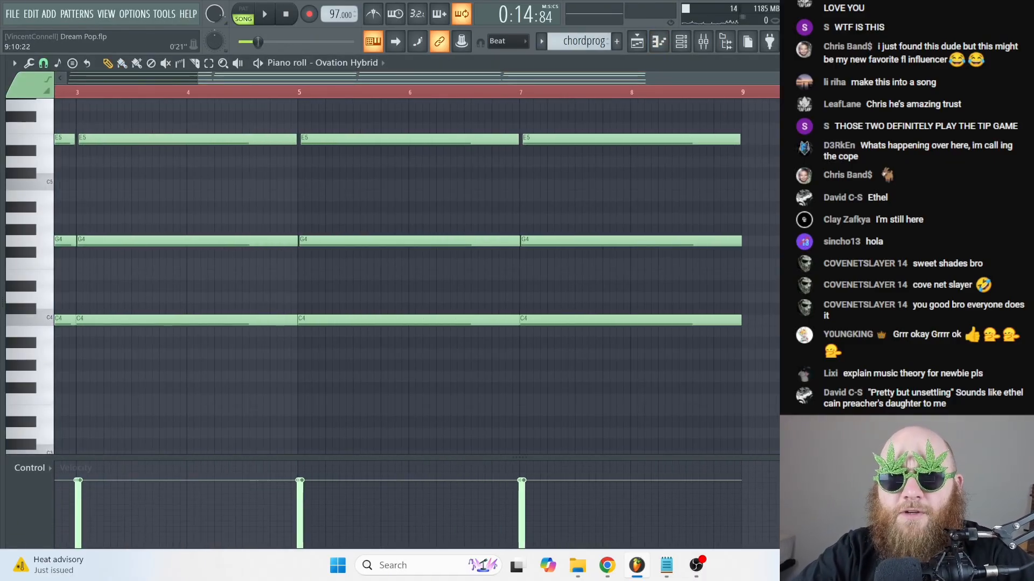
drag(828, 78, 1023, 78)
drag(892, 78, 920, 79)
drag(683, 353, 337, 163)
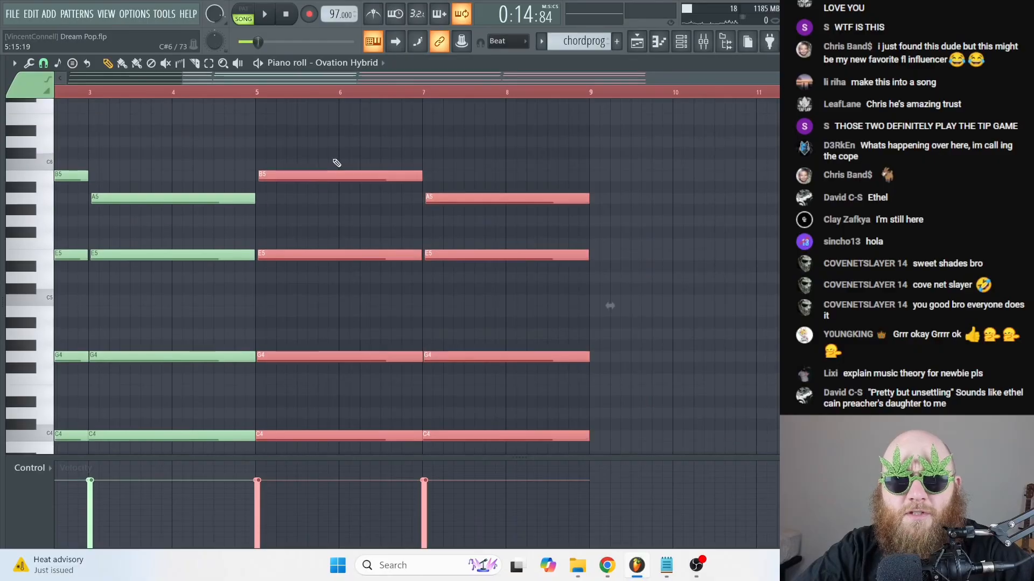
click(261, 96)
scroll(499, 249, down, 3)
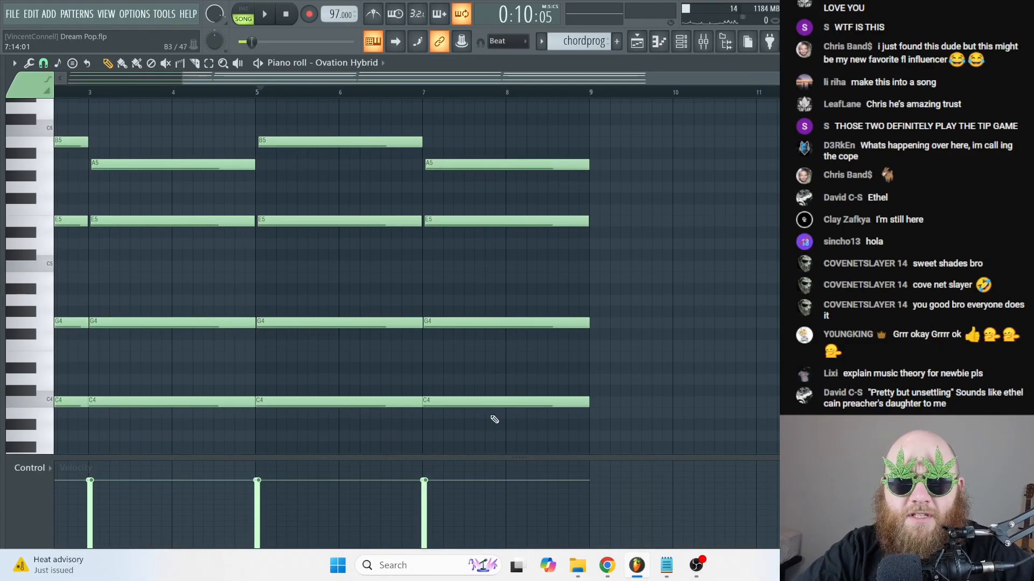
drag(652, 418, 280, 125)
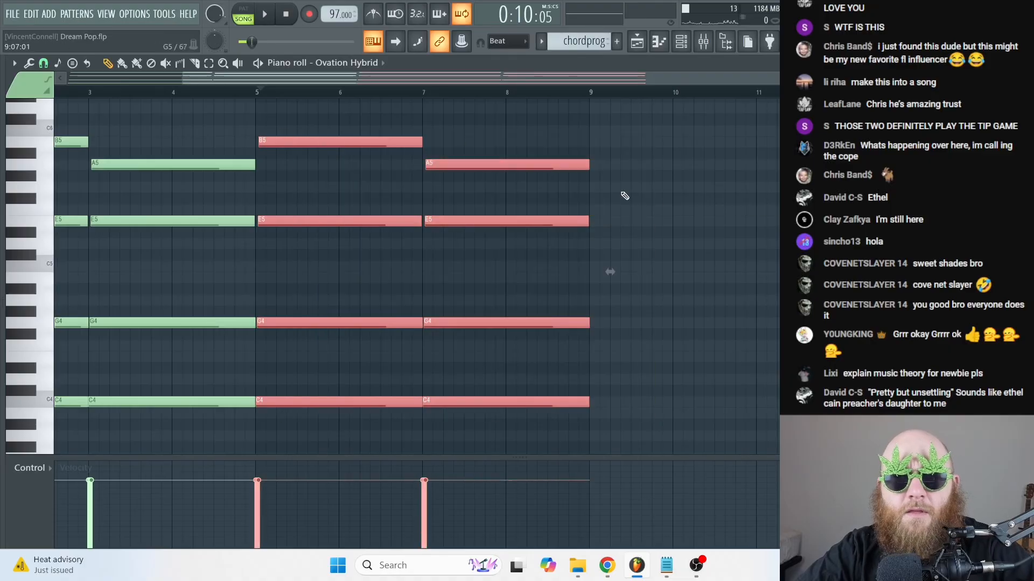
key(ctrl+b)
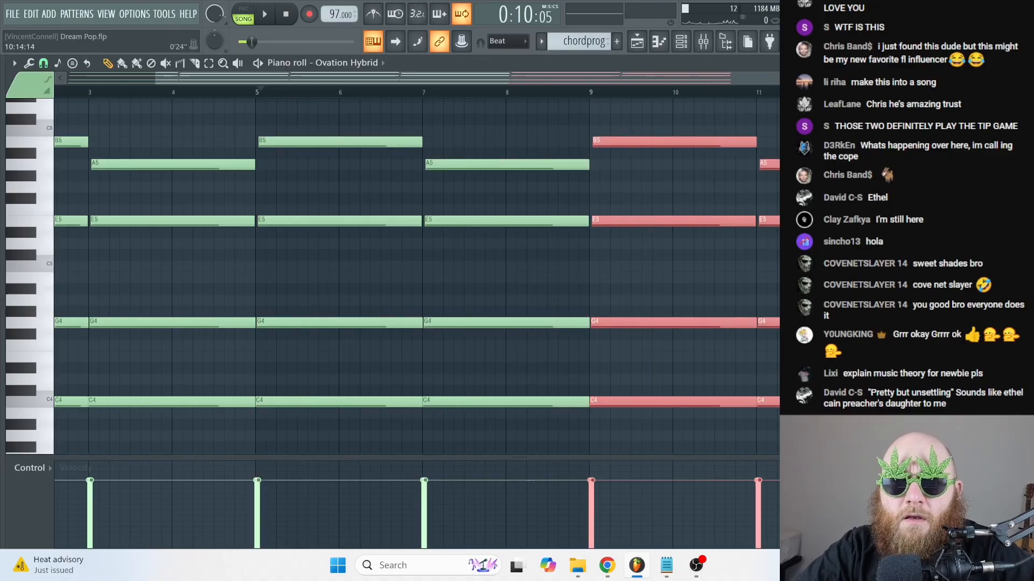
- Examine the duplicated notes where they meet the earlier chords around bar 9
scroll(572, 83, up, 3)
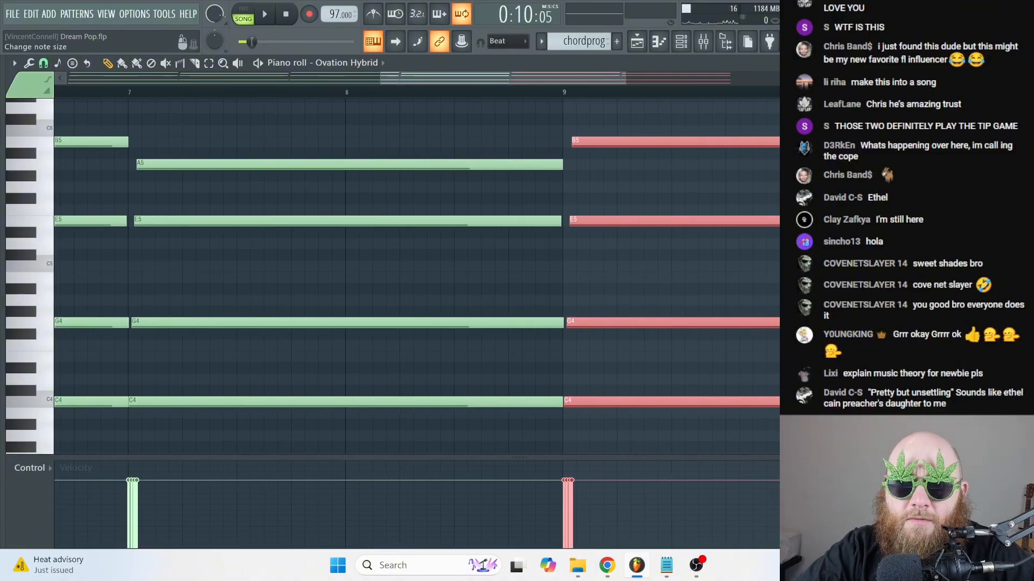
scroll(1023, 80, up, 5)
scroll(737, 275, down, 6)
scroll(737, 275, up, 1)
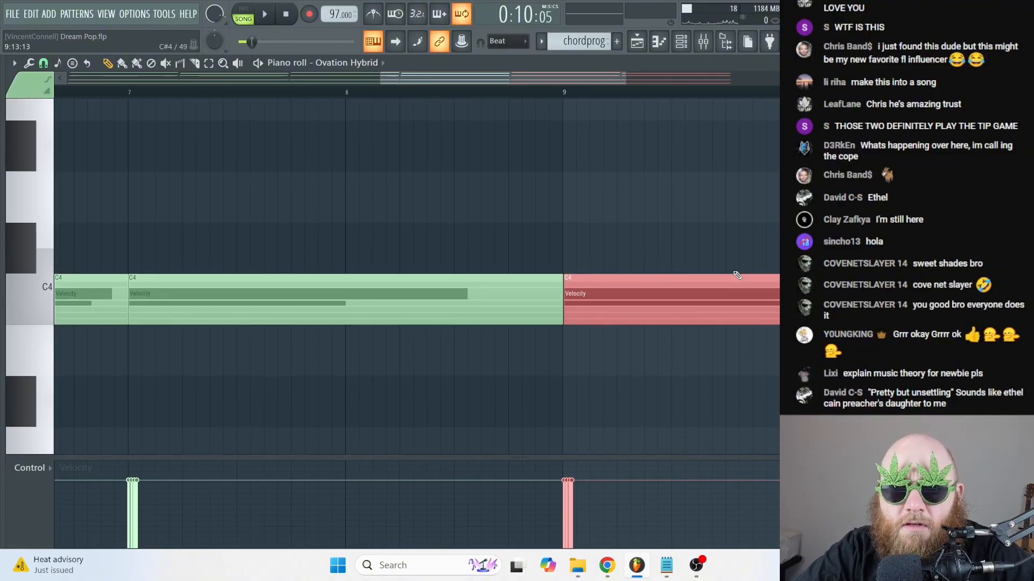
mouse_move(626, 312)
mouse_down()
mouse_move(640, 309)
mouse_move(628, 304)
mouse_up()
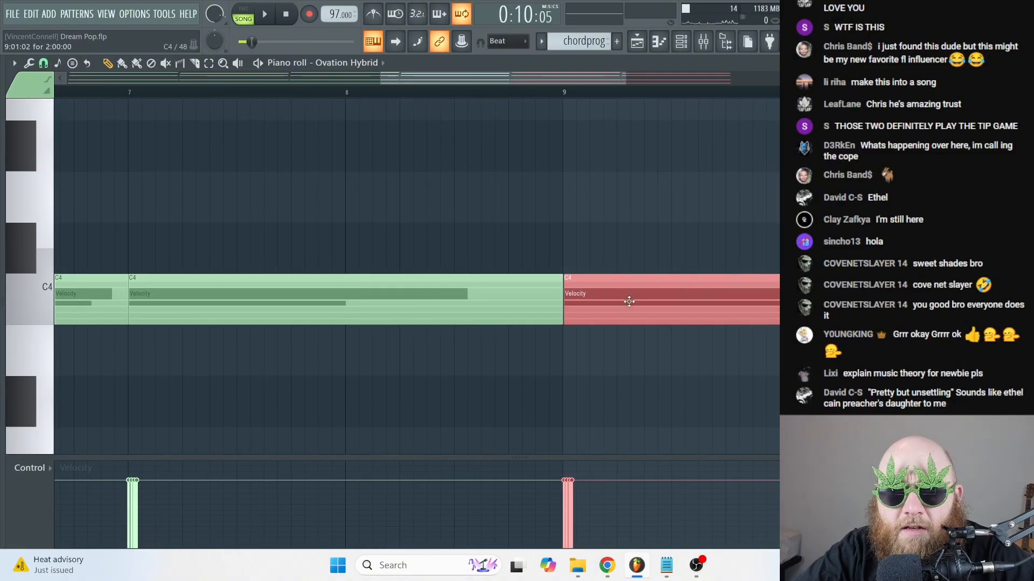
scroll(615, 166, up, 2)
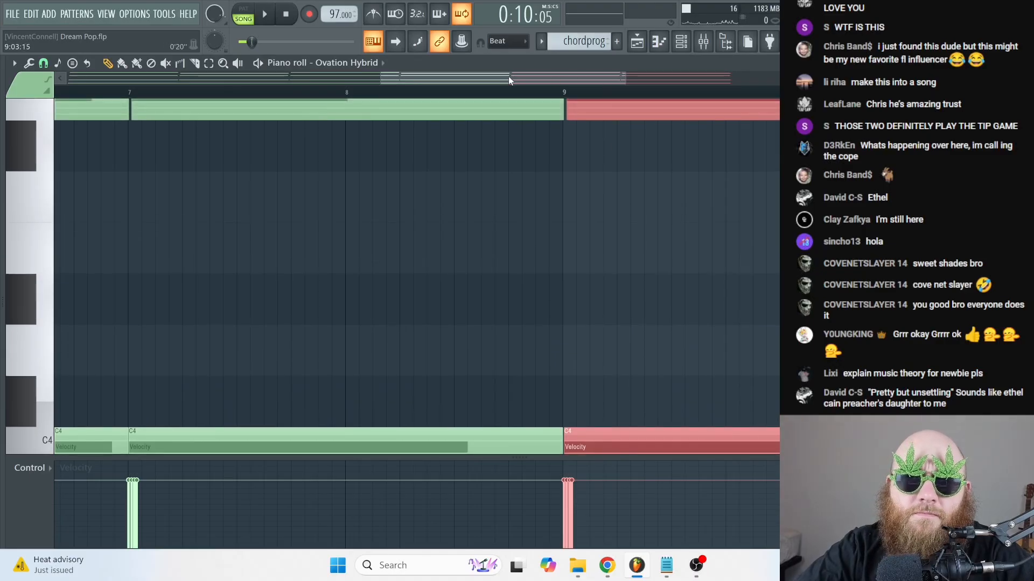
scroll(511, 78, down, 3)
scroll(1023, 80, down, 8)
scroll(626, 366, up, 1)
scroll(626, 261, up, 4)
scroll(626, 261, down, 1)
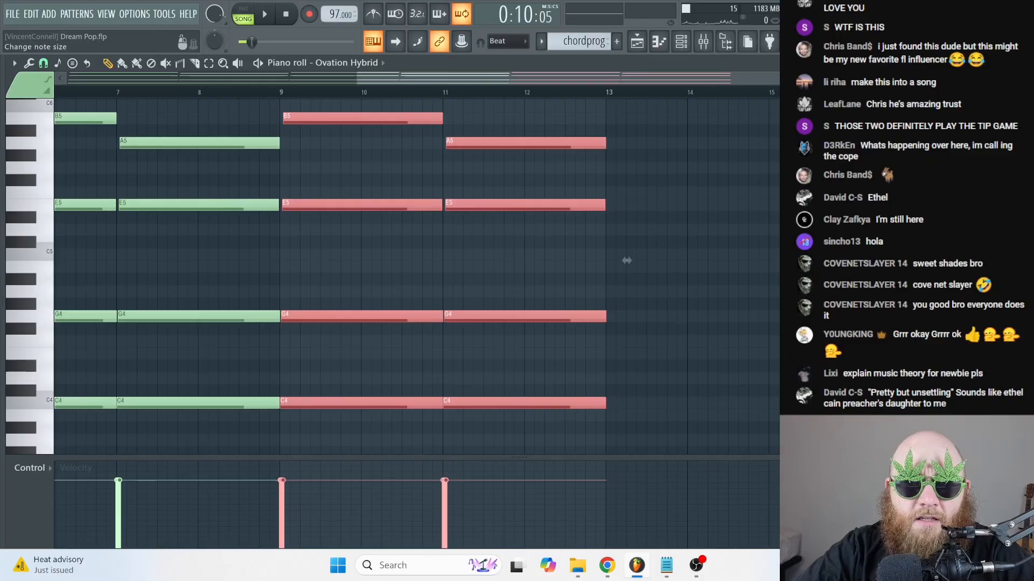
- Transpose the whole chord at bar 11 down seven semitones so its lowest note is F3
key(ctrl+d)
click(282, 94)
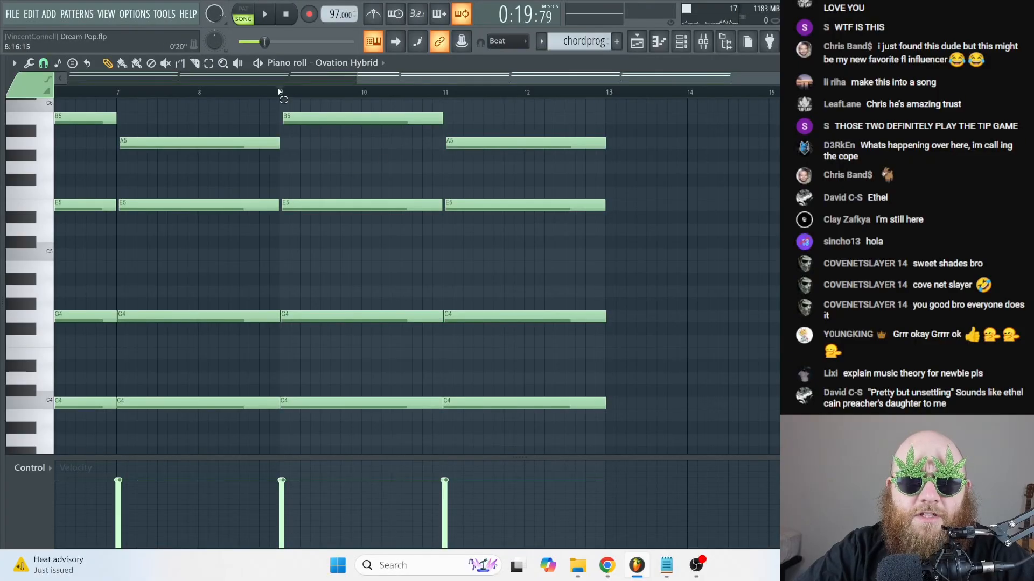
drag(538, 418, 504, 146)
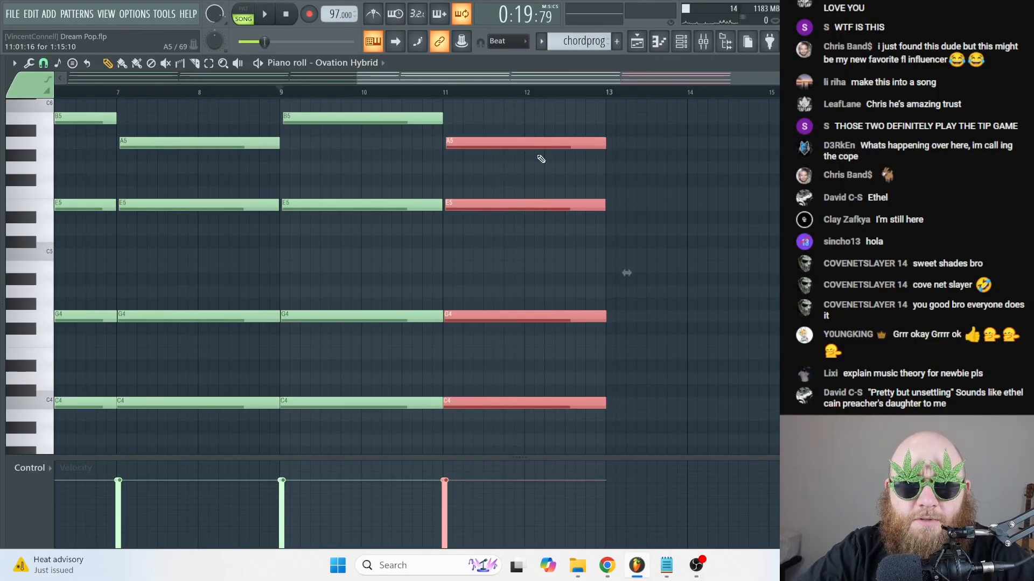
scroll(707, 203, down, 3)
key(Down)
key(Down)
key(Down)
key(Down)
key(Down)
key(Down)
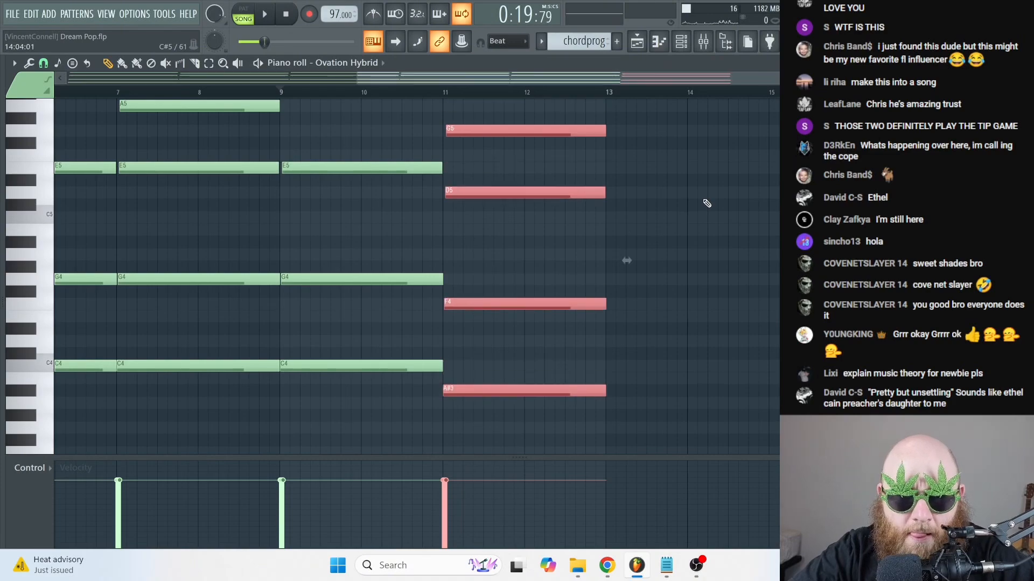
key(Down)
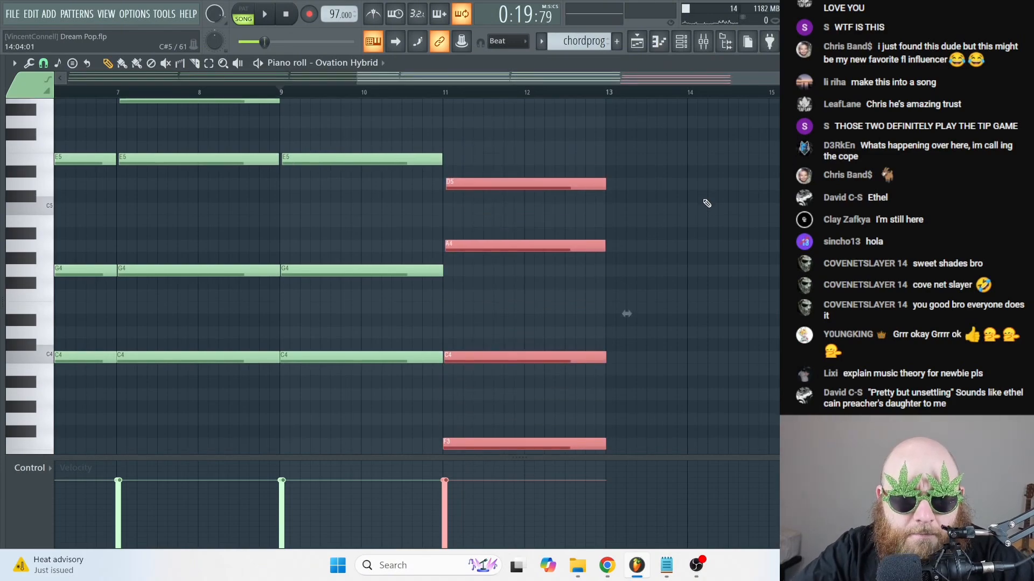
- Clear the note selection and play back the chord change from bar 9 into the transposed chord at bar 11
key(space)
click(443, 93)
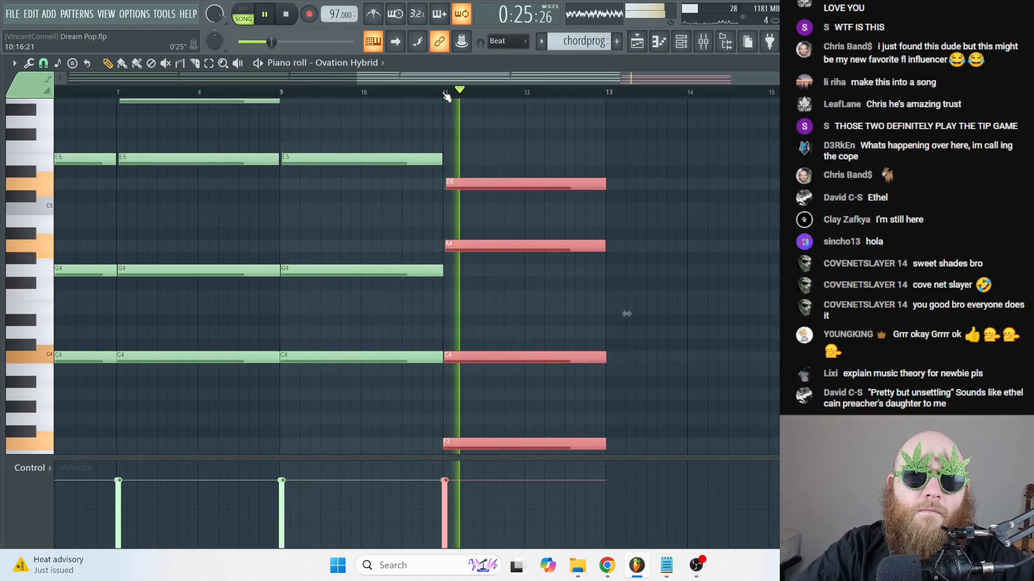
click(288, 94)
key(ctrl+d)
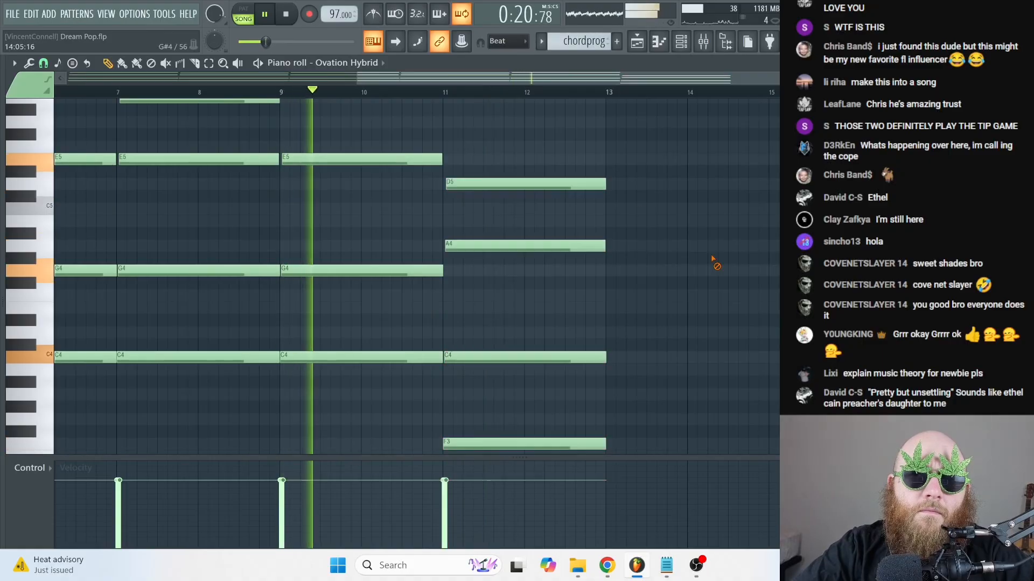
click(700, 260)
right_click(716, 259)
click(657, 308)
right_click(694, 308)
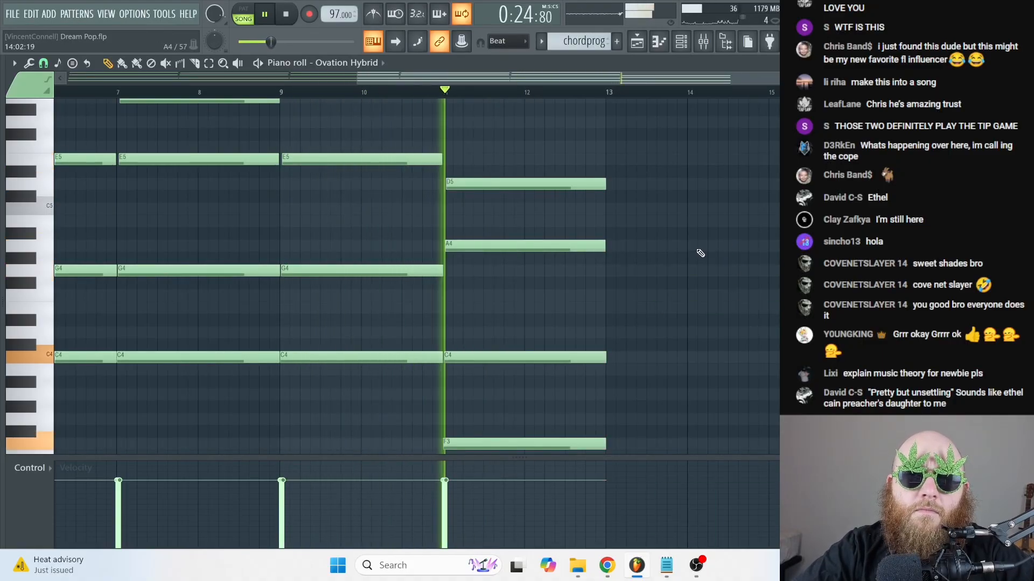
scroll(692, 318, down, 3)
scroll(443, 351, up, 3)
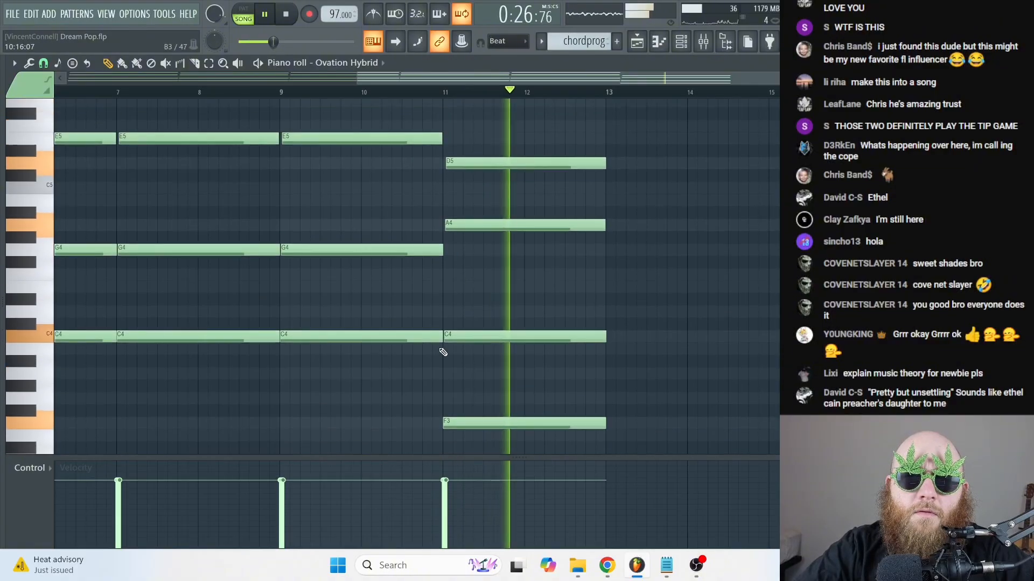
key(space)
- Duplicate the bar 9 chord and place the copy at bar 13, aligned to the bar line
drag(382, 387, 355, 108)
key(ctrl+b)
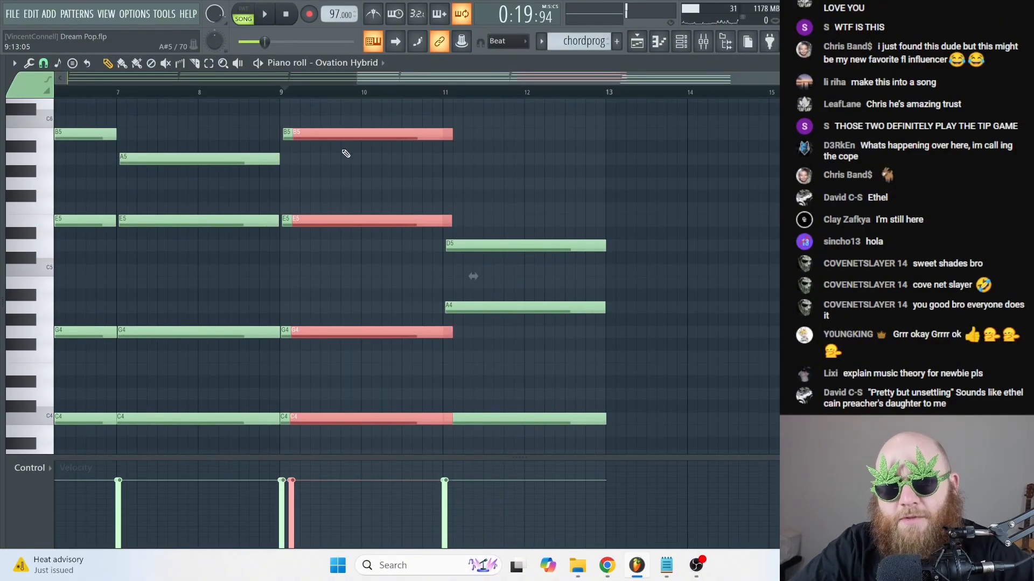
mouse_move(319, 414)
mouse_down()
mouse_move(306, 418)
mouse_move(657, 417)
mouse_move(631, 414)
mouse_up()
drag(542, 79, 560, 77)
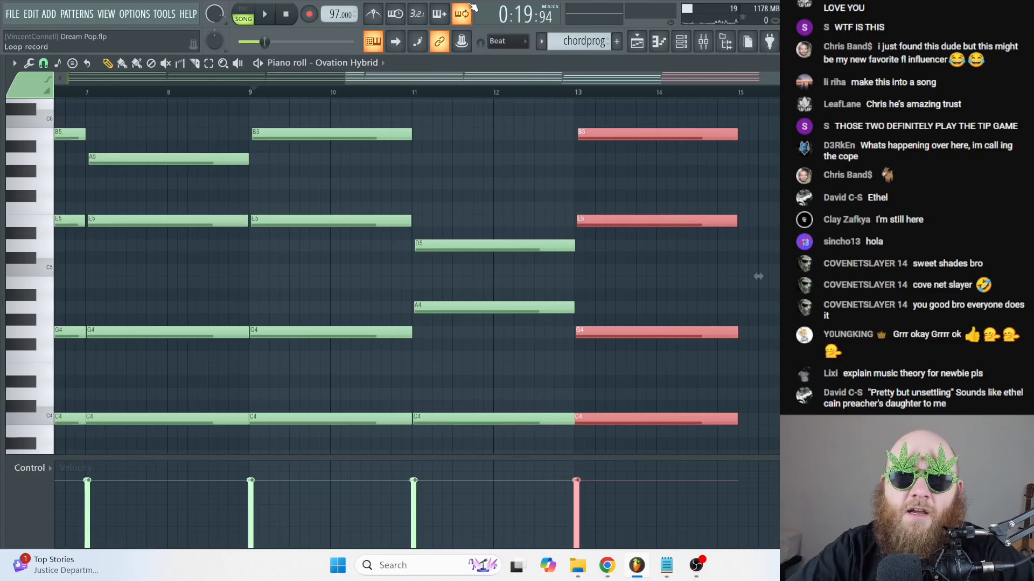
drag(474, 73, 469, 73)
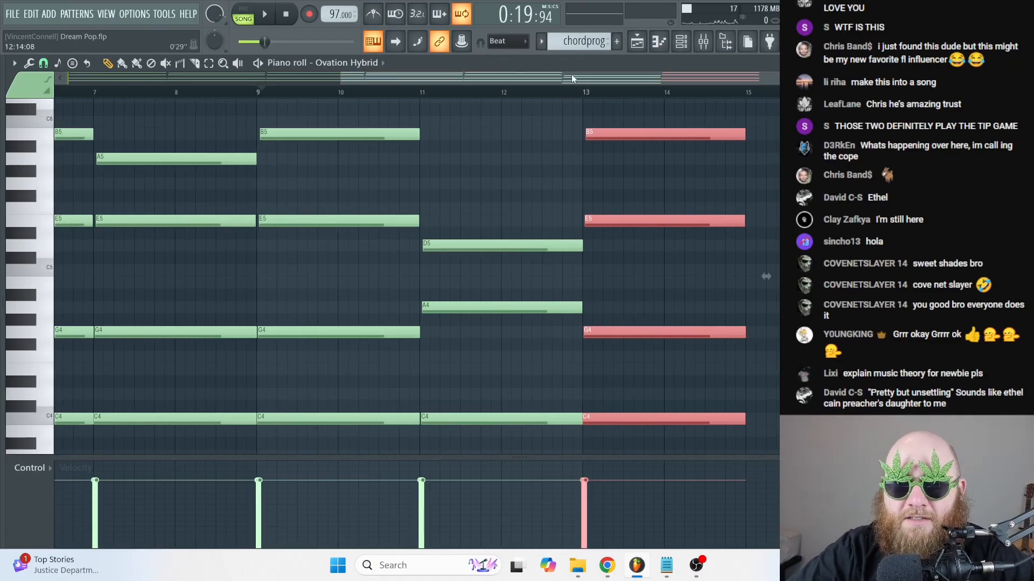
- Play back the progression around the bar 11 chord and the copied chord at bar 13
scroll(699, 300, down, 4)
scroll(565, 352, up, 4)
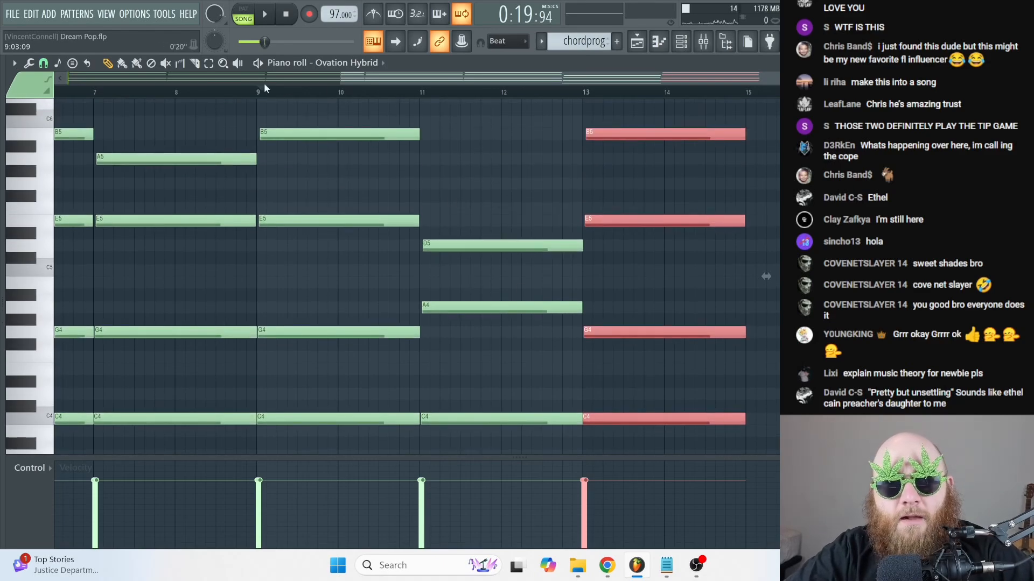
key(space)
click(422, 97)
click(583, 93)
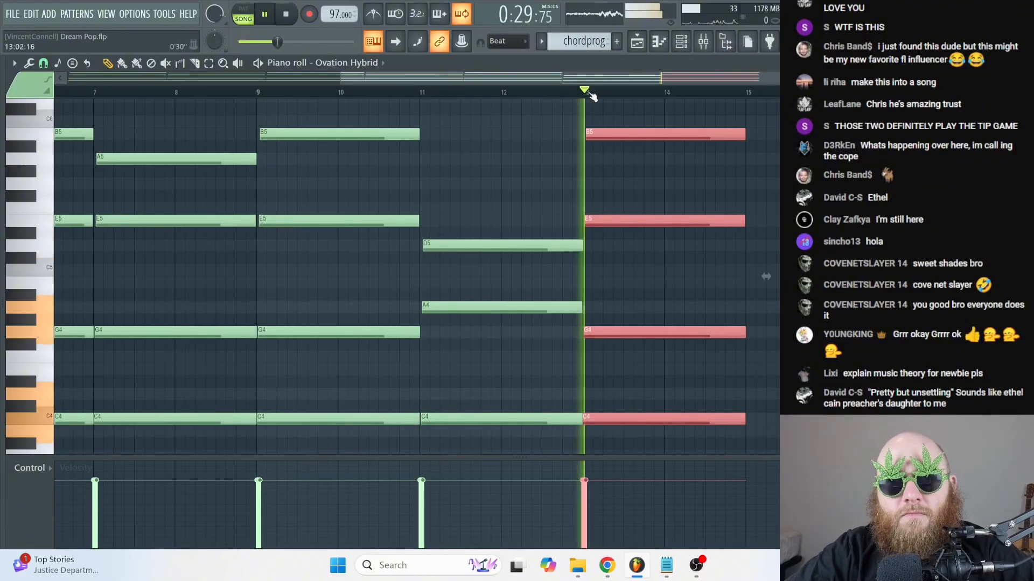
key(space)
- View the full chordprog clip in the playlist and reopen the Ovation Hybrid notes from the channel rack
key(F5)
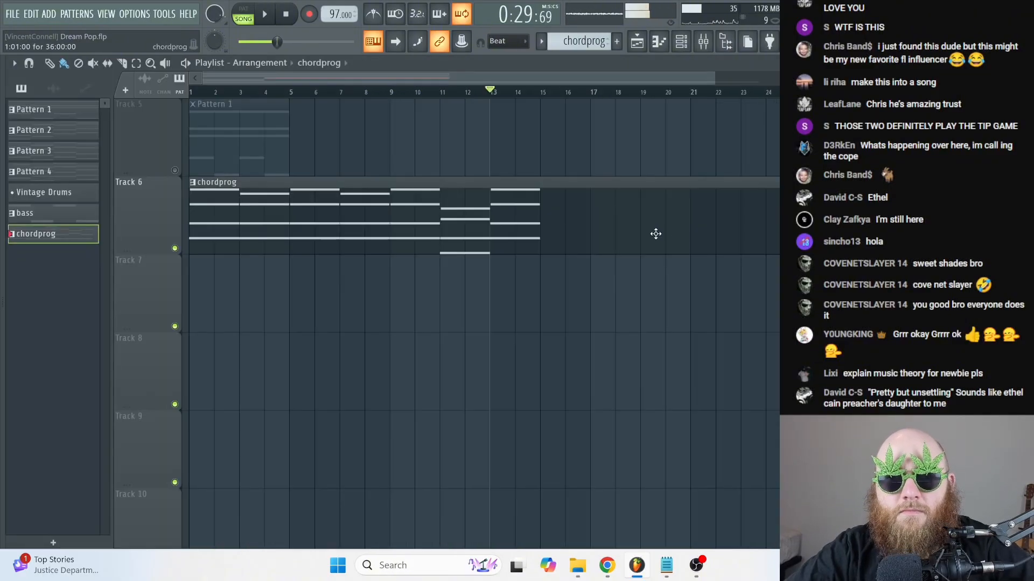
click(682, 42)
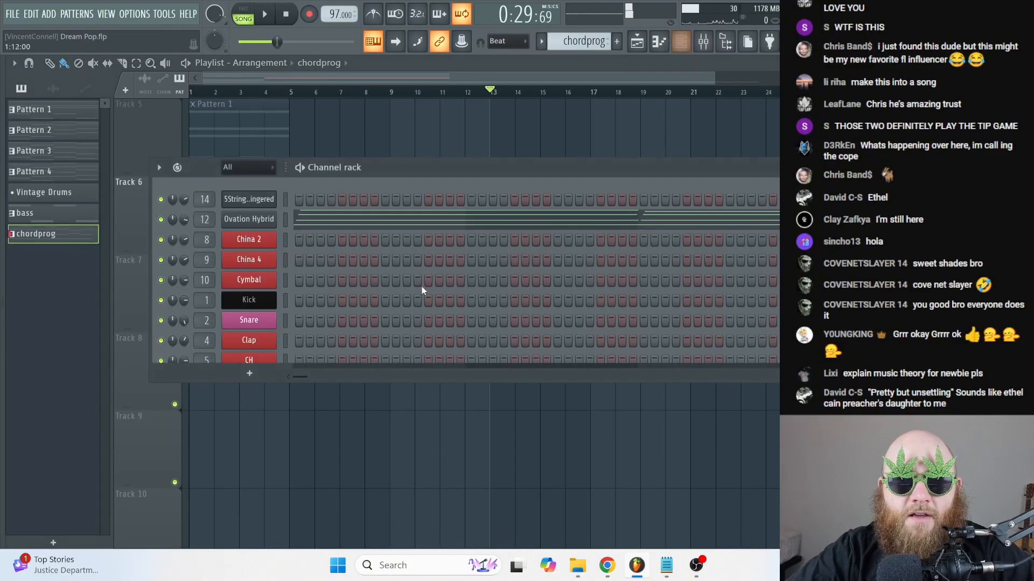
click(429, 219)
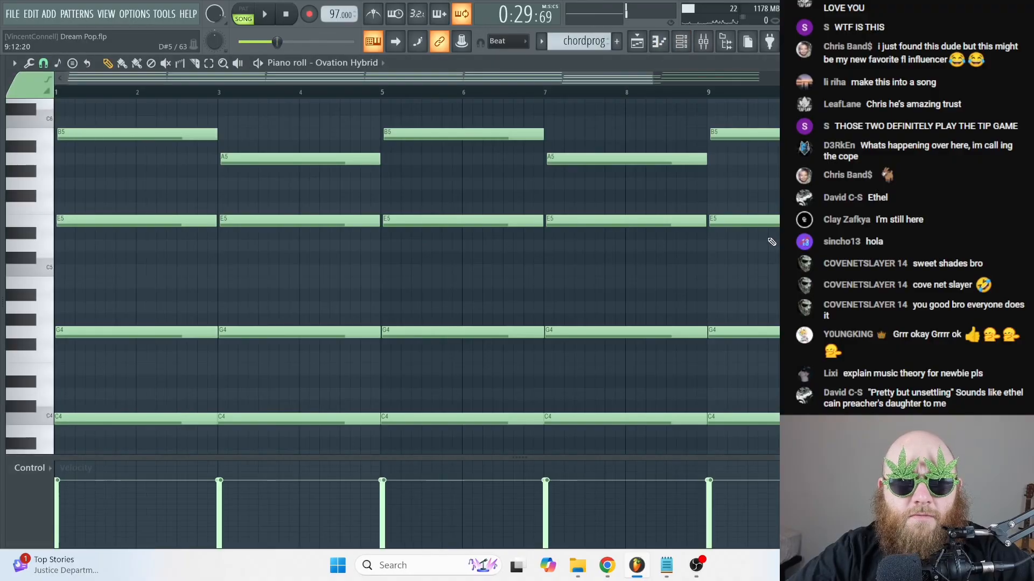
- Play back the Ovation Hybrid progression from the chord at bar 13
key(space)
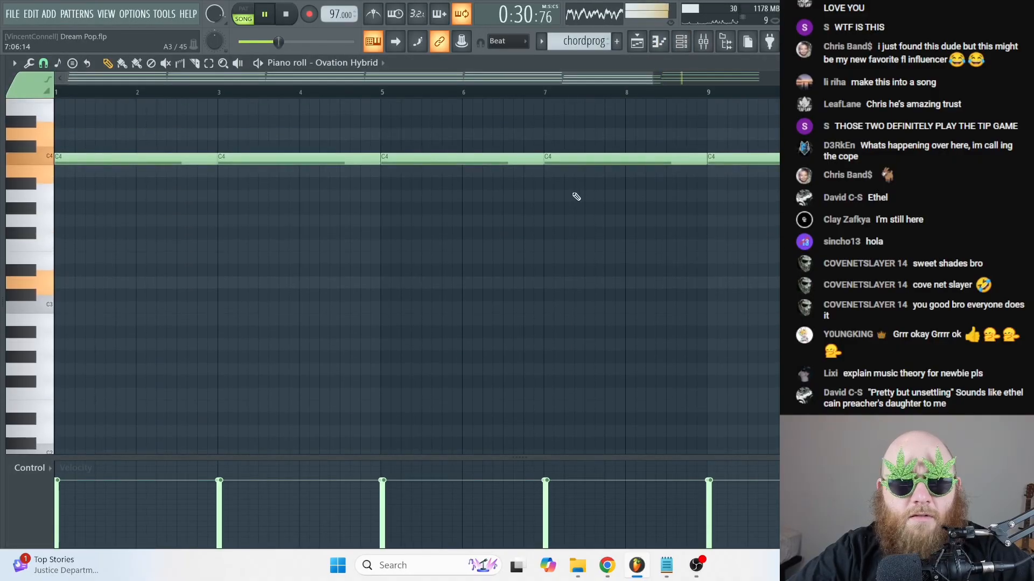
key(space)
ctrl+scroll(635, 178, down, 3)
click(571, 245)
scroll(597, 325, down, 1)
key(space)
scroll(626, 321, up, 6)
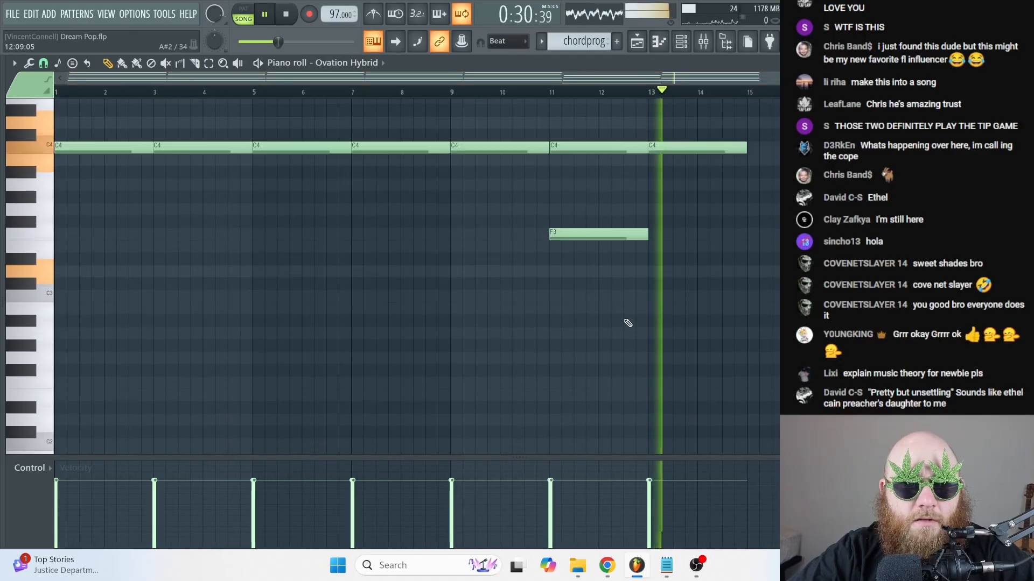
scroll(644, 323, down, 2)
key(space)
key(space)
scroll(657, 328, up, 1)
- Stop playback and delete the Pattern 1 clips on Track 2 and the bass clips on Track 3 in the playlist
key(F7)
key(space)
key(F6)
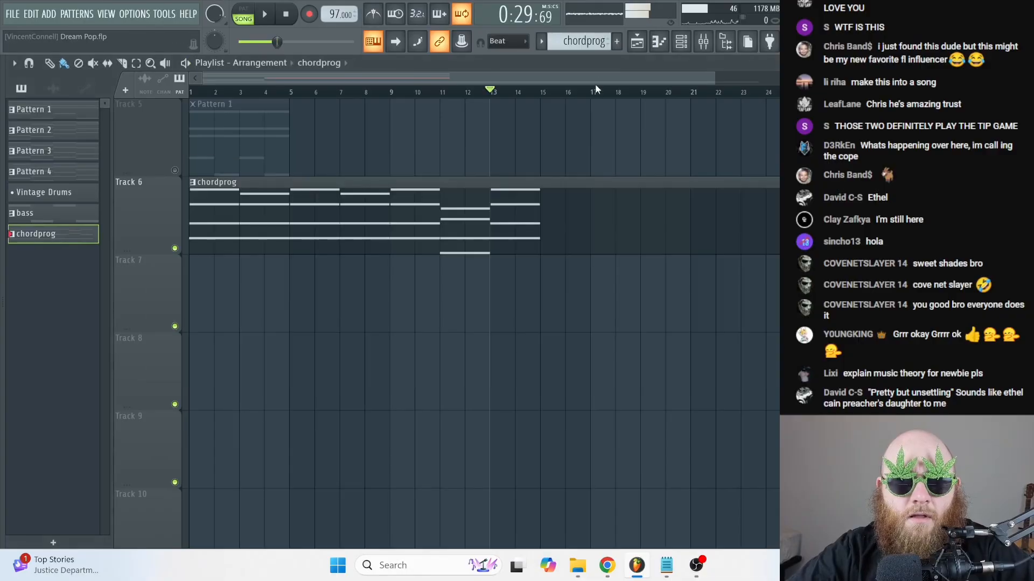
scroll(540, 307, up, 4)
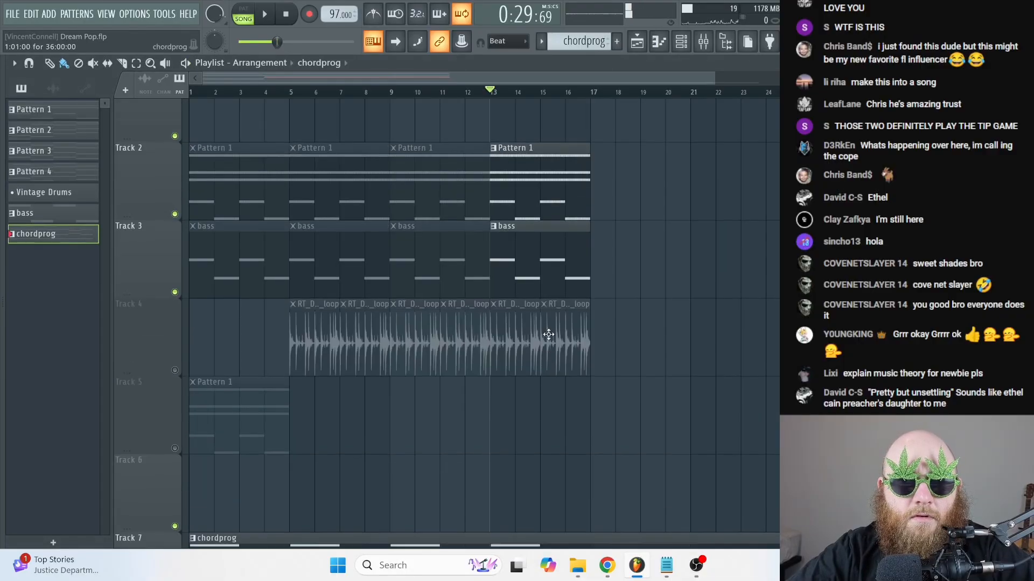
right_click(541, 307)
right_click(425, 293)
right_click(300, 288)
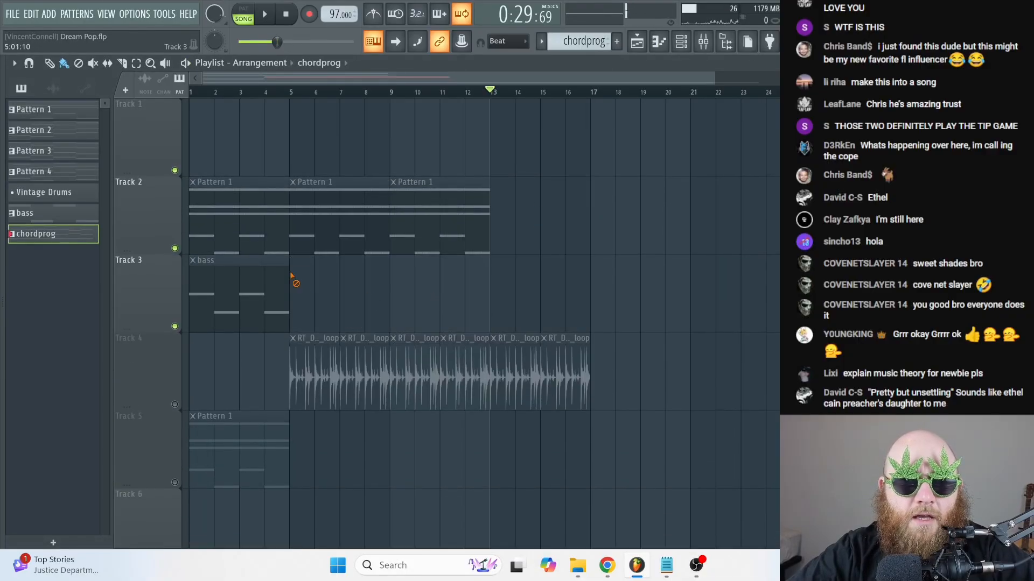
right_click(237, 293)
right_click(286, 233)
right_click(333, 226)
right_click(430, 226)
- Reopen the chordprog notes from Track 7, play back the bar 11 chord and move the playback position to bar 13
scroll(516, 258, down, 1)
scroll(515, 259, down, 7)
scroll(558, 272, up, 3)
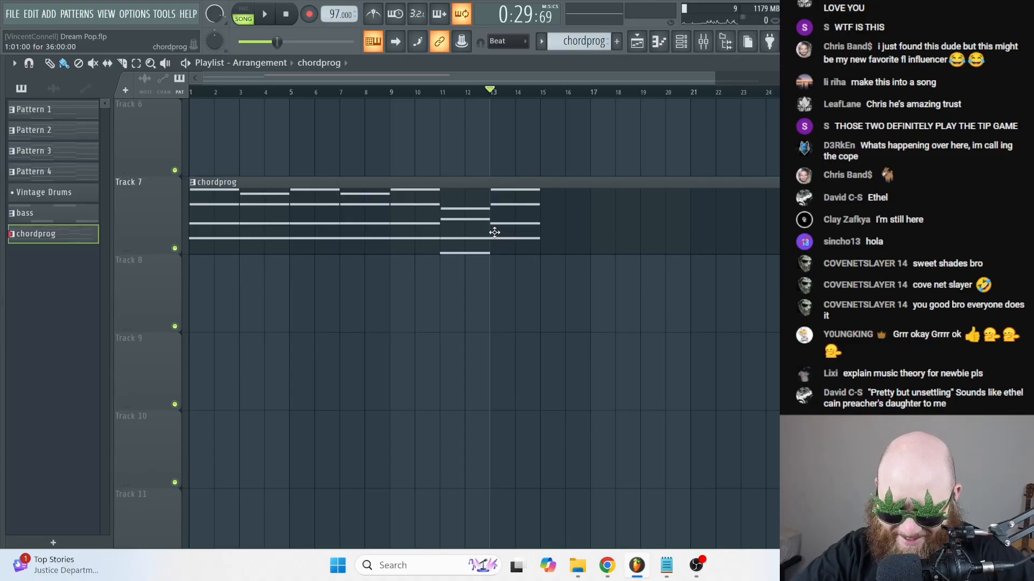
double_click(494, 232)
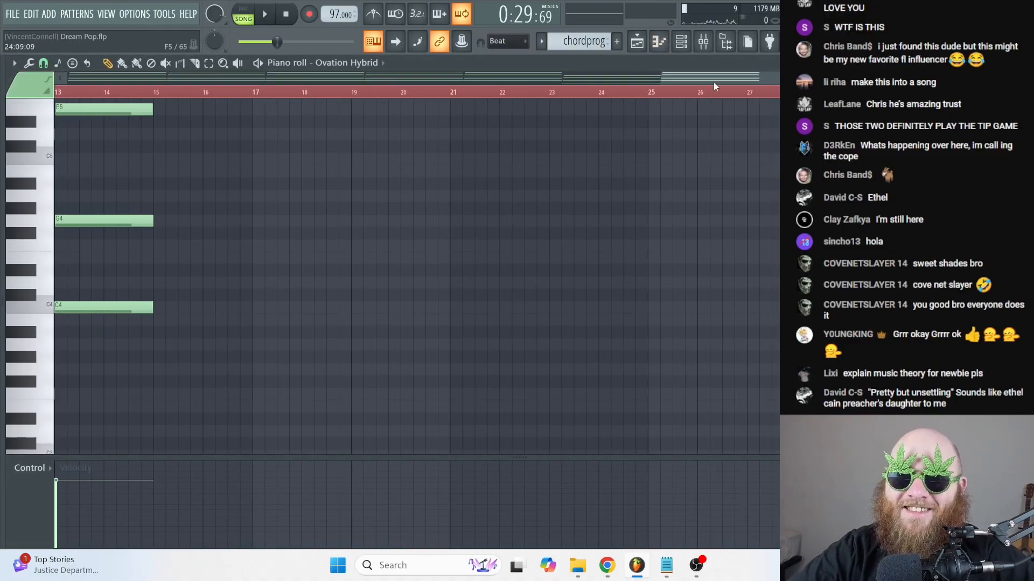
drag(706, 80, 492, 99)
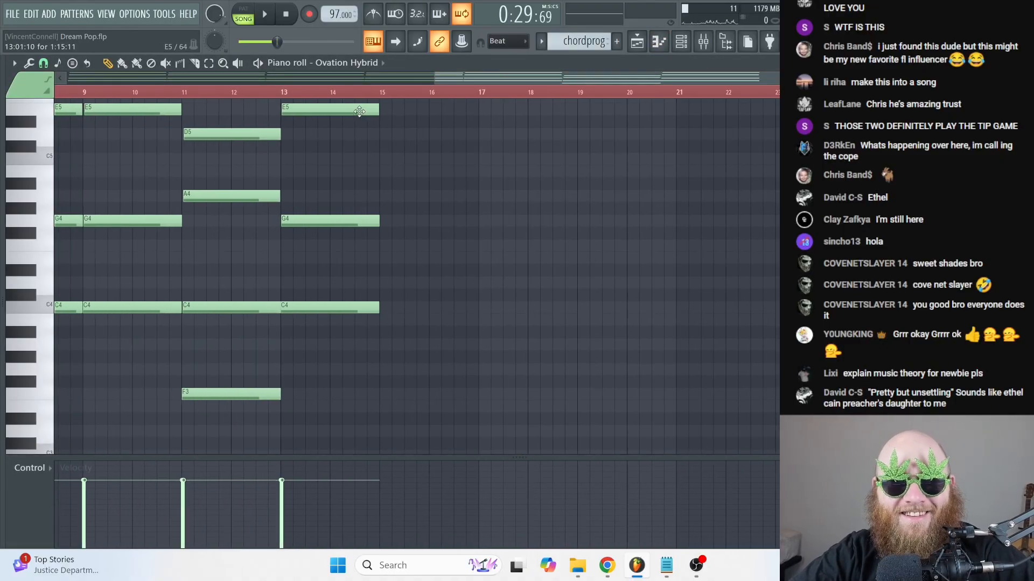
click(185, 96)
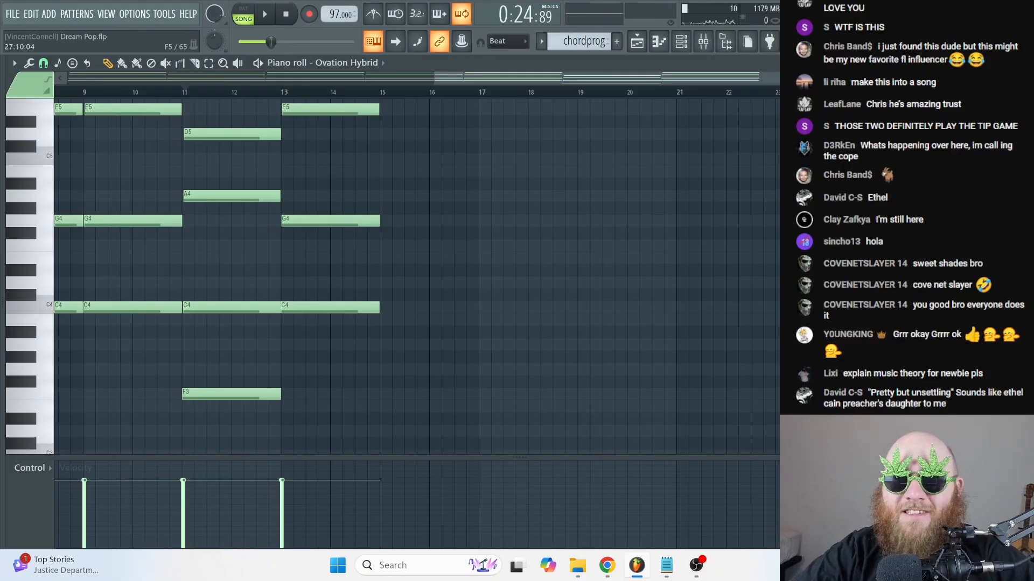
scroll(532, 179, up, 3)
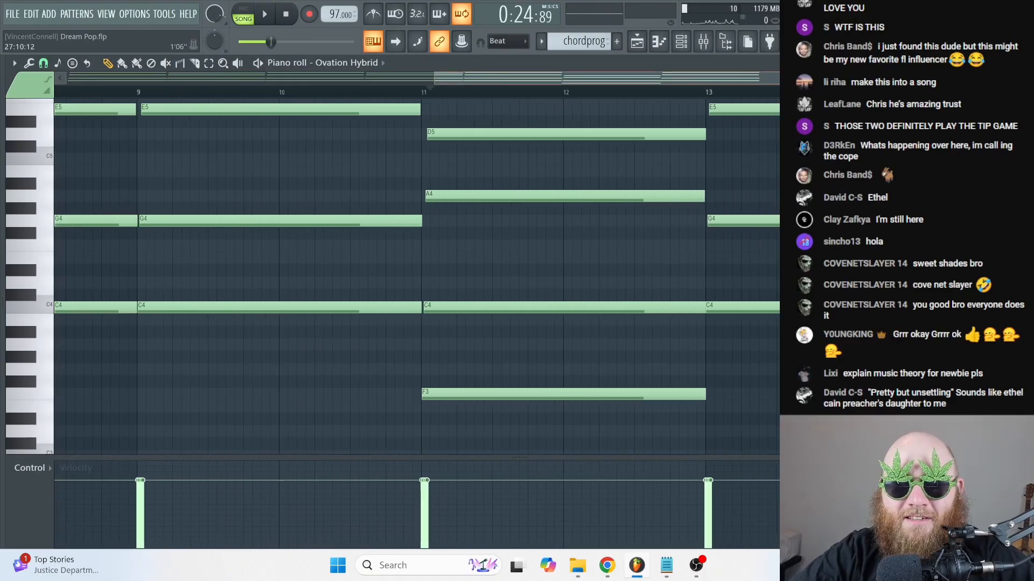
key(space)
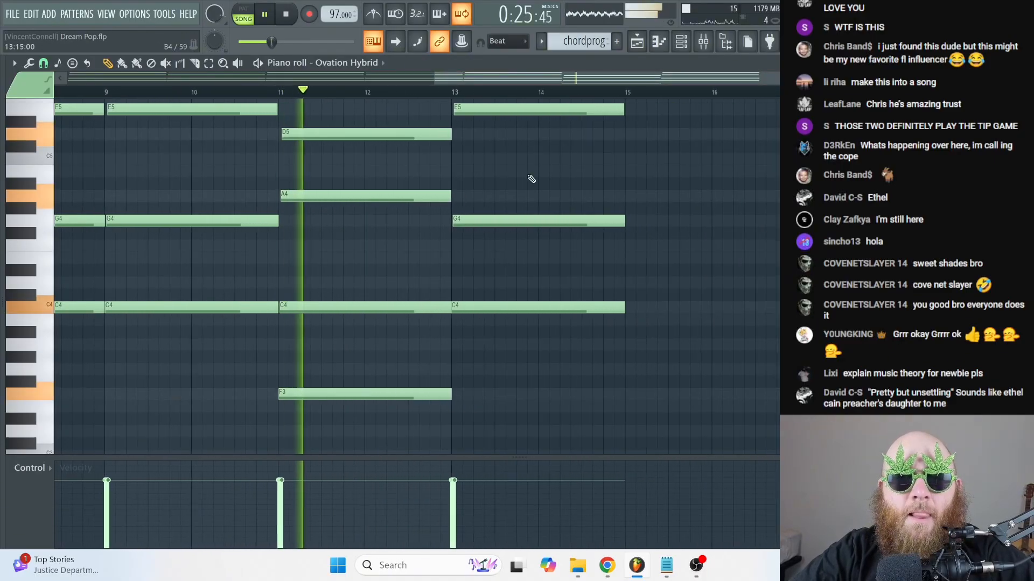
click(455, 94)
key(space)
- Duplicate the bar 11 chord, place the copy at bar 15 and transpose it so its lowest note is A3
scroll(474, 346, up, 4)
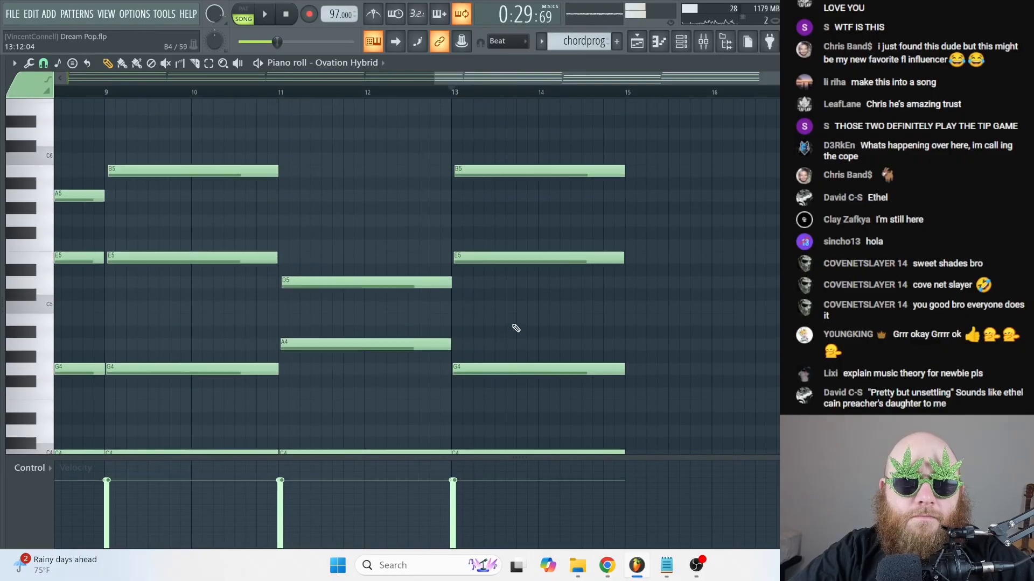
scroll(454, 329, down, 1)
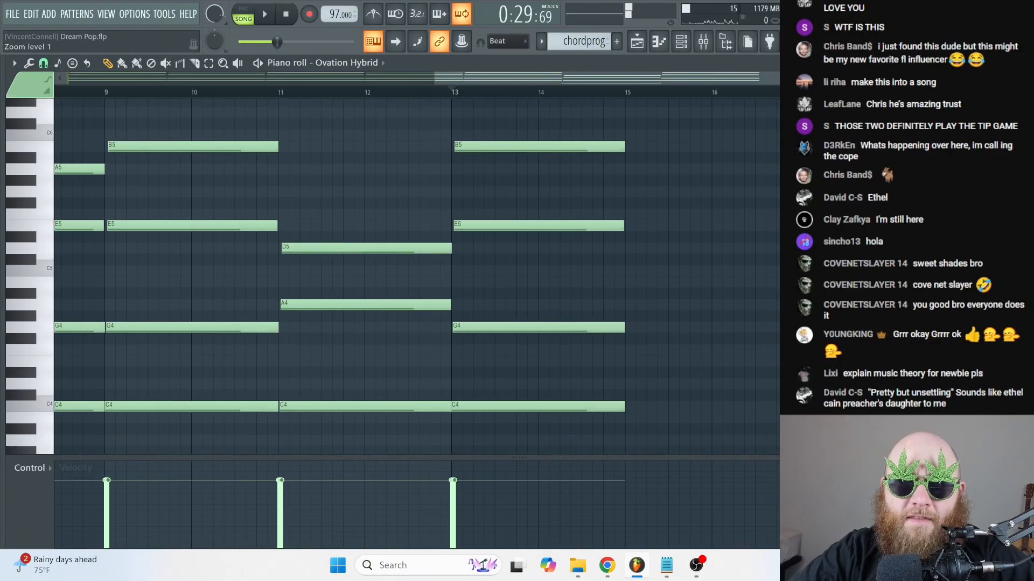
scroll(579, 375, down, 3)
drag(386, 447, 360, 162)
key(ctrl+b)
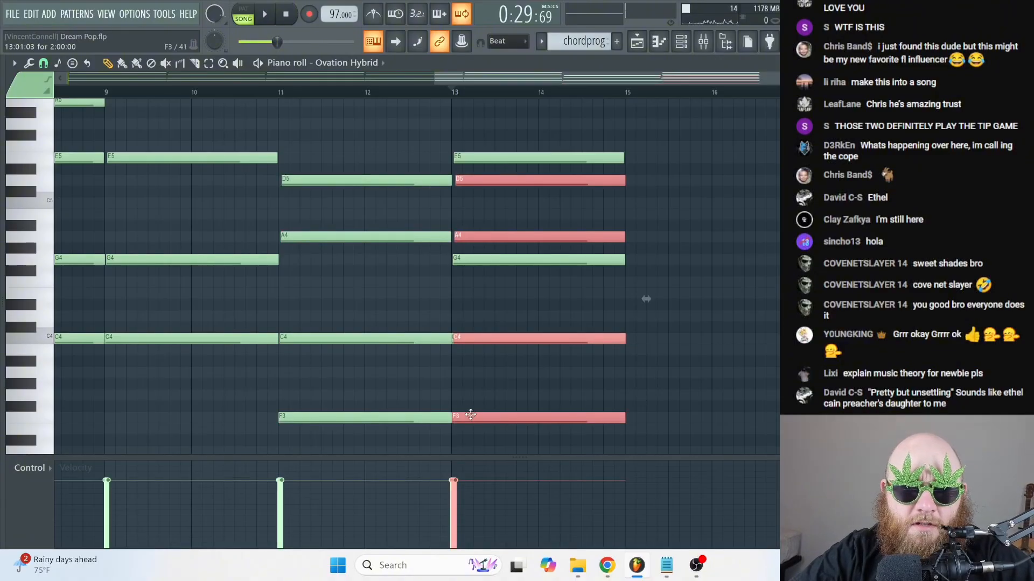
drag(470, 413, 642, 370)
click(663, 348)
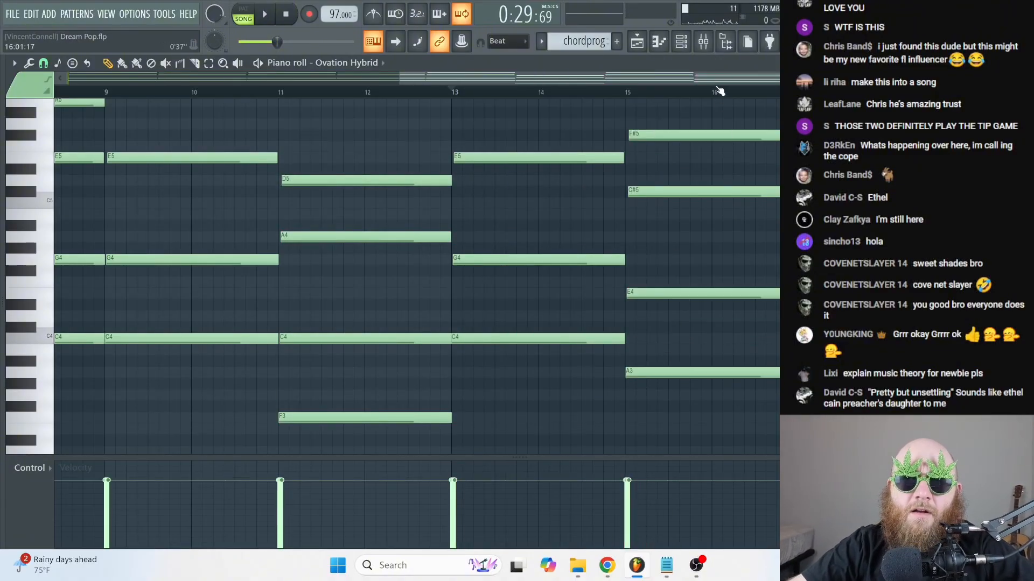
- Play back the chord at bar 15 and lower its top note to E5
drag(731, 82, 748, 83)
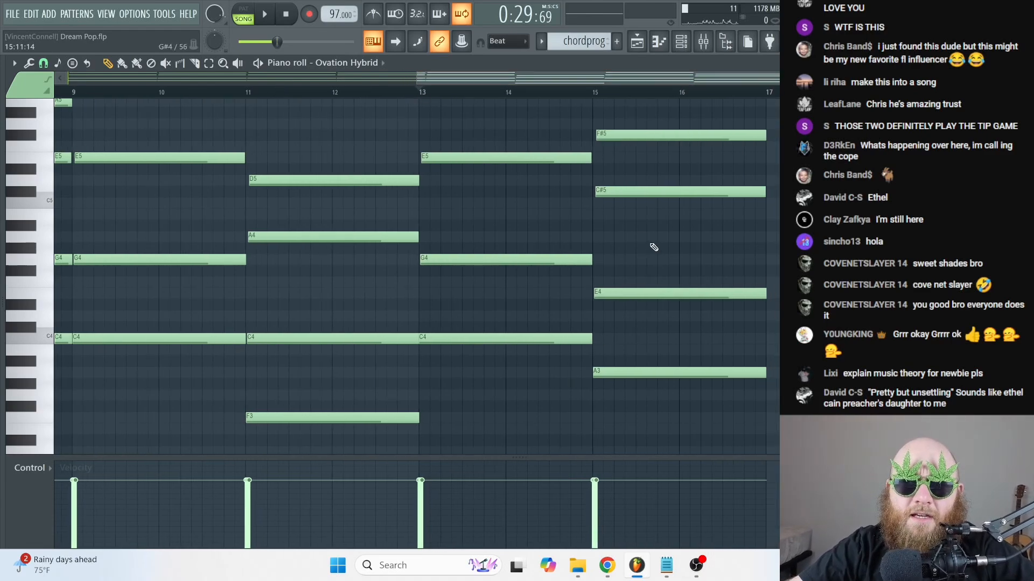
key(space)
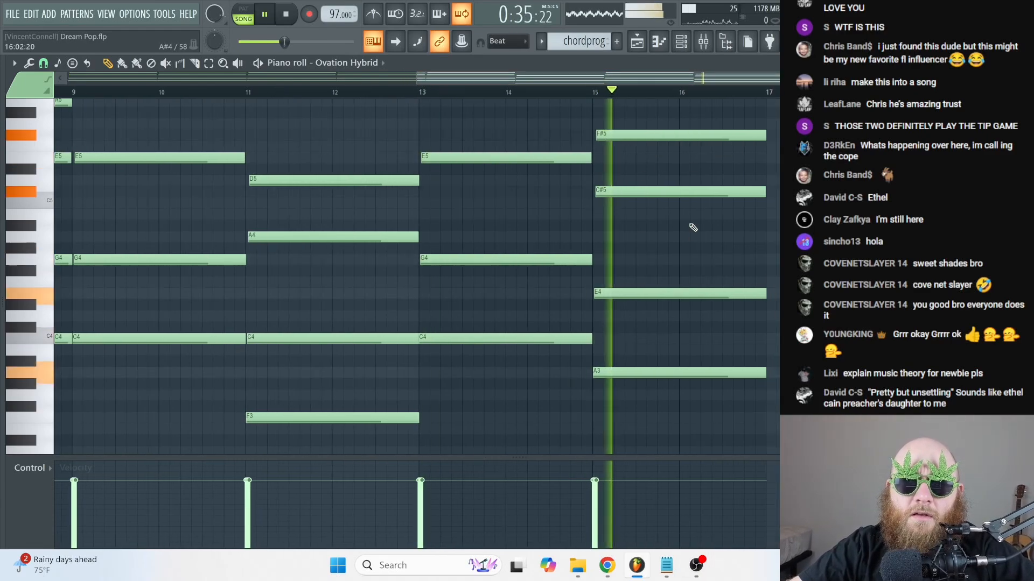
drag(648, 136, 645, 158)
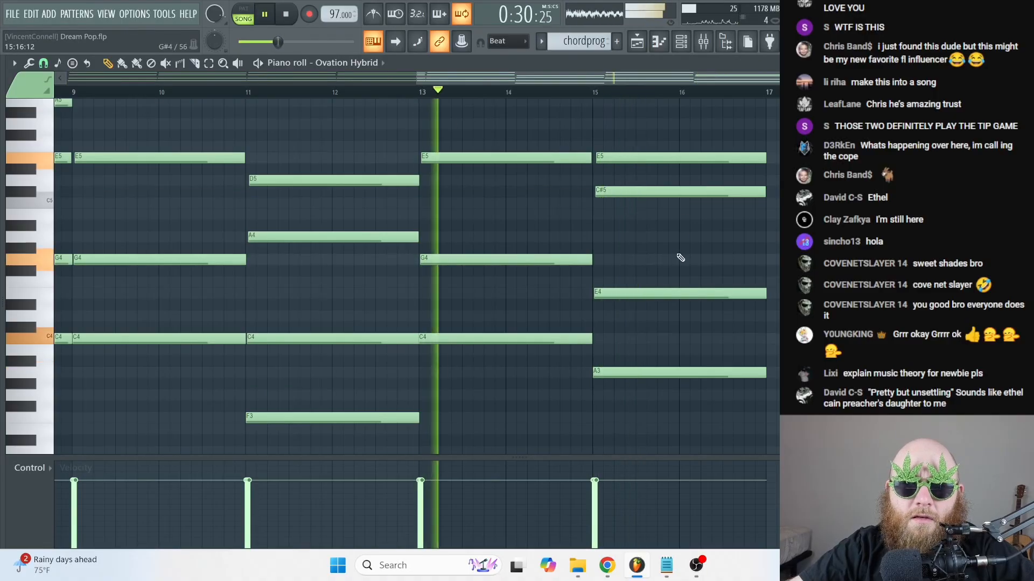
click(597, 94)
drag(651, 77, 596, 76)
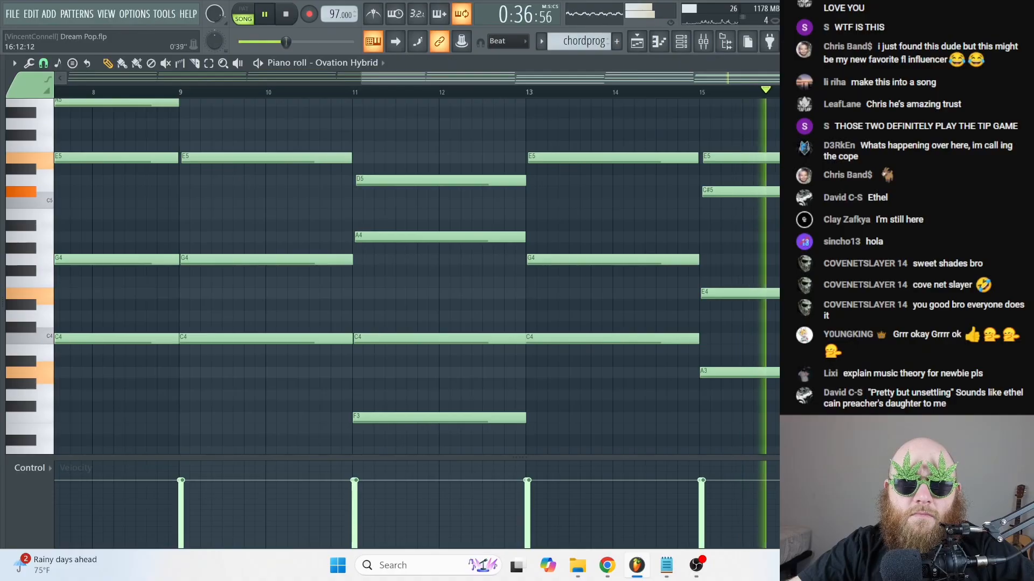
key(space)
- Duplicate the four chords spanning bars 9 to 16 three times, filling the pattern up to bar 41
scroll(690, 299, down, 2)
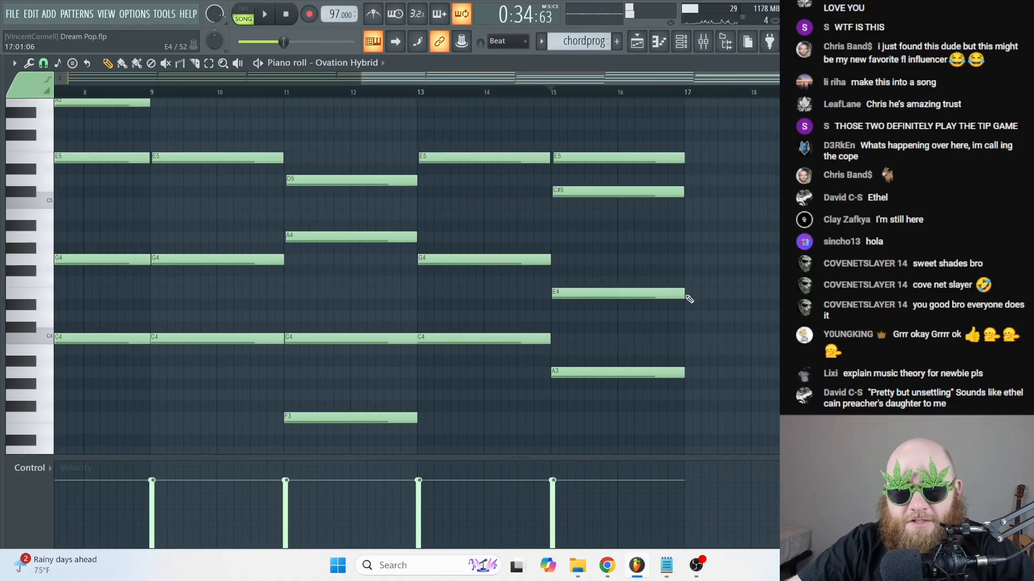
scroll(679, 333, down, 3)
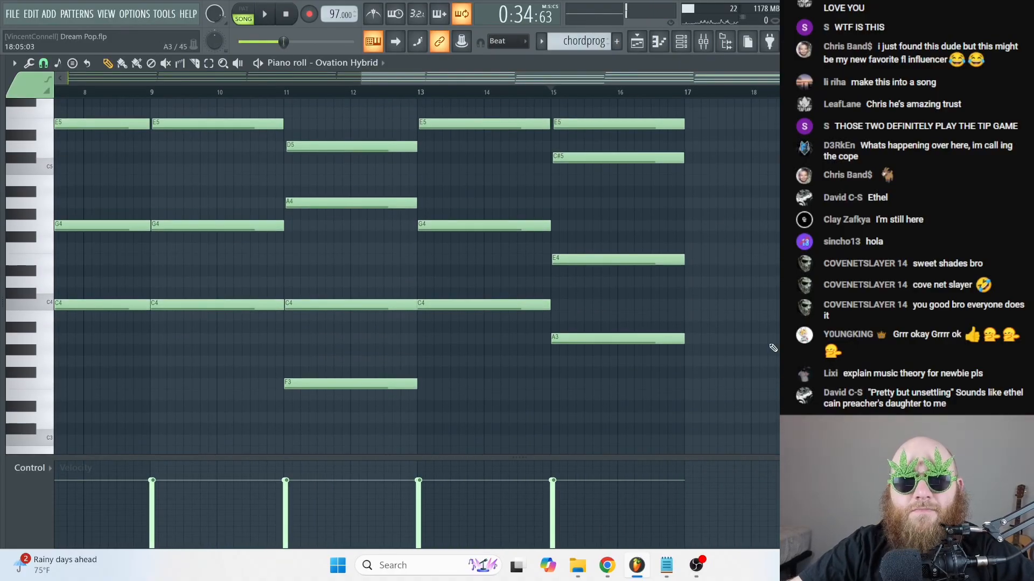
drag(819, 440, 191, 36)
key(ctrl+b)
key(ctrl+b)
key(ctrl+b)
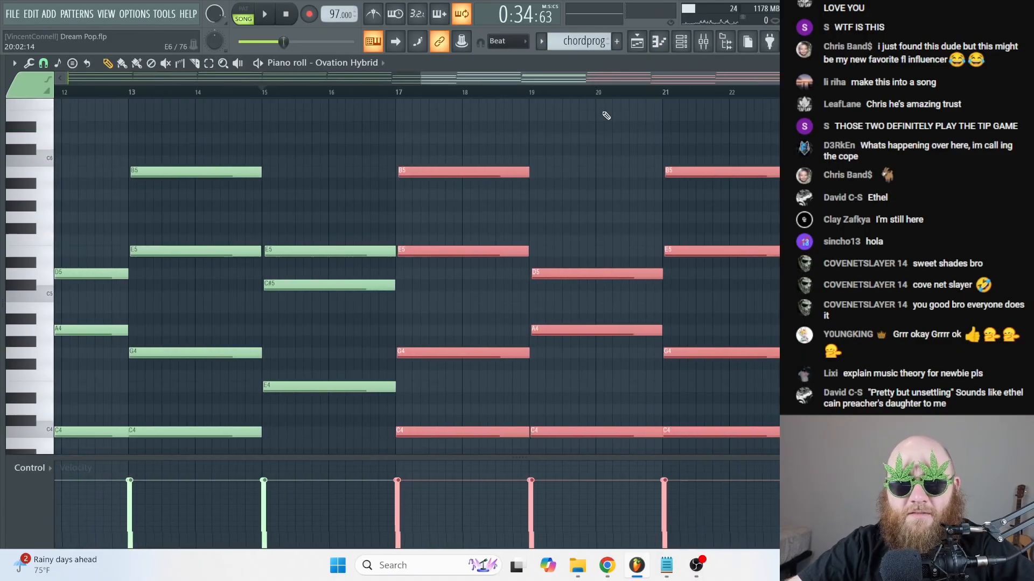
- Play back from bar 15, review the duplicated chords up to bar 41 and clear the note selection
drag(721, 82, 163, 99)
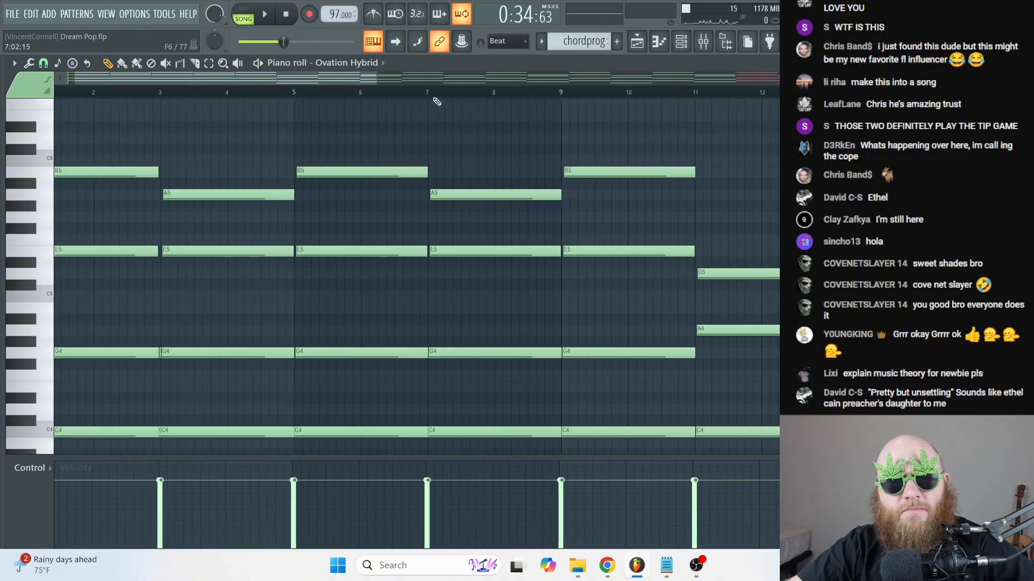
drag(377, 79, 775, 86)
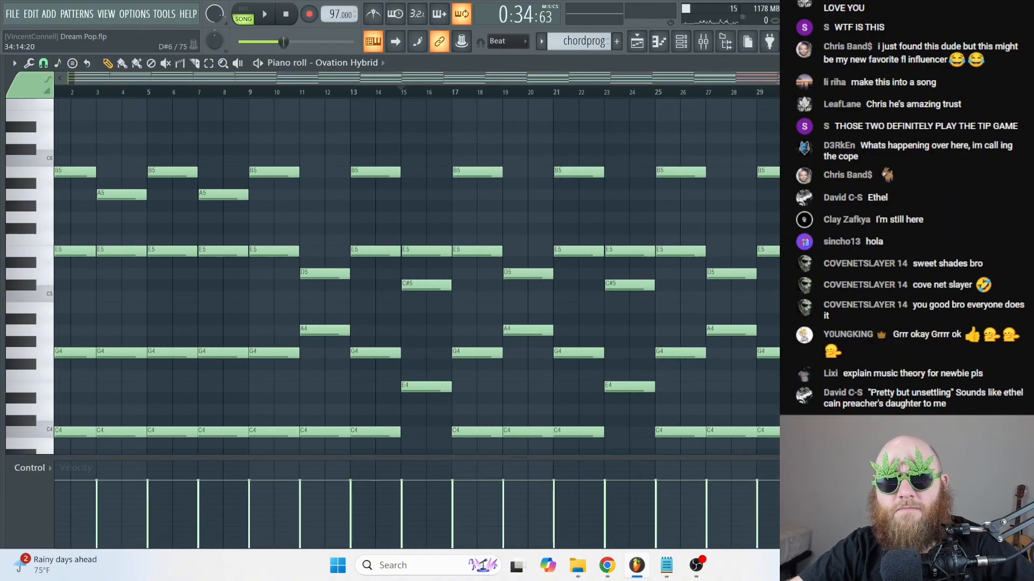
drag(840, 84, 981, 85)
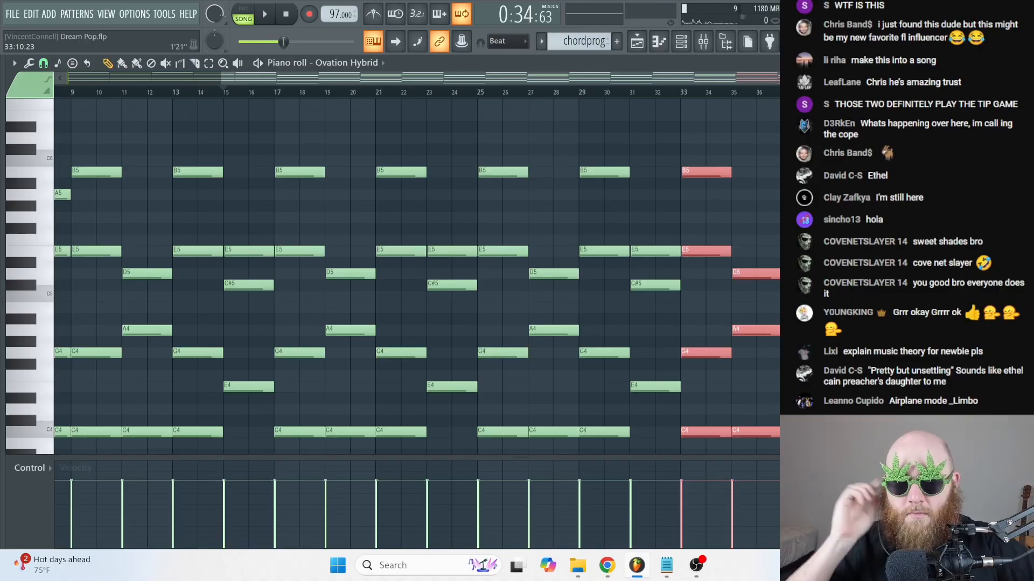
key(space)
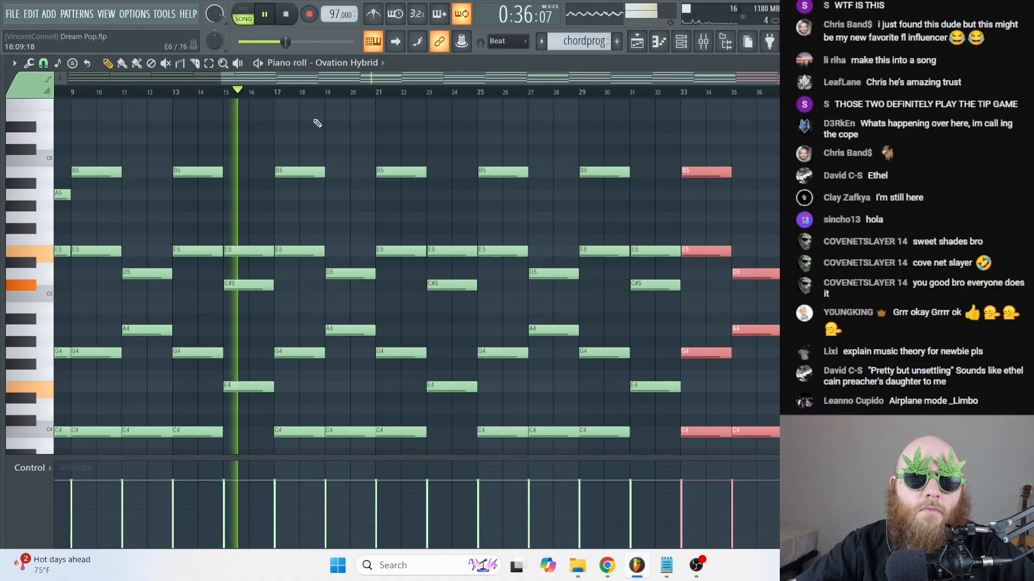
scroll(388, 207, down, 4)
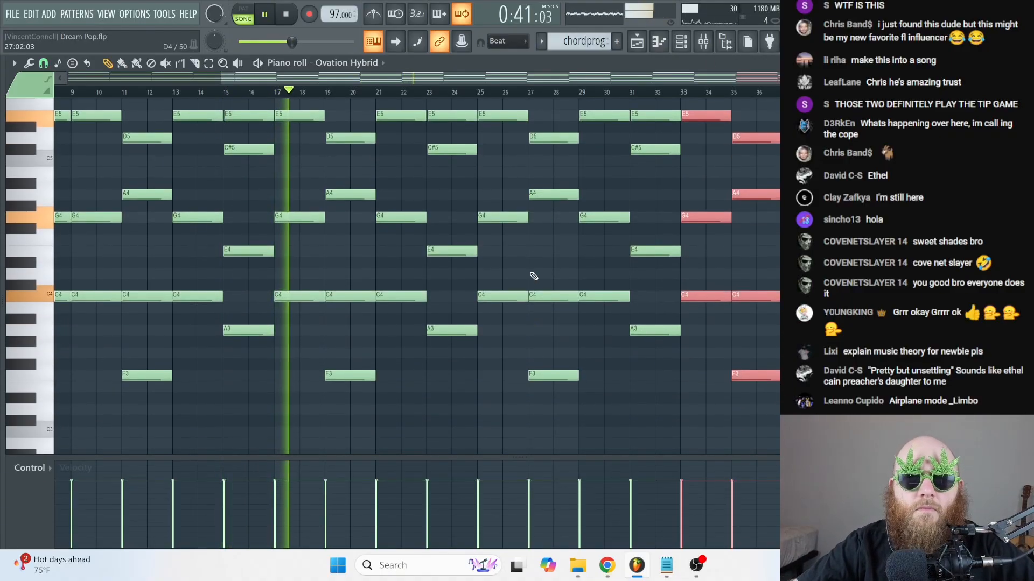
scroll(502, 295, up, 1)
drag(468, 77, 764, 91)
key(space)
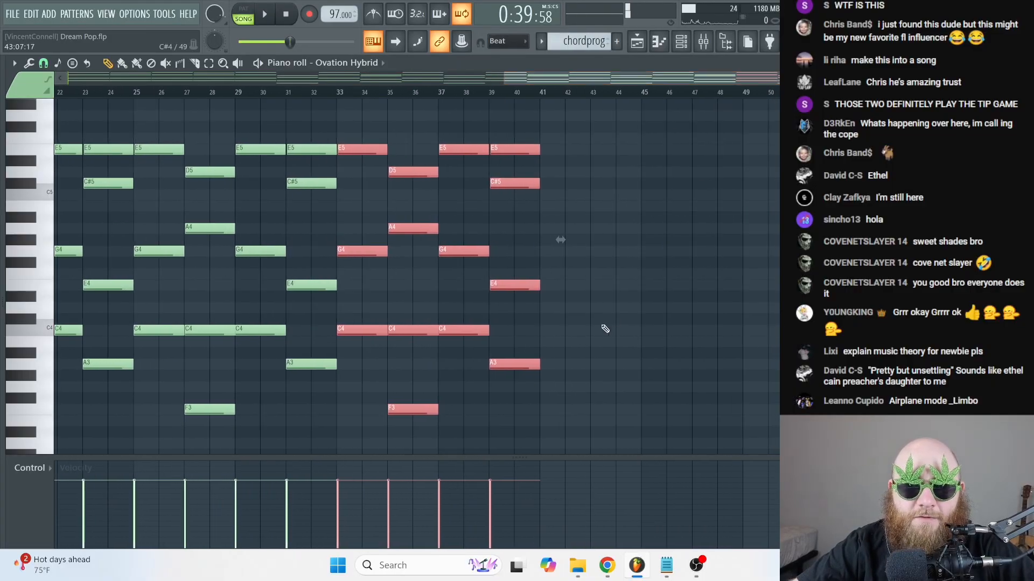
drag(560, 240, 969, 240)
drag(743, 83, 912, 83)
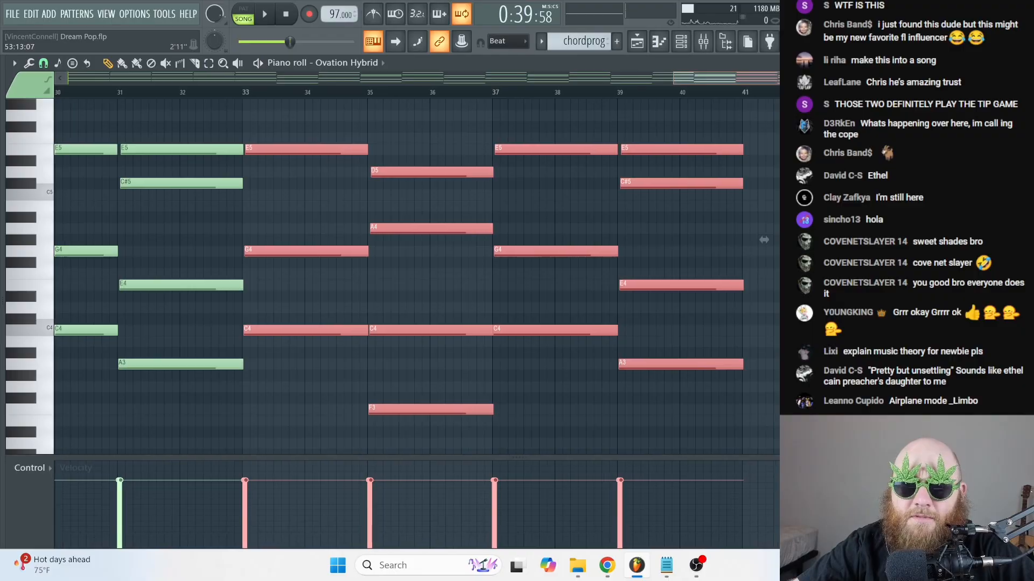
ctrl+click(763, 237)
click(322, 343)
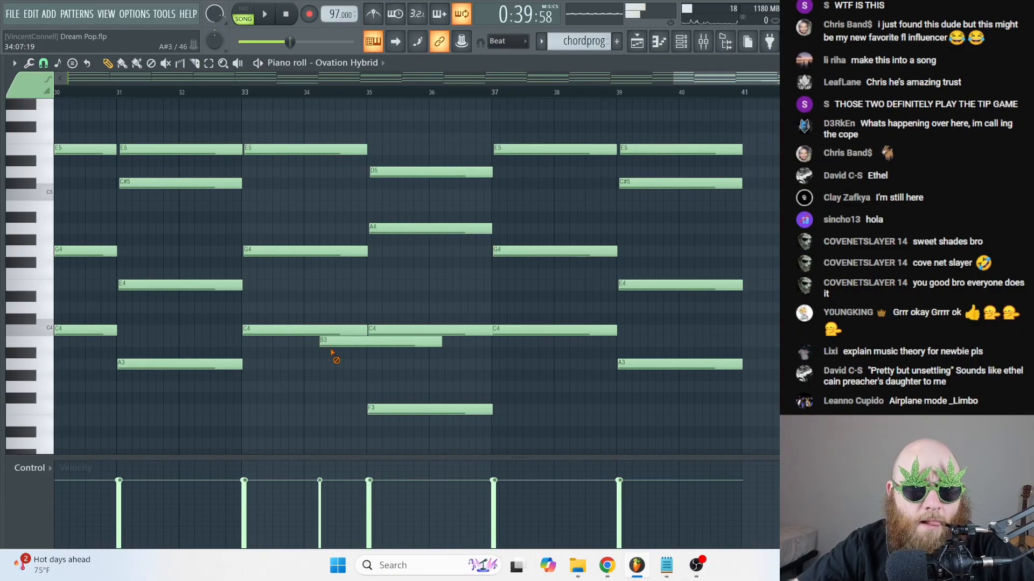
right_click(325, 346)
click(318, 331)
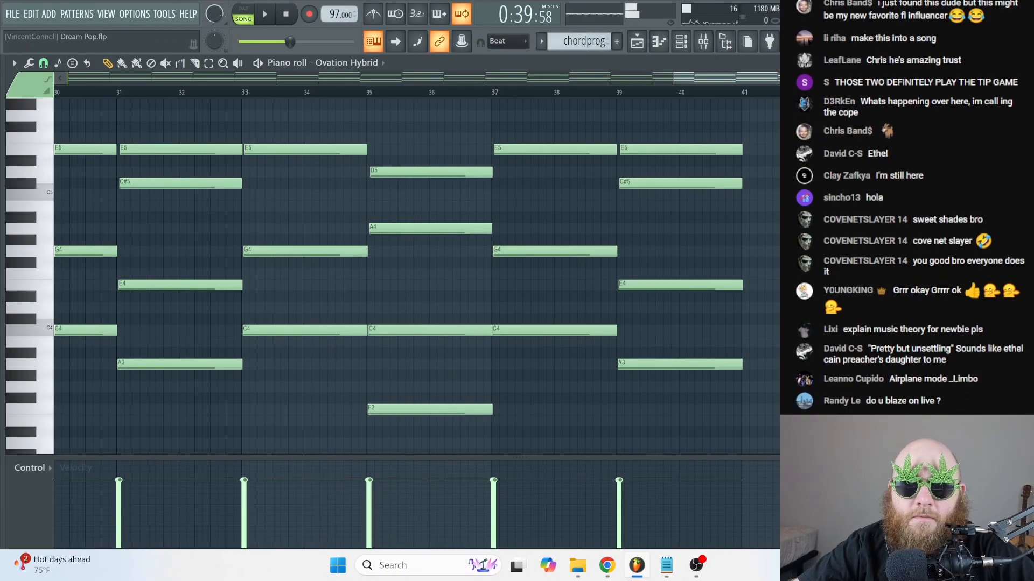
- Extend the chordprog clip on Track 7 past bar 41 in the playlist so it covers all the duplicated chords
drag(1000, 80, 904, 81)
drag(861, 80, 991, 81)
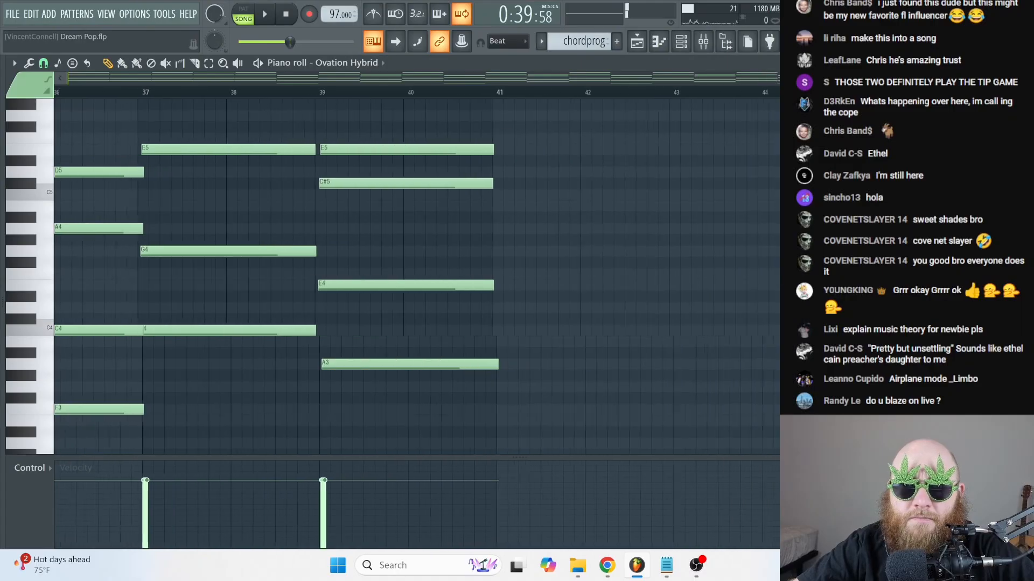
key(space)
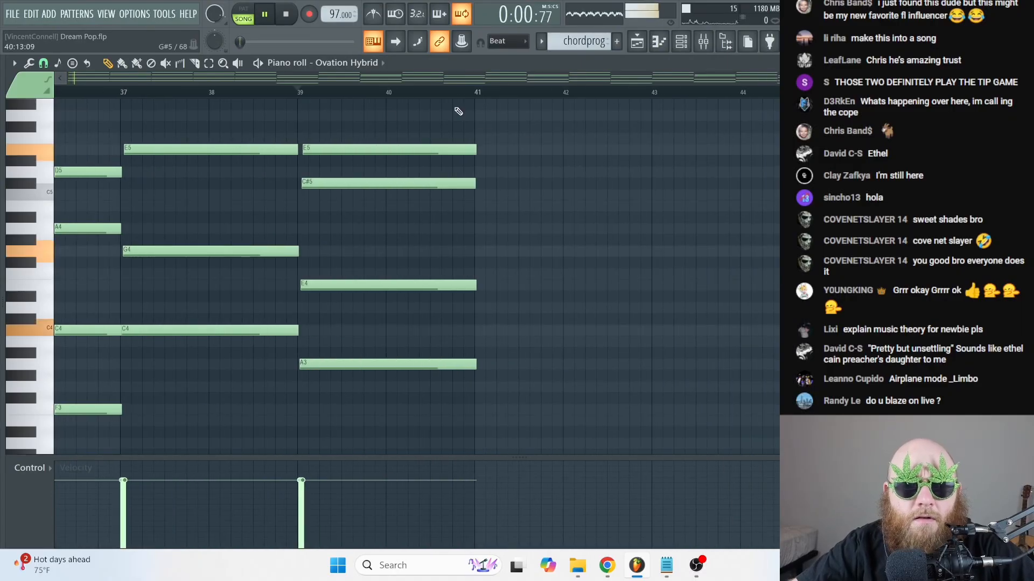
key(F5)
drag(714, 79, 1018, 79)
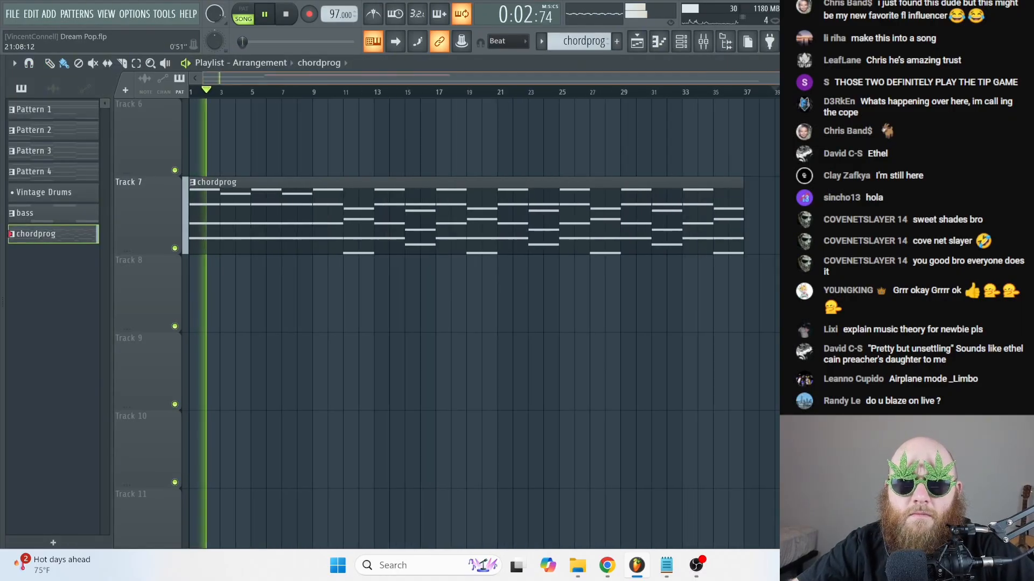
mouse_move(721, 194)
mouse_down()
mouse_move(777, 195)
mouse_move(729, 213)
mouse_up()
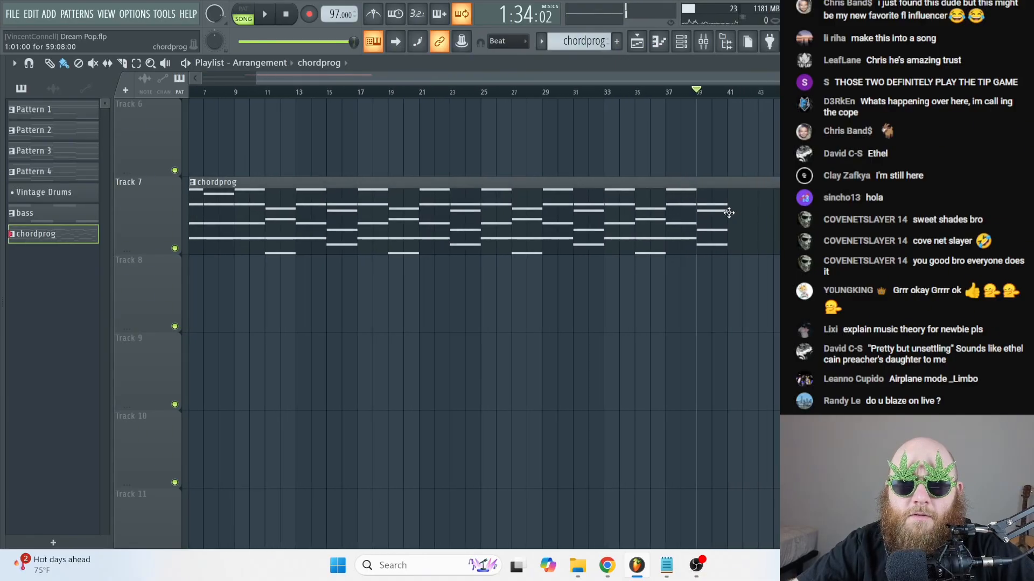
- Play back the end of the chordprog pattern and try two-bar E3 and B3 notes at bar 41
double_click(723, 208)
key(space)
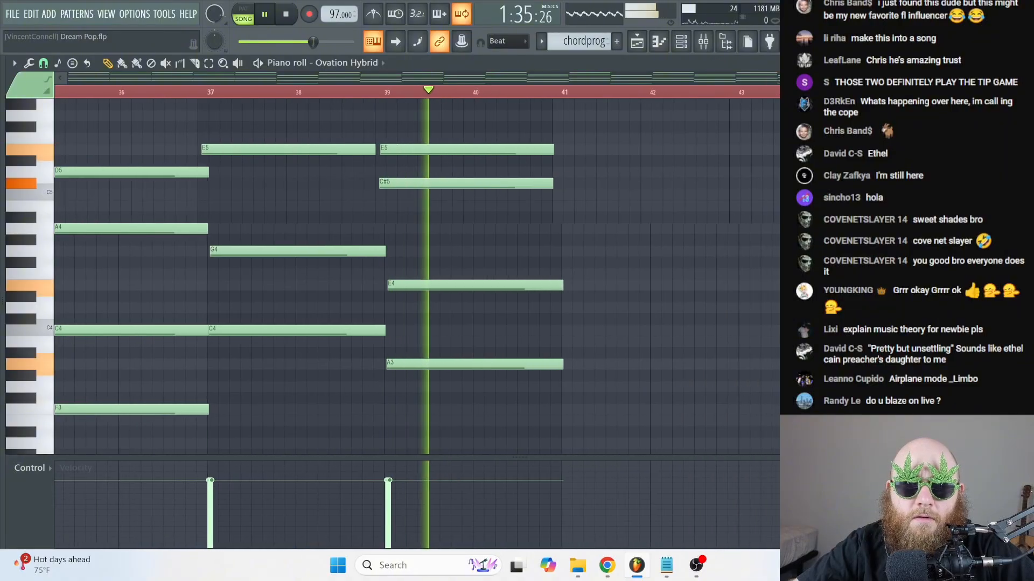
scroll(549, 300, down, 3)
key(space)
click(465, 353)
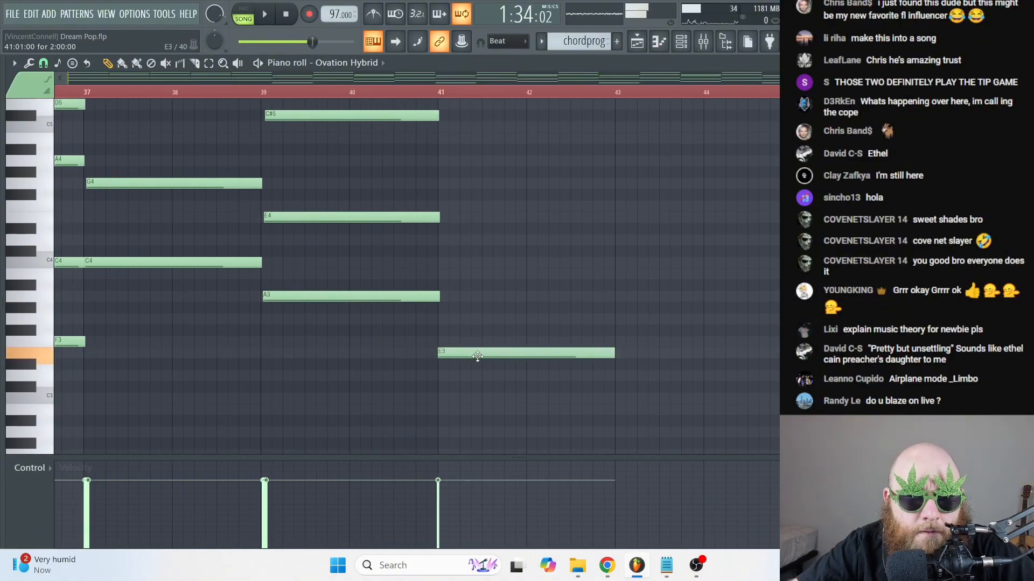
click(445, 285)
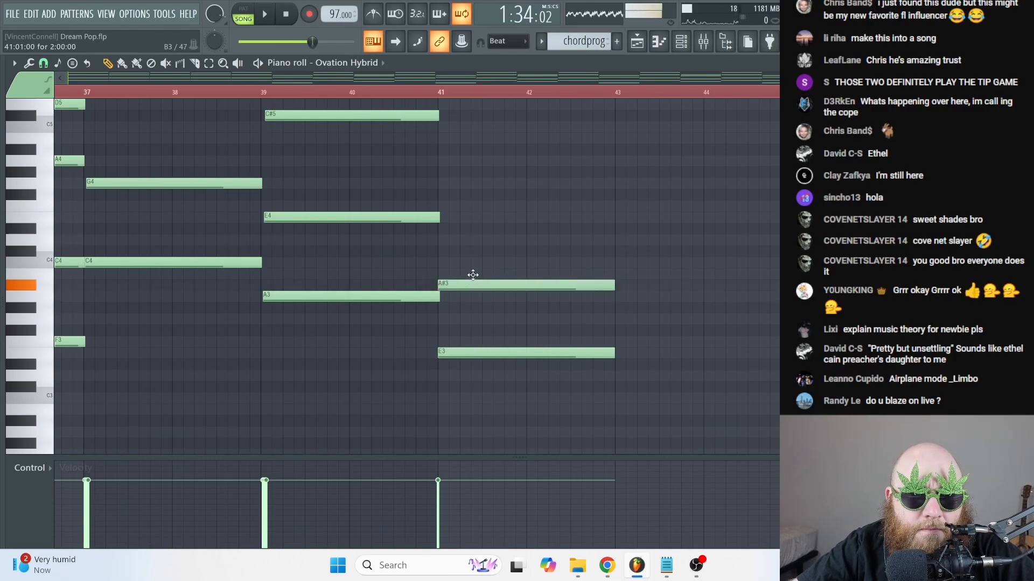
drag(472, 281, 472, 269)
- Try two-bar G4 and C5 notes as the upper part of the chord at bar 41
click(444, 183)
drag(455, 176, 466, 194)
right_click(465, 174)
click(463, 182)
scroll(461, 186, up, 2)
click(445, 163)
- Play back the trial chord at bar 41 and delete its four notes
click(391, 92)
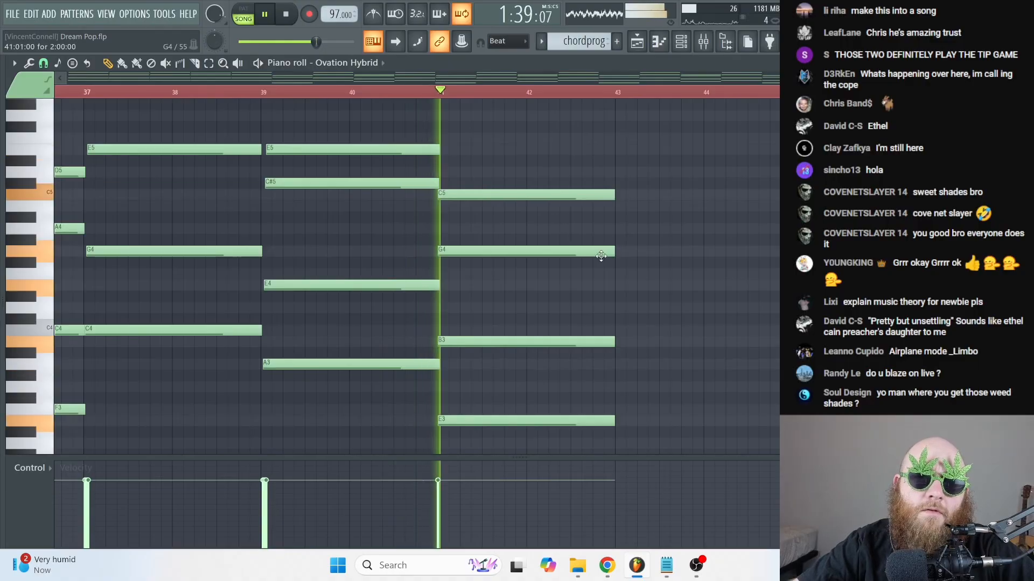
scroll(595, 301, down, 2)
drag(572, 380, 556, 111)
key(space)
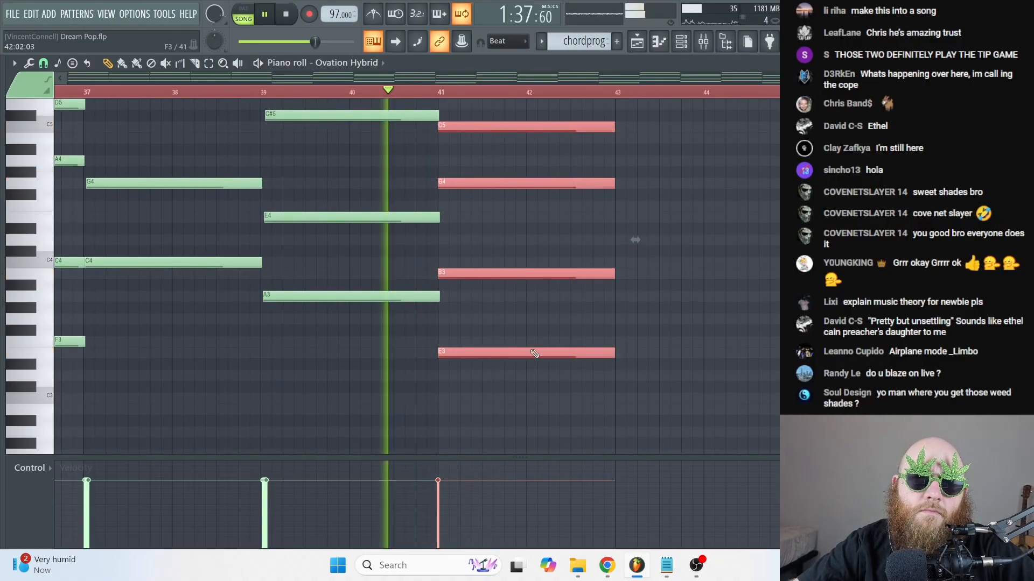
key(space)
right_click(539, 353)
right_click(533, 273)
right_click(528, 183)
right_click(571, 126)
key(space)
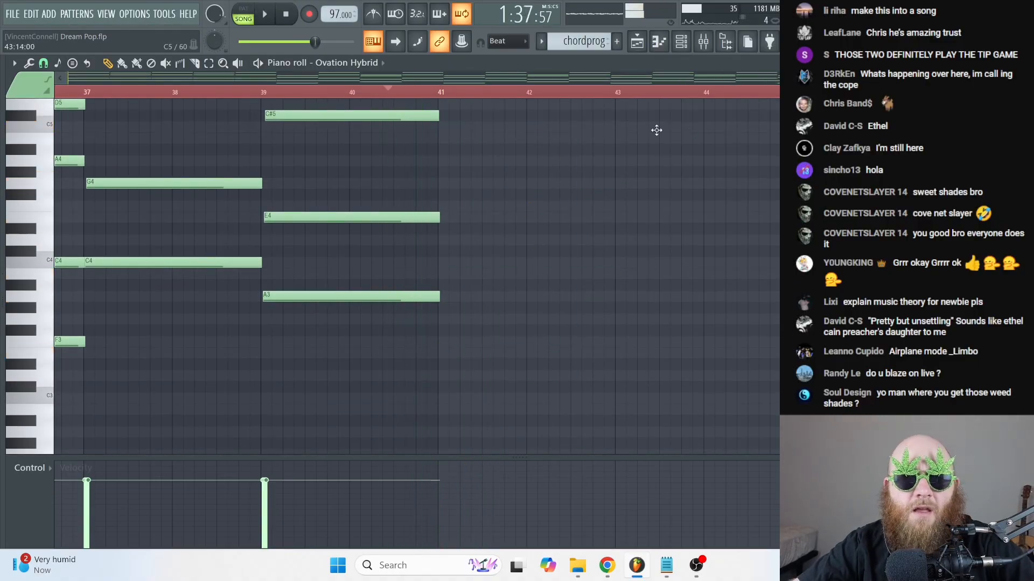
- Trim the end of the chordprog clip on Track 7 in the playlist back to bar 41
key(F5)
click(286, 20)
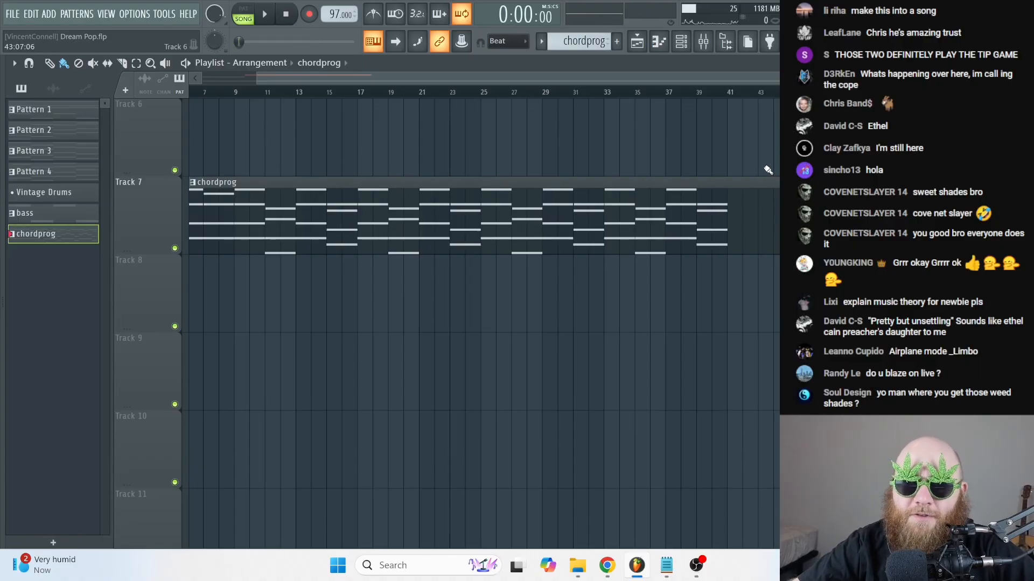
scroll(778, 234, down, 2)
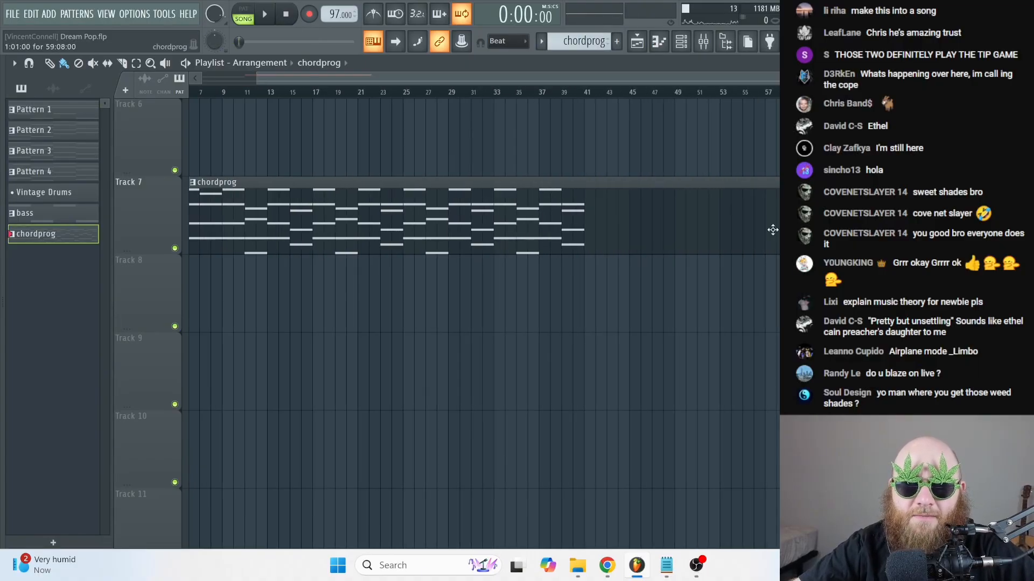
drag(779, 182, 583, 182)
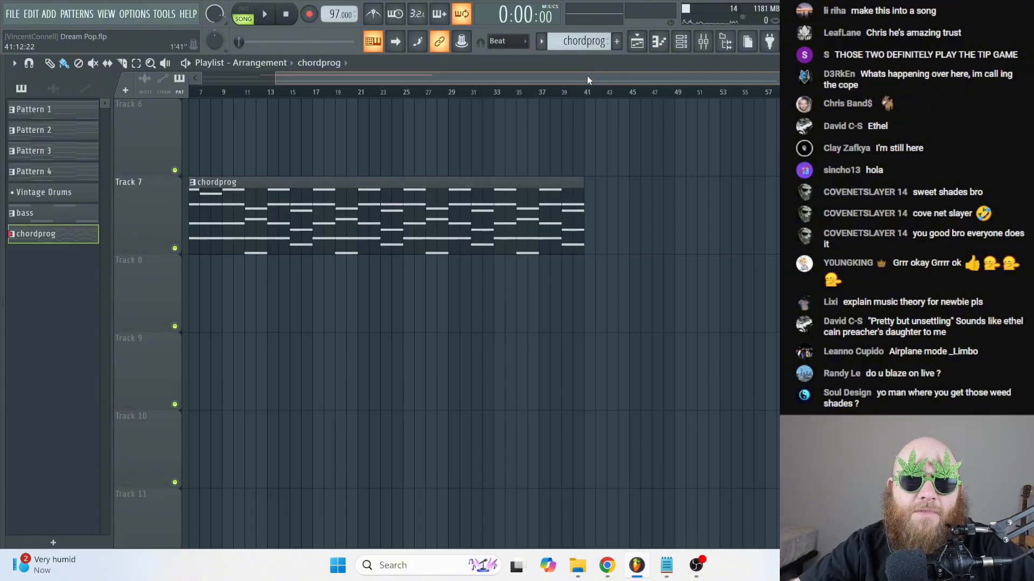
- Select the playlist time range from bar 1 to bar 41, covering the whole chordprog clip
drag(587, 80, 463, 80)
drag(193, 96, 649, 166)
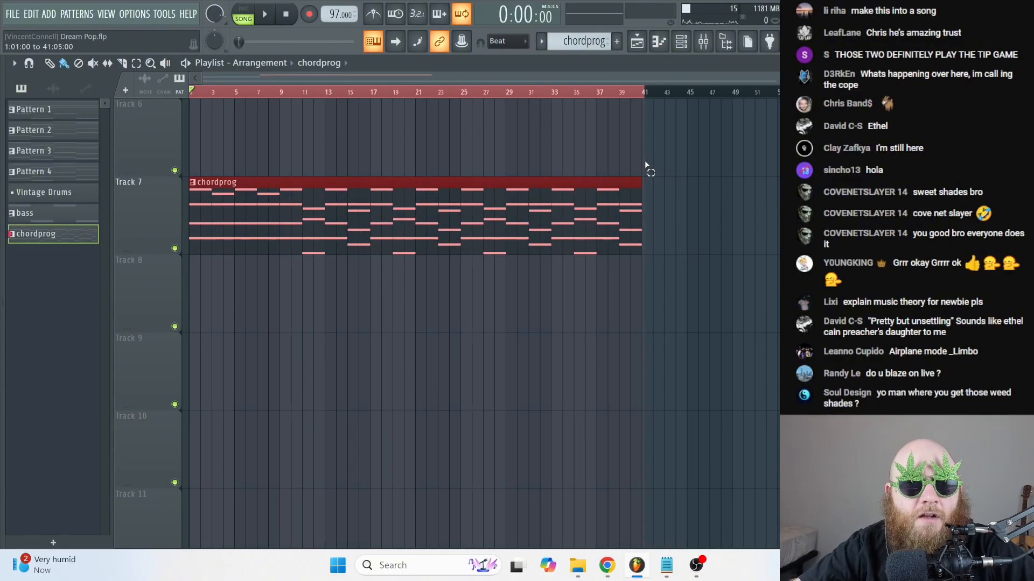
key(space)
click(289, 17)
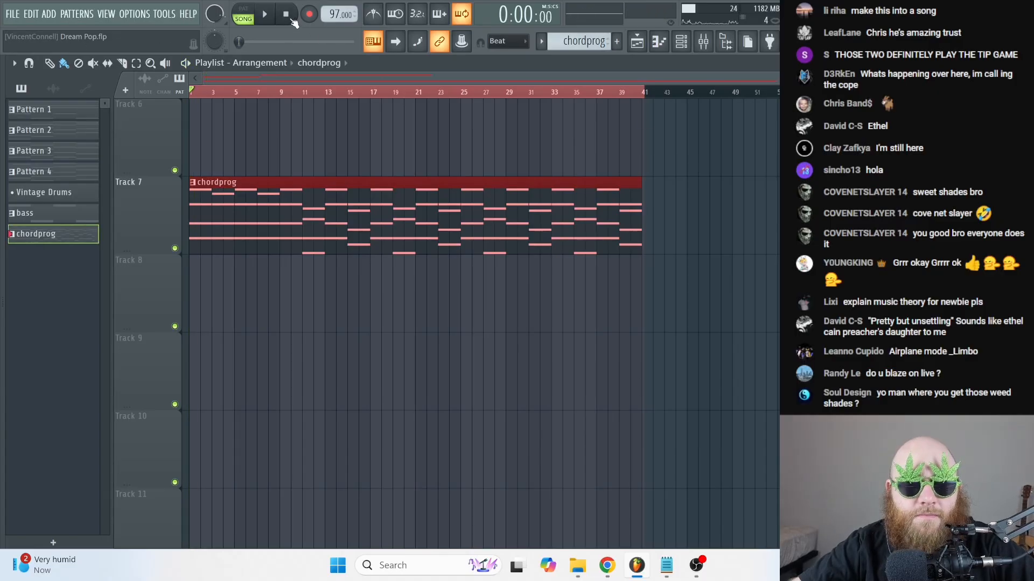
- Arm the Dark Star Overdriven mixer track for recording with the suggested file name and render the song selection as a 24Bit int WAV
click(703, 42)
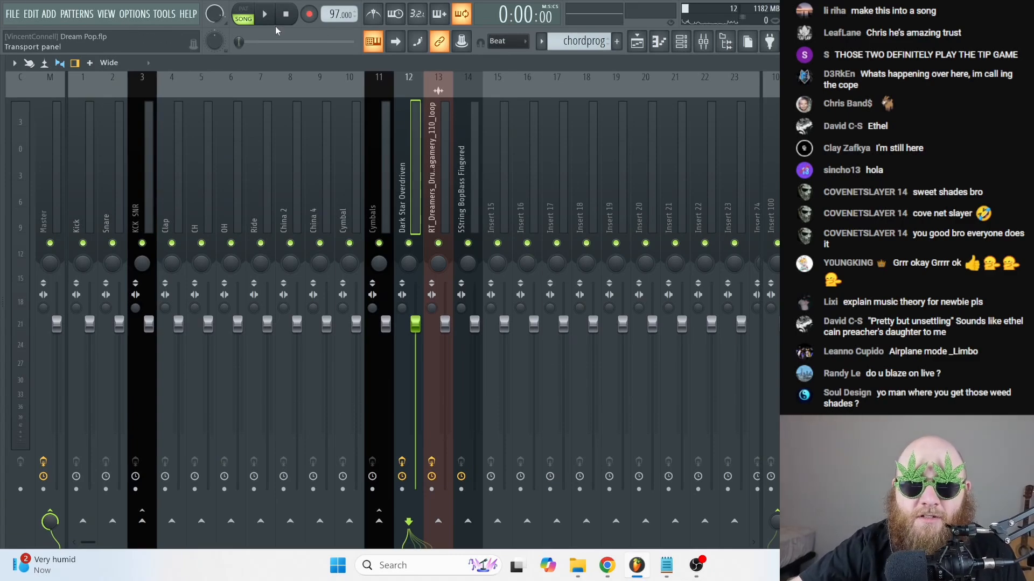
click(402, 490)
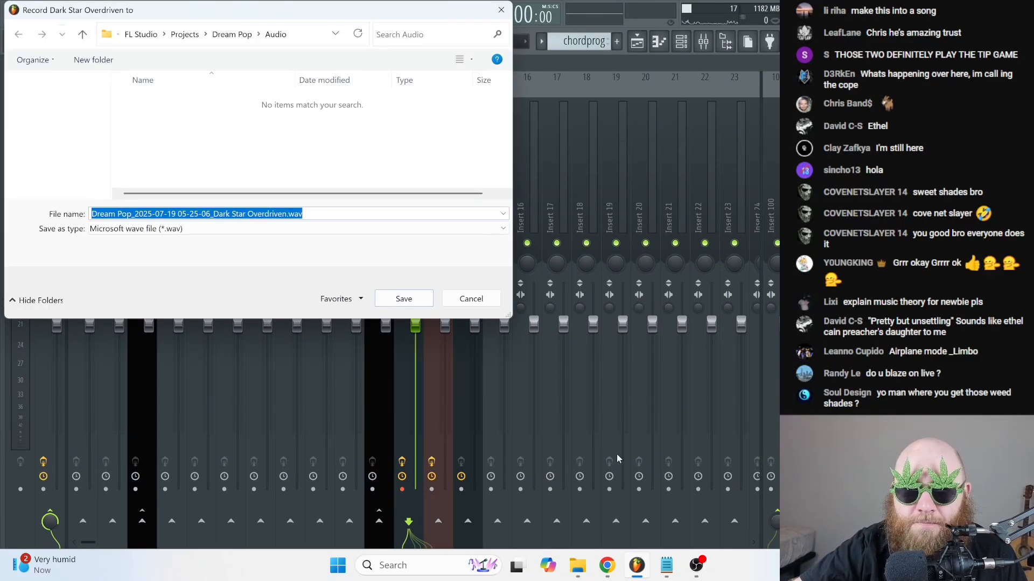
click(414, 300)
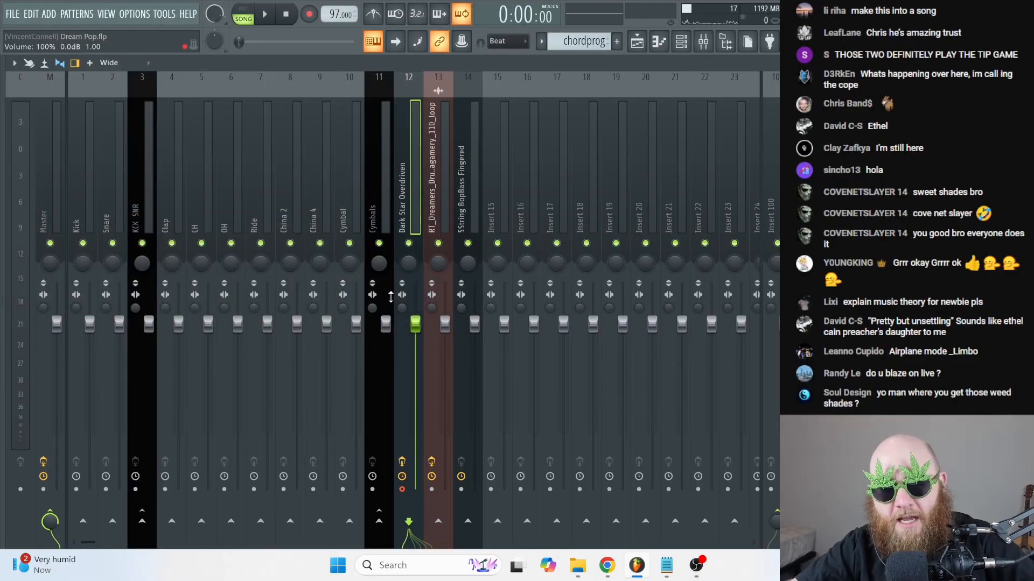
key(alt+r)
click(456, 247)
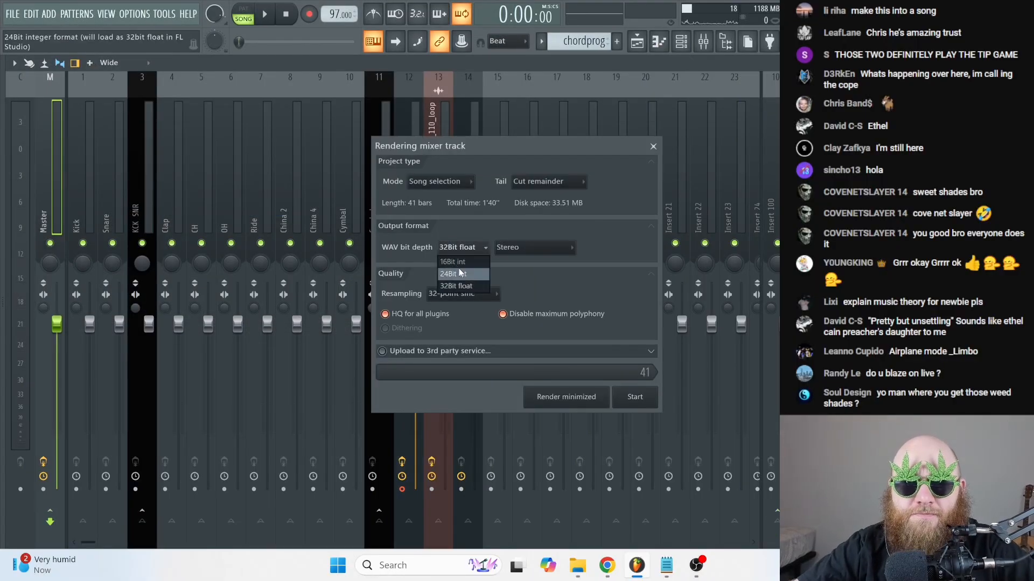
click(457, 267)
click(629, 398)
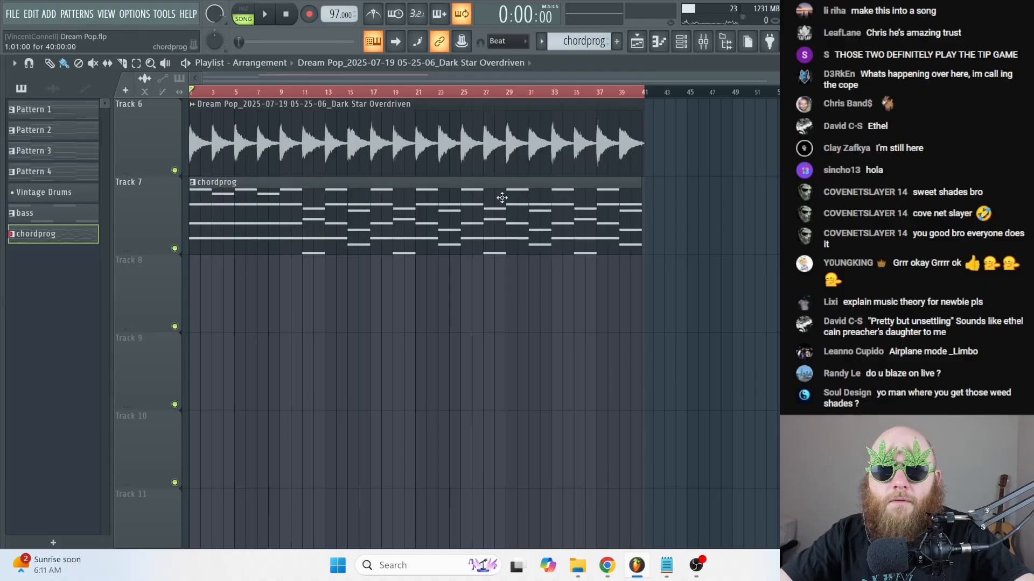
- Rename the rendered Dark Star Overdriven audio clip GTR_1 and mute the chordprog clip on Track 7
click(200, 107)
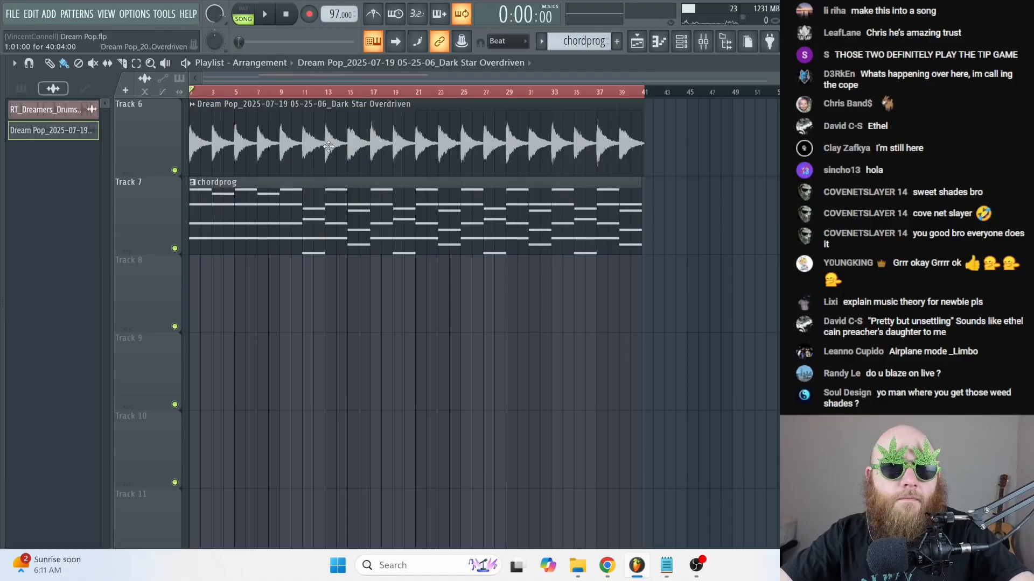
double_click(225, 123)
drag(302, 113, 583, 191)
click(296, 165)
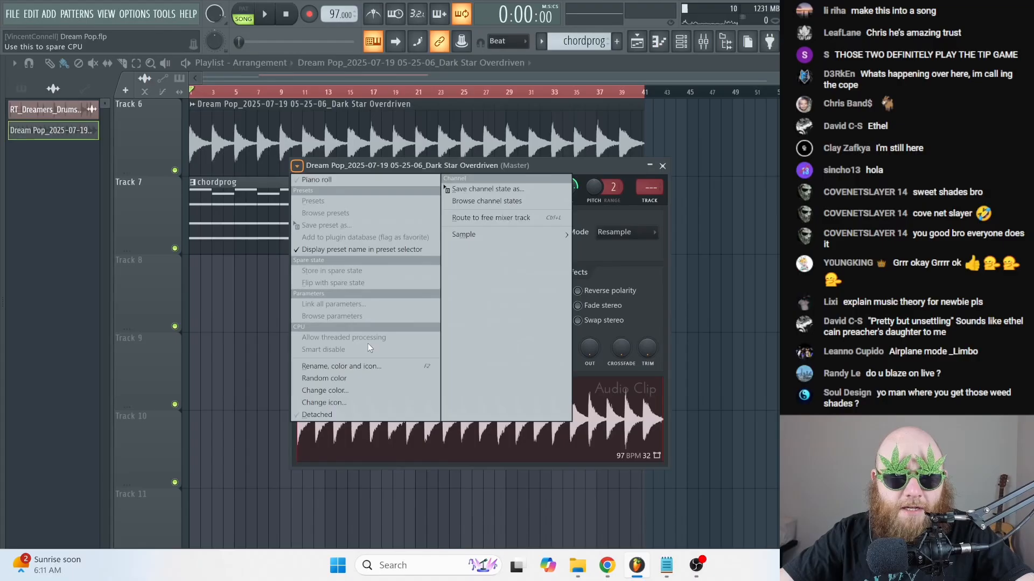
click(366, 366)
text(GTR_)
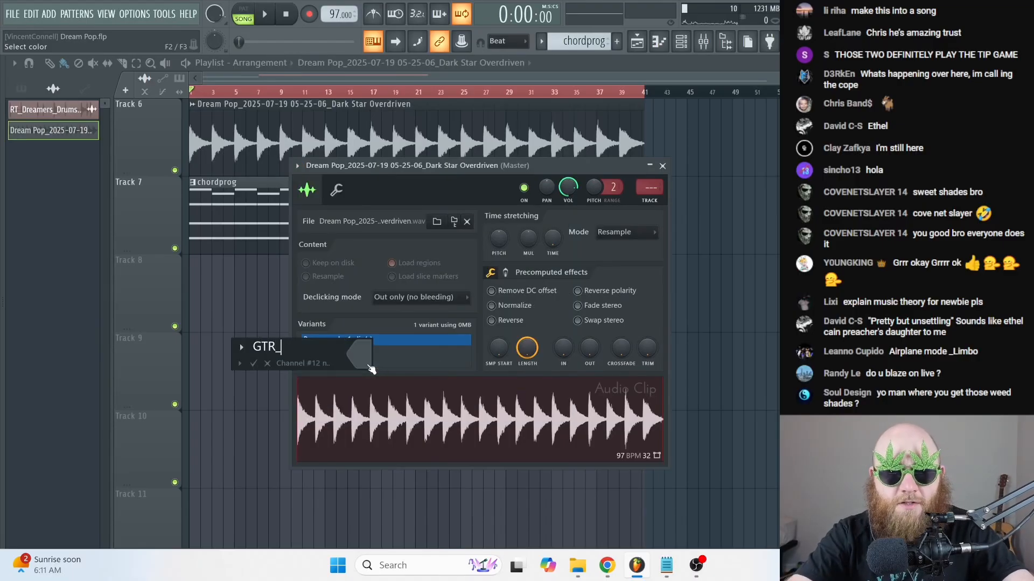
key(Return)
click(217, 220)
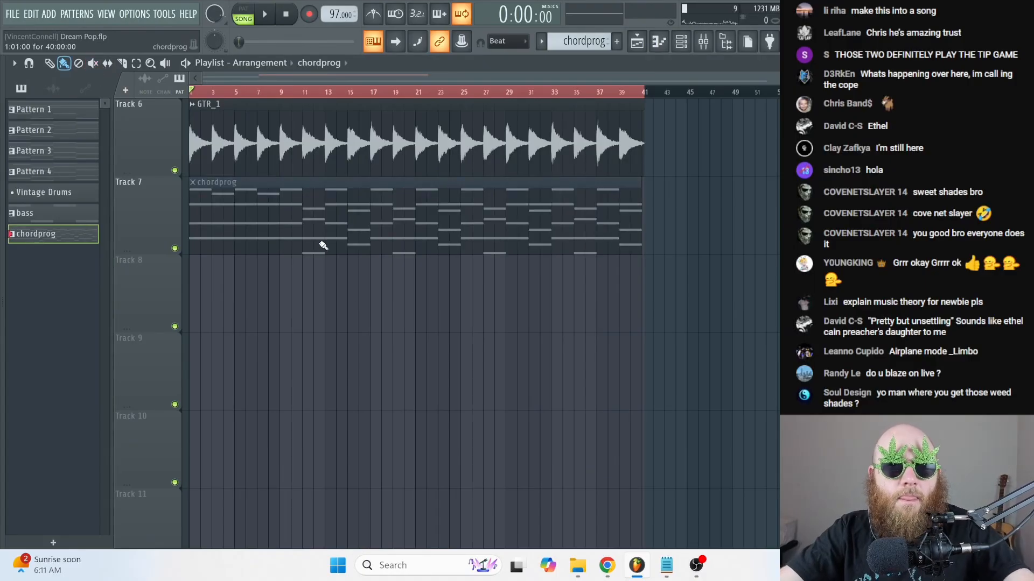
- Create a new pattern named GTR LeaD and place it on Track 8 from bar 1 to bar 41
click(617, 41)
text(GTR Lea)
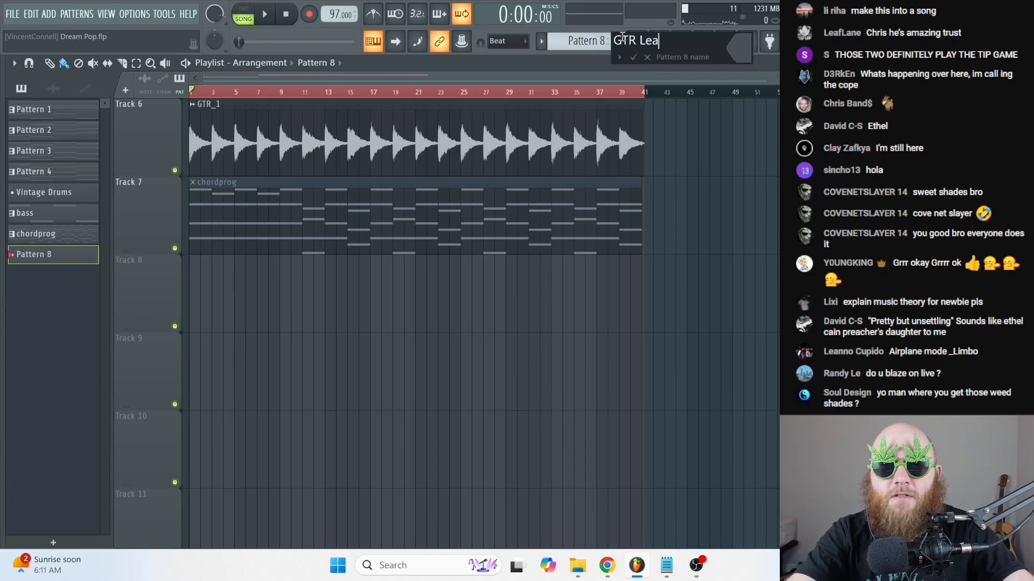
text(D)
key(Return)
click(199, 275)
drag(197, 277, 640, 287)
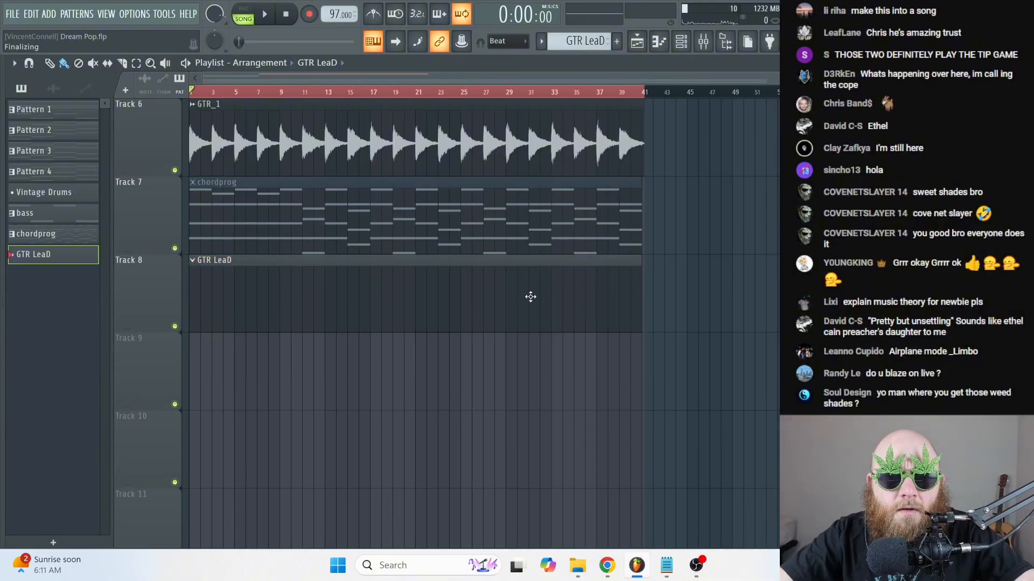
- Open the Ovation Hybrid channel's FLEX instrument and look through its Essential Guitars presets
key(F6)
scroll(309, 262, up, 2)
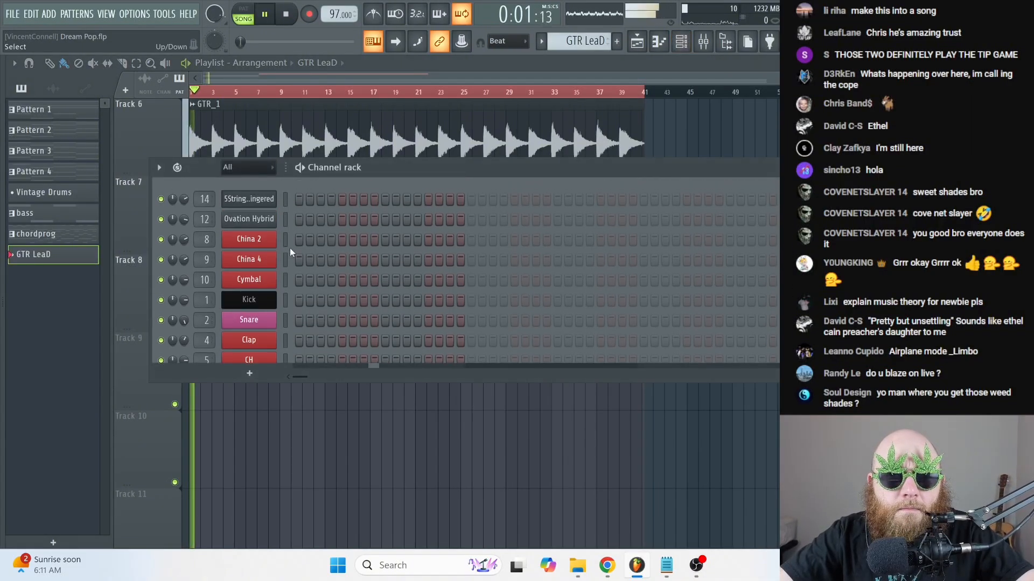
click(271, 220)
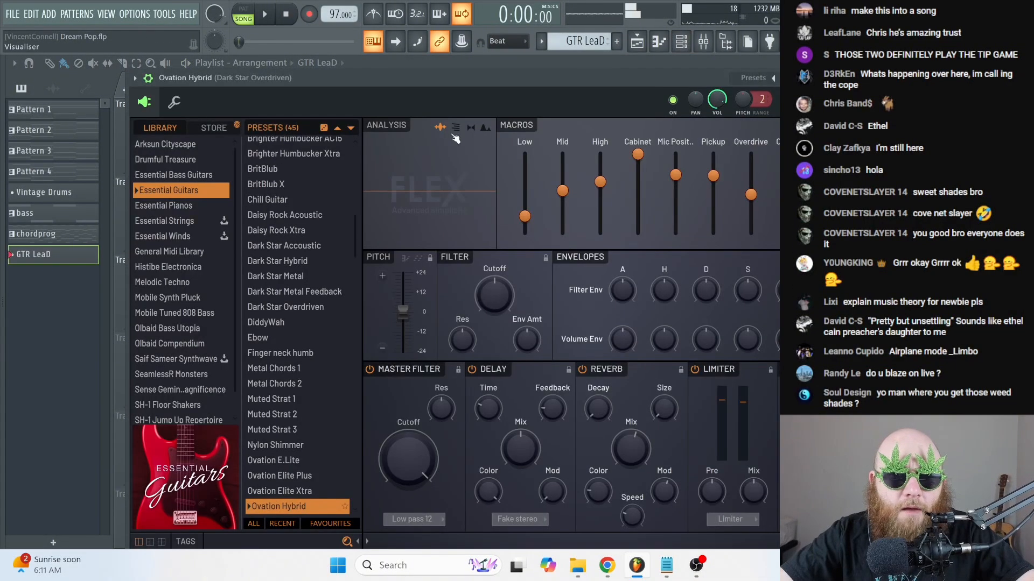
drag(423, 87, 435, 70)
scroll(286, 438, down, 3)
scroll(287, 438, down, 3)
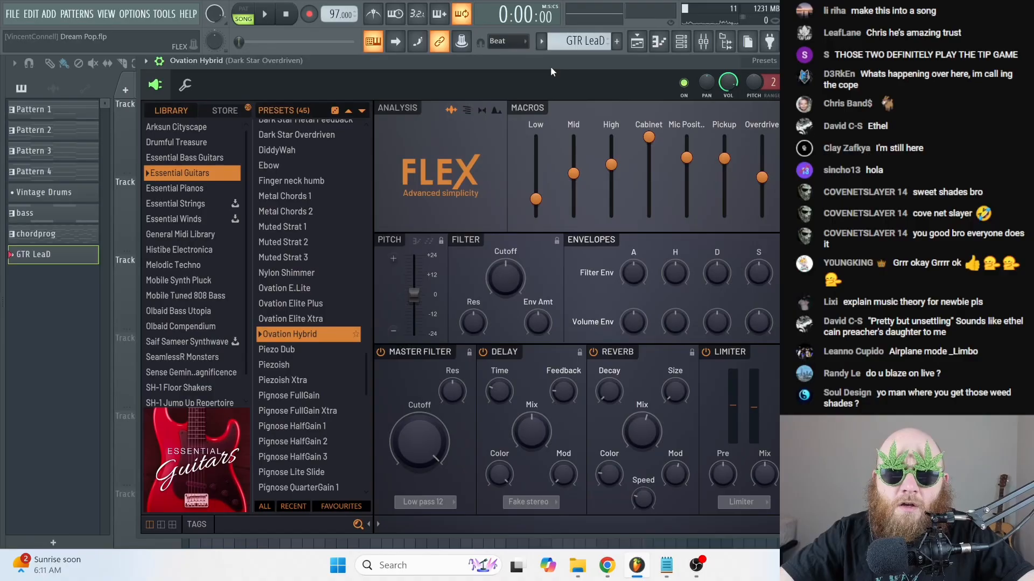
drag(550, 66, 536, 71)
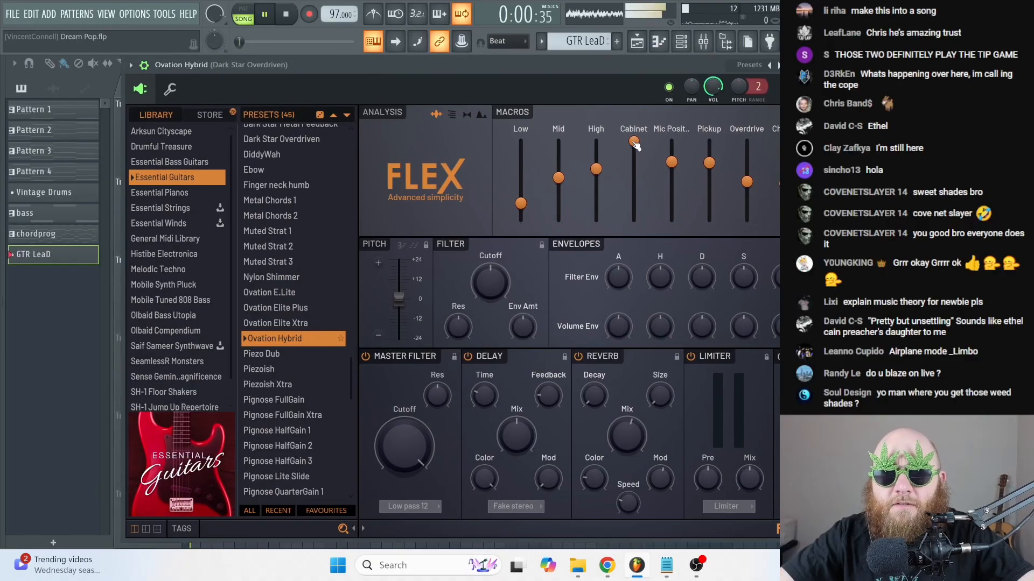
- Try a lower Cabinet macro on the Ovation Hybrid preset during song playback
key(space)
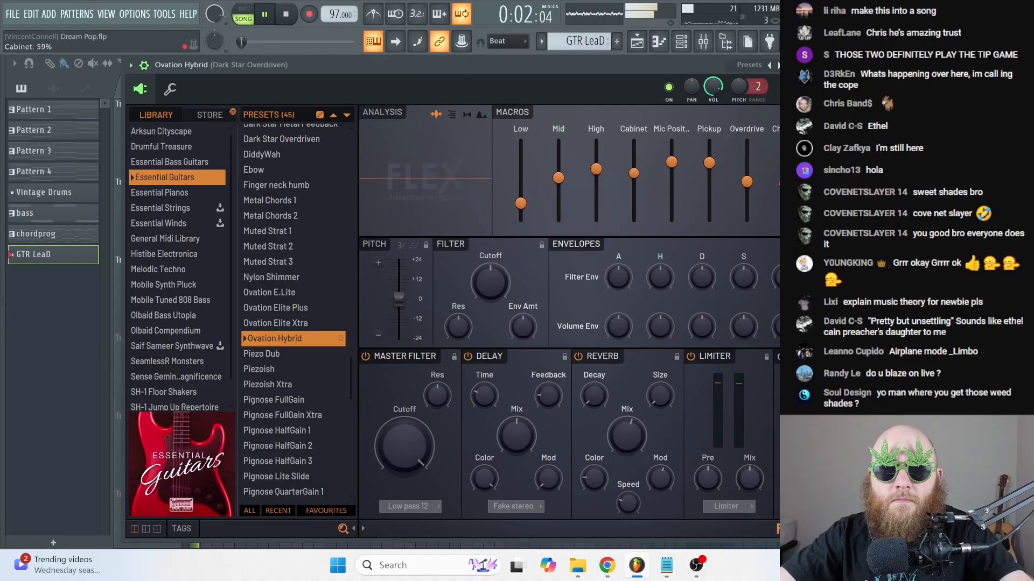
drag(619, 68, 606, 70)
drag(621, 173, 621, 216)
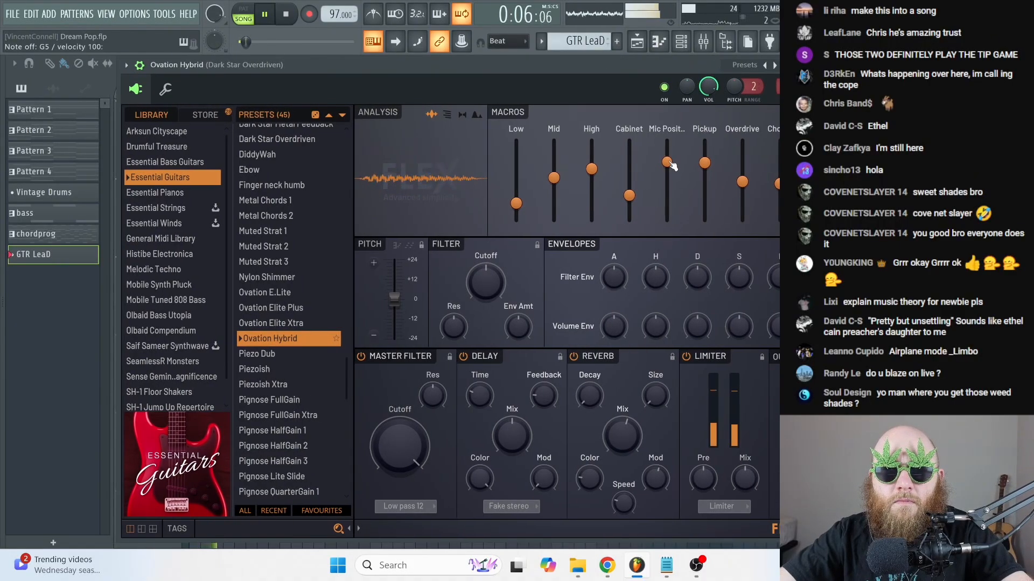
drag(596, 68, 604, 66)
click(286, 15)
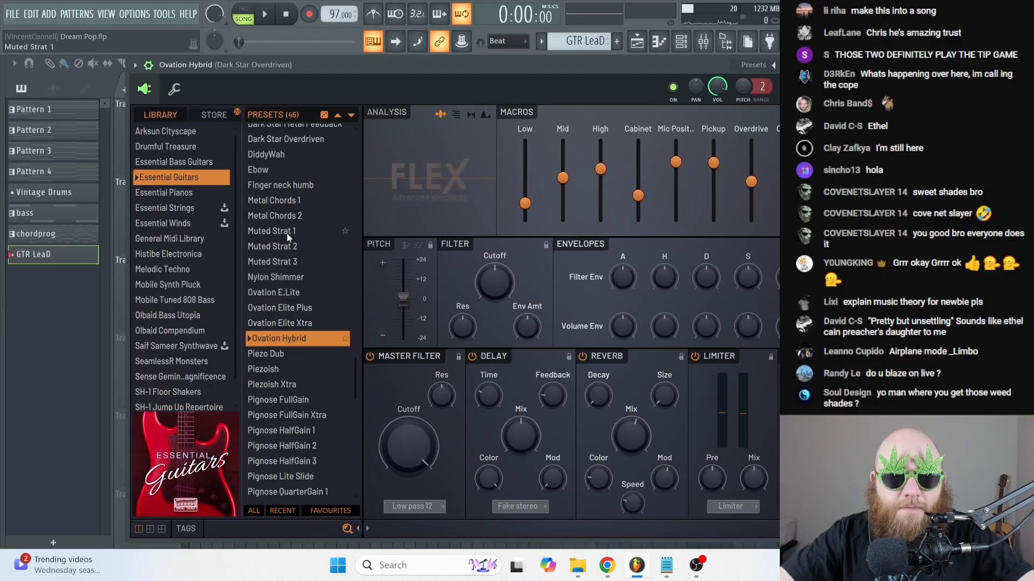
- Load the Piezoish preset from the Essential Guitars pack and close the instrument
scroll(306, 333, down, 5)
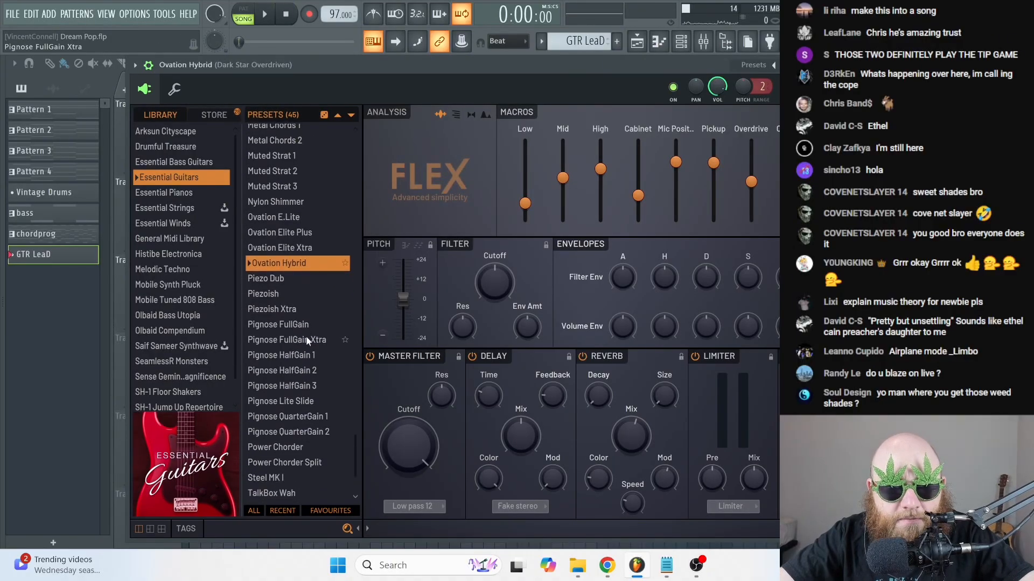
click(296, 292)
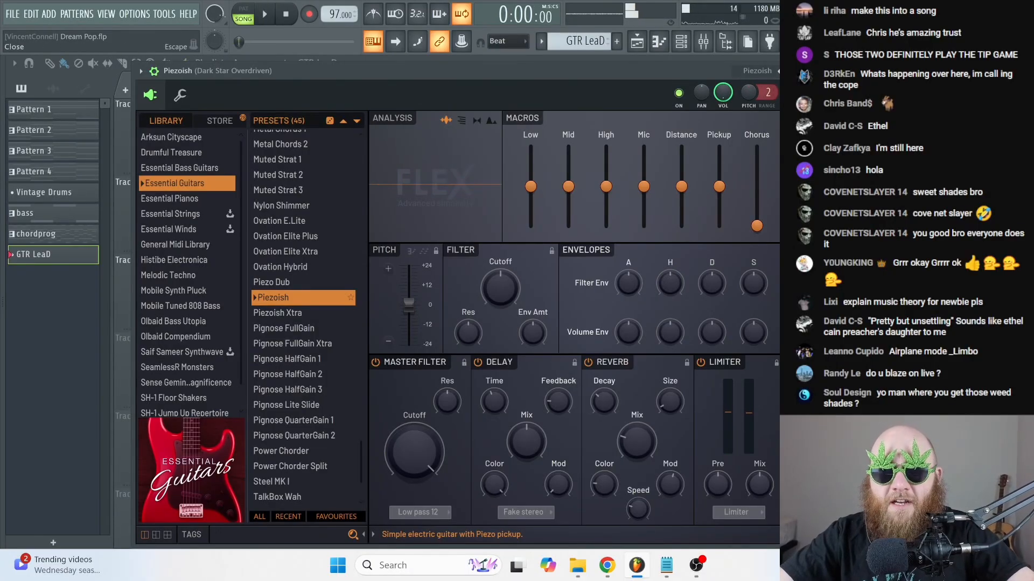
key(Escape)
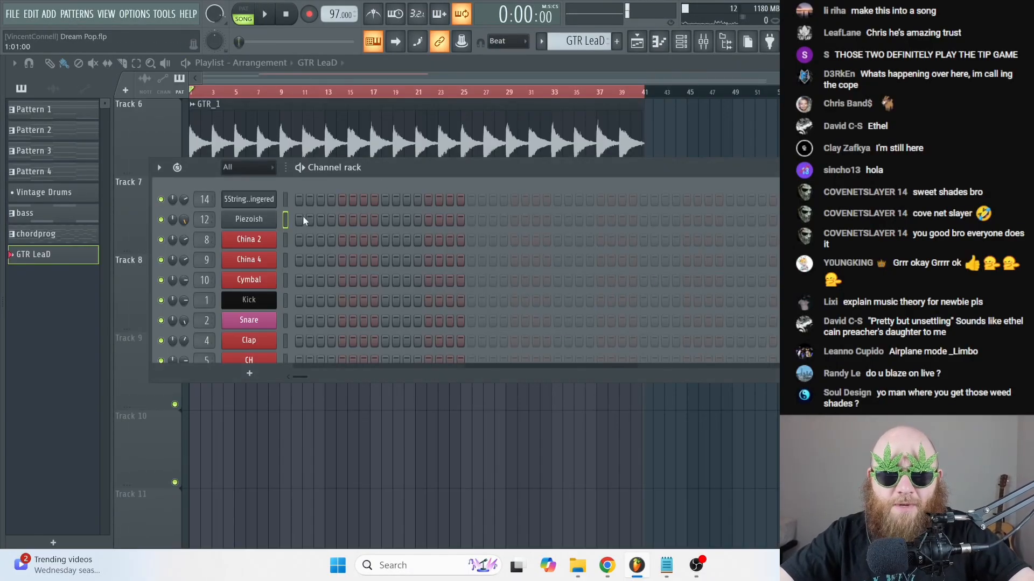
- Open the piano roll for Piezoish, draw a two-bar G4 note at bar 1 and select it
right_click(256, 224)
click(317, 218)
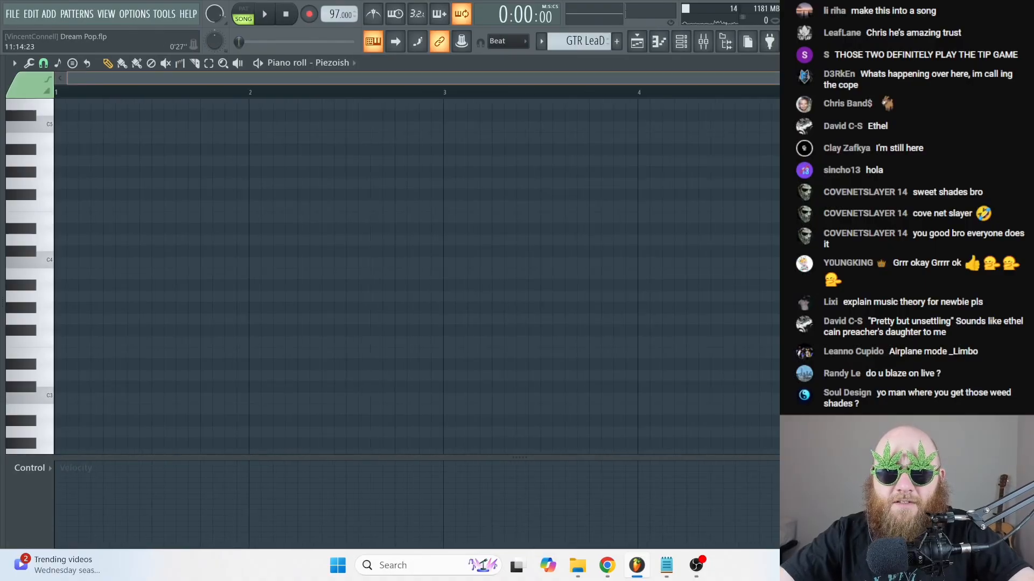
scroll(394, 237, up, 2)
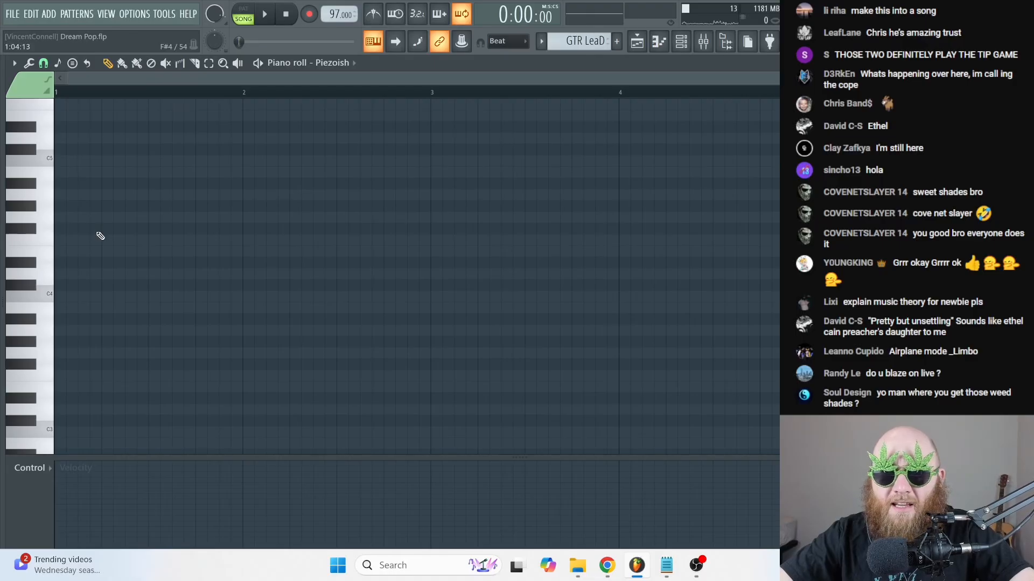
click(69, 218)
drag(327, 245, 328, 217)
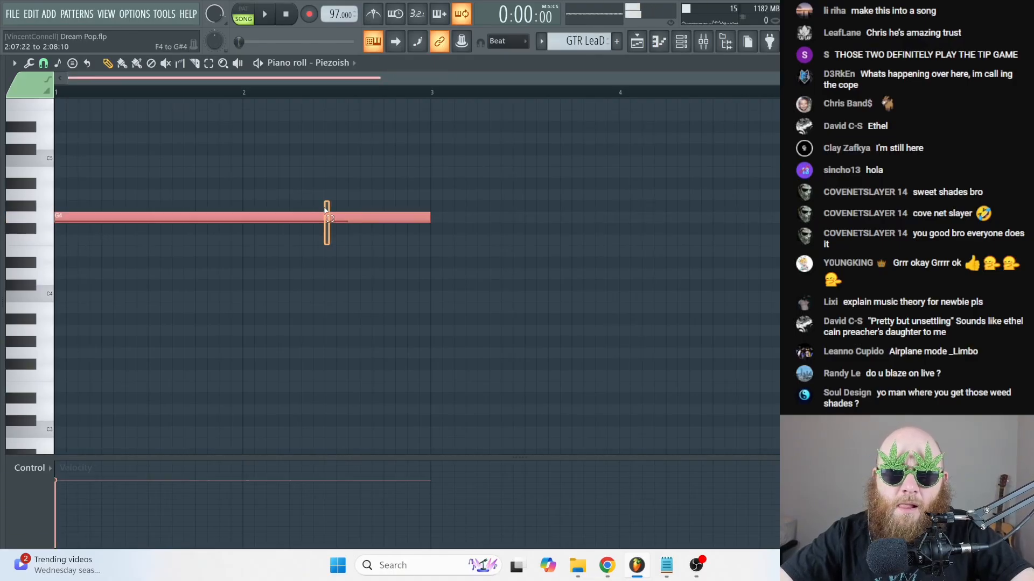
- Transpose the G4 note up an octave to G5 and shorten it to six steps
key(ctrl+Up)
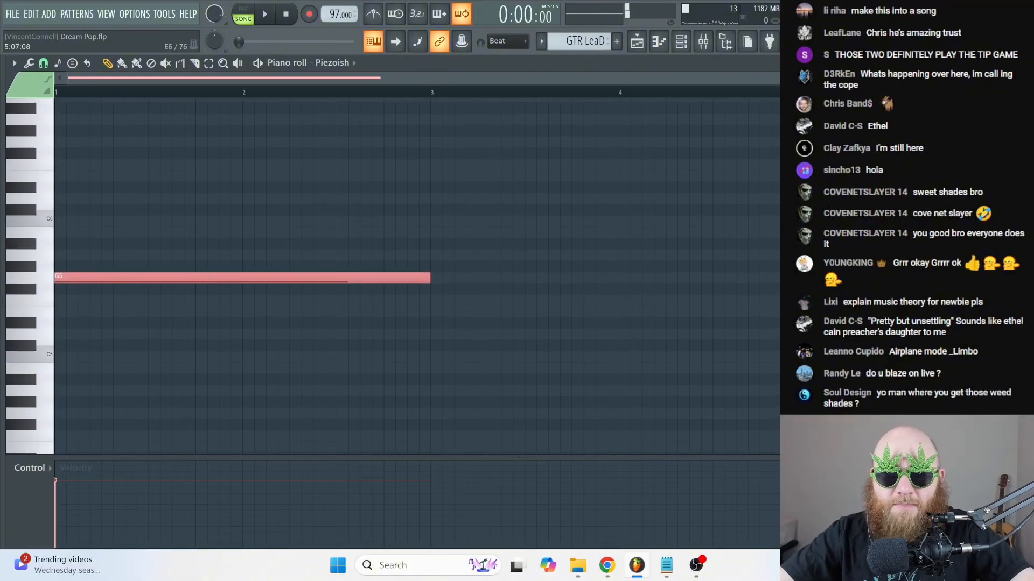
drag(869, 78, 578, 103)
key(ctrl+d)
key(ctrl+a)
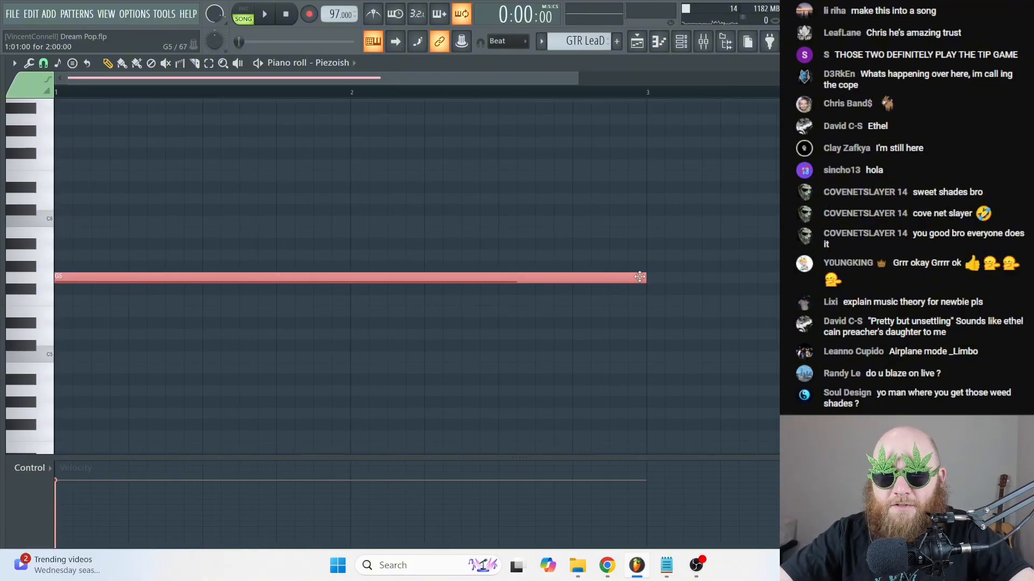
drag(644, 277, 288, 277)
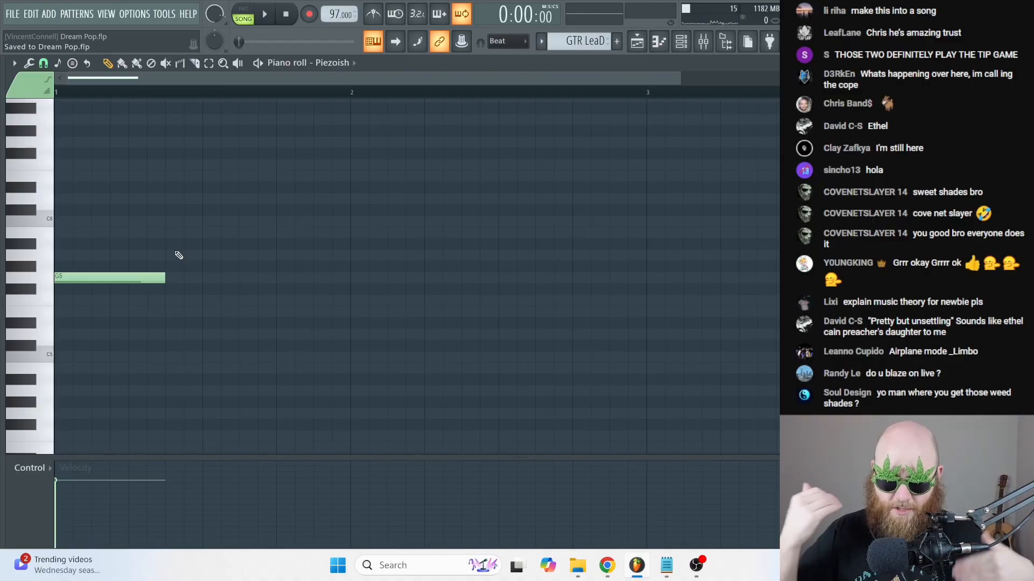
- Add a six-step A5 note directly after the G5 note and raise its velocity slightly
key(space)
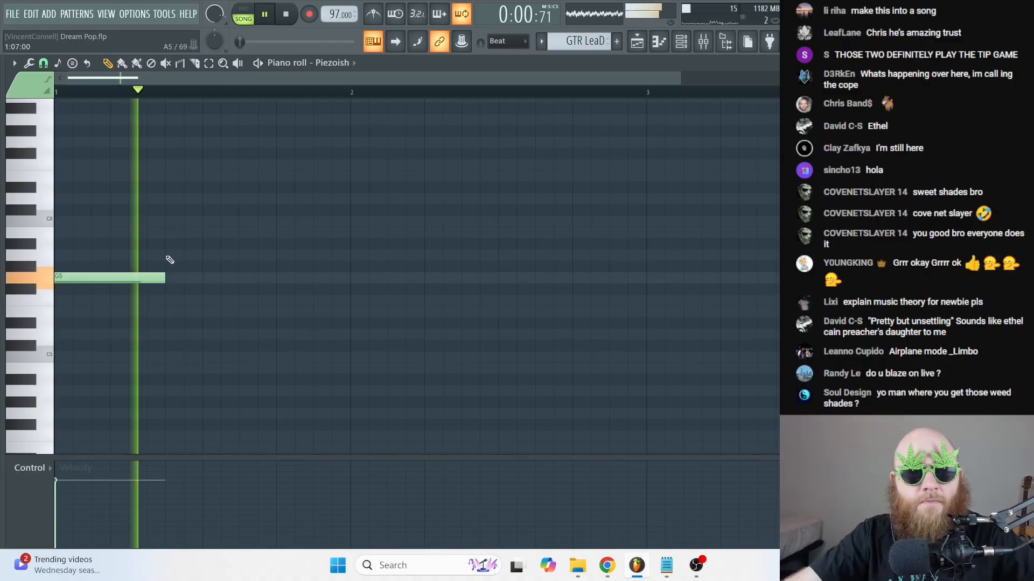
click(167, 256)
drag(173, 474, 166, 476)
key(space)
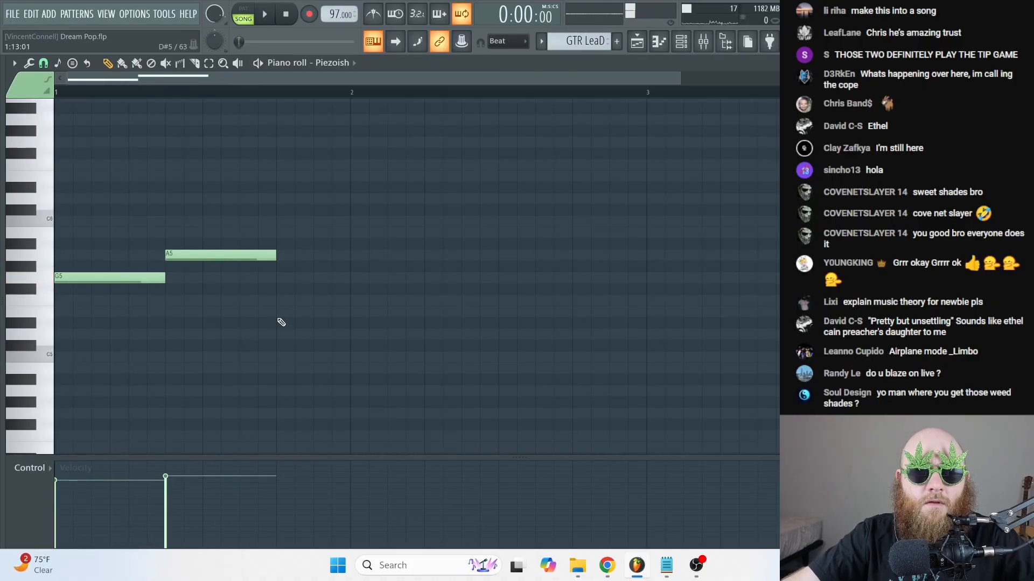
- Transpose the notes up an octave, add a G6 note ending at bar 2 and shorten A6 to five steps
key(ctrl+Up)
scroll(280, 321, up, 5)
key(space)
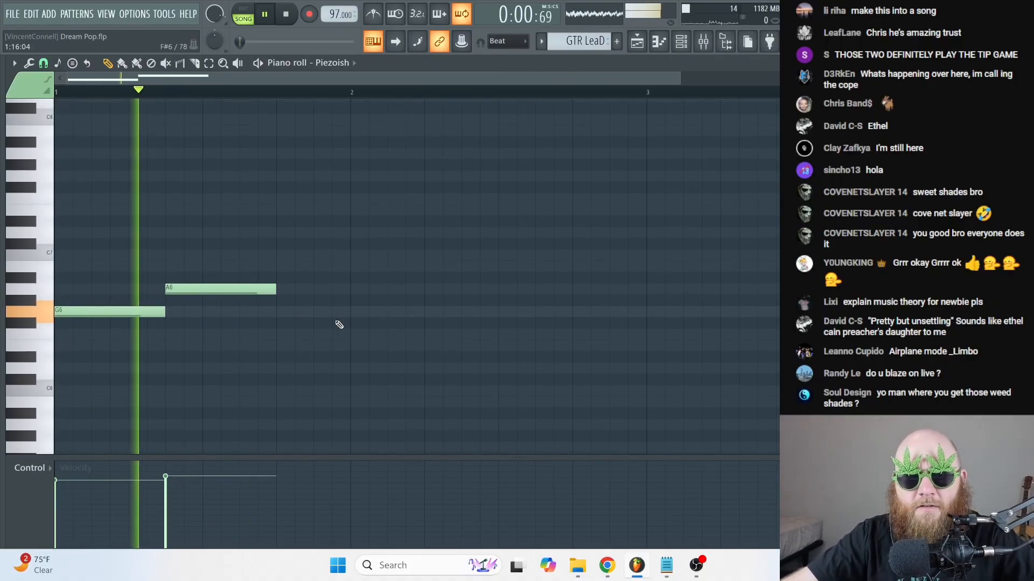
key(space)
click(227, 311)
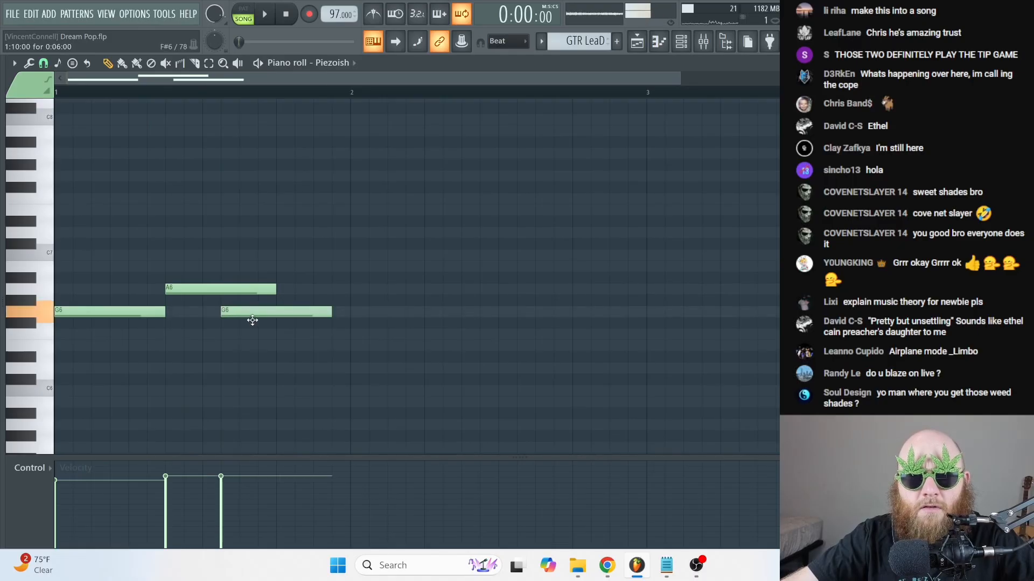
key(space)
drag(276, 289, 258, 291)
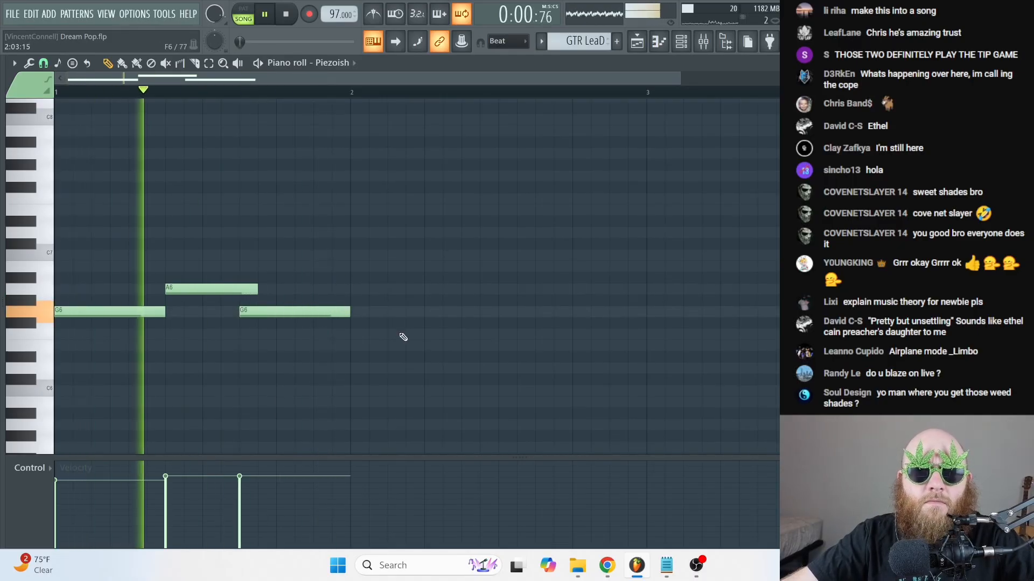
- Repeat the one-bar phrase until it fills four bars and transpose all notes down an octave
key(ctrl+b)
drag(506, 389, 532, 382)
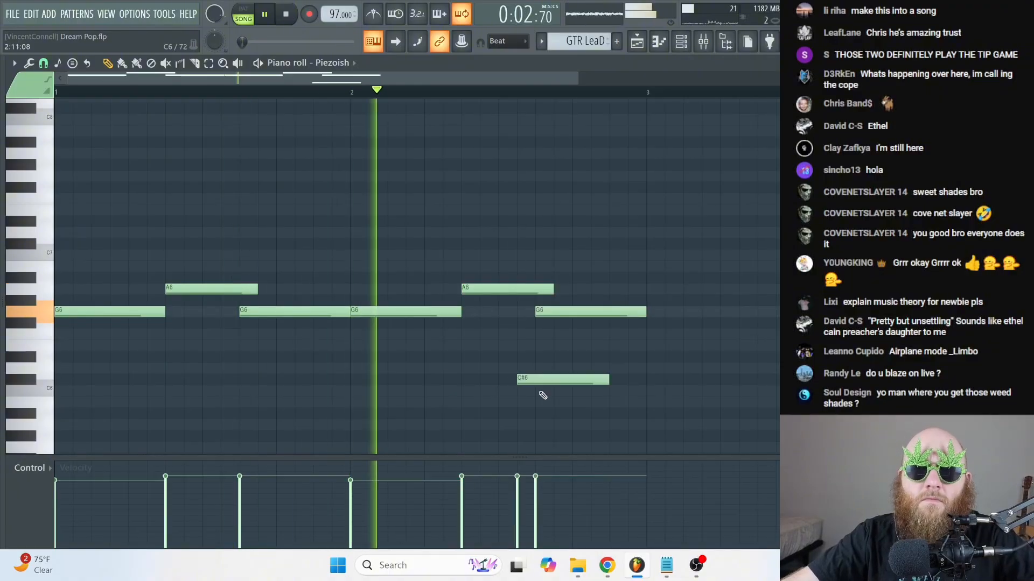
right_click(568, 382)
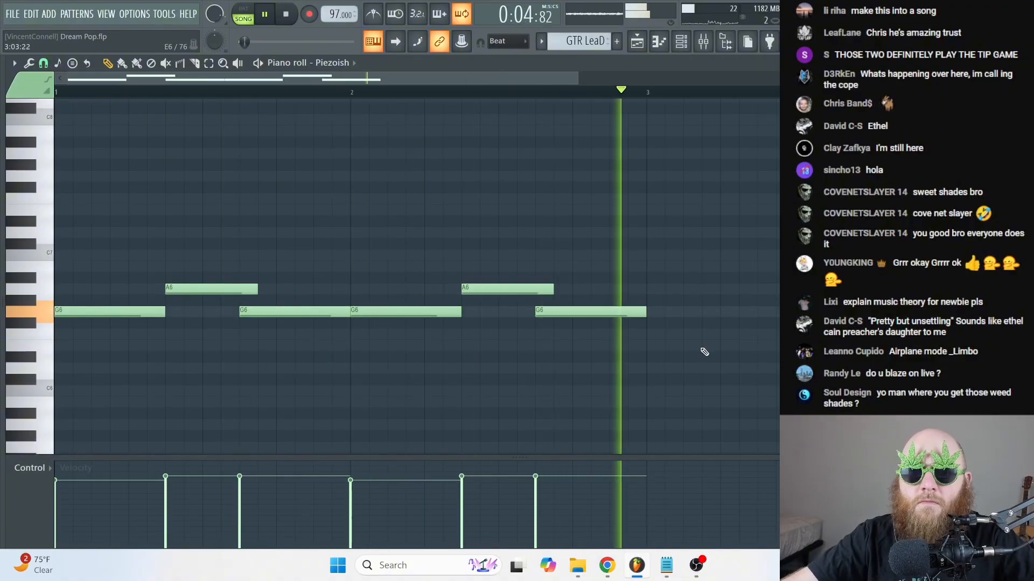
key(ctrl+b)
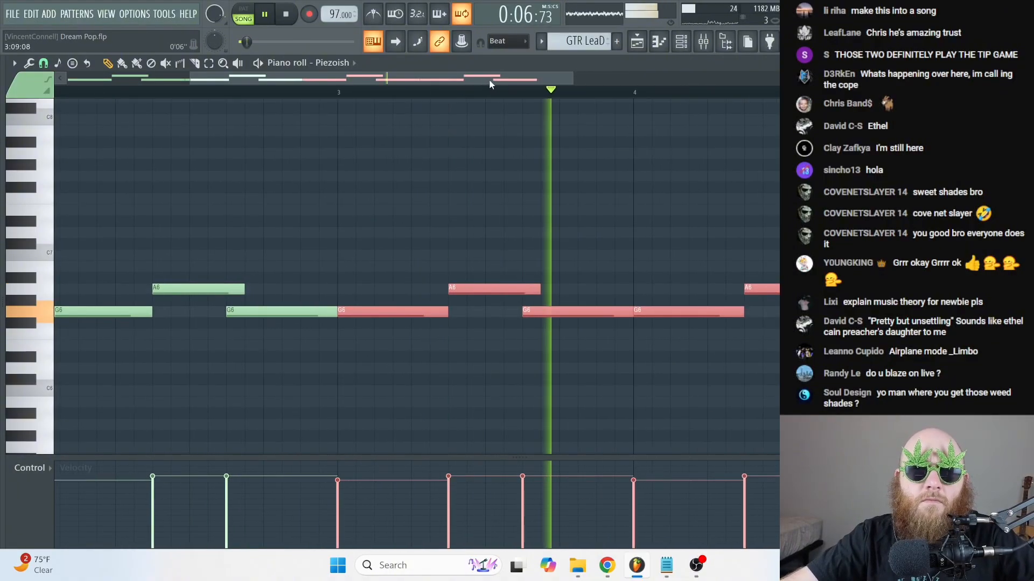
drag(490, 81, 248, 96)
key(ctrl+d)
key(space)
key(ctrl+Down)
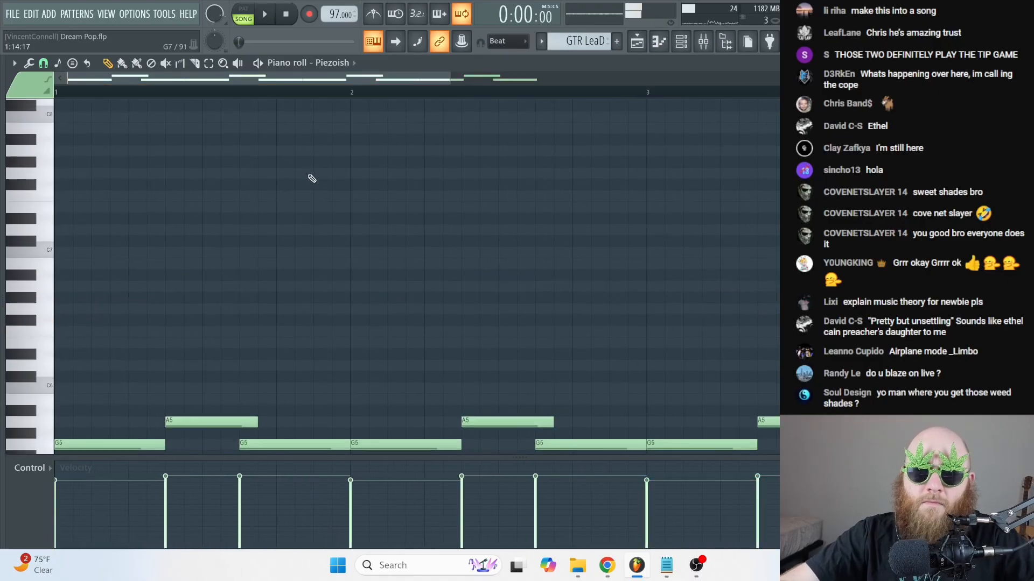
- Check the mixer track levels during song playback and return to the Piezoish piano roll
key(Escape)
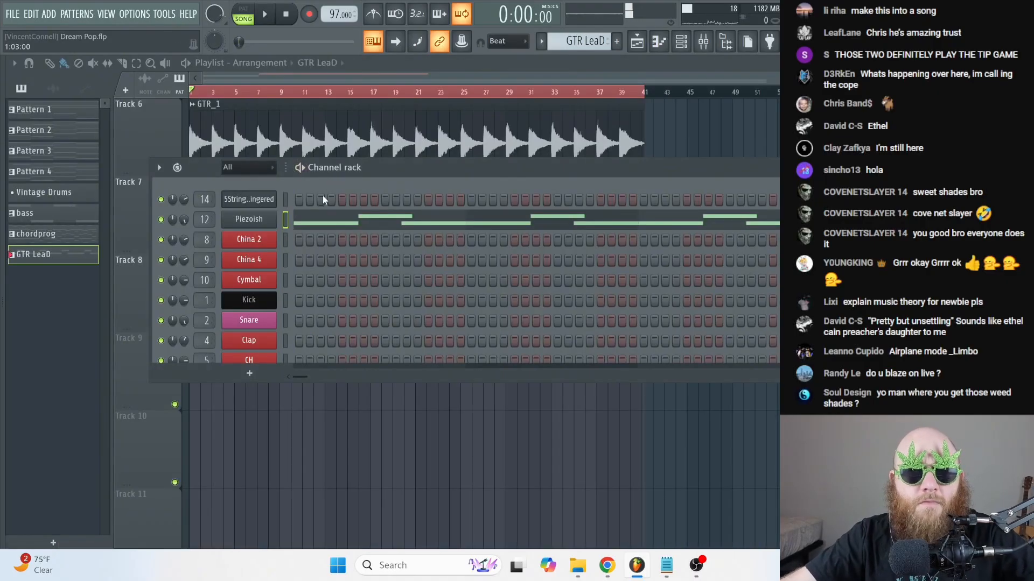
click(704, 43)
key(space)
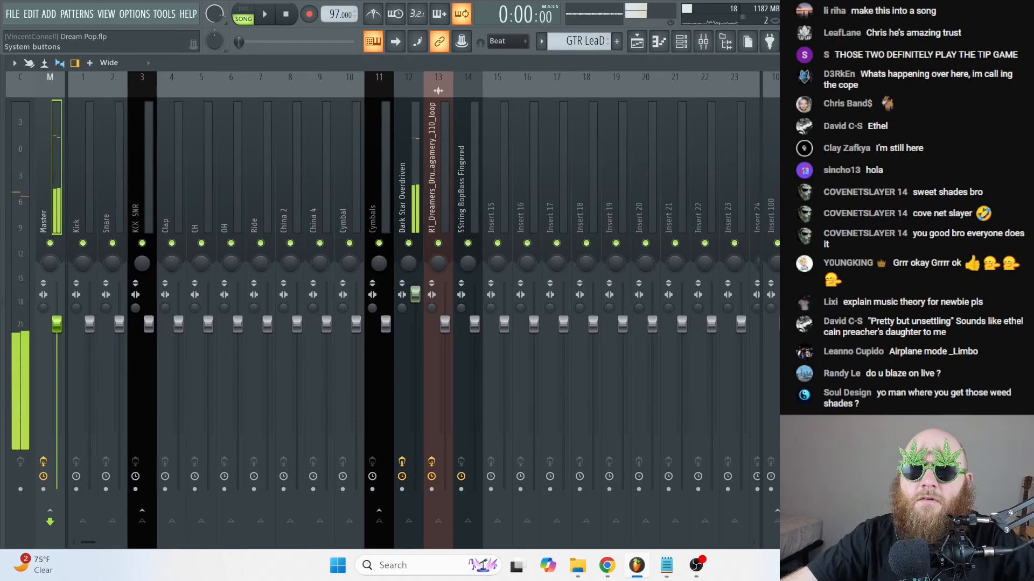
key(Escape)
key(F7)
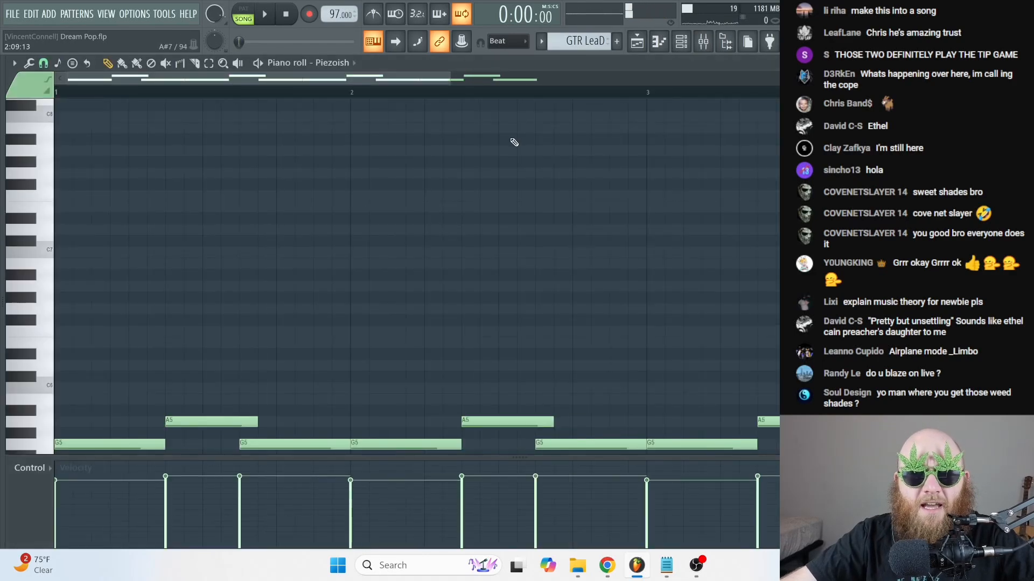
- Add a five-step B4 note at step 3 of bar 1 and draw gently falling velocities across the phrase
scroll(407, 186, down, 3)
key(space)
key(space)
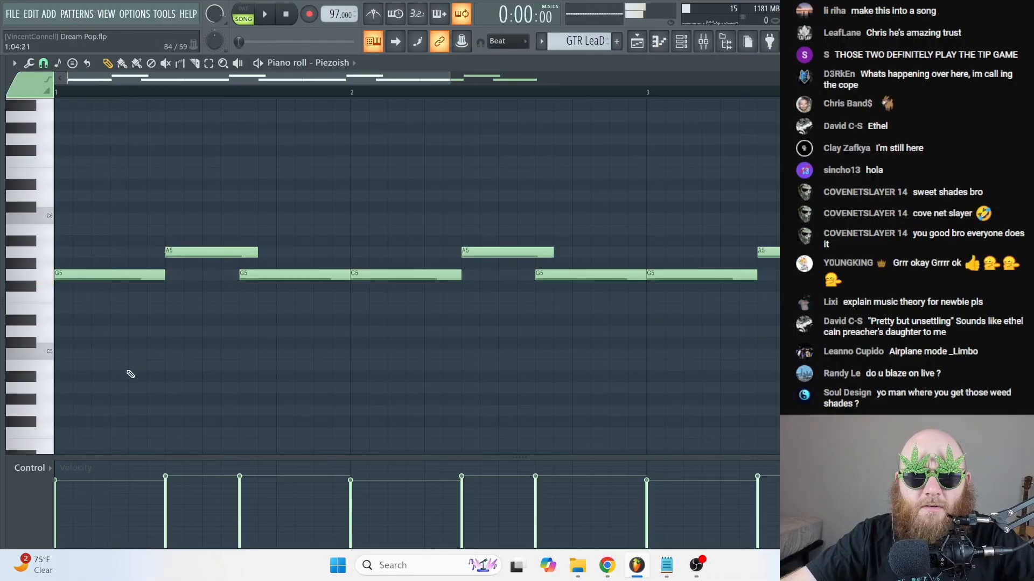
click(134, 366)
key(space)
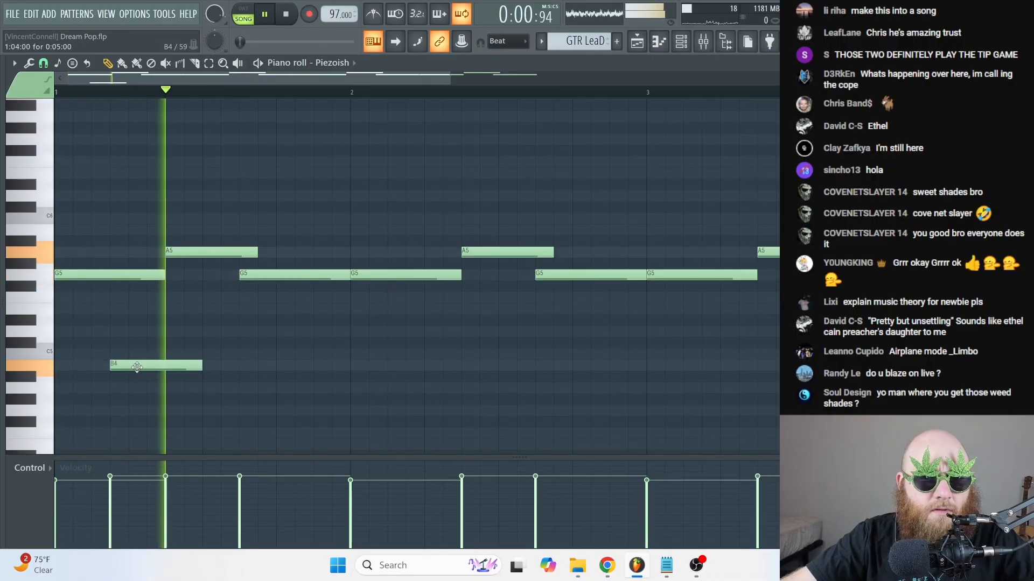
drag(132, 366, 114, 366)
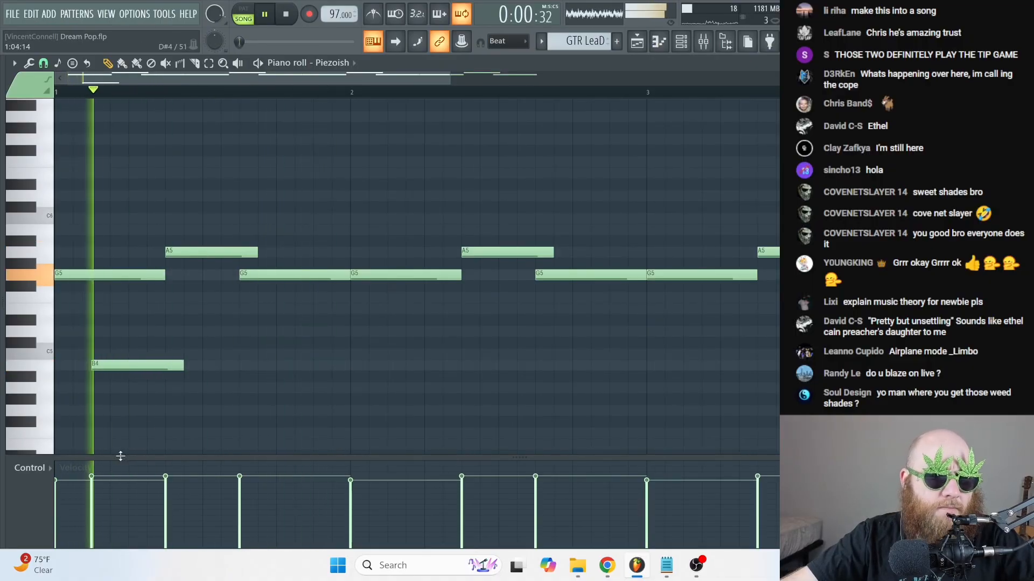
drag(131, 486, 936, 487)
key(space)
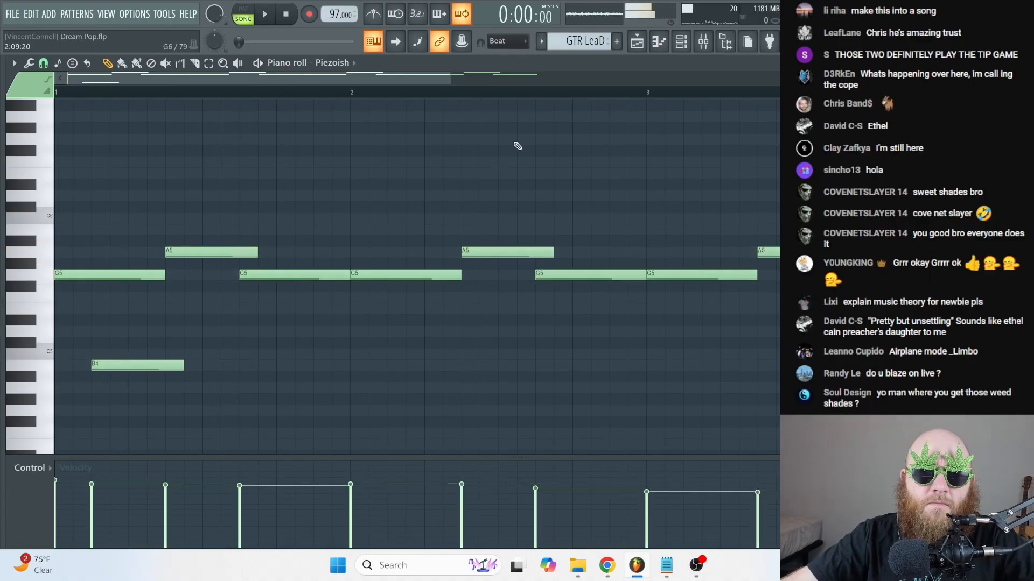
- Move the B4 note to step 5 of bar 1 and add another B4 at step 15
drag(447, 76, 241, 106)
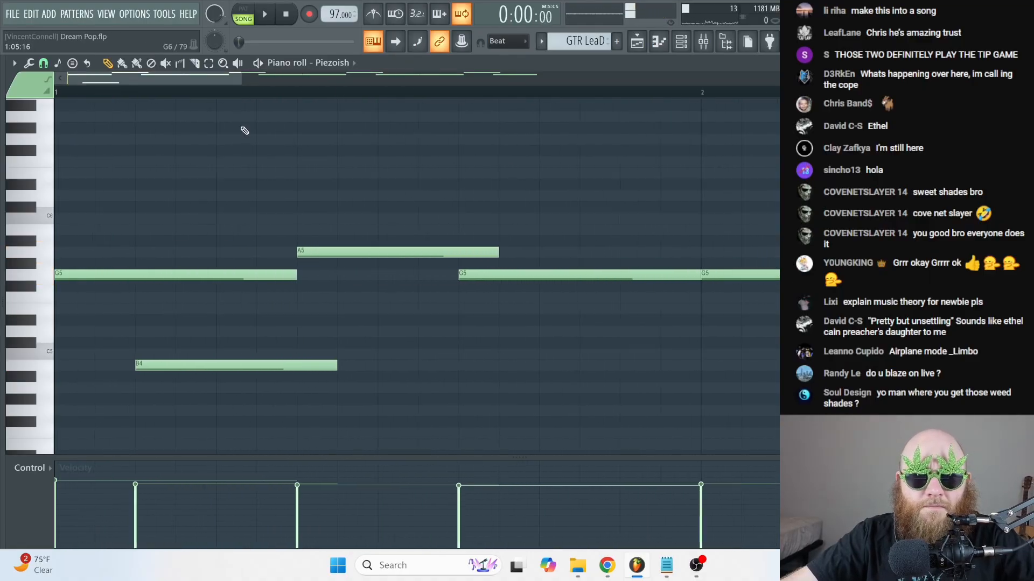
scroll(203, 318, down, 2)
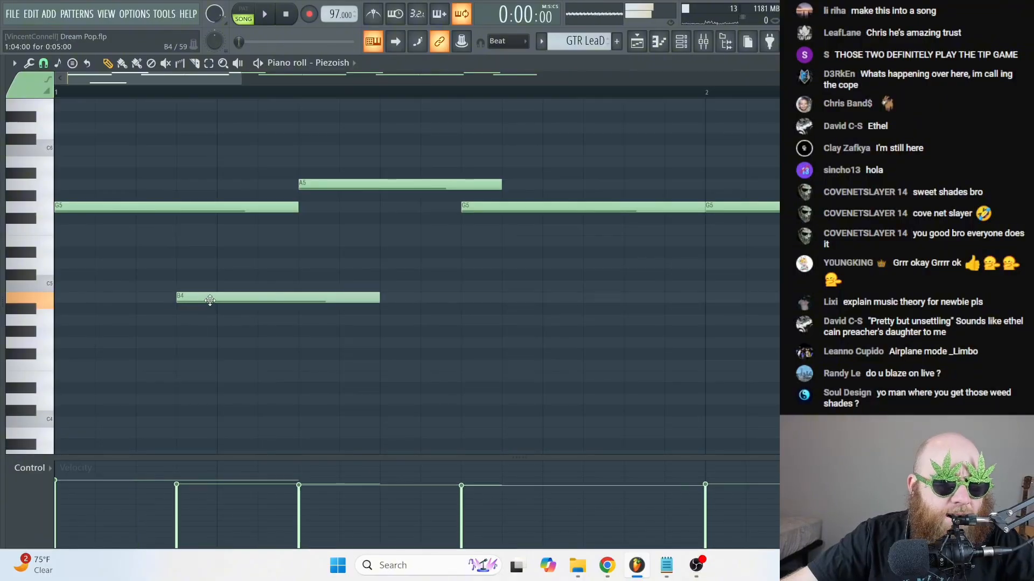
drag(231, 305, 272, 305)
key(space)
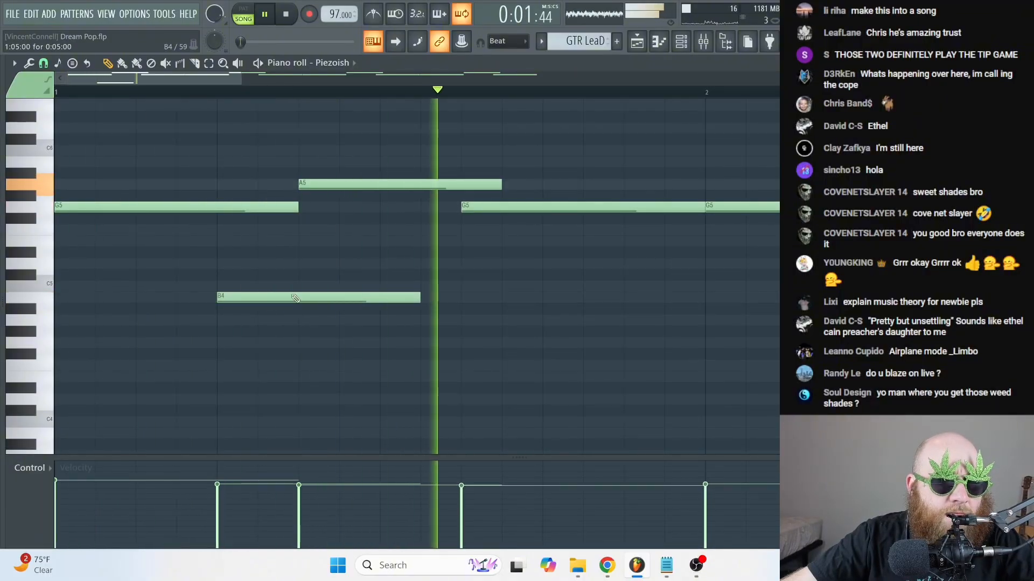
click(609, 295)
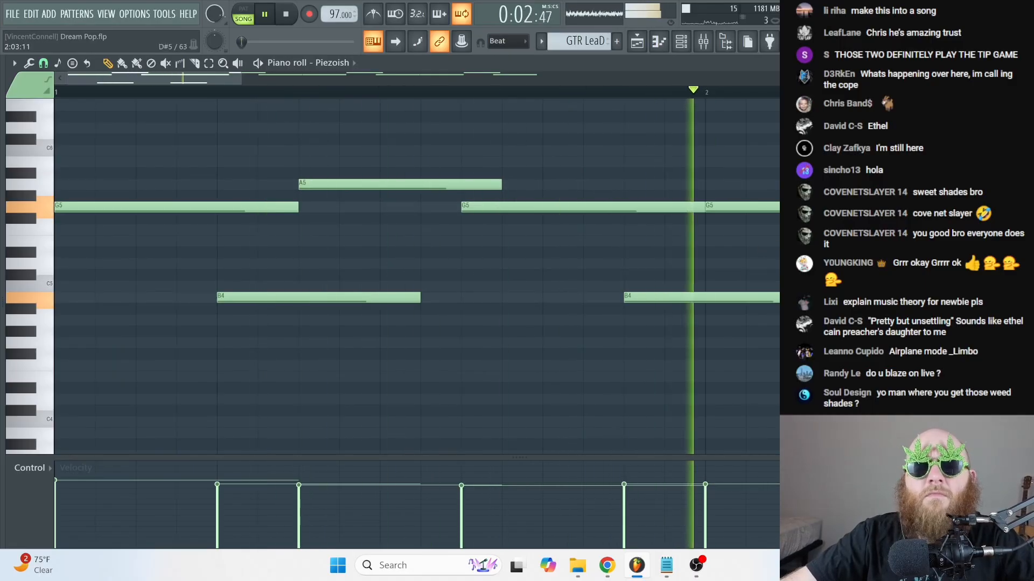
key(space)
- Add B4 notes at steps 5 and 15 of bar 2, checking them against song playback
drag(241, 78, 560, 268)
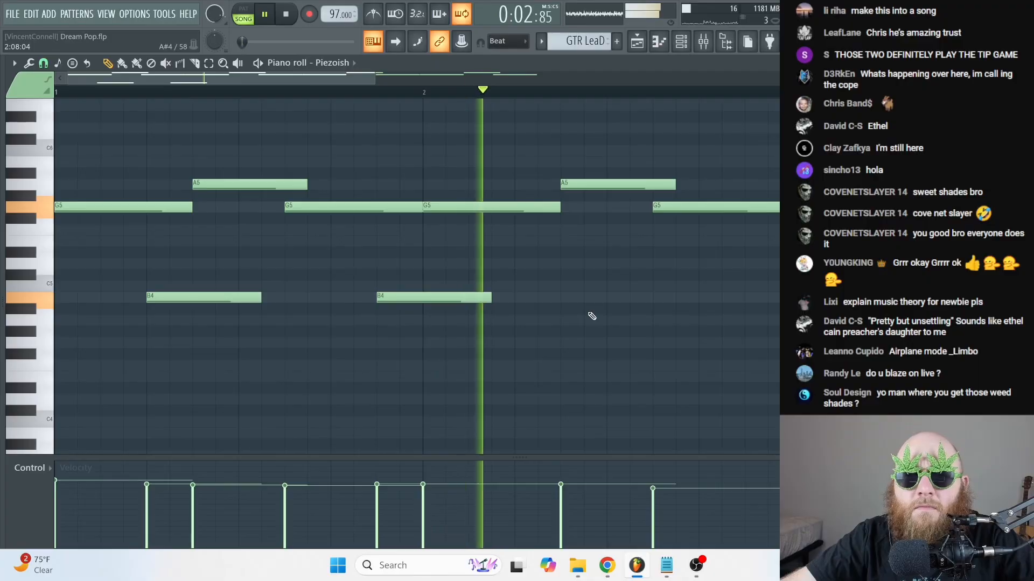
key(space)
key(space)
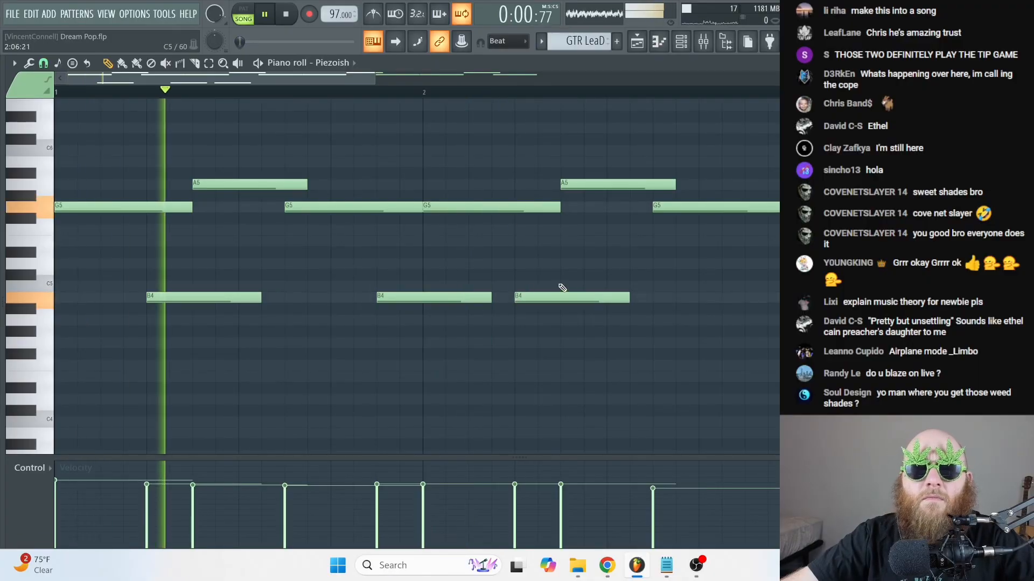
click(597, 285)
right_click(627, 286)
click(670, 273)
drag(669, 273, 722, 296)
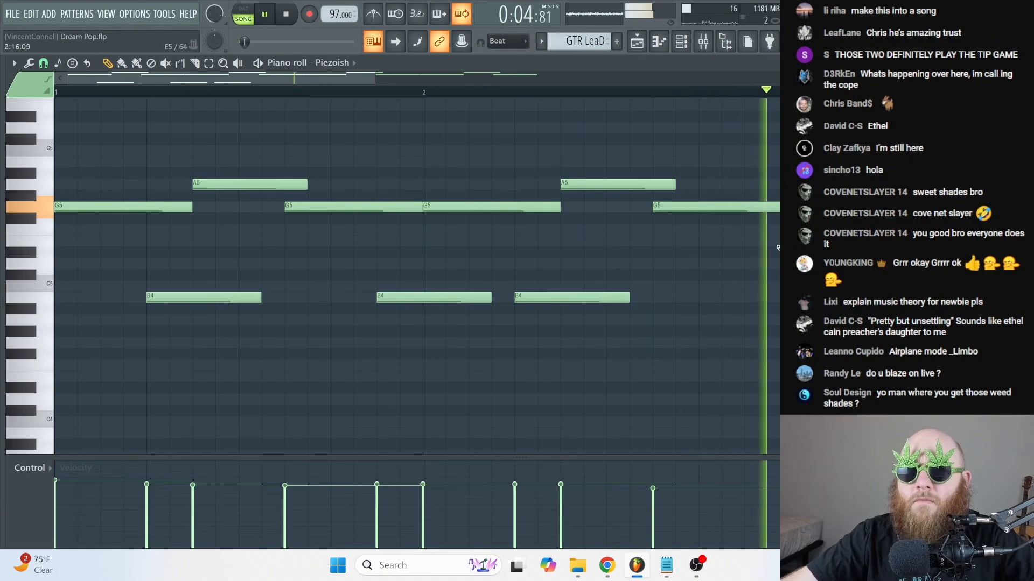
key(space)
drag(738, 298, 761, 298)
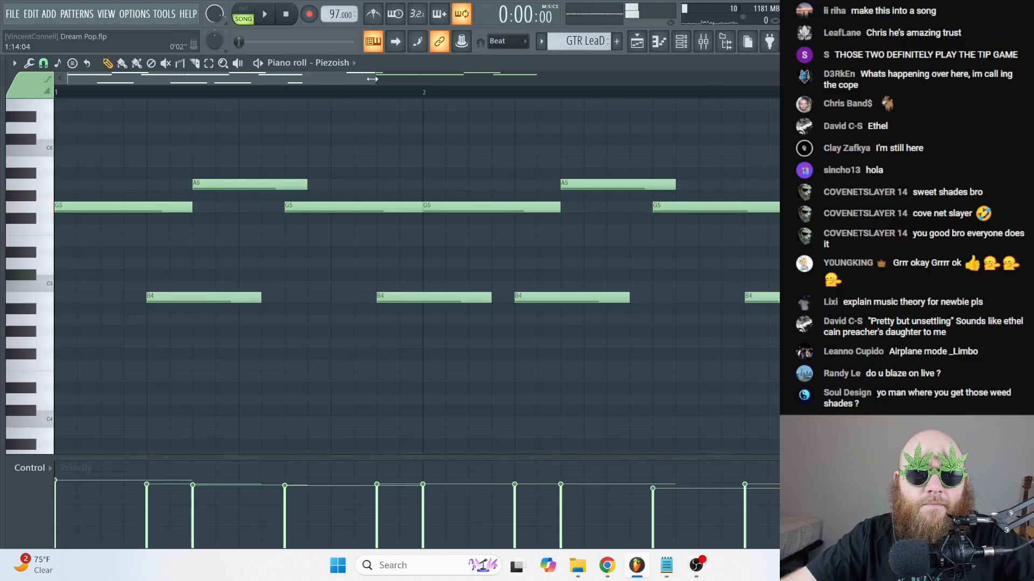
- Replace bars 3 and 4 with a copy of bars 1 and 2, with bar 2's last B4 trimmed at the bar line
drag(372, 79, 634, 86)
drag(776, 290, 546, 127)
key(Delete)
key(ctrl+a)
key(ctrl+b)
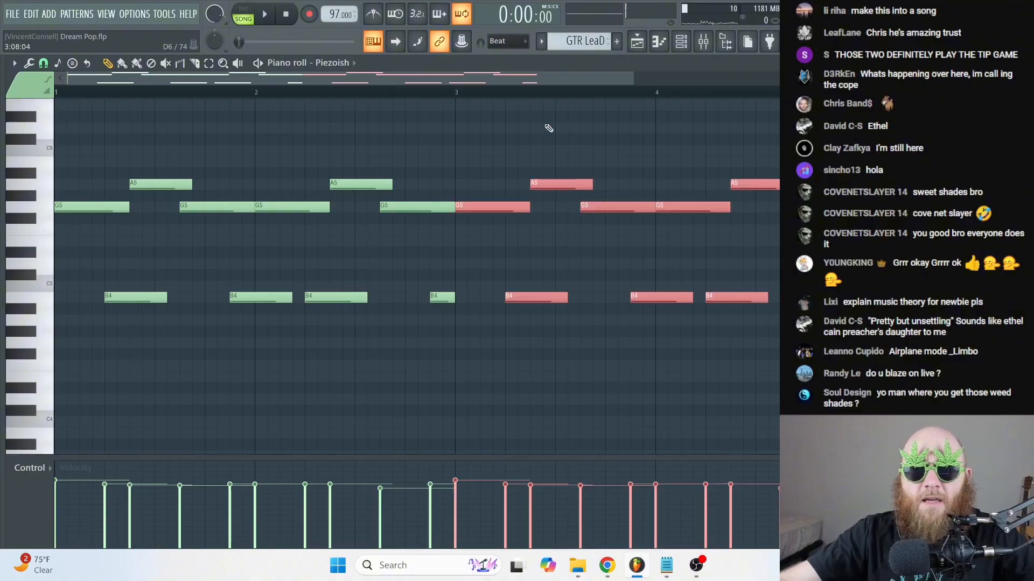
click(487, 249)
- Raise bar 4's A5 note to B5 and its last B4 note to E5
key(space)
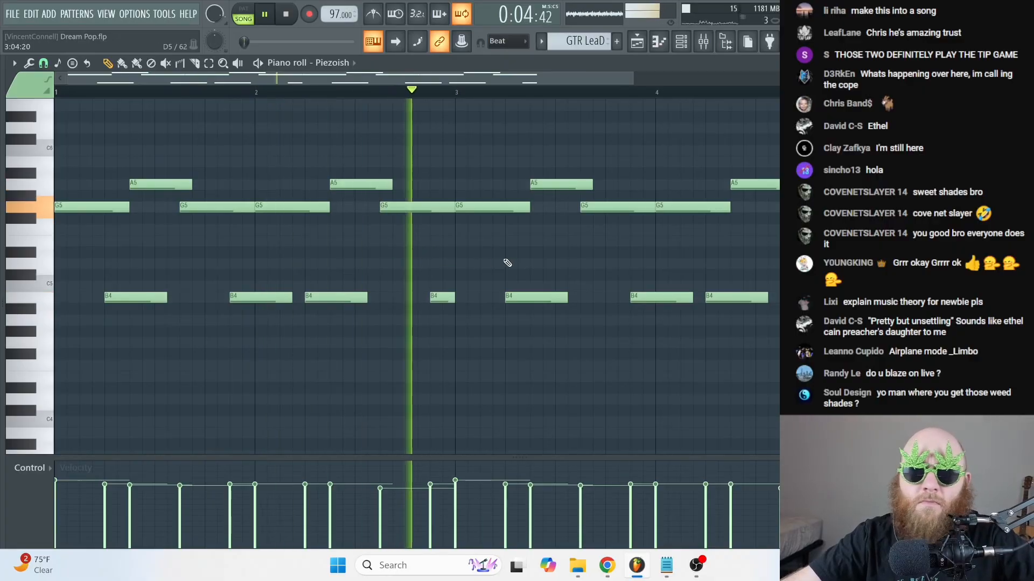
click(679, 264)
right_click(680, 263)
drag(765, 184, 760, 157)
key(space)
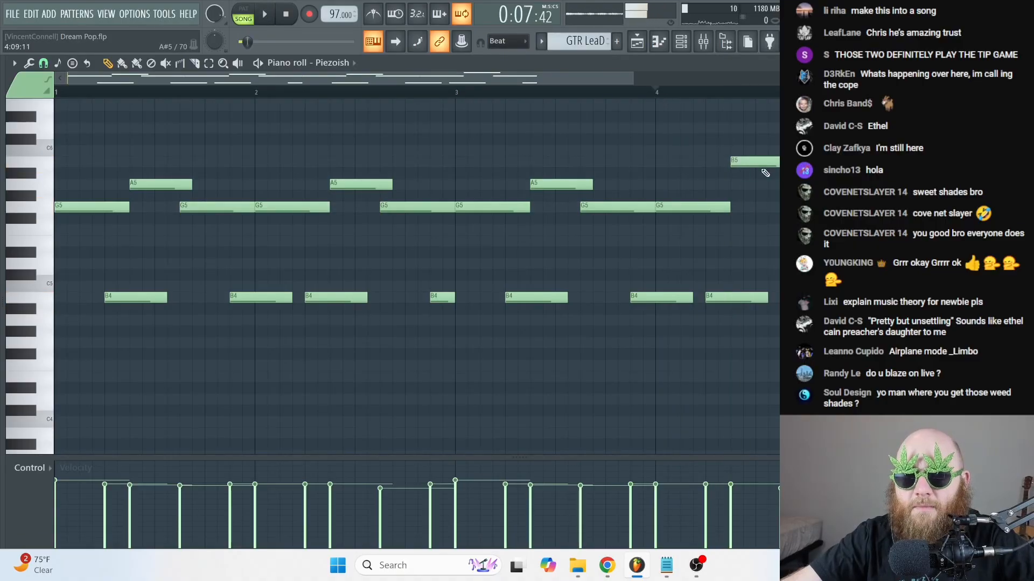
key(space)
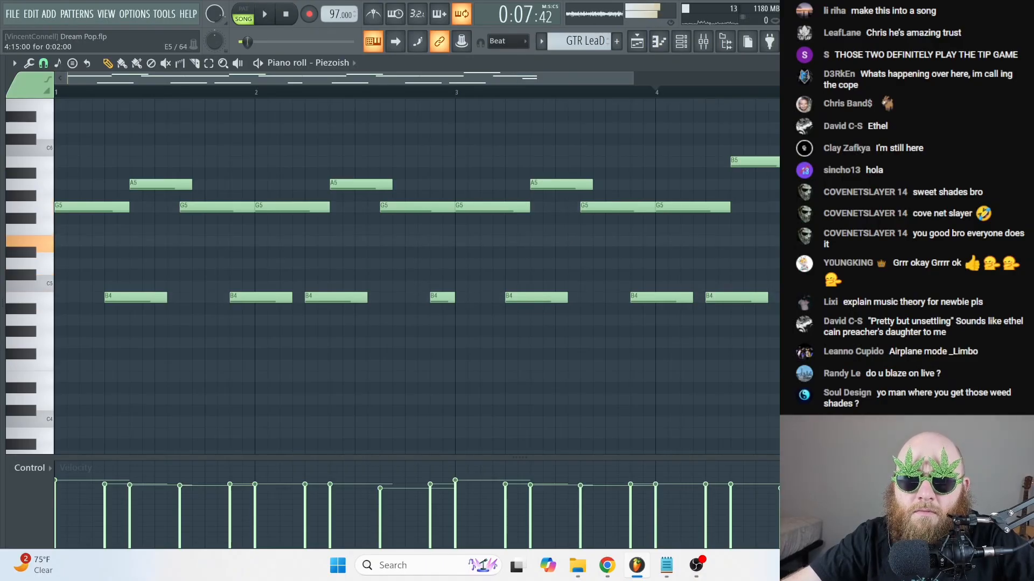
key(space)
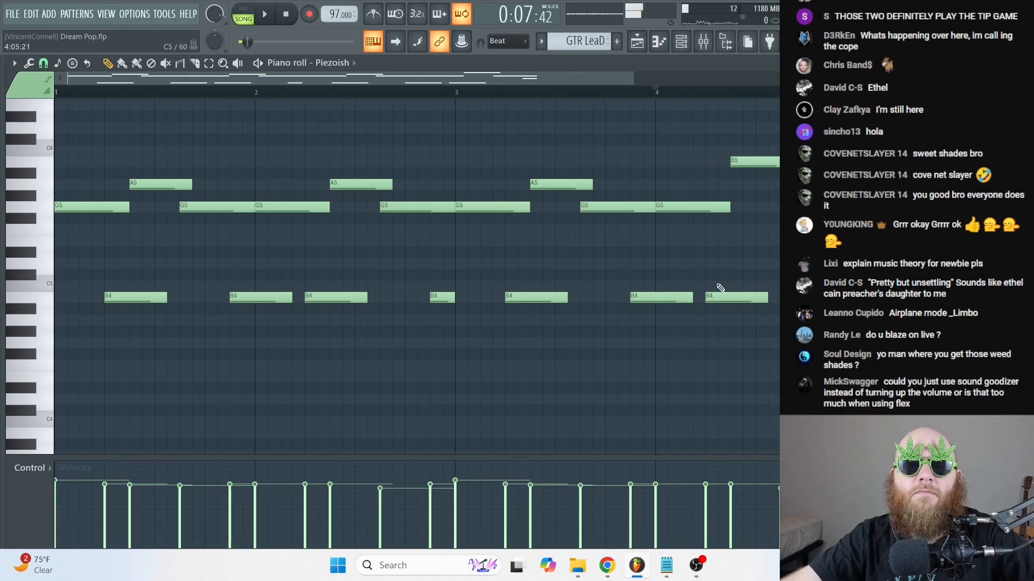
- Trim the GTR LeaD clip on Track 8 of the playlist to four bars
key(F7)
key(F6)
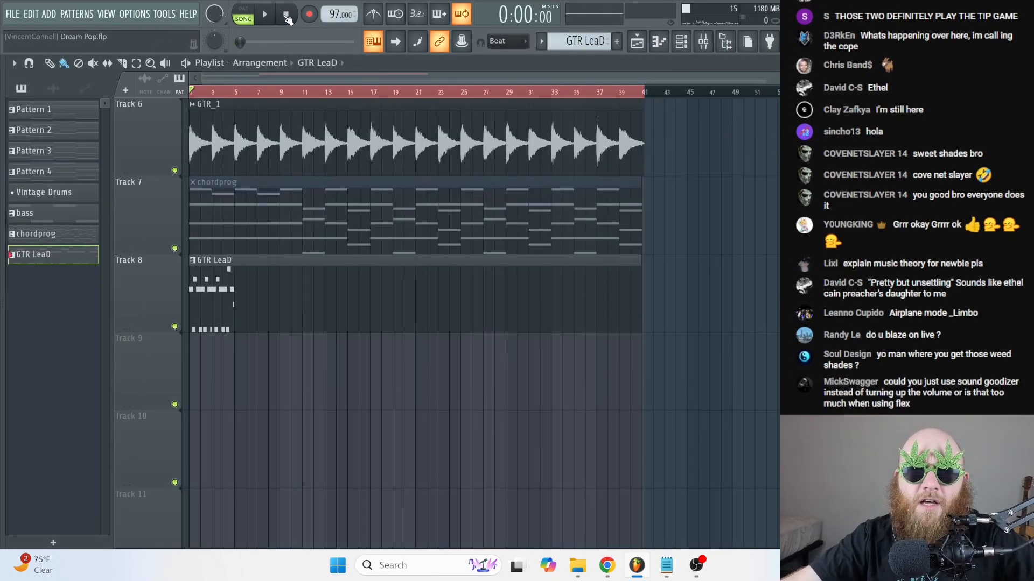
scroll(216, 294, up, 3)
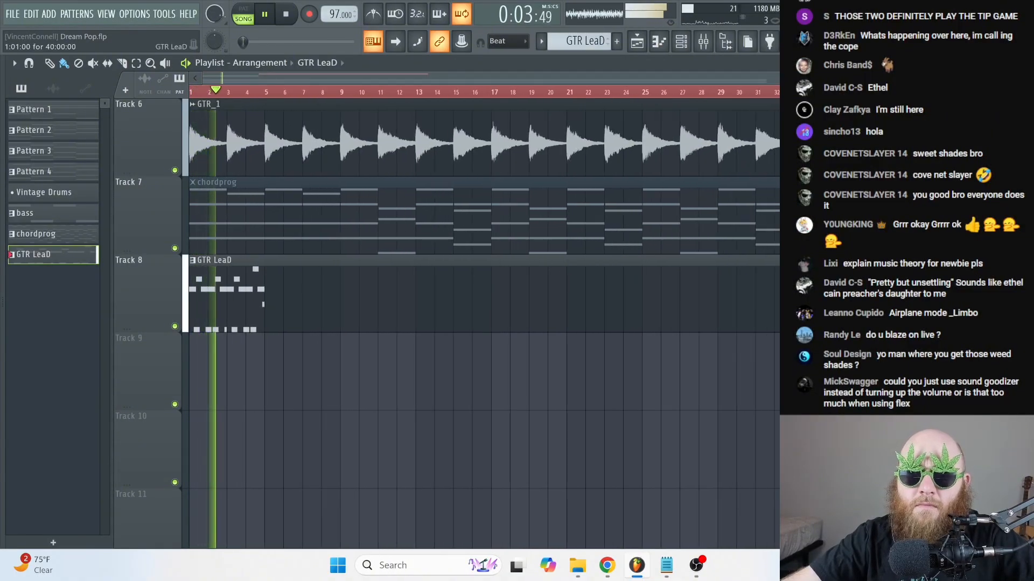
drag(775, 296, 288, 297)
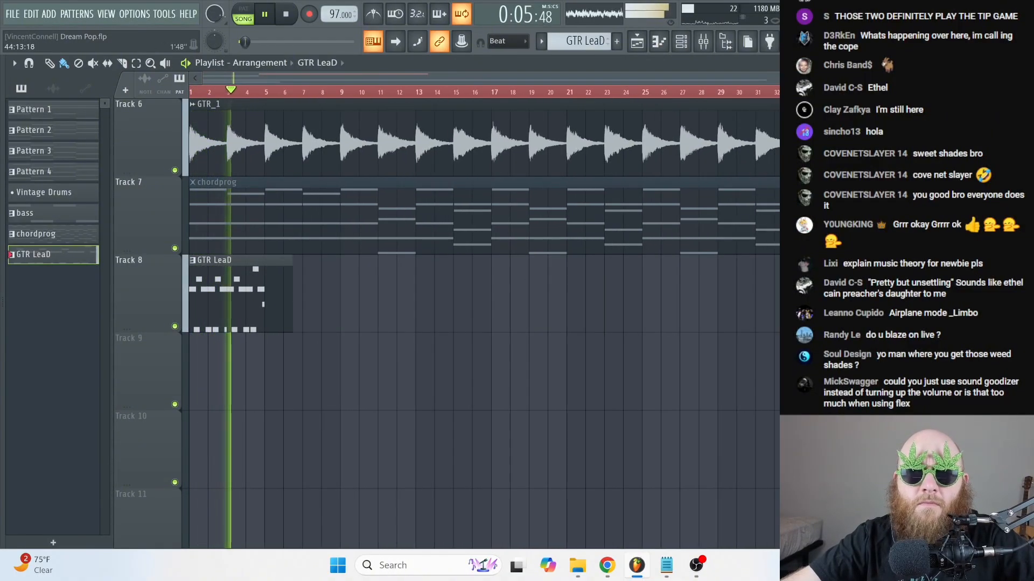
drag(767, 79, 389, 81)
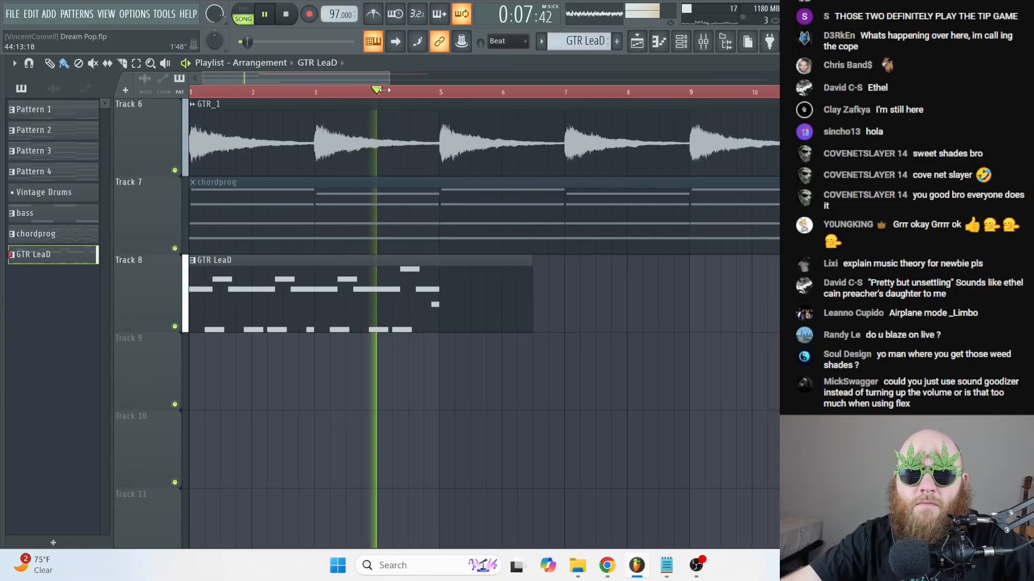
drag(534, 270, 441, 268)
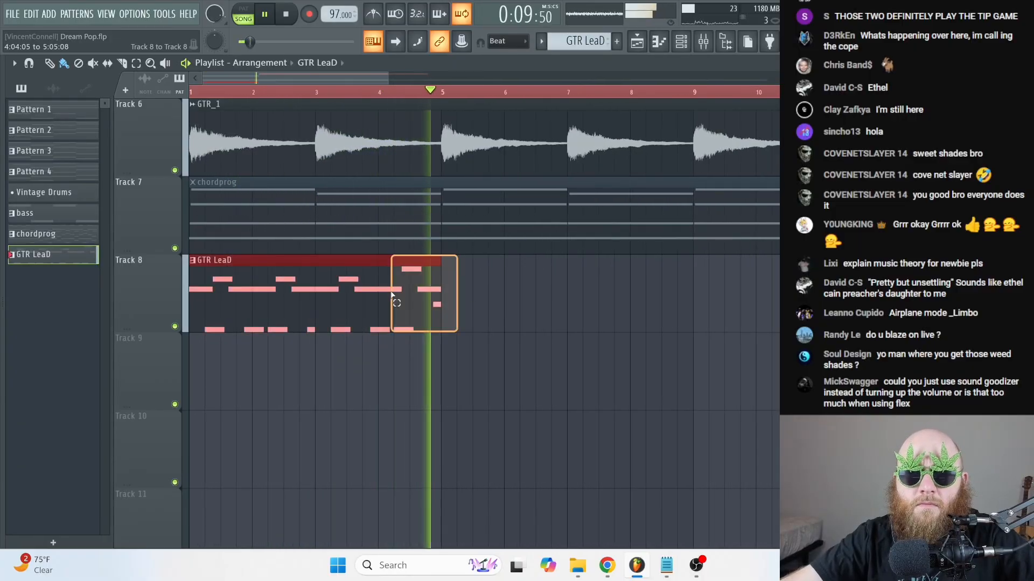
click(194, 92)
ctrl+click(401, 317)
key(ctrl+b)
right_click(520, 306)
- Extend the GTR LeaD clip to eight bars and select bars 1 to 8 on the playlist timeline
key(space)
drag(440, 279, 693, 285)
drag(194, 94, 674, 163)
- Duplicate the first four bars of the Piezoish lead into bars 5 to 8 of the piano roll
double_click(387, 296)
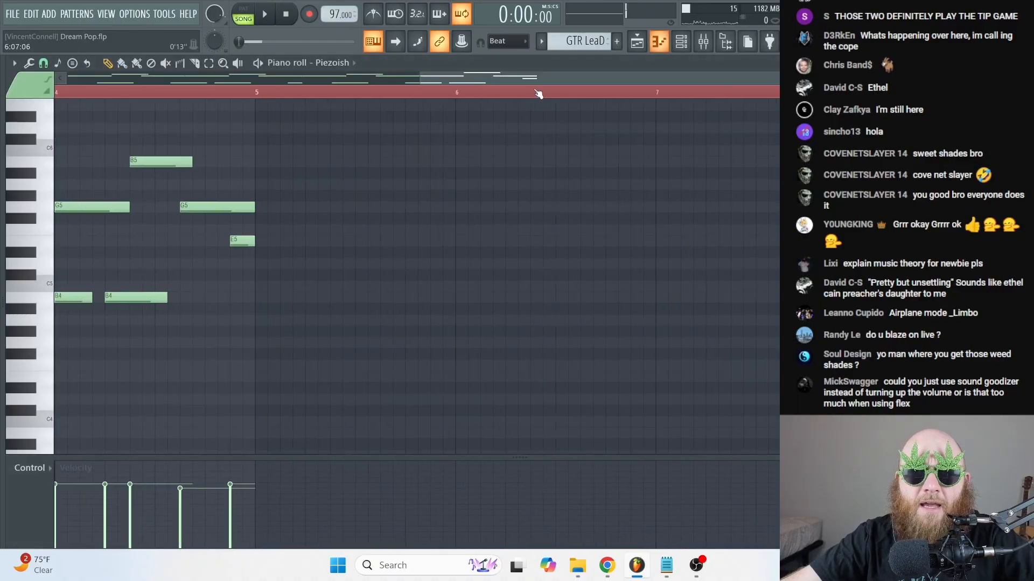
drag(530, 84, 68, 101)
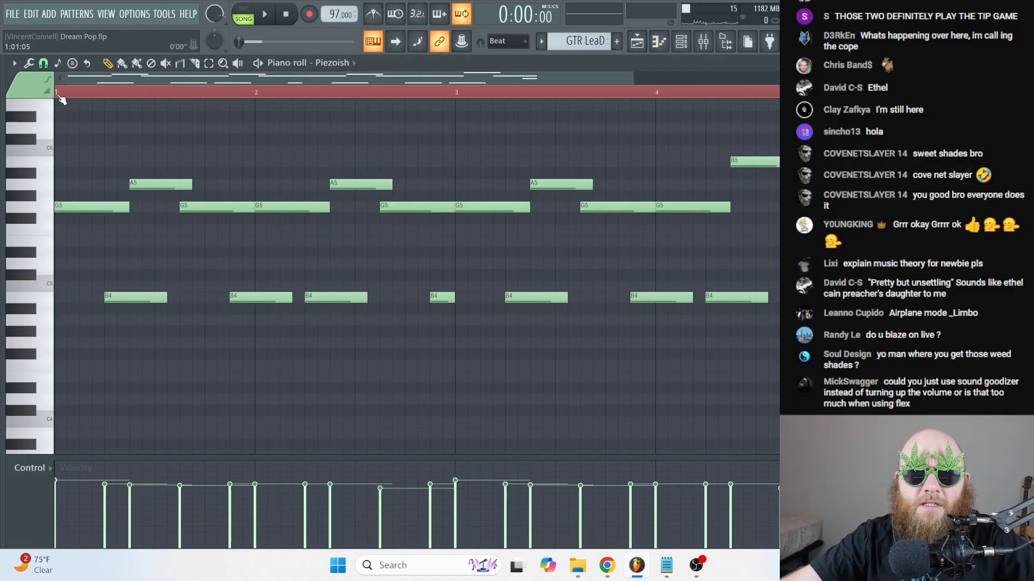
double_click(59, 96)
key(ctrl+b)
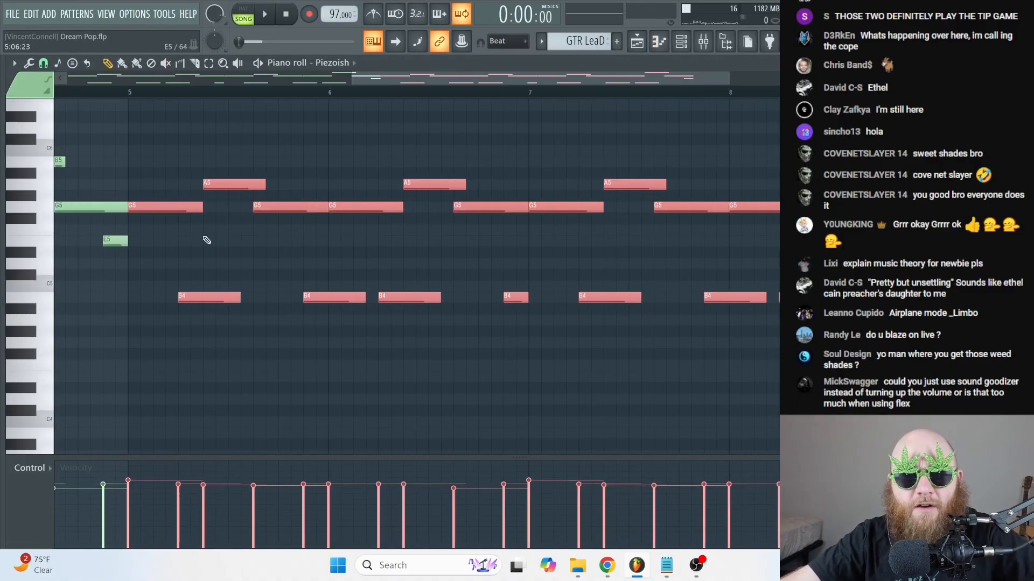
- Raise all B4 notes in bars 5 to 8 to E5, checking them against song playback
drag(432, 84, 96, 101)
key(space)
click(331, 350)
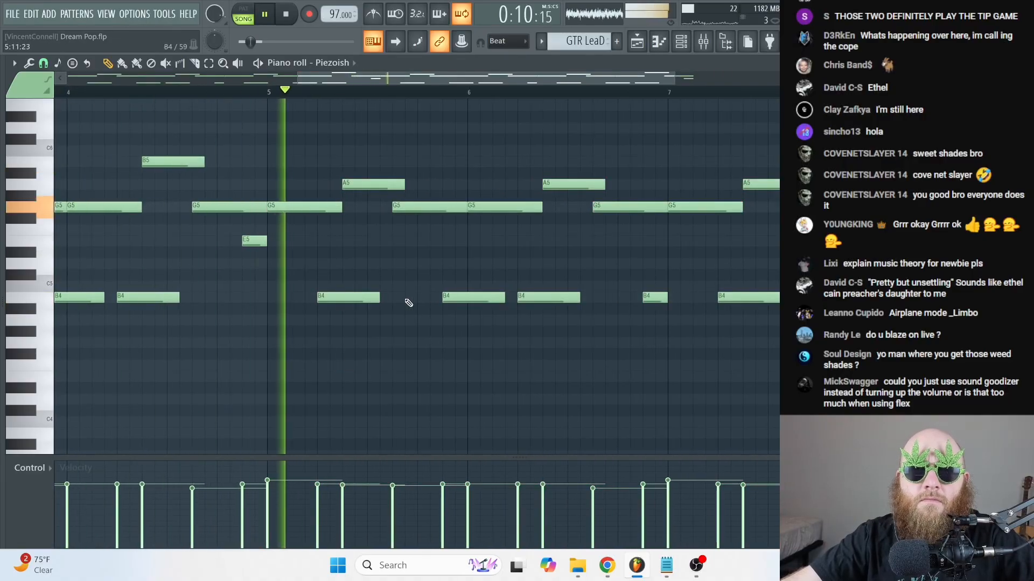
key(space)
key(space)
drag(334, 294, 779, 299)
key(space)
drag(679, 76, 760, 297)
drag(759, 297, 759, 240)
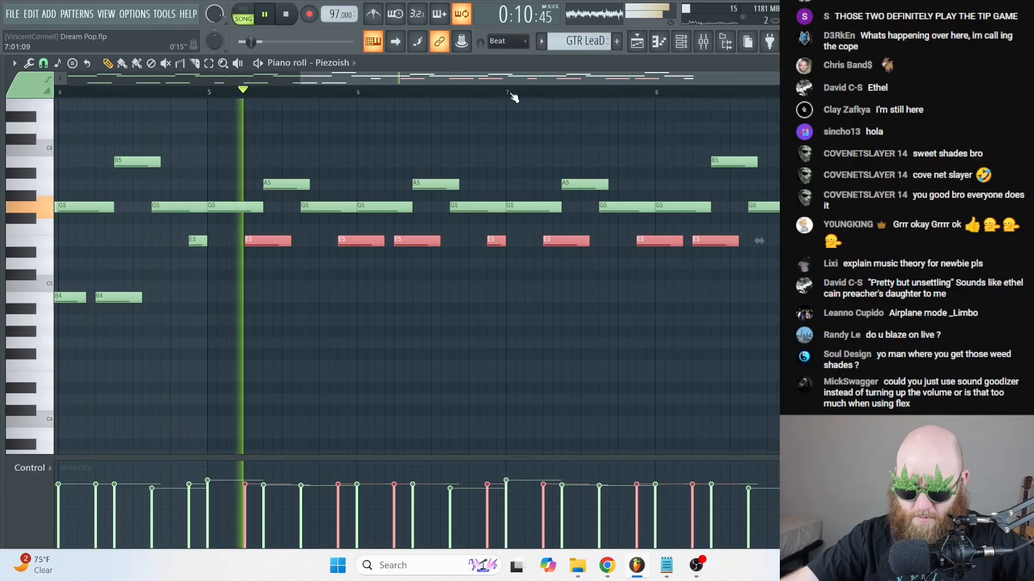
right_click(398, 299)
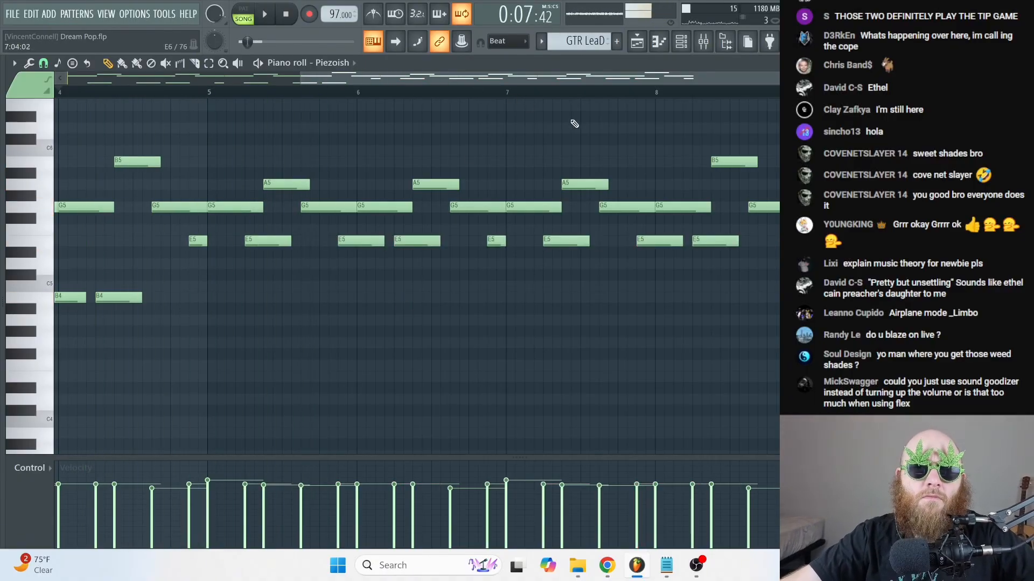
- Raise bar 5's A5 note first to B5, and after listening, to D6
scroll(492, 208, up, 3)
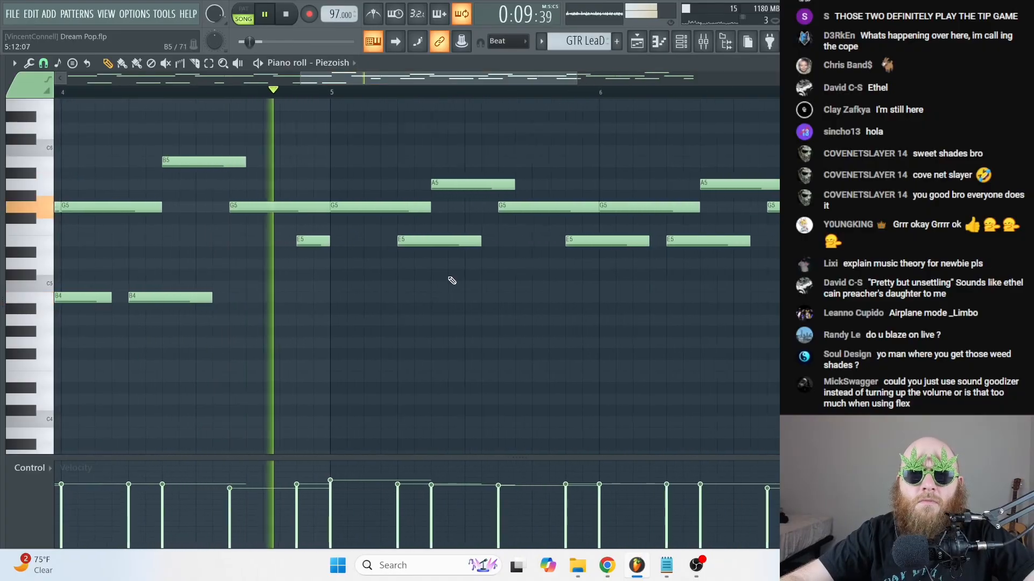
scroll(438, 300, up, 3)
drag(473, 289, 469, 262)
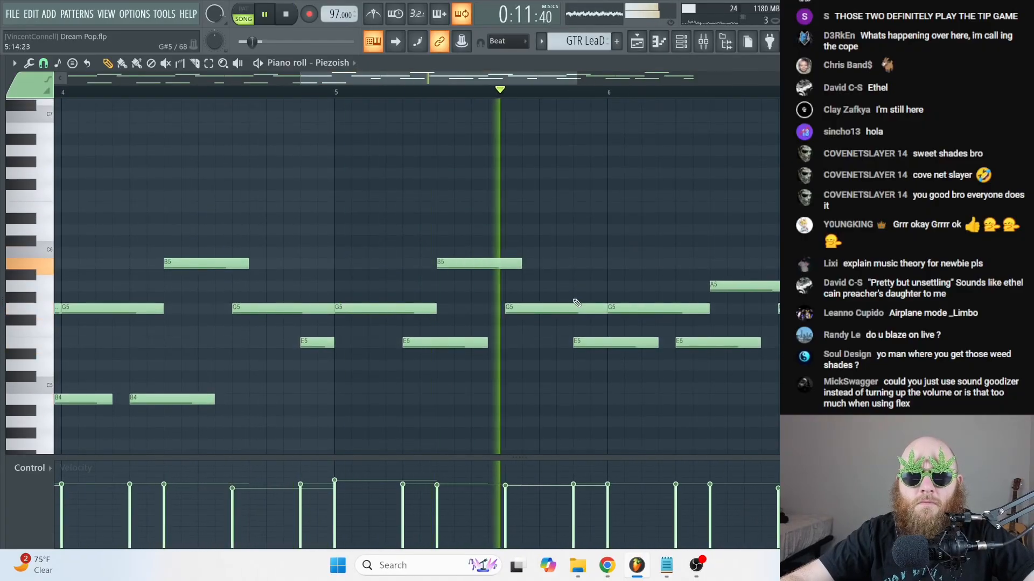
key(space)
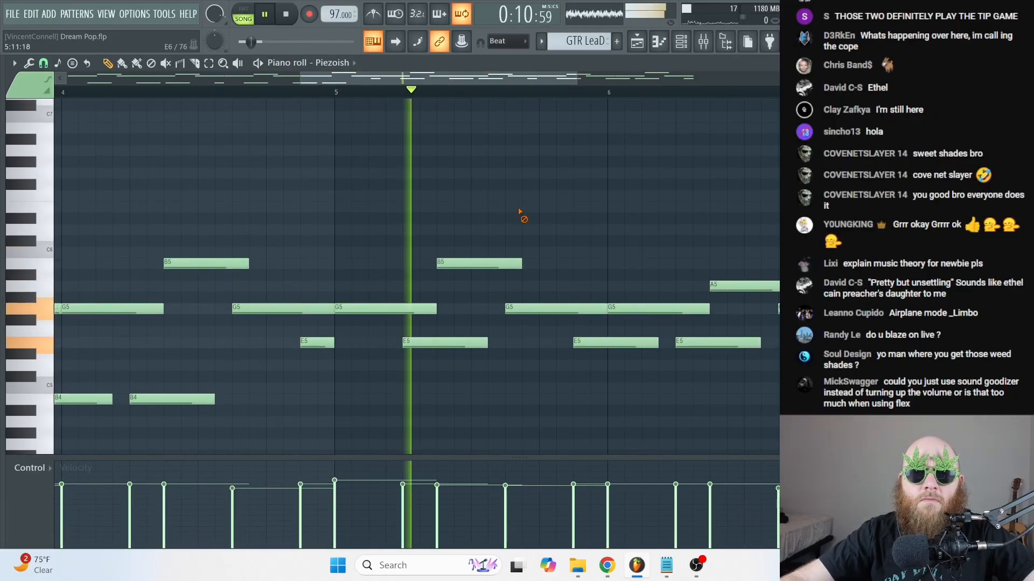
key(space)
drag(484, 262, 483, 222)
key(space)
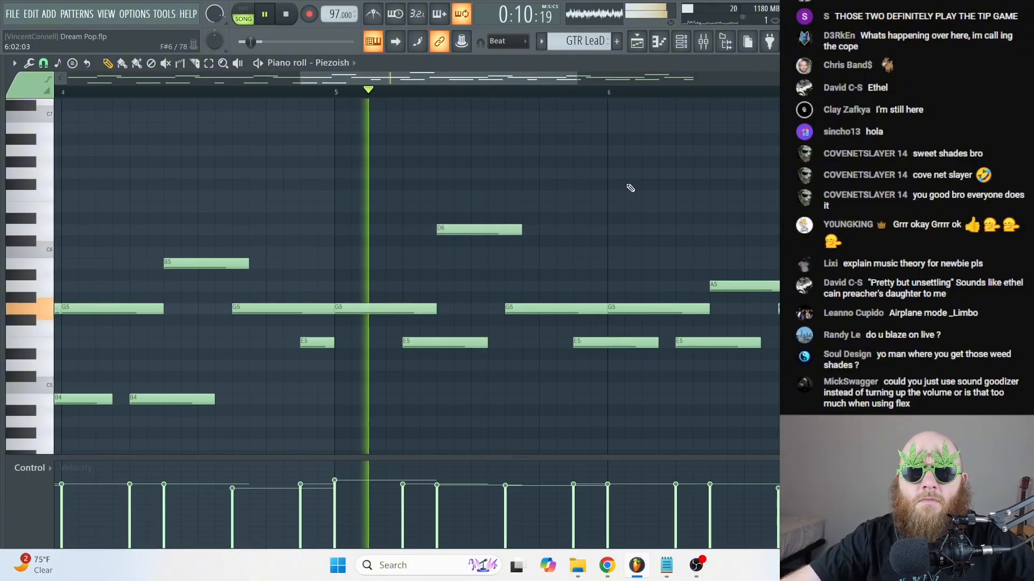
- Raise bar 5's second G5 note to A5 and bar 6's first G5 note to D6
key(space)
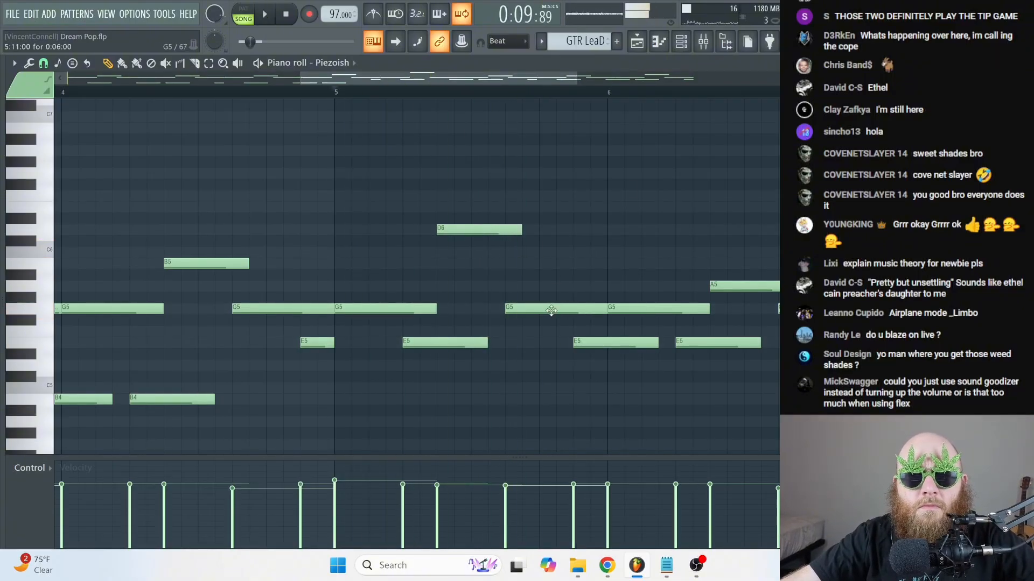
key(space)
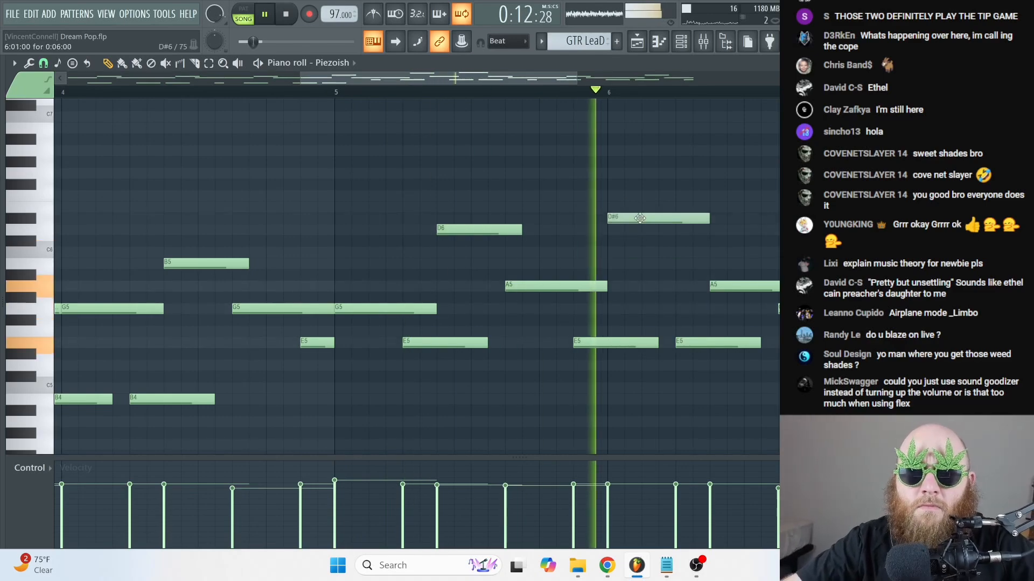
click(645, 230)
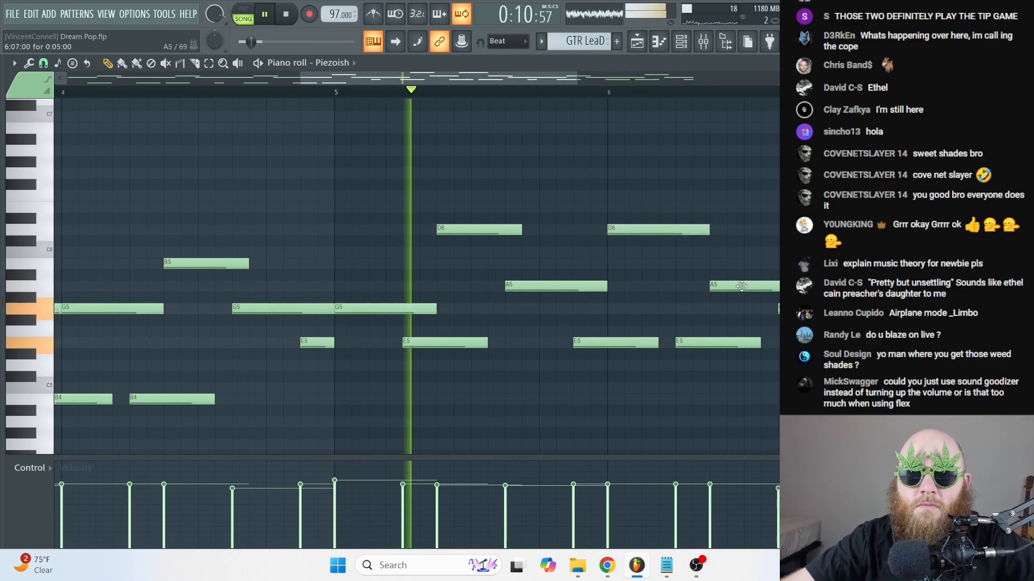
- Raise the opening G5 notes of bars 7 and 8 to D6 and play the phrase back
drag(573, 76, 746, 76)
key(space)
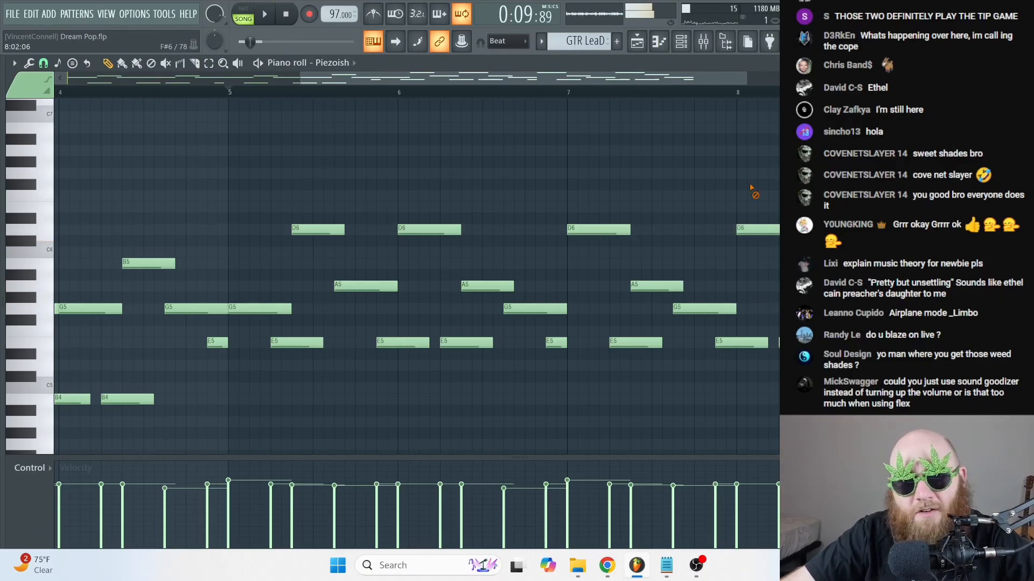
key(space)
scroll(740, 86, down, 1)
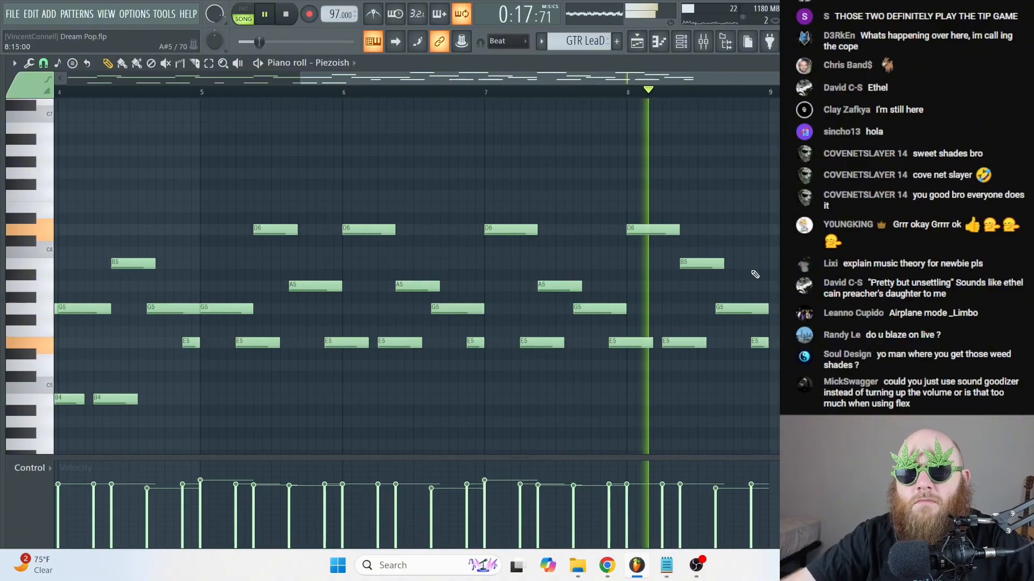
- Clear the playlist time selection and repeat the eight-bar GTR LeaD clip end to end along Track 8
key(F5)
key(space)
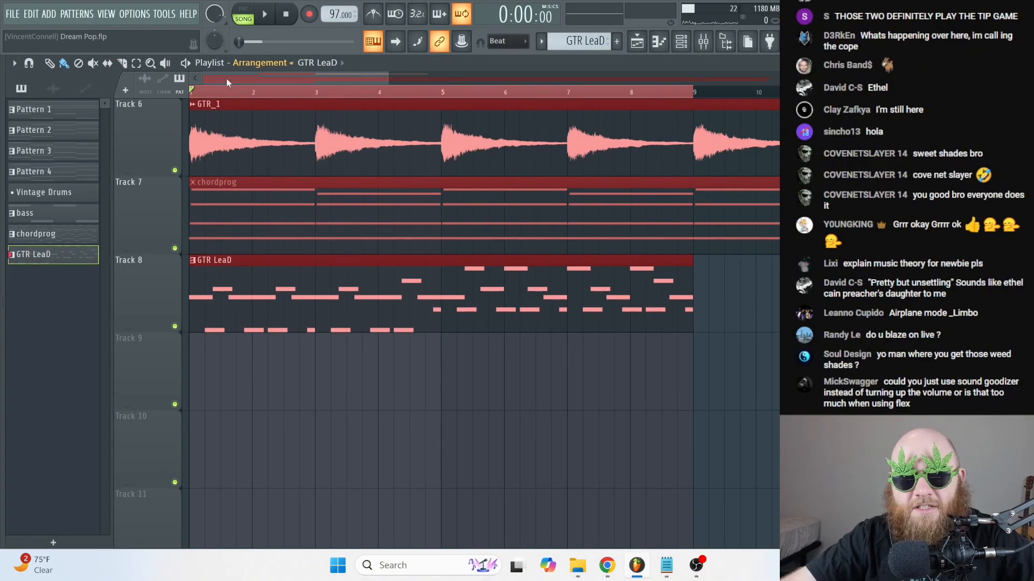
click(196, 96)
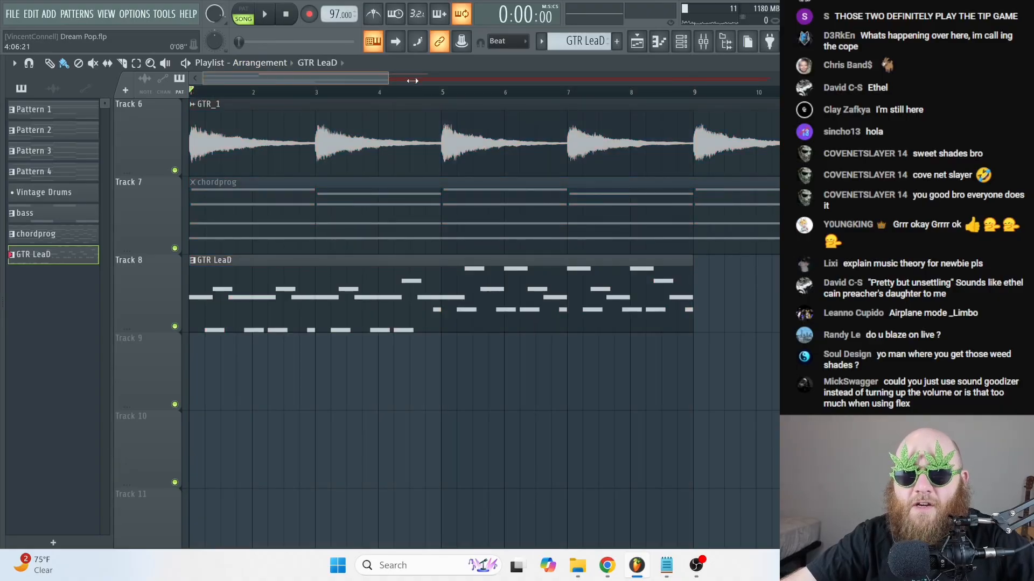
drag(393, 79, 619, 79)
drag(478, 411, 313, 254)
key(ctrl+b)
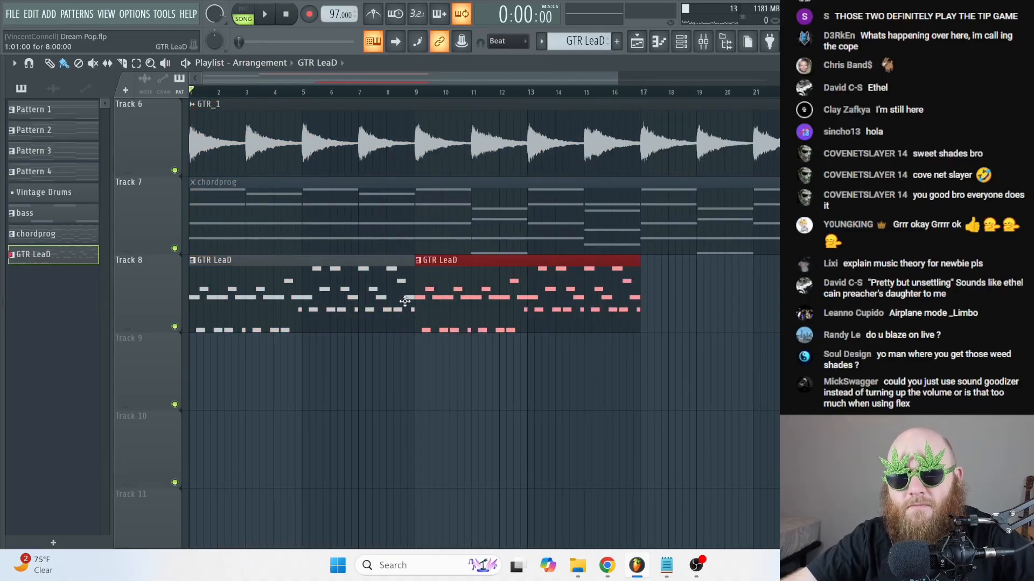
key(ctrl+b)
key(ctrl+b)
- Play the arrangement from the start and around bars 8 to 11, checking the lead against the chord progression
drag(482, 80, 168, 95)
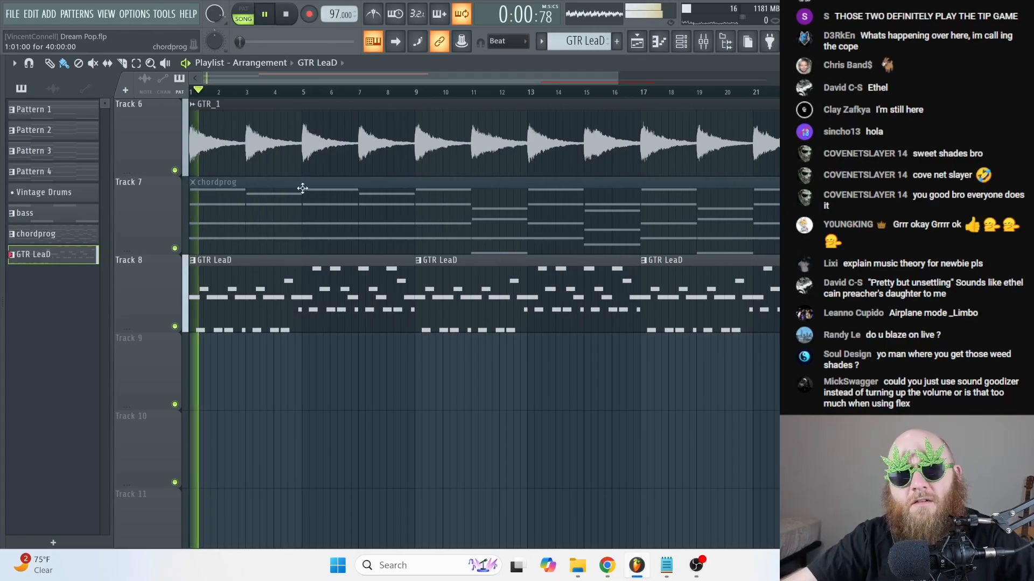
scroll(342, 249, up, 3)
scroll(345, 253, down, 4)
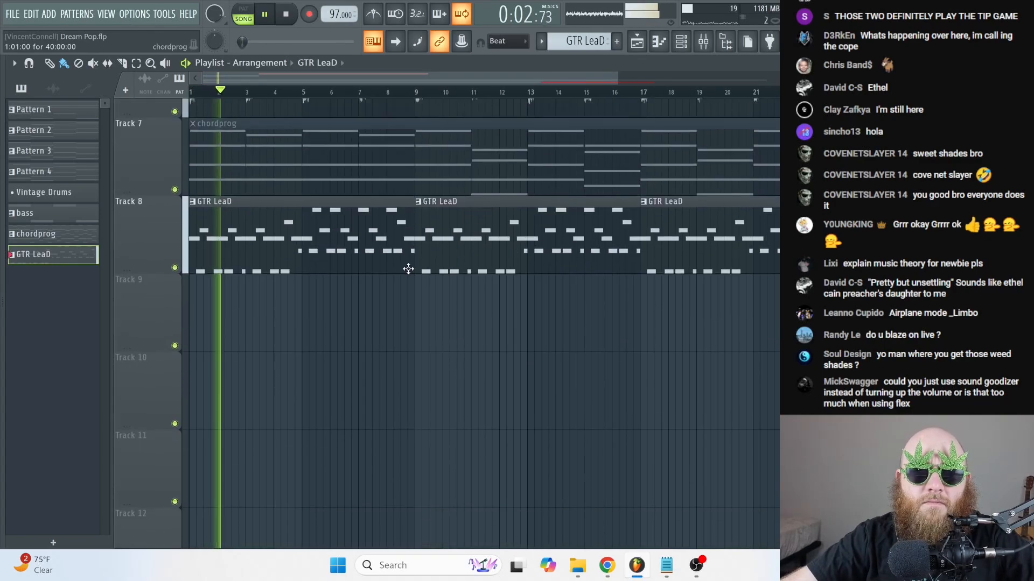
scroll(436, 281, up, 3)
scroll(351, 348, down, 3)
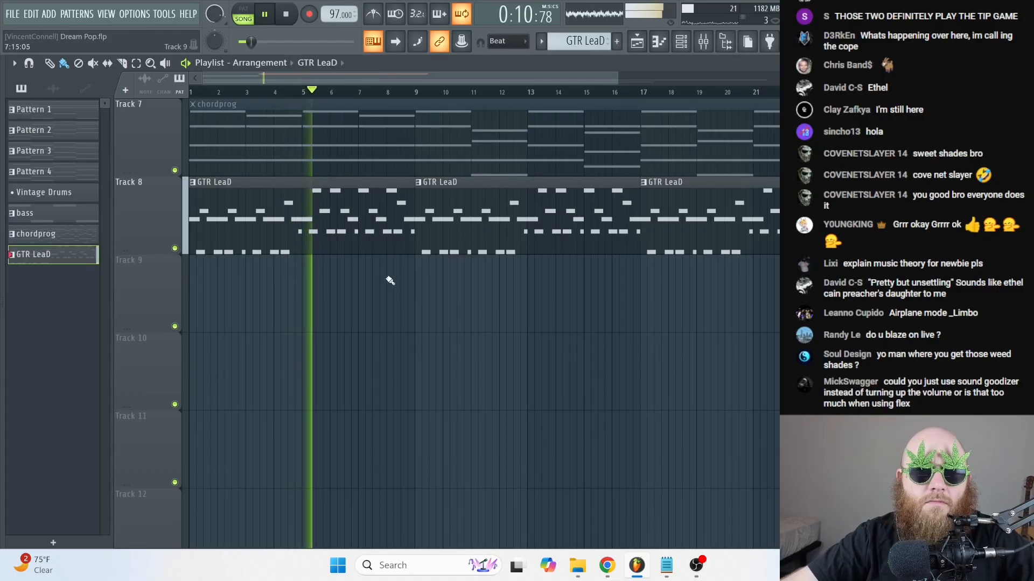
scroll(356, 230, up, 3)
scroll(445, 296, down, 3)
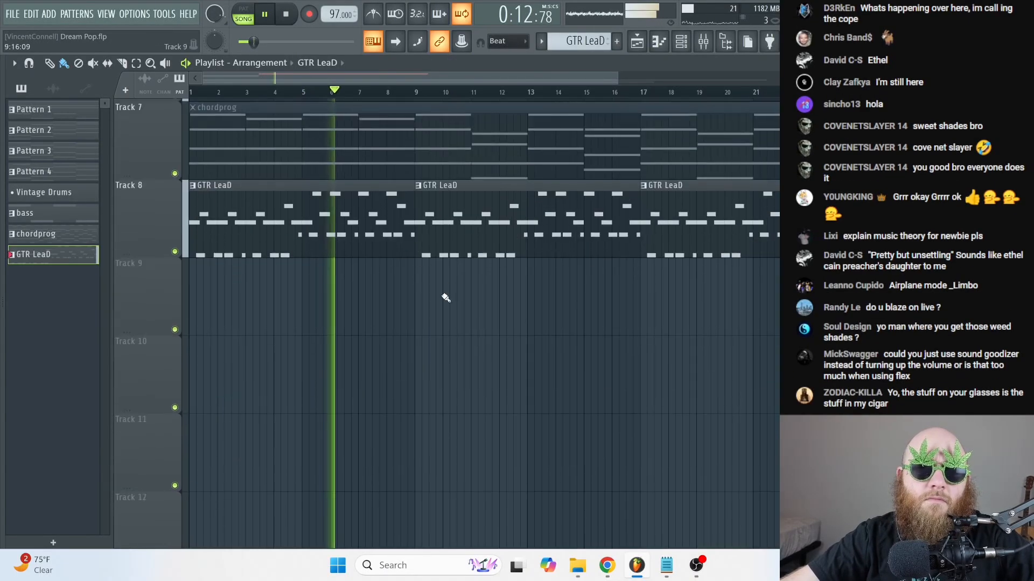
click(402, 96)
scroll(426, 147, up, 4)
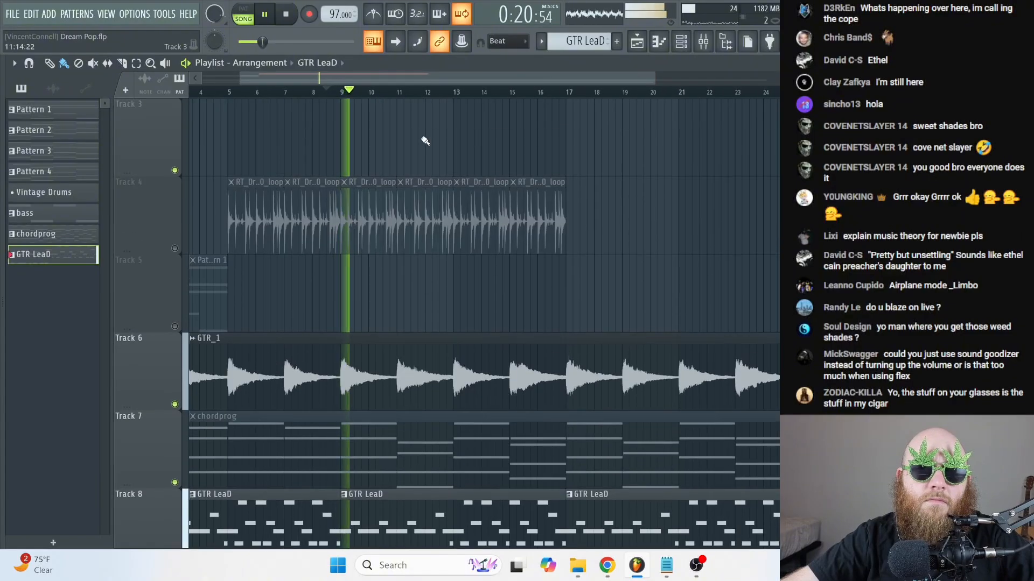
click(400, 97)
scroll(398, 162, down, 5)
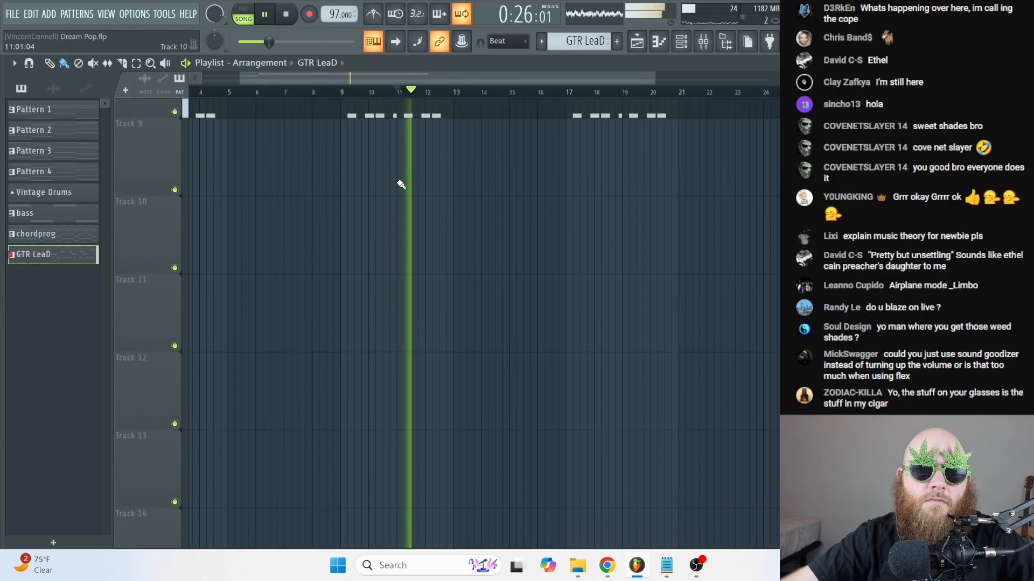
scroll(398, 194, up, 2)
- Fill bars 9 to 24 of Track 8 with four-bar copies of the GTR LeaD clip, replacing the eight-bar clip at bar 17
scroll(409, 220, up, 2)
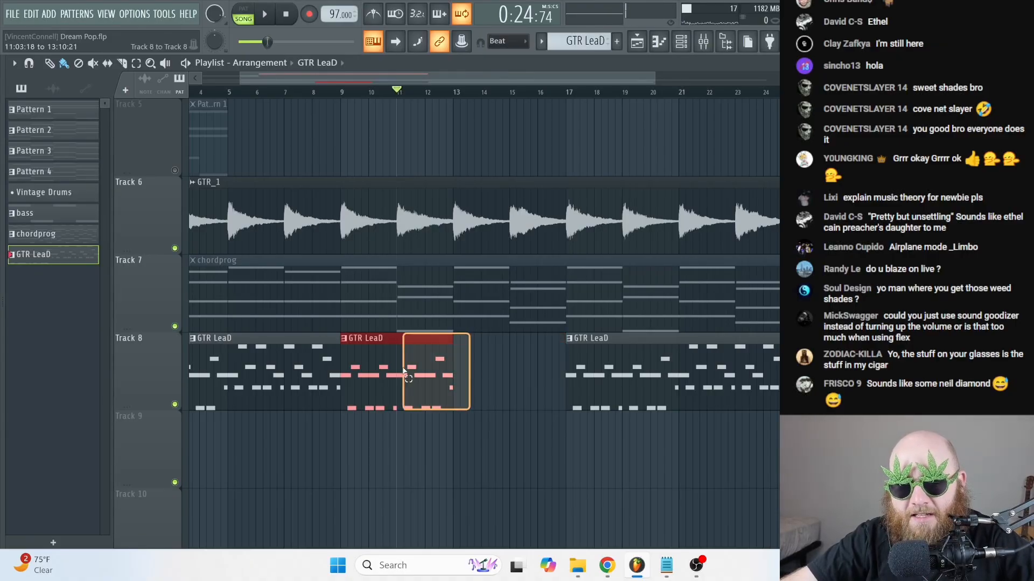
key(ctrl+b)
right_click(629, 370)
drag(629, 371, 341, 377)
key(ctrl+b)
- Play the song from bars 11 and 15 to check the four-bar GTR LeaD clips against the chords
key(space)
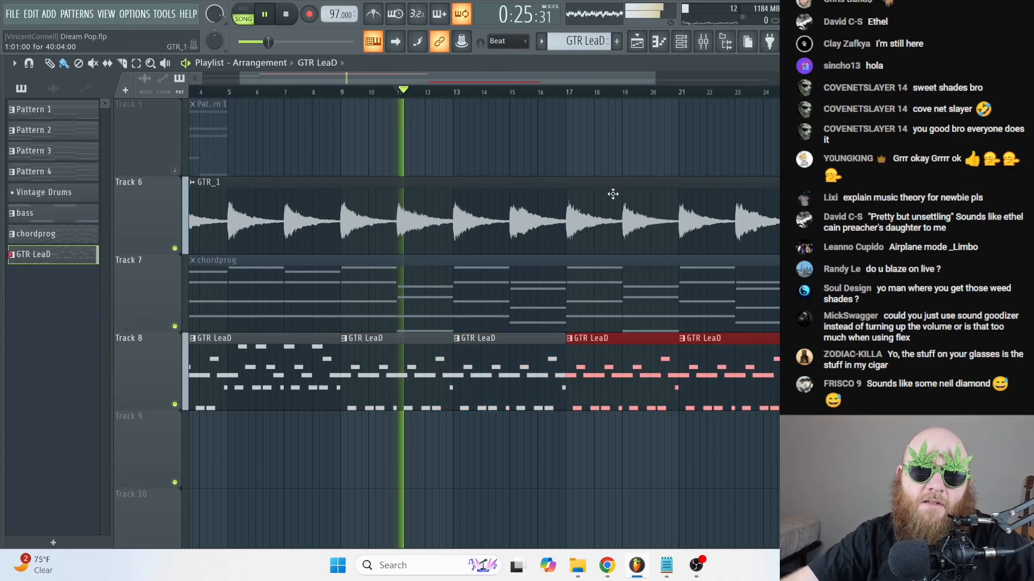
drag(572, 78, 606, 79)
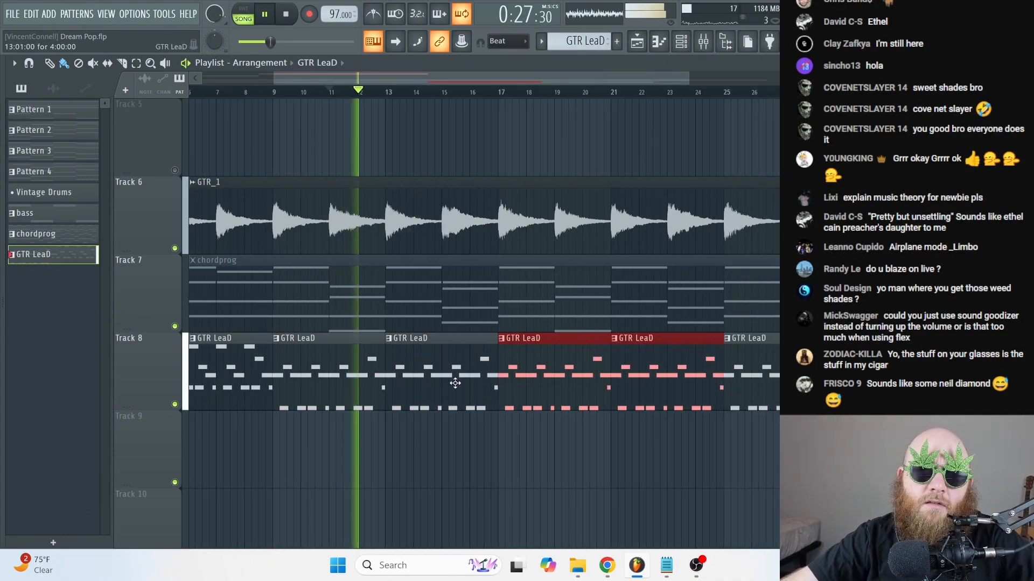
click(458, 90)
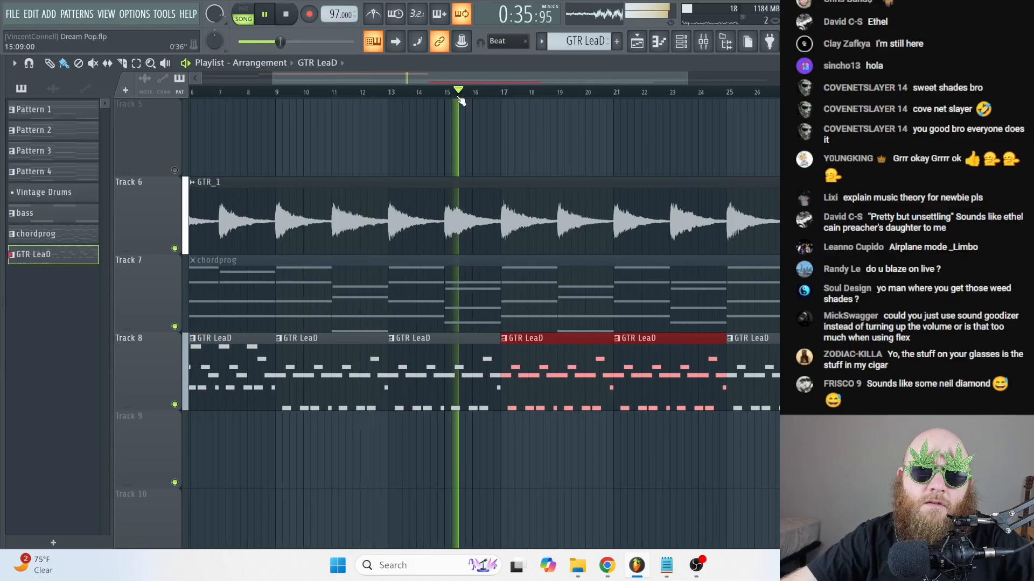
drag(509, 82, 510, 84)
click(462, 384)
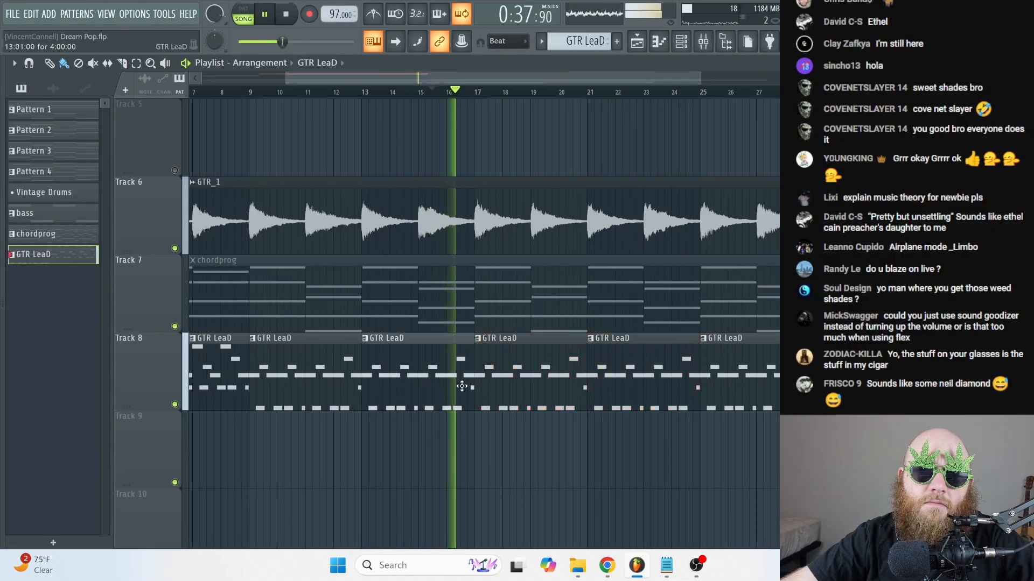
key(space)
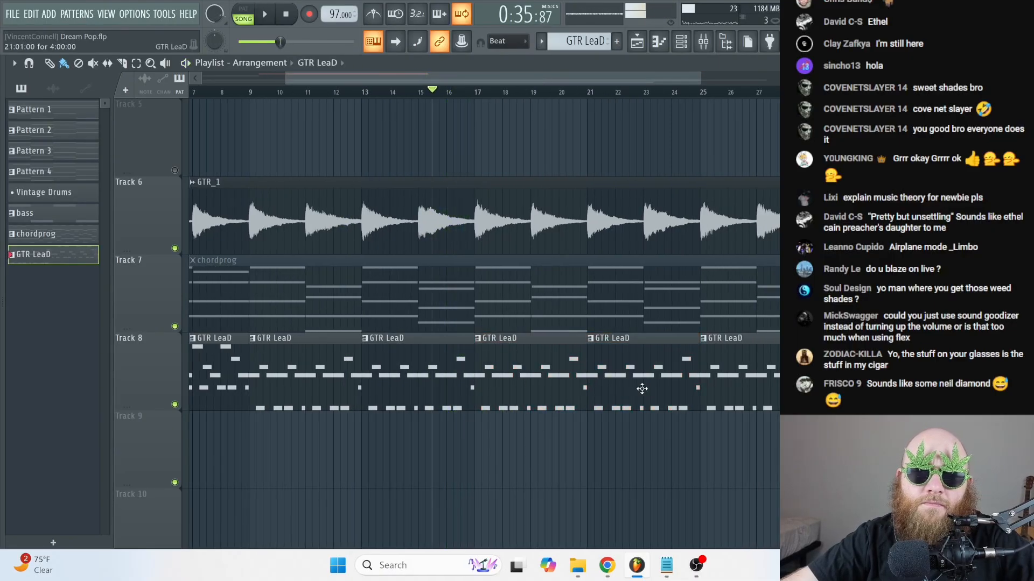
- Delete the Track 8 clips from bar 21 onward and turn the GTR LeaD clip at bar 17 into a unique pattern
right_click(644, 395)
right_click(770, 401)
click(479, 342)
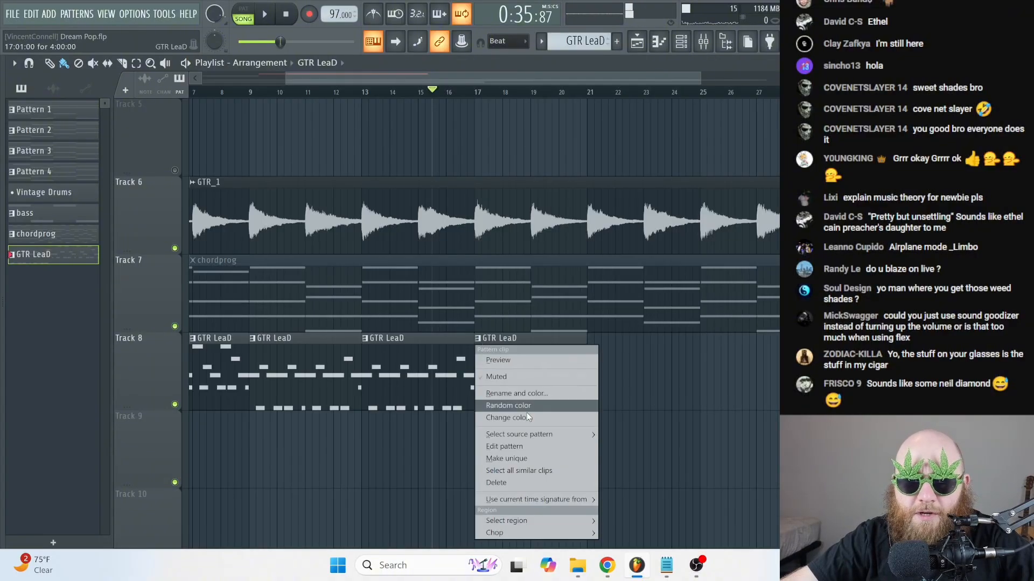
click(506, 459)
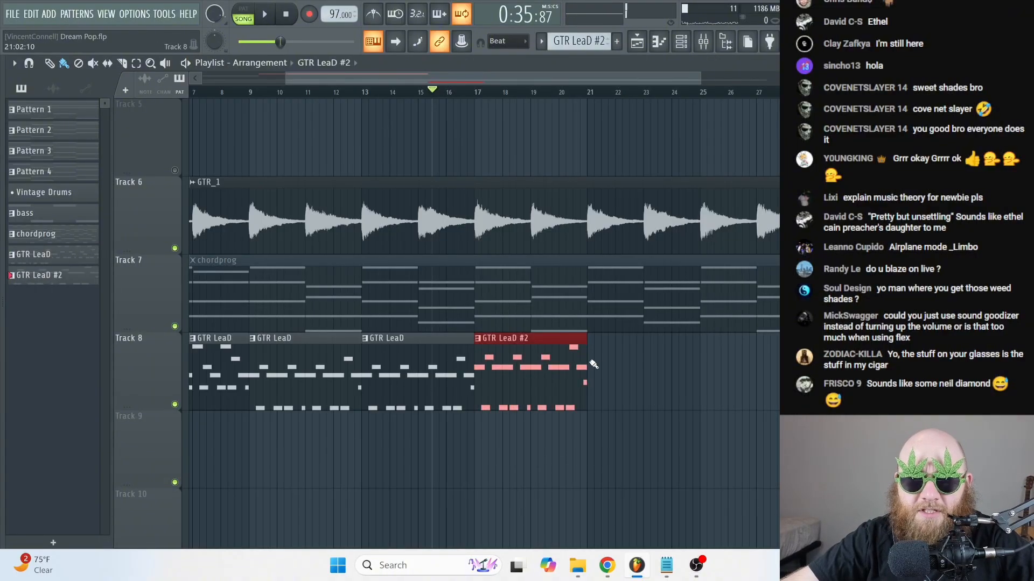
- Lengthen the unique lead clip at bar 17 to 12 bars and set the playback position to its start
drag(586, 359, 776, 366)
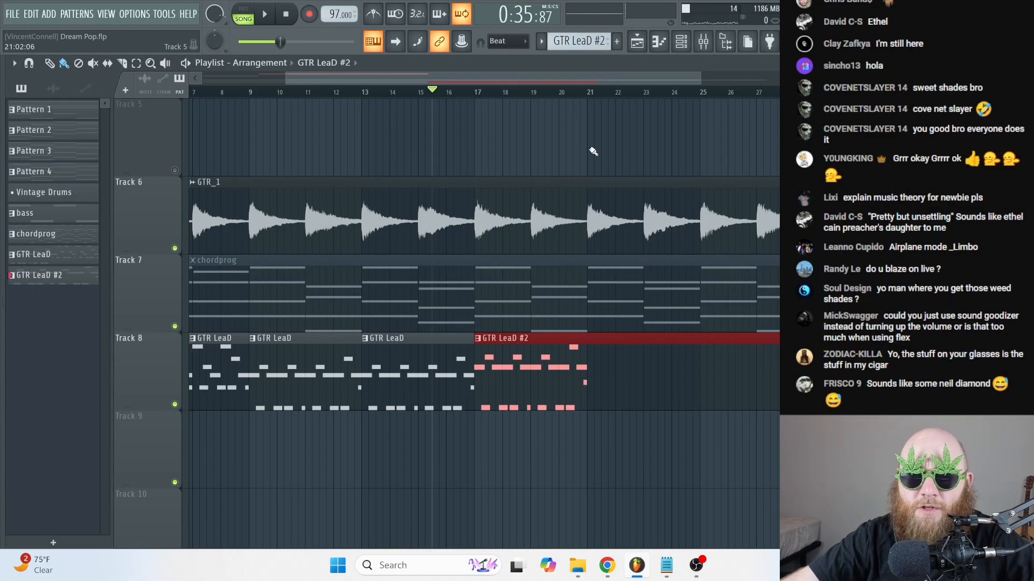
drag(698, 73, 630, 80)
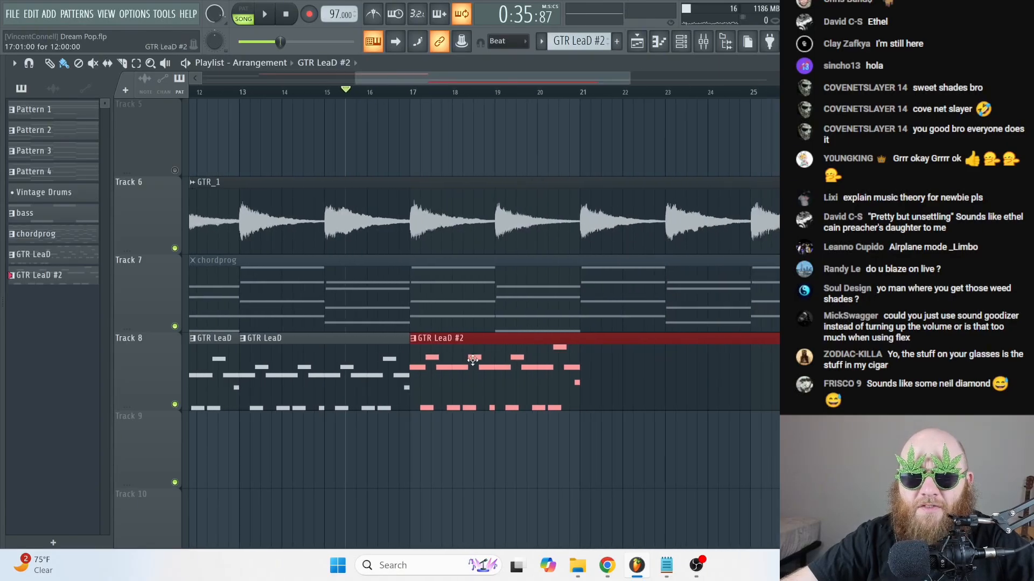
click(415, 96)
- Open the unique lead pattern in the piano roll and clear its existing four bars of notes
key(F7)
drag(322, 87, 89, 123)
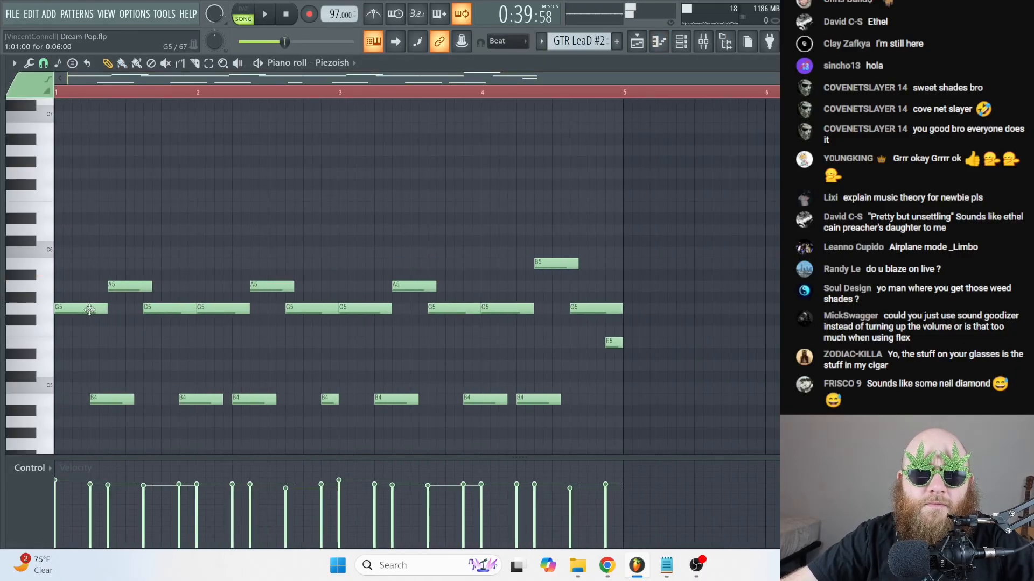
key(ctrl+x)
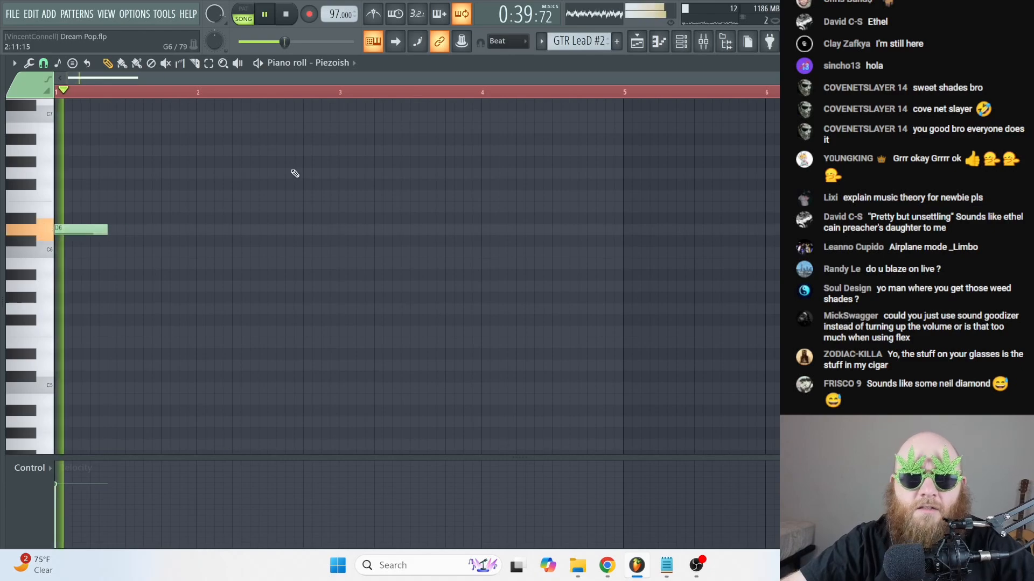
- Write a descending line of one-beat notes E6, D6, B5 and A5 across bar 1, auditioning it against the chords
scroll(422, 78, up, 2)
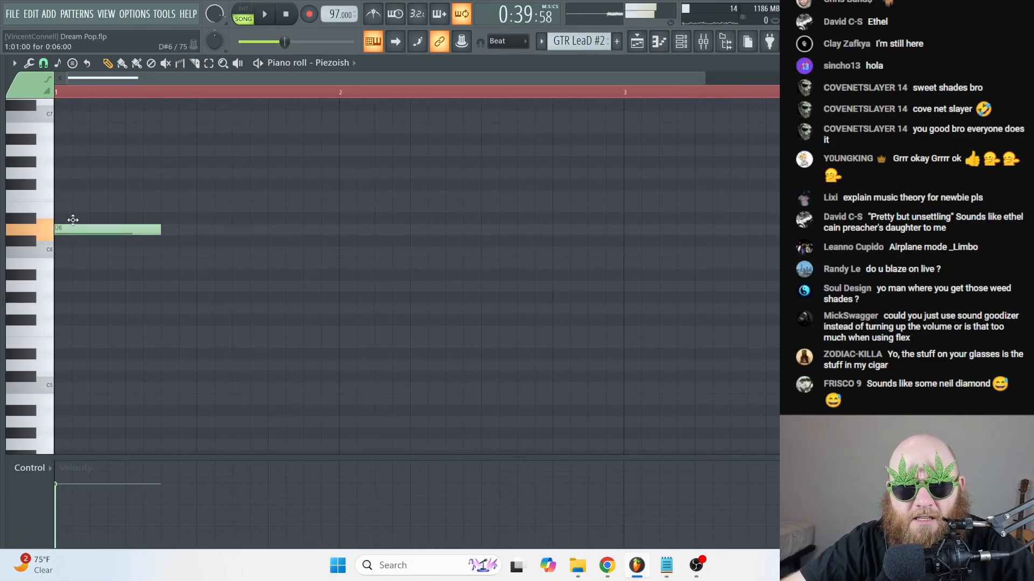
key(space)
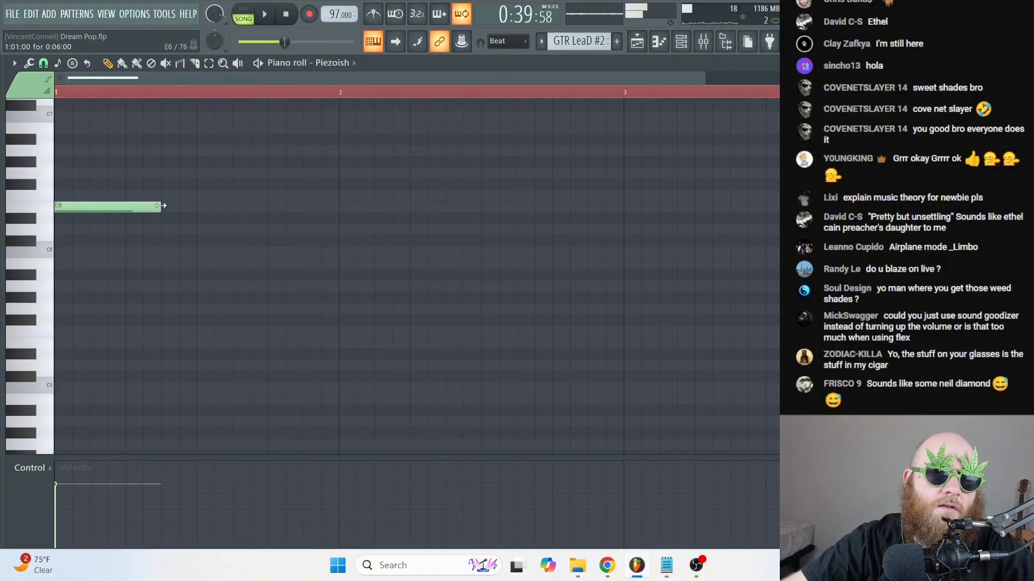
key(space)
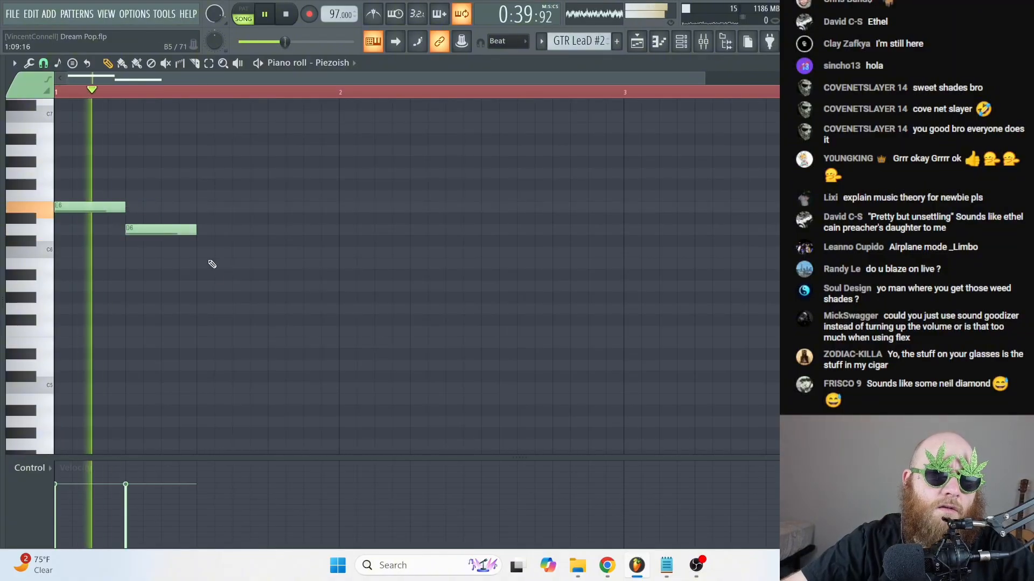
click(203, 252)
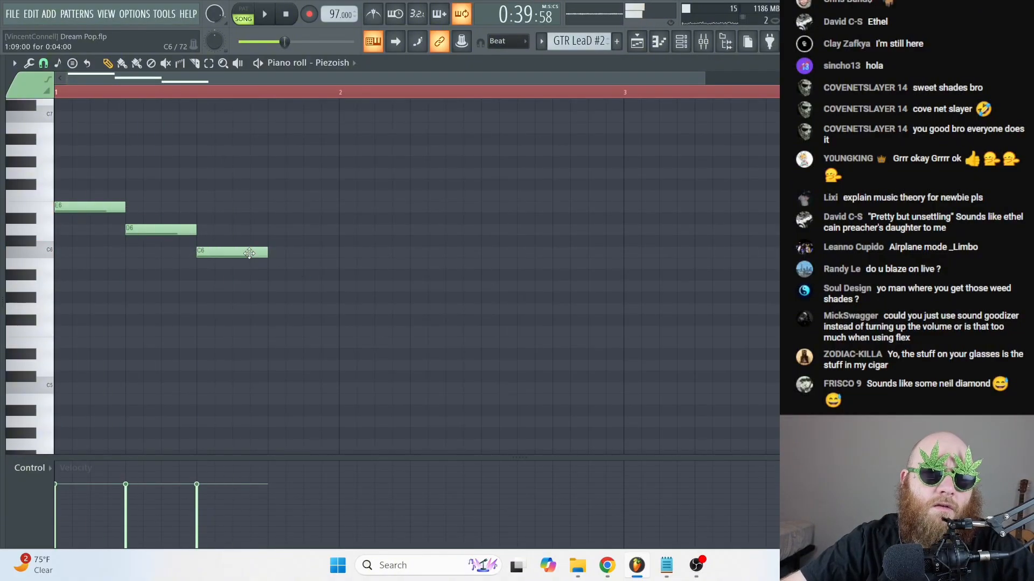
key(space)
click(273, 286)
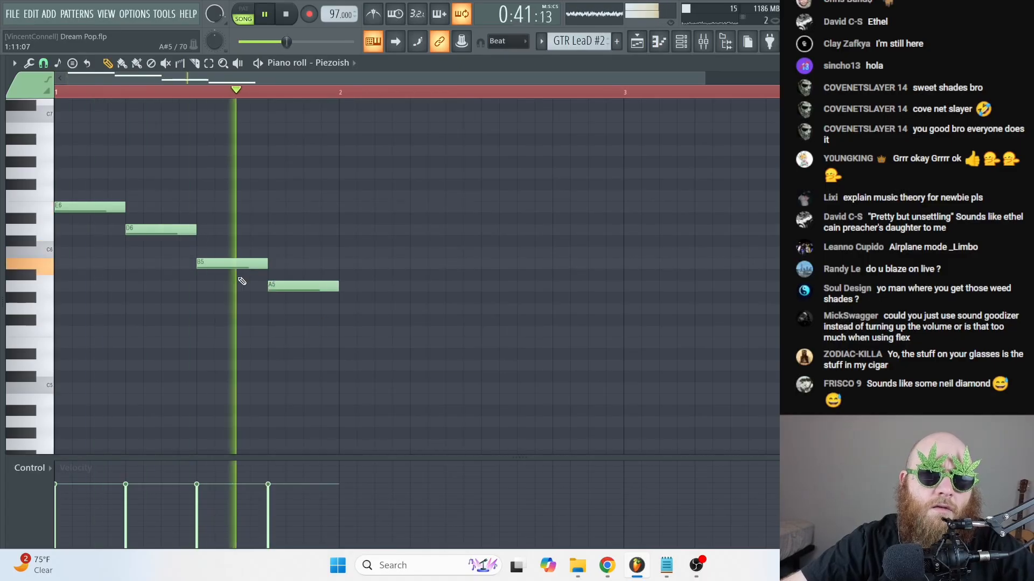
key(space)
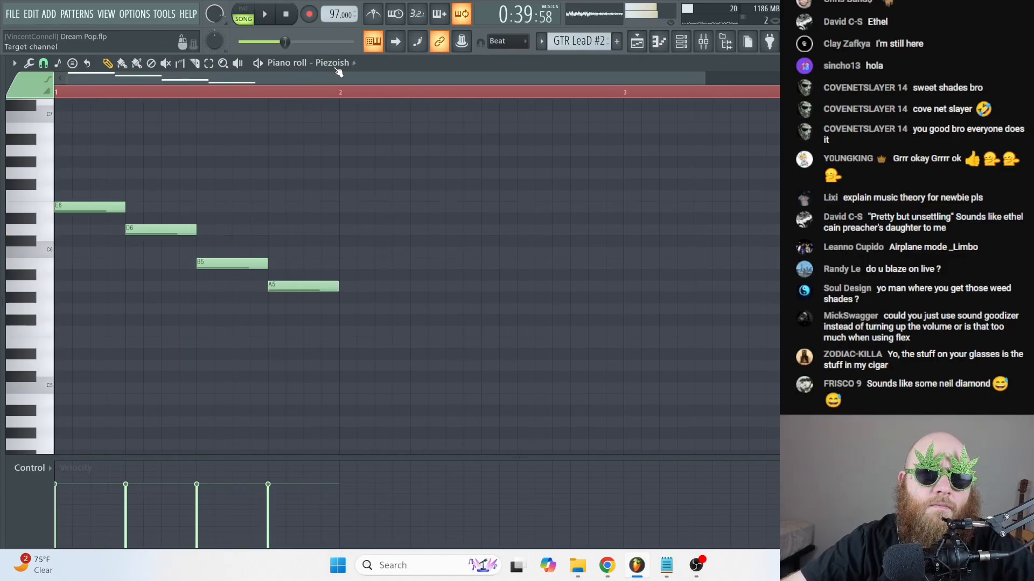
- With the metronome on, start the A5 note half a beat earlier and extend it to the end of bar 1
key(space)
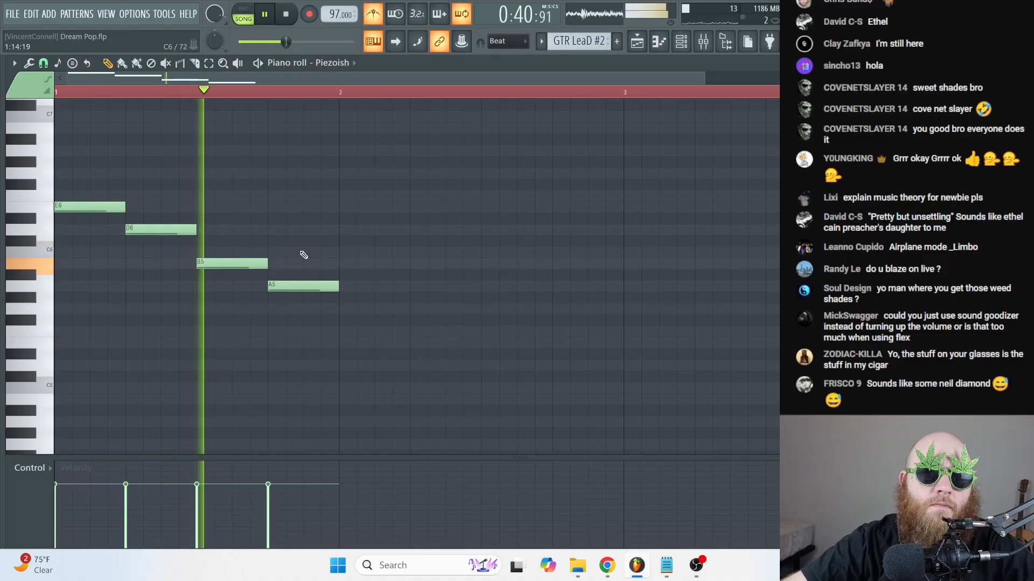
drag(334, 286, 297, 289)
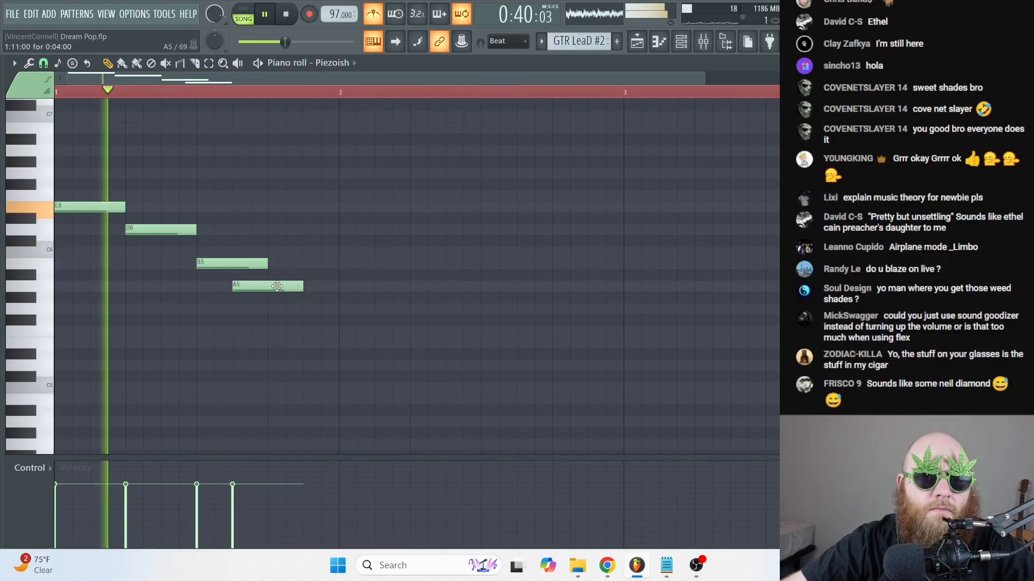
drag(303, 291, 334, 290)
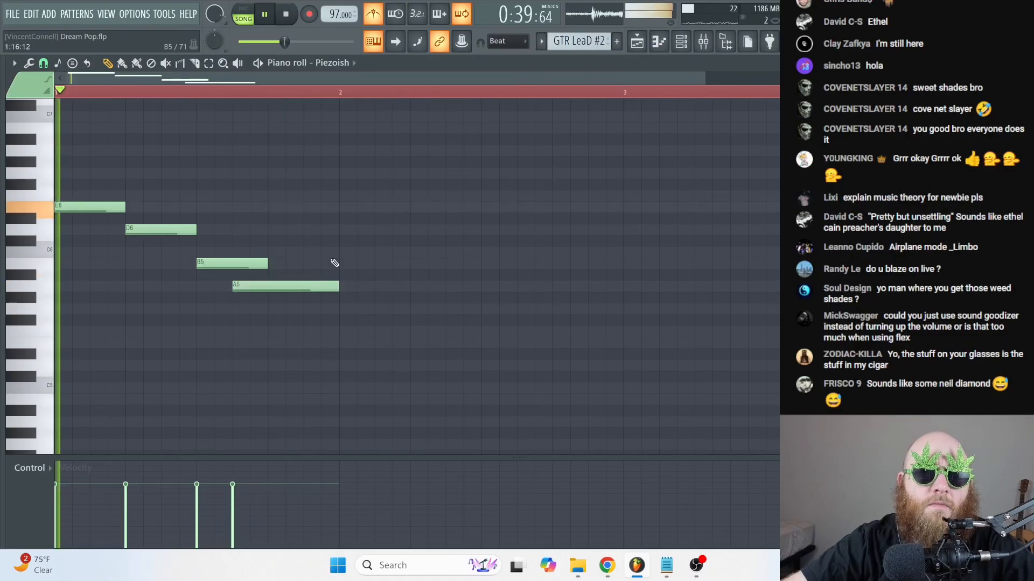
- Add a one-beat E6 starting half a beat before bar 2, followed directly by a one-beat D6
click(301, 209)
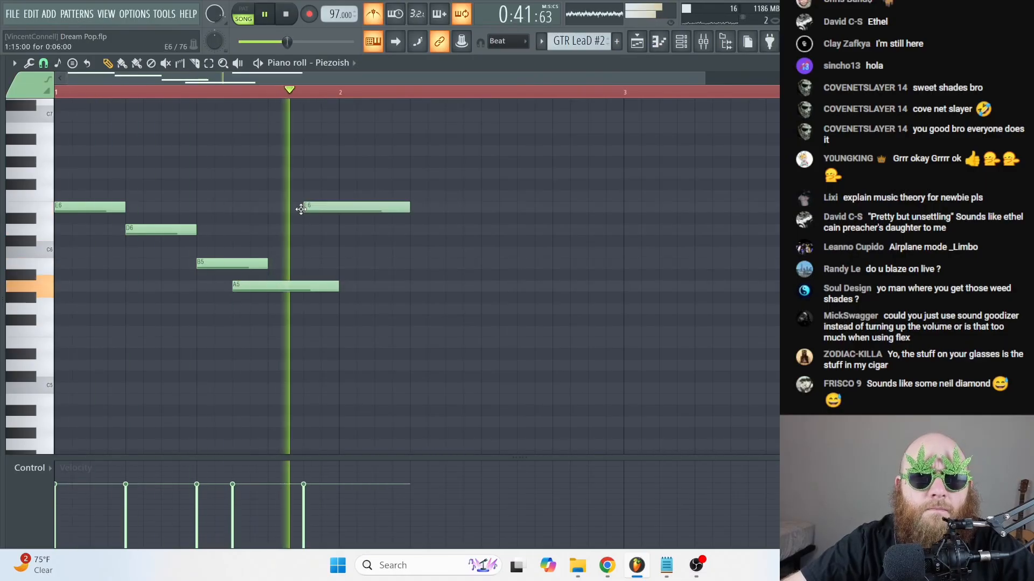
drag(411, 209, 375, 209)
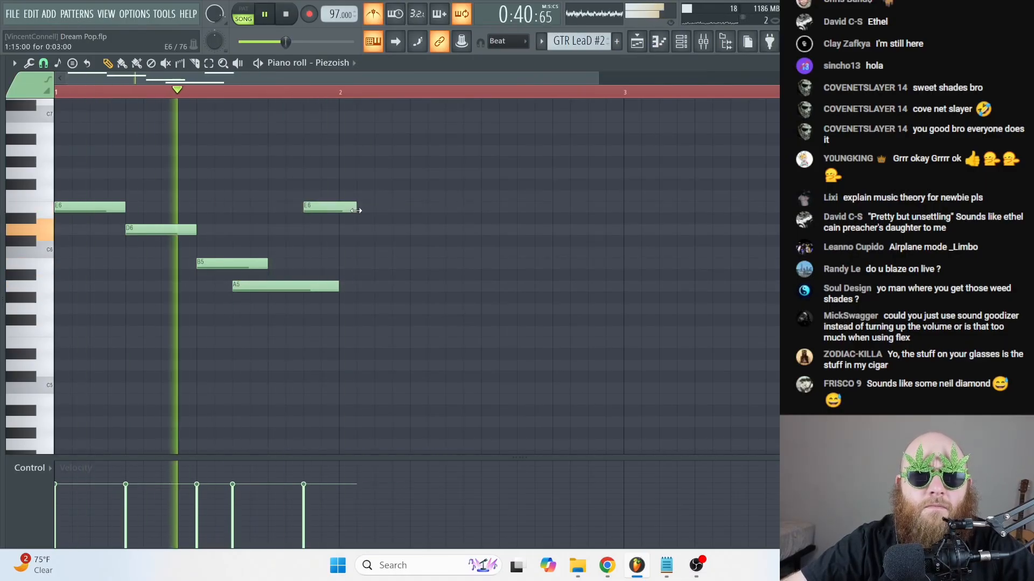
click(396, 230)
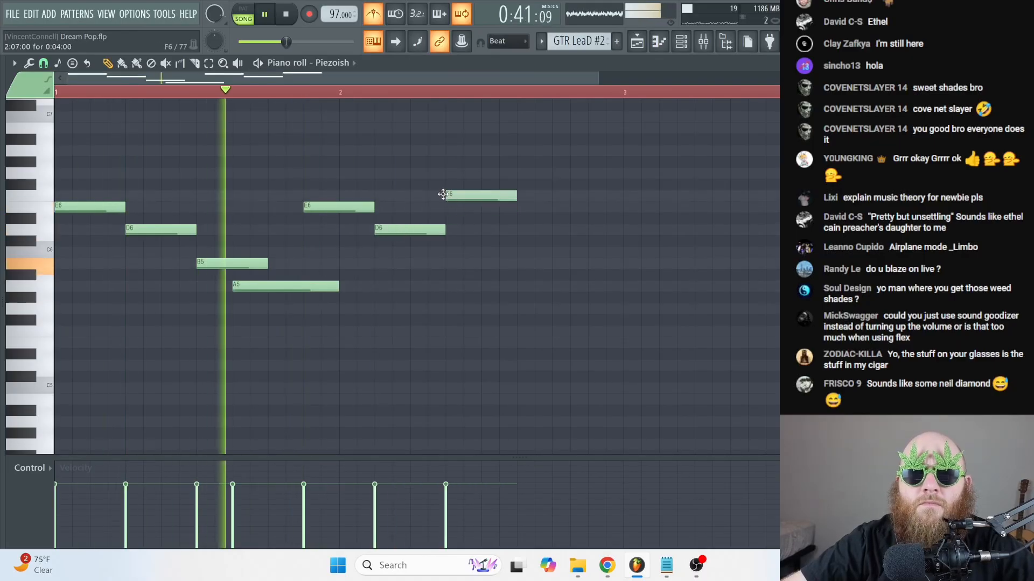
- Fill the rest of bar 2 with half-beat notes F#6, G6, D6, C6 and B5
key(space)
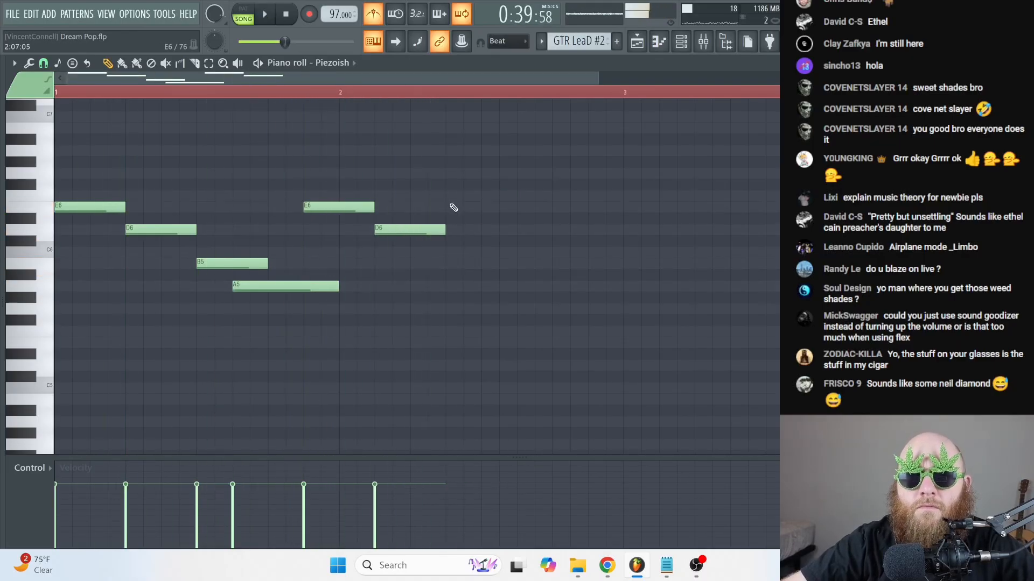
key(space)
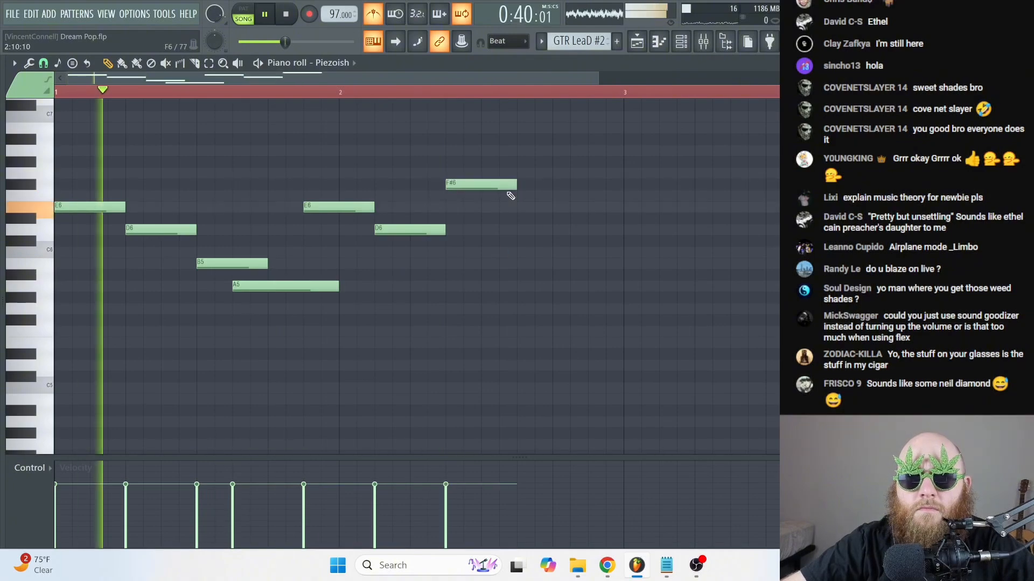
drag(514, 188, 481, 186)
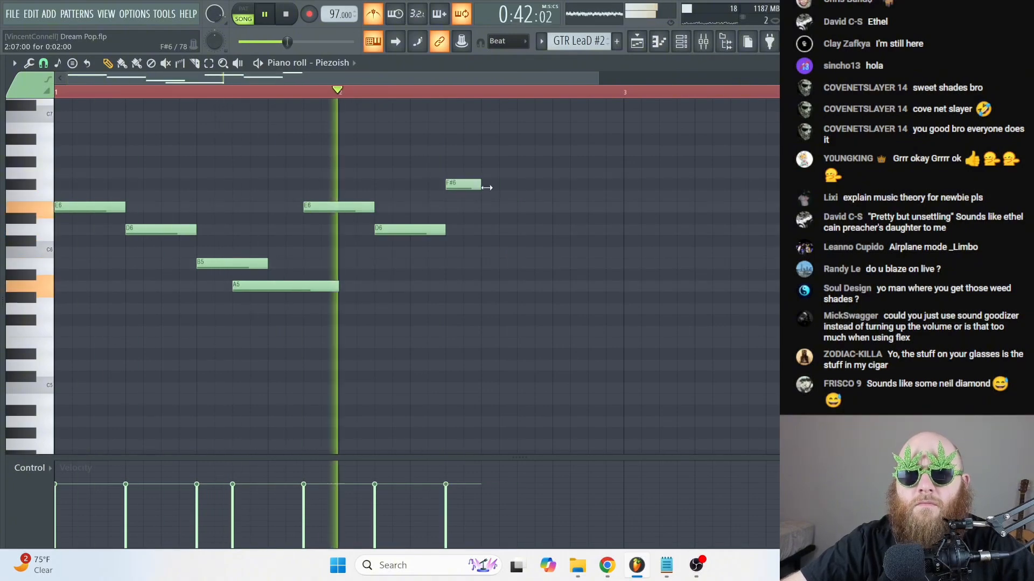
click(487, 173)
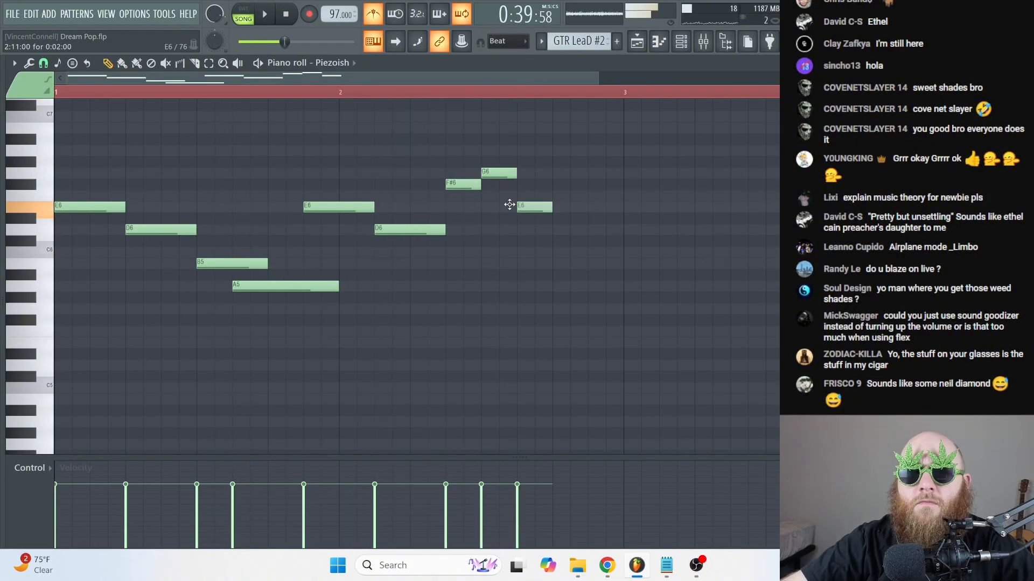
drag(525, 211, 526, 232)
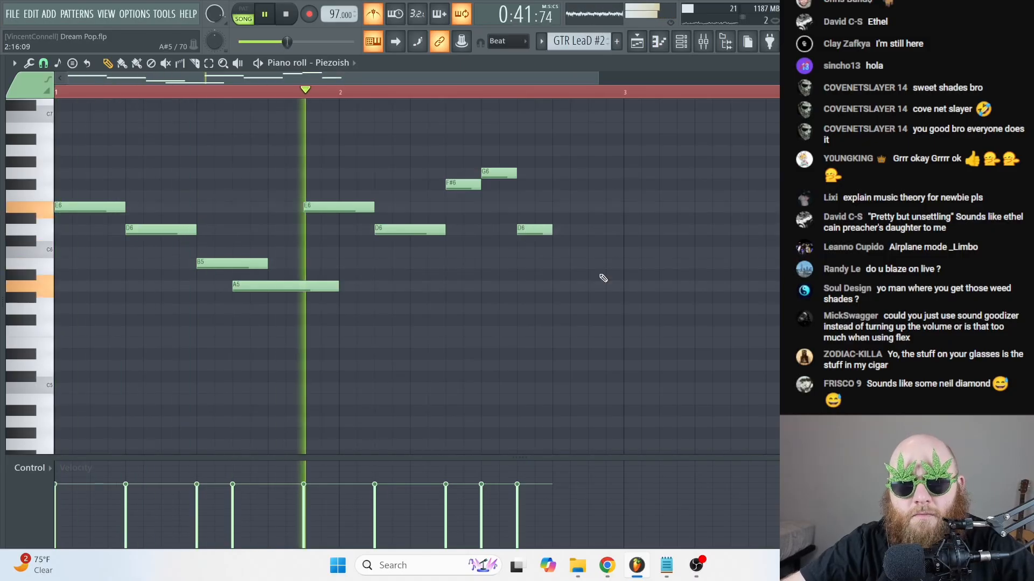
click(555, 252)
key(space)
key(space)
- Clear the time selection and duplicate the two-bar lead phrase into bars 3 and 4
ctrl+click(59, 94)
scroll(678, 218, up, 1)
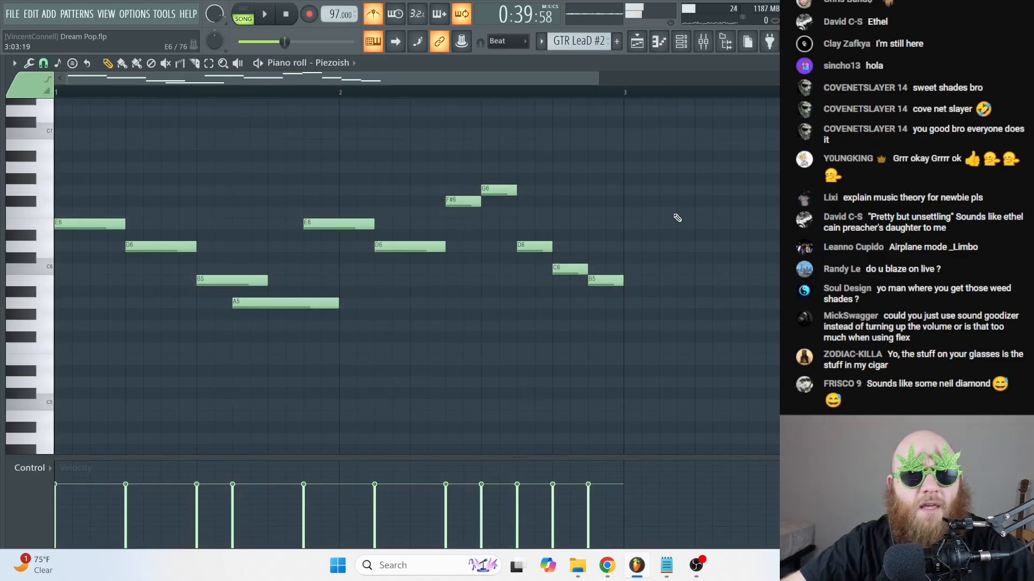
scroll(677, 218, up, 2)
scroll(692, 269, right, 3)
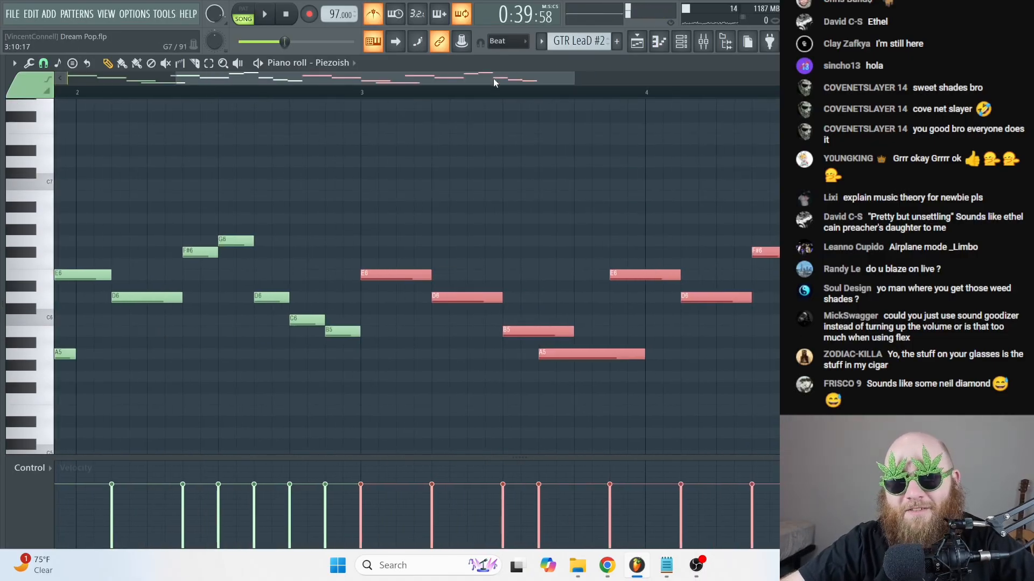
drag(493, 82, 310, 90)
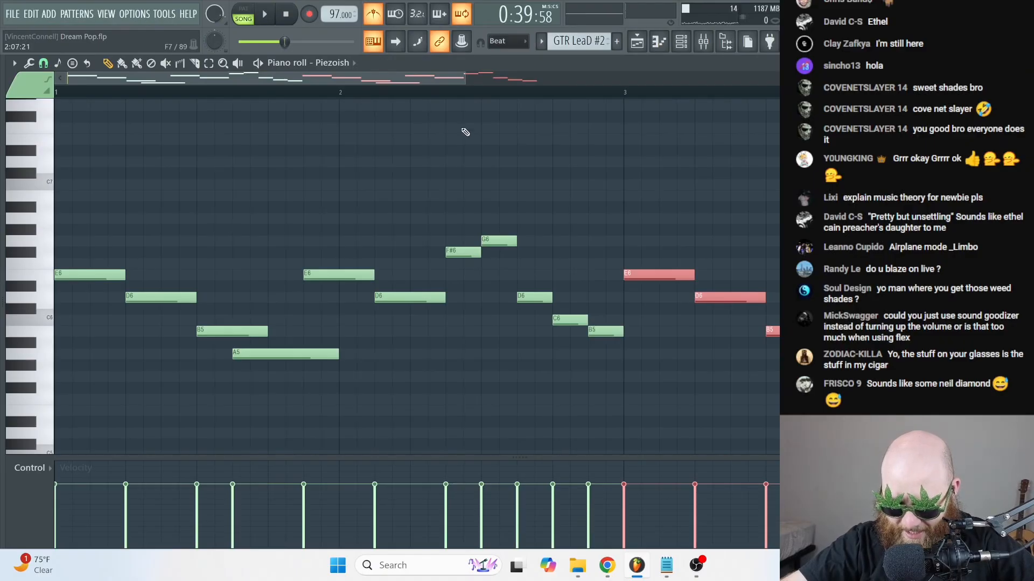
- Deselect the copied notes and play the four-bar lead melody against the chord progression
key(space)
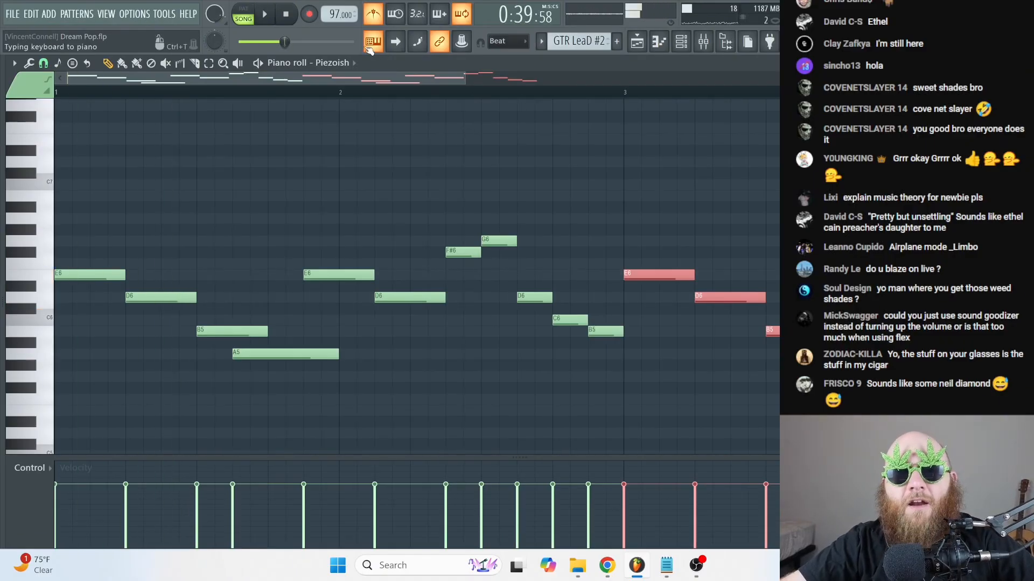
key(space)
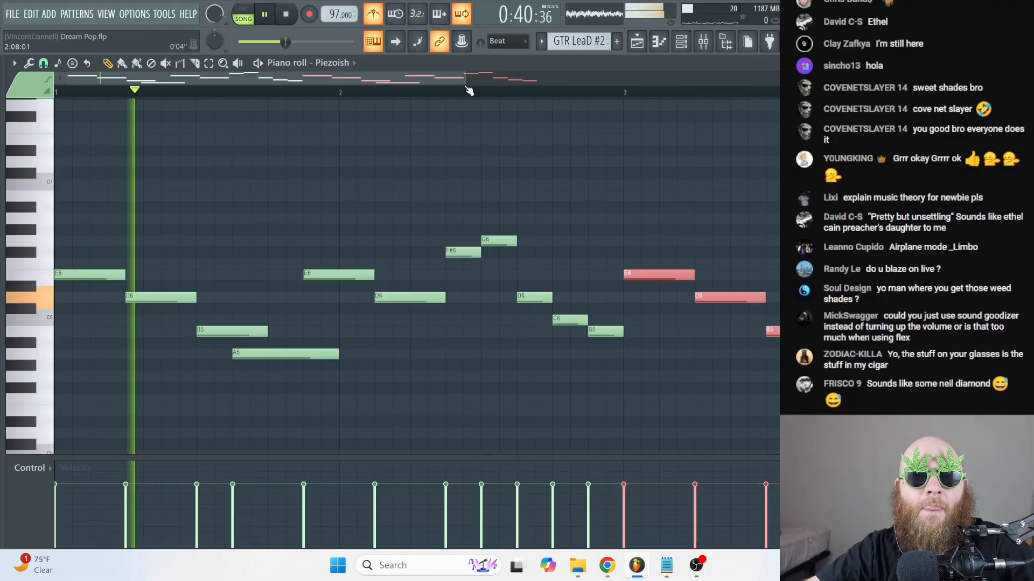
drag(466, 80, 700, 100)
key(ctrl+d)
click(325, 487)
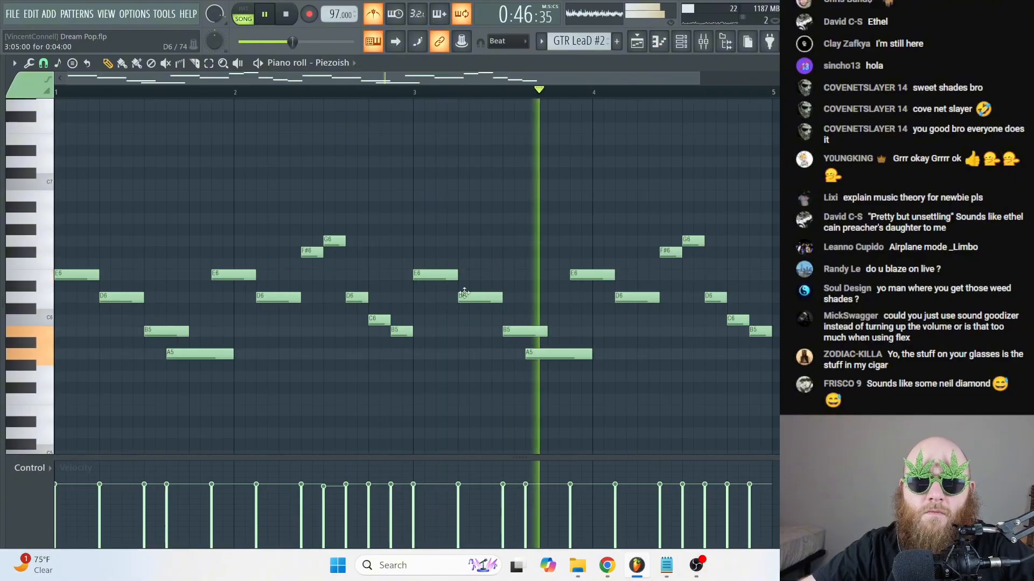
- Replace the opening E6 of bar 3 with a one-beat C6 and audition it from bar 3
key(space)
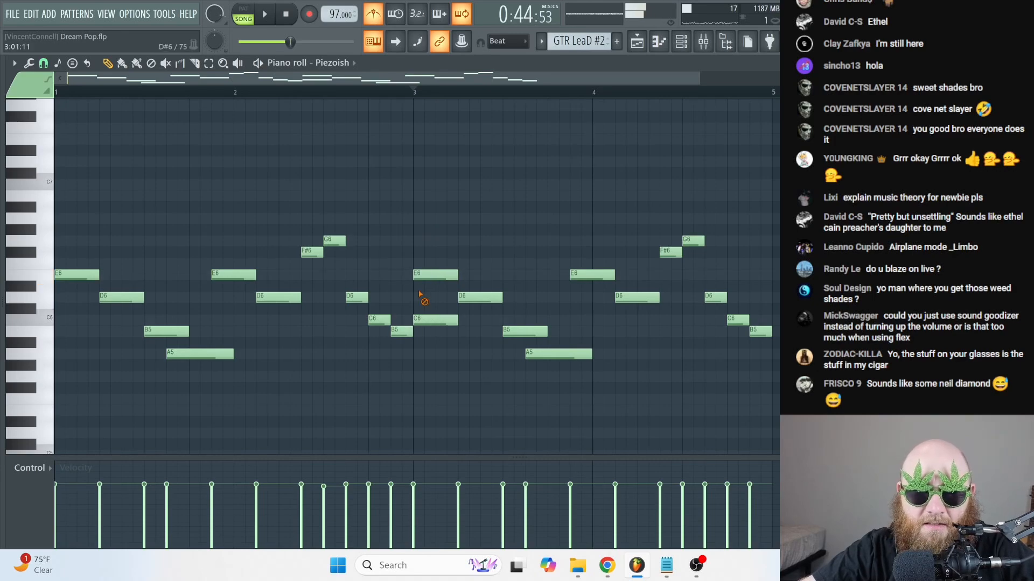
key(space)
key(space)
- Lower the last two notes of the descending run in bar 3 to A5 and G5
drag(577, 376, 520, 332)
key(shift+Down)
key(shift+Down)
key(space)
right_click(545, 331)
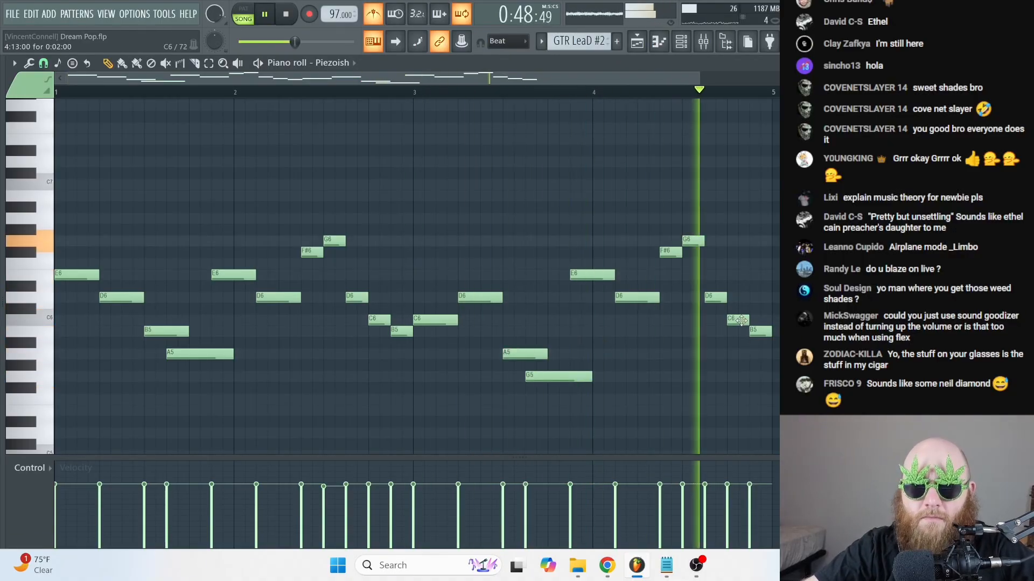
- Lower the final two notes of bar 4 to A5 and G5 and play the ending from bar 3
drag(778, 358, 742, 319)
key(space)
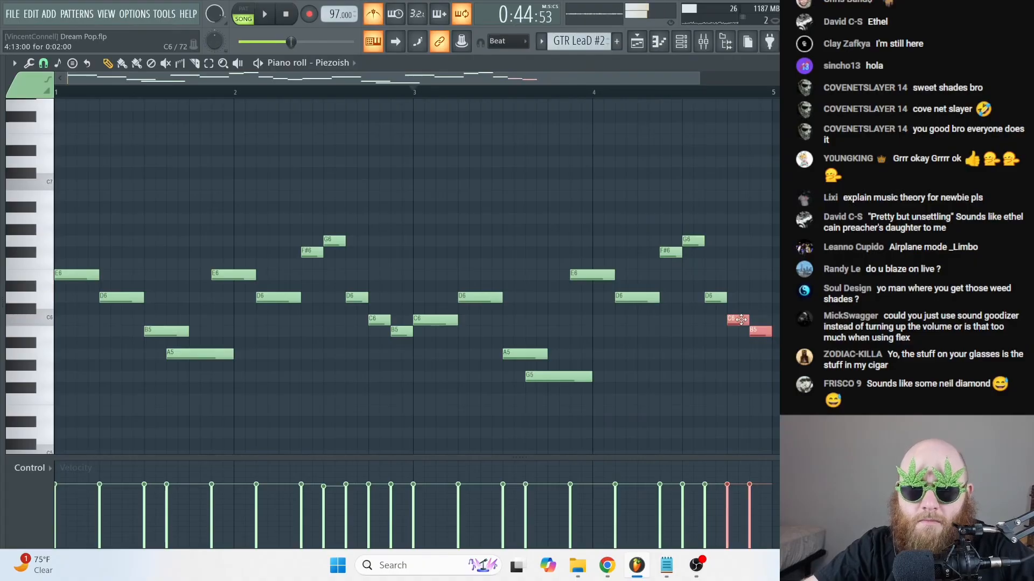
key(Down)
key(Down)
key(Down)
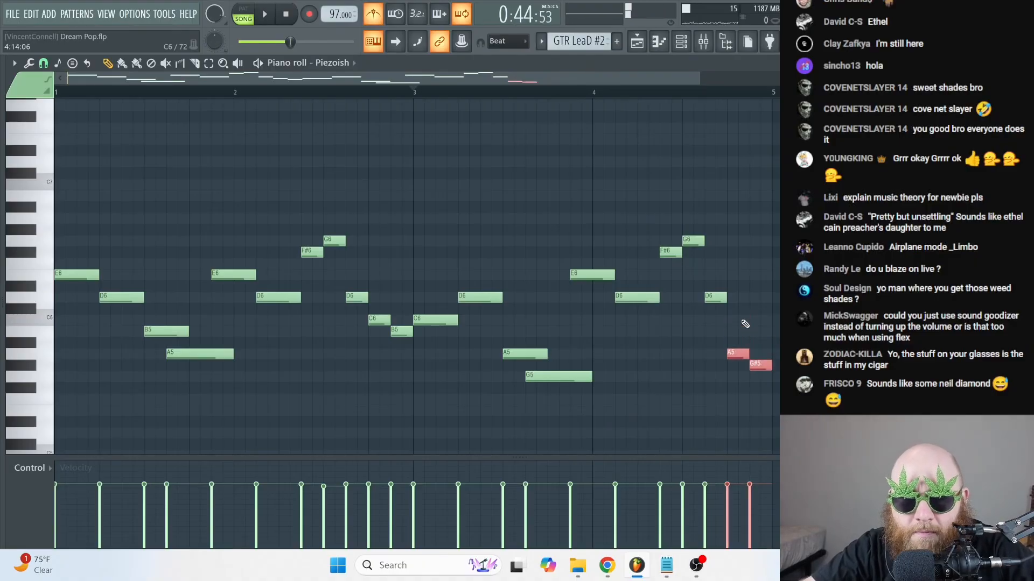
drag(761, 317, 768, 372)
key(shift+Down)
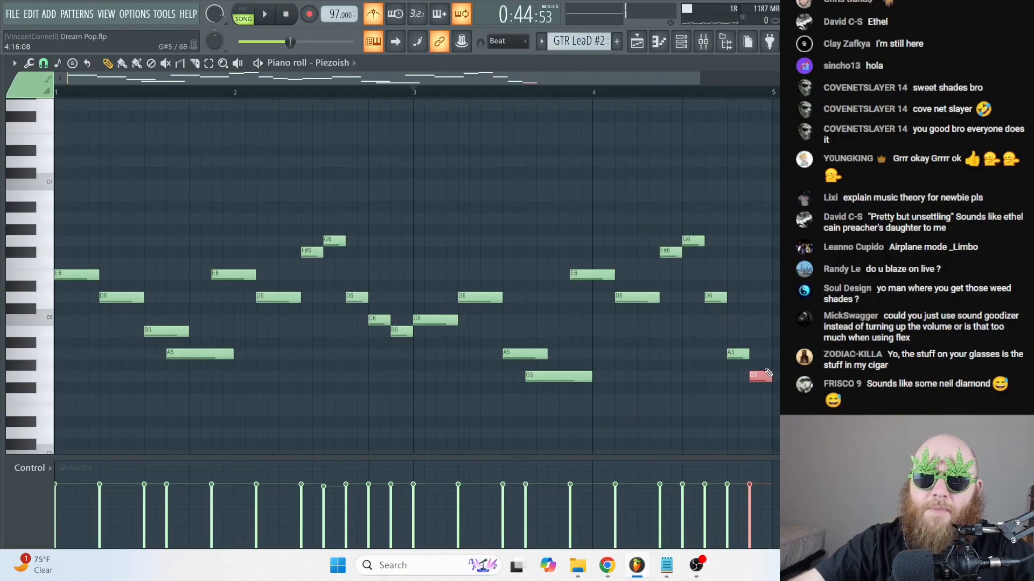
key(space)
click(856, 309)
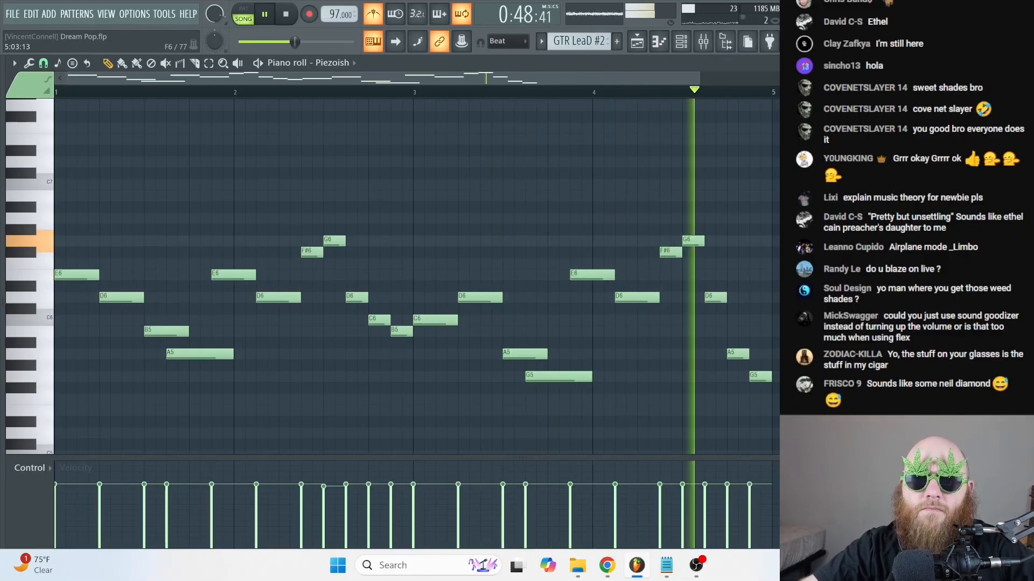
- Stop playback and duplicate the GTR LeaD #2 clip on Track 8 to bar 21 of the arrangement
key(space)
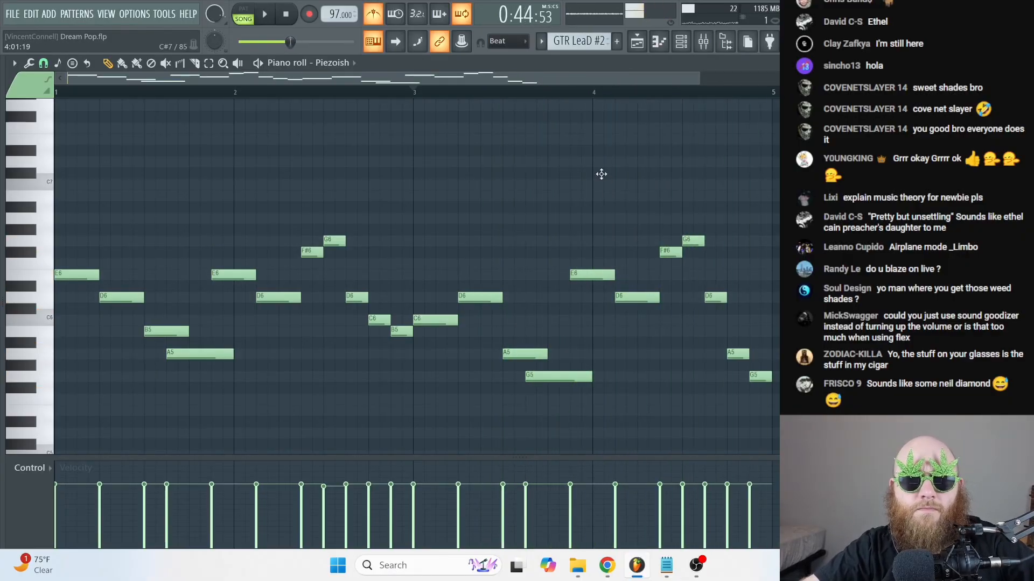
key(F5)
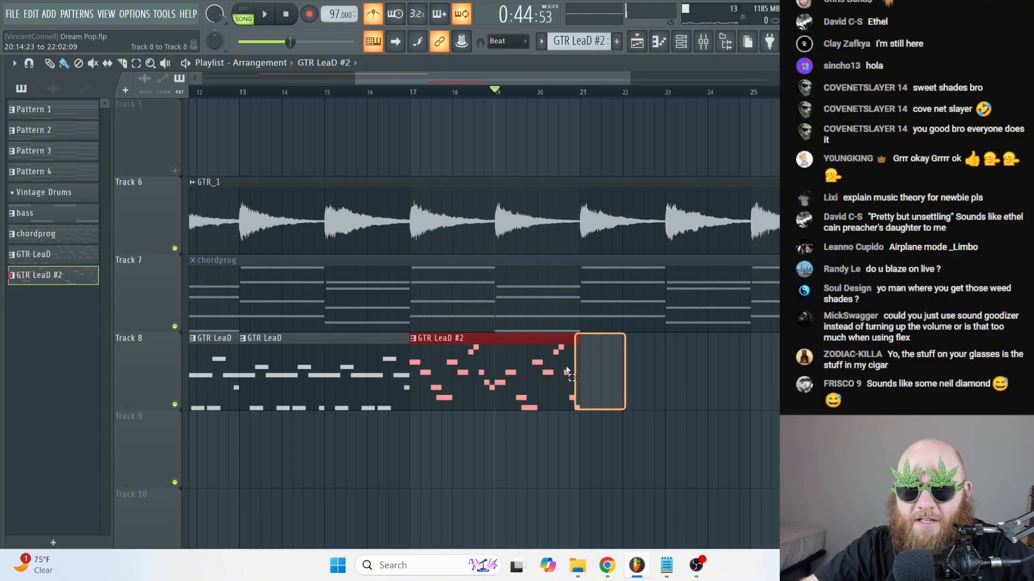
key(ctrl+b)
drag(550, 81, 200, 100)
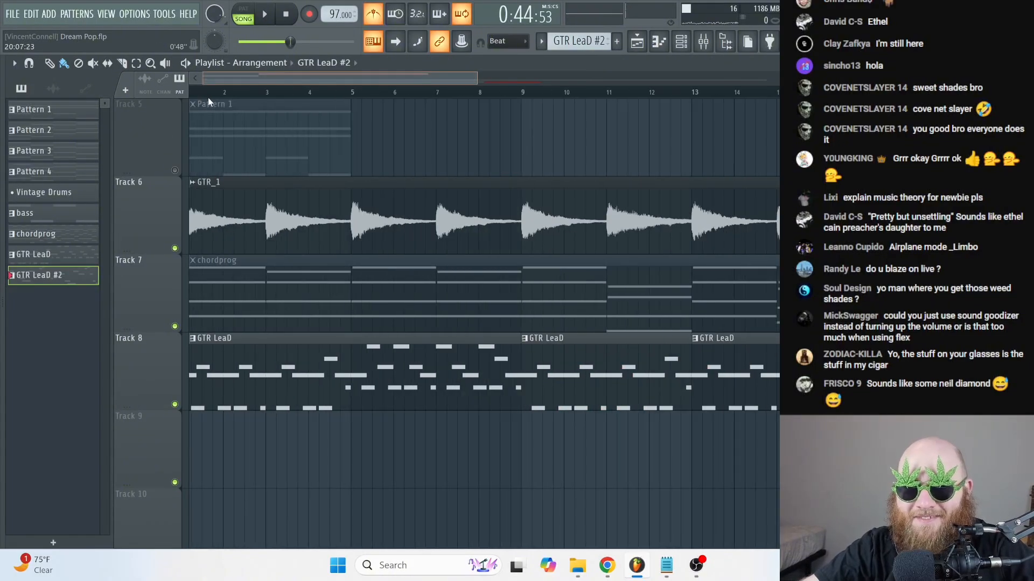
drag(477, 78, 711, 79)
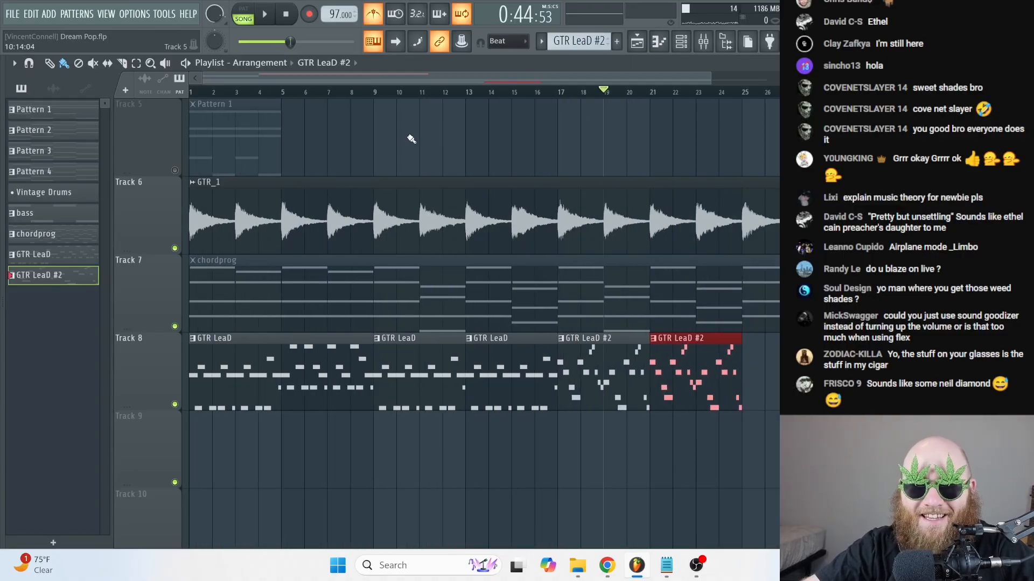
- Return the song position to bar 1 and duplicate both GTR LeaD #2 clips to start at bar 25
click(193, 96)
click(192, 98)
drag(767, 372, 603, 385)
key(ctrl+b)
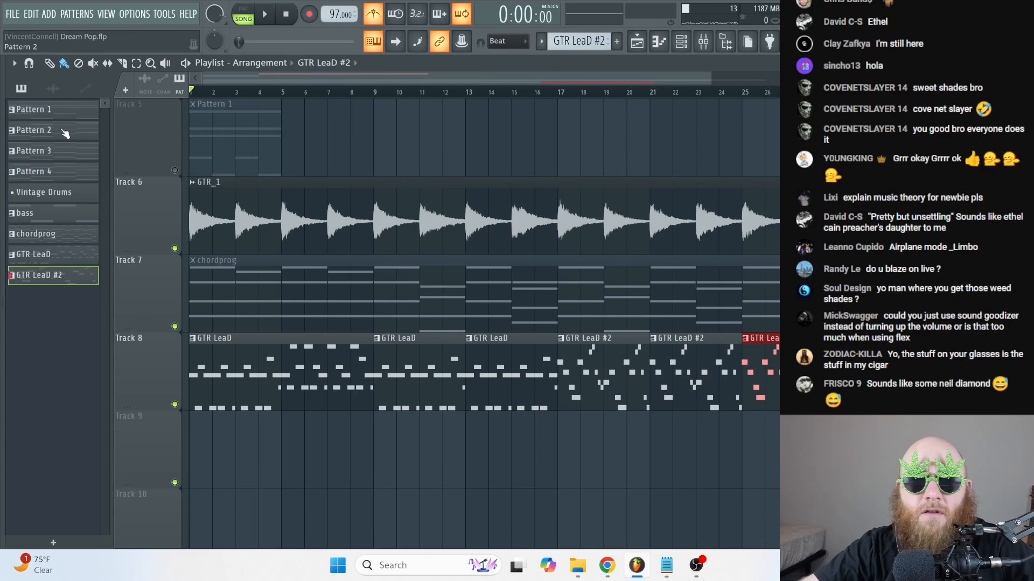
- Select the whole arrangement and arm the Dark Star Overdriven mixer track for disk recording, keeping the suggested WAV file name
key(ctrl+a)
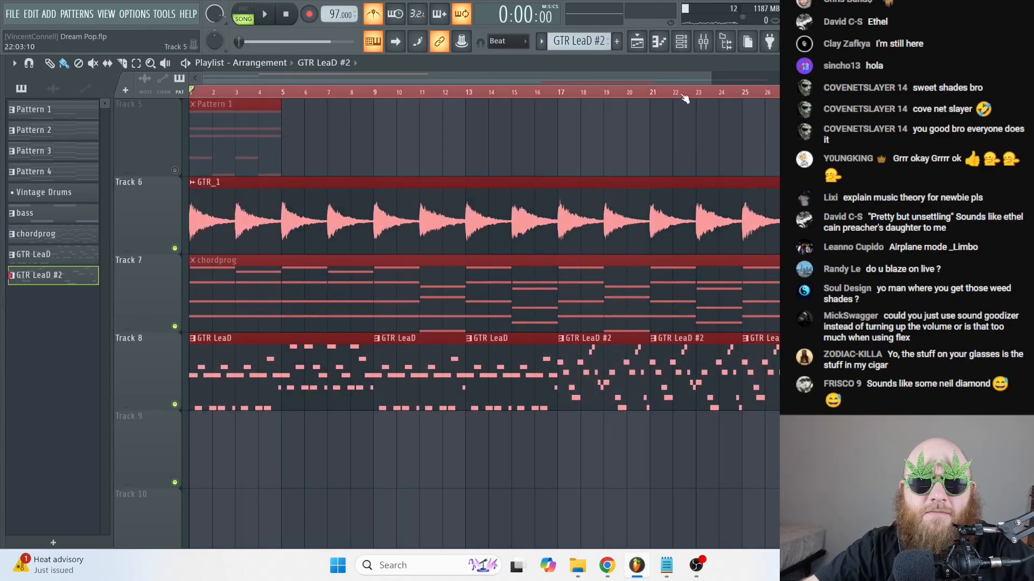
click(703, 42)
key(space)
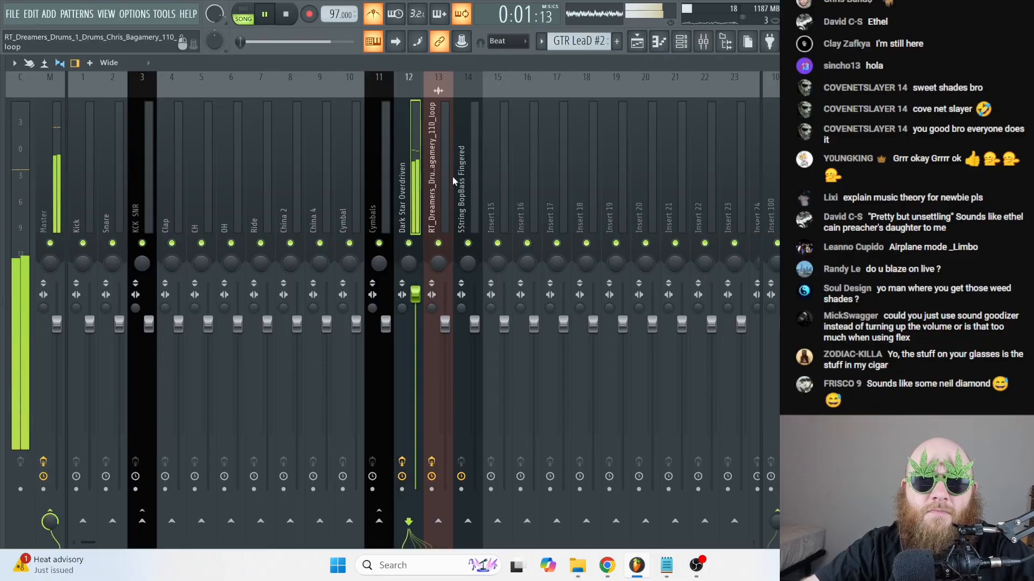
key(space)
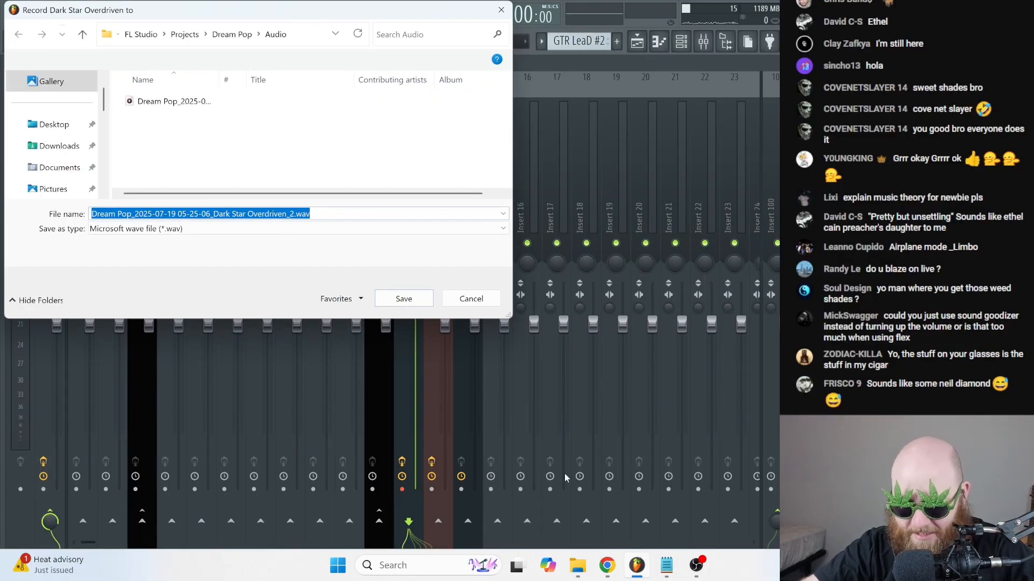
click(411, 303)
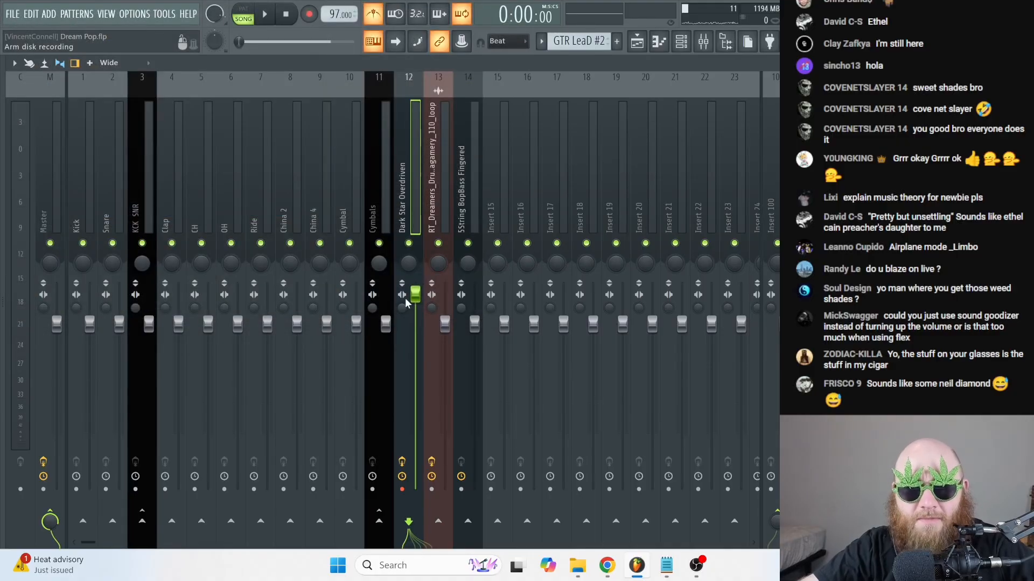
- Render the armed mixer track as a 24Bit int WAV and close the plugin windows to return to the arrangement
click(453, 247)
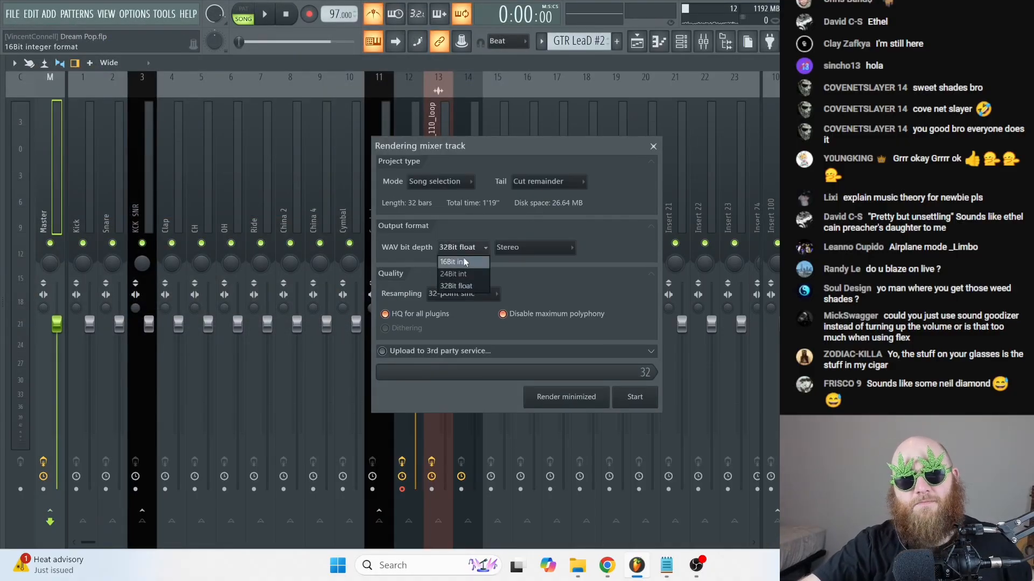
click(473, 269)
click(634, 396)
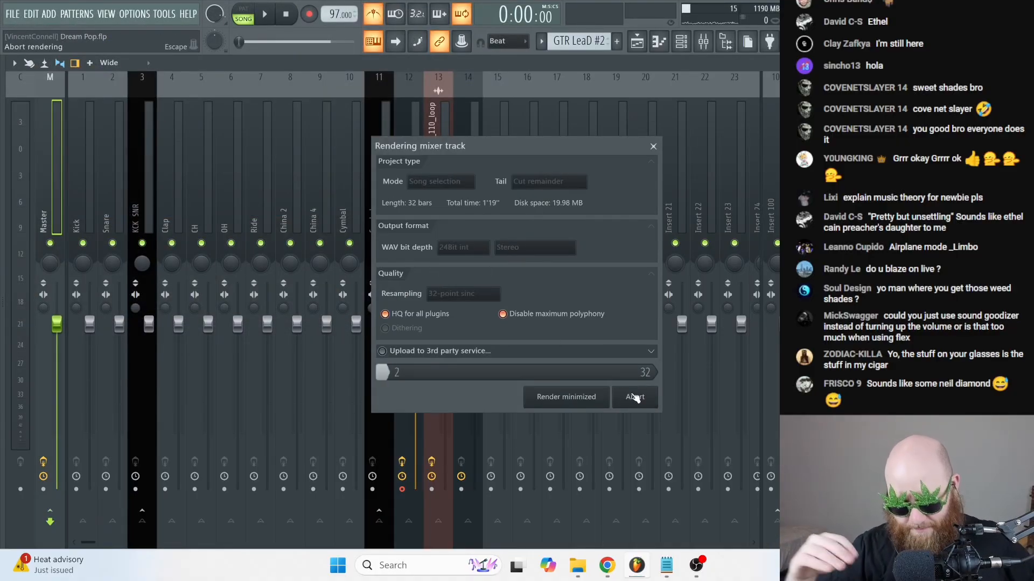
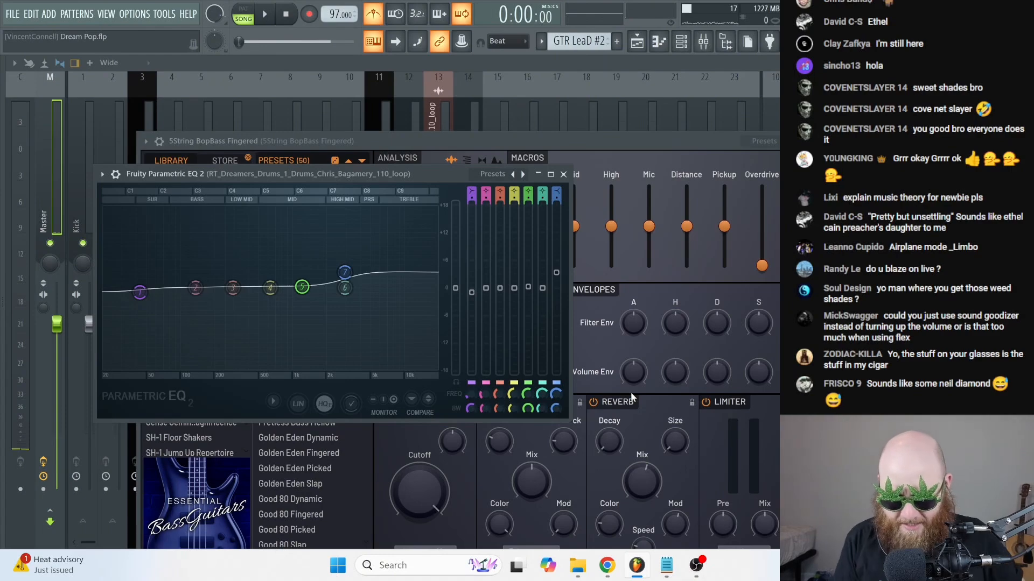
key(Escape)
key(Escape)
key(Escape)
key(Escape)
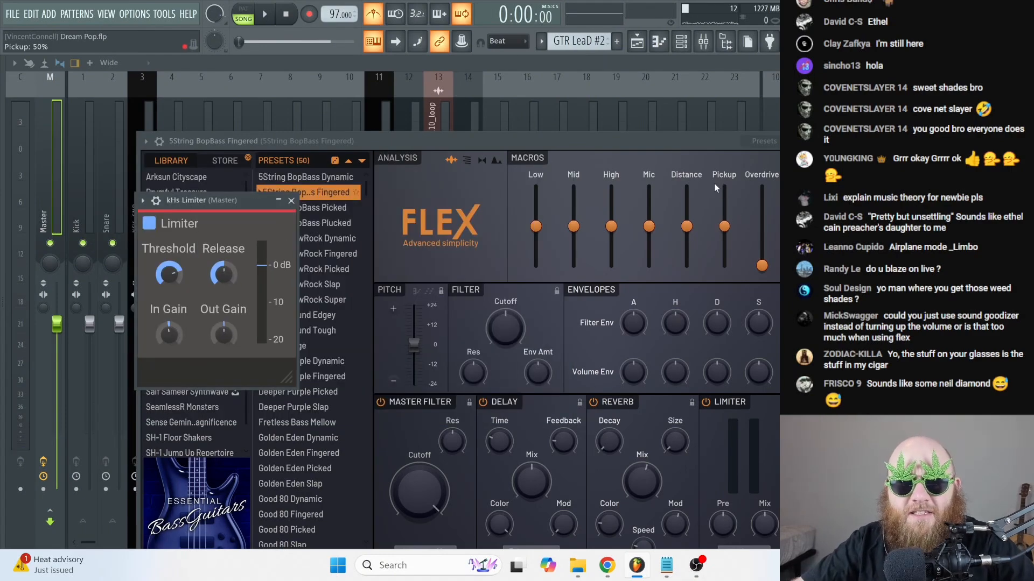
key(Escape)
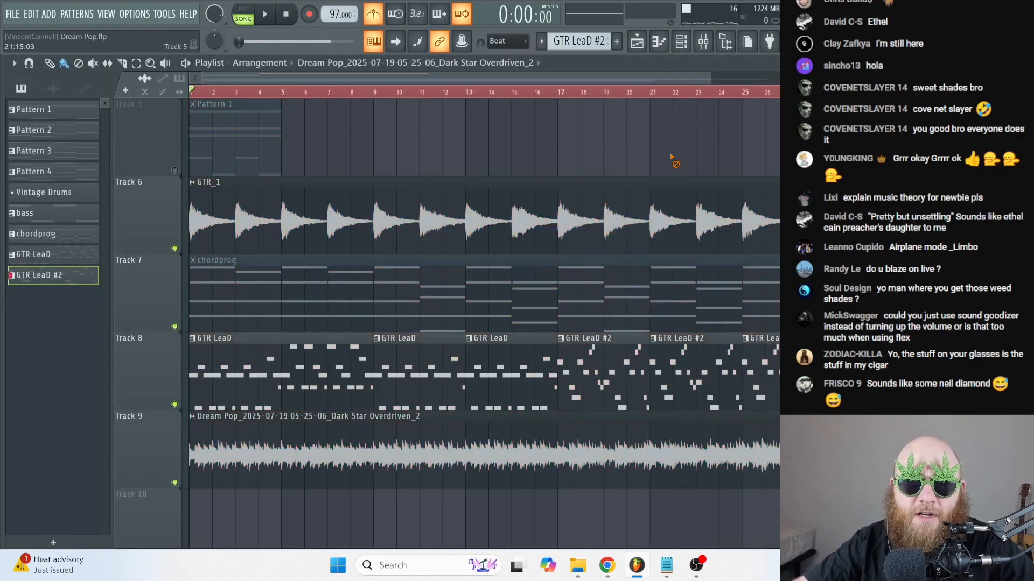
- Rename the rendered audio clip on Track 9 as GTR LD 2
scroll(538, 247, down, 1)
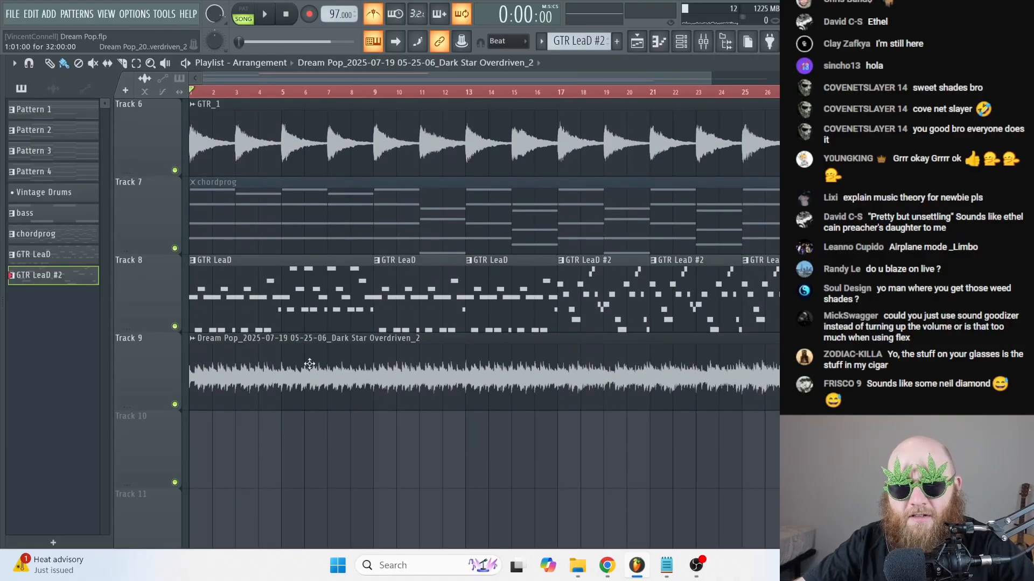
click(206, 345)
click(196, 340)
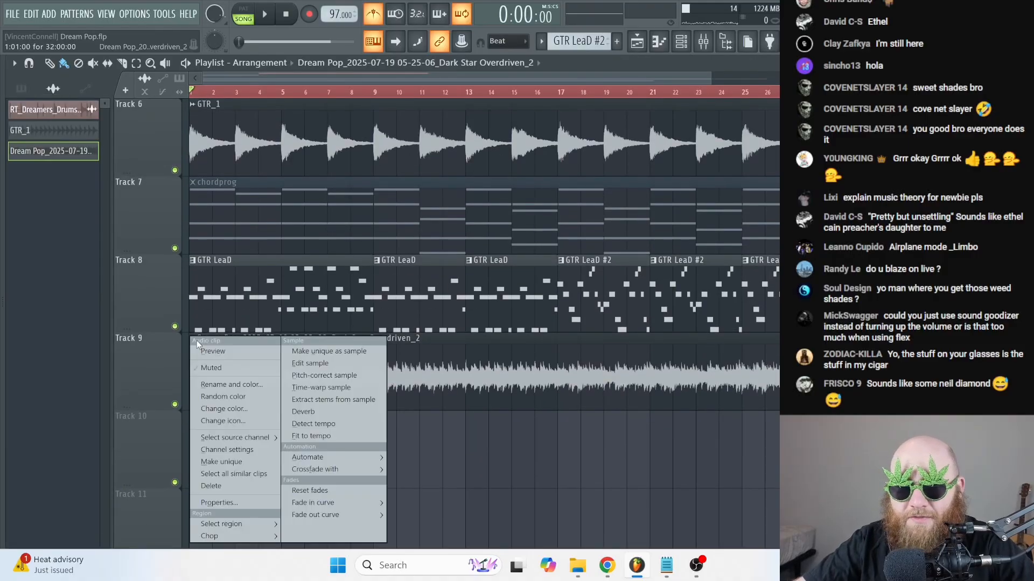
click(240, 390)
text(Fd)
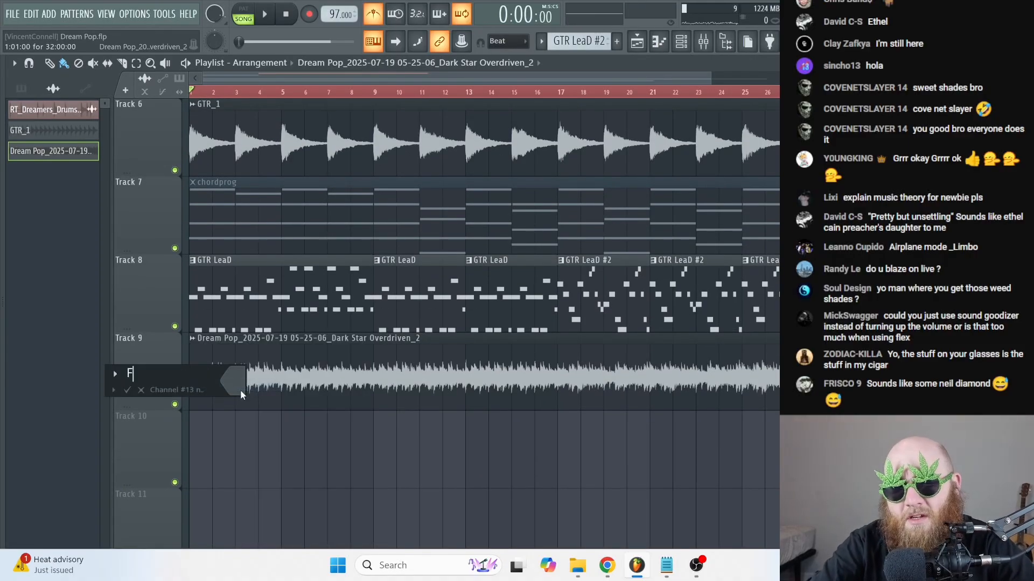
key(BackSpace)
key(BackSpace)
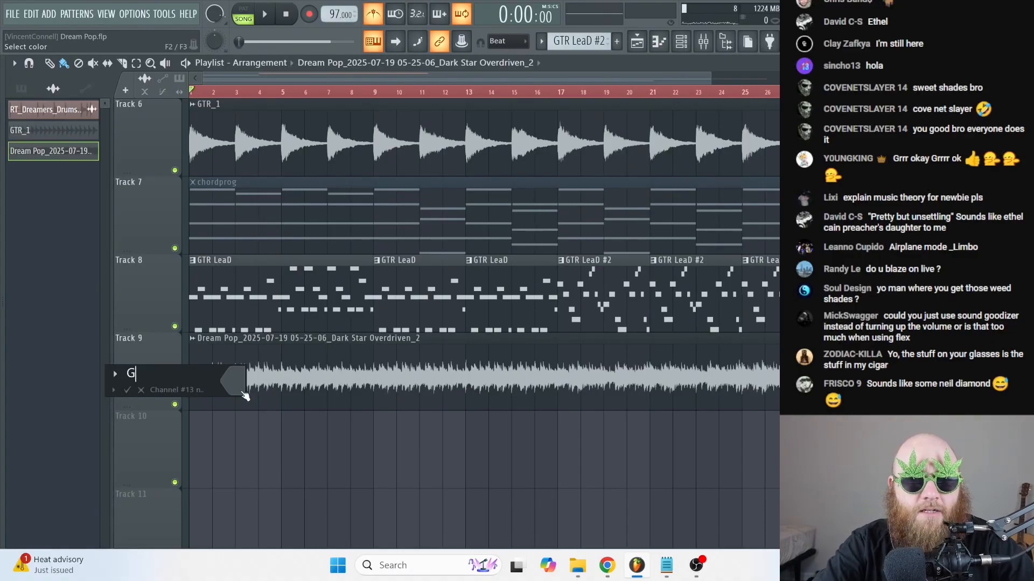
key(Return)
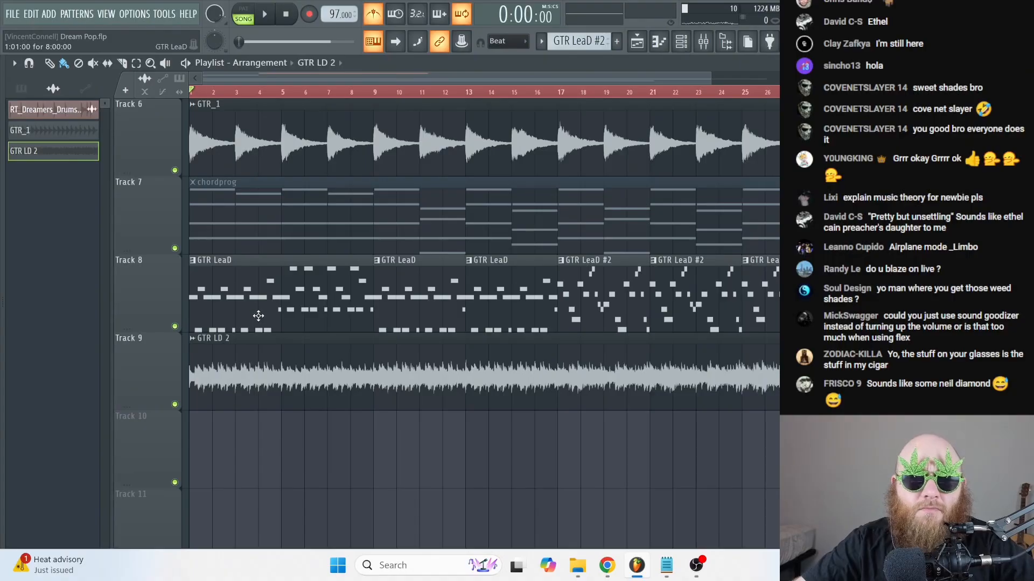
scroll(259, 316, up, 1)
right_click(288, 372)
right_click(409, 376)
right_click(531, 375)
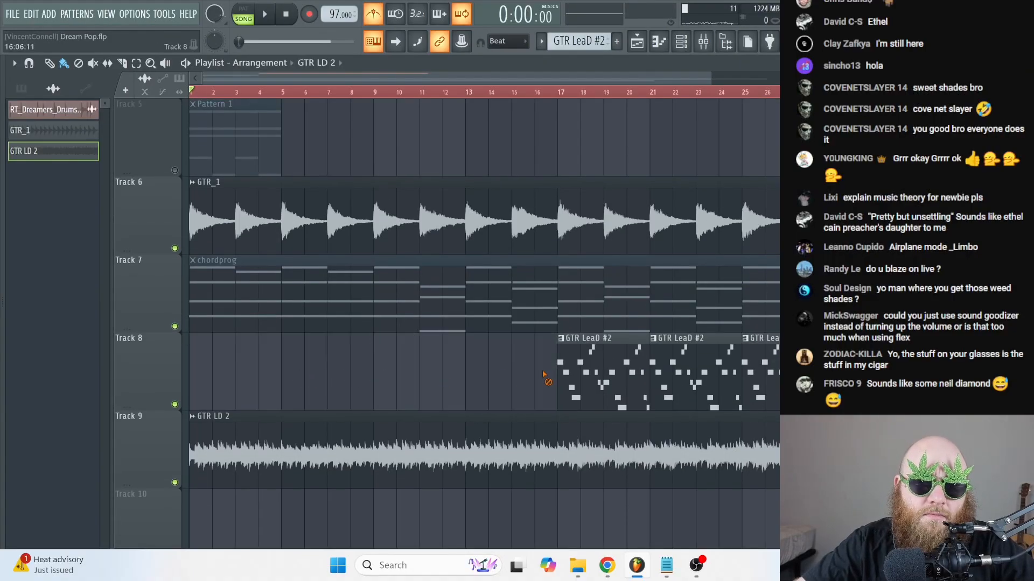
right_click(638, 371)
key(ctrl+z)
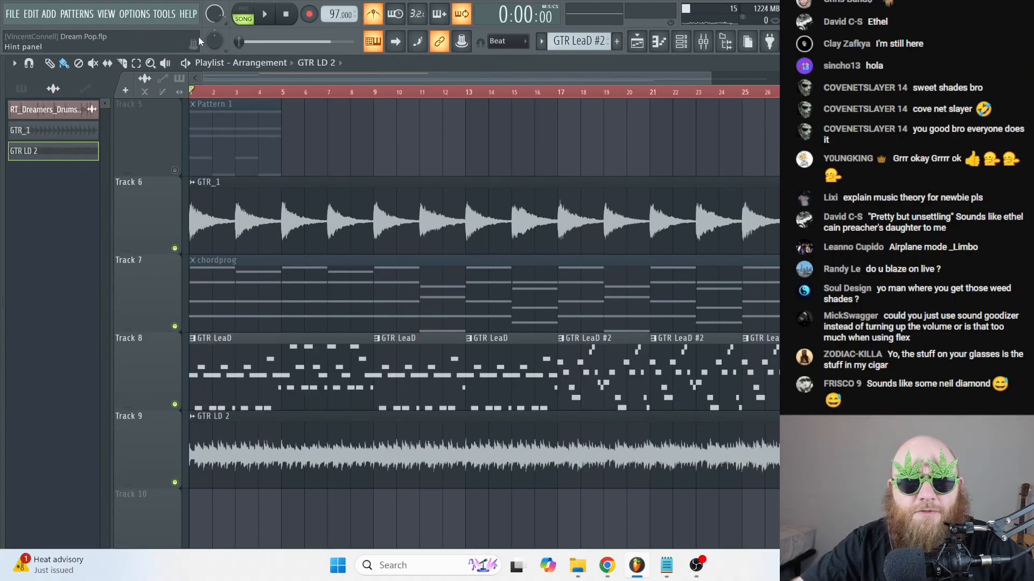
- Mute all the GTR LeaD and GTR LeaD #2 clips on Track 8 and unmute the chordprog clip on Track 7
drag(312, 371, 759, 374)
key(b)
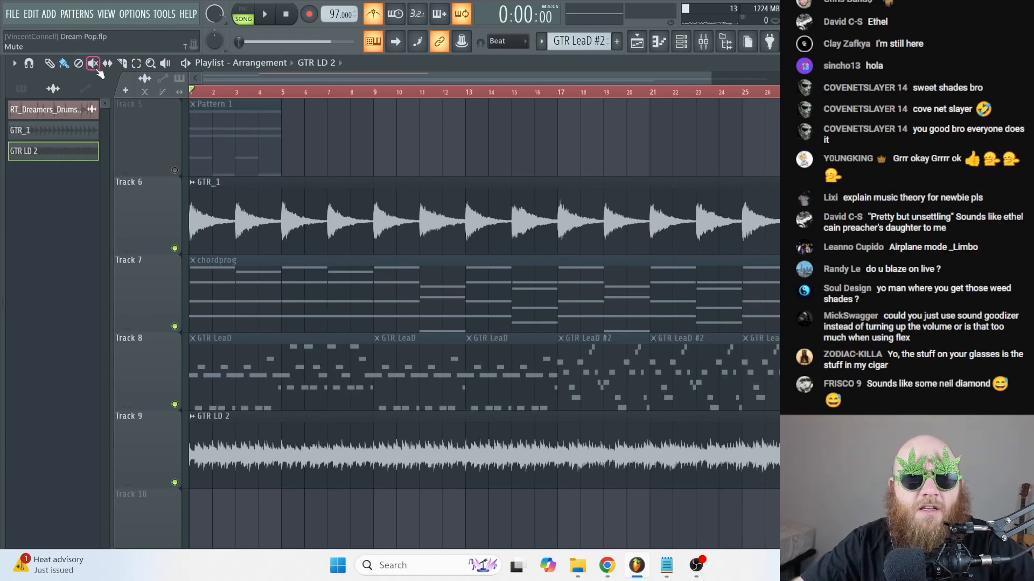
double_click(242, 302)
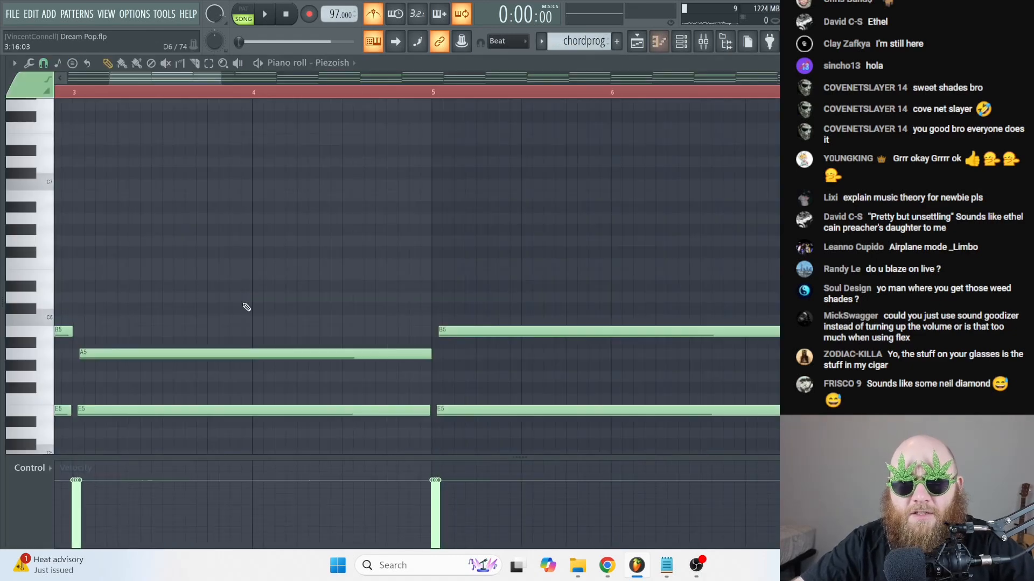
click(1025, 63)
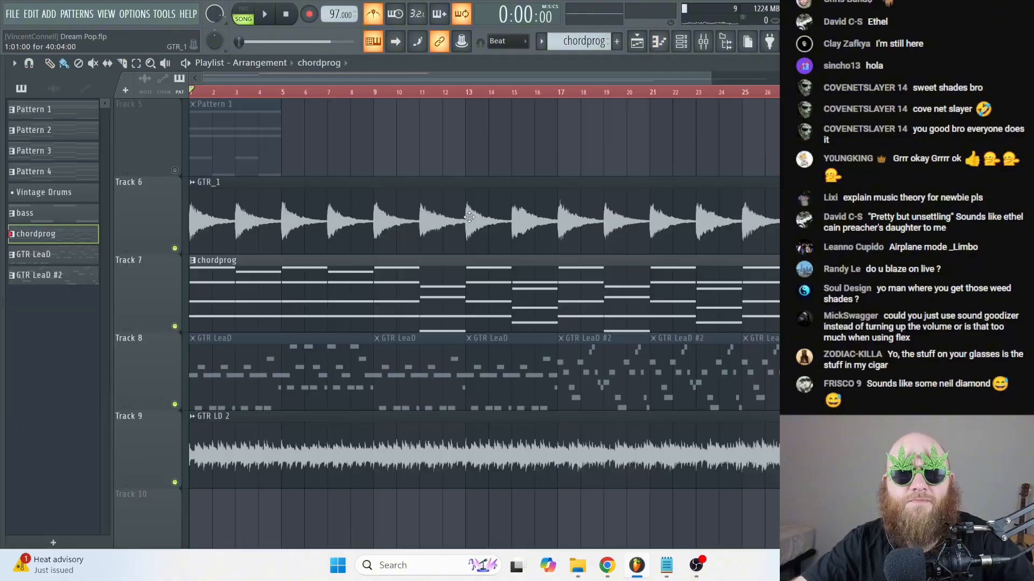
- Replace the Piezoish sound with the Cheerful preset from the Saif Sameer Synthwave library in FLEX
click(679, 43)
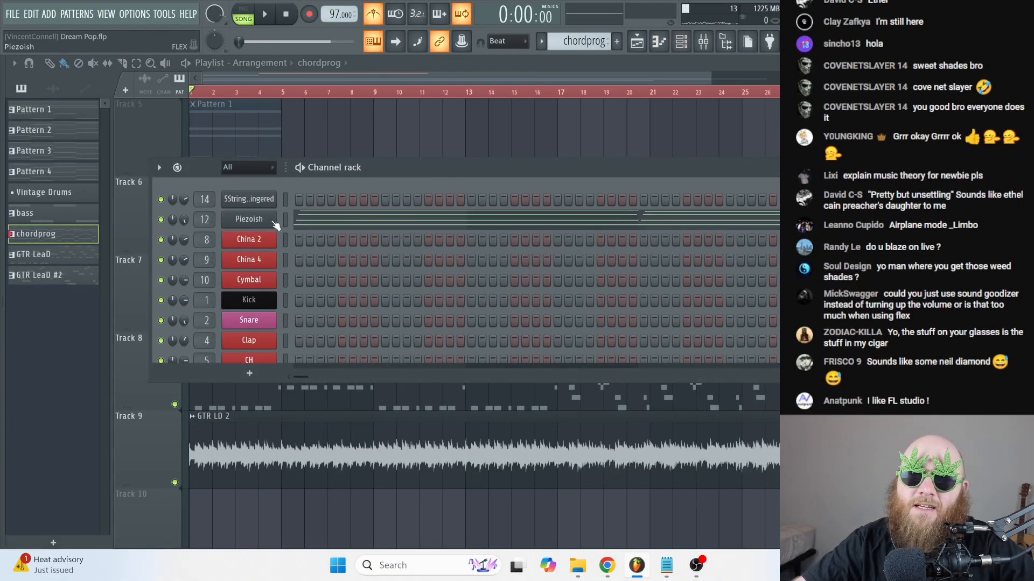
click(268, 225)
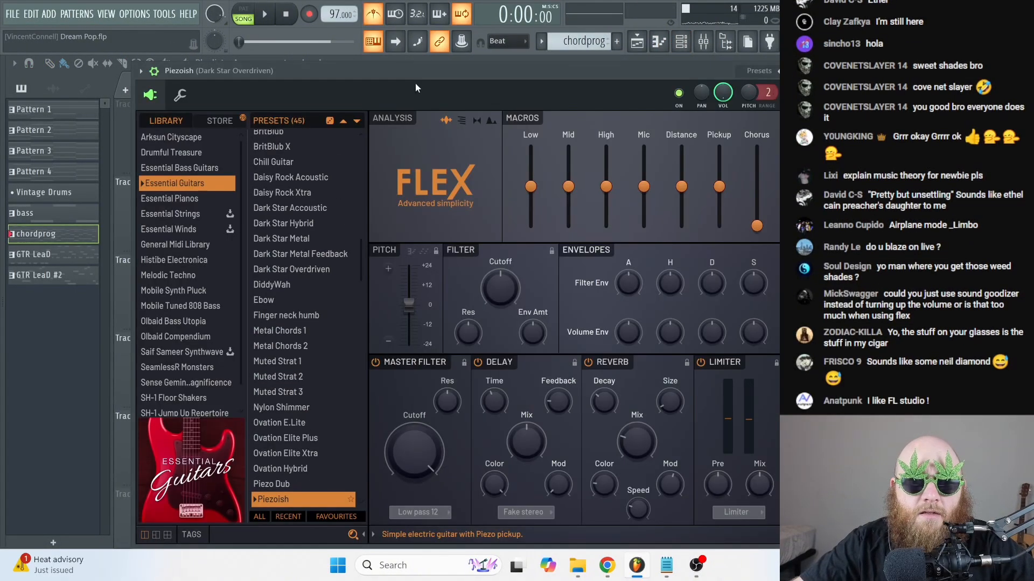
drag(407, 79, 457, 90)
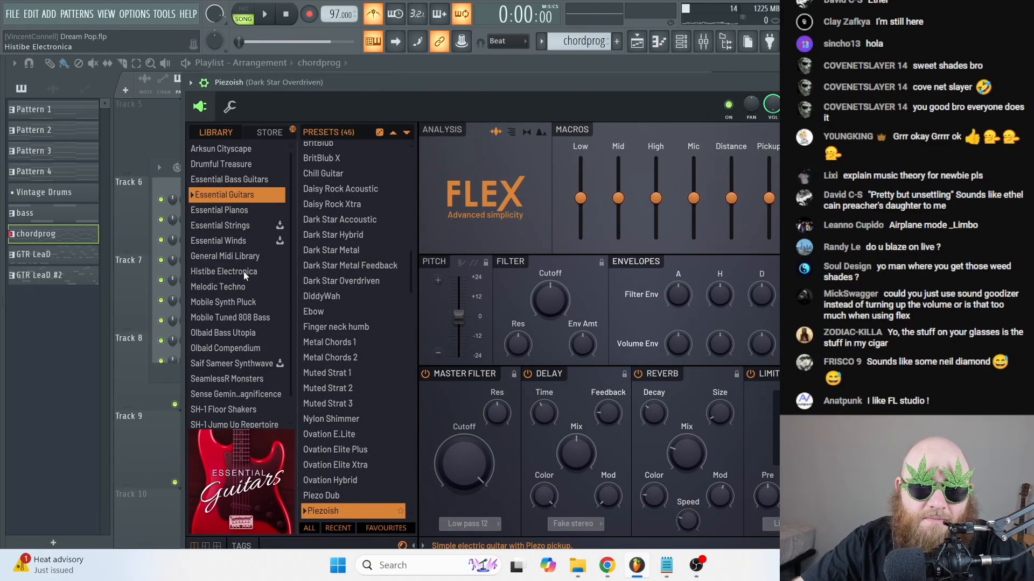
click(251, 366)
scroll(357, 369, down, 3)
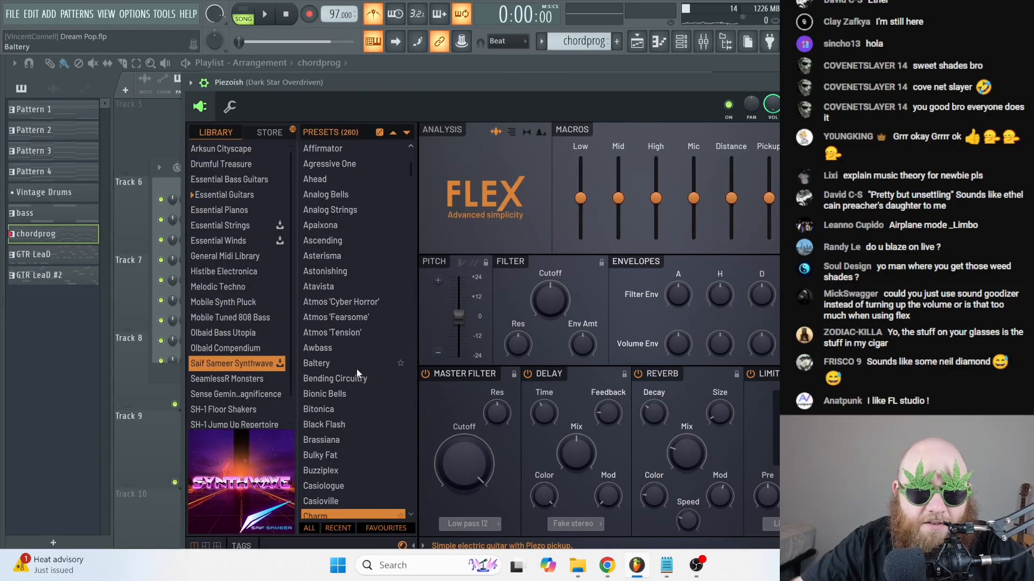
click(355, 450)
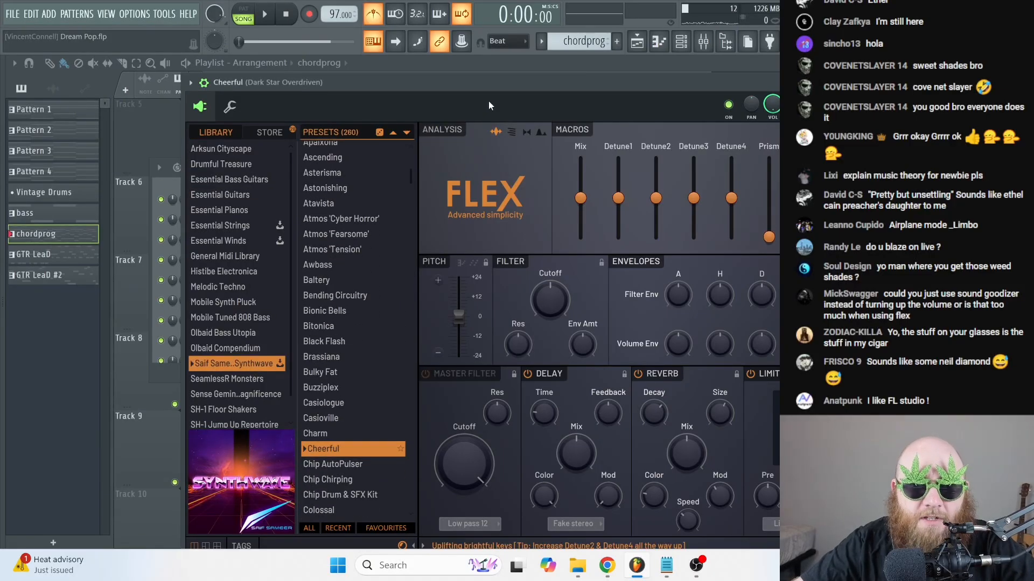
drag(481, 88, 472, 89)
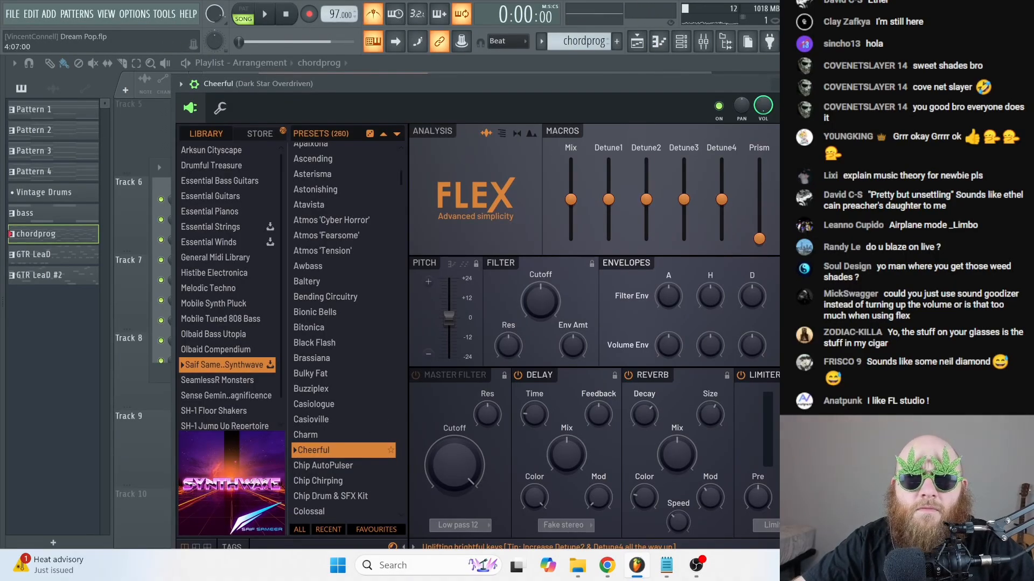
- Lower the Cheerful channel's volume, and switch off and lock the delay and reverb in its FLEX instrument
key(F6)
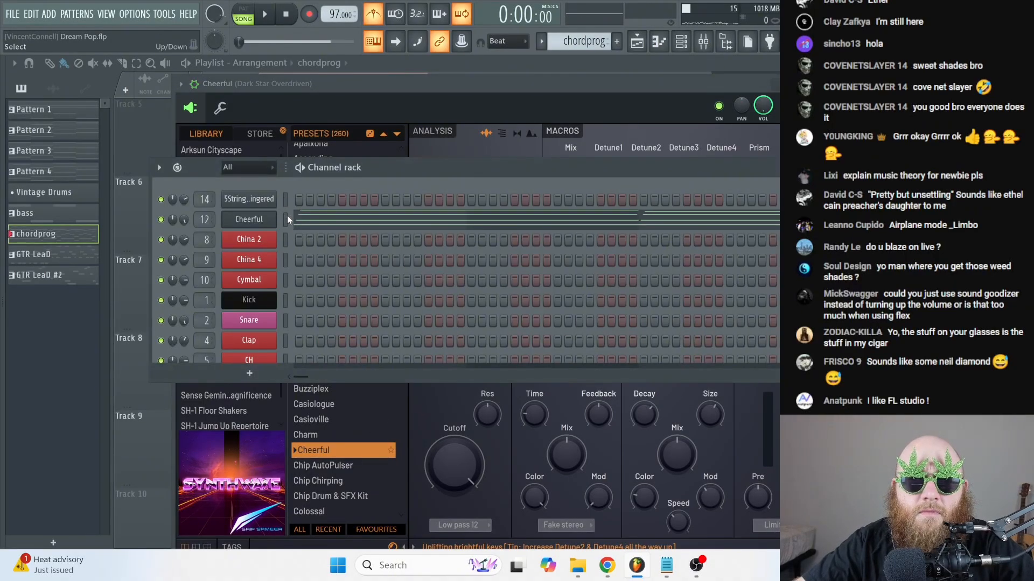
drag(184, 220, 184, 243)
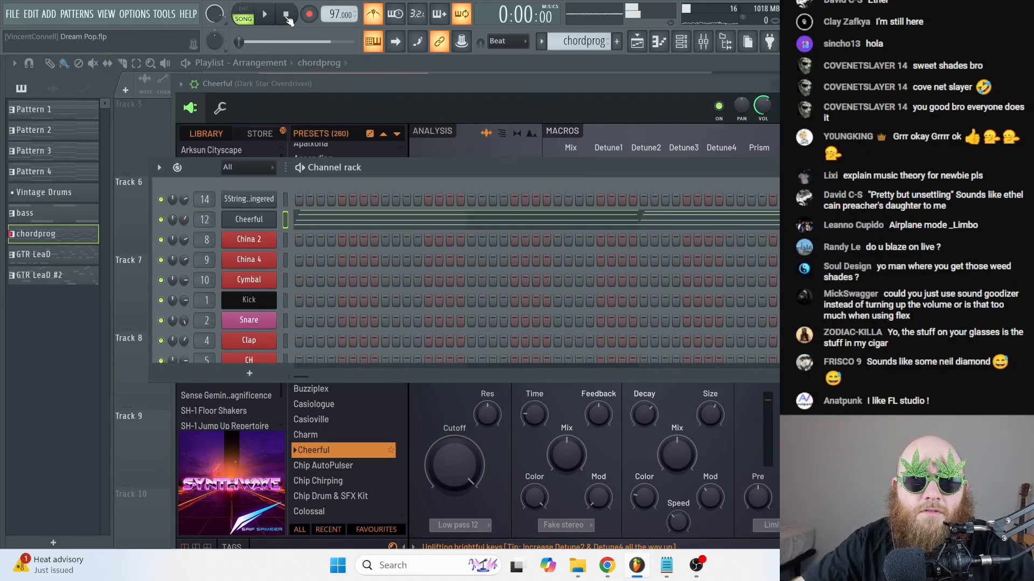
click(249, 220)
click(249, 219)
drag(441, 81, 445, 61)
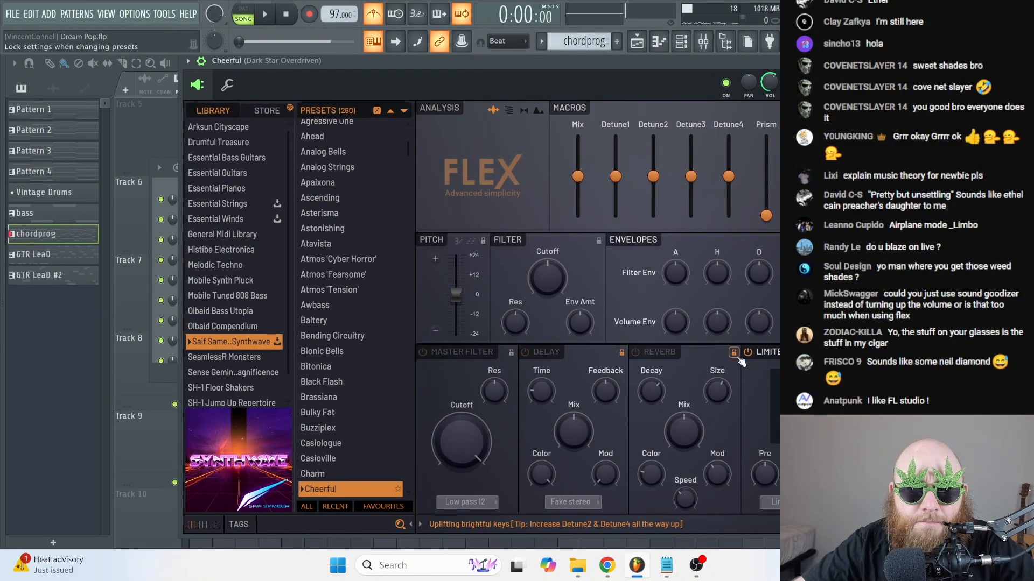
- Audition the Chip Drum & SFX Kit preset and load the Colossal preset instead
scroll(350, 386, down, 5)
click(351, 431)
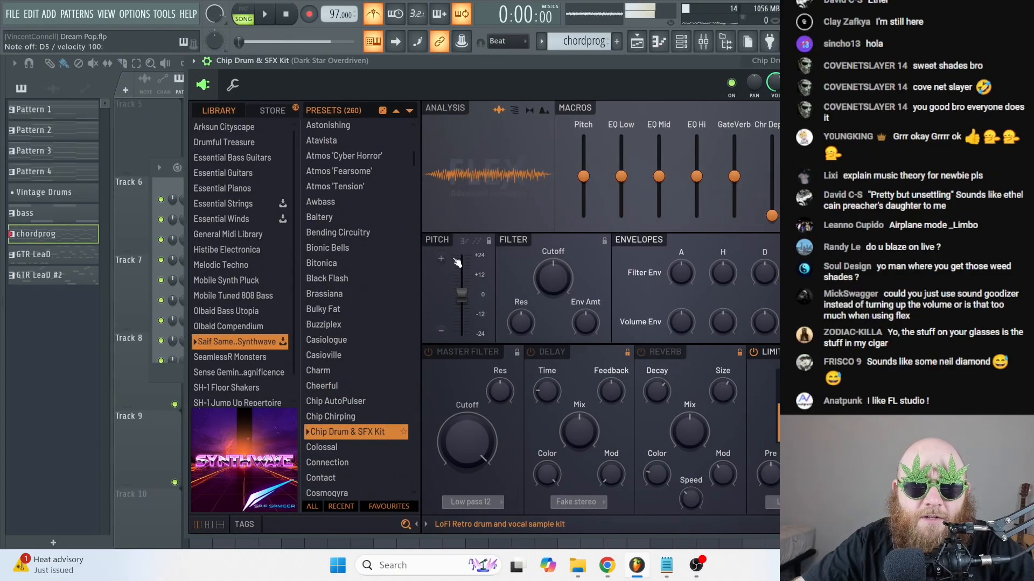
click(353, 448)
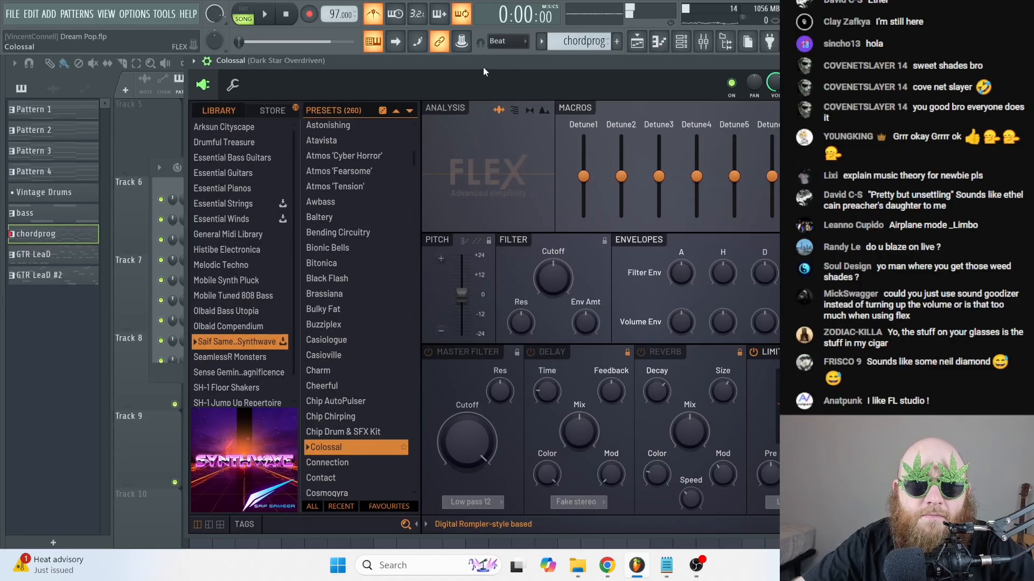
- Audition the Connection preset in FLEX
key(Down)
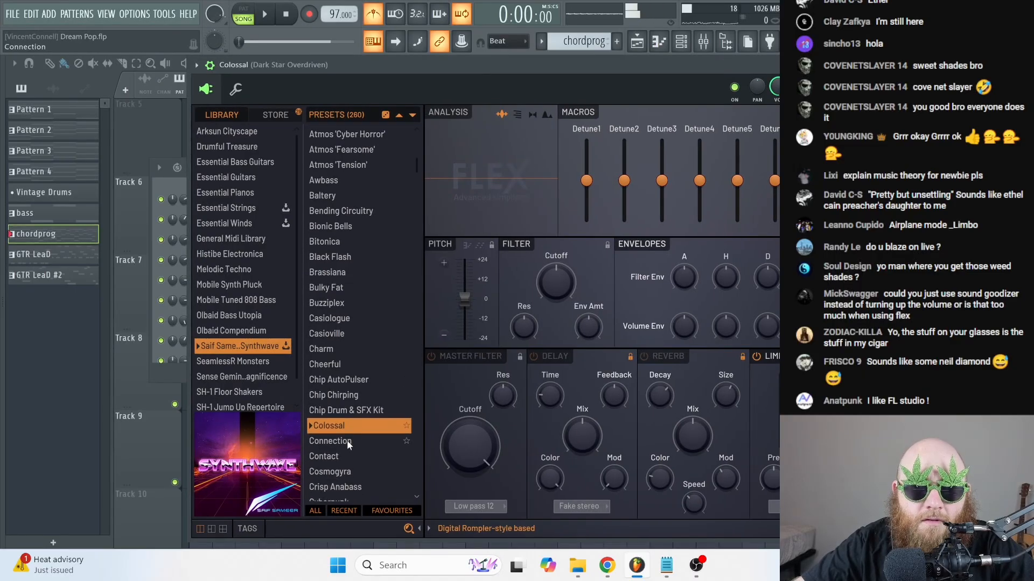
drag(528, 63, 531, 63)
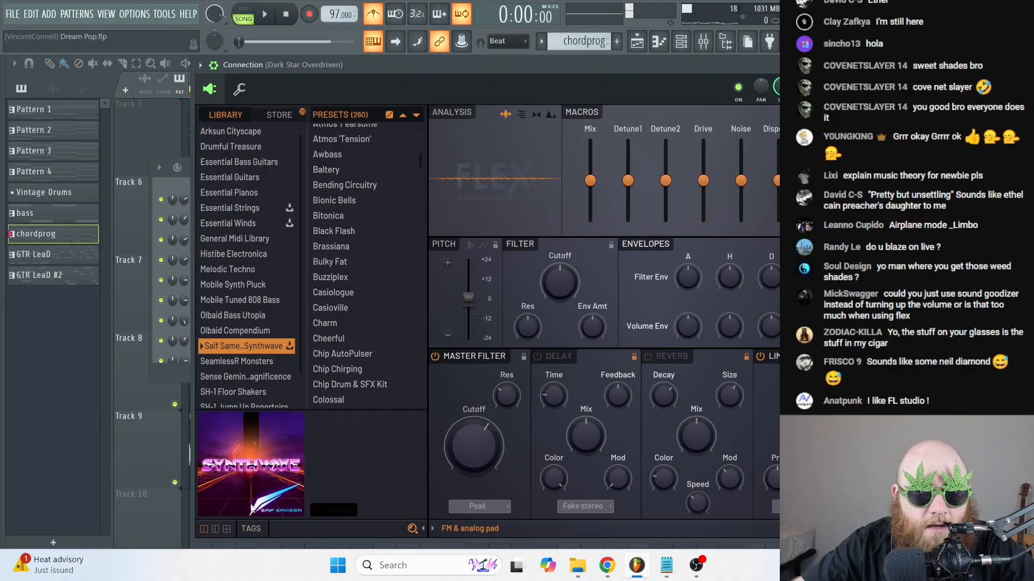
drag(716, 75, 750, 71)
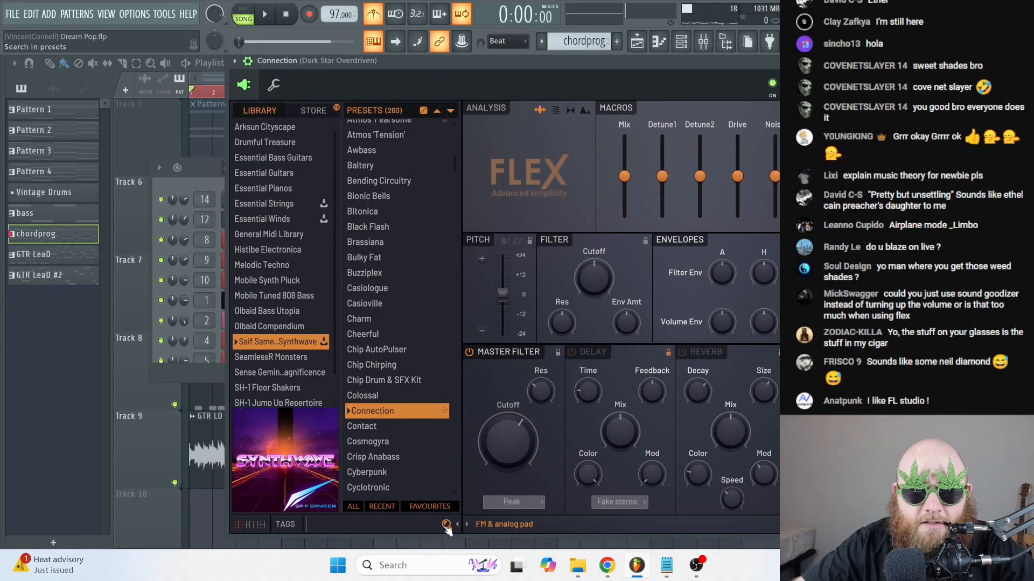
- Search the FLEX presets for "pad", audition Ironpad and load Juno Super Pad instead
text(pad)
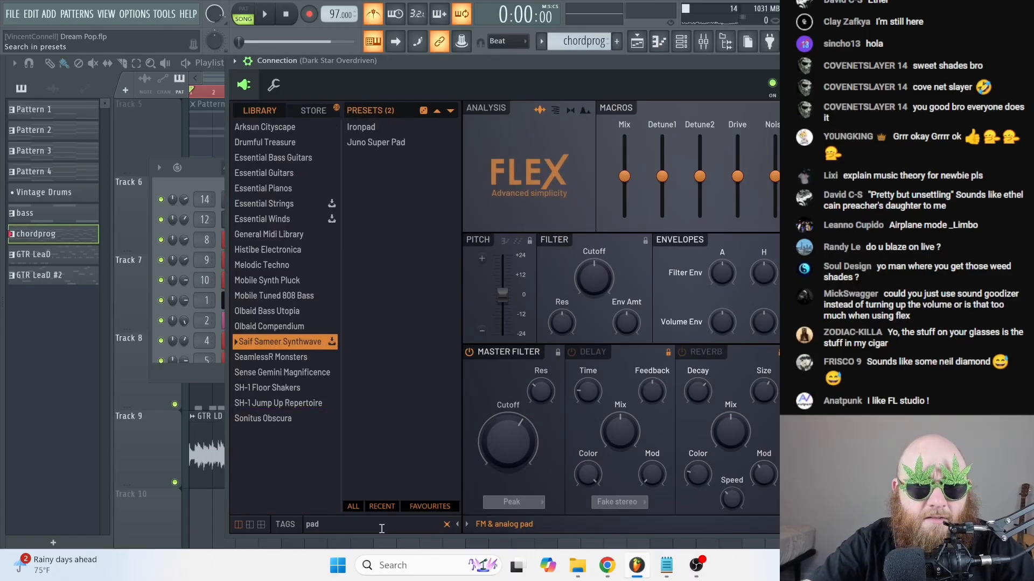
click(376, 127)
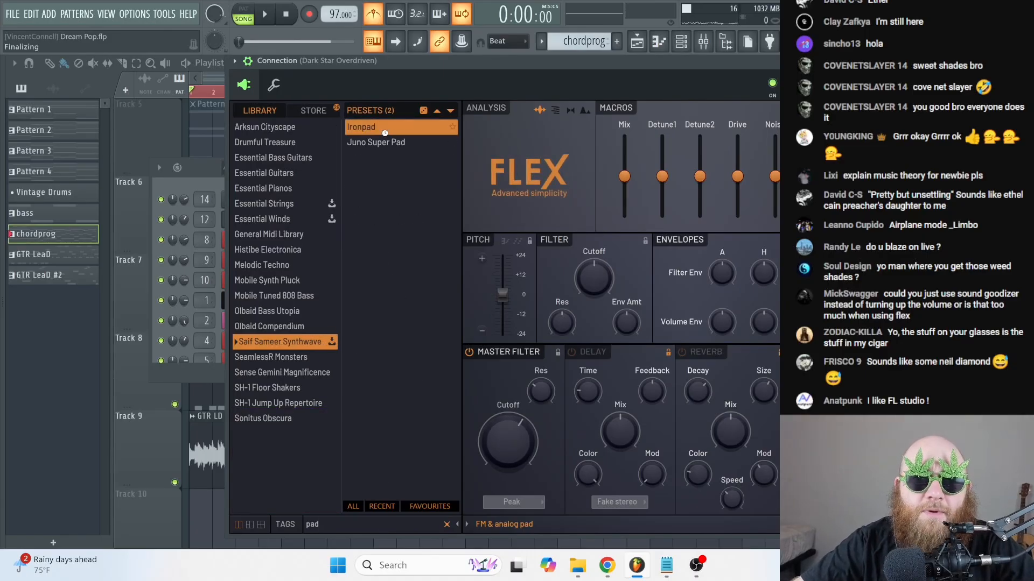
drag(434, 62, 437, 70)
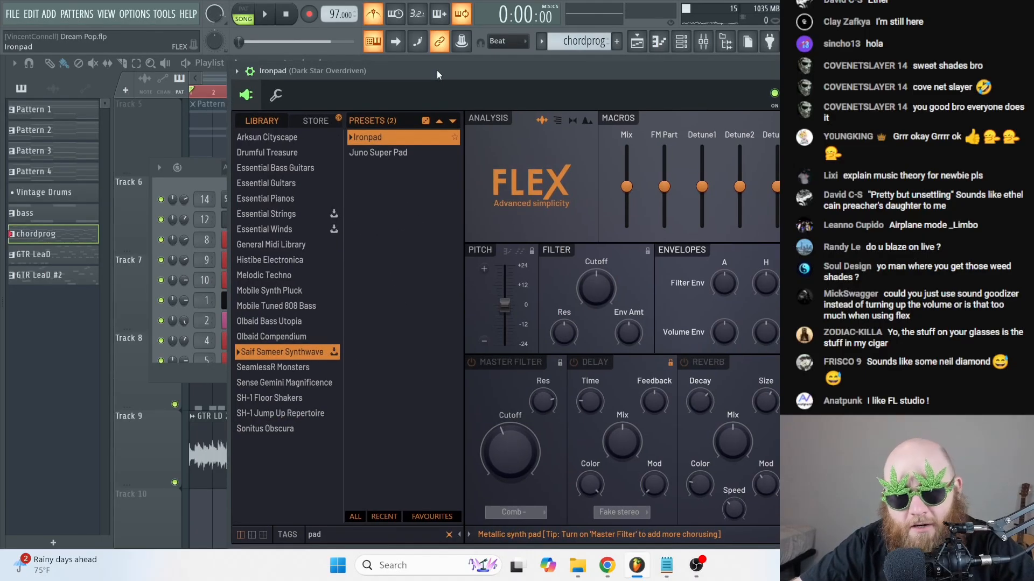
click(399, 153)
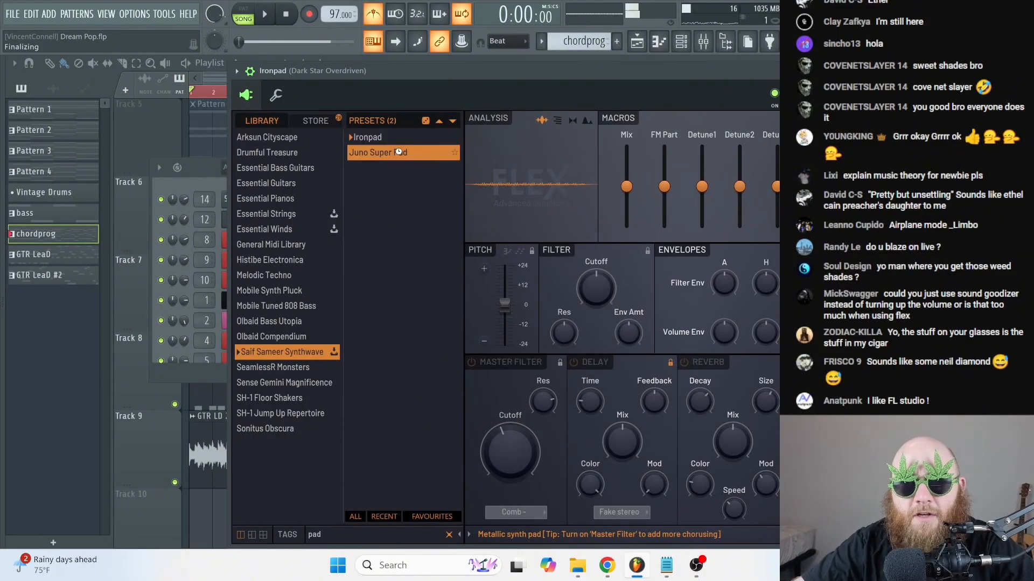
drag(421, 70, 424, 75)
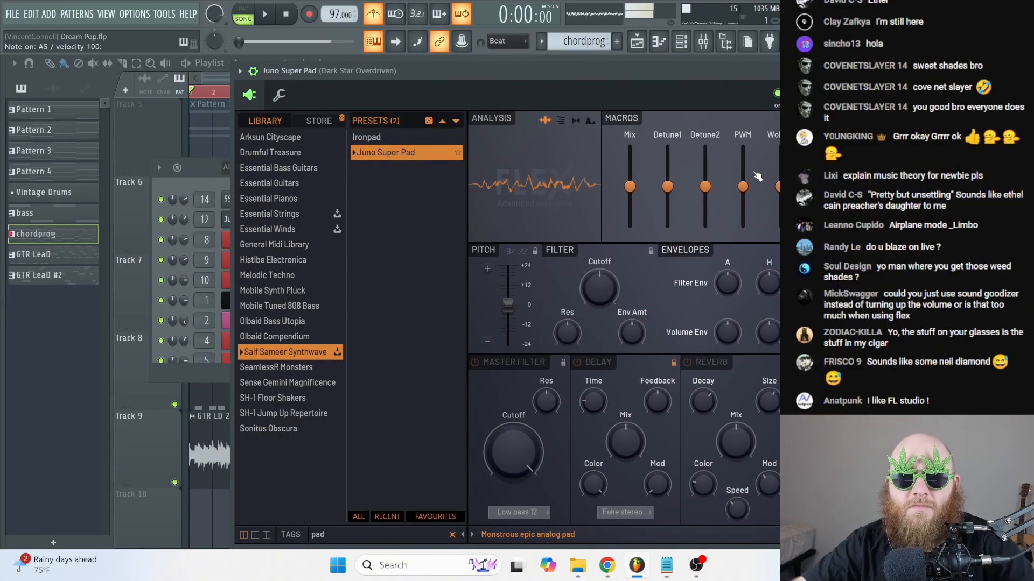
click(293, 15)
- Play the chordprog notes of Juno Super Pad, transpose them all up one octave, and listen to the result
drag(514, 74, 507, 291)
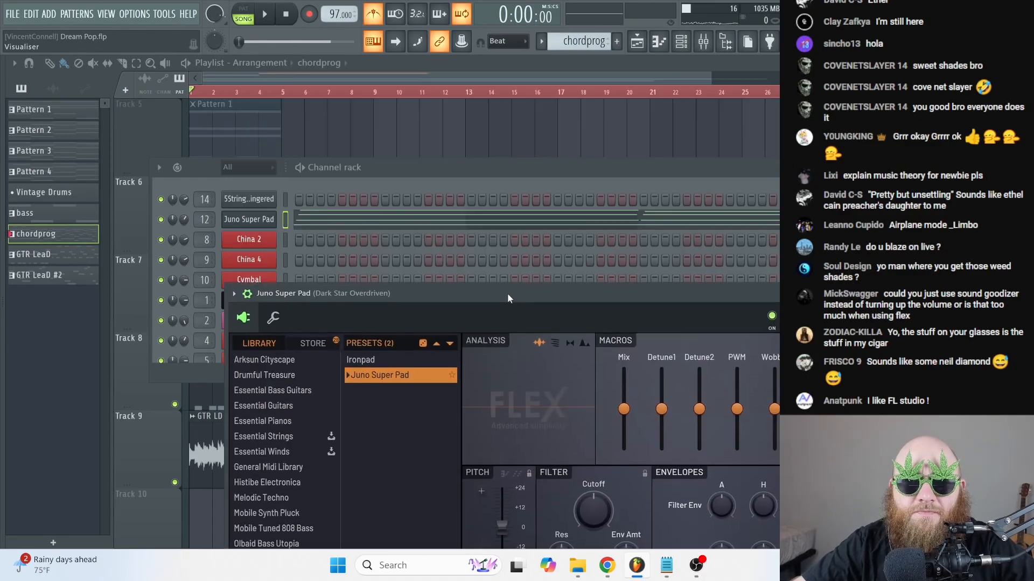
click(344, 224)
scroll(292, 254, down, 10)
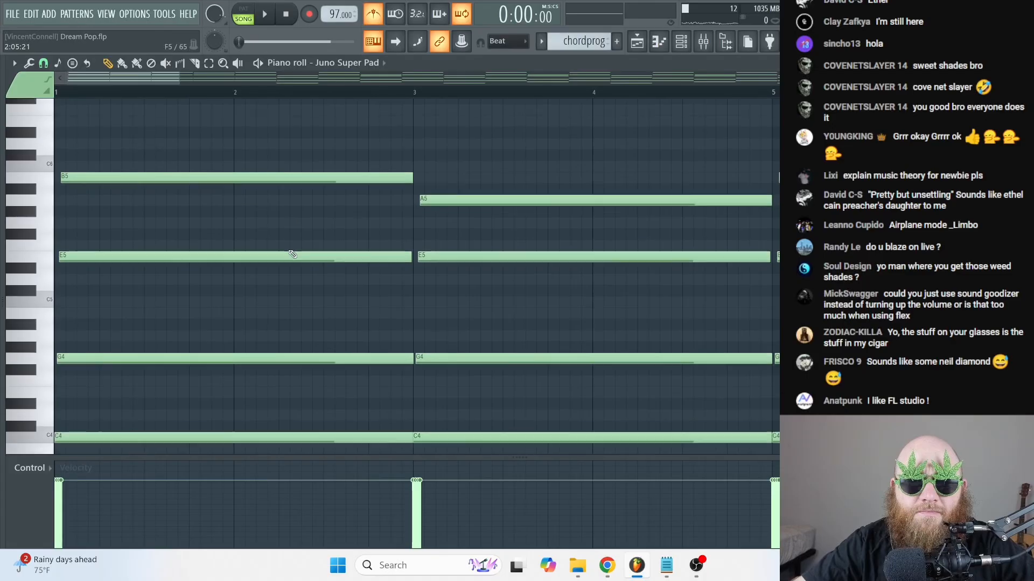
key(space)
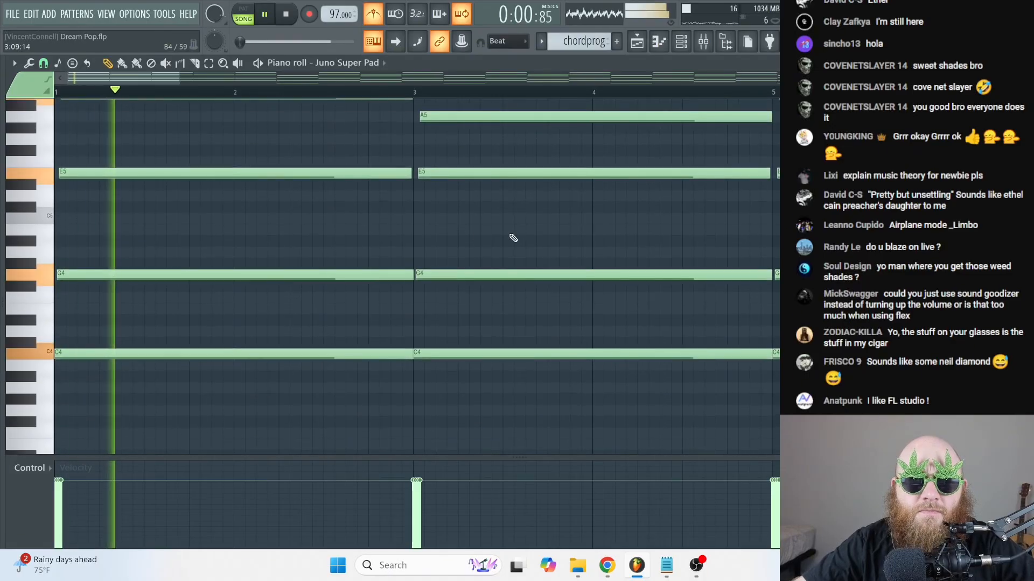
scroll(603, 233, up, 4)
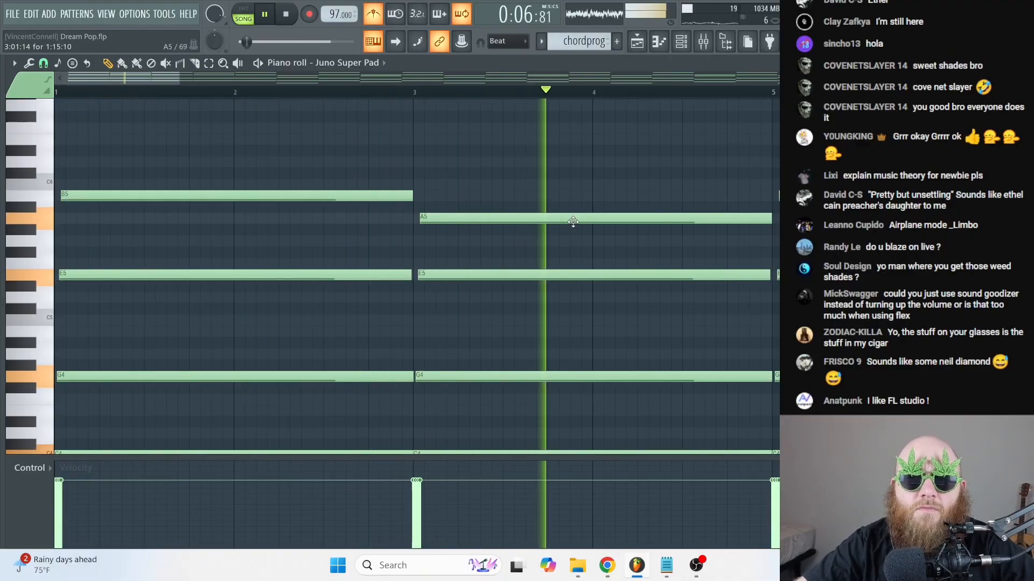
key(space)
key(ctrl+Up)
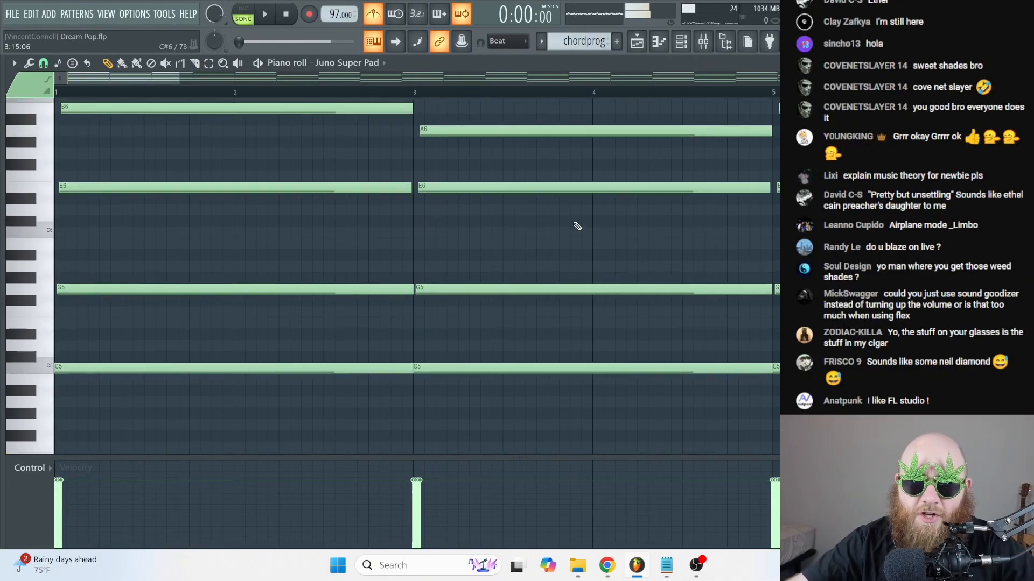
key(space)
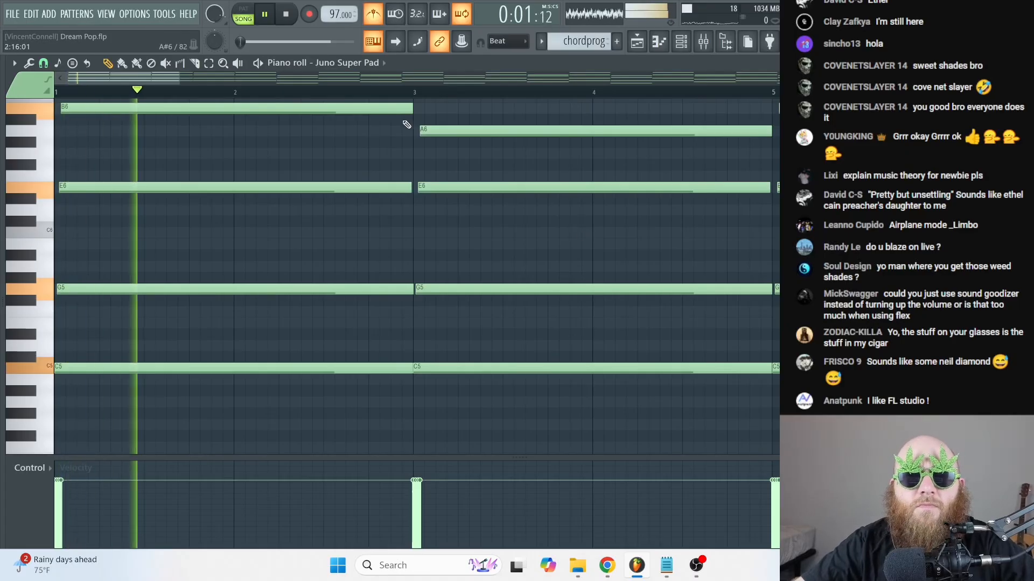
drag(179, 79, 569, 81)
key(F7)
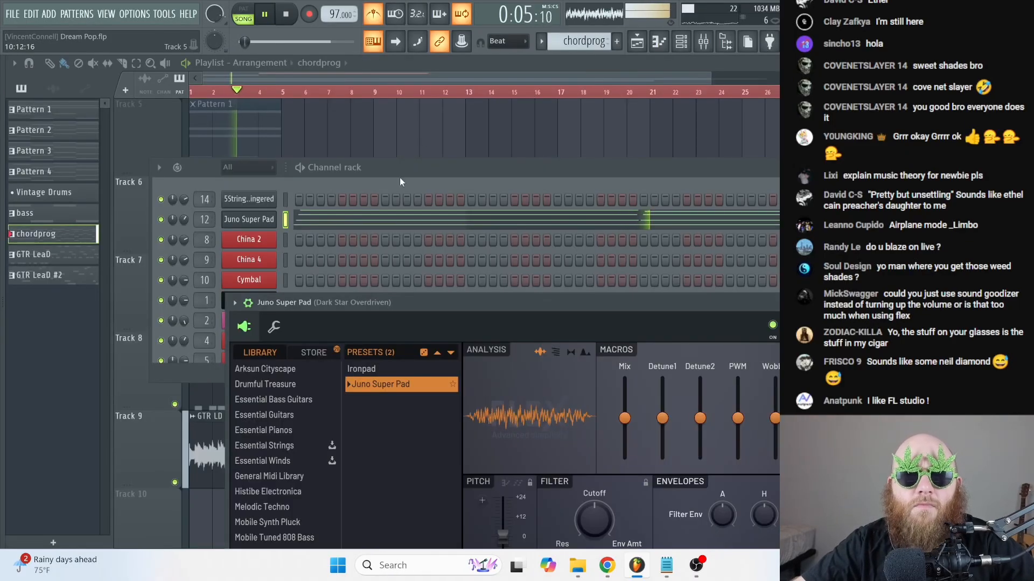
- Add Fruity Parametric EQ 2 to the Dark Star Overdriven mixer track
drag(412, 306, 364, 185)
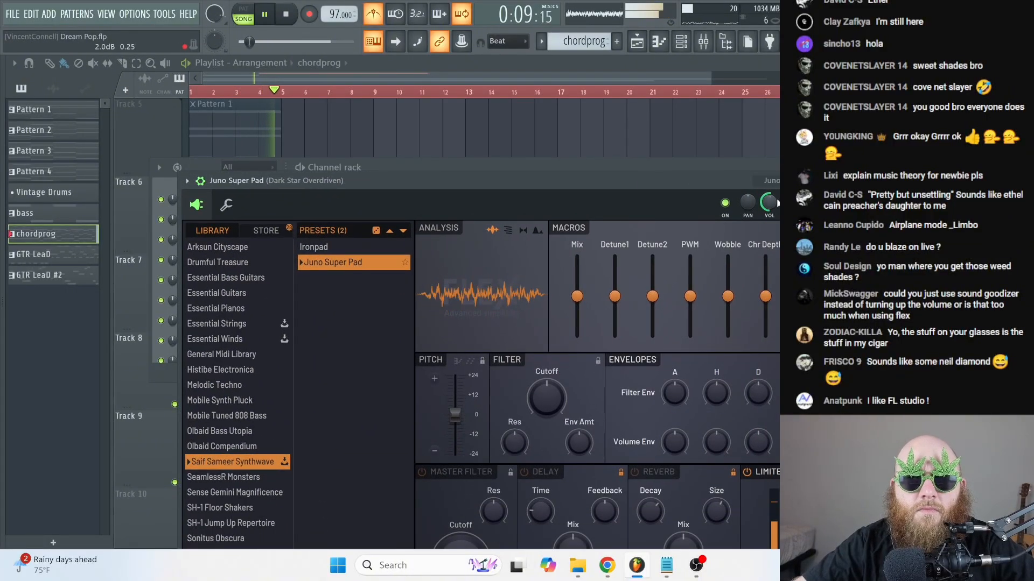
click(703, 42)
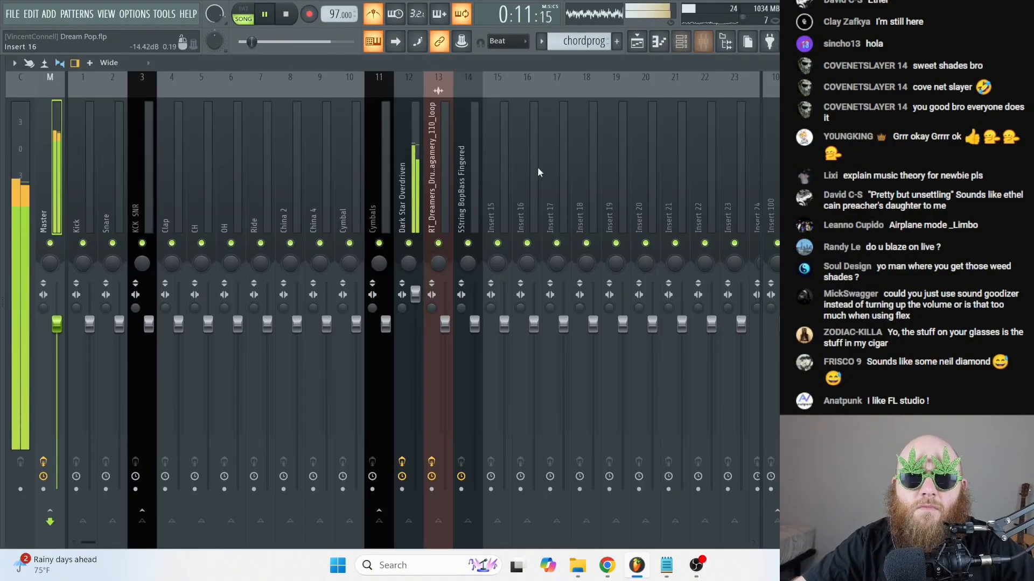
click(406, 167)
key(space)
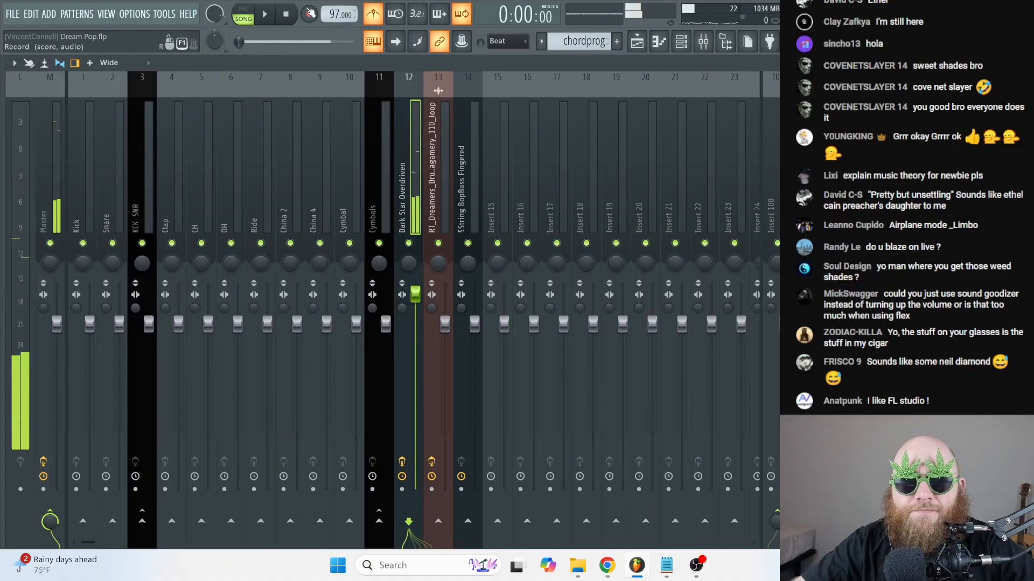
click(958, 129)
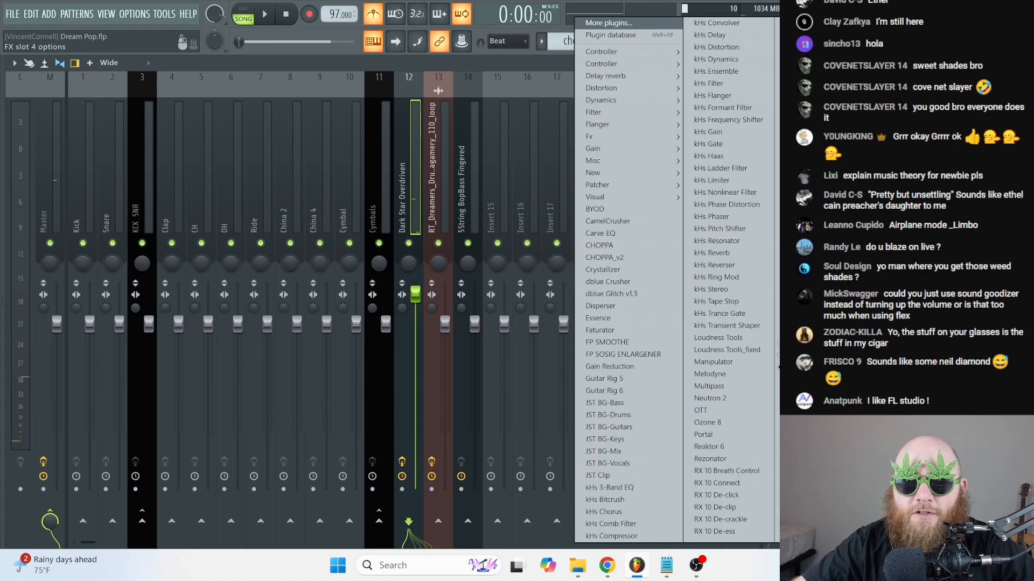
click(530, 172)
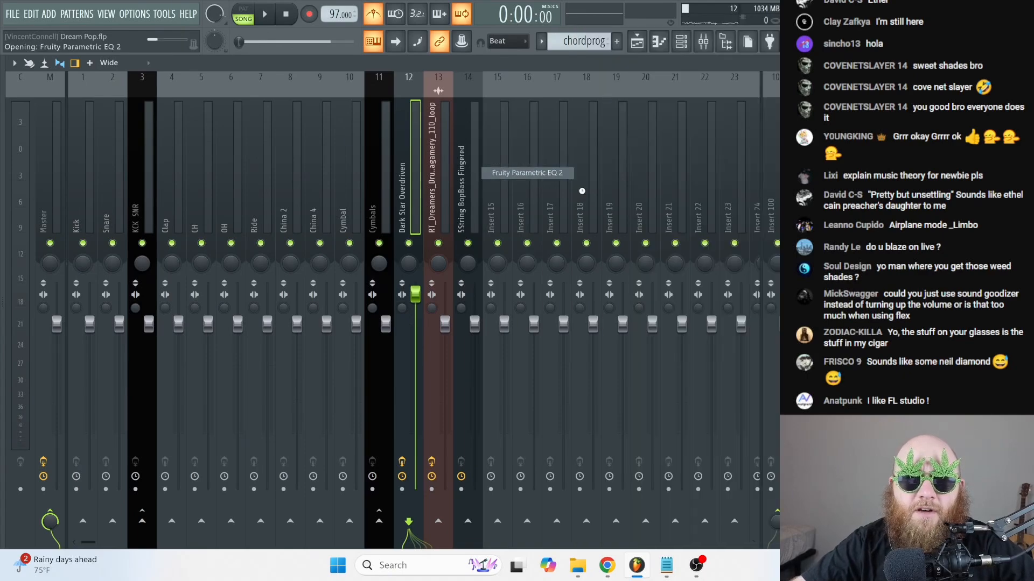
- Make EQ band 7 a low pass with a lowered cutoff, and dip band 4 slightly in the low mids during playback
right_click(382, 288)
mouse_move(401, 321)
click(450, 333)
key(space)
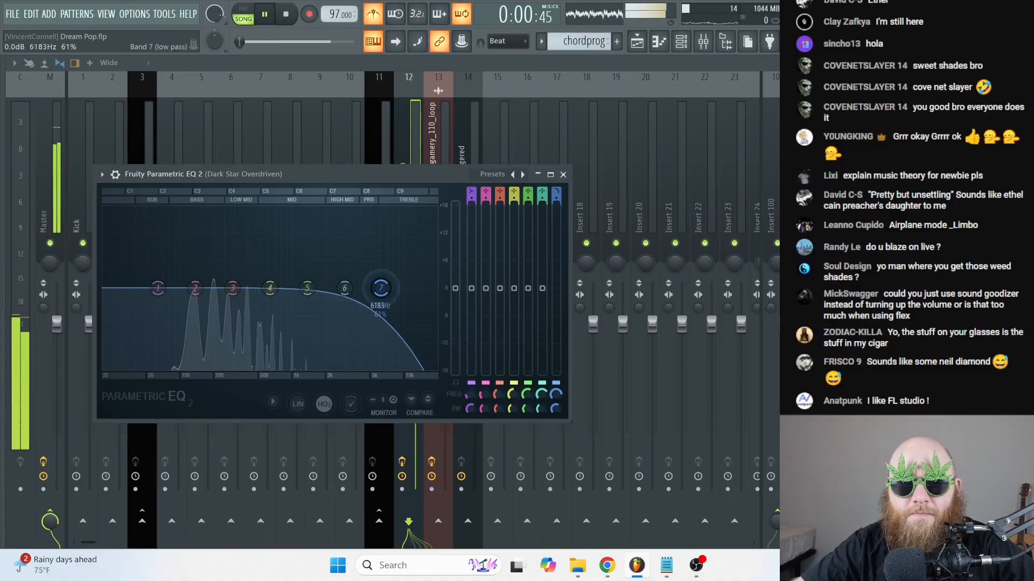
drag(382, 288, 349, 289)
drag(270, 288, 234, 301)
key(Escape)
key(space)
- In Fruity Reeverb 2 on the Dark Star Overdriven track, turn the dry level down, raise wet to about 110% and set low cut to about 585 Hz
click(915, 162)
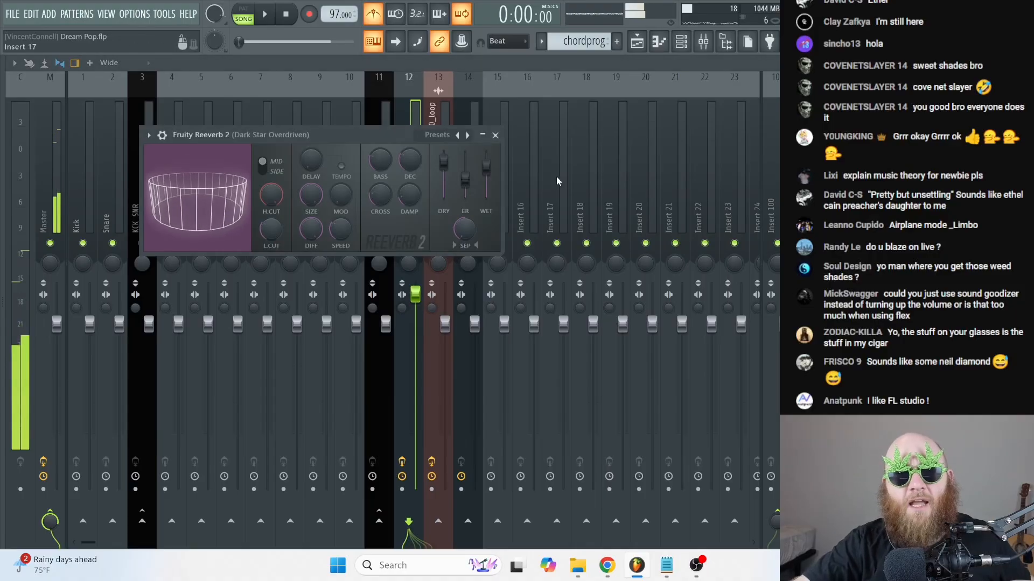
drag(486, 167, 443, 197)
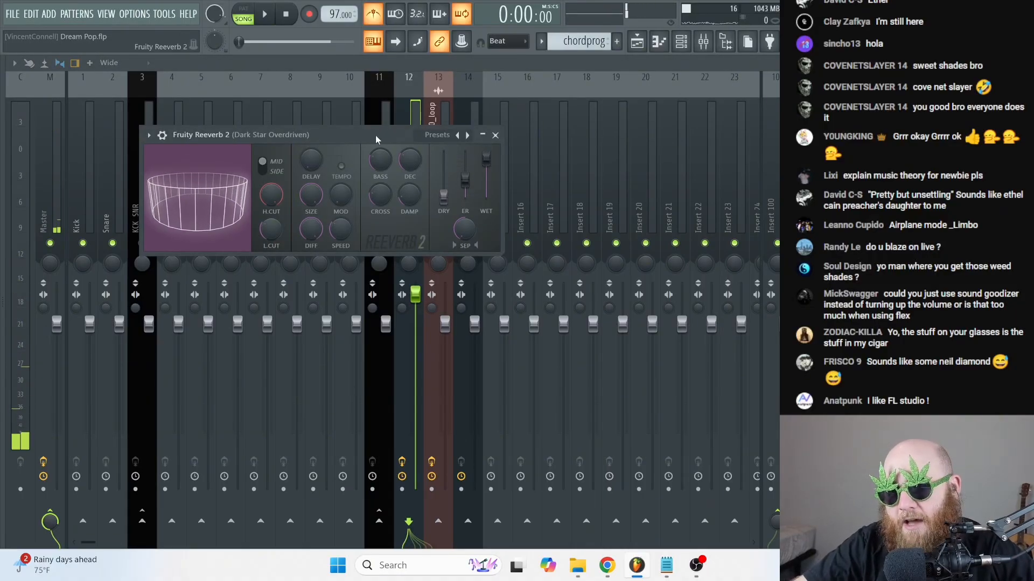
drag(386, 138, 458, 140)
key(space)
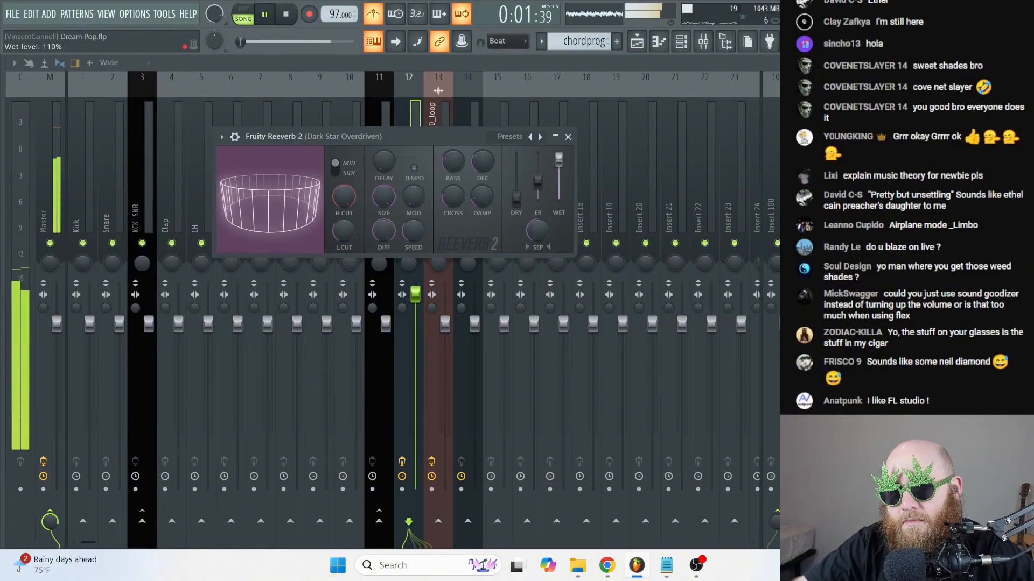
drag(559, 157, 558, 155)
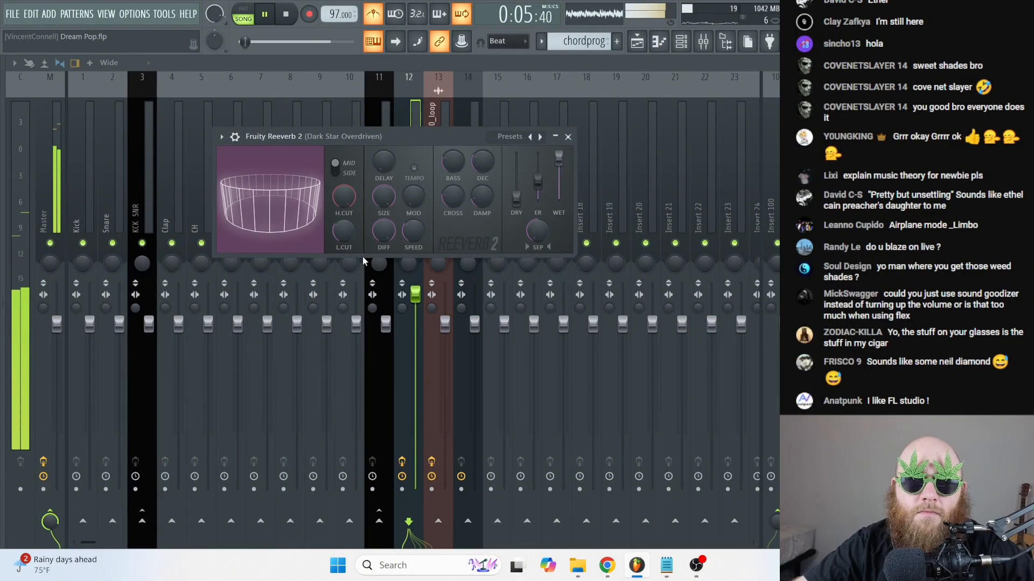
drag(347, 236, 347, 216)
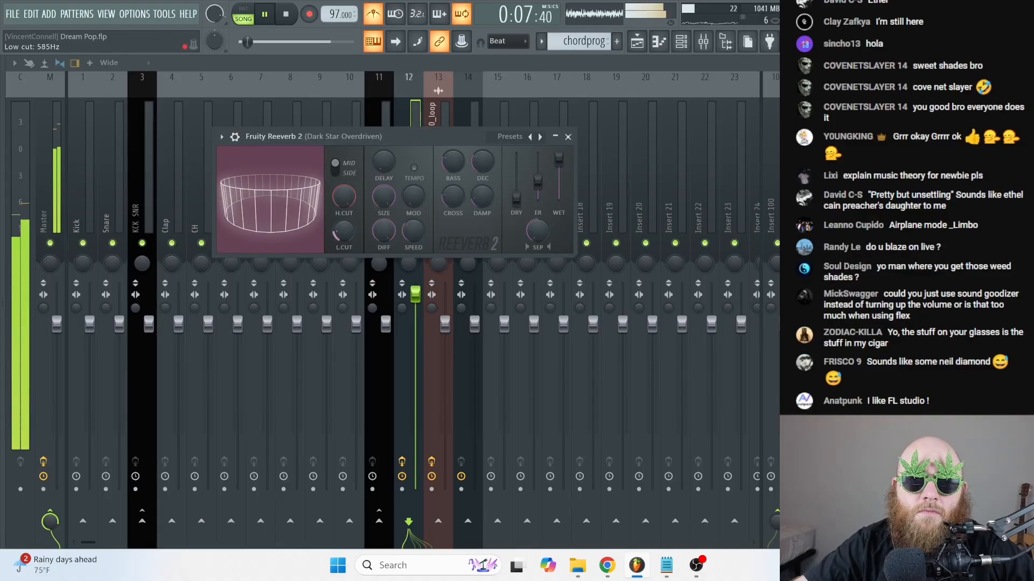
- Close the reverb, lower the Dark Star Overdriven track's level slightly, and return to the Playlist with playback stopped
click(456, 119)
click(403, 146)
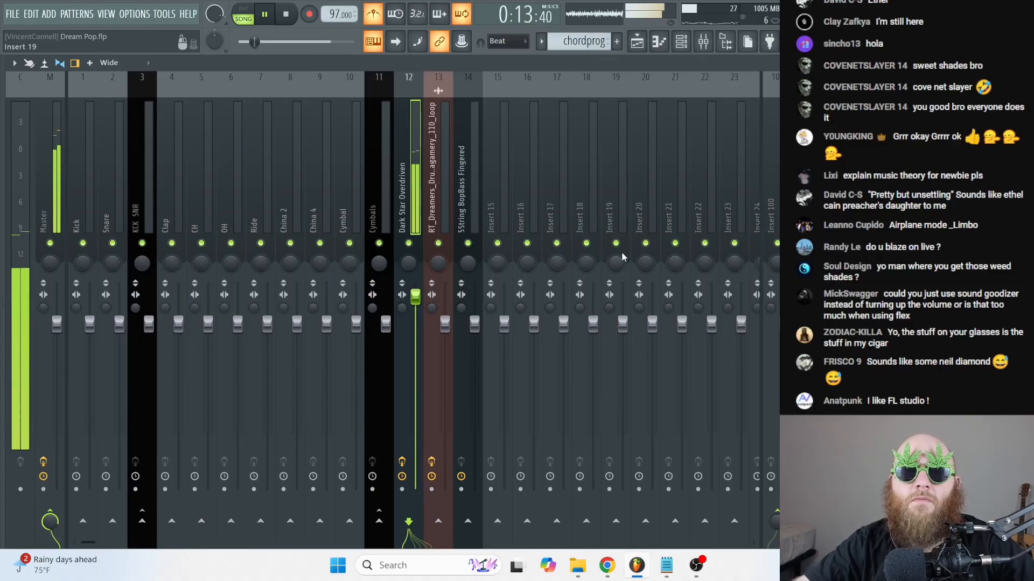
key(Escape)
key(Escape)
right_click(733, 151)
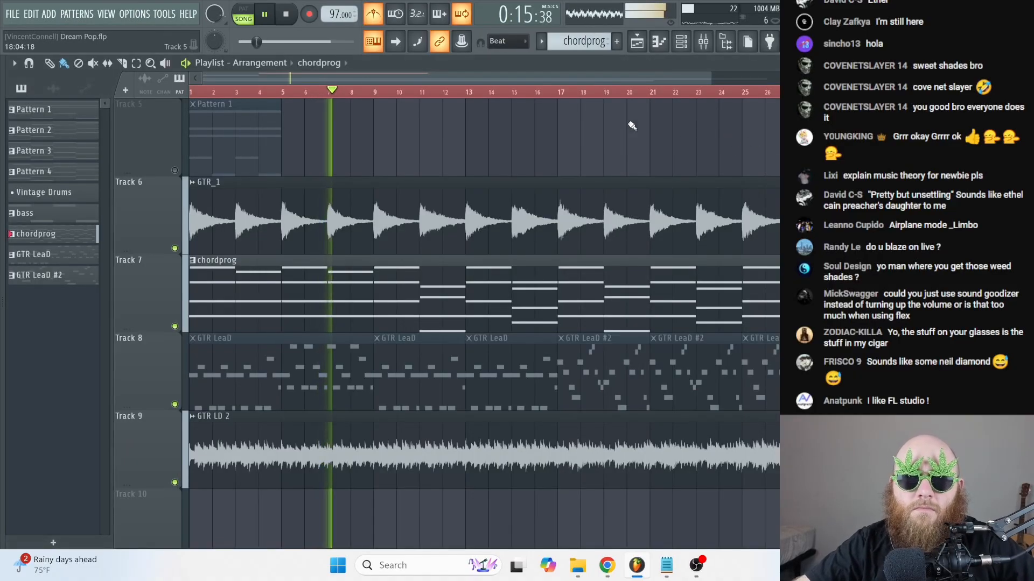
click(287, 15)
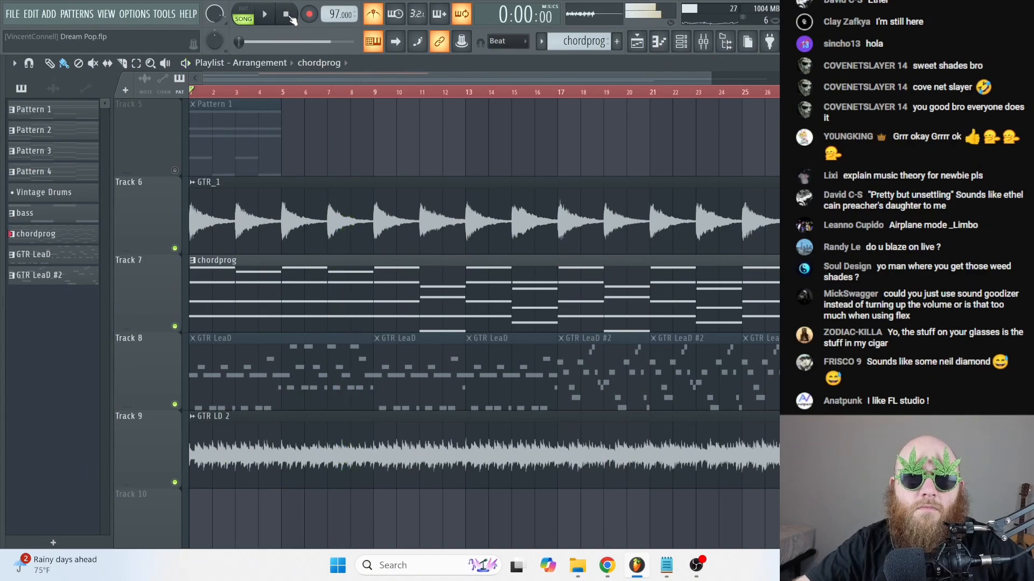
- Render the armed Dark Star Overdriven mixer track to an audio clip, and close the leftover plugin windows
click(710, 48)
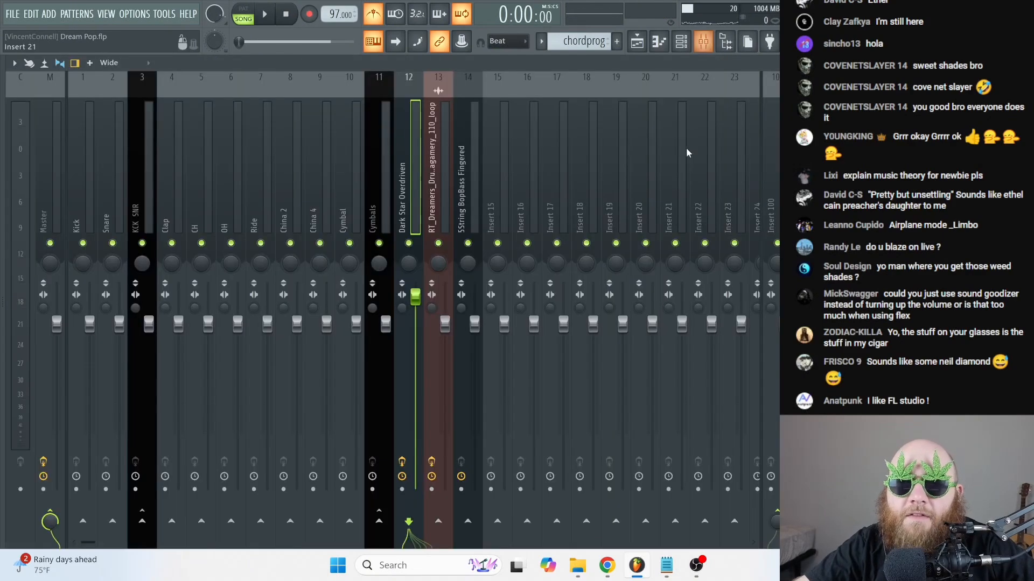
click(402, 489)
click(420, 297)
key(alt+r)
click(457, 248)
click(455, 275)
click(646, 397)
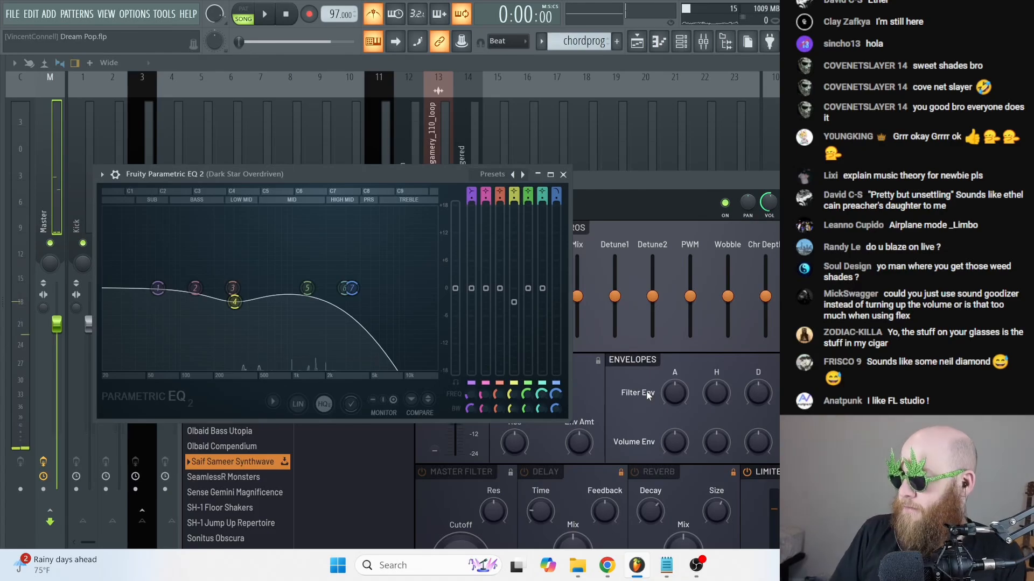
key(F12)
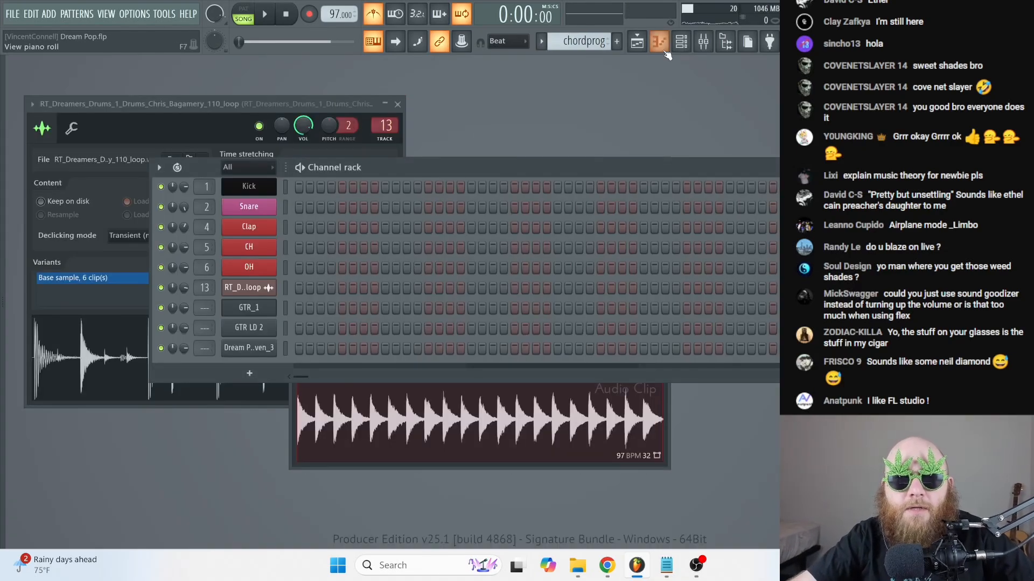
- In the Playlist, rename the rendered Dark Star Overdriven audio clip on Track 10 as Pad
click(637, 43)
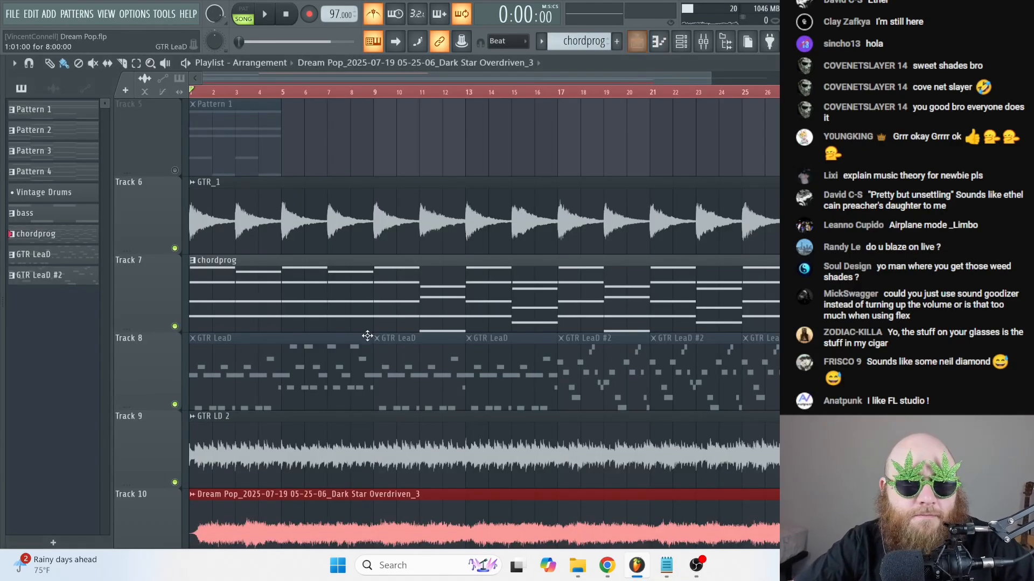
scroll(367, 334, down, 4)
click(368, 335)
scroll(366, 328, up, 1)
click(281, 298)
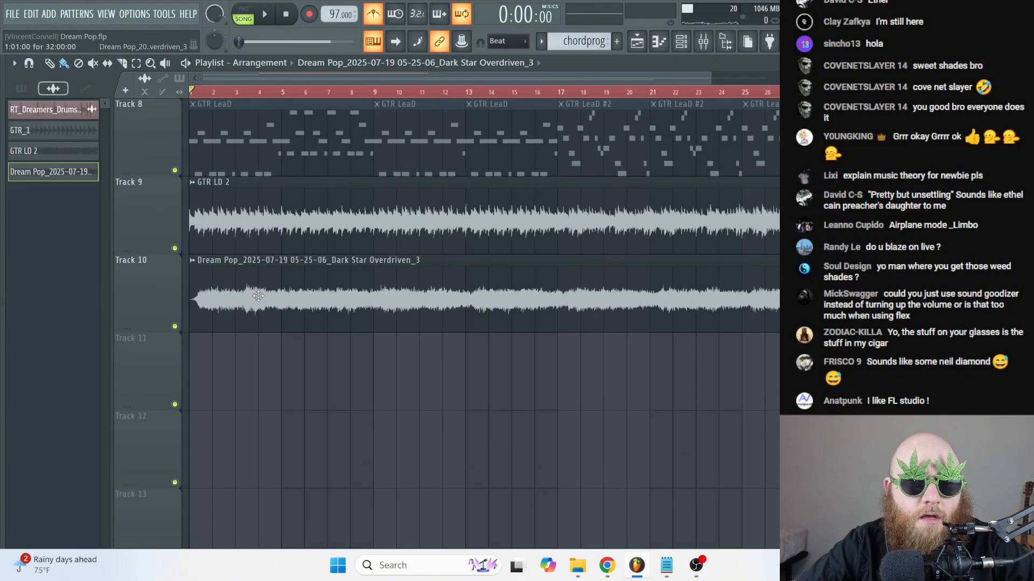
right_click(199, 266)
click(241, 316)
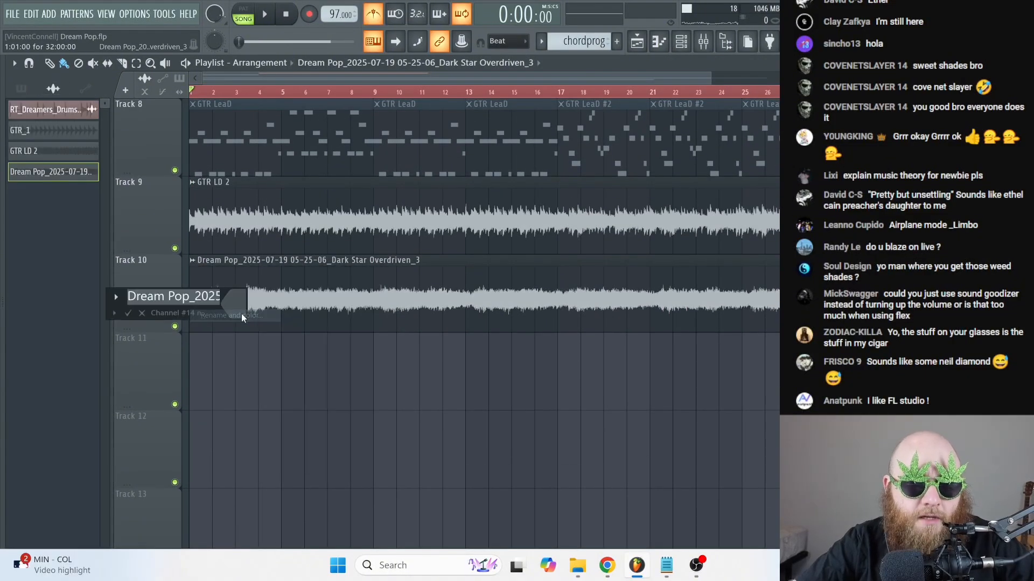
text(Pad)
key(Return)
- Assign the Pad audio clip to free mixer track 15 and return to the Playlist
double_click(242, 314)
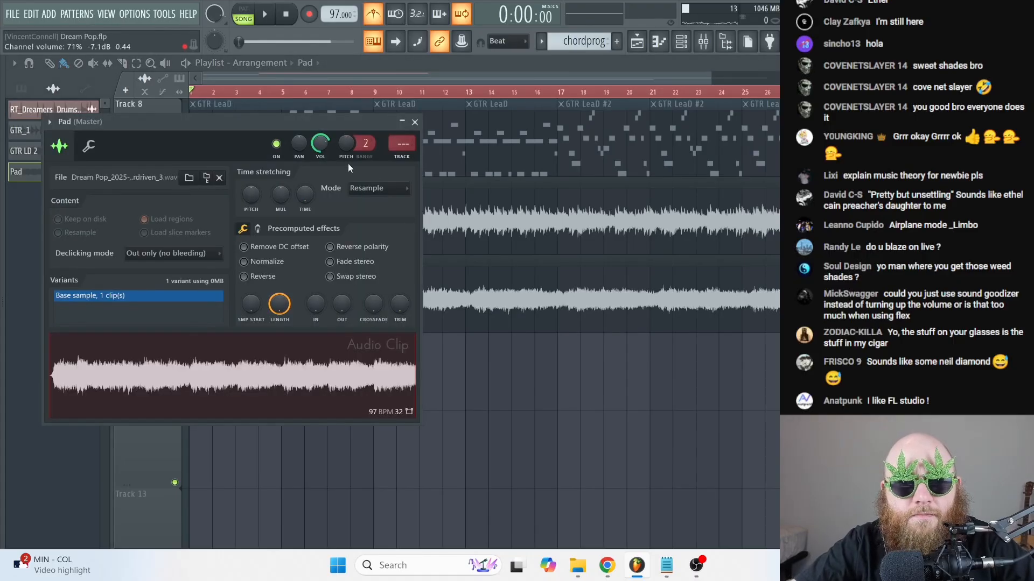
click(399, 158)
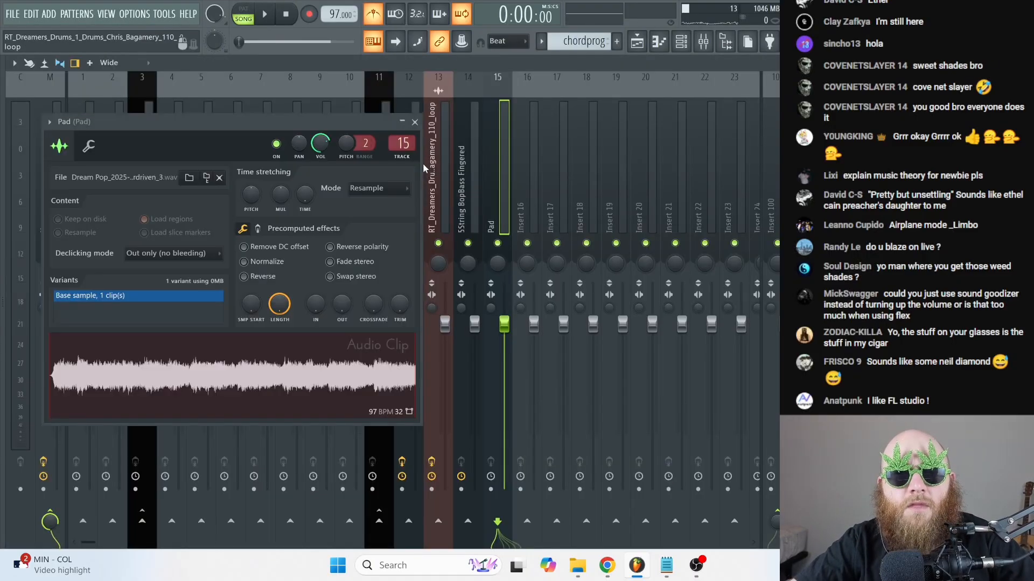
key(F5)
- Copy the Pad clip onto Playlist Track 11 and make the copy unique
drag(351, 343, 187, 337)
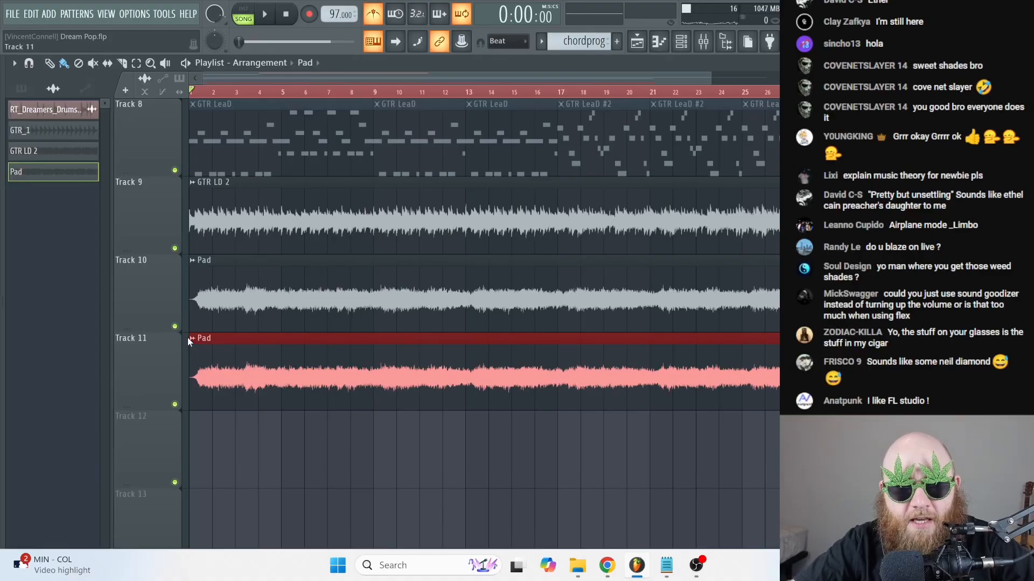
right_click(188, 337)
click(343, 353)
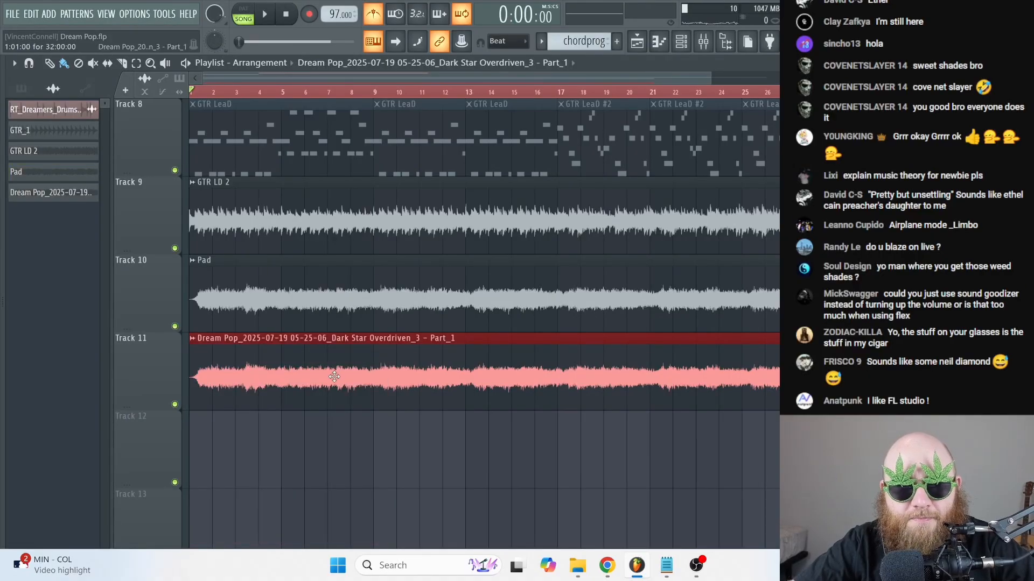
- Lower the channel volume of the unique pad copy on Track 11 to about 48% during playback, and close its window
double_click(334, 375)
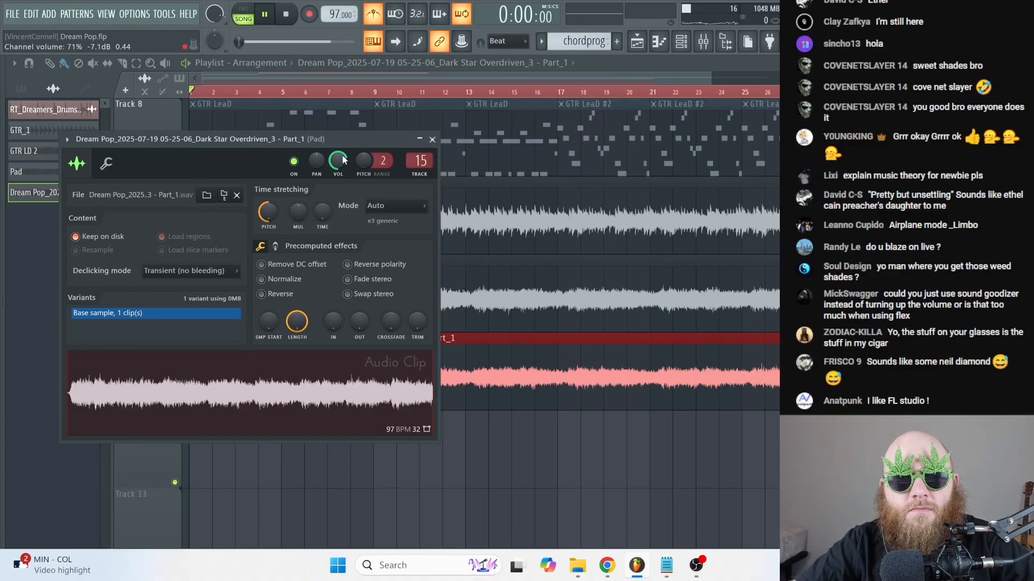
drag(343, 158, 343, 171)
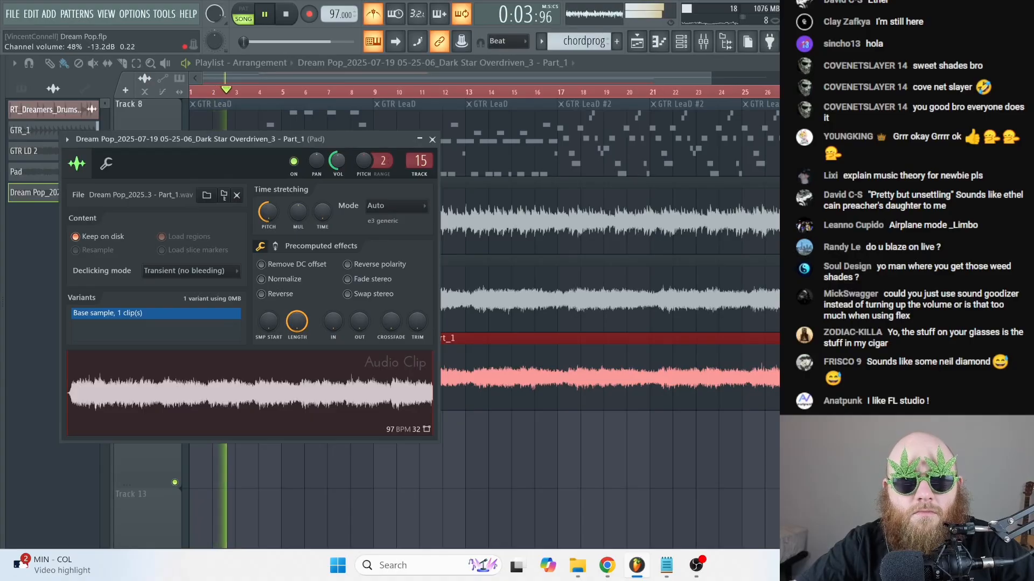
click(433, 139)
- Route the GTR LD 2 clip to mixer track 16 and the GTR_1 clip to track 17, with a brief playback check
double_click(571, 196)
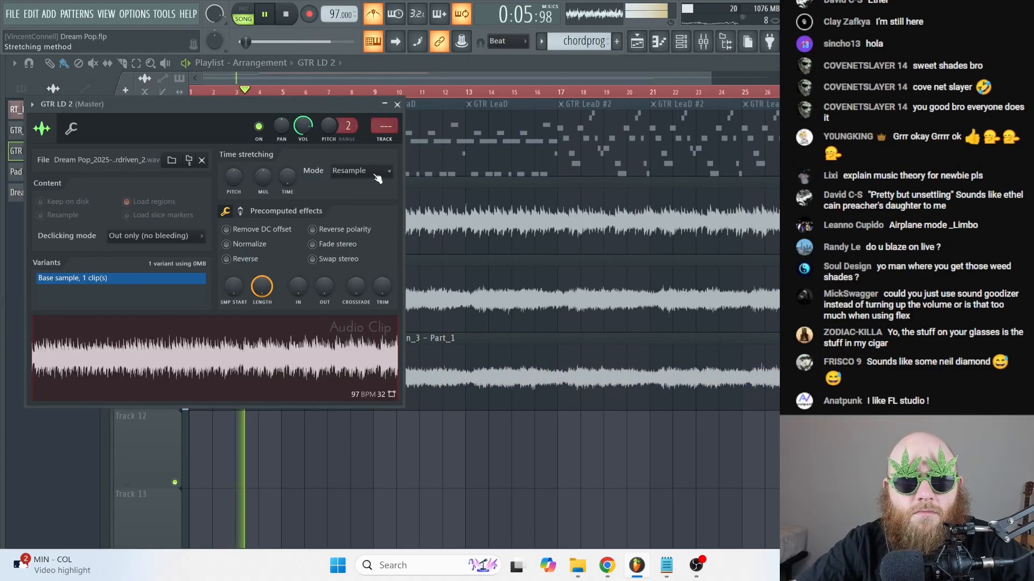
key(ctrl+l)
key(Escape)
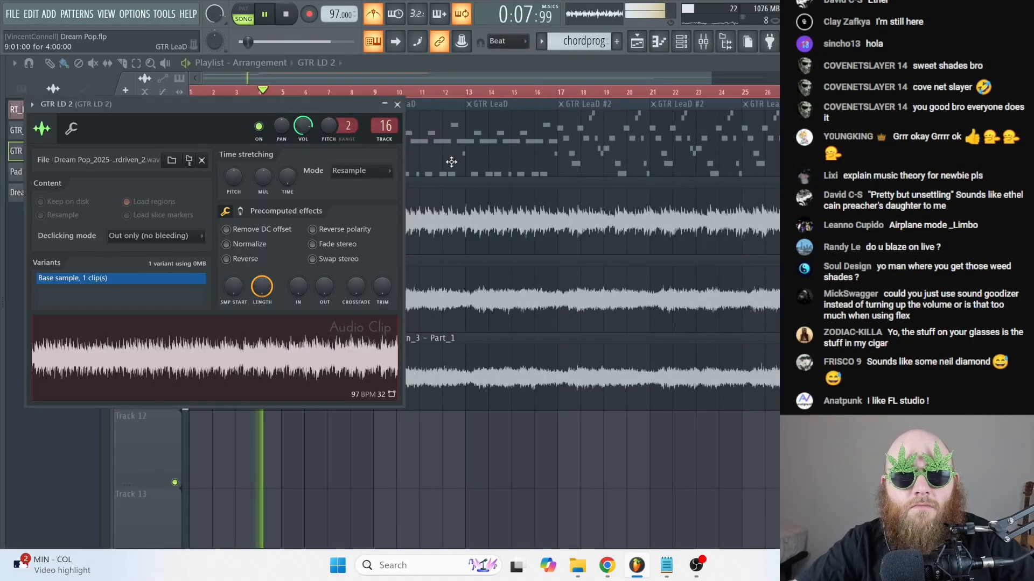
key(Escape)
scroll(345, 305, up, 4)
click(300, 307)
double_click(299, 307)
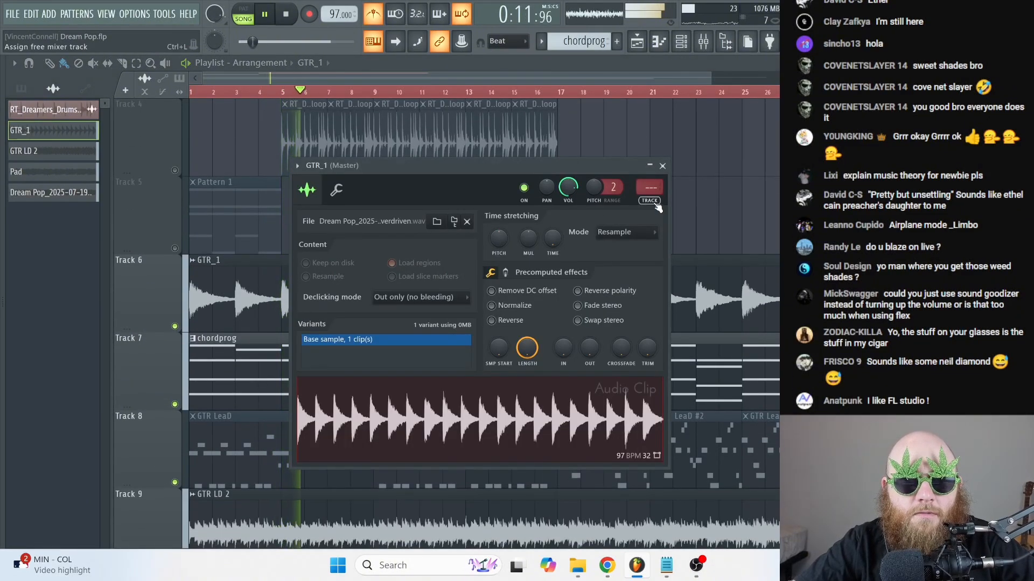
key(ctrl+l)
key(space)
key(space)
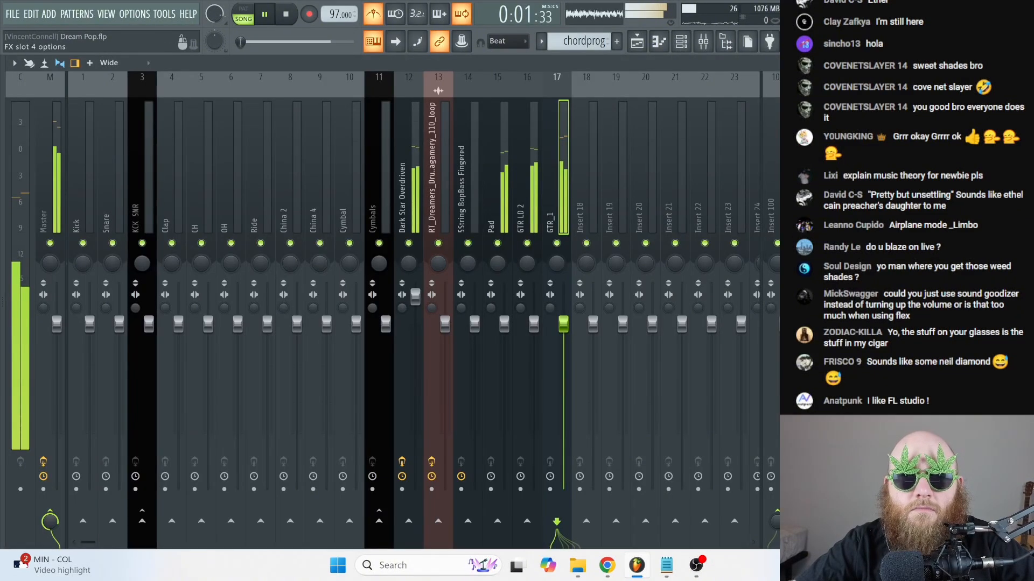
key(space)
- Add Fruity Parametric EQ 2 to the GTR_1 mixer track and dip band 5 by about 6.2 dB near 2173 Hz
click(903, 180)
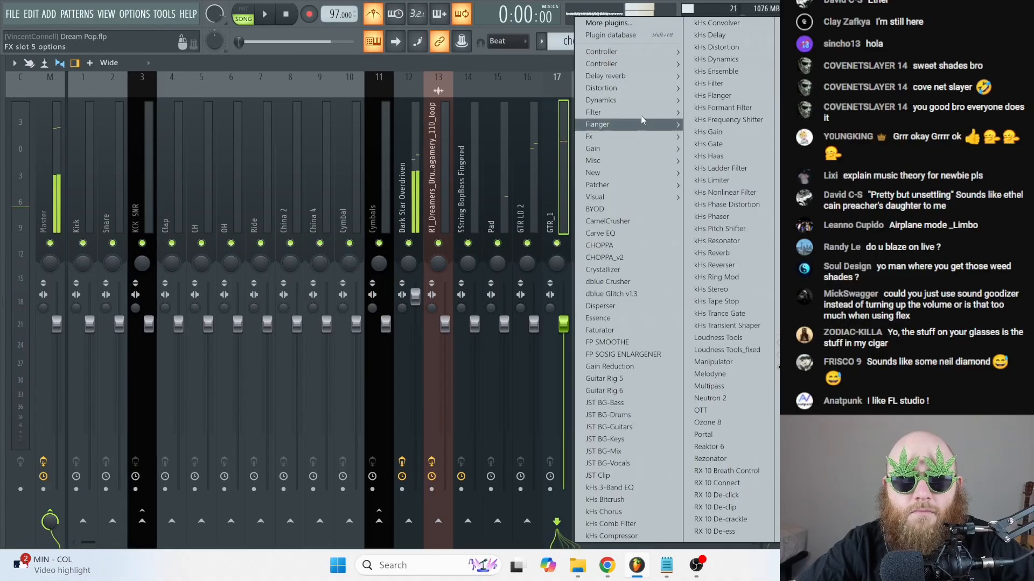
mouse_move(645, 114)
click(527, 173)
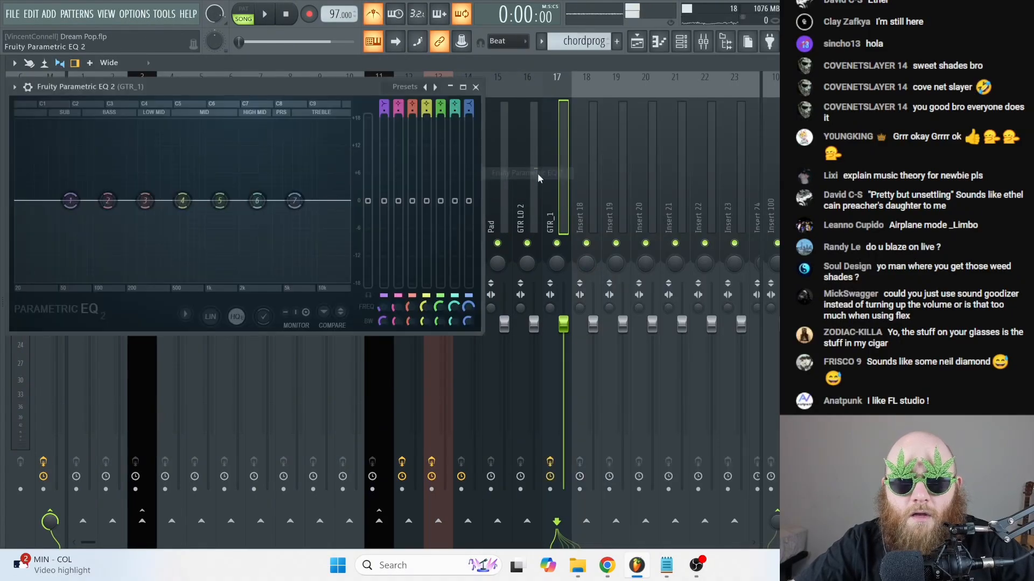
drag(242, 90, 343, 96)
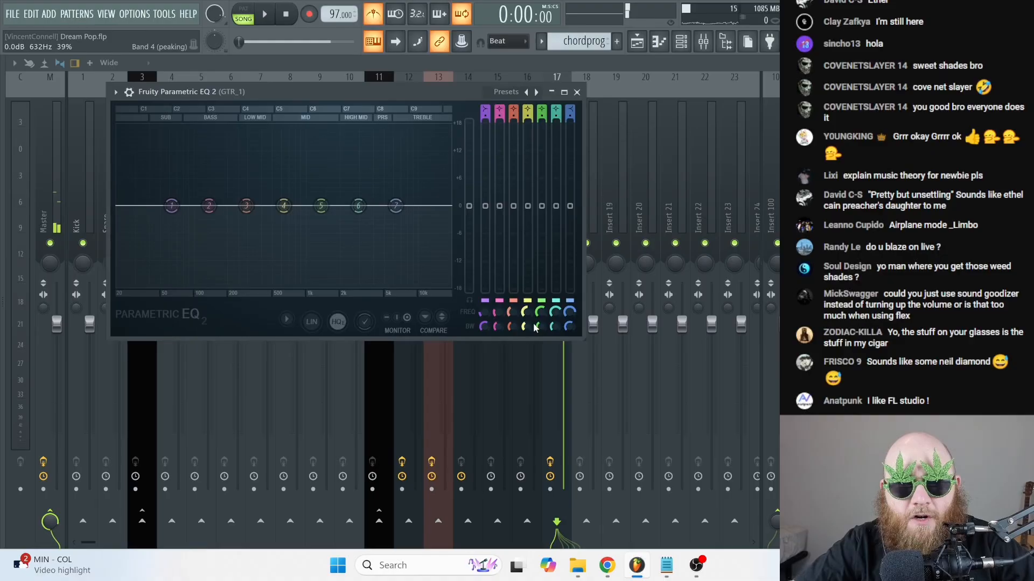
drag(321, 205, 344, 234)
key(space)
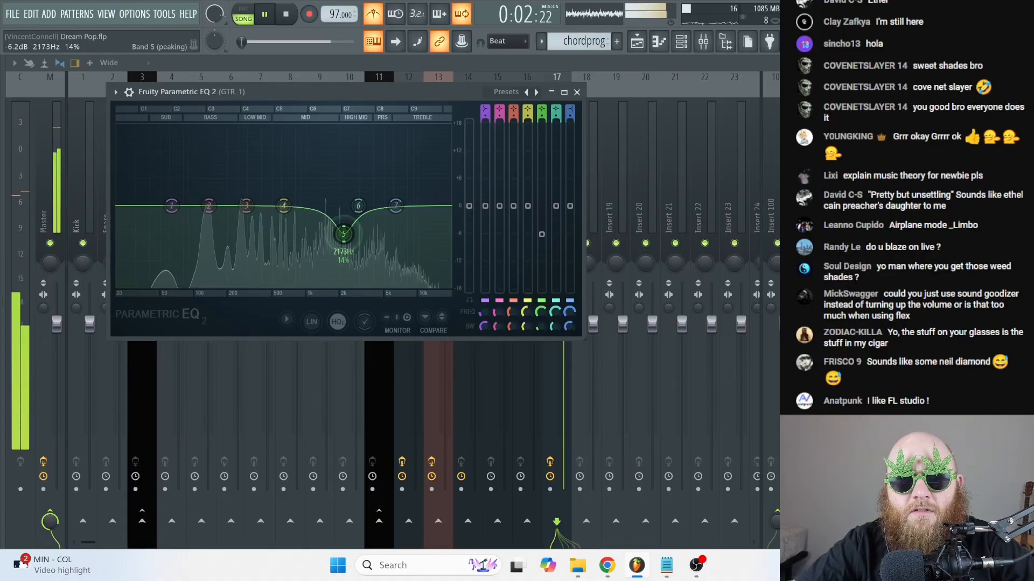
click(646, 142)
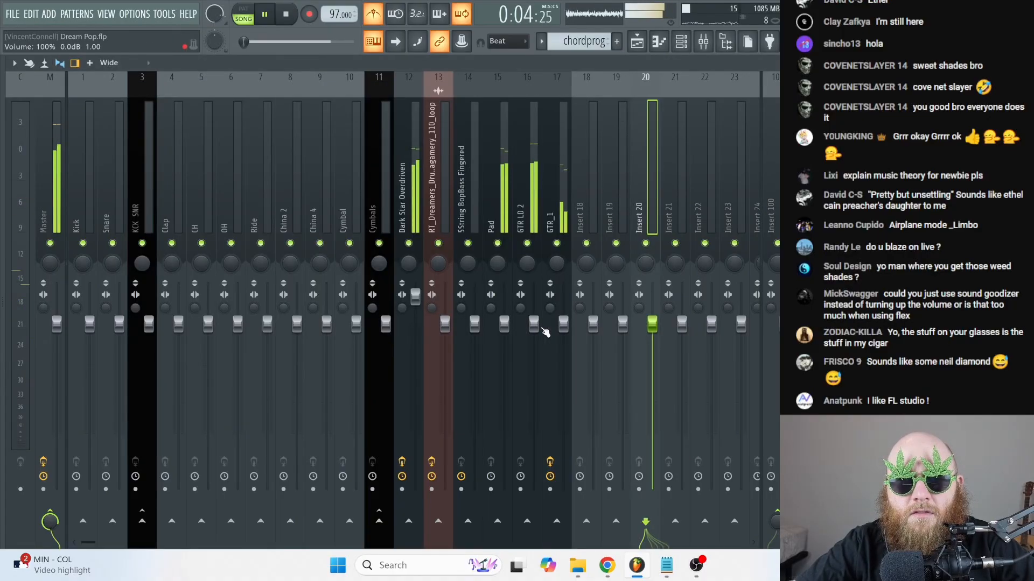
- Lower the Pad mixer track's fader past 85% while listening against the guitar tracks, and stop playback
drag(512, 325, 511, 350)
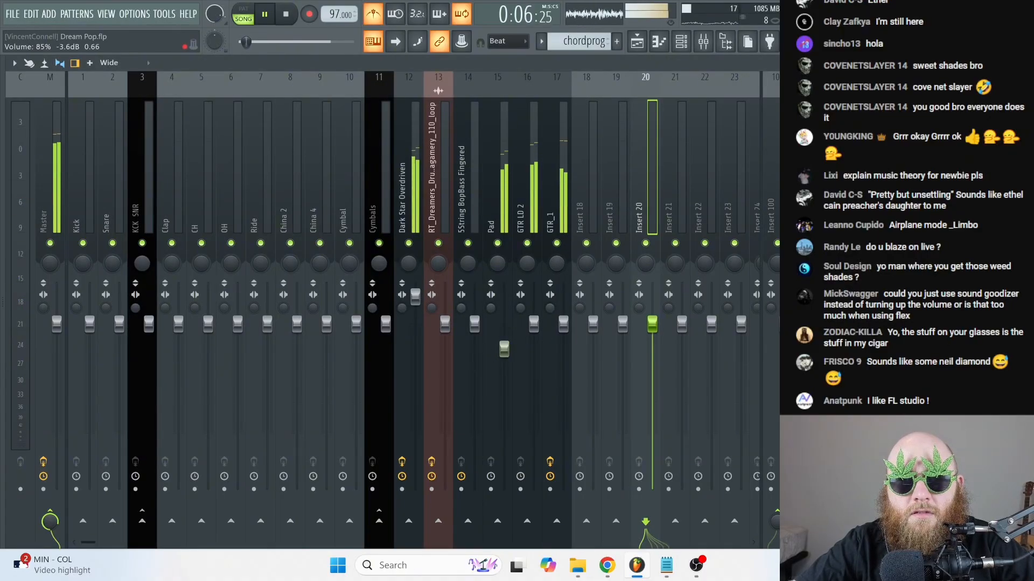
click(563, 194)
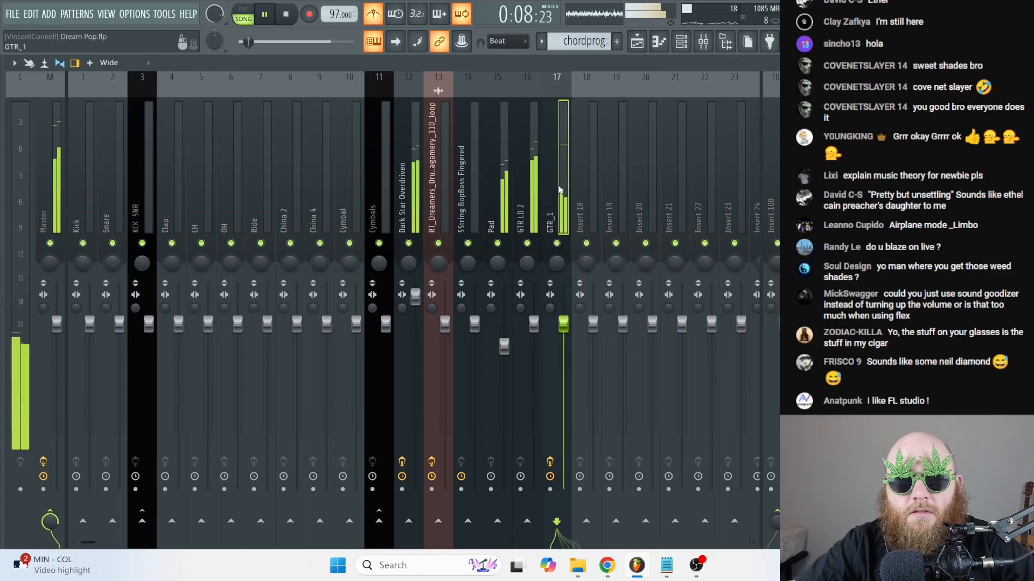
drag(509, 374, 509, 369)
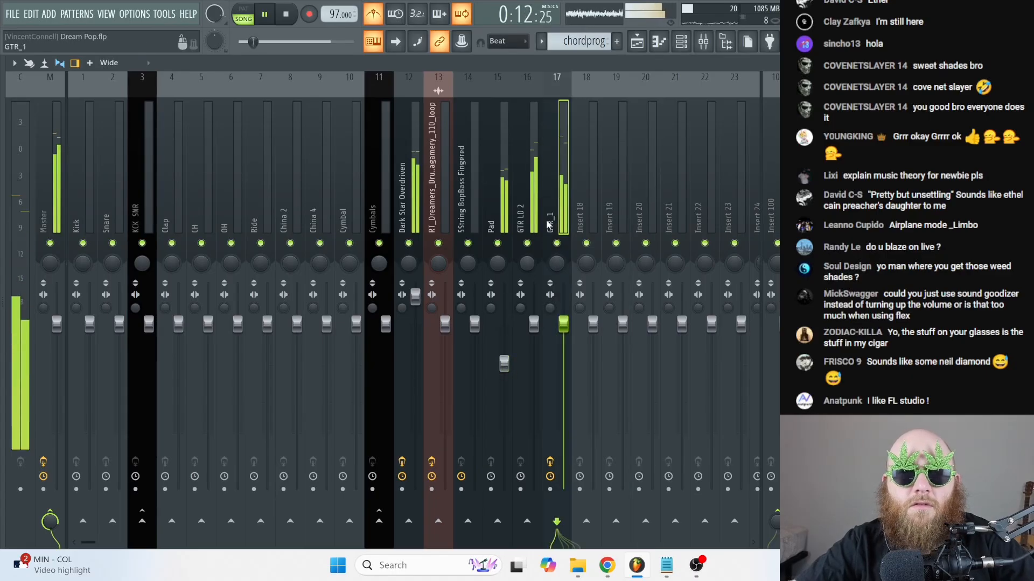
click(531, 190)
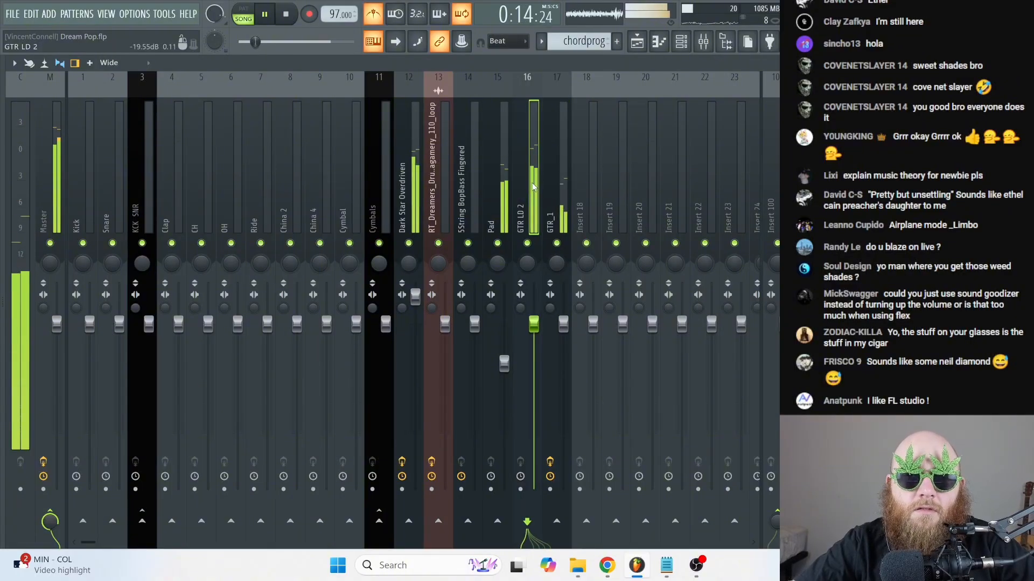
click(563, 175)
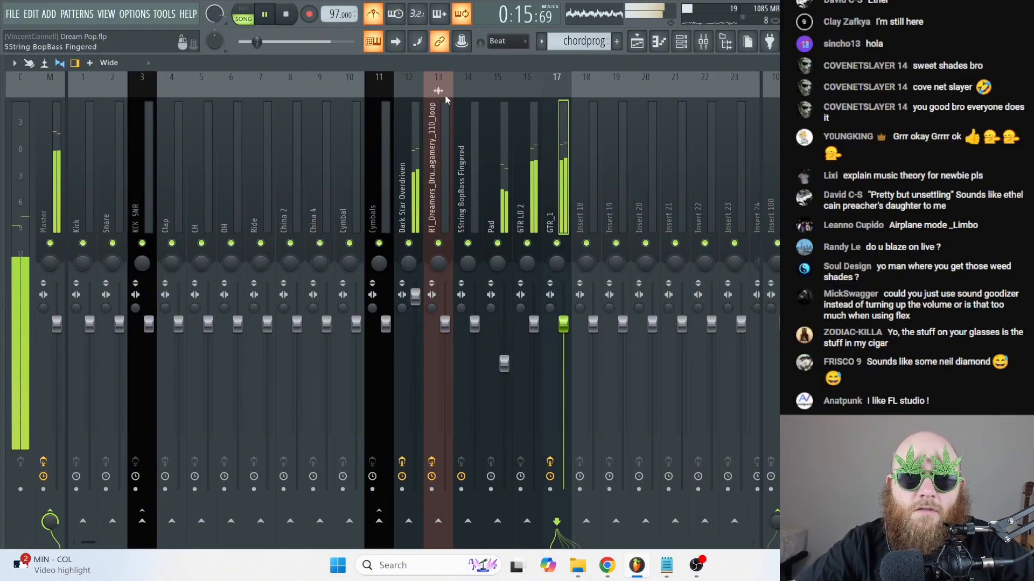
click(294, 18)
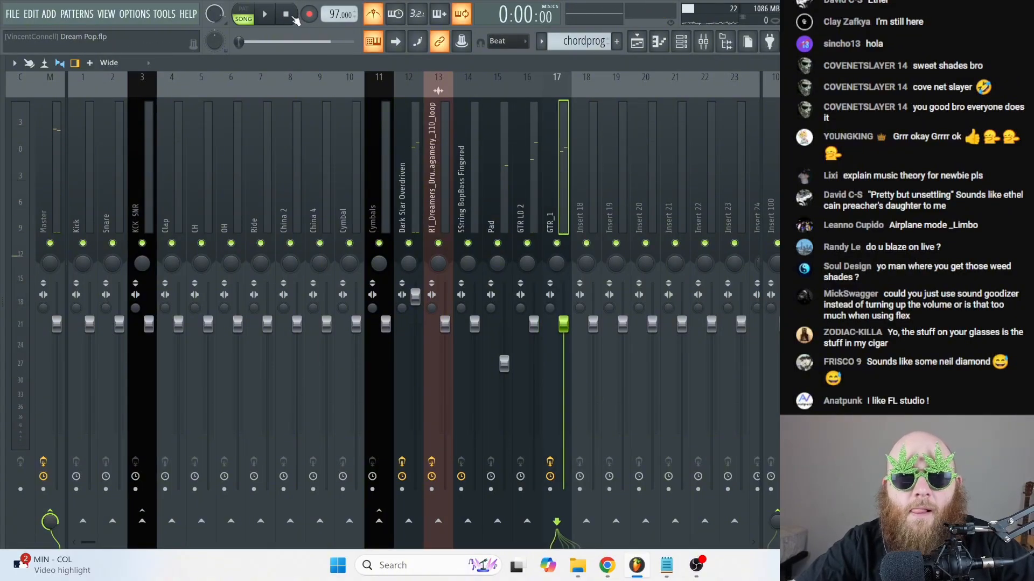
- Mute the chordprog pattern on Playlist Track 7 and play the song from the start
key(F9)
key(F12)
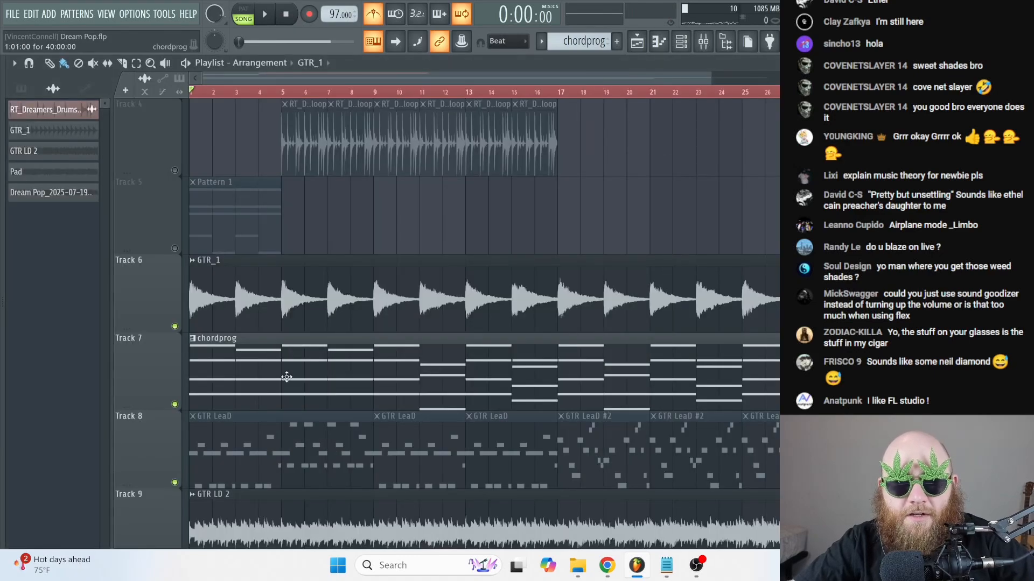
click(174, 404)
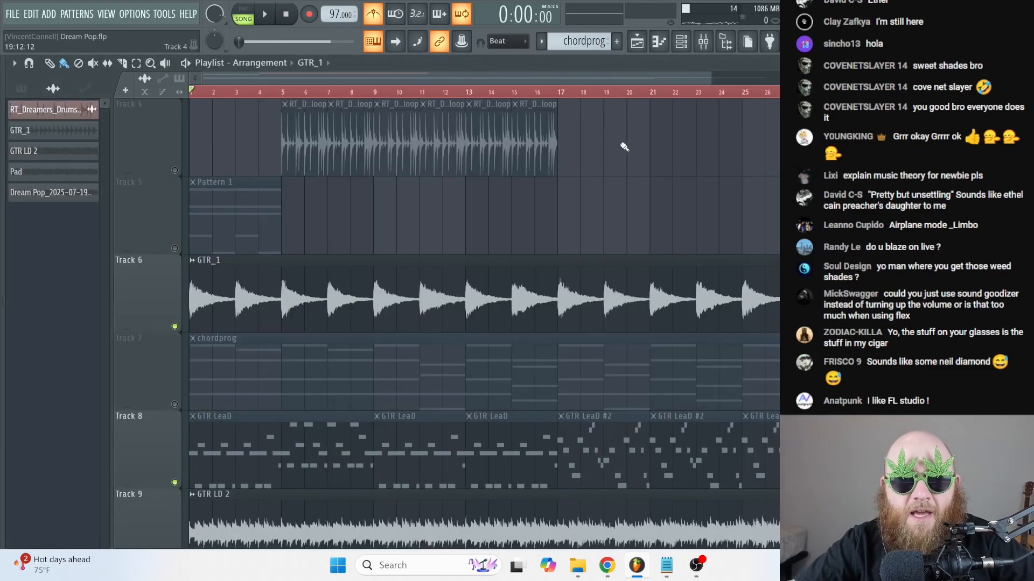
key(space)
- Raise the Pad mixer track's fader slightly during playback and save the project
click(703, 41)
mouse_move(504, 361)
mouse_down()
mouse_move(511, 338)
mouse_move(504, 344)
mouse_up()
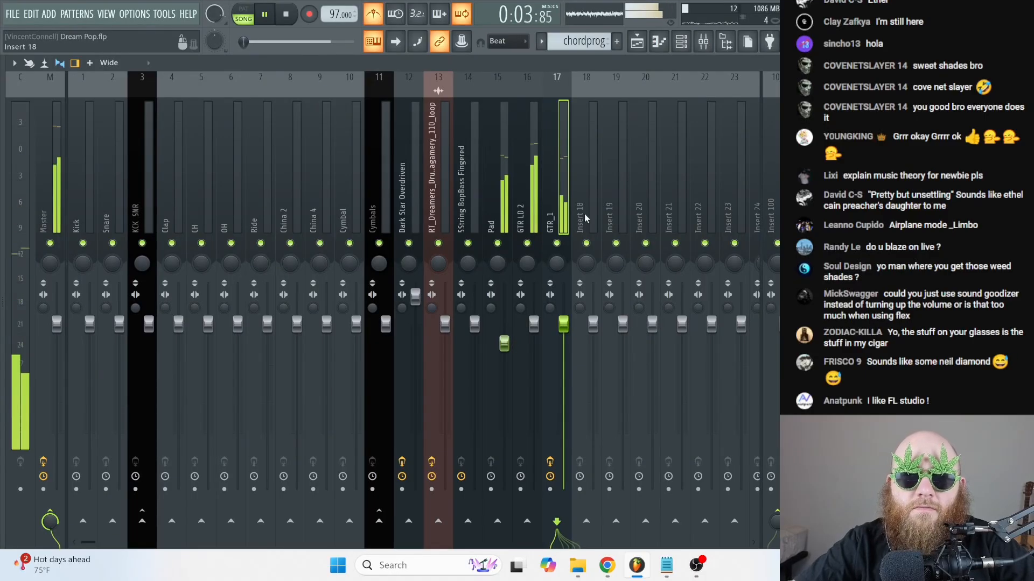
key(ctrl+s)
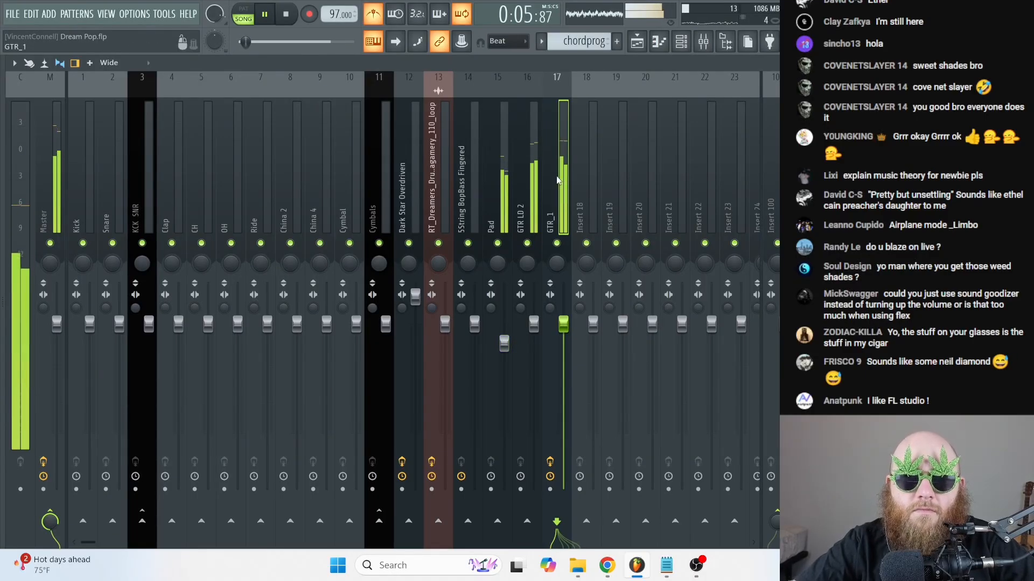
- Stop playback, load Vintage Chorus on the GTR LD 2 mixer track, place its window clear of the effect slots, and play the song
click(532, 157)
key(space)
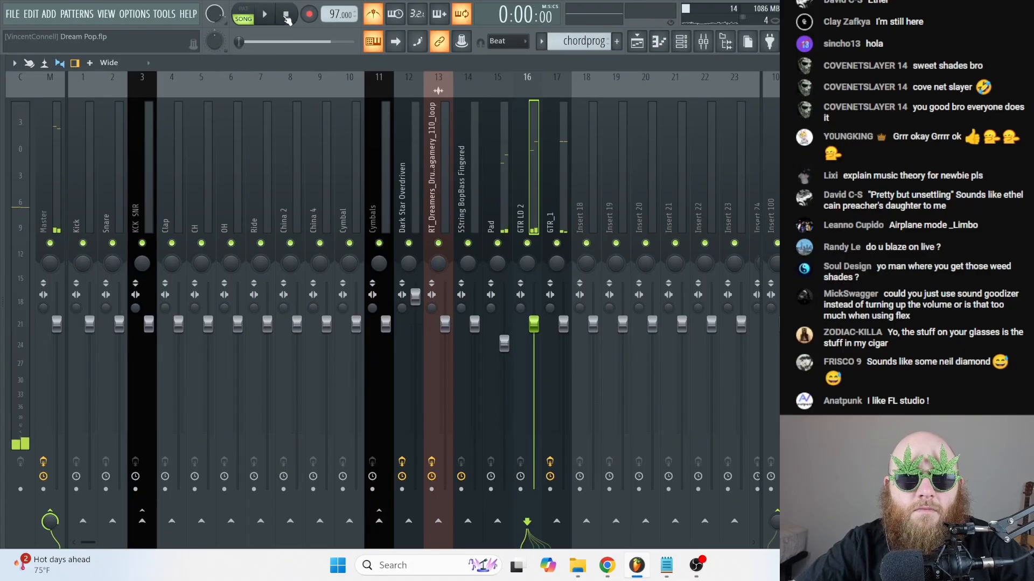
click(891, 130)
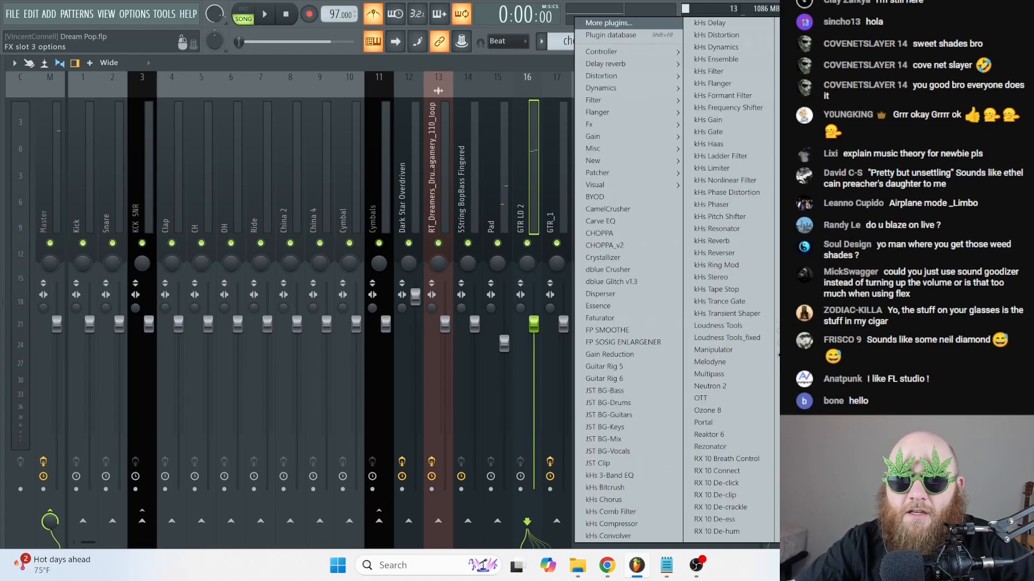
mouse_move(640, 77)
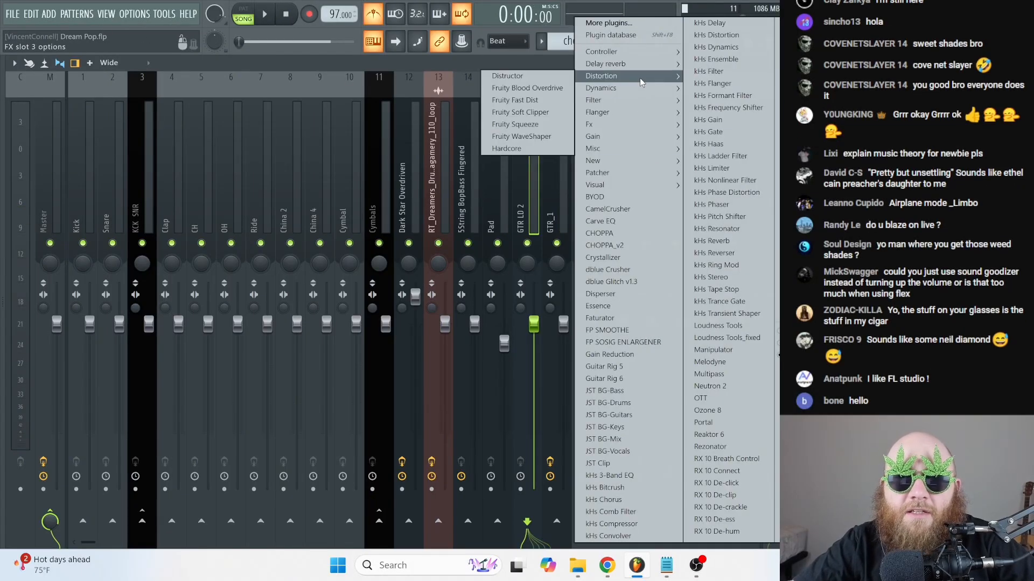
mouse_move(640, 114)
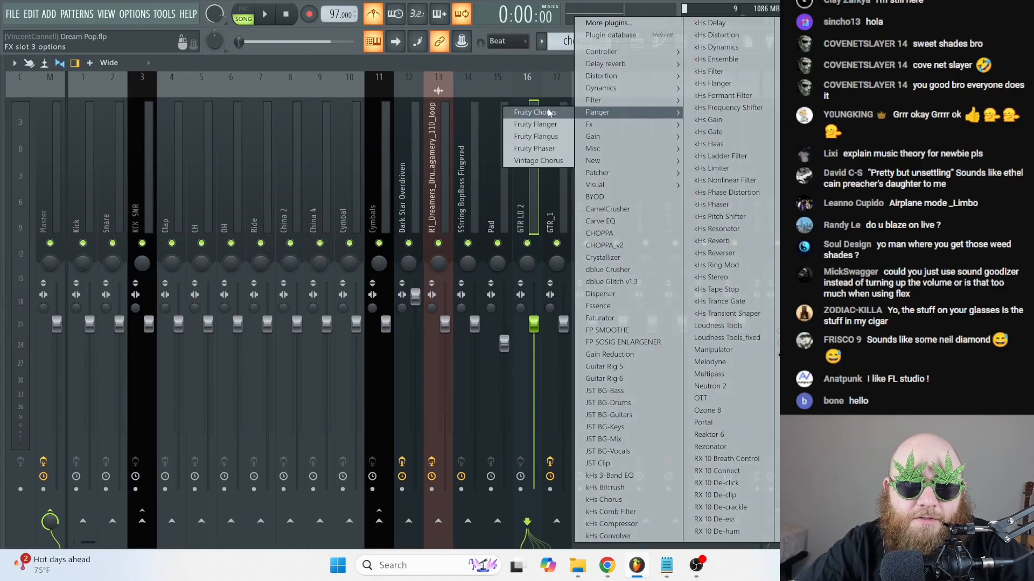
click(538, 160)
drag(368, 168, 530, 144)
drag(416, 145, 428, 147)
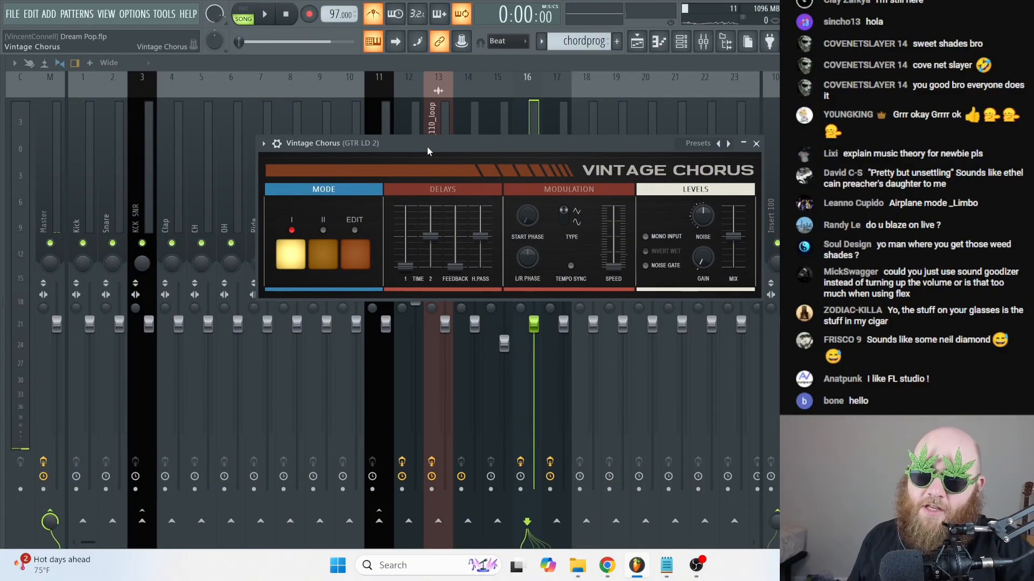
drag(427, 147, 411, 146)
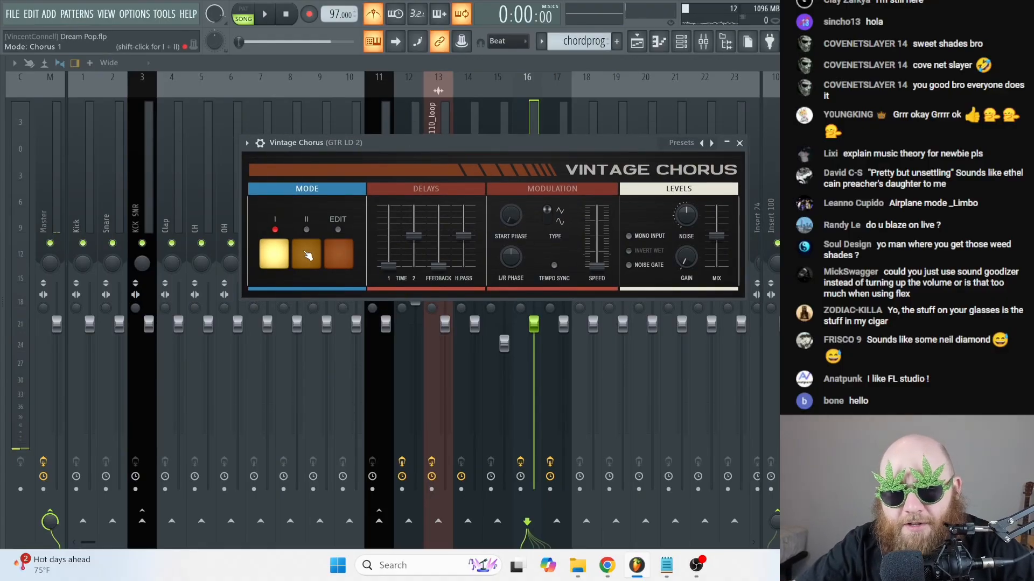
key(space)
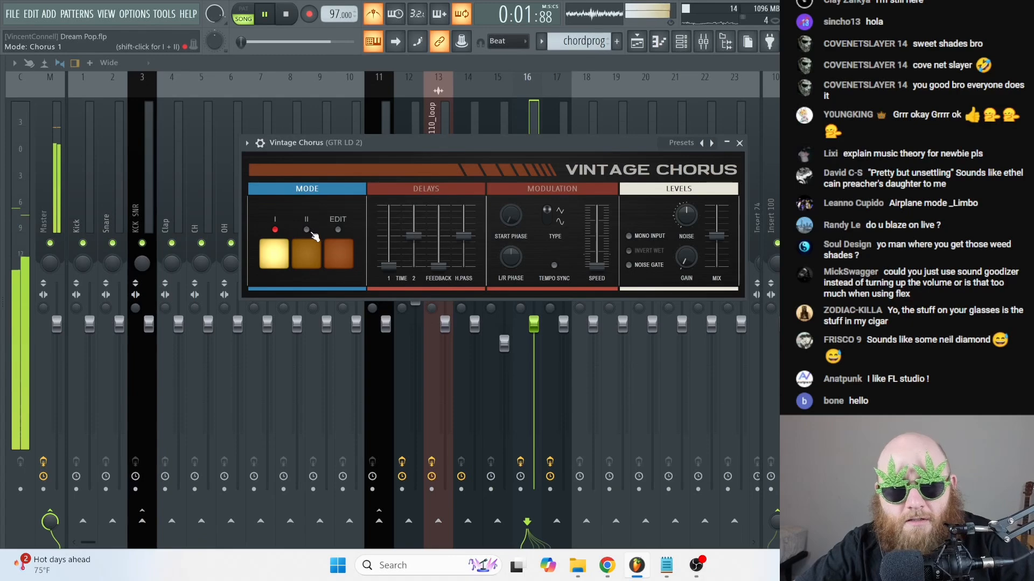
- Enable chorus mode II alongside mode I in Vintage Chorus on the GTR LD 2 track, close the plugin and stop playback
click(316, 247)
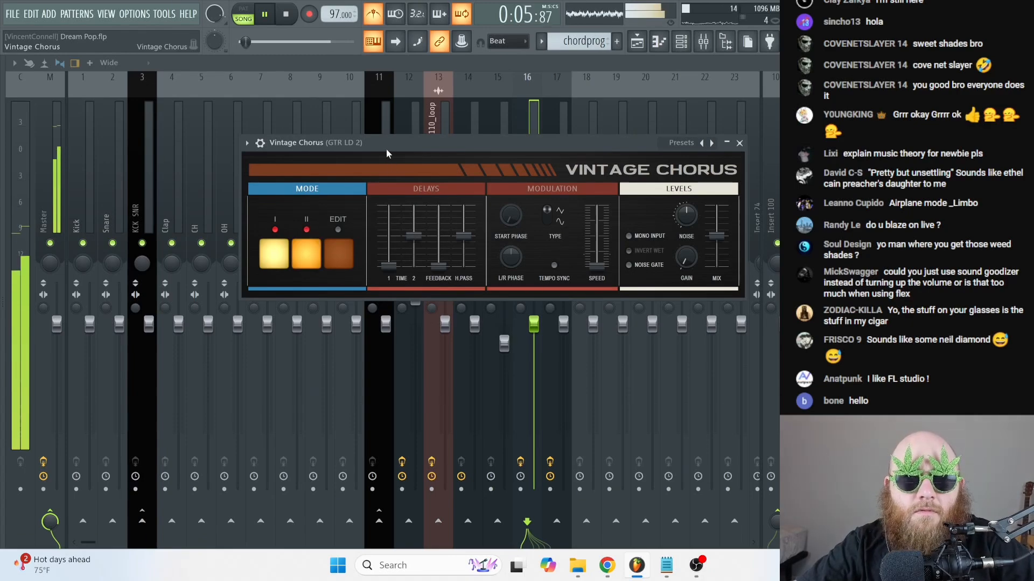
drag(386, 150, 398, 220)
click(752, 213)
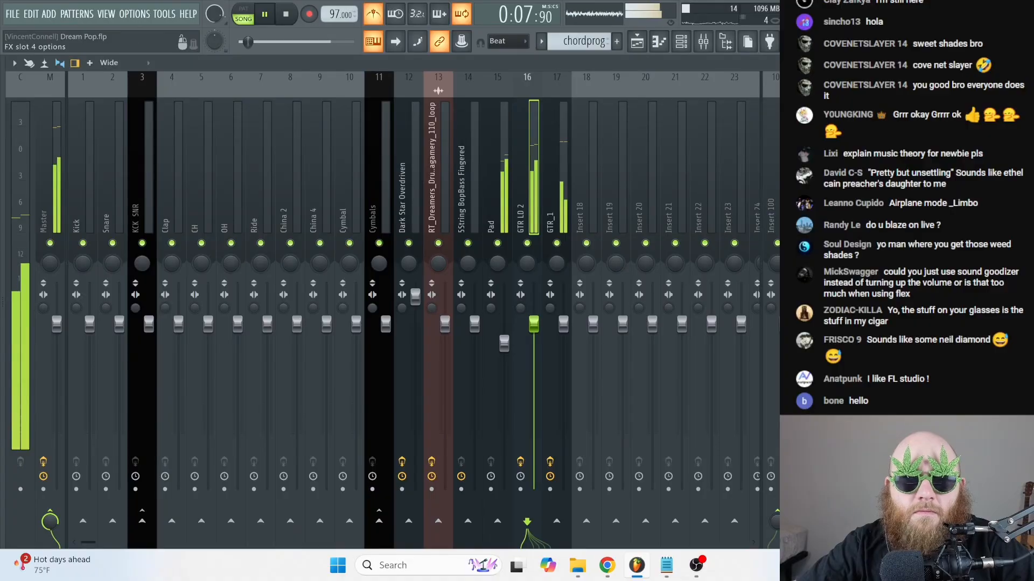
key(space)
- Load Fruity Parametric EQ 2 into effect slot 4 of GTR LD 2 and make band 1 a high pass with Steep 8 order
click(789, 156)
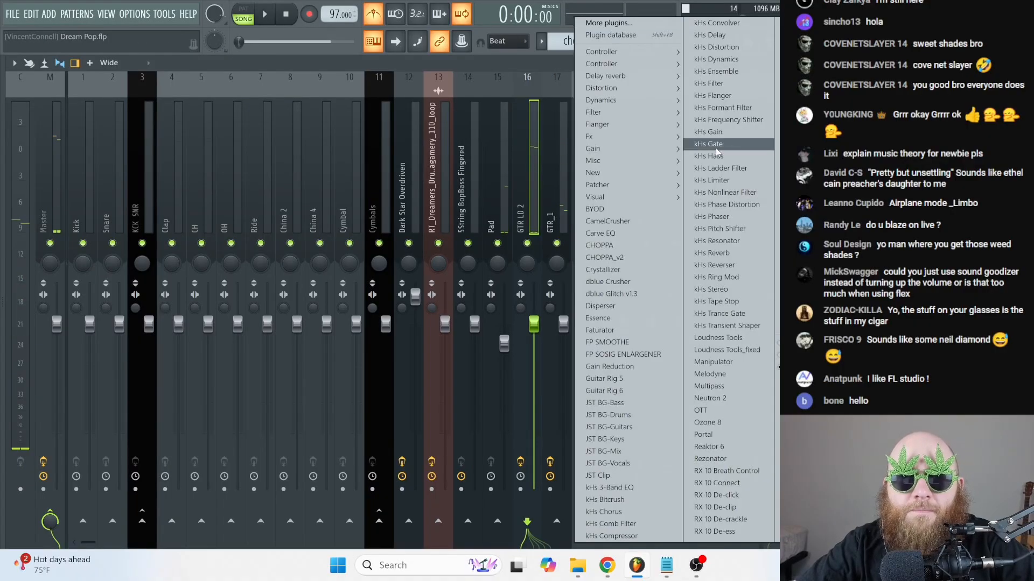
mouse_move(593, 112)
click(515, 173)
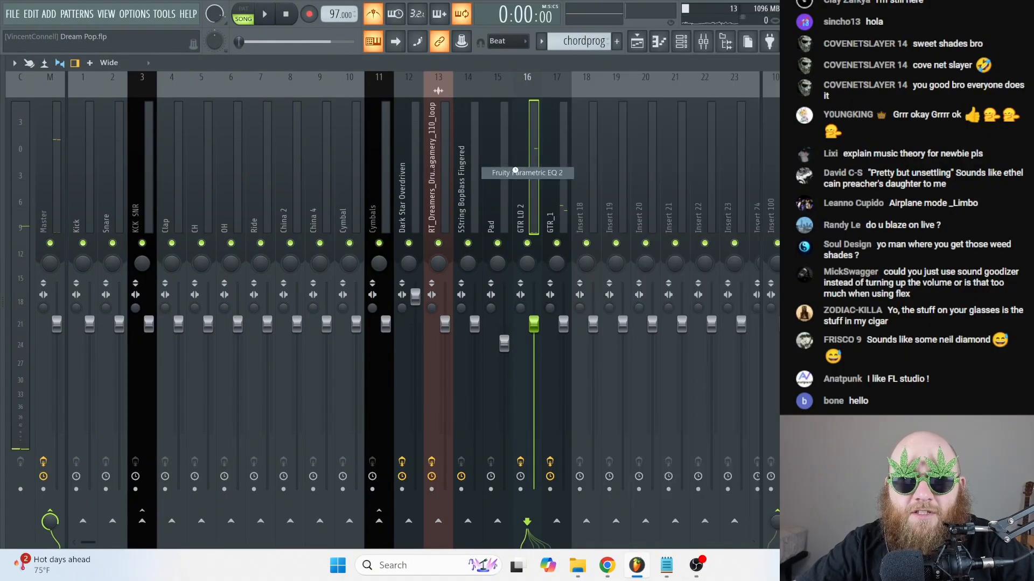
right_click(157, 287)
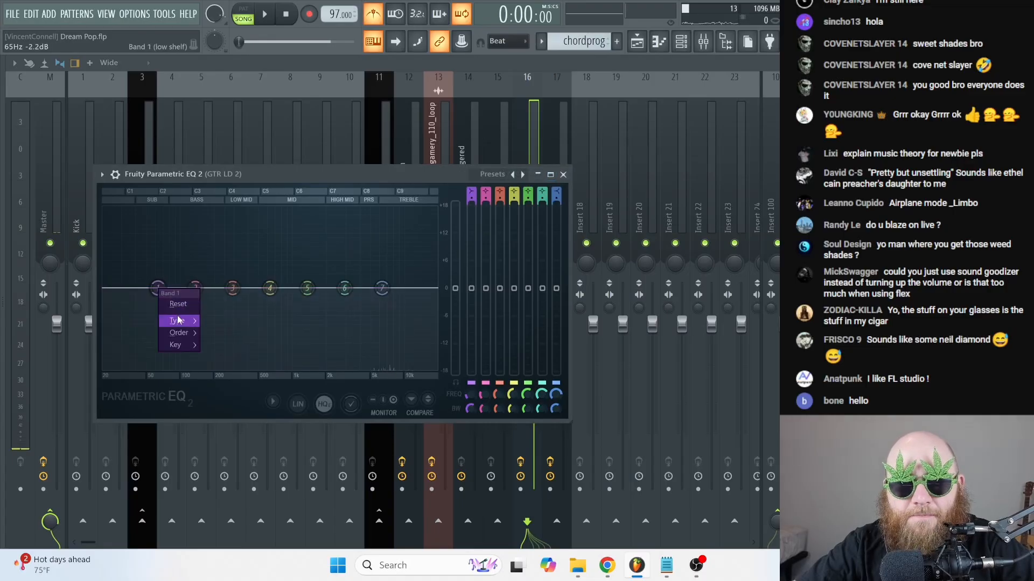
mouse_move(177, 321)
click(227, 356)
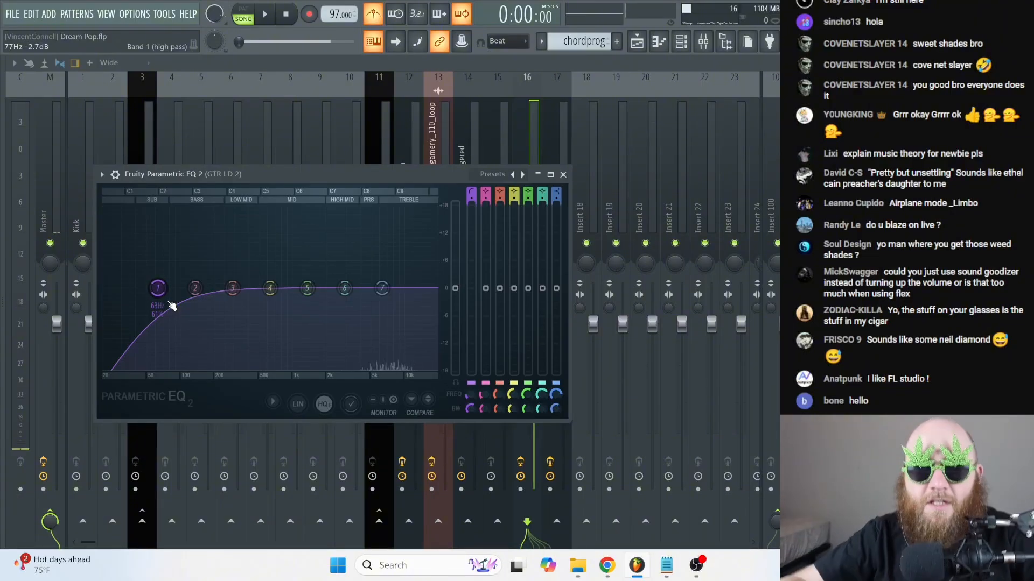
right_click(158, 289)
click(216, 334)
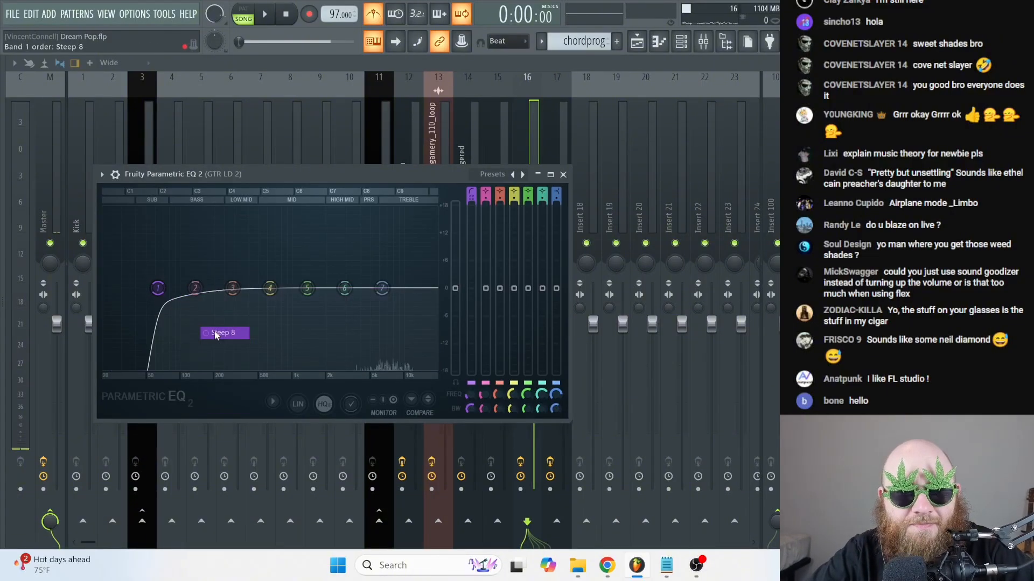
- Raise the high-pass cutoff, boost band 3 slightly and cut band 4 about 12 dB near 3.9 kHz while playing, and close the EQ
drag(158, 290, 362, 346)
key(space)
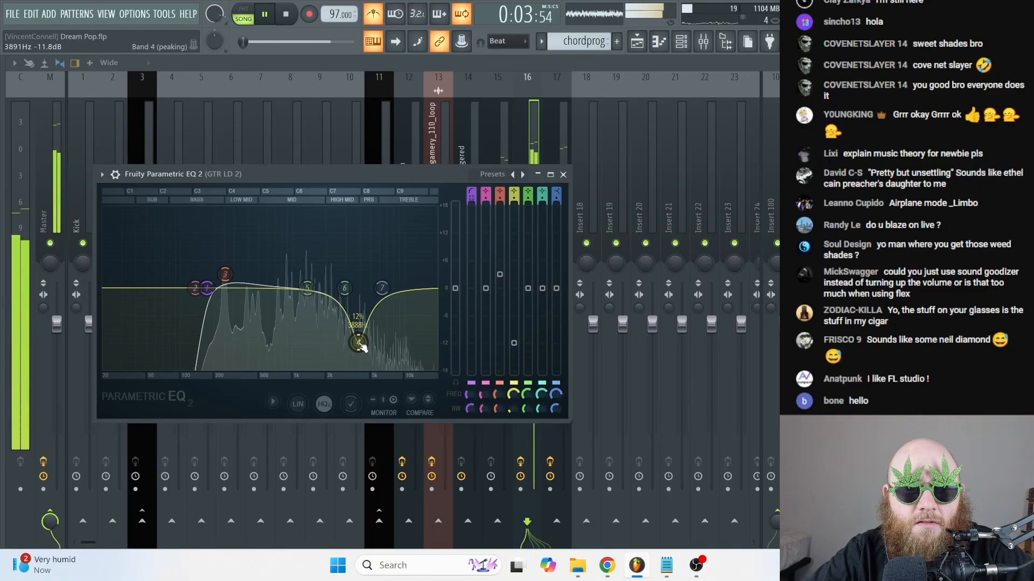
drag(307, 289, 300, 289)
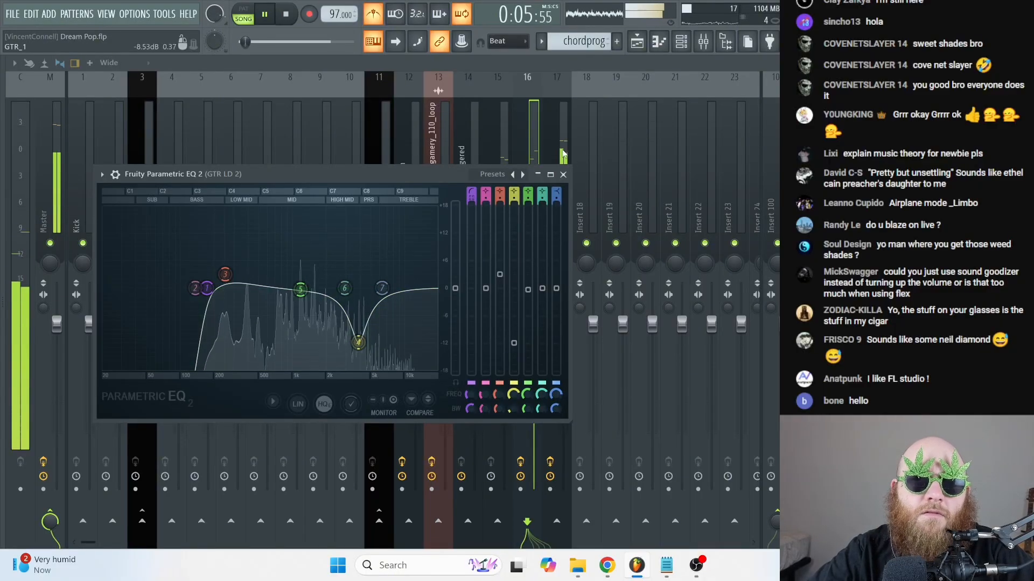
click(563, 174)
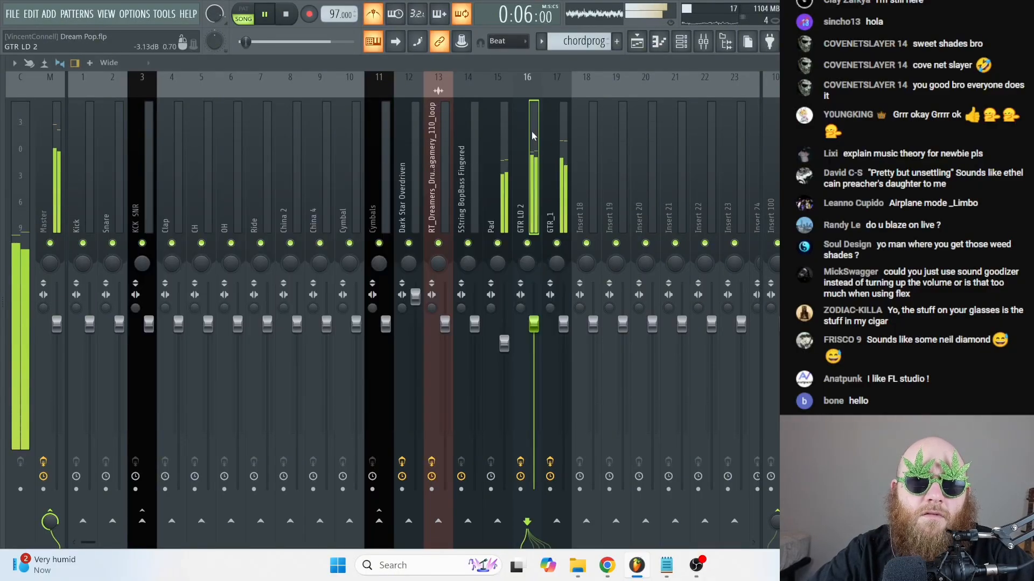
- Raise the input gain slightly in the kHs Limiter on the Master track and close the limiter
click(54, 138)
click(872, 161)
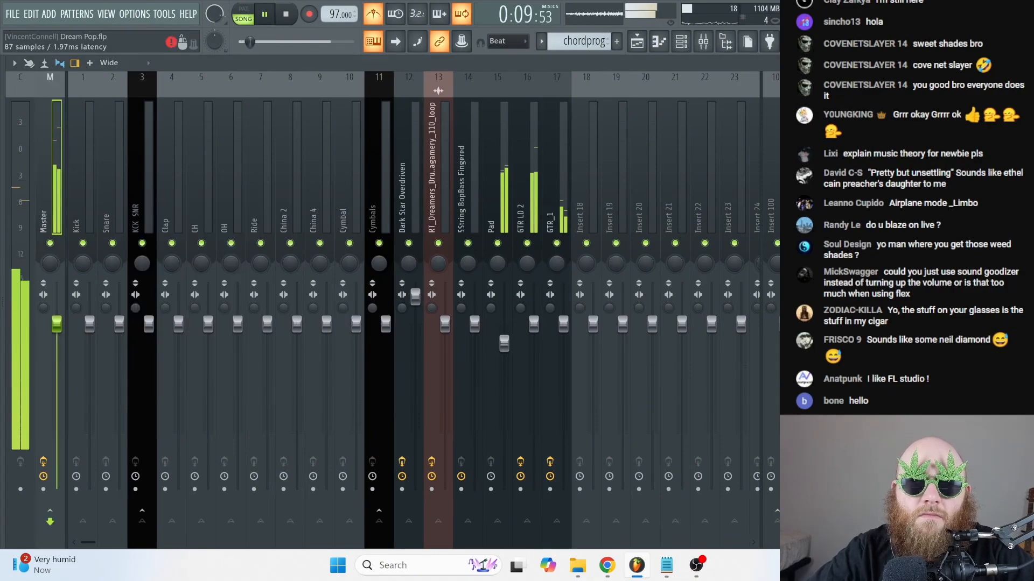
click(872, 162)
click(872, 161)
drag(168, 342, 168, 331)
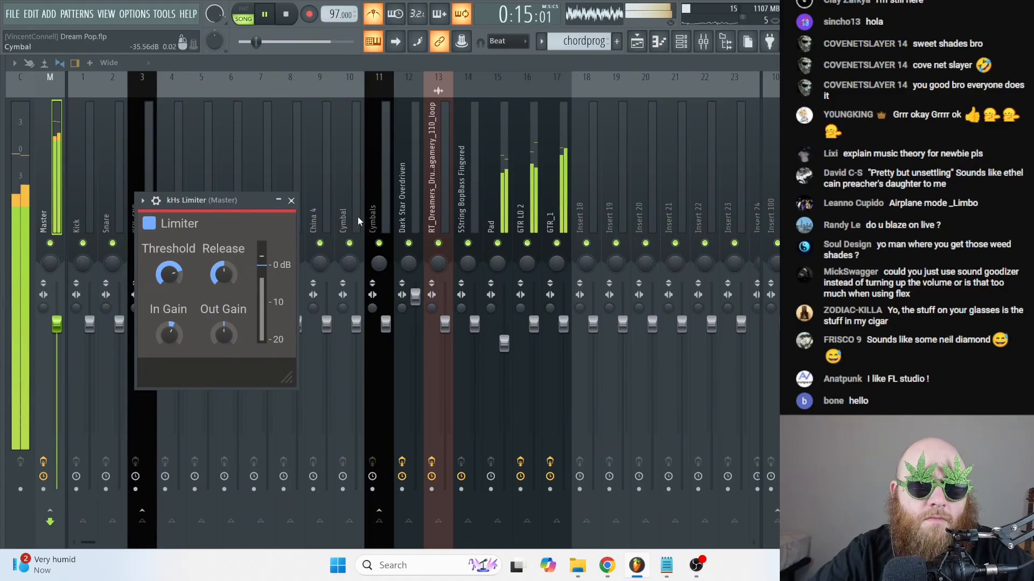
click(291, 200)
- Lower the GTR LD 2 mixer track's fader to 99% during playback, keeping that track selected
click(534, 326)
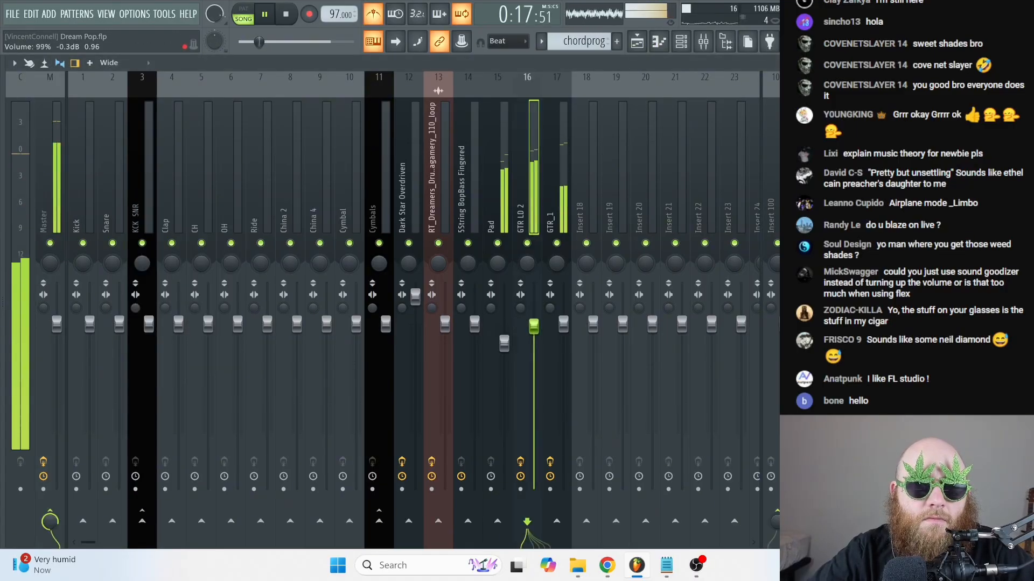
key(Left)
click(525, 186)
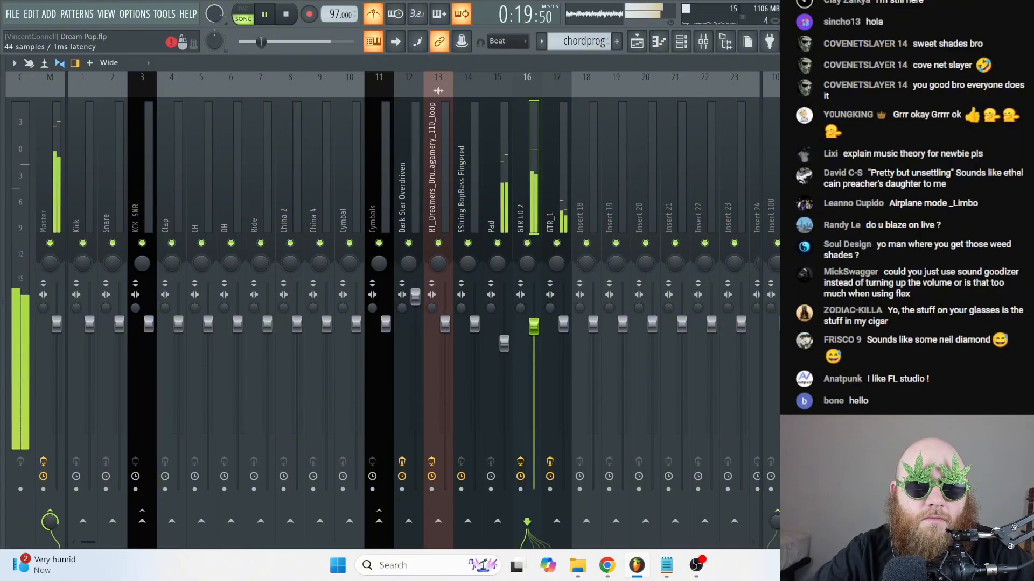
- Turn band 3 of the GTR LD 2 EQ into a low-mid cut and adjust its bandwidth, replaying the song to judge it
key(space)
drag(225, 274, 256, 316)
key(space)
drag(494, 411, 494, 425)
drag(249, 304, 227, 323)
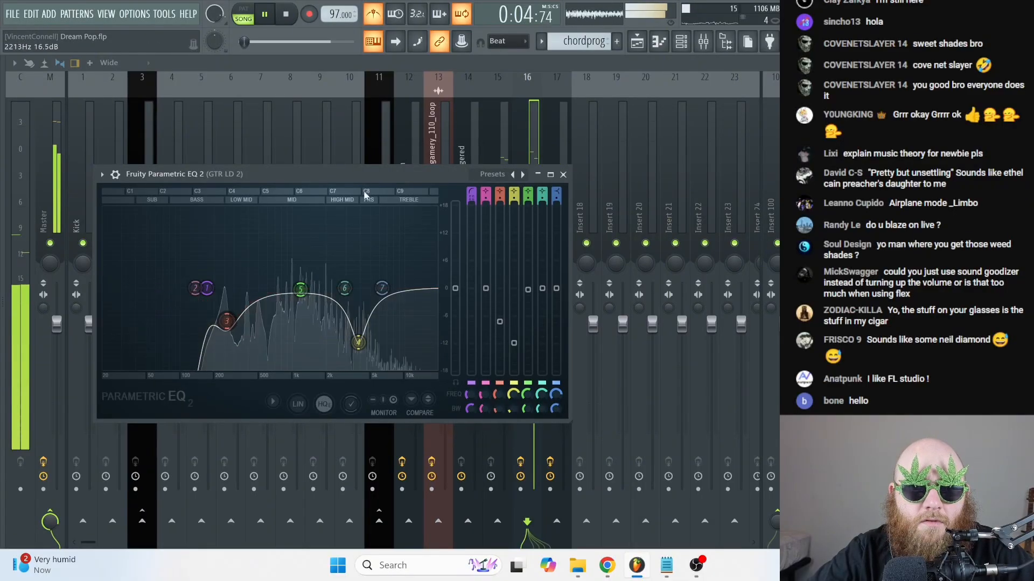
- Close the EQ, raise the GTR LD 2 fader slightly and lower GTR_1's, select the Pad track and stop playback
click(462, 150)
click(551, 202)
drag(558, 306, 540, 325)
click(505, 181)
key(space)
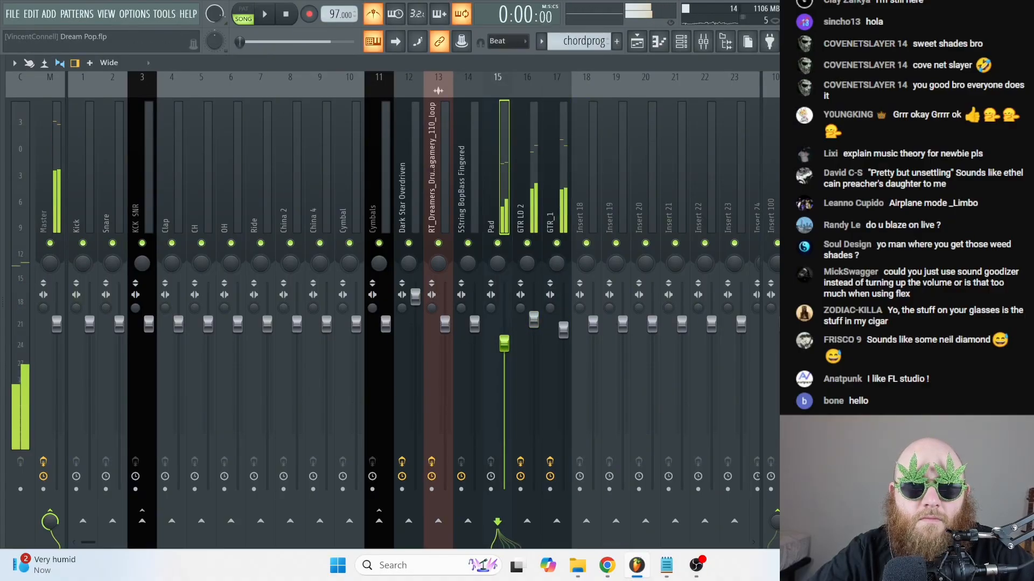
- Add Fruity Parametric EQ 2 to an effect slot of the Pad mixer track
click(883, 108)
mouse_move(595, 112)
click(530, 177)
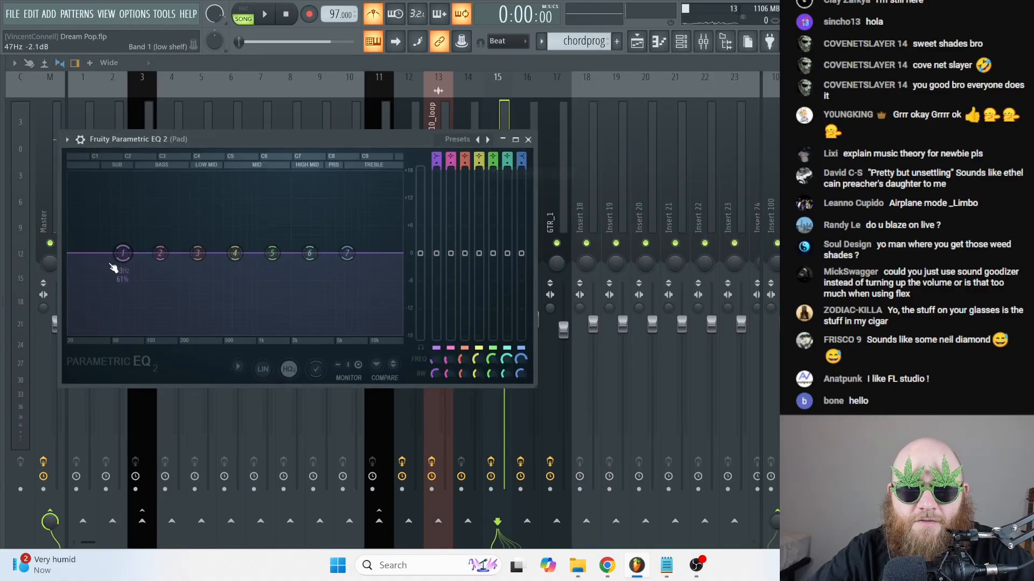
- Make band 1 of the Pad EQ a steeper high-pass filter and cut the low end with bands 1 and 2
right_click(123, 253)
mouse_move(143, 285)
click(183, 322)
right_click(123, 253)
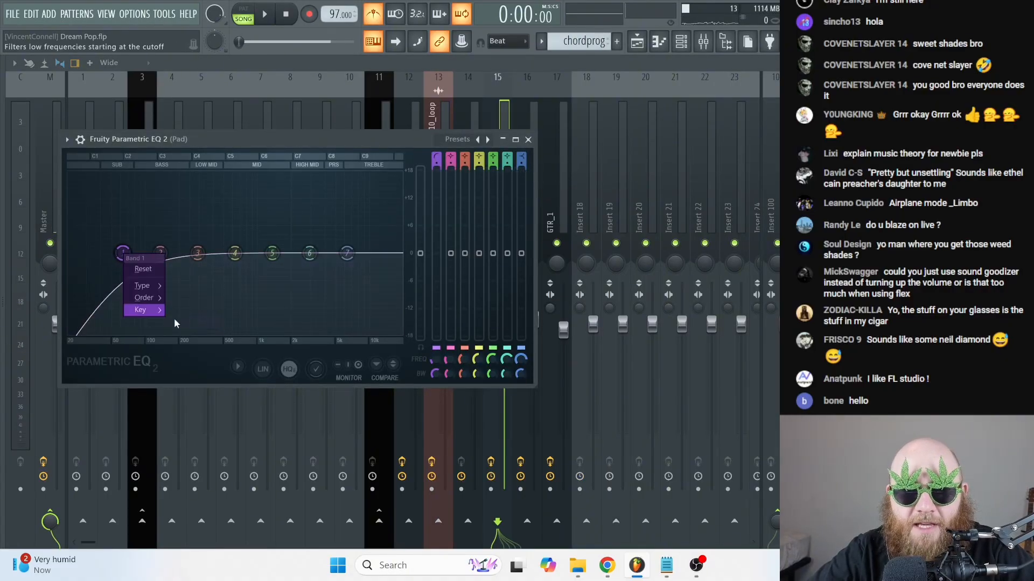
click(178, 303)
key(space)
drag(123, 253, 139, 293)
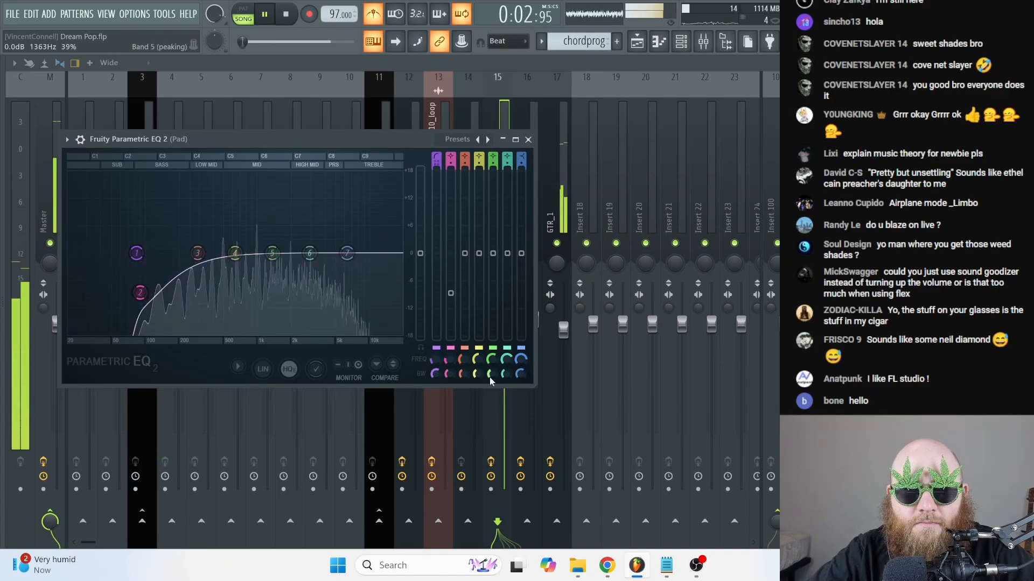
- During playback, dip band 4 in the Pad's low mids and shift band 5 higher in frequency, closing the EQ when done
key(space)
key(space)
drag(235, 253, 221, 293)
scroll(225, 299, up, 4)
drag(273, 254, 355, 256)
click(527, 139)
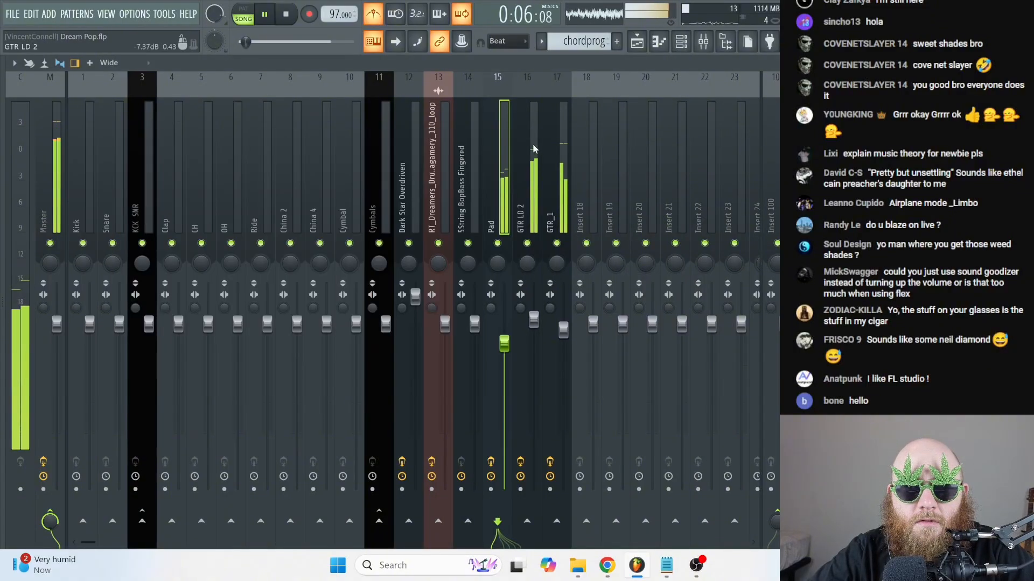
- Listen to the mix, turn off the metronome, and close the open plugin windows to return to the playlist
click(560, 151)
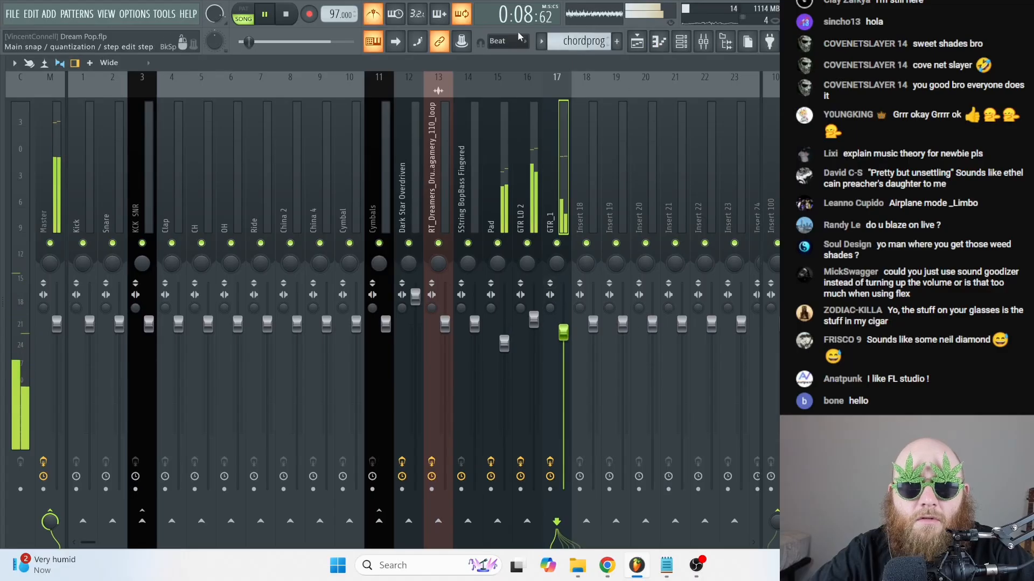
key(space)
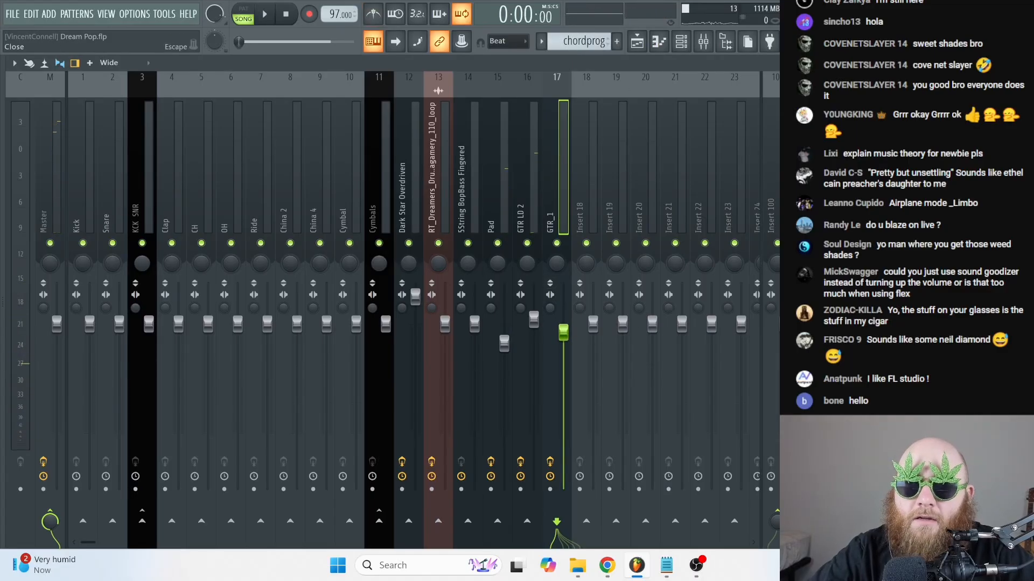
key(Escape)
click(646, 242)
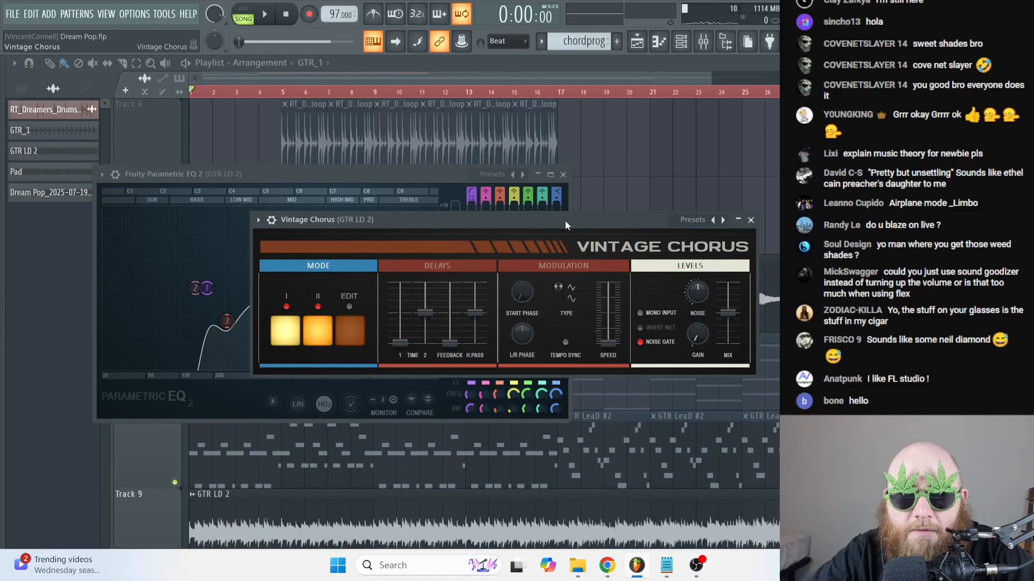
key(F12)
scroll(388, 273, down, 4)
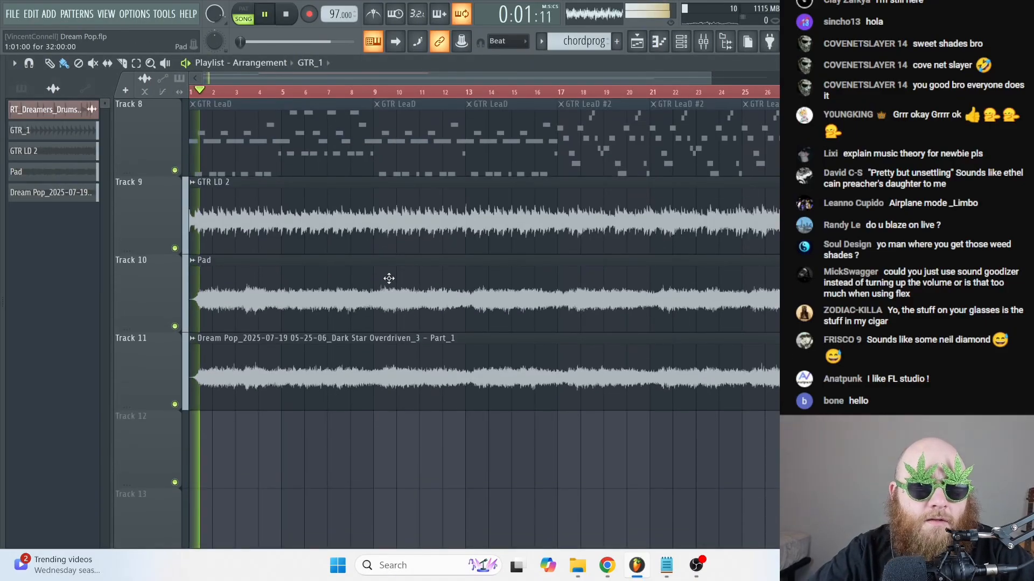
scroll(362, 299, up, 4)
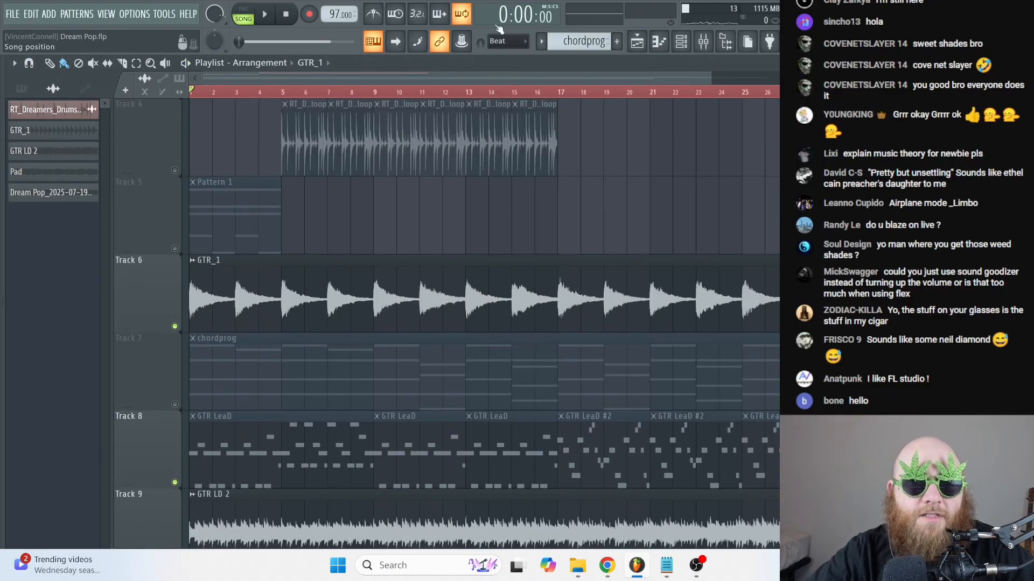
- Create a new pattern named BASS GUITAR and save the project
click(616, 41)
text(BASS)
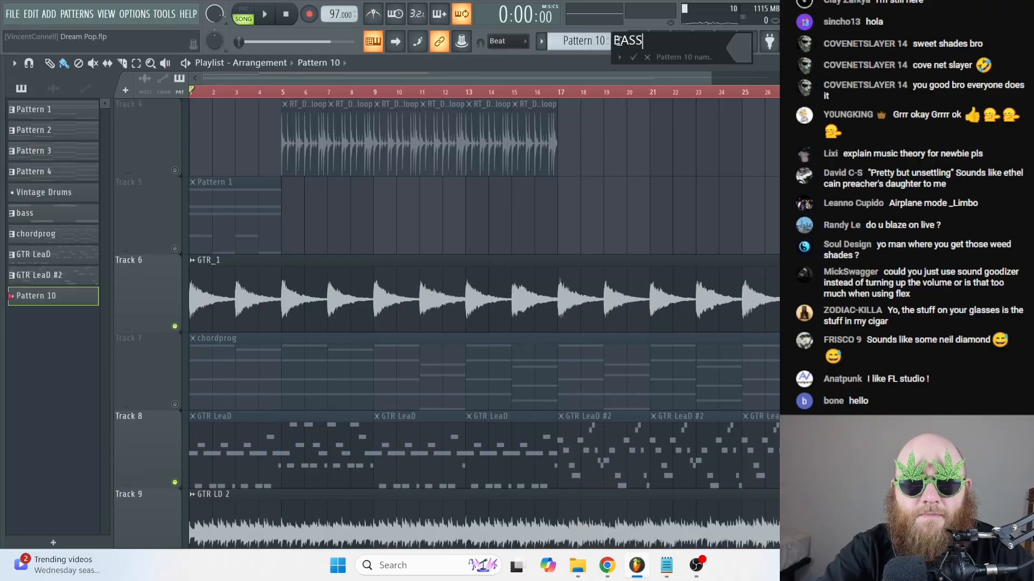
text( GUITAE)
key(BackSpace)
text(R)
key(Return)
key(ctrl+s)
- Show all channels in the channel rack and replace the Juno Super Pad instrument with an empty Sampler
click(681, 42)
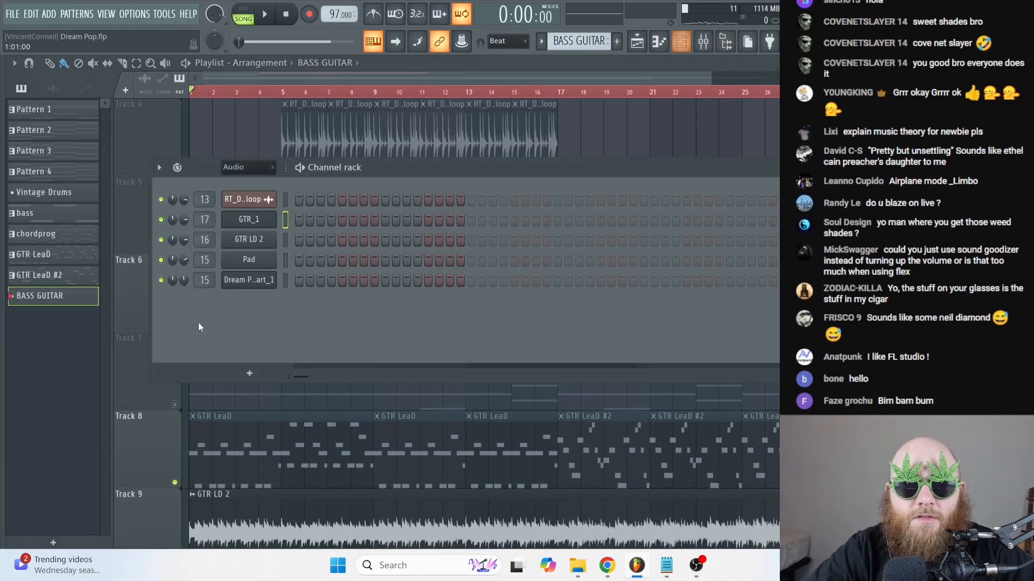
click(247, 167)
click(235, 180)
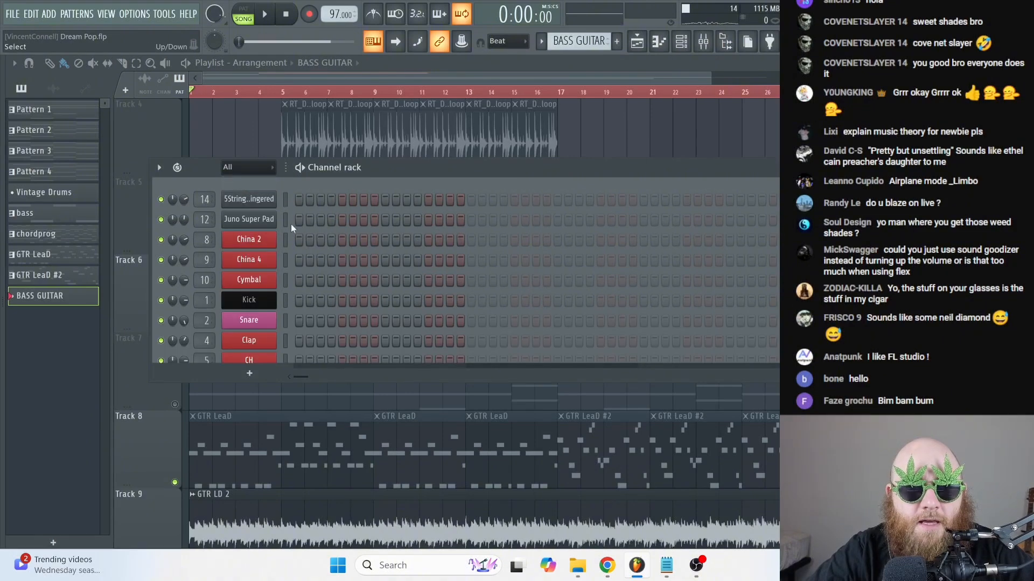
right_click(265, 220)
mouse_move(351, 346)
mouse_move(435, 351)
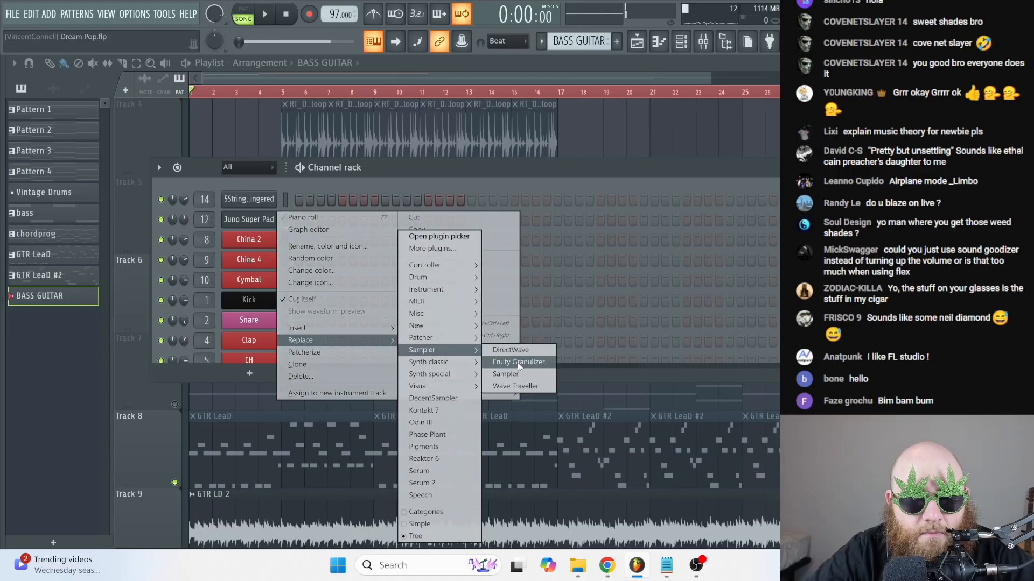
click(506, 365)
click(553, 181)
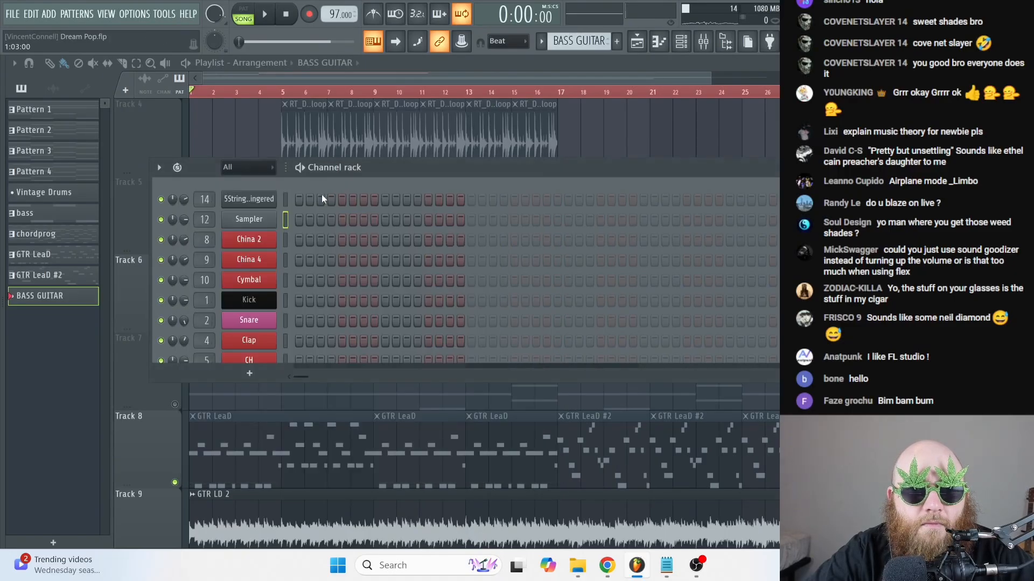
- Open the 5String BopBass Fingered instrument in FLEX and audition its sound
click(247, 201)
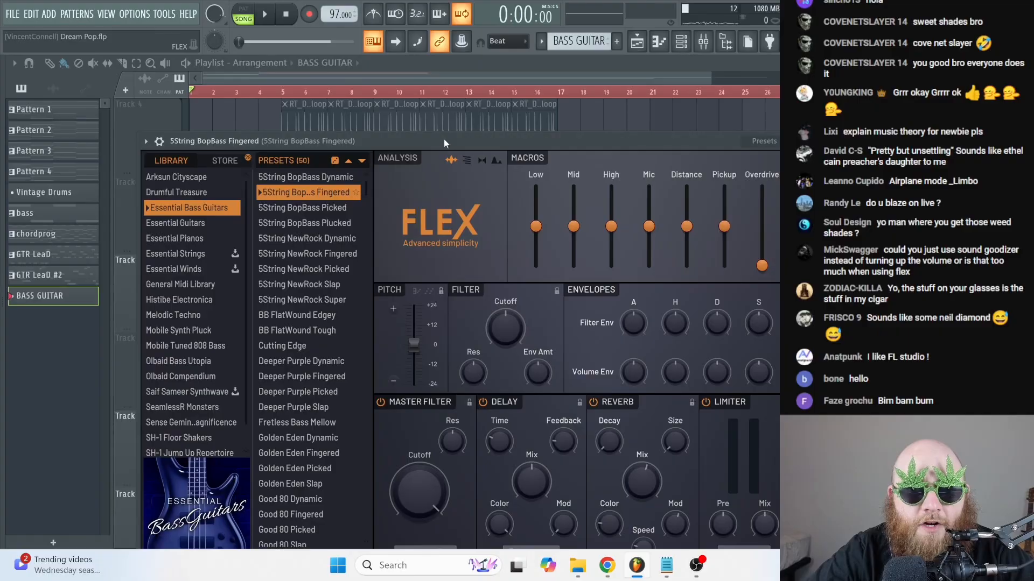
drag(440, 136, 435, 76)
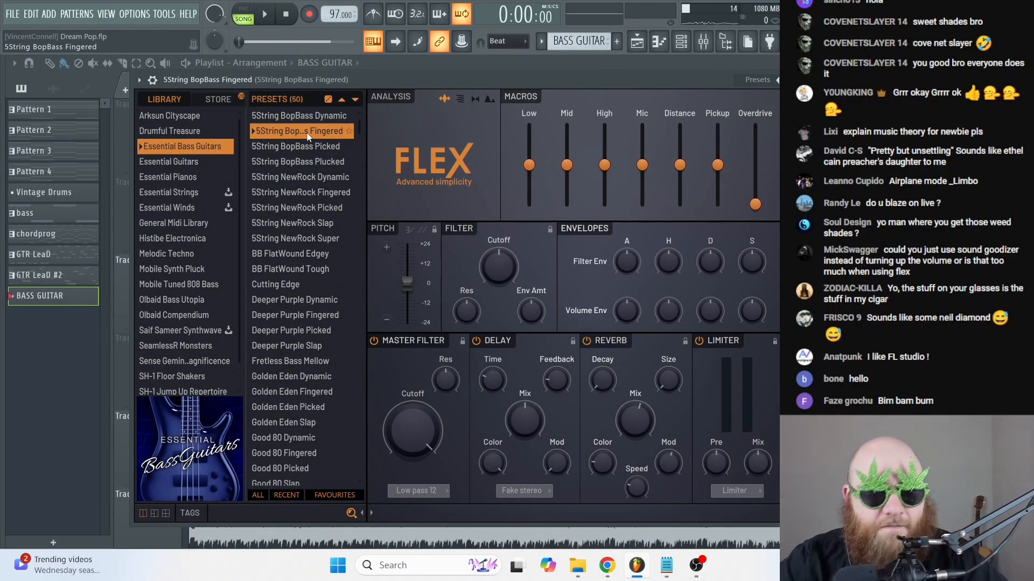
drag(371, 79, 357, 84)
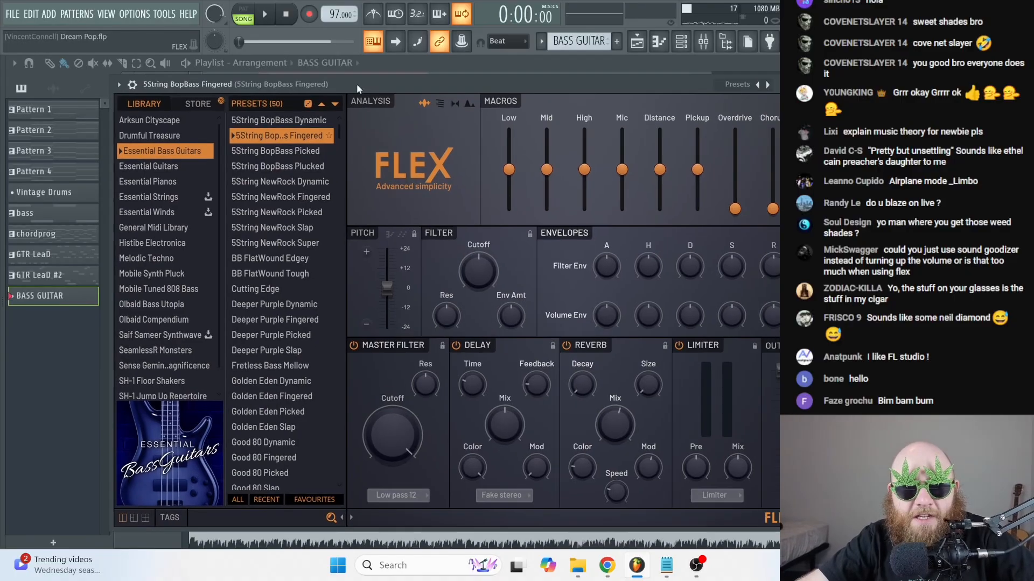
key(e)
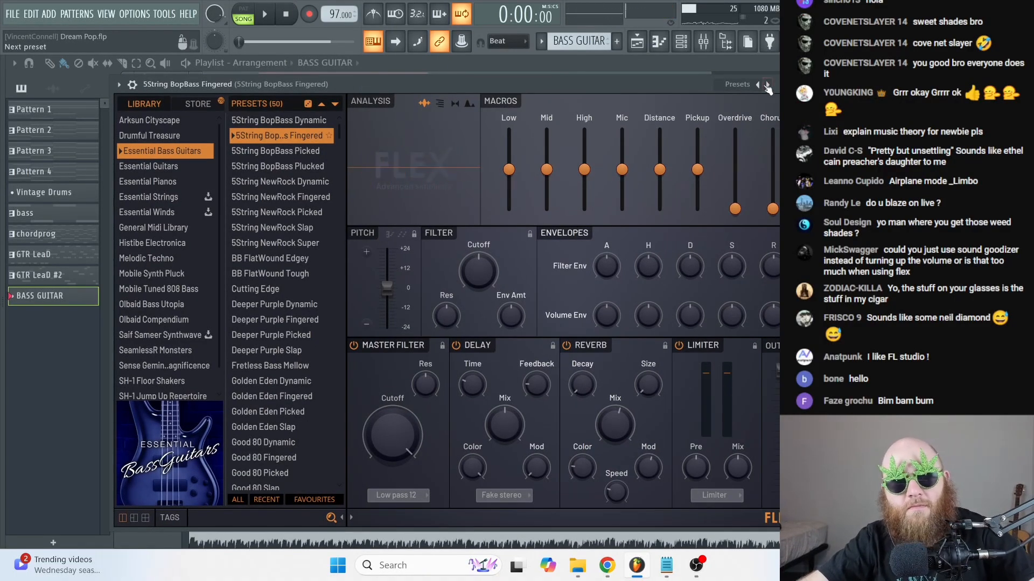
click(795, 84)
click(467, 75)
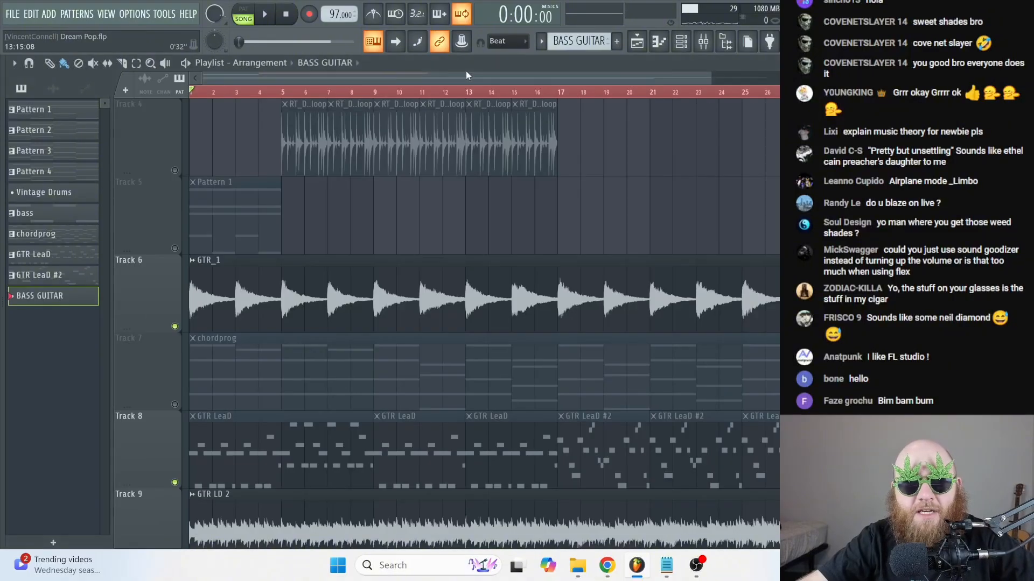
- Open the chordprog pattern in the piano roll and copy the lowest note of every chord
scroll(427, 155, down, 5)
scroll(346, 269, up, 3)
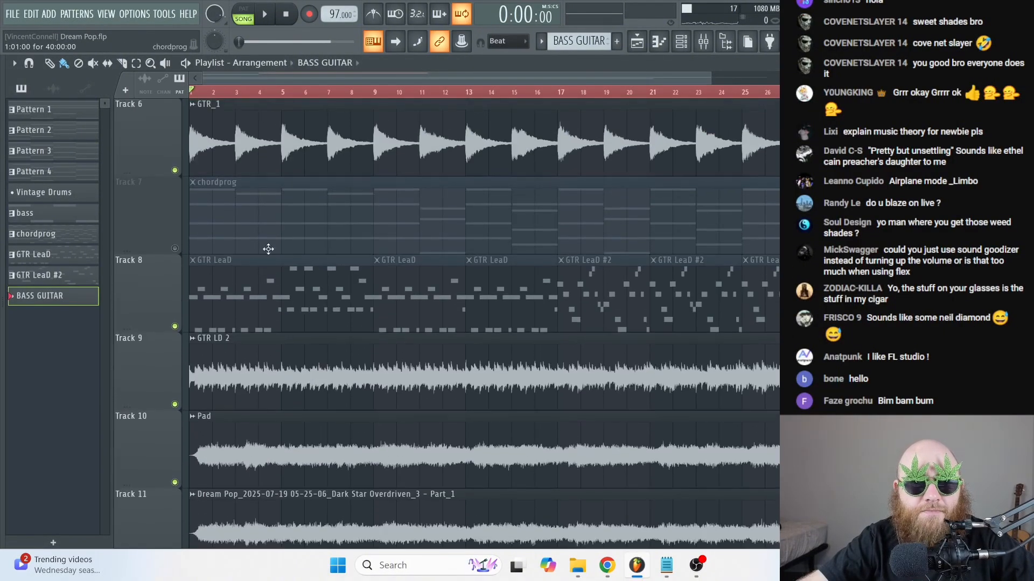
double_click(211, 220)
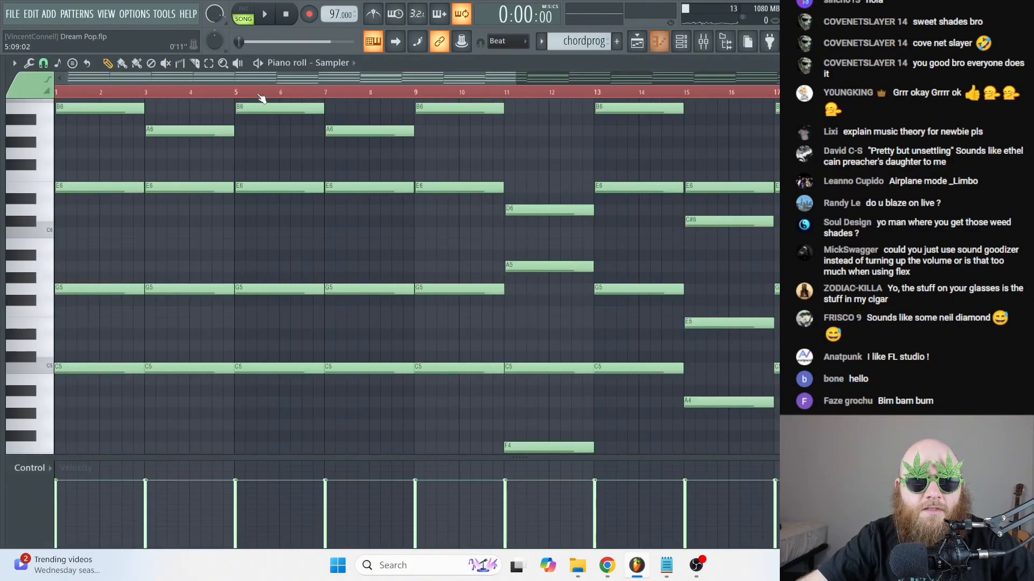
drag(514, 79, 997, 79)
scroll(417, 277, down, 4)
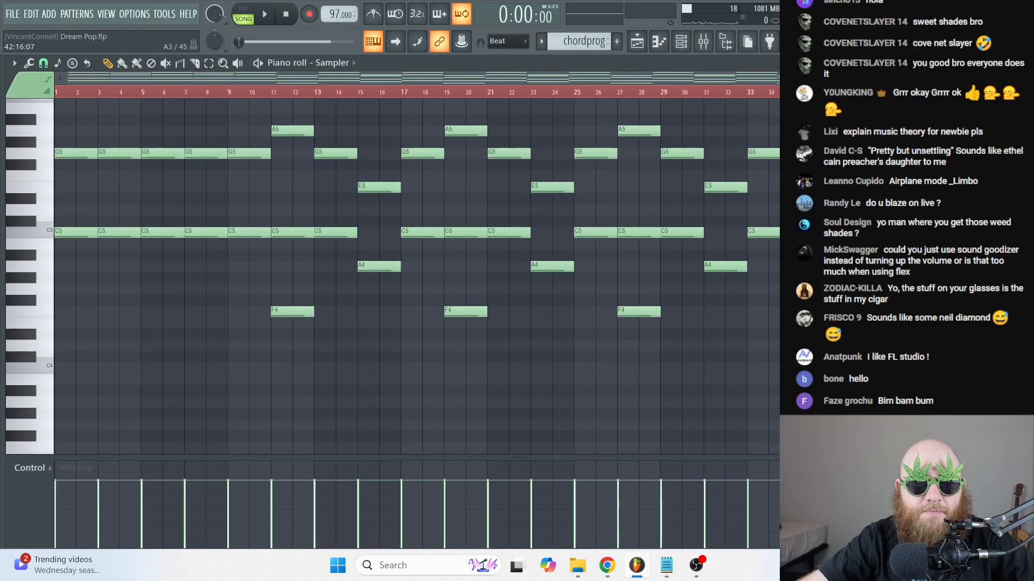
drag(942, 407, 609, 379)
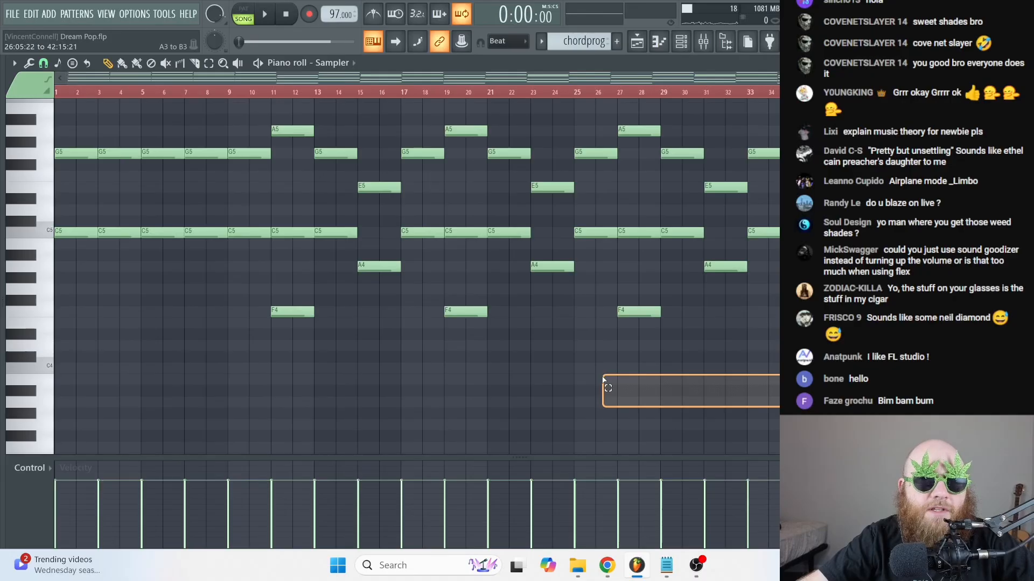
scroll(415, 352, up, 4)
scroll(417, 356, down, 3)
drag(808, 430, 60, 240)
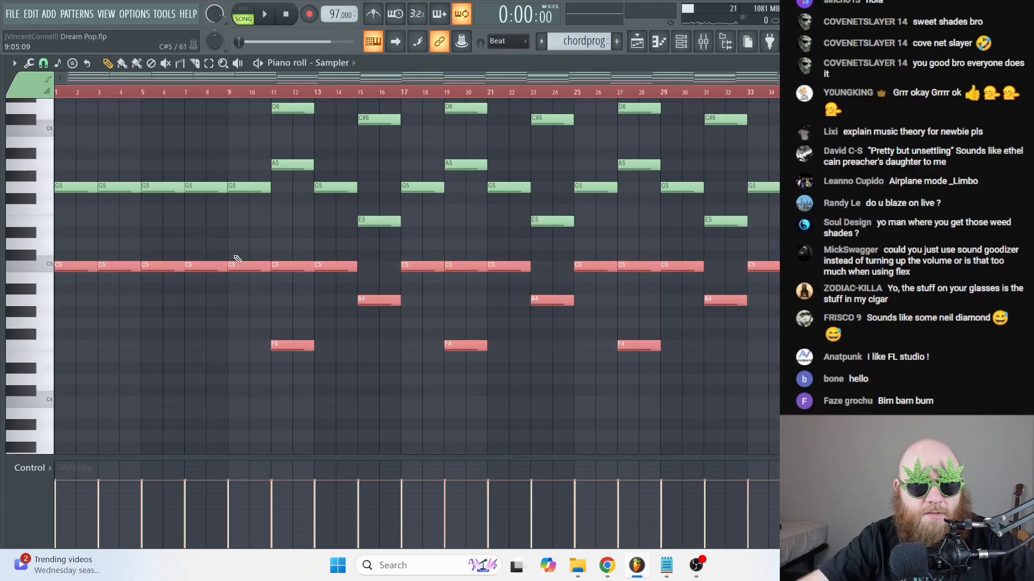
- Place a BASS GUITAR pattern clip on Track 12 from bar 1 and extend it across the arrangement
key(F5)
scroll(233, 277, down, 5)
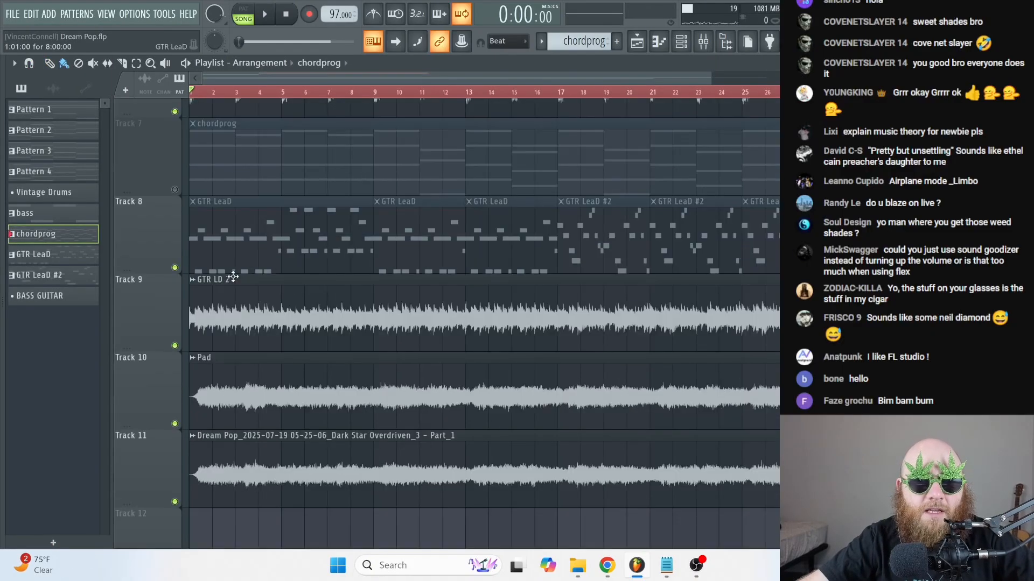
scroll(233, 276, up, 1)
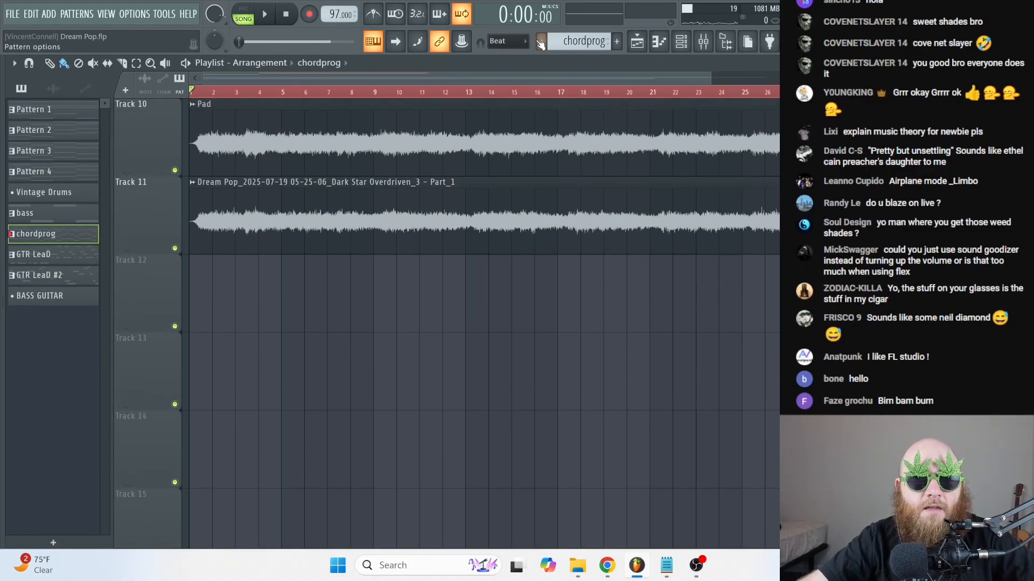
click(541, 42)
click(574, 166)
click(246, 309)
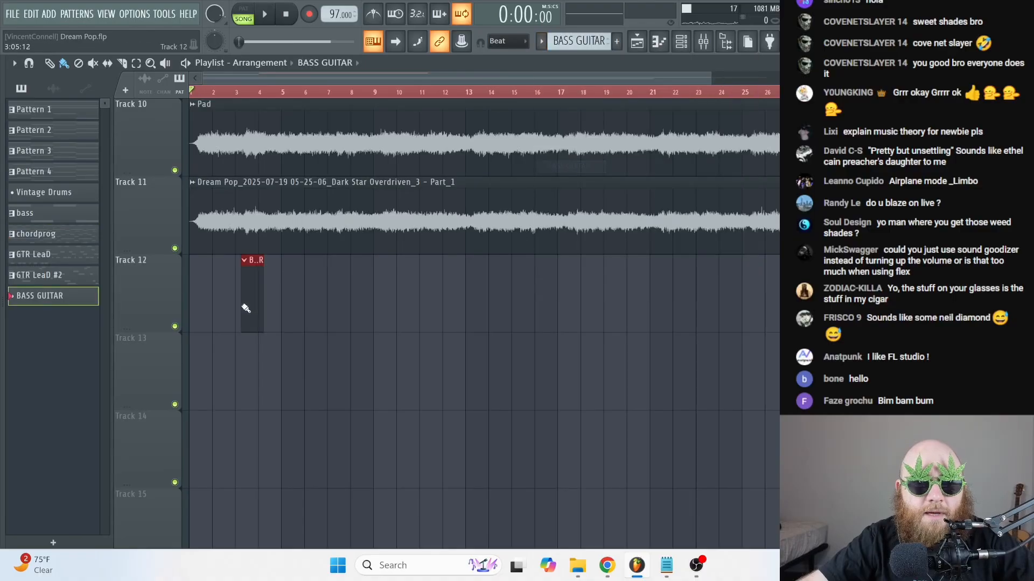
drag(250, 300, 908, 273)
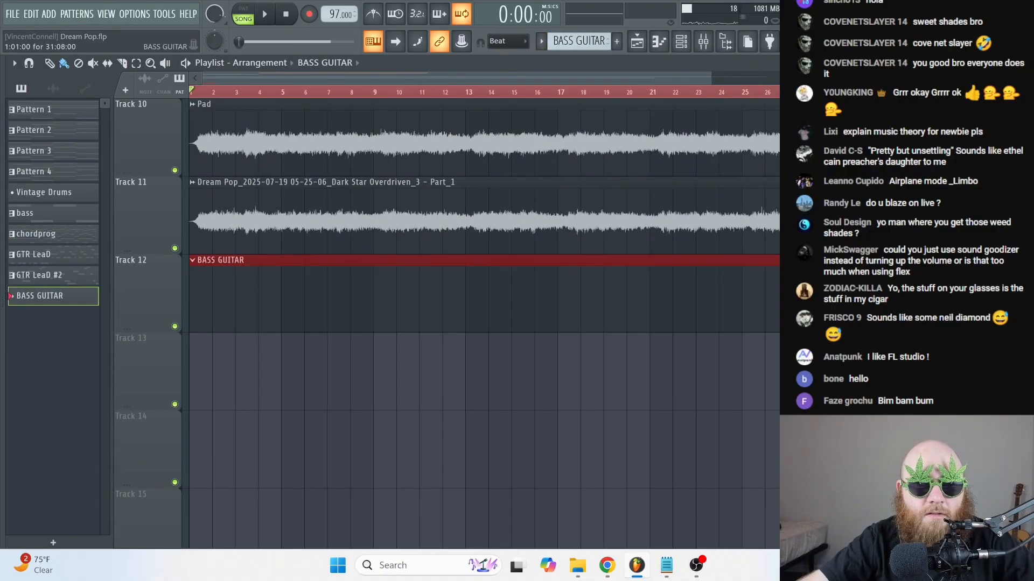
- Paste the copied root notes into the 5String BopBass Fingered piano roll and remove the stray B4 note
click(681, 42)
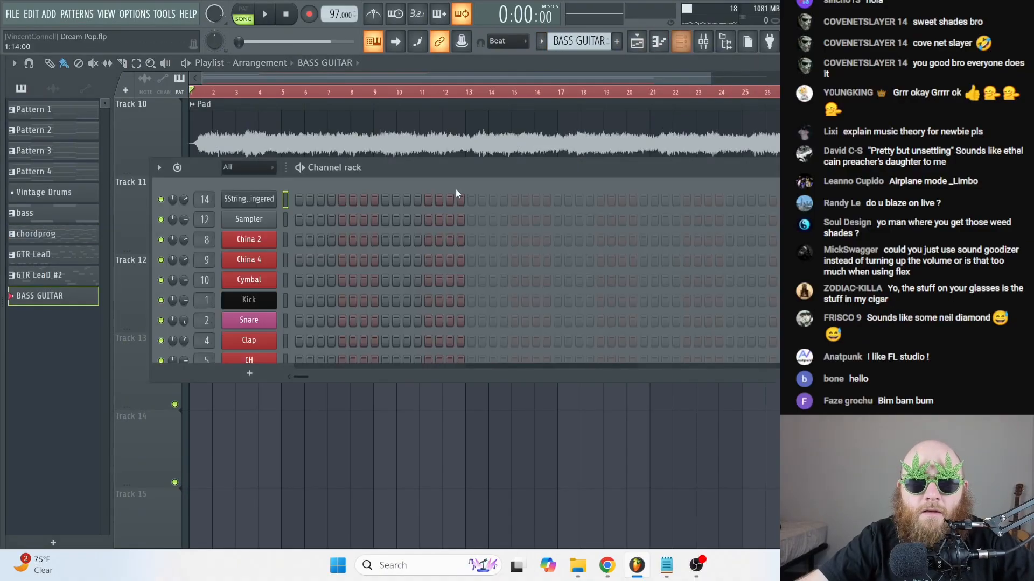
right_click(272, 198)
click(305, 199)
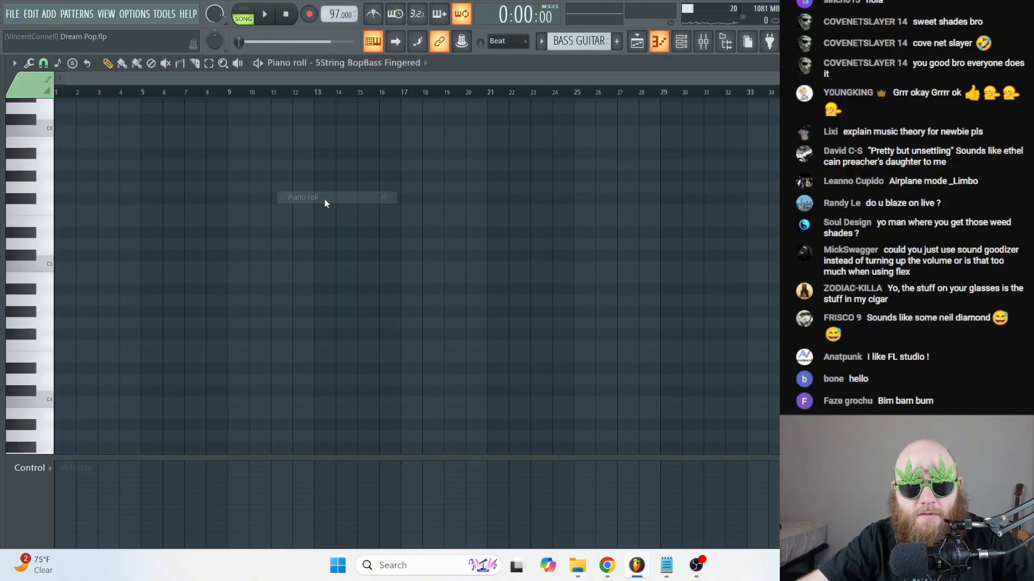
click(113, 296)
click(82, 277)
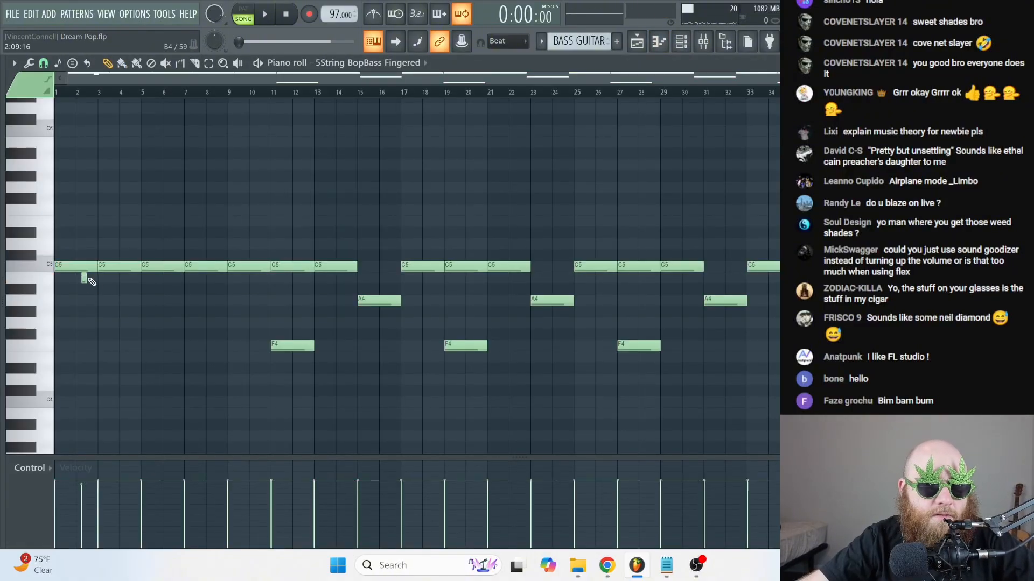
click(75, 262)
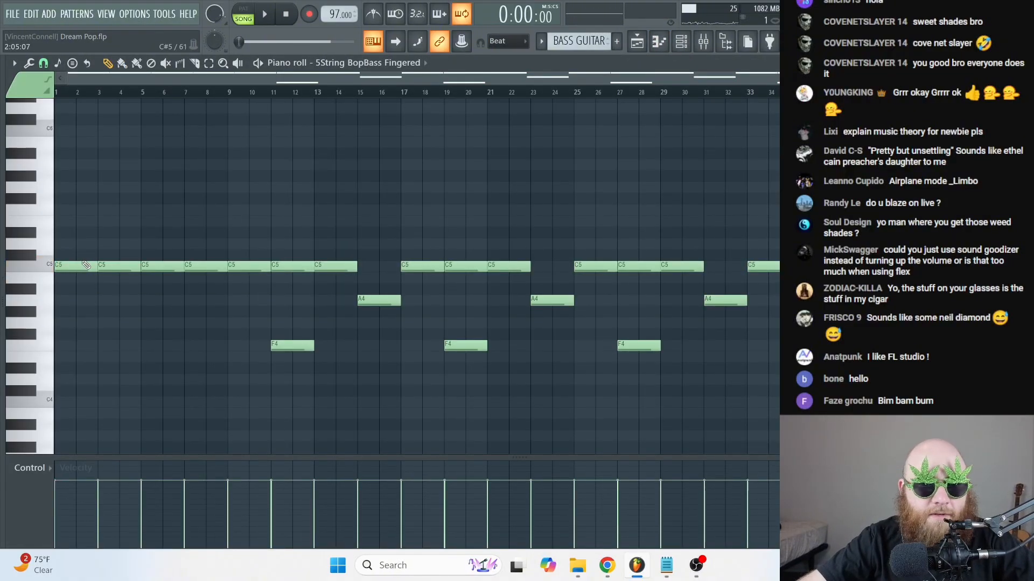
- Transpose the bass notes down one octave and audition the first C4 note
key(ctrl+Down)
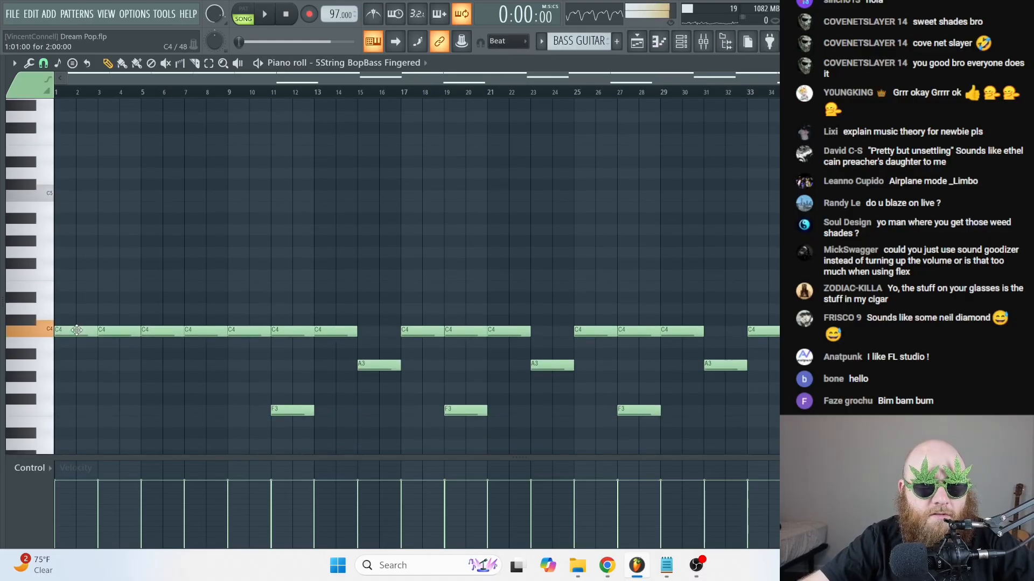
scroll(80, 332, down, 4)
click(78, 330)
right_click(84, 334)
- Play the bass line with the song and delete the C4 notes that overlap the F3 notes at bars 11, 19 and 27
key(space)
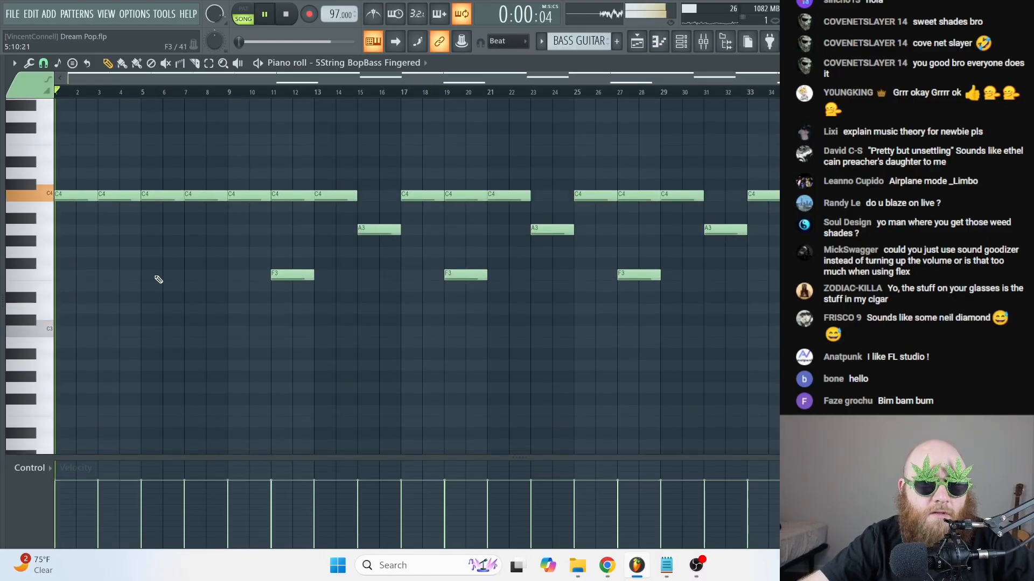
right_click(306, 198)
key(space)
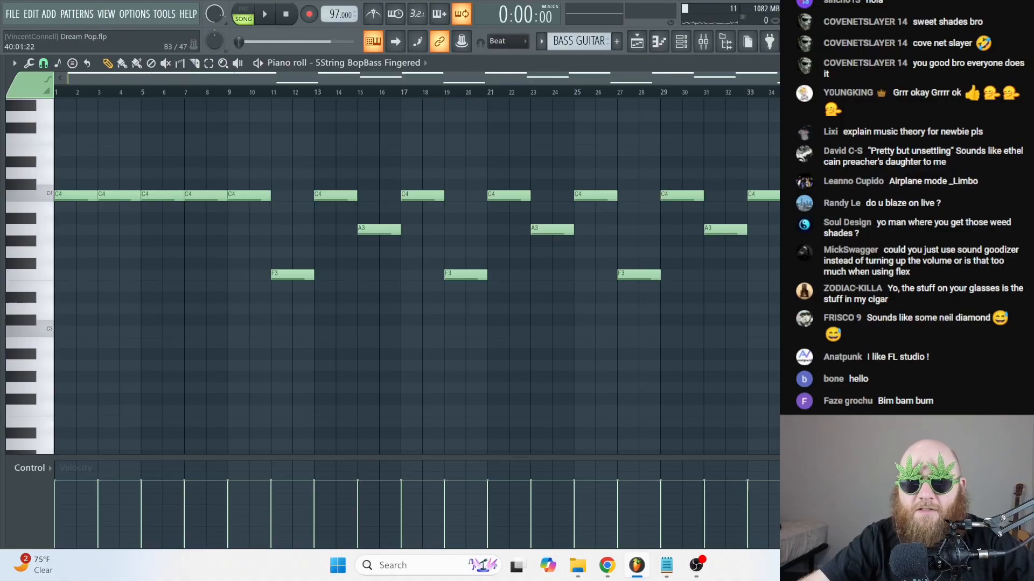
- Chop all the bass notes into even repeated notes, four per bar, with the Chopper's time multiplier and audition the result
scroll(637, 181, up, 2)
key(space)
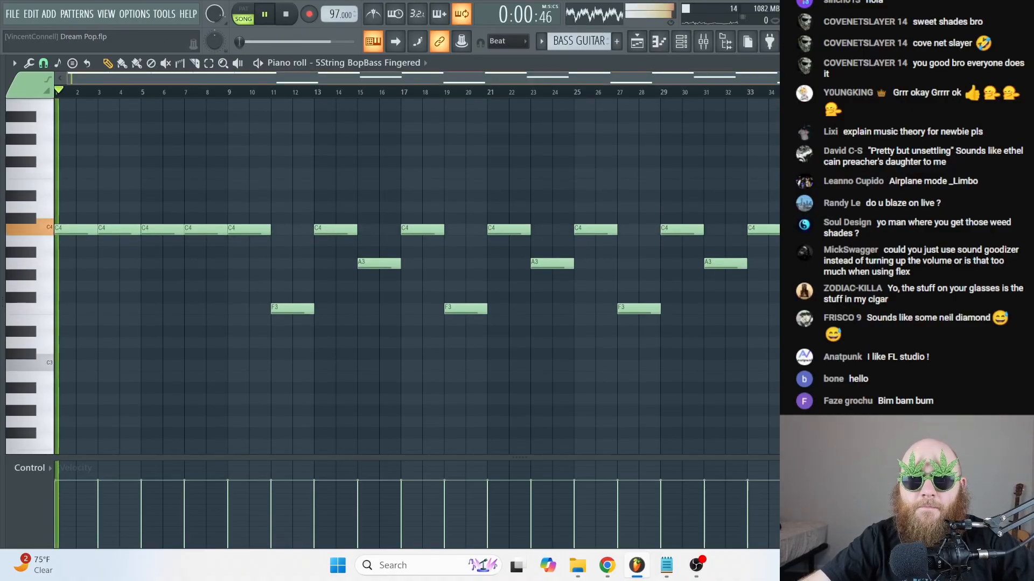
key(space)
key(Page_Up)
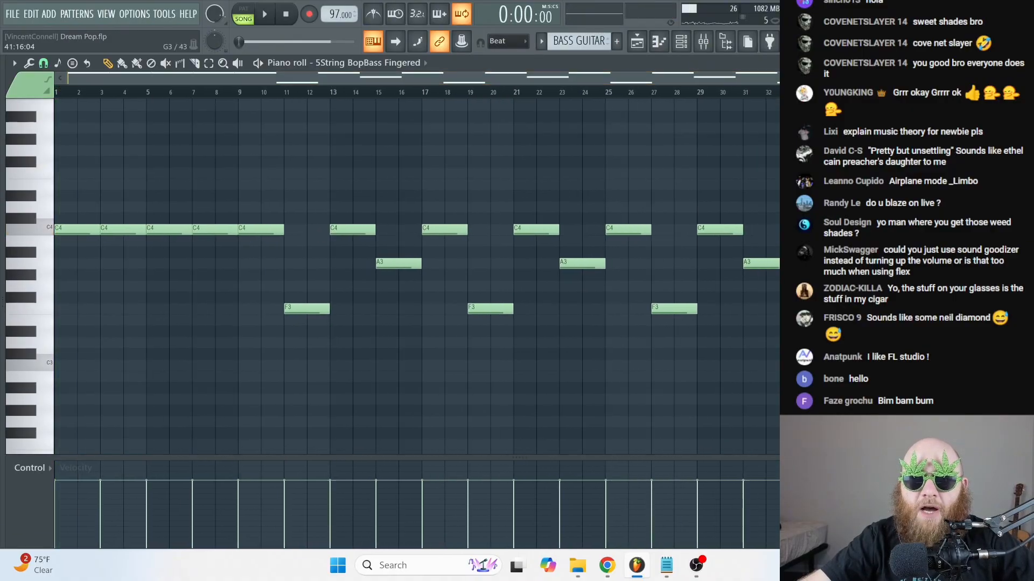
drag(996, 393, 70, 158)
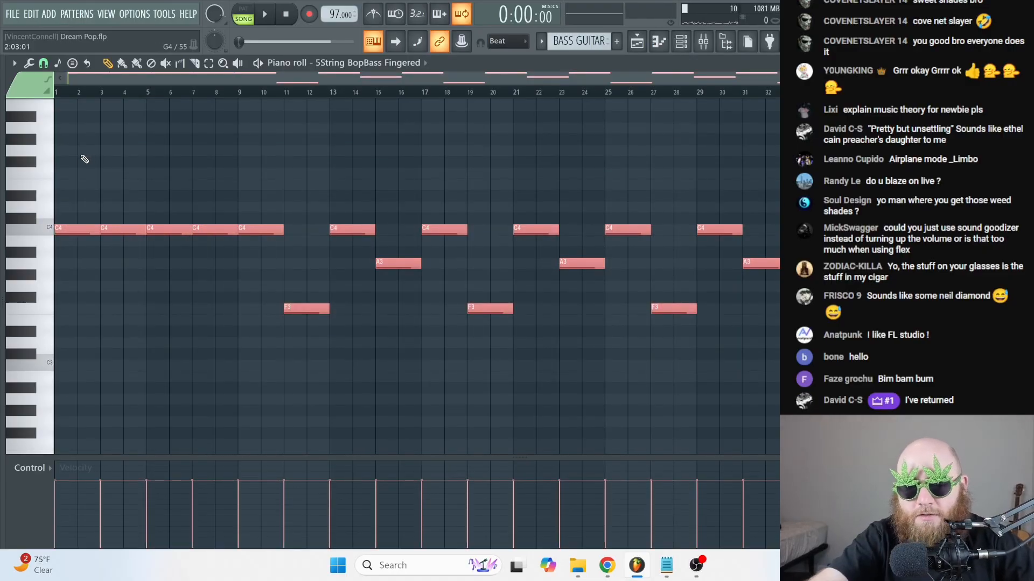
key(ctrl+u)
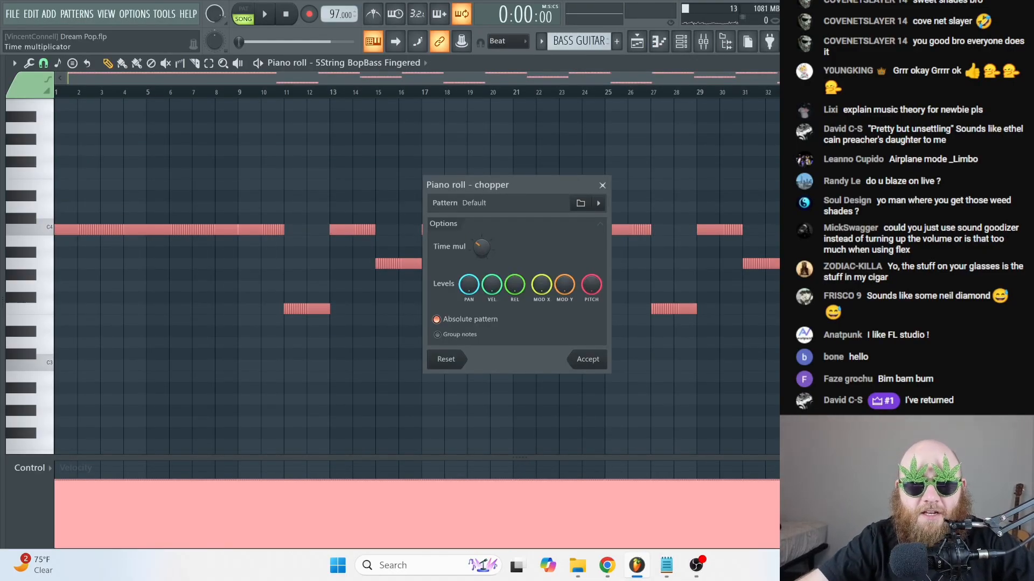
drag(482, 247, 481, 227)
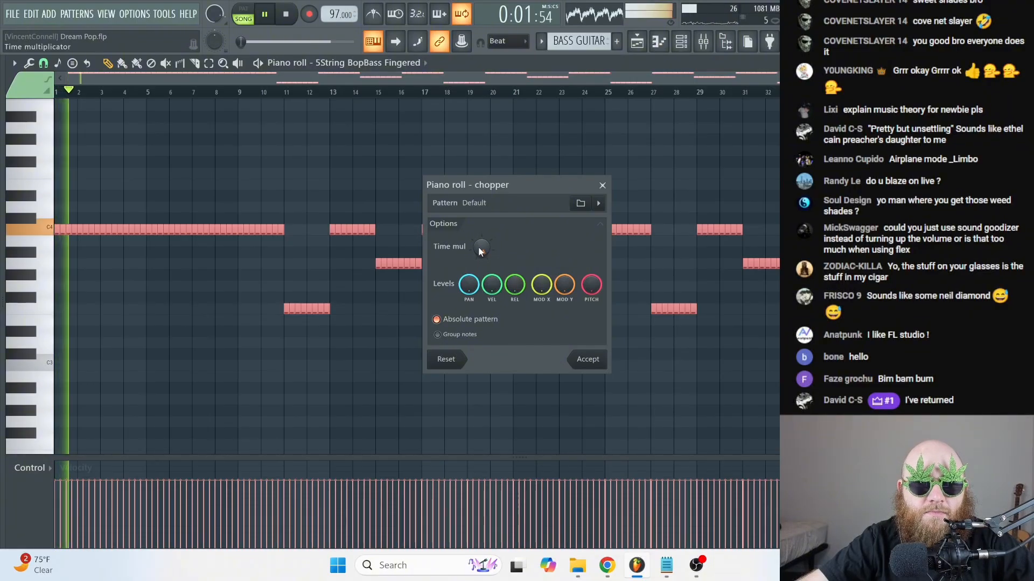
click(581, 363)
key(space)
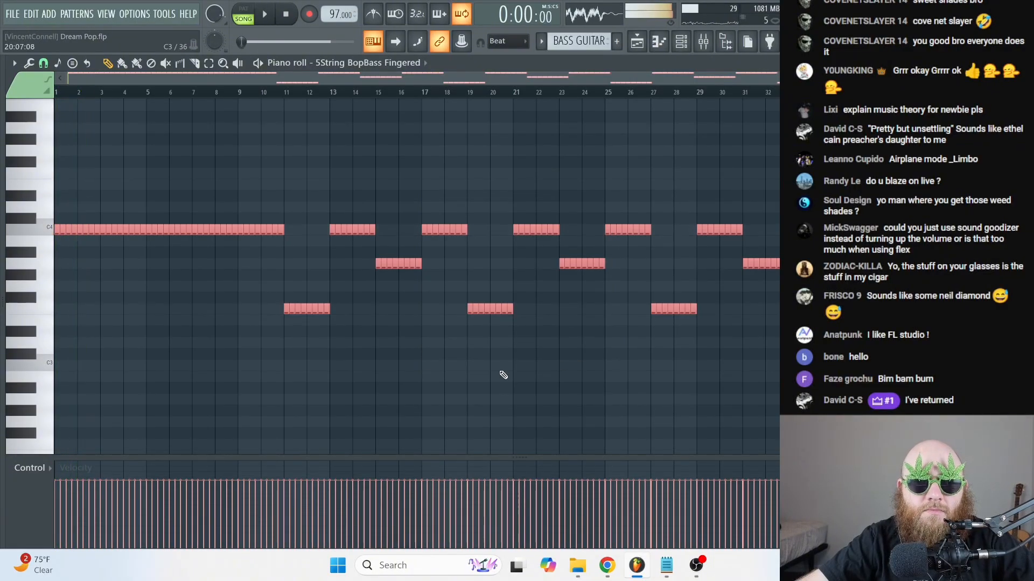
- Turn the four C4 notes in bar 1 into eight shorter, evenly spaced repeated notes
click(437, 374)
scroll(89, 96, up, 10)
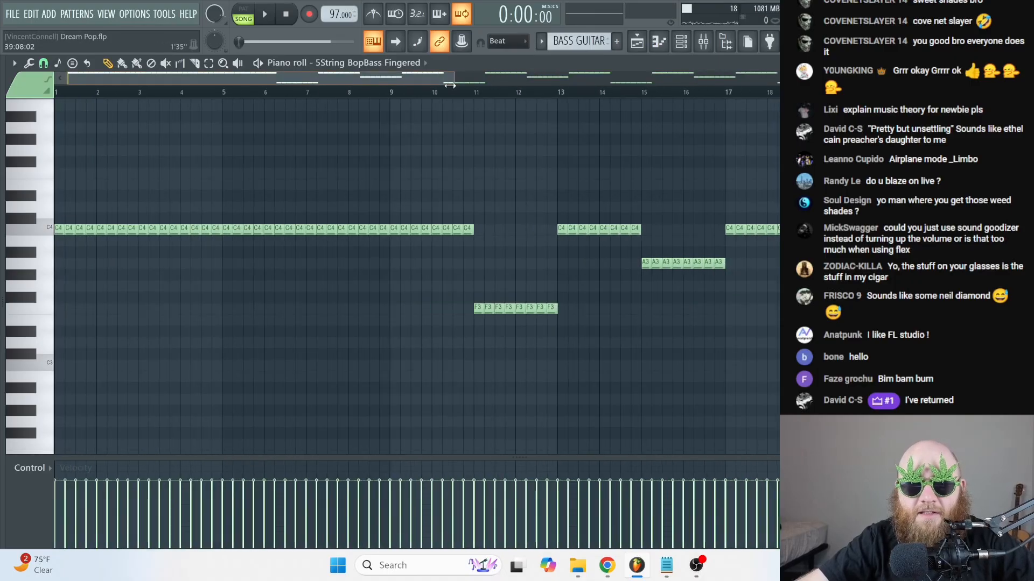
scroll(88, 96, down, 4)
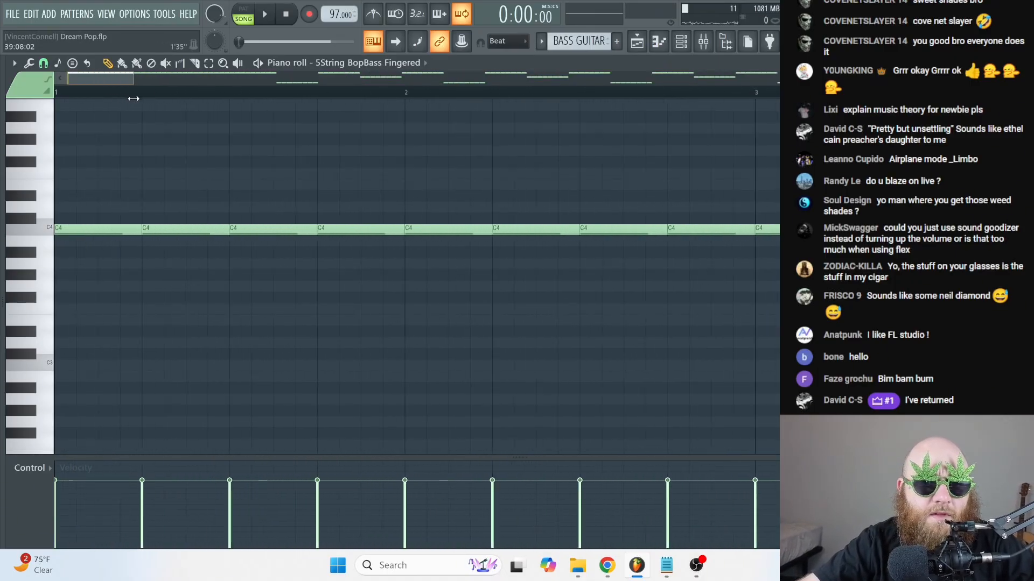
key(space)
drag(210, 248, 81, 189)
key(space)
drag(249, 229, 226, 231)
drag(139, 230, 150, 231)
key(space)
- Vary the velocities of the eight bar 1 notes so stronger and softer hits alternate, and play them back
drag(230, 258, 76, 193)
click(87, 489)
click(132, 491)
key(space)
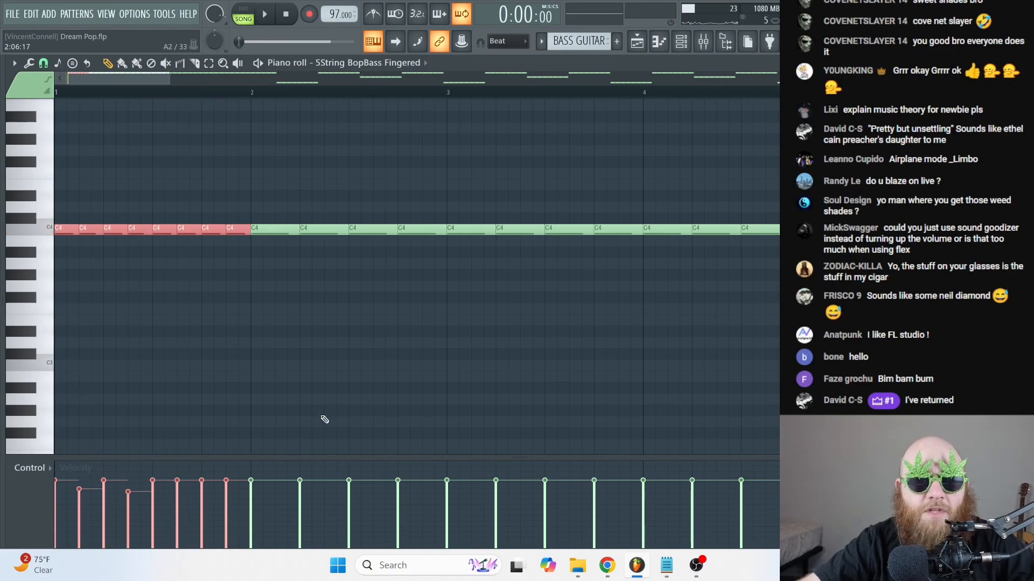
drag(328, 458, 411, 204)
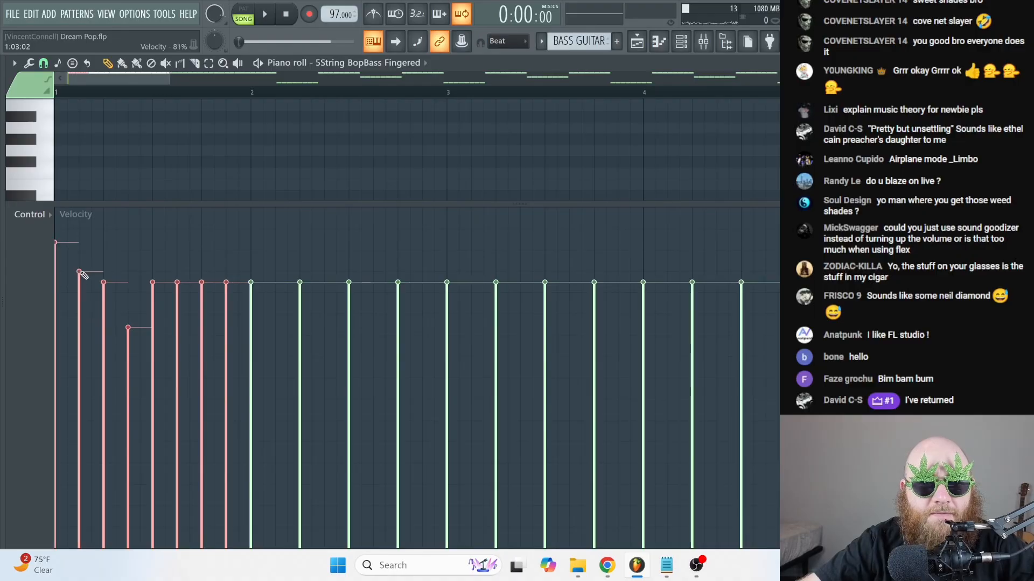
click(127, 275)
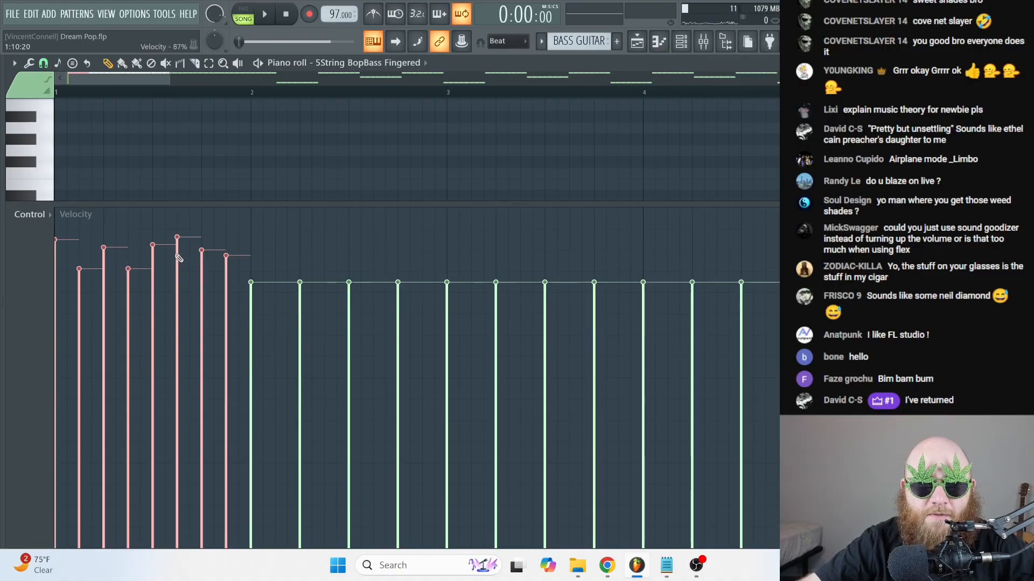
key(space)
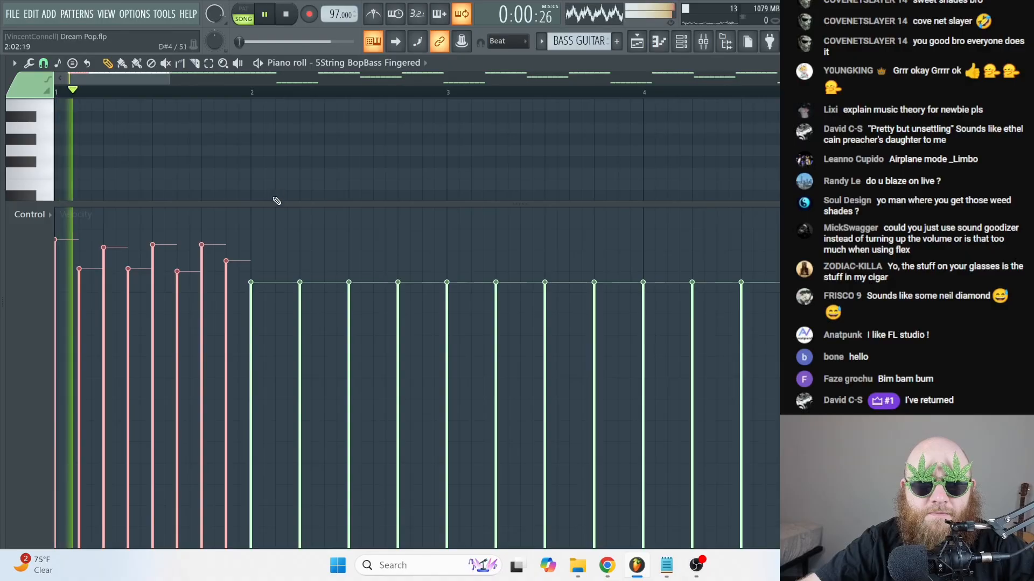
drag(273, 203, 275, 429)
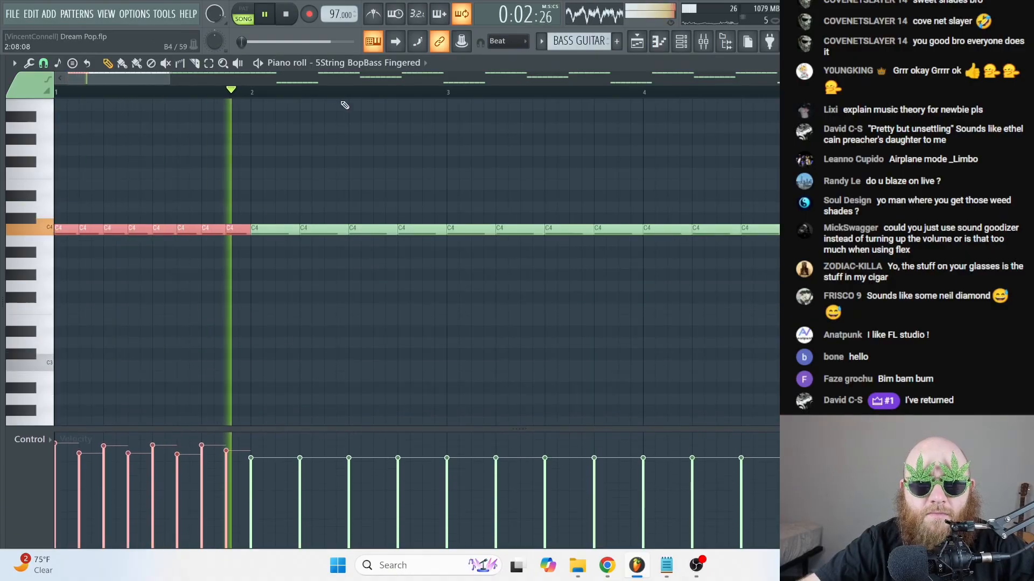
key(space)
- Replace the C4 notes in bars 2 to 10 with repeats of the eight-note pattern from bar 1
drag(170, 78, 327, 90)
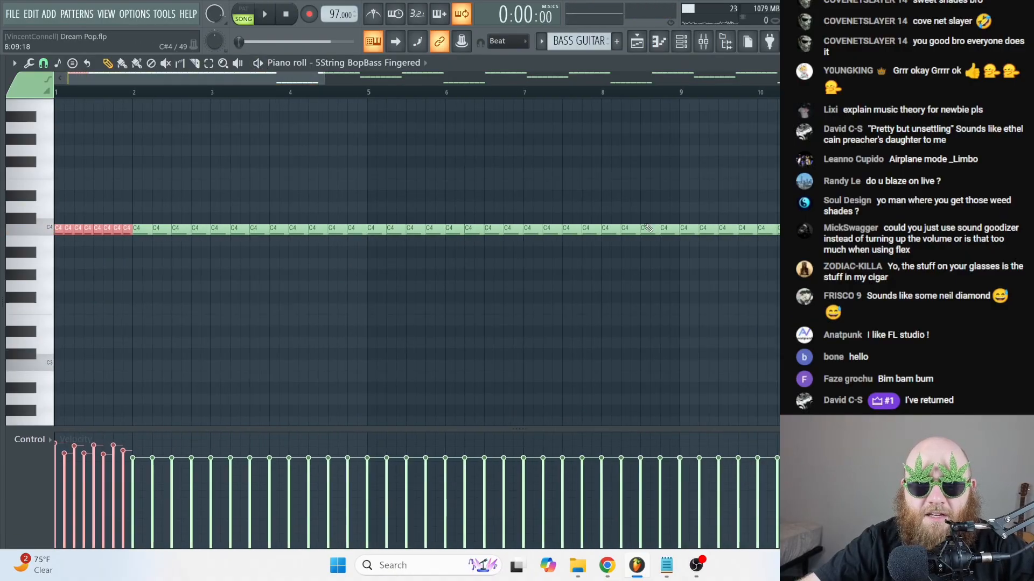
drag(776, 245, 55, 223)
key(Delete)
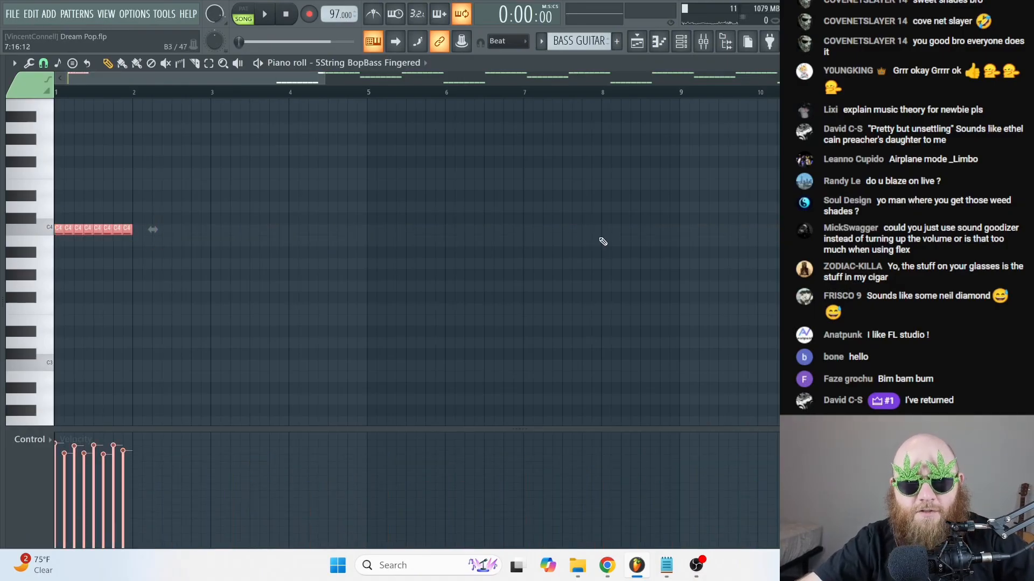
key(ctrl+b)
key(ctrl+b)
key(ctrl+b)
key(ctrl+b)
key(ctrl+b)
key(ctrl+b)
key(ctrl+b)
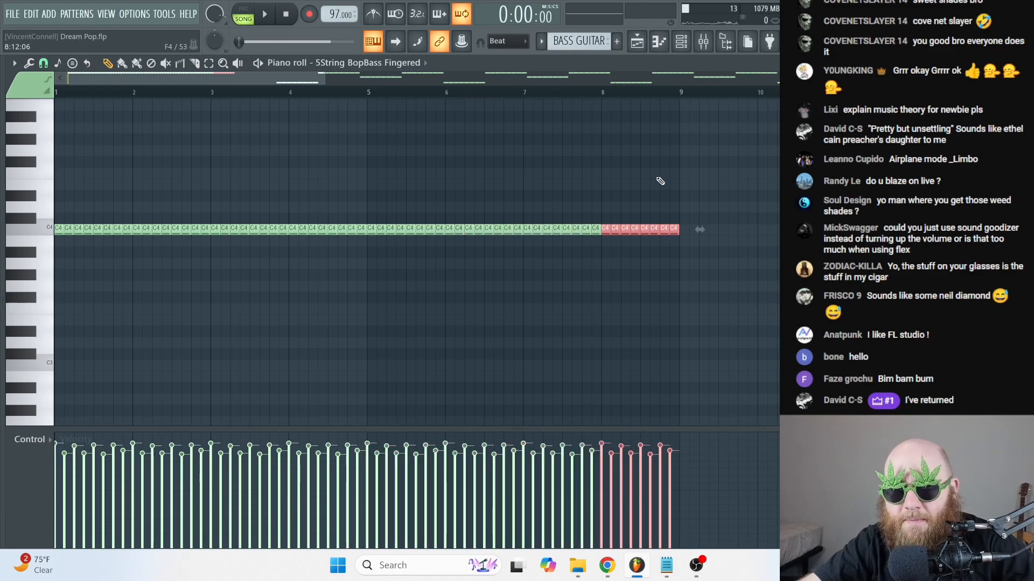
key(ctrl+b)
key(ctrl+b)
- Replace the F3 notes in bars 11 and 12 with the repeated eight-note pattern transposed down to F3, and audition it
drag(283, 72, 457, 116)
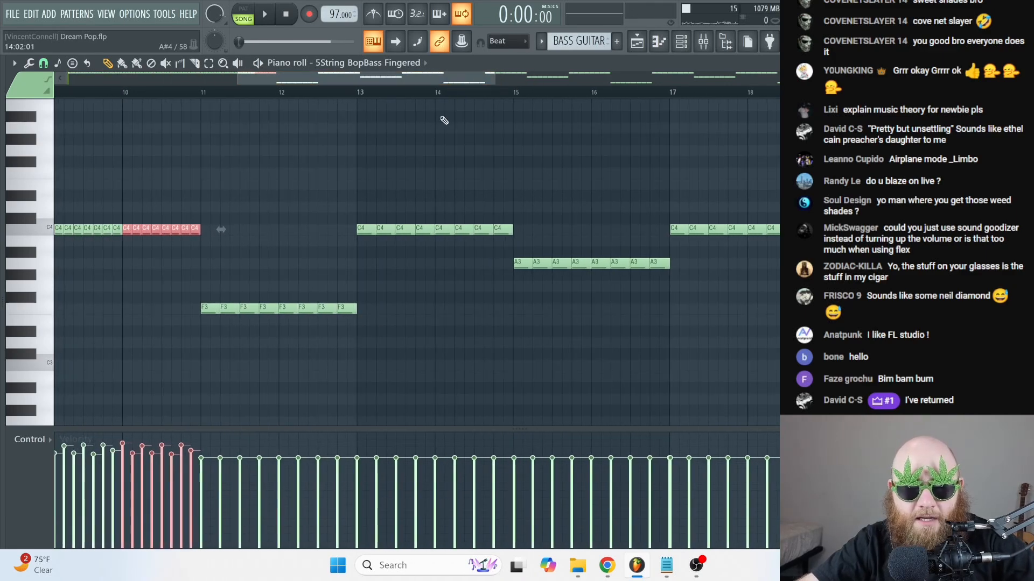
key(ctrl+b)
key(ctrl+b)
drag(355, 248, 210, 215)
key(Down)
key(Down)
key(Down)
key(Down)
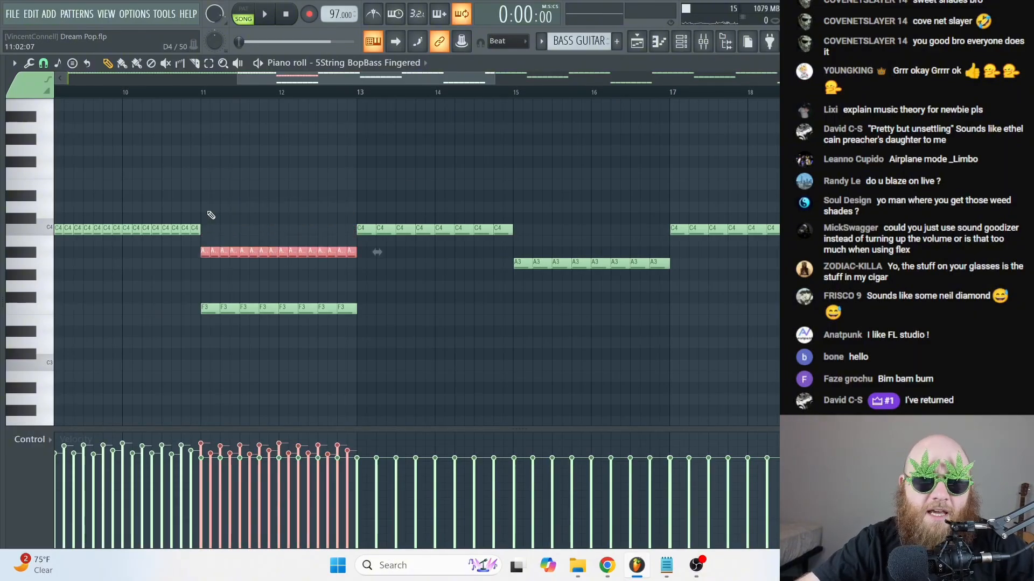
mouse_move(397, 337)
mouse_down()
mouse_move(279, 328)
mouse_move(255, 316)
mouse_move(375, 310)
mouse_move(280, 274)
mouse_move(179, 257)
mouse_up()
key(Down)
key(Down)
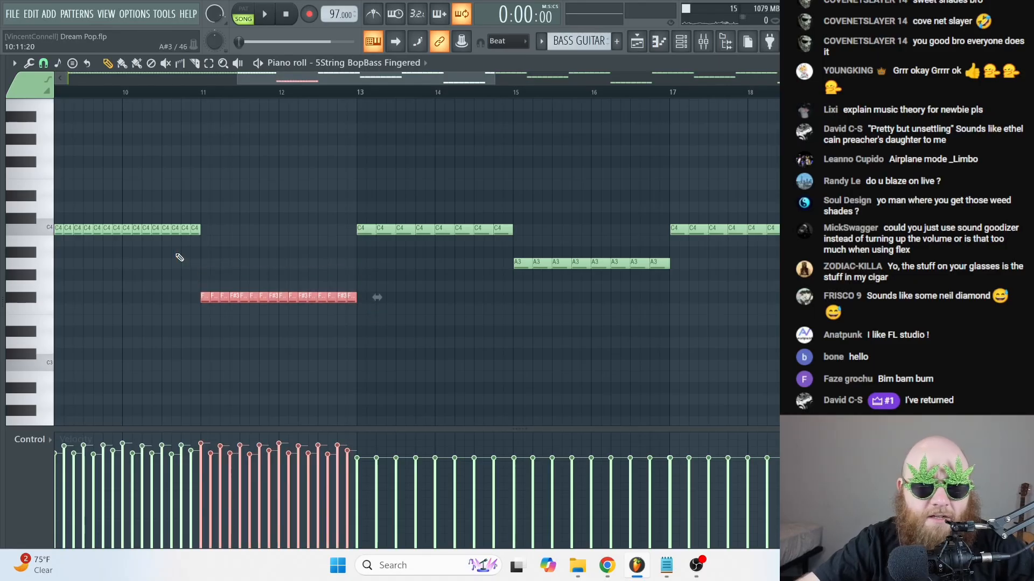
key(Down)
key(space)
click(349, 351)
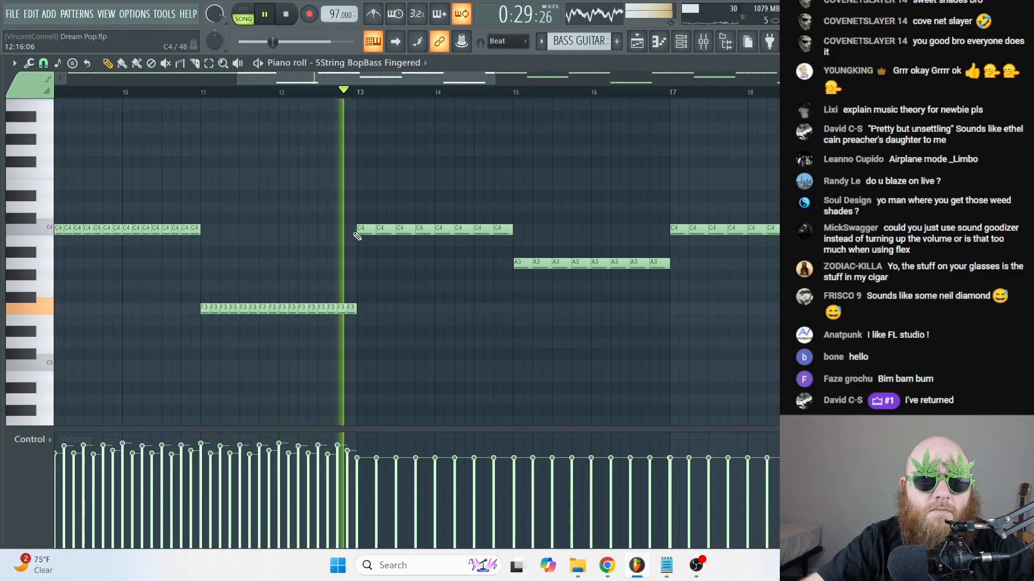
key(space)
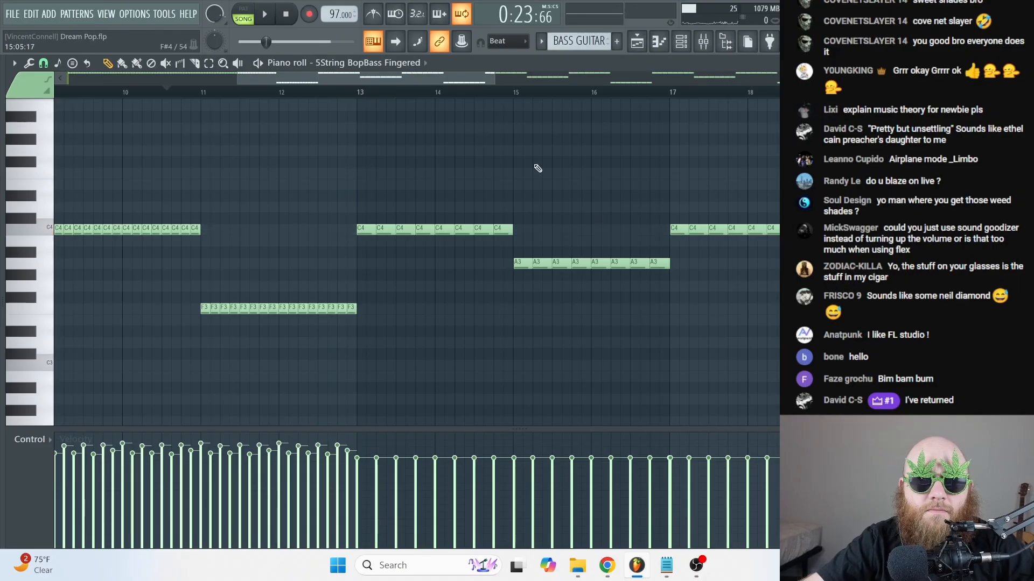
- Delete the old C4 notes in bars 13 and 14 and listen to the preceding F3 section
drag(512, 233, 397, 236)
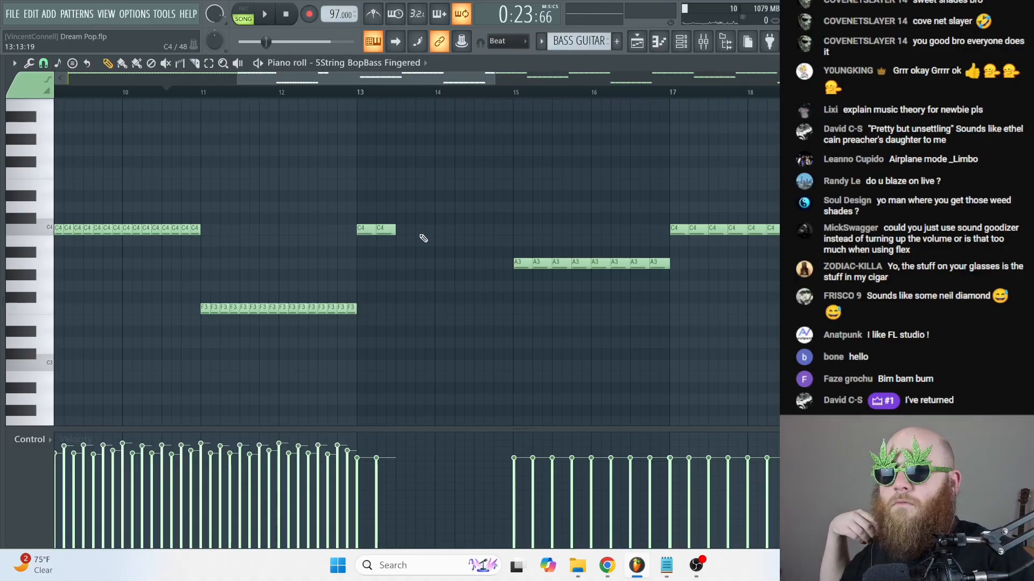
key(space)
key(space)
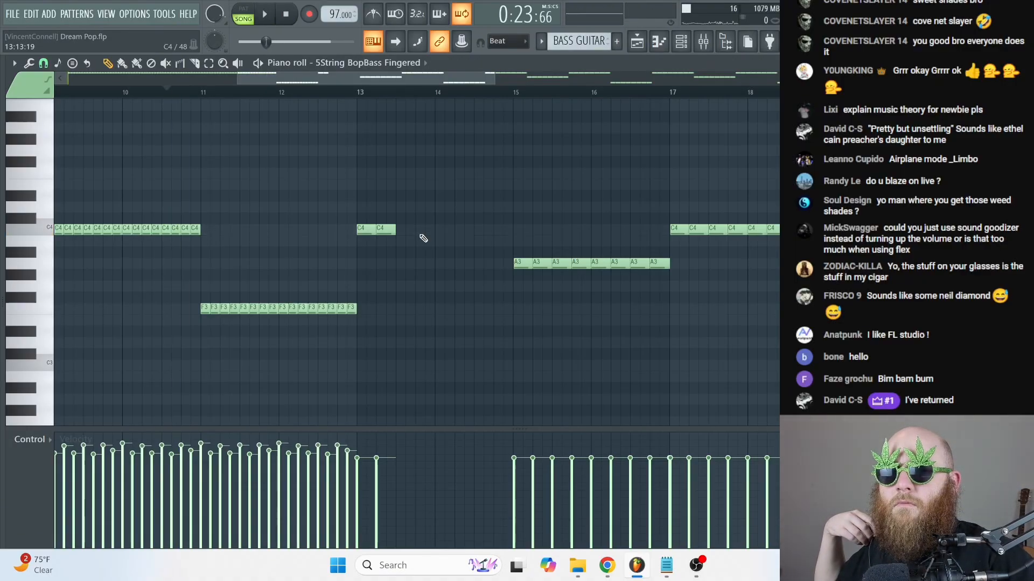
key(space)
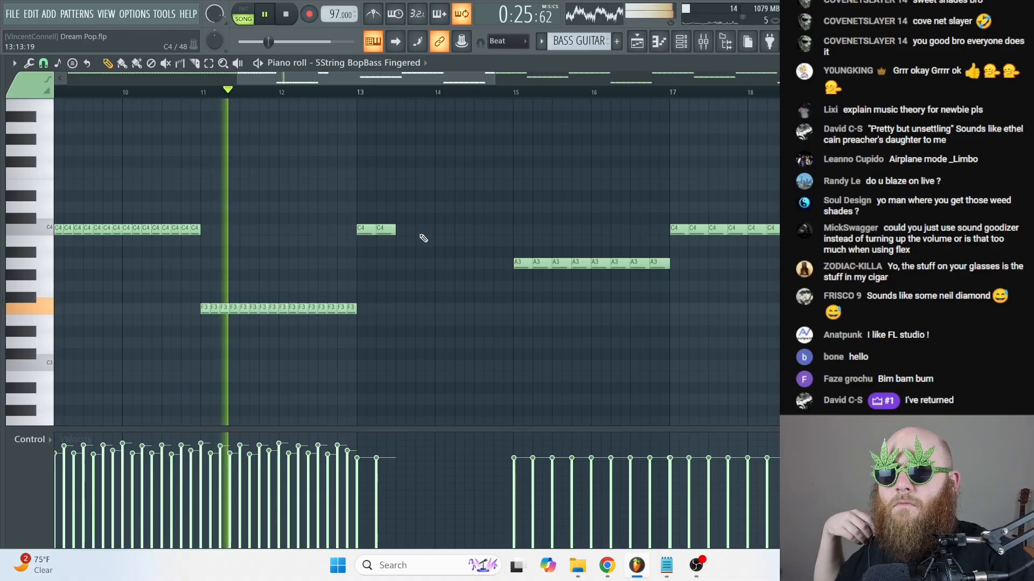
key(space)
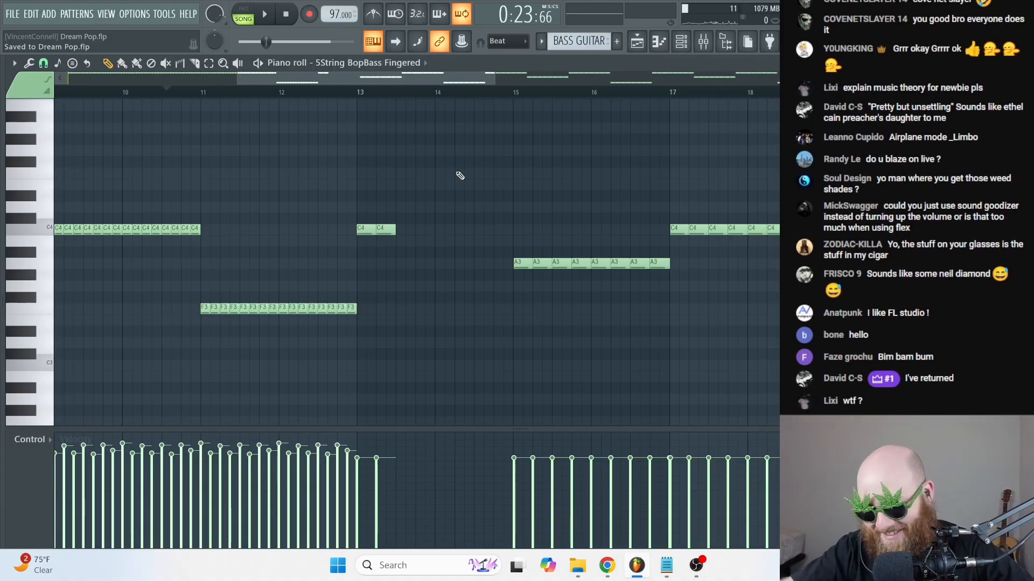
key(space)
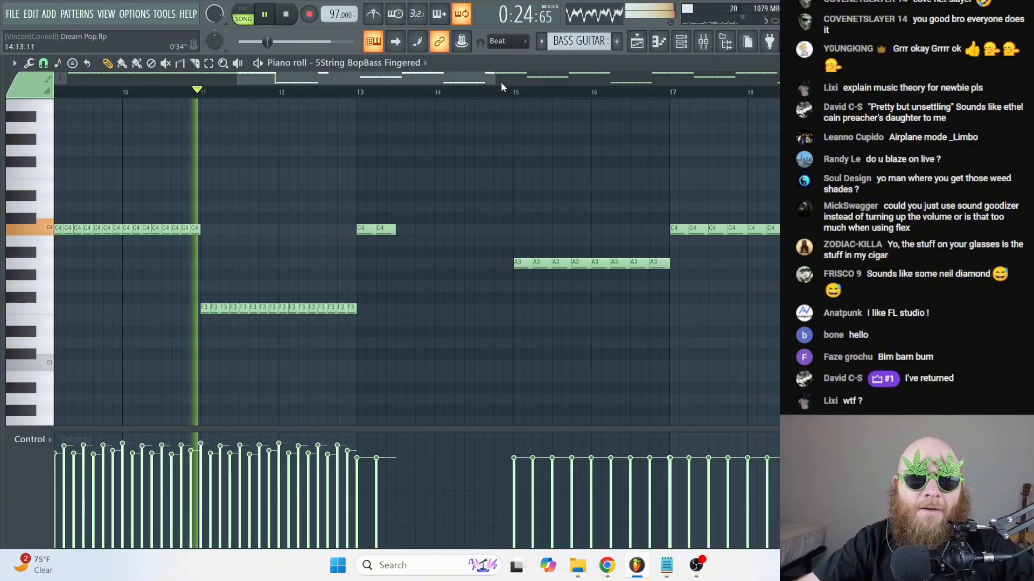
drag(483, 80, 390, 87)
key(space)
right_click(602, 230)
right_click(584, 229)
- Duplicate the F3 pattern from bars 11 and 12 into bars 13 and 14 and transpose the copy up to C4
drag(574, 324, 275, 292)
right_click(506, 340)
drag(575, 320, 259, 309)
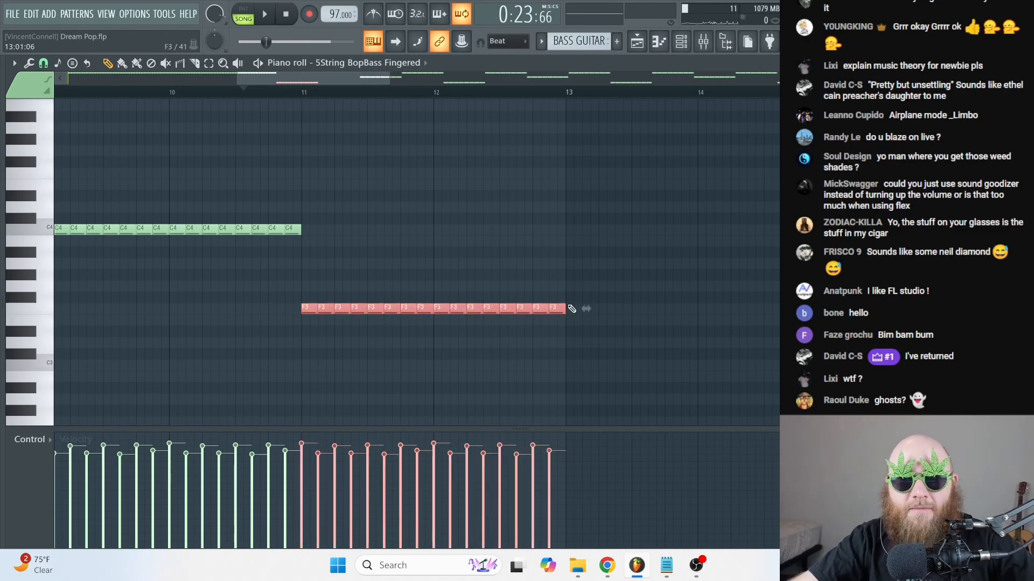
key(ctrl+b)
key(shift+Up)
key(shift+Up)
key(shift+Up)
key(shift+Up)
key(shift+Up)
key(shift+Up)
key(shift+Up)
key(shift+Up)
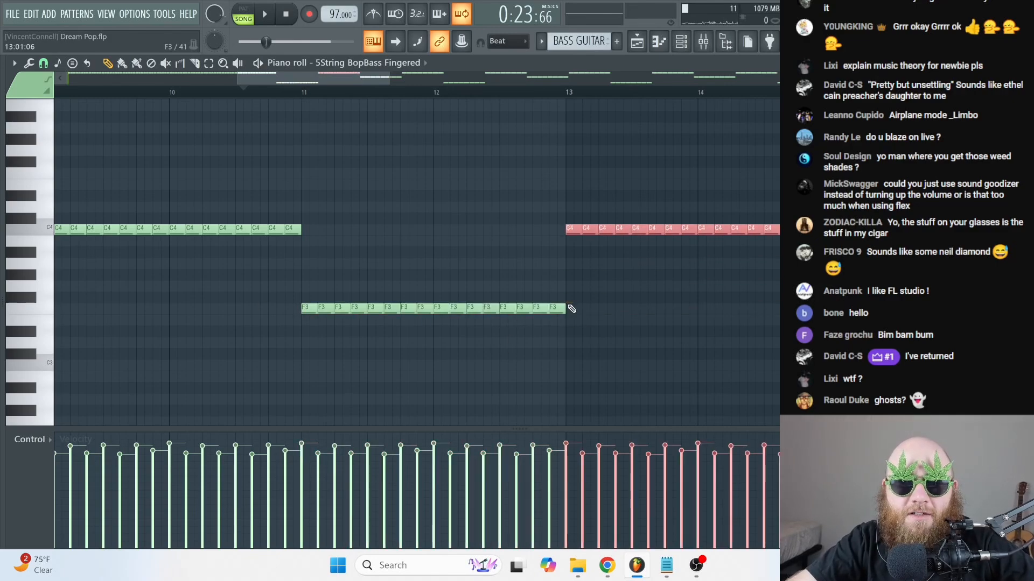
key(shift+Down)
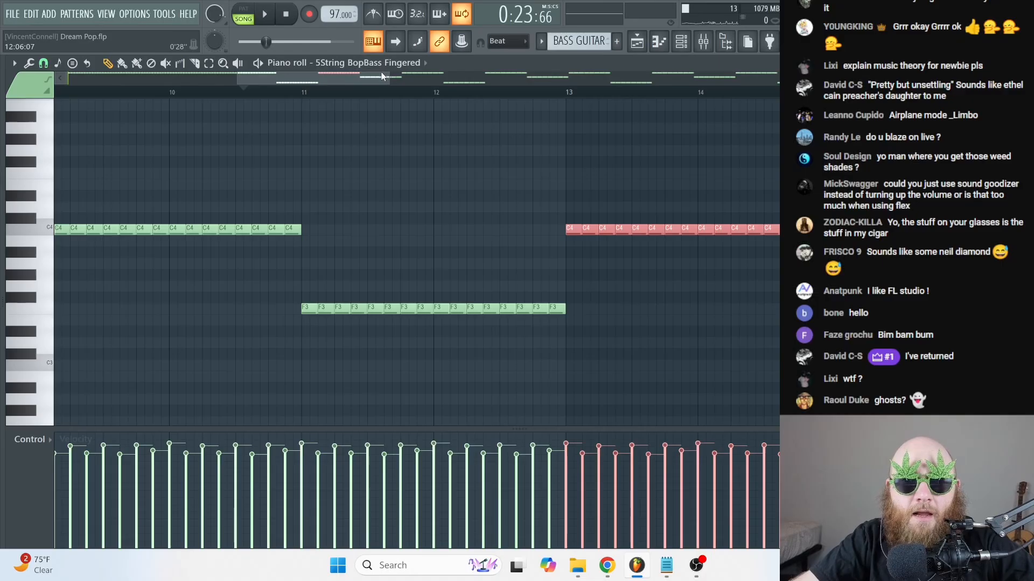
- Duplicate the C4 pattern from bars 13 and 14 into bars 15 and 16 and delete the old A3 notes there
drag(390, 80, 622, 95)
drag(412, 215, 251, 237)
key(ctrl+b)
right_click(368, 263)
right_click(381, 263)
right_click(447, 262)
right_click(459, 263)
right_click(408, 263)
right_click(421, 263)
right_click(466, 263)
- Transpose the pattern in bars 15 and 16 down to A3 and audition it with the song
drag(470, 246, 370, 204)
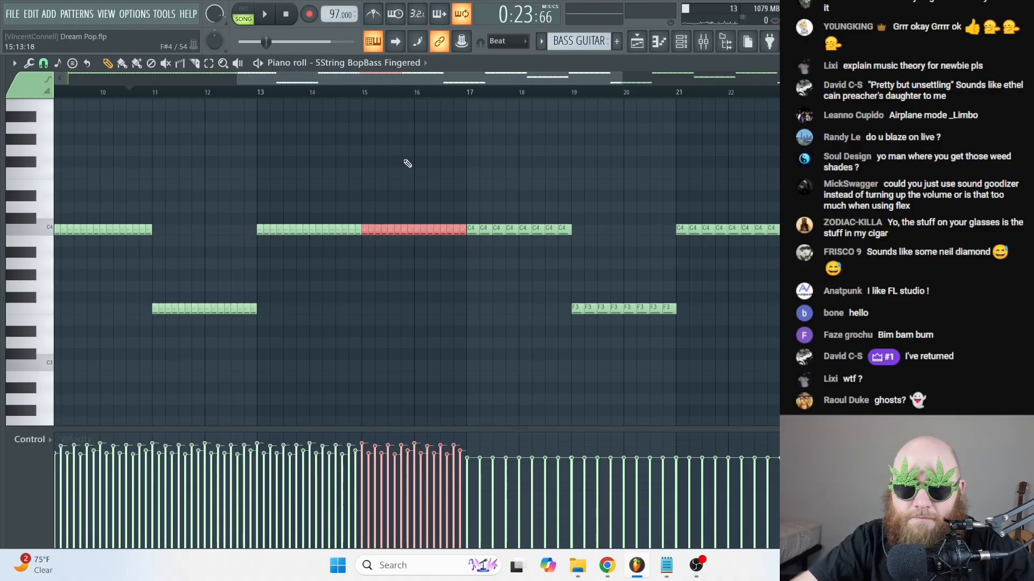
key(Down)
key(Down)
key(Down)
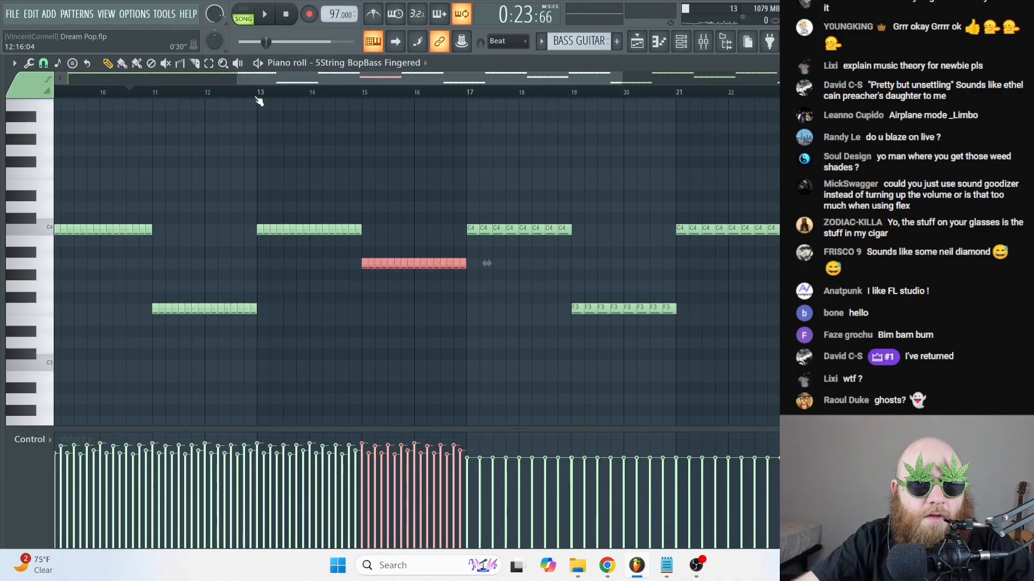
key(space)
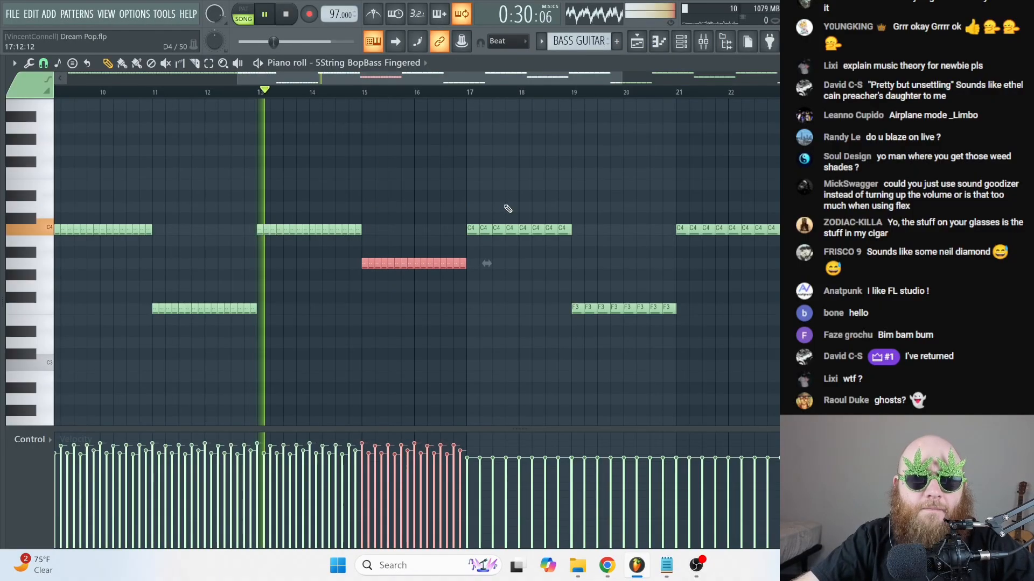
click(364, 93)
click(482, 201)
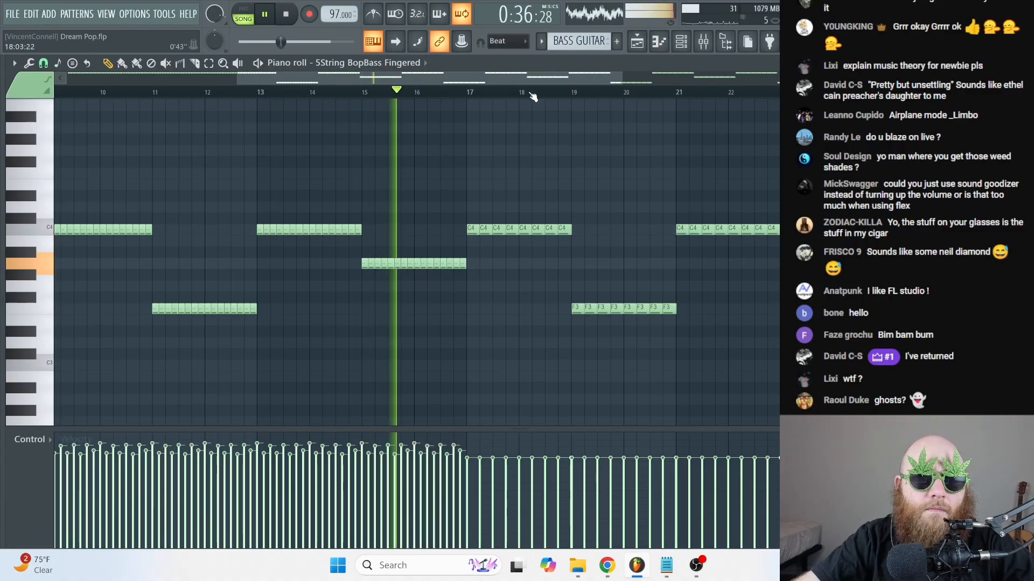
- Delete all the old bass notes from bar 17 to the end of the pattern
drag(621, 78, 1011, 78)
key(space)
drag(778, 393, 257, 159)
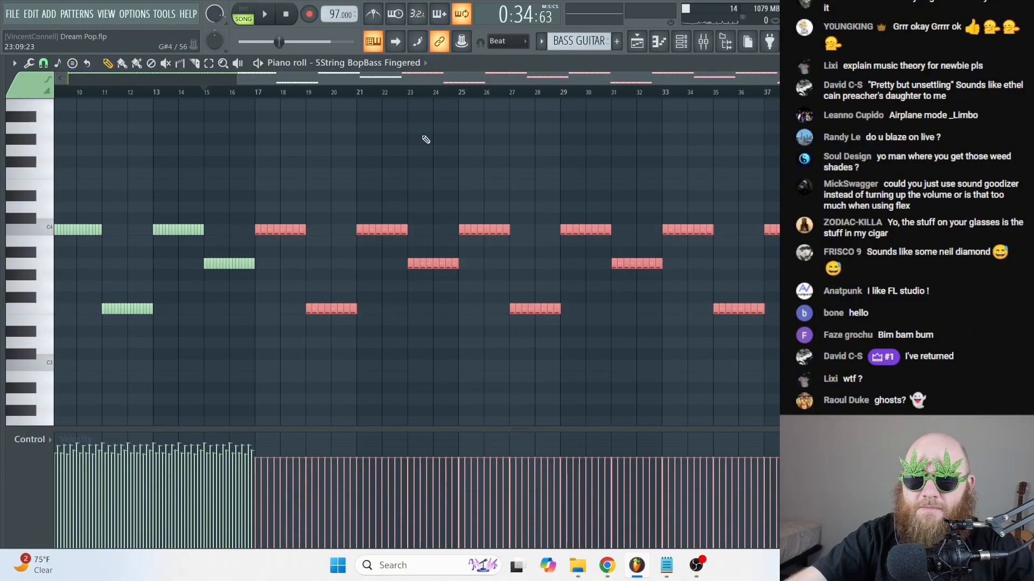
key(Delete)
- Duplicate the bass notes from bars 9 to 16 twice so the line runs to bar 33, and save the project
drag(563, 82, 303, 81)
drag(502, 383, 192, 132)
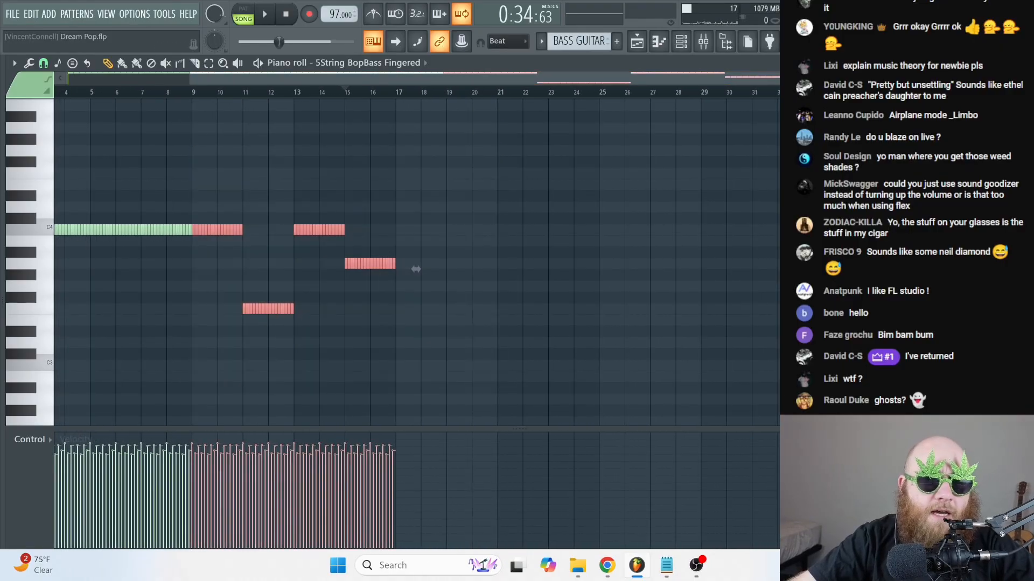
scroll(415, 269, up, 5)
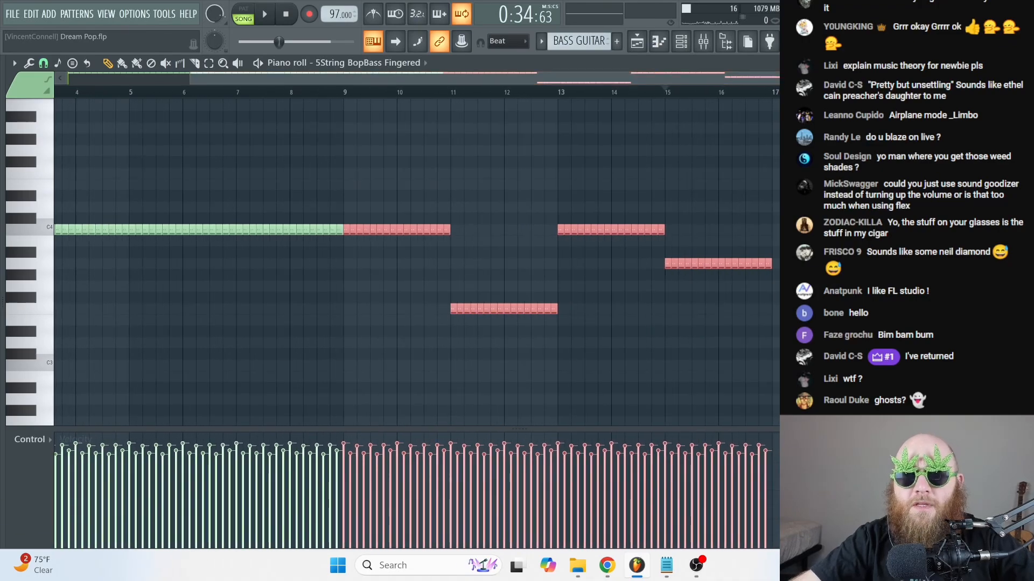
key(ctrl+b)
key(ctrl+b)
drag(786, 79, 263, 124)
ctrl+click(371, 193)
key(ctrl+s)
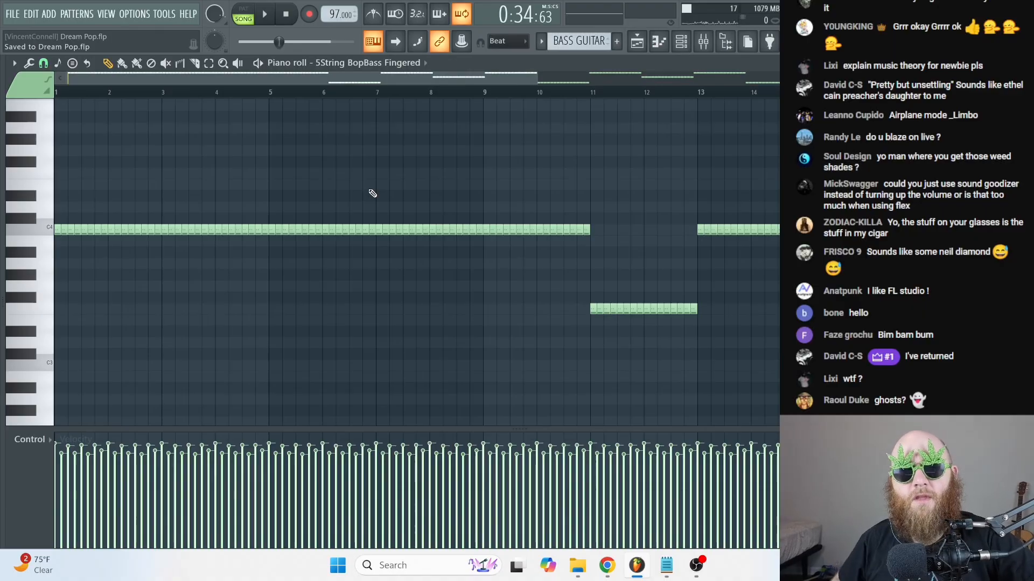
- Show the whole arrangement in the playlist to inspect the BASS GUITAR clip beside the other tracks
key(F7)
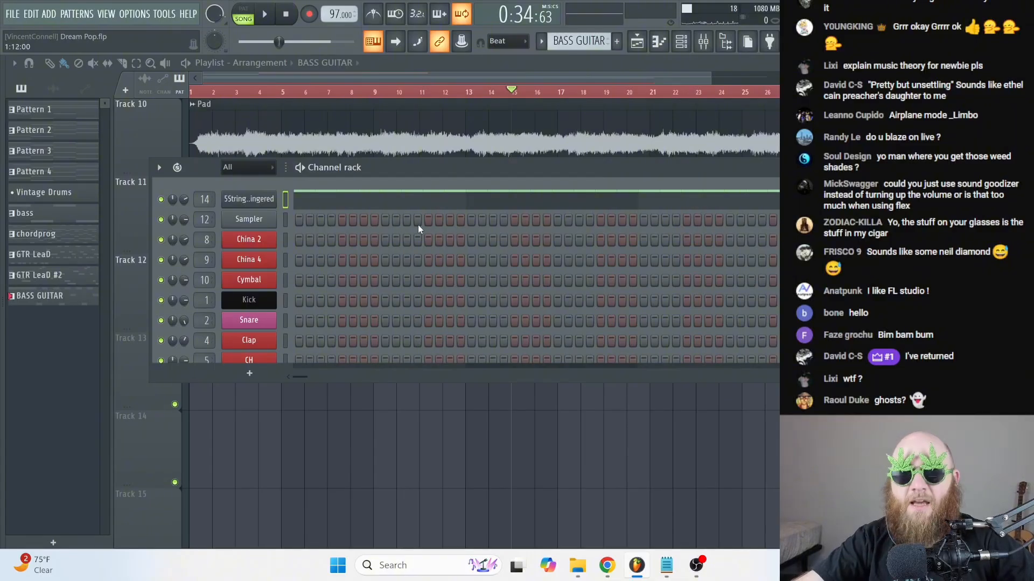
key(F6)
click(293, 16)
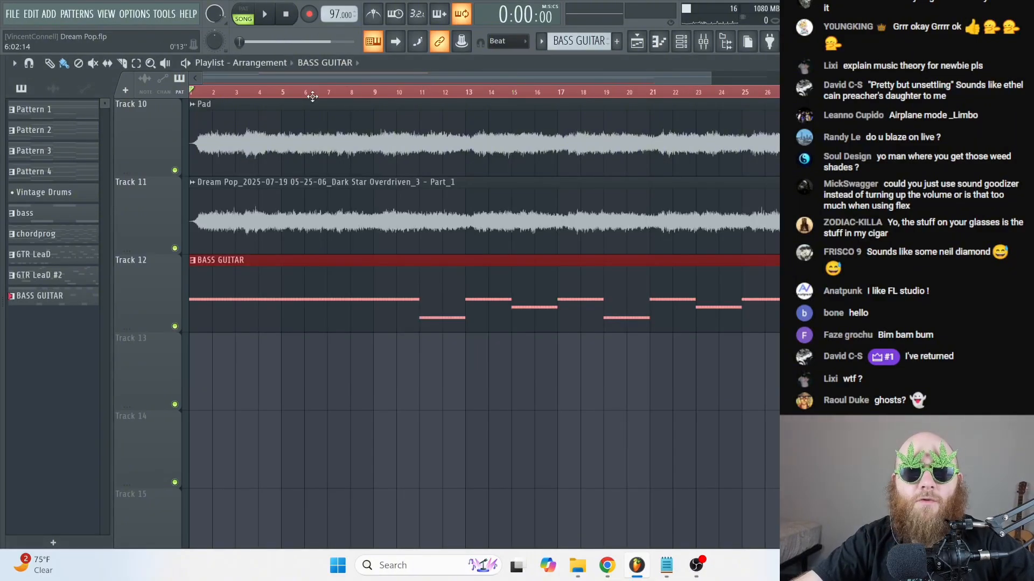
right_click(342, 380)
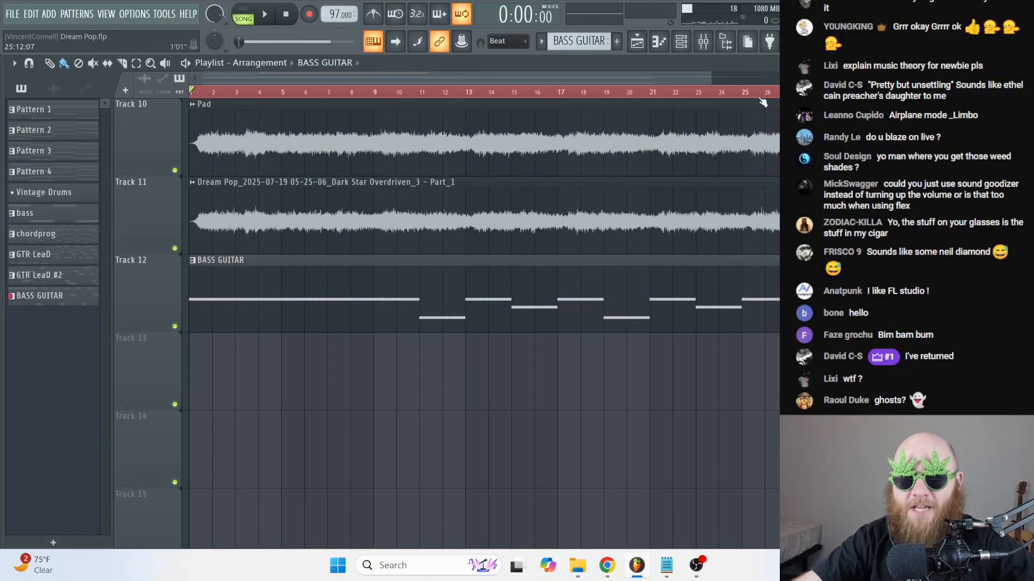
drag(711, 78, 319, 78)
drag(367, 116, 866, 188)
click(631, 92)
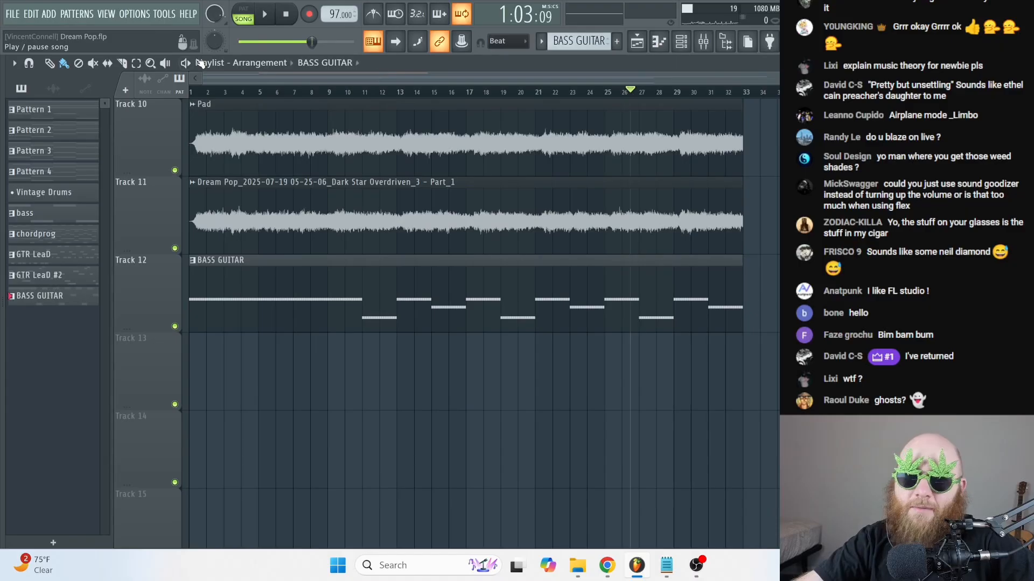
click(291, 16)
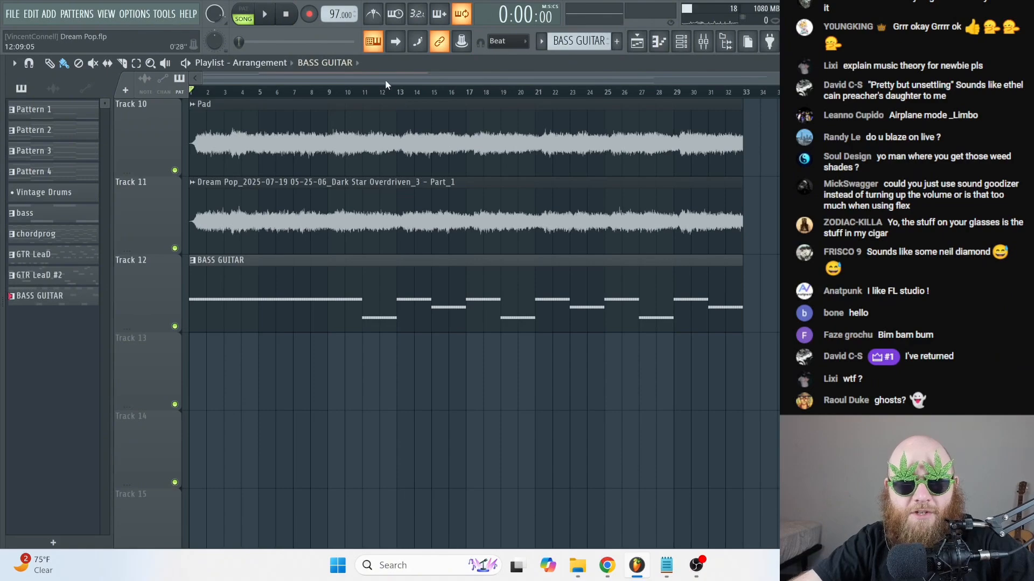
- Play the song from the start and check the 5String BopBass Fingered level in the mixer
click(702, 42)
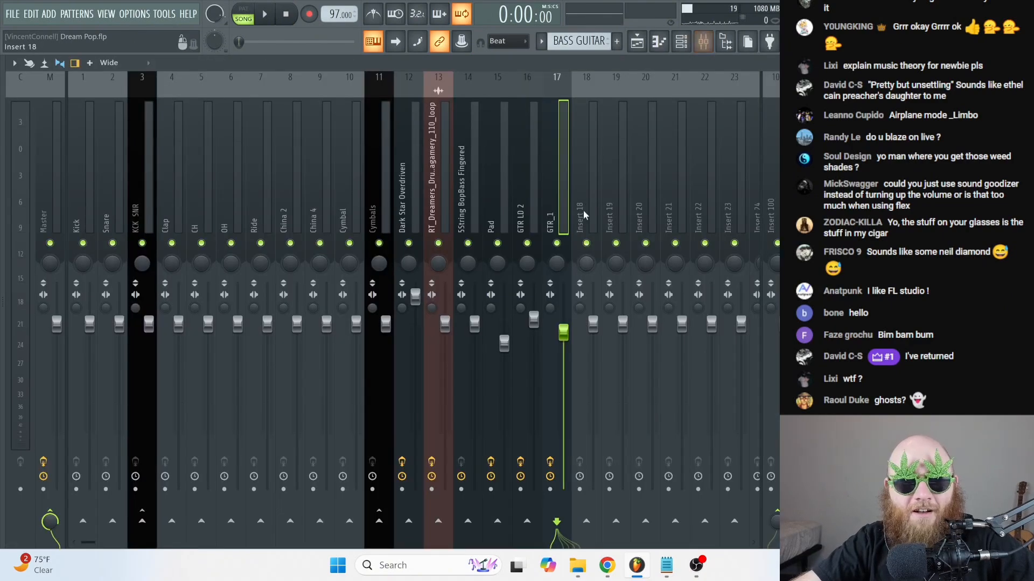
key(space)
click(481, 172)
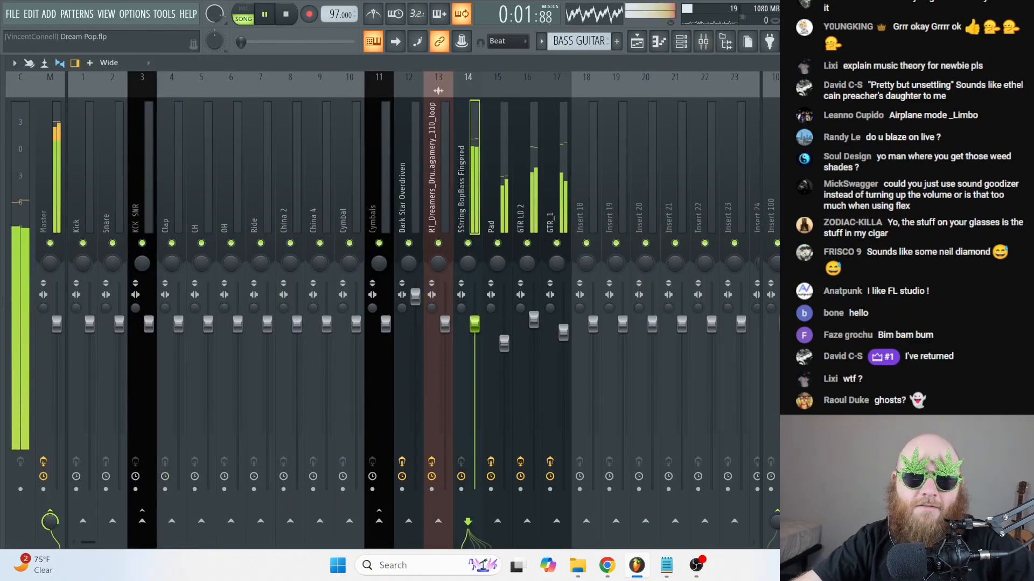
click(1025, 63)
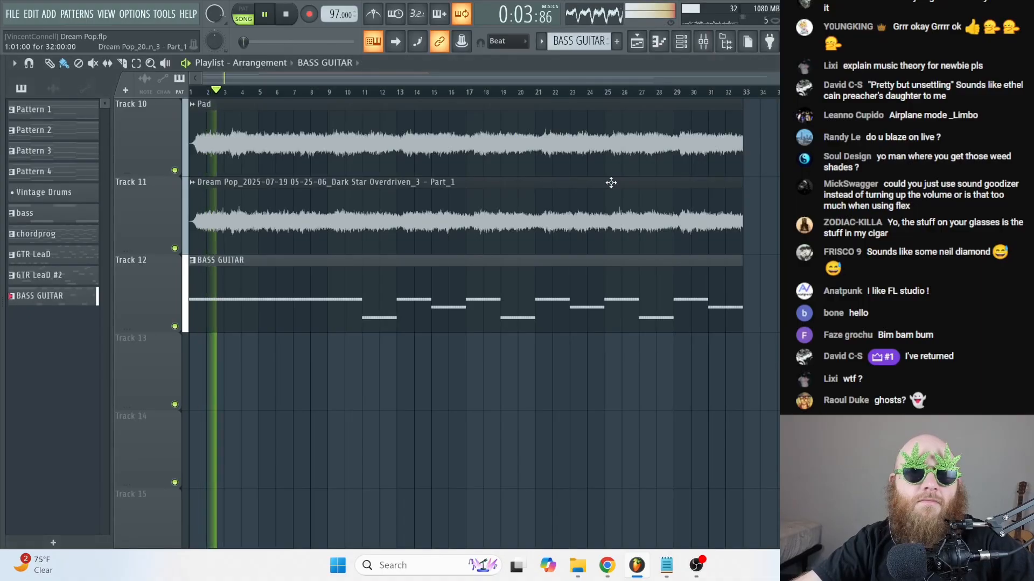
click(288, 16)
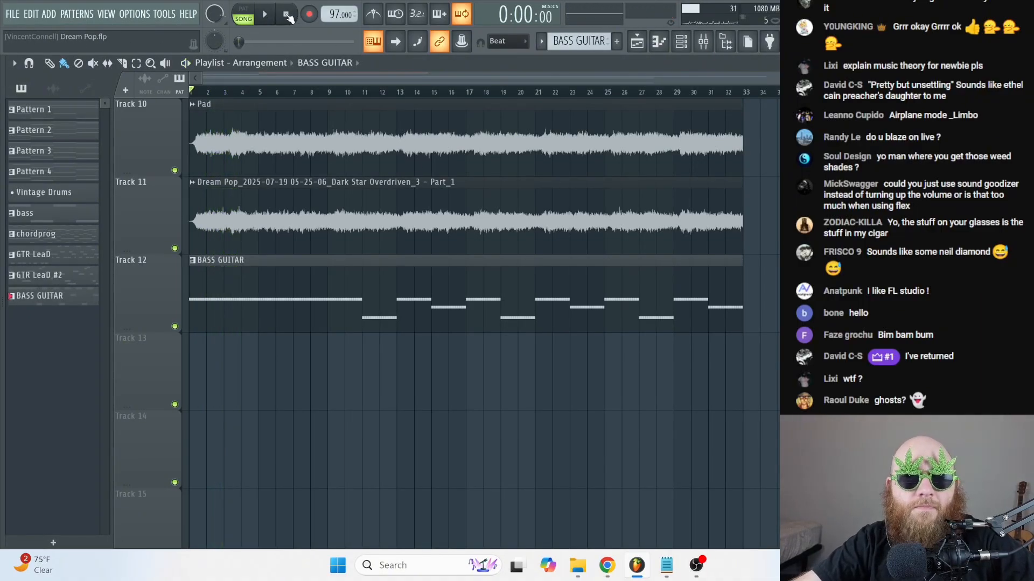
- Arm the 5String BopBass Fingered mixer track and render the full song to a 24Bit int stereo WAV in the project's Audio folder
click(703, 42)
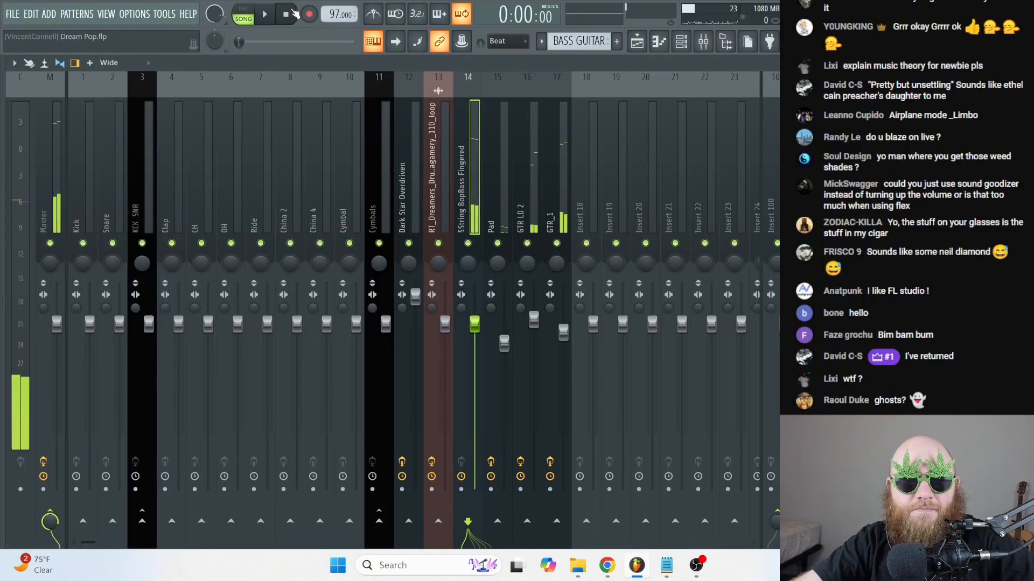
click(461, 489)
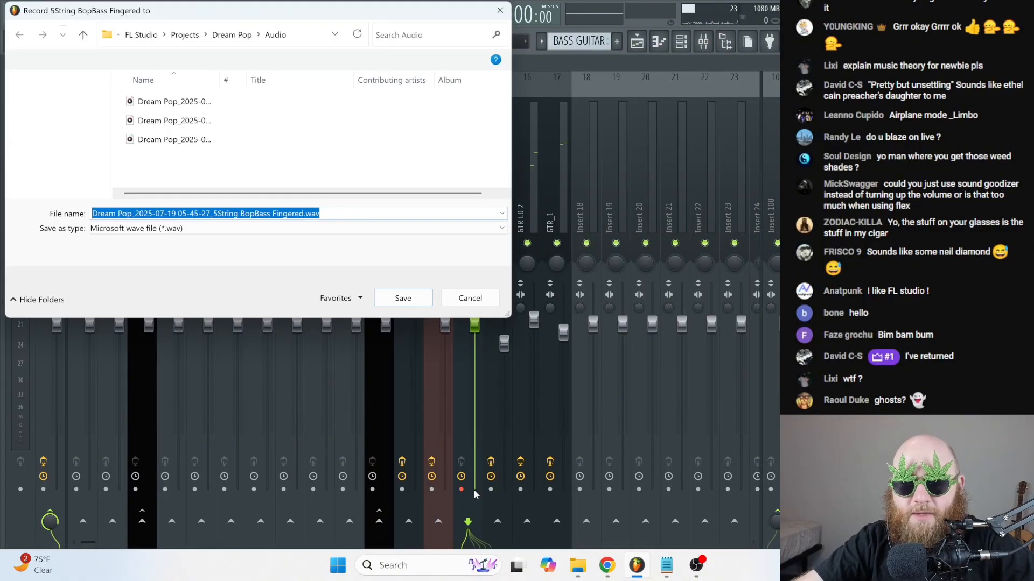
click(404, 298)
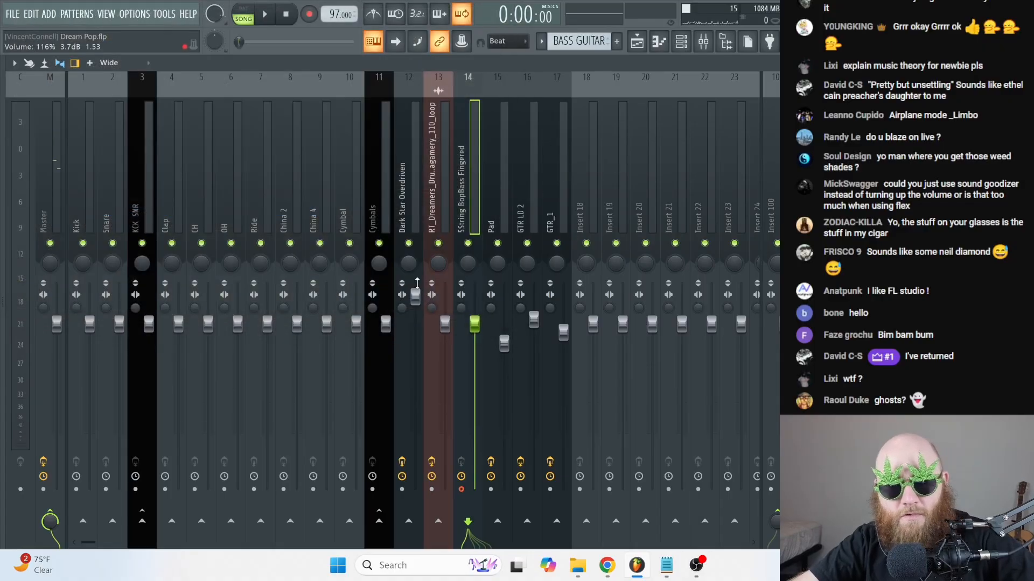
key(alt+r)
click(481, 247)
click(463, 275)
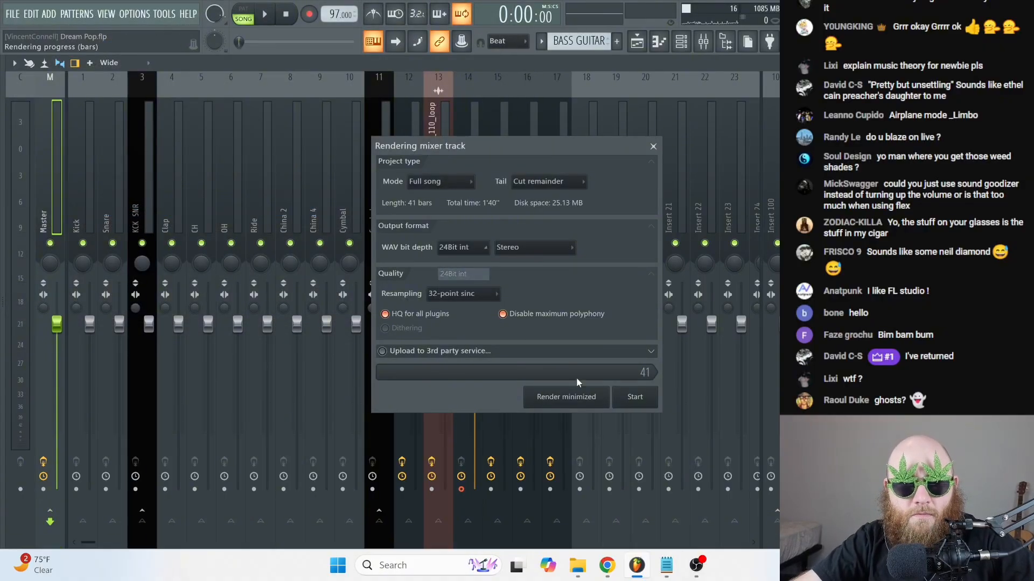
click(629, 401)
- Switch to the live stream's settings in YouTube Studio and add the hashtag #flstudio2025 to the end of the description
mouse_move(604, 574)
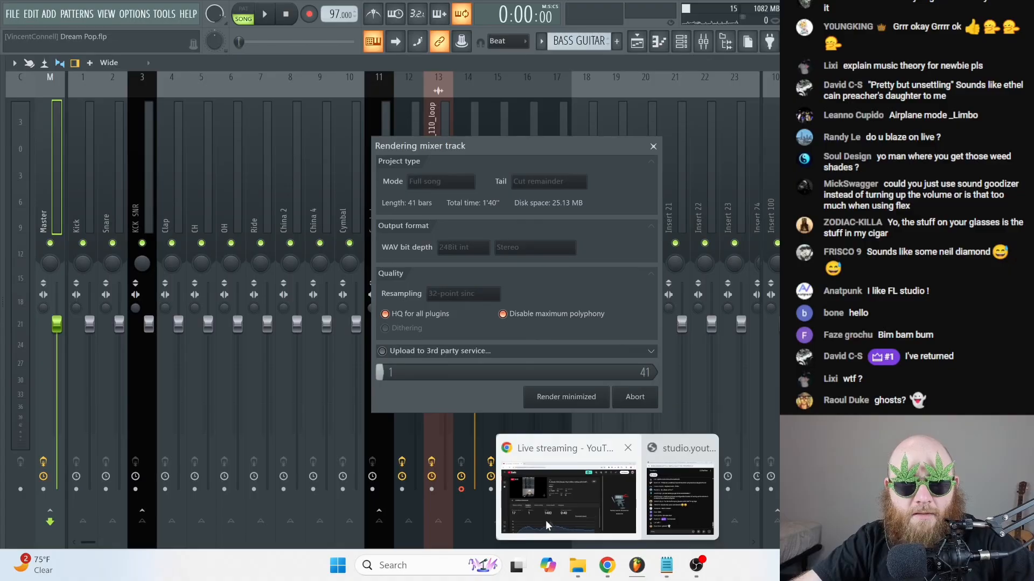
click(545, 521)
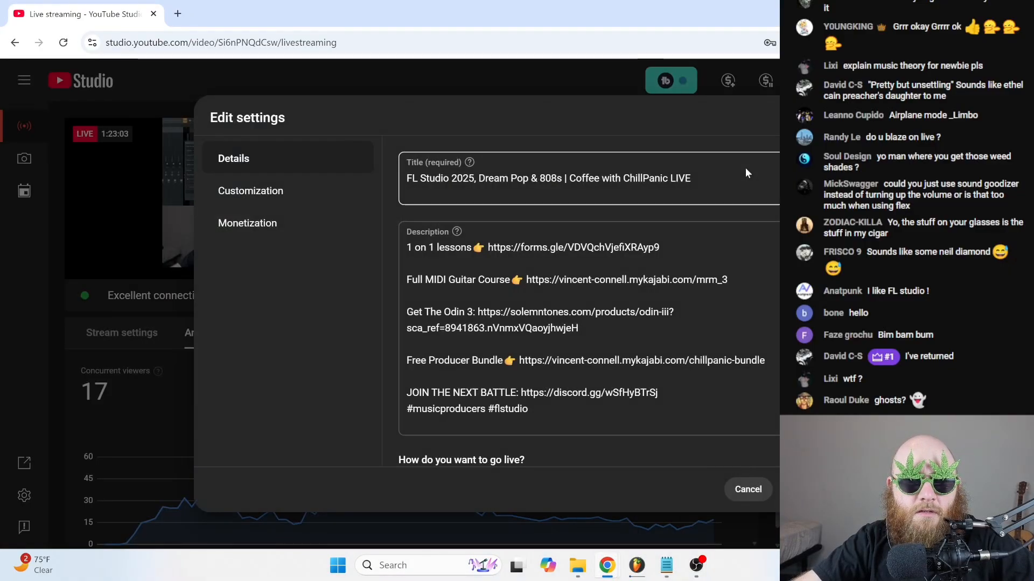
scroll(611, 331, down, 4)
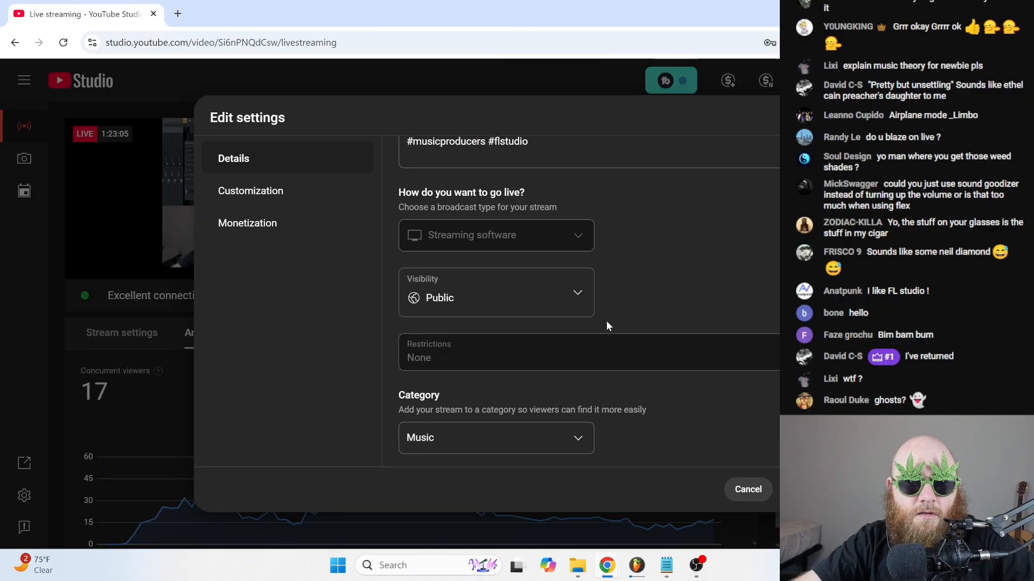
scroll(606, 321, up, 2)
click(546, 207)
text(#f)
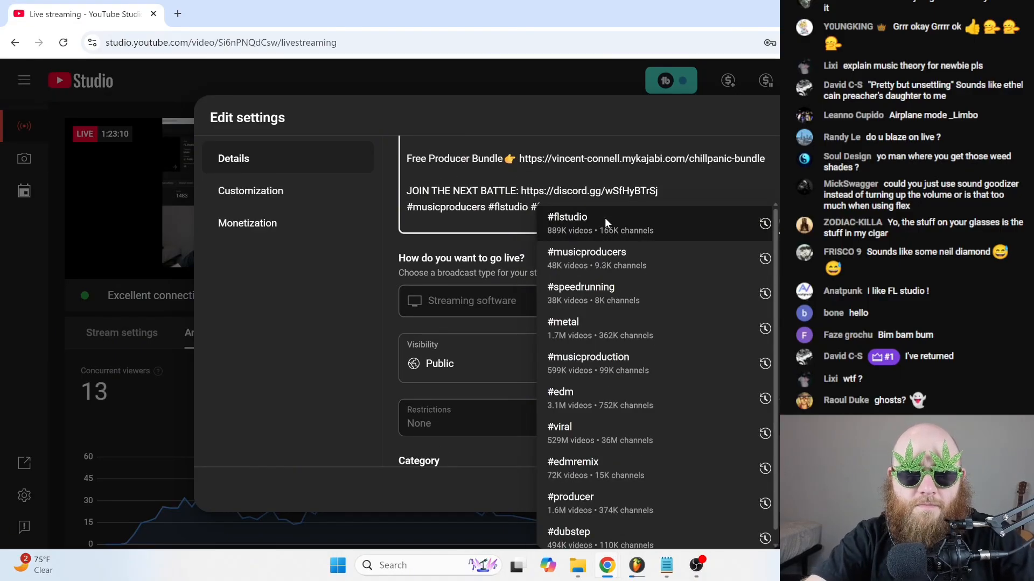
text(lst)
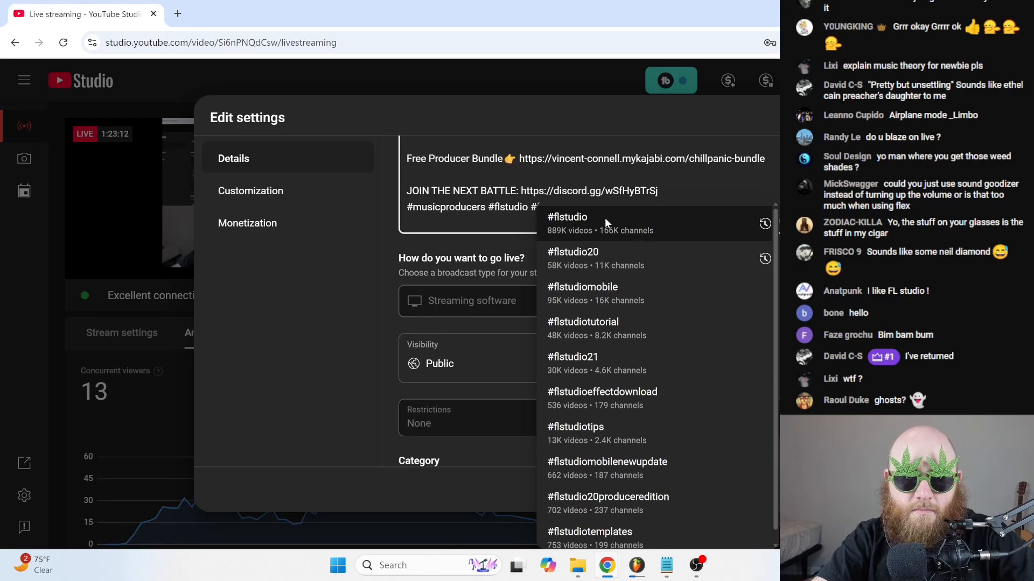
text(udio2025)
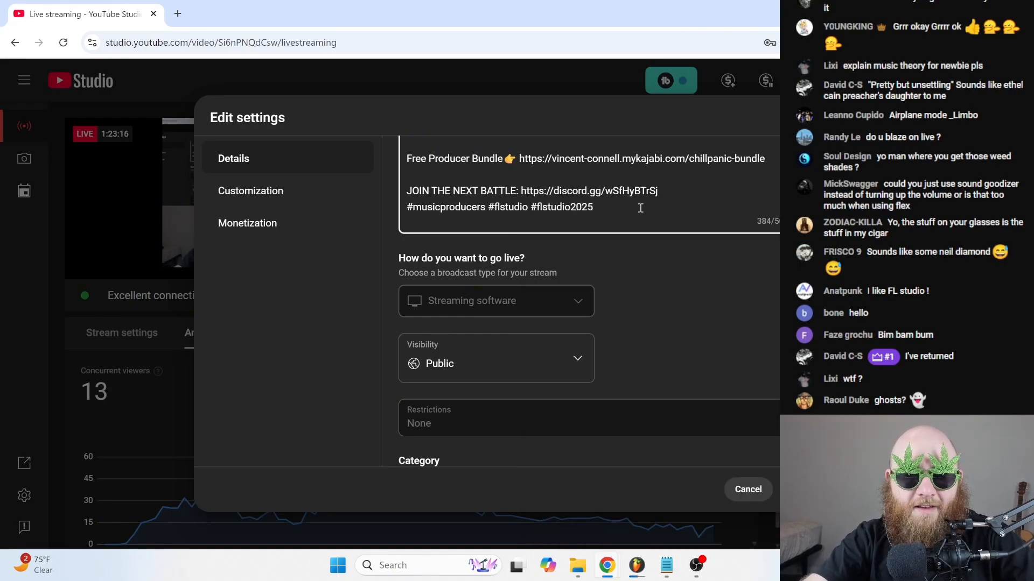
- Add the hashtag #musicproduction to the stream description and save the settings
text( #musicprod)
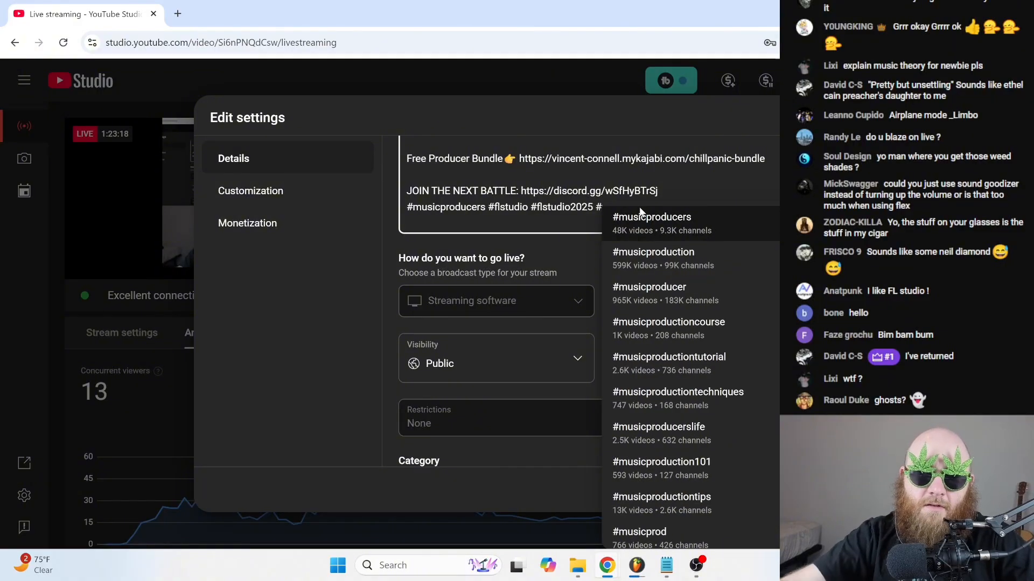
click(687, 249)
scroll(697, 233, up, 4)
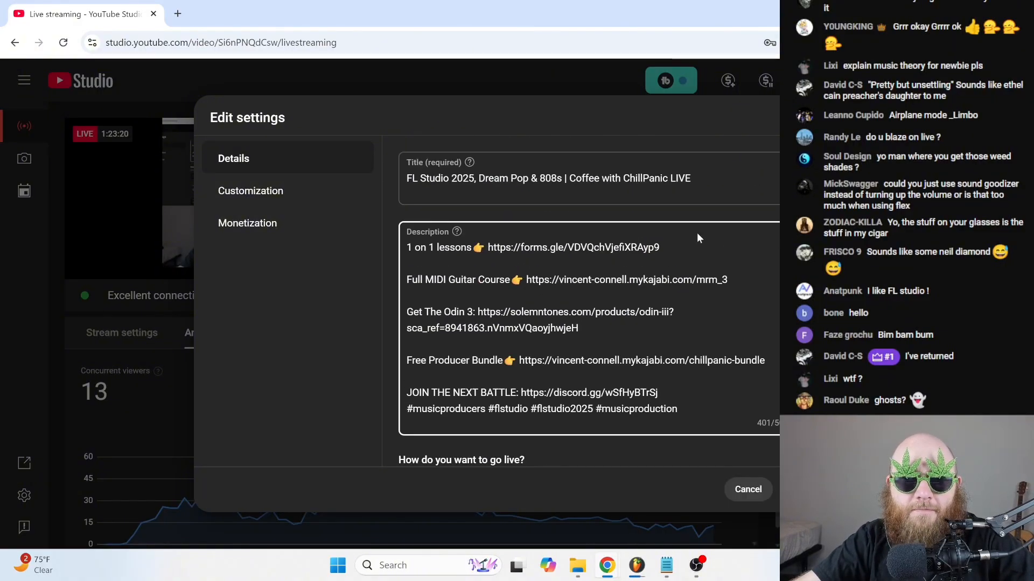
click(800, 489)
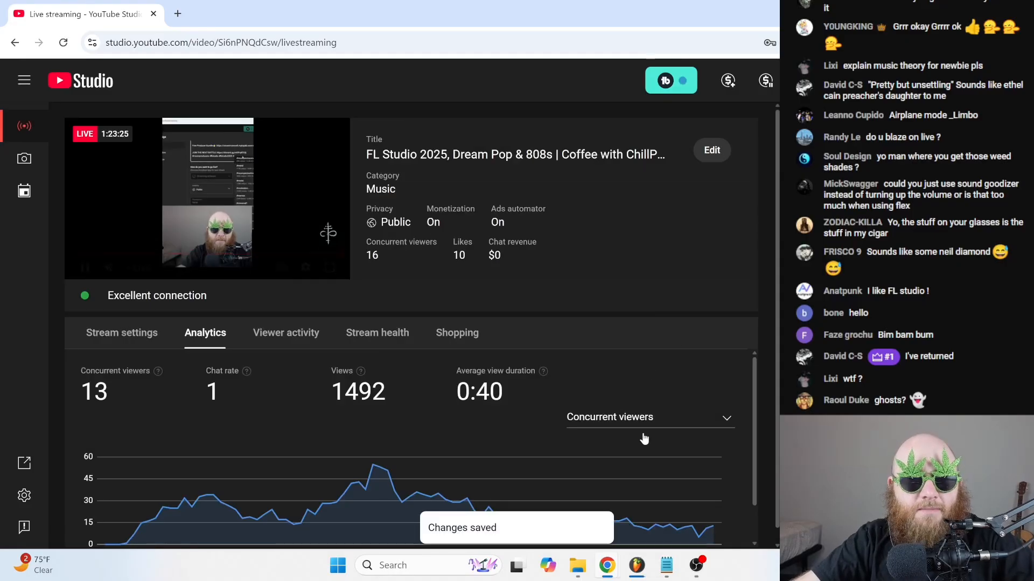
- Return to FL Studio and move the rendered bass audio clip on Track 13 to the start of bar 1
click(636, 567)
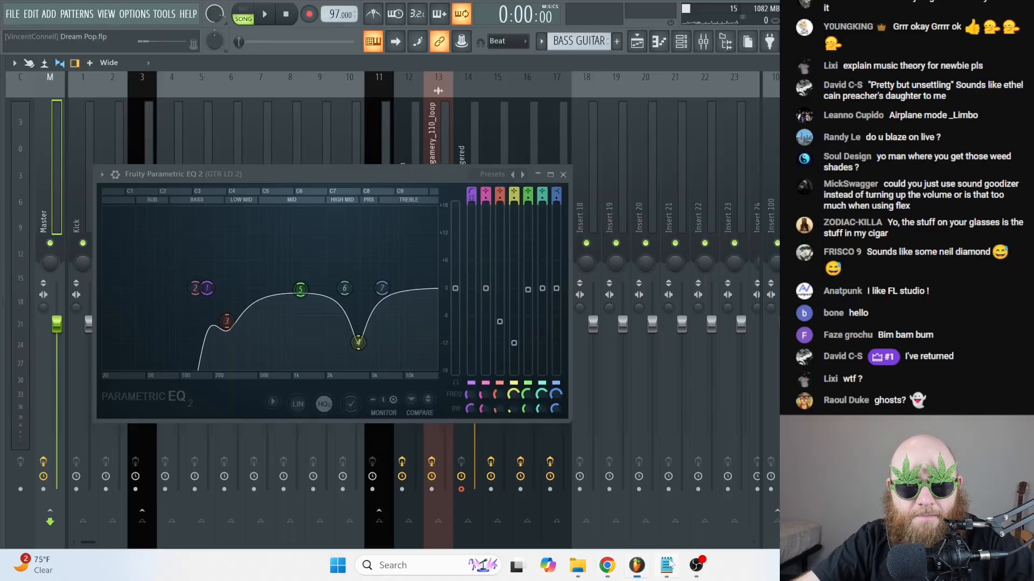
key(F9)
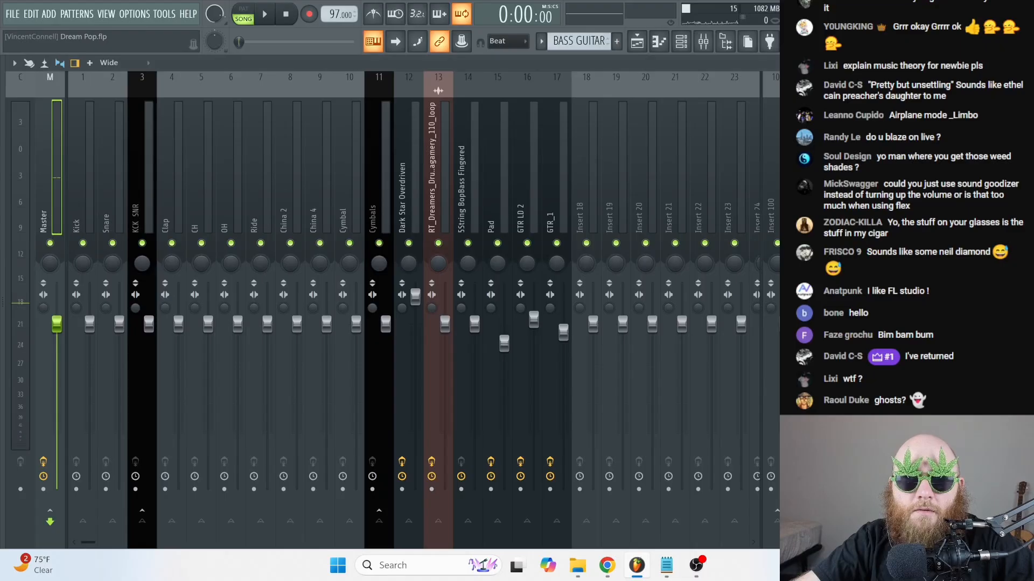
click(1025, 63)
click(769, 370)
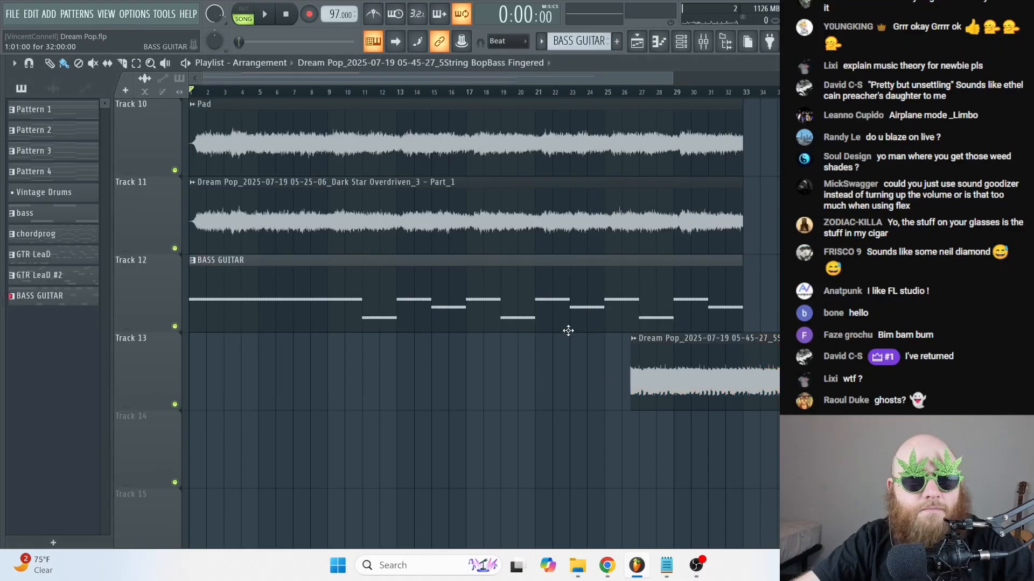
drag(700, 374, 217, 374)
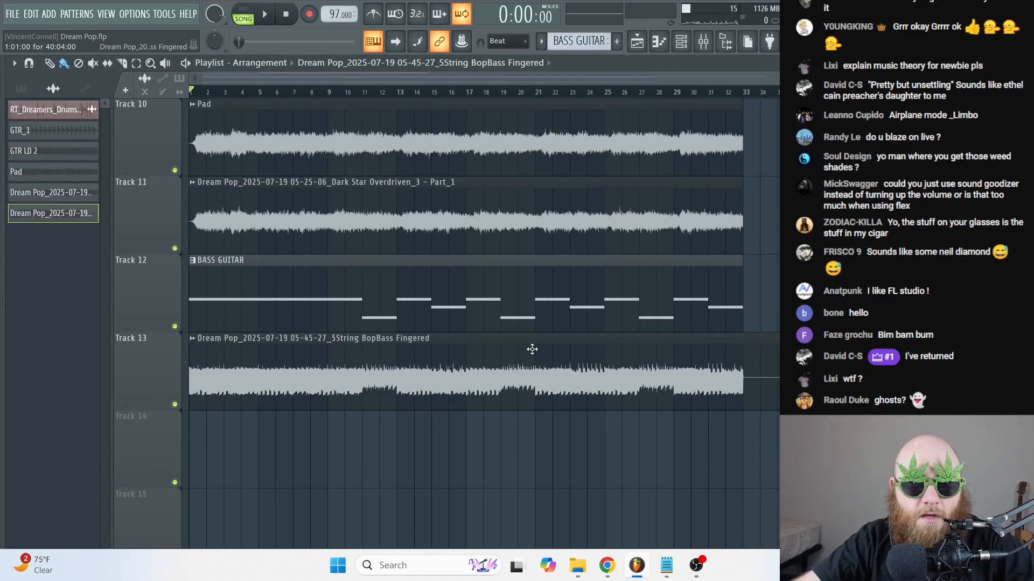
- Rename the rendered bass audio clip on Track 13 as Bass
click(193, 340)
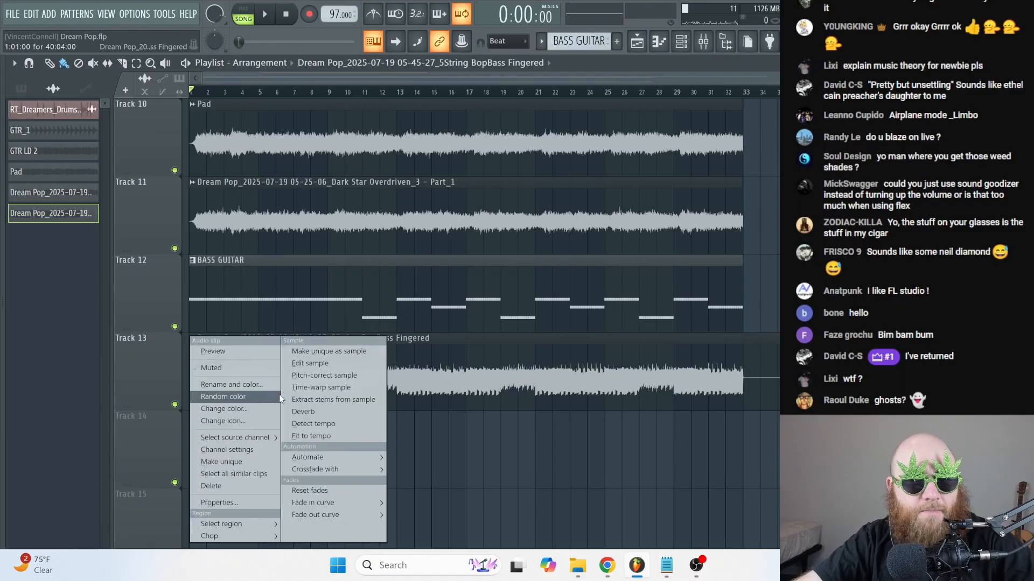
click(273, 389)
text(BASS)
key(Return)
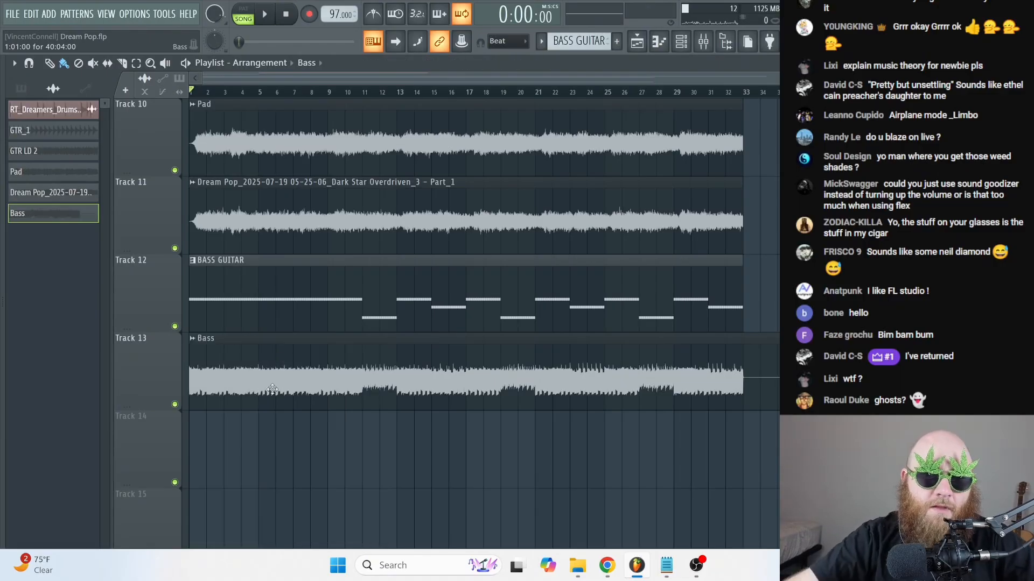
- Replace the BASS GUITAR pattern clip on Track 12 with the Bass audio clip and cut off its tail just after bar 33 starts
right_click(261, 309)
key(space)
drag(250, 311, 240, 286)
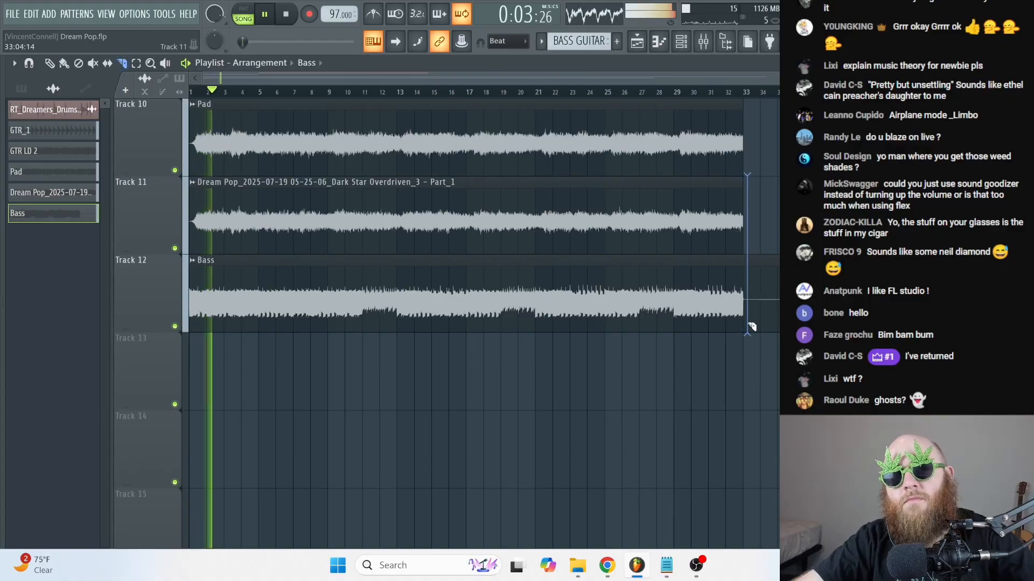
key(space)
- Inspect the Bass clip's channel settings and its mixer track assignment, then review the upper playlist tracks
double_click(328, 313)
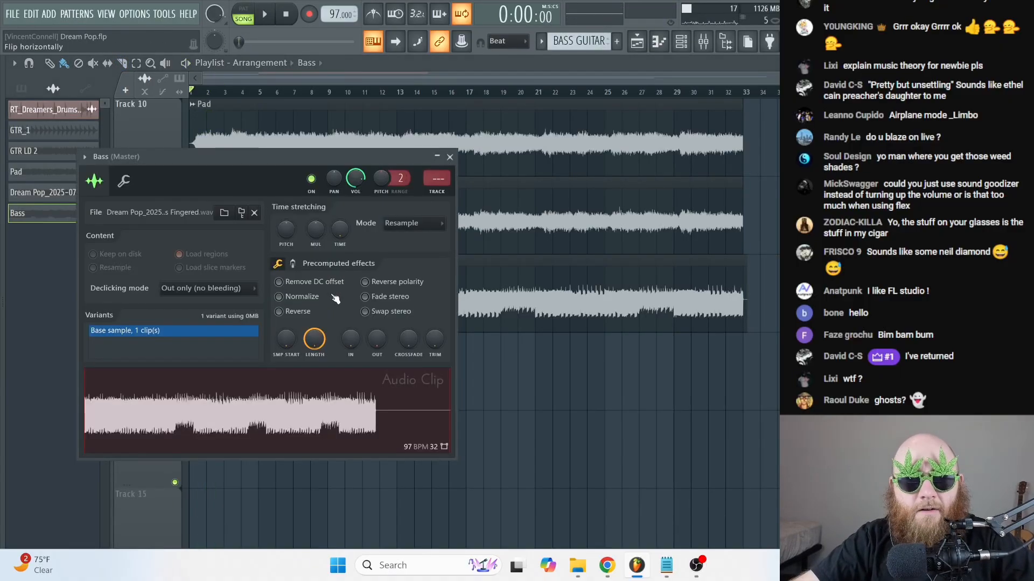
click(450, 193)
key(Escape)
key(Escape)
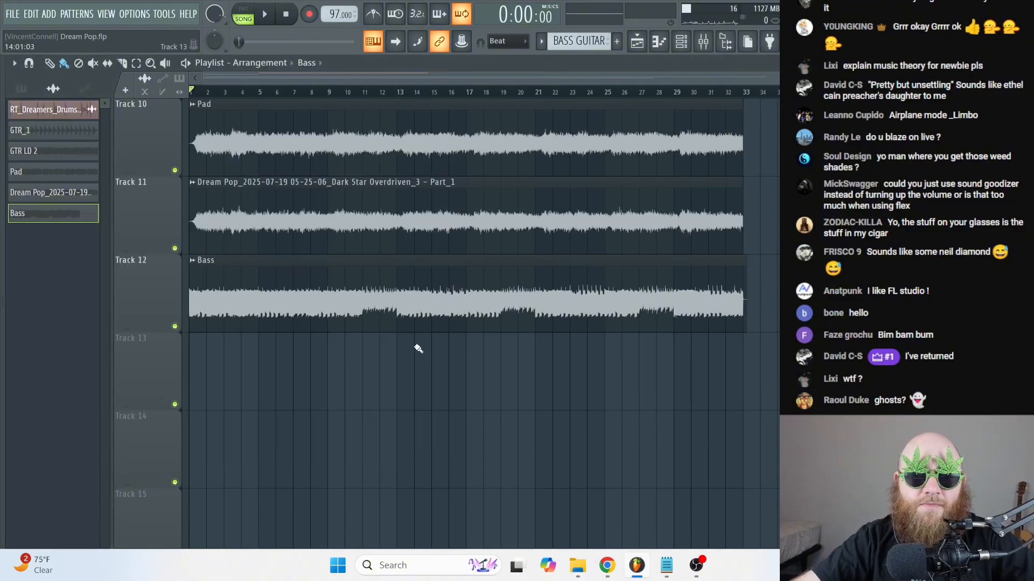
scroll(384, 282, up, 6)
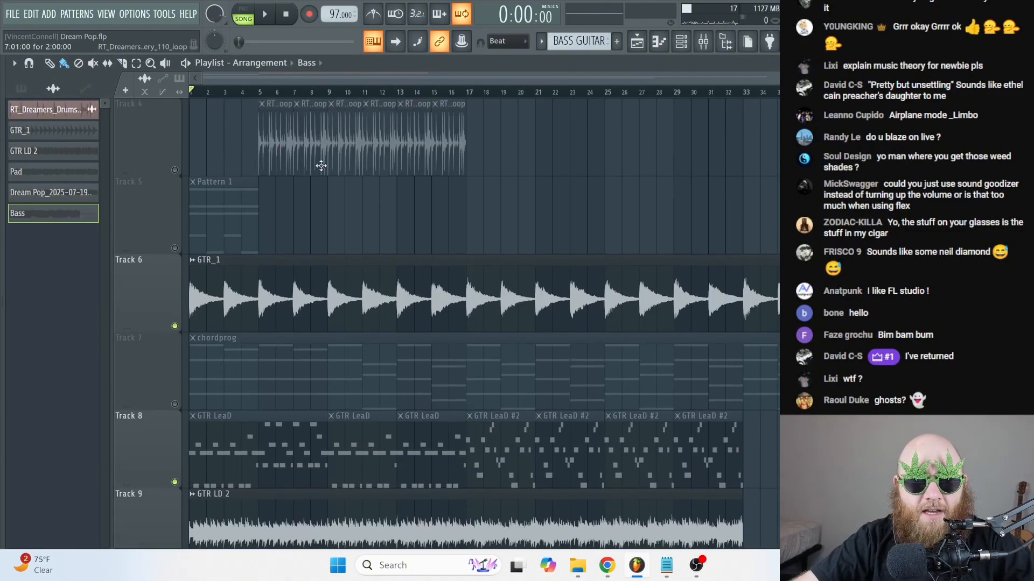
- Move the drum loop clip at bar 7 on Track 4 to bar 1, check its channel settings and audition it with the song
drag(310, 142, 204, 141)
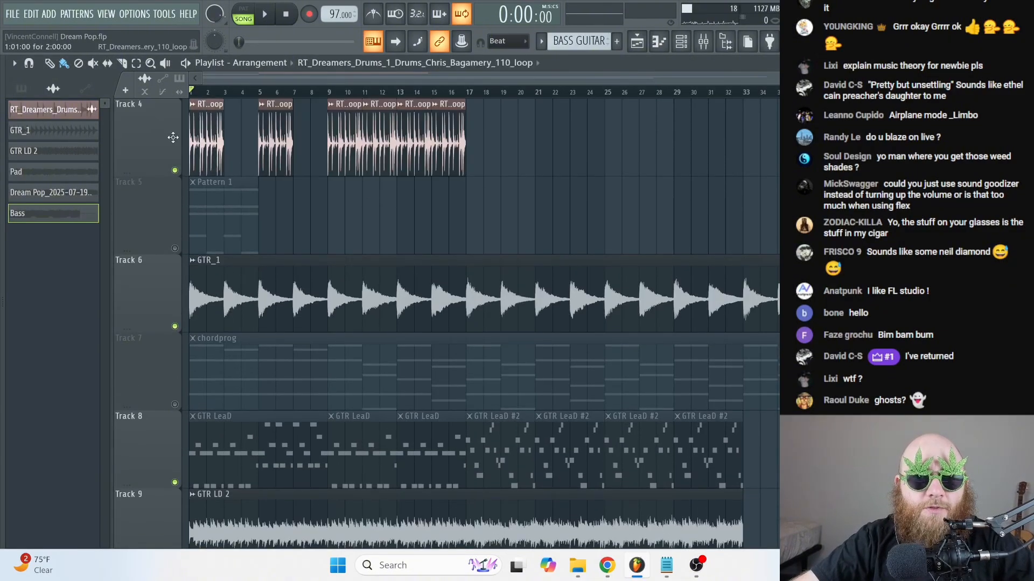
key(space)
double_click(204, 139)
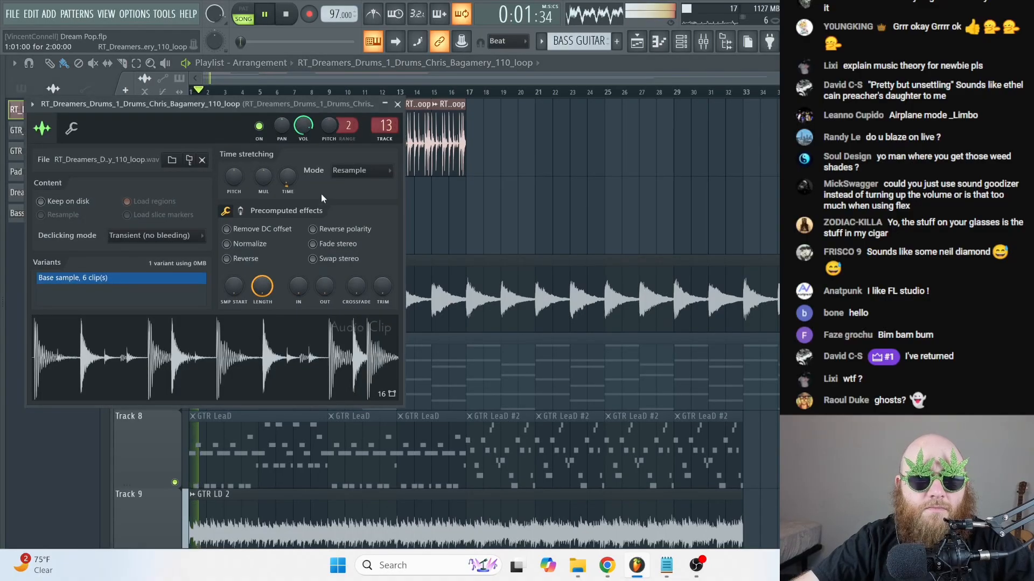
key(Escape)
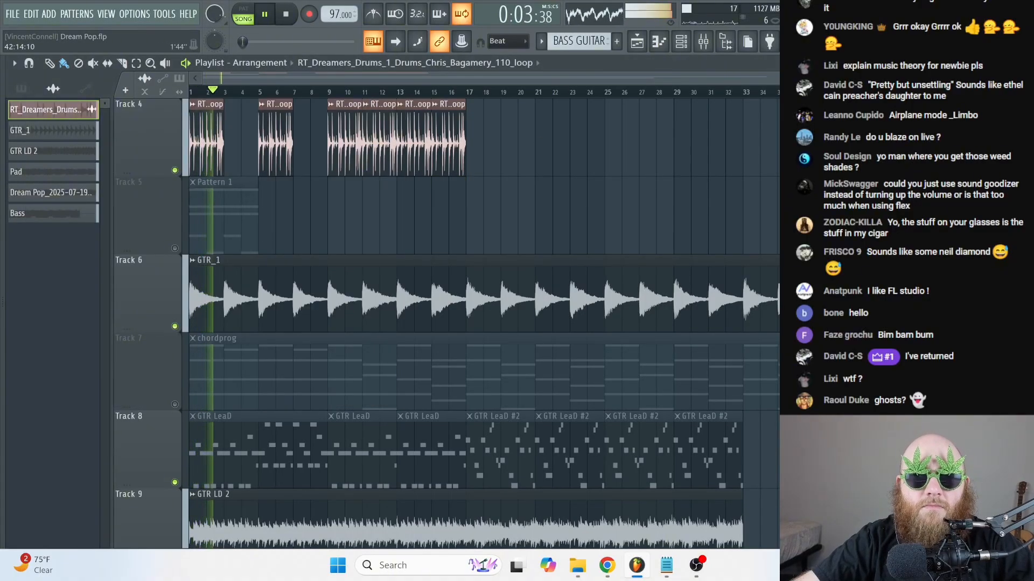
scroll(374, 158, up, 4)
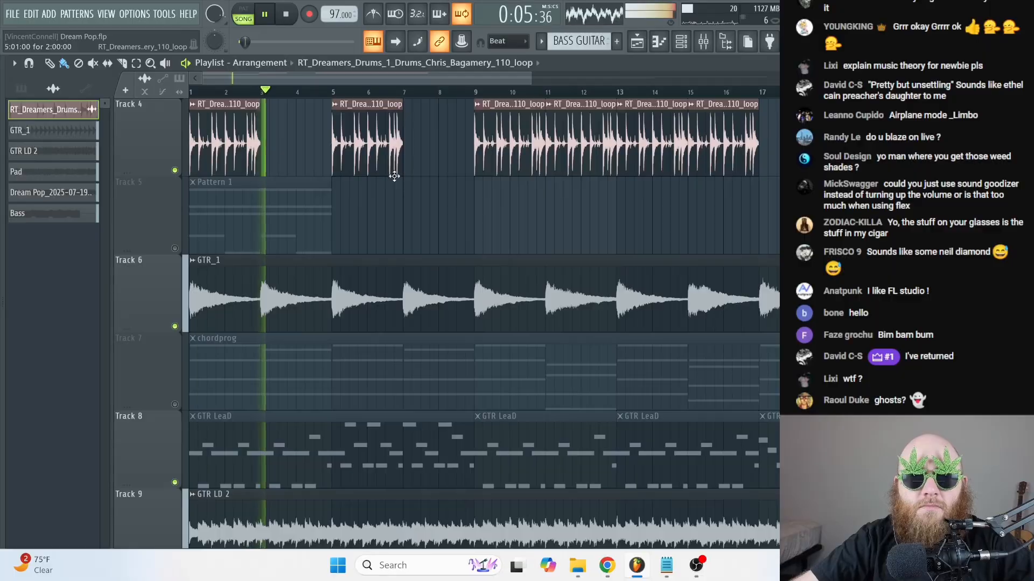
key(space)
right_click(724, 155)
- Create a new pattern named DRUMS and place its clip on Track 13 from bar 1 to the start of bar 9
scroll(370, 201, down, 8)
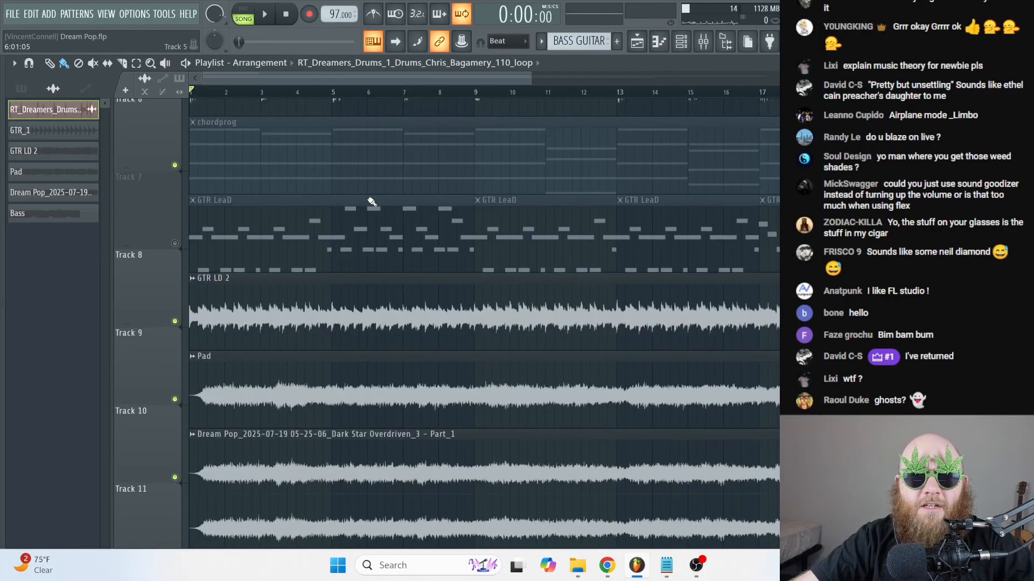
scroll(371, 202, up, 2)
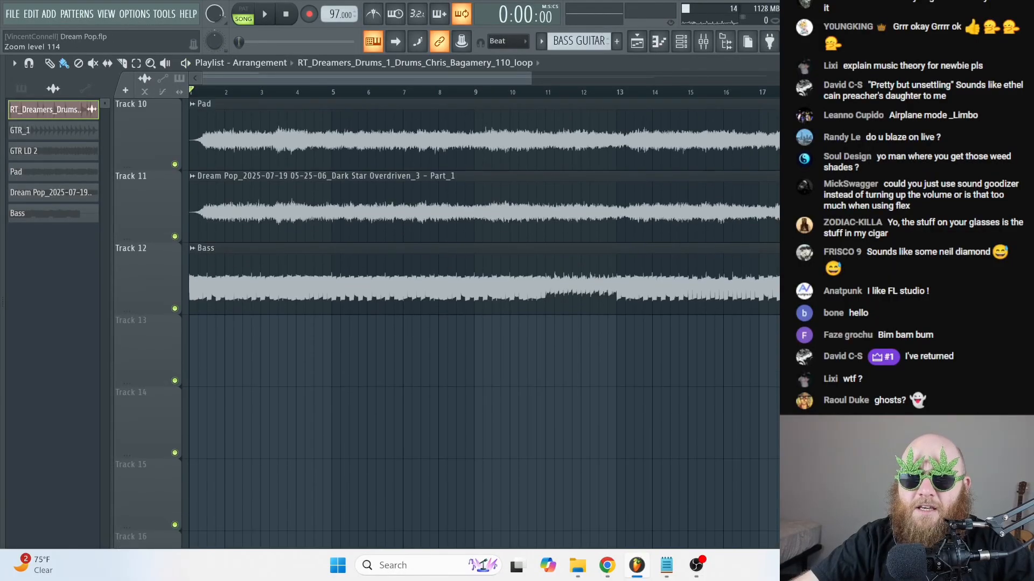
click(616, 41)
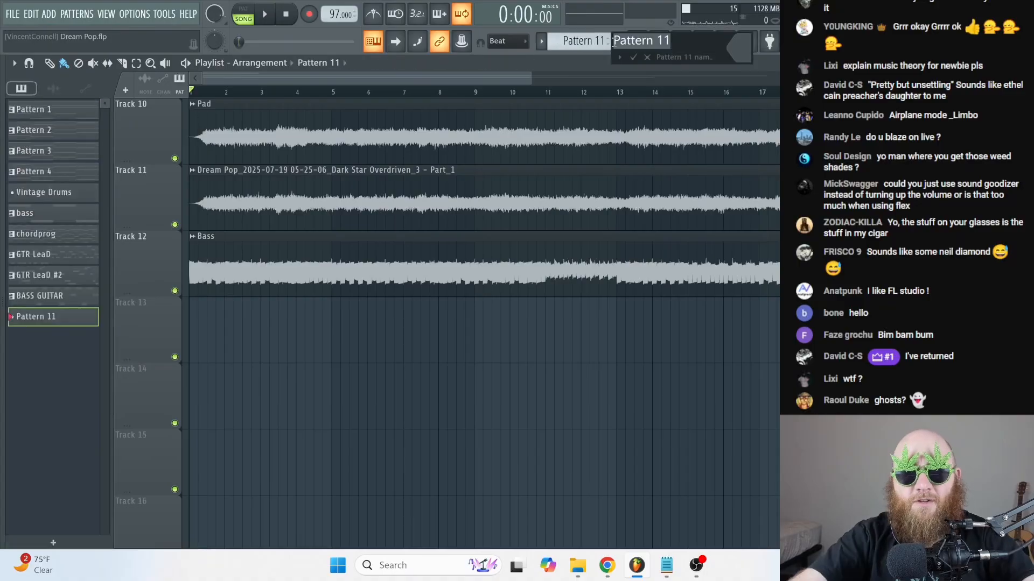
key(Return)
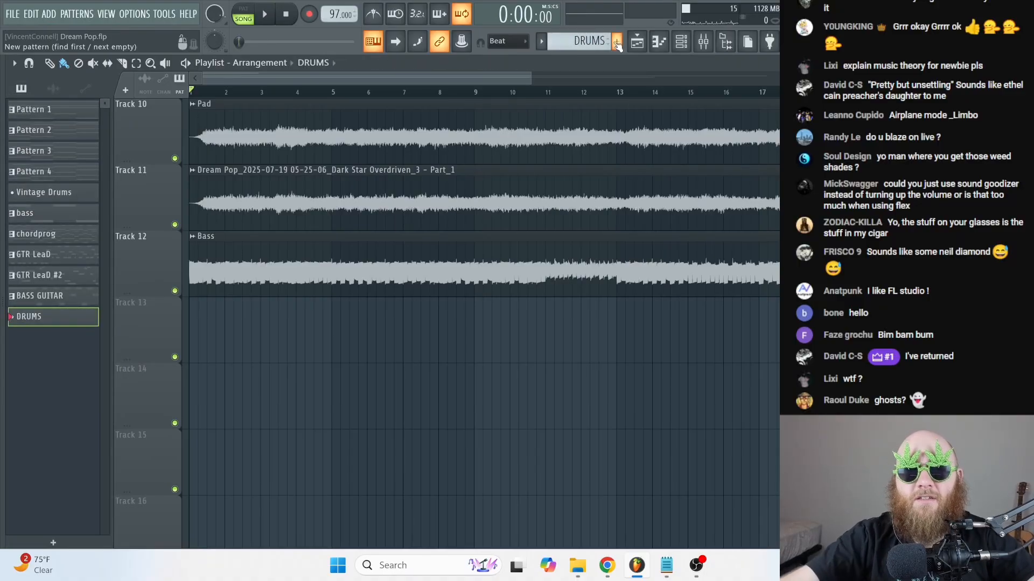
click(203, 325)
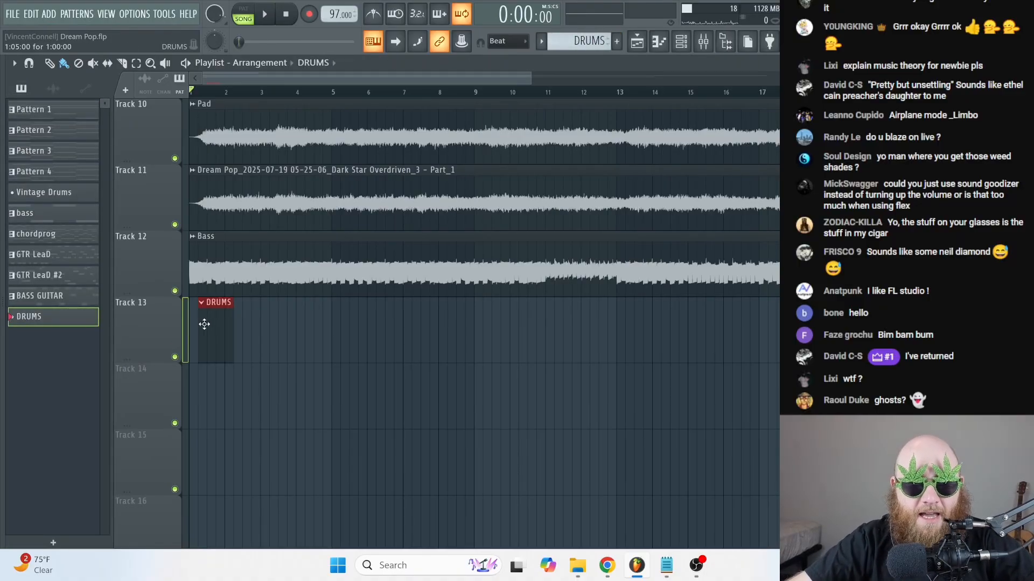
drag(224, 321, 476, 309)
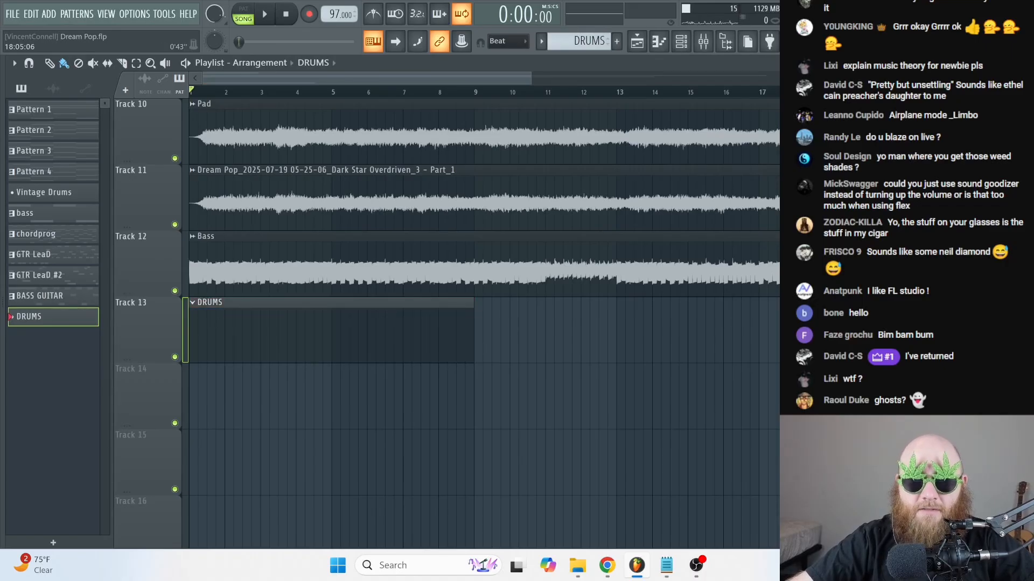
- Show the channel rack for the DRUMS pattern and look through its drum channels
key(F6)
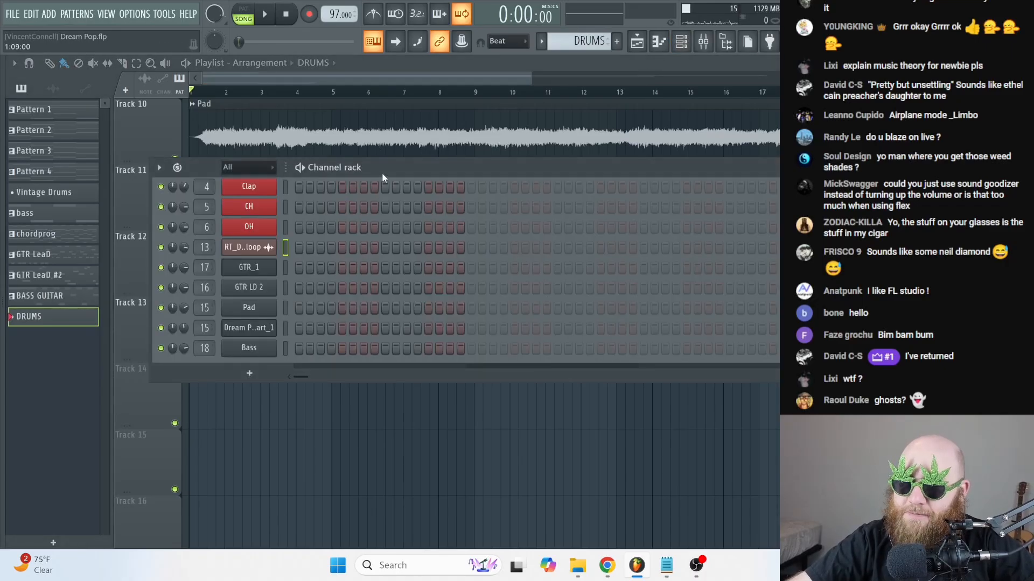
drag(383, 175, 392, 182)
scroll(319, 256, up, 7)
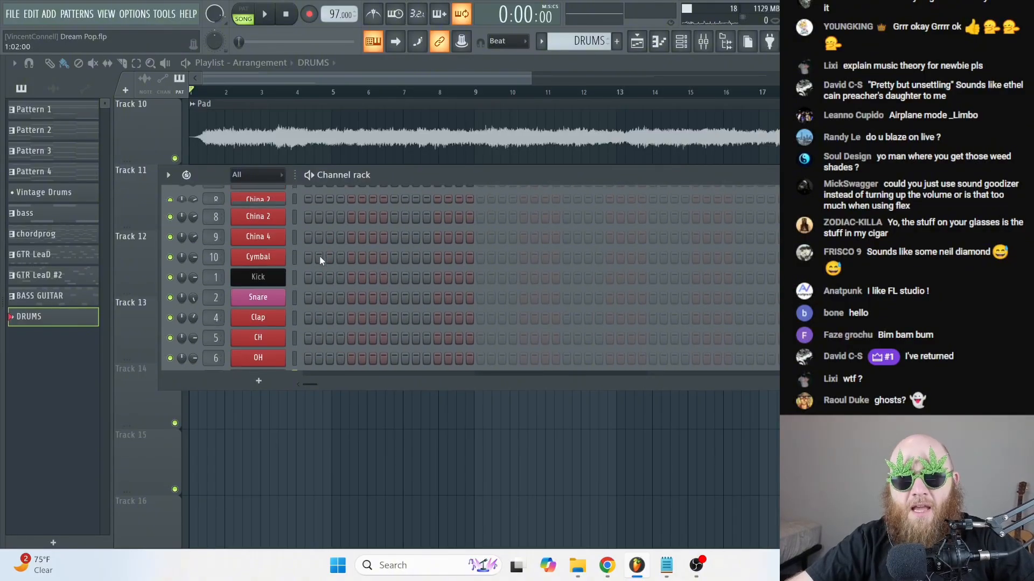
- Look through the Drums and Drums (ModeAudio) folders of the browser's factory Packs for drum sounds
key(alt+F8)
scroll(108, 325, up, 15)
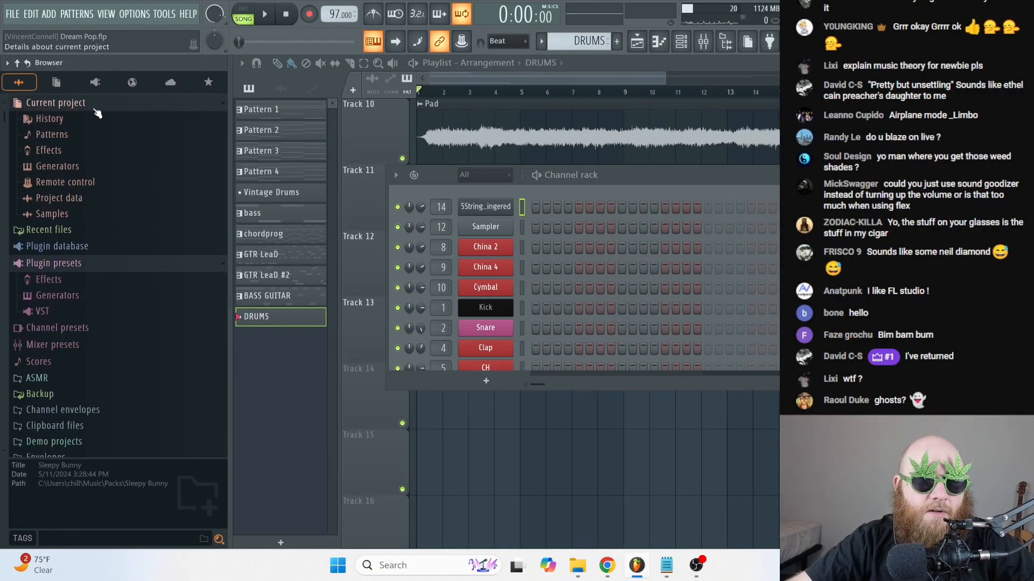
click(95, 109)
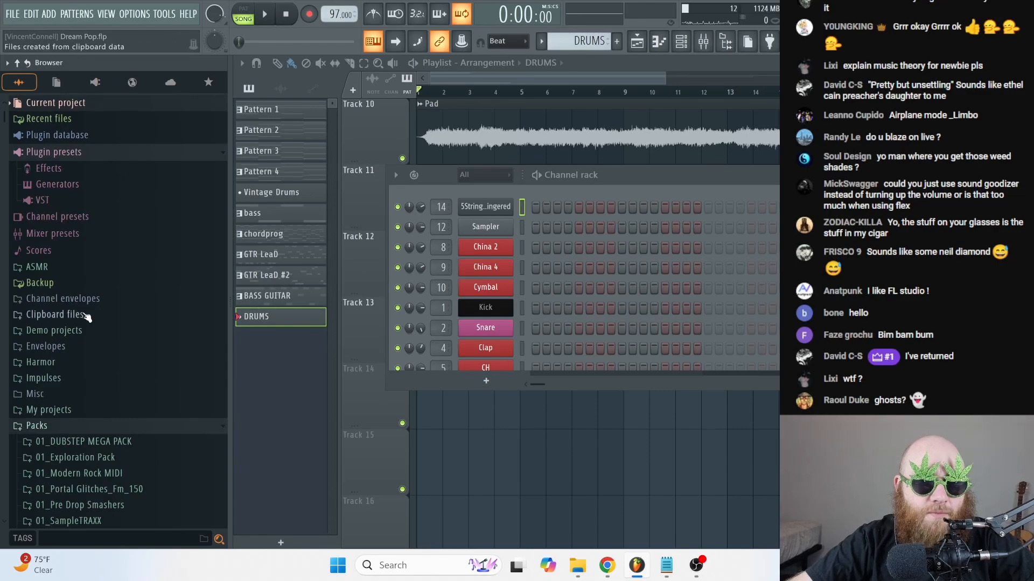
click(104, 425)
scroll(111, 398, down, 5)
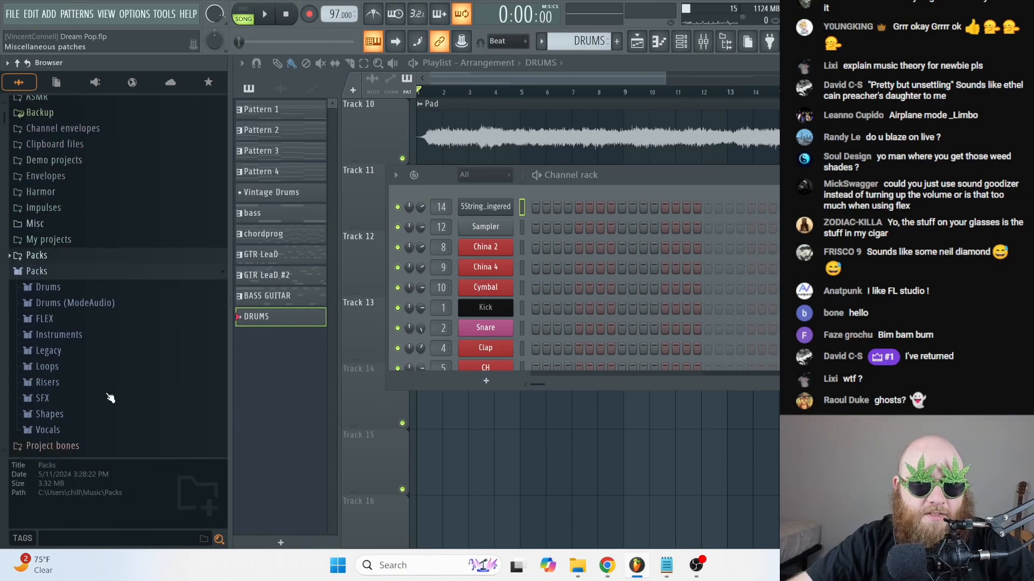
click(105, 288)
scroll(123, 291, down, 3)
click(103, 218)
click(95, 204)
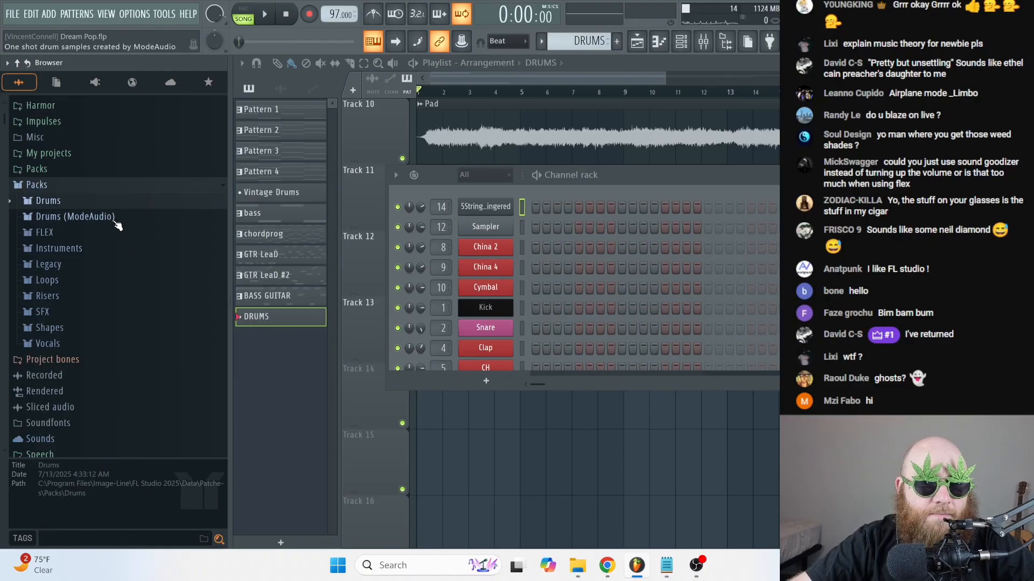
- Check the Instruments folder and each FLEX pack from Arksun Cityscape to Olbaid Compendium for drums, and hide the browser
click(108, 252)
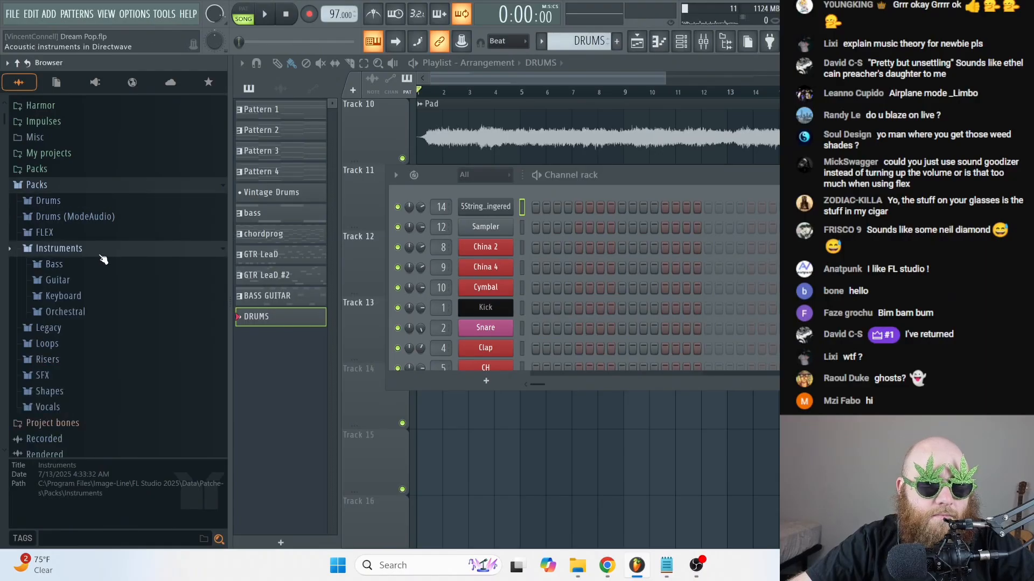
click(95, 237)
click(106, 252)
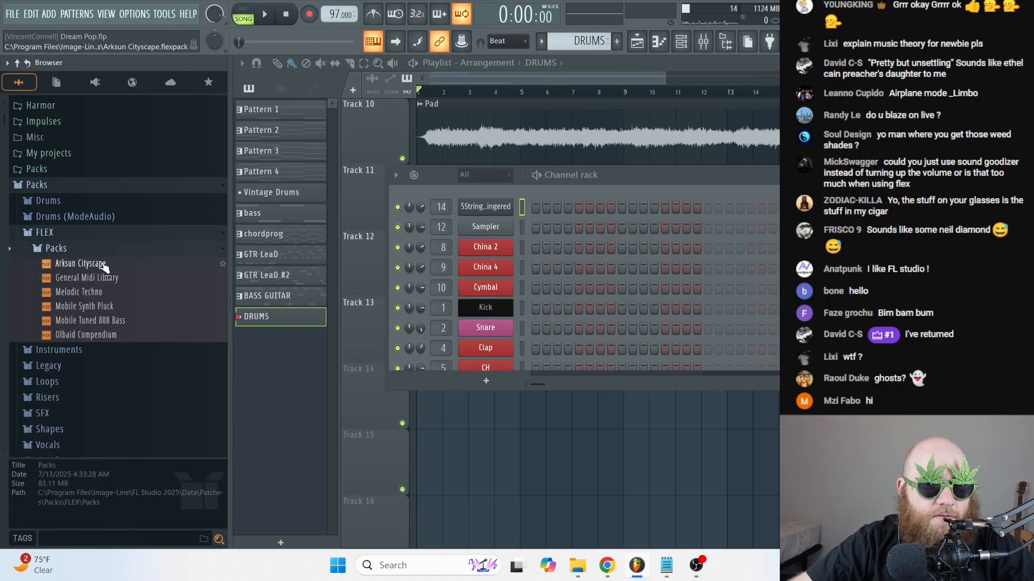
click(108, 265)
click(122, 280)
click(125, 293)
click(128, 307)
click(129, 322)
click(131, 336)
key(alt+F8)
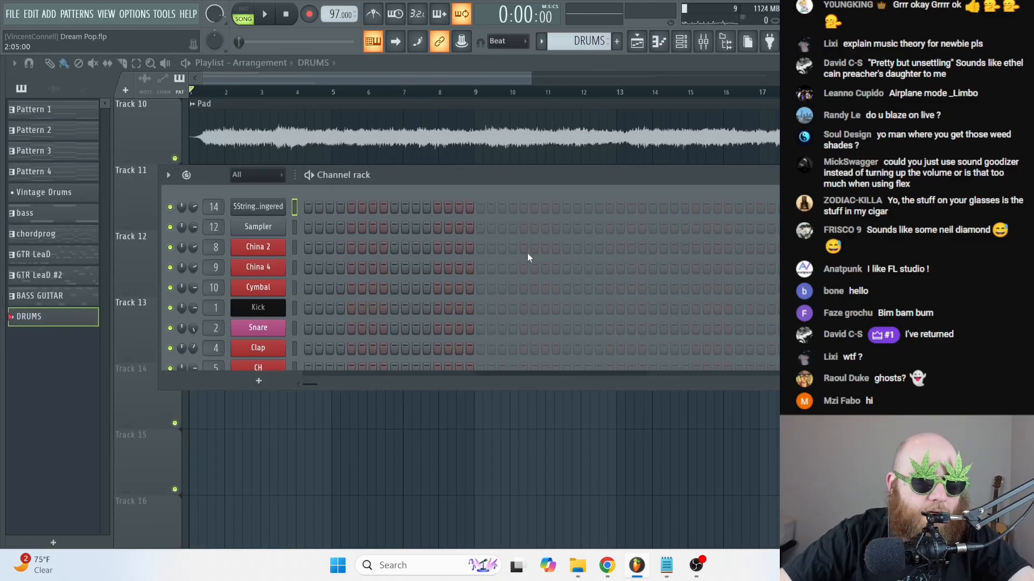
- Insert a FLEX instrument above the bass guitar channel and reposition its window so the whole preset list is accessible
right_click(286, 203)
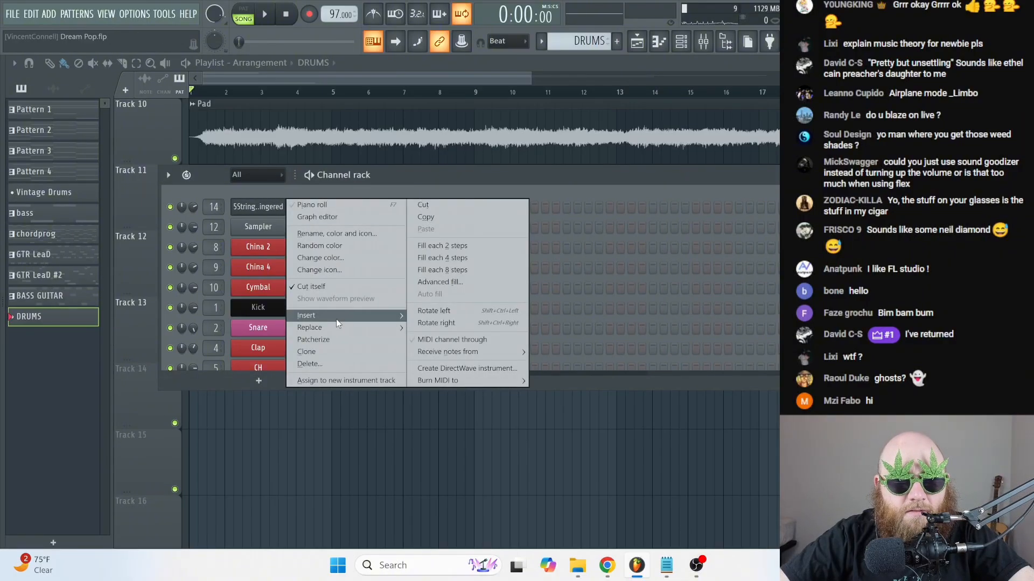
mouse_move(331, 315)
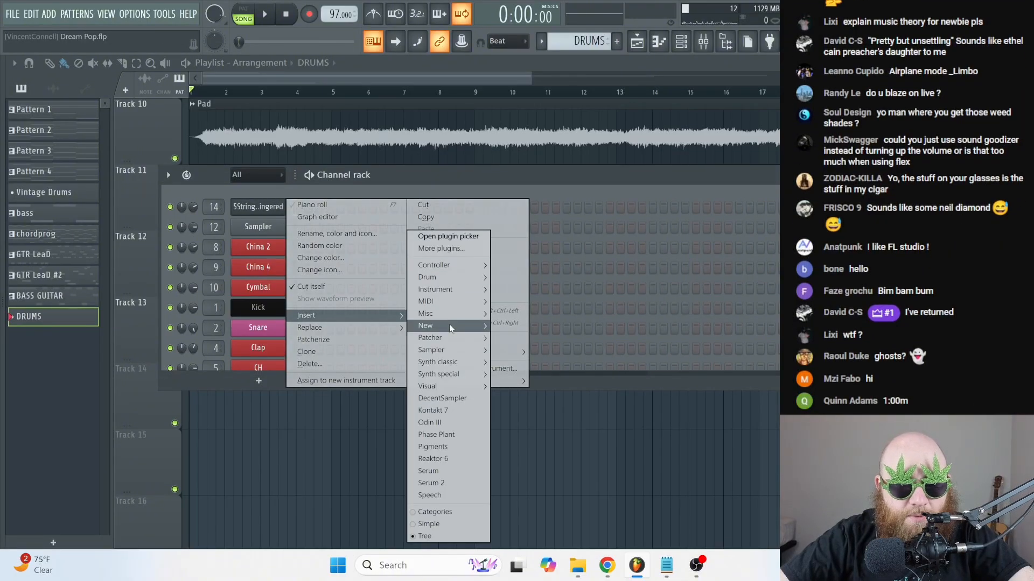
mouse_move(458, 361)
click(531, 376)
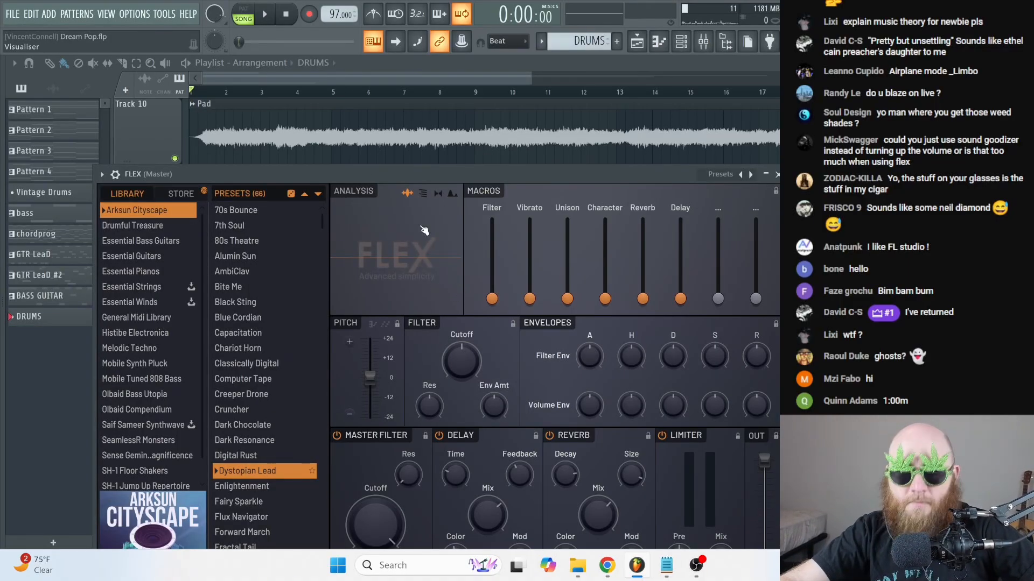
drag(388, 173, 486, 63)
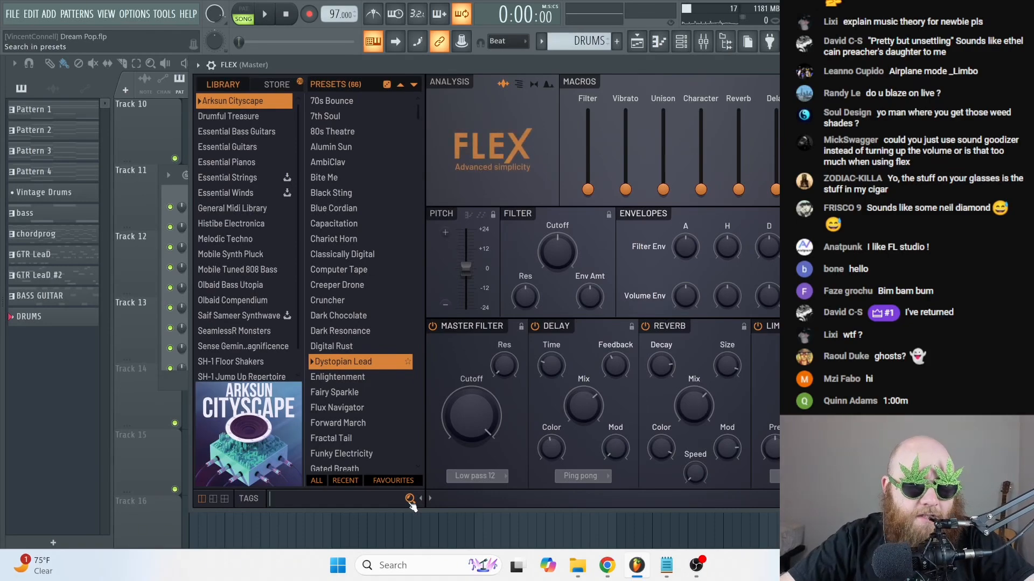
- Search the FLEX presets for "drum", clear the search and list the presets of the Drumful Treasure library
text(drum)
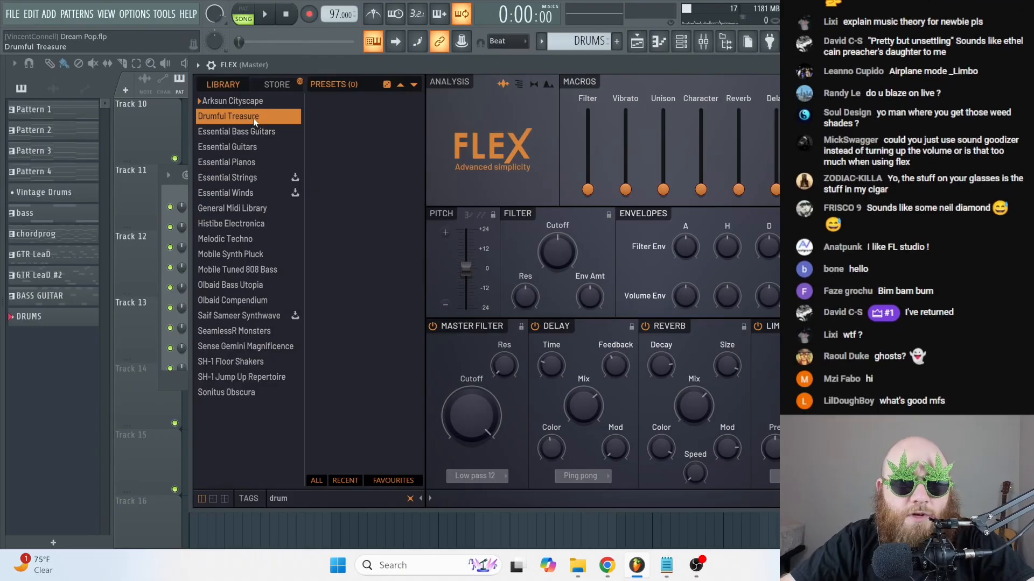
click(410, 500)
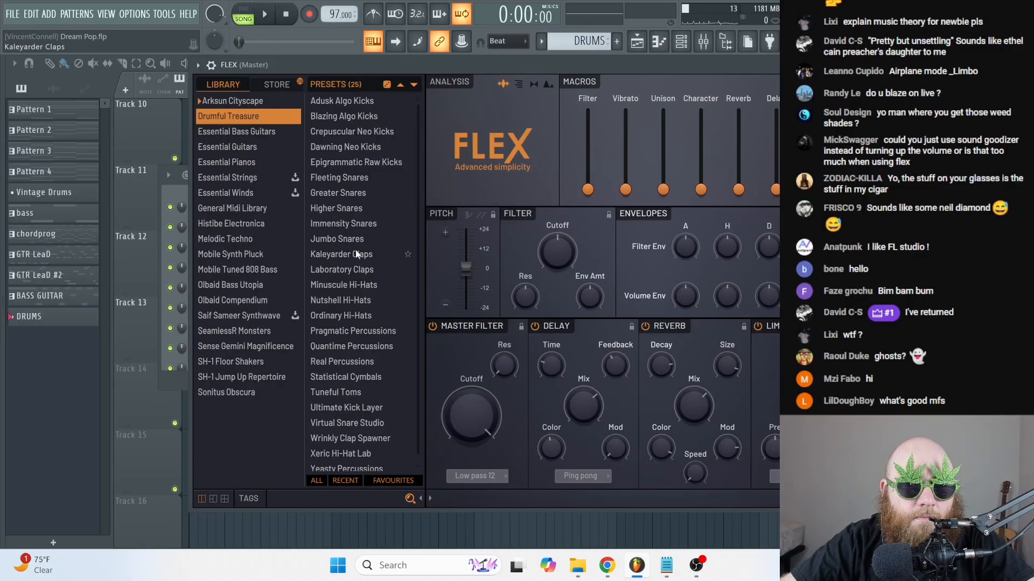
scroll(360, 237, down, 1)
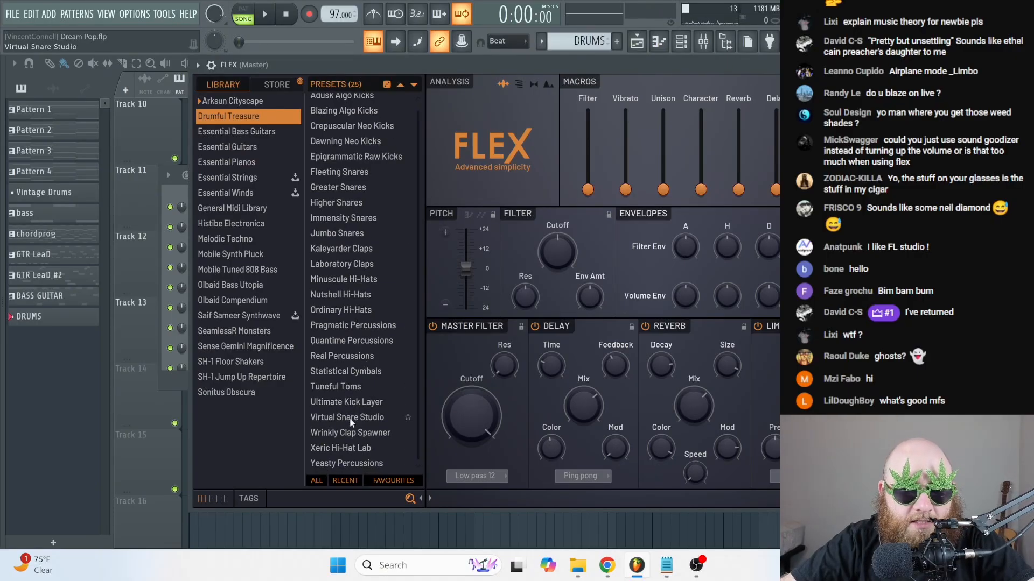
- Load the Yeasty Percussions and Real Percussions presets in FLEX and audition them
click(347, 465)
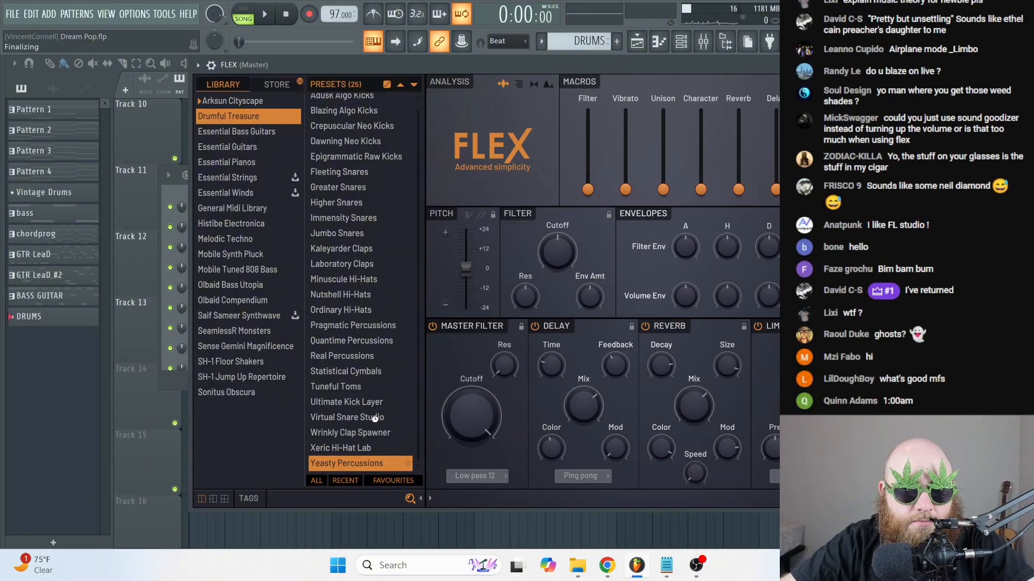
drag(409, 67, 411, 68)
key(d)
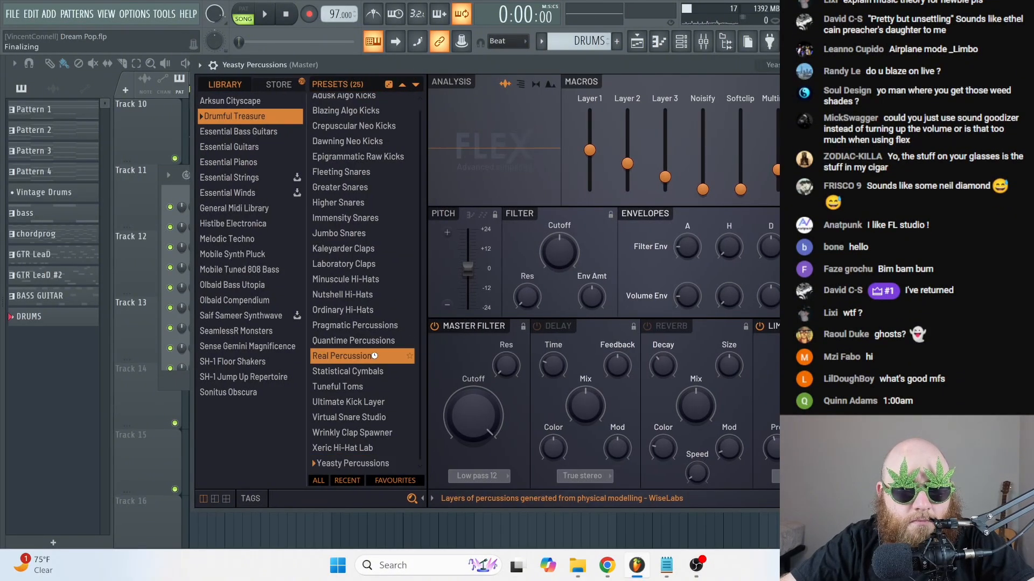
click(345, 356)
drag(494, 66, 500, 90)
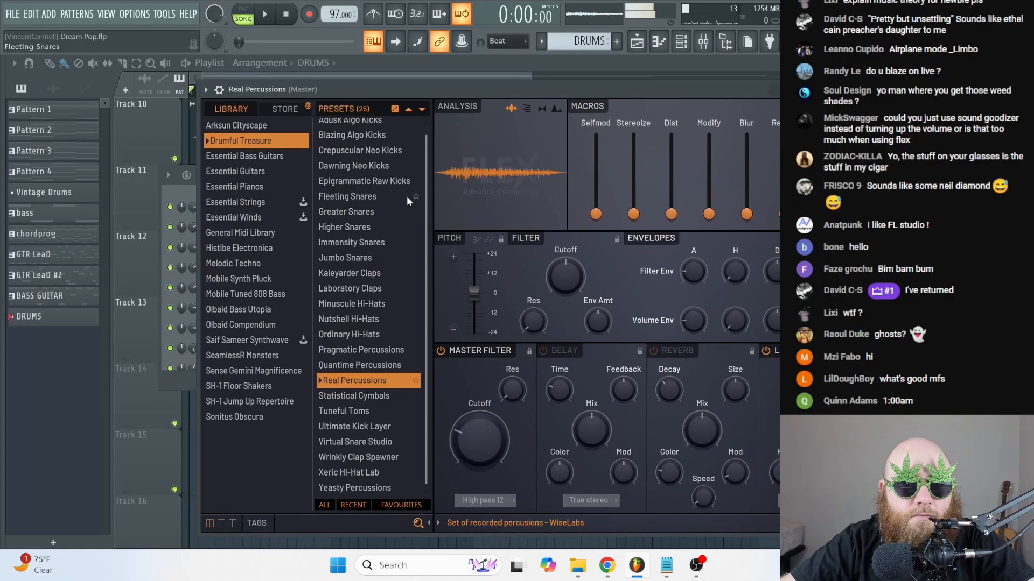
- Try the Epigrammatic Raw Kicks preset, load Dawning Neo Kicks in its place and play a few notes to audition it
click(371, 181)
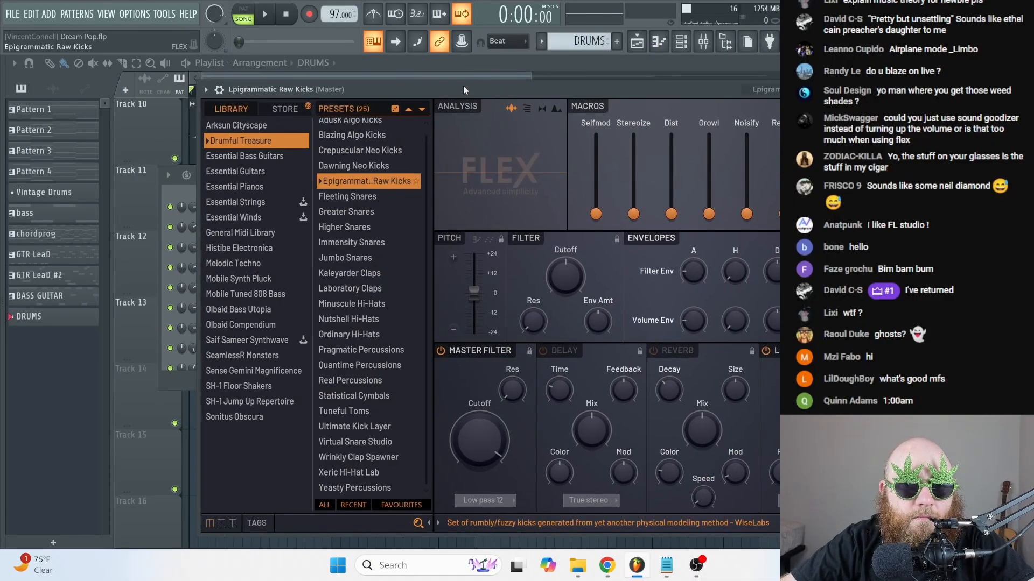
drag(462, 84, 469, 91)
click(412, 173)
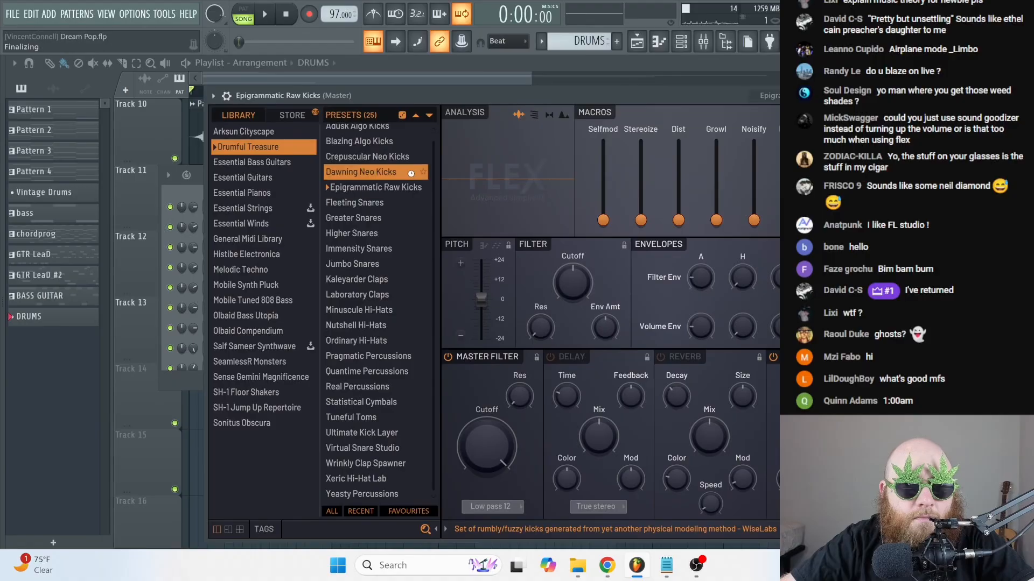
drag(414, 95, 417, 96)
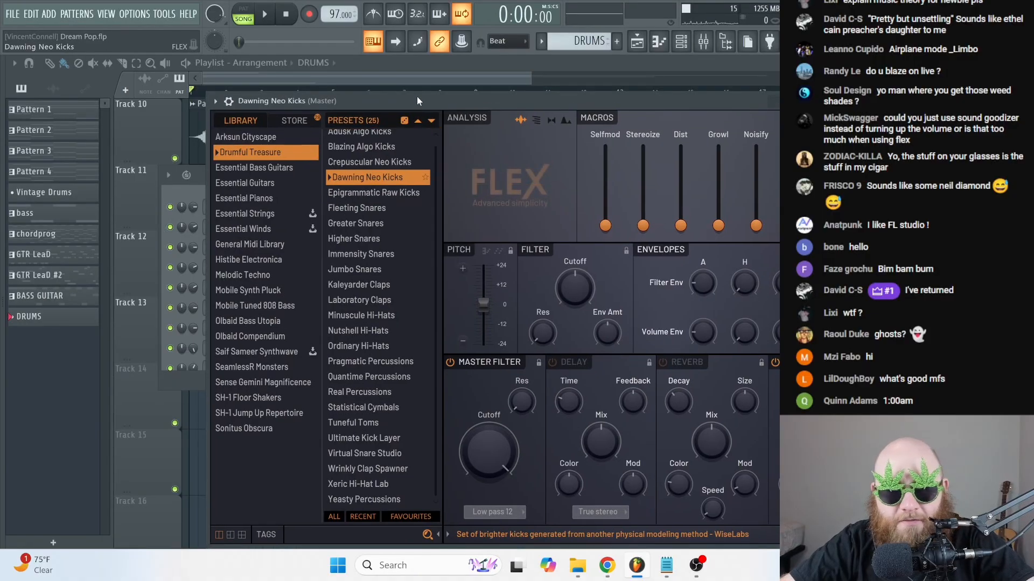
key(d)
key(d)
key(d)
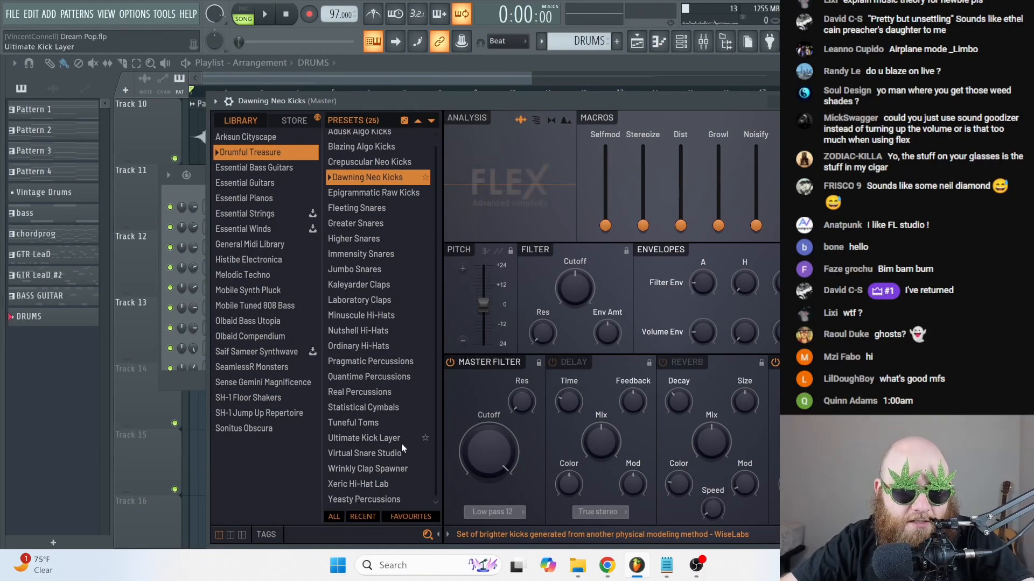
scroll(364, 372, up, 1)
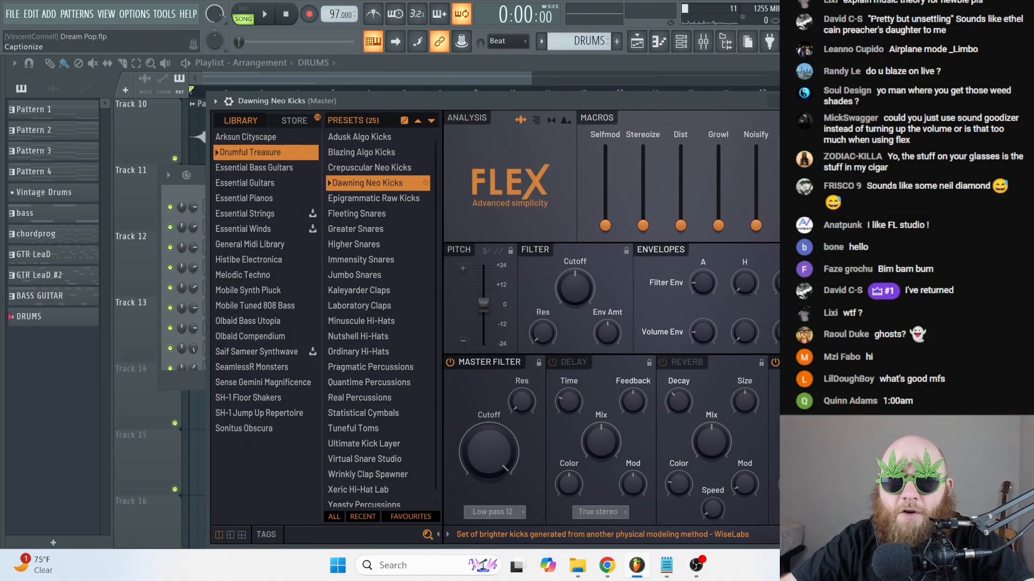
- Close the FLEX window and delete the Dawning Neo Kicks channel
click(888, 102)
right_click(269, 215)
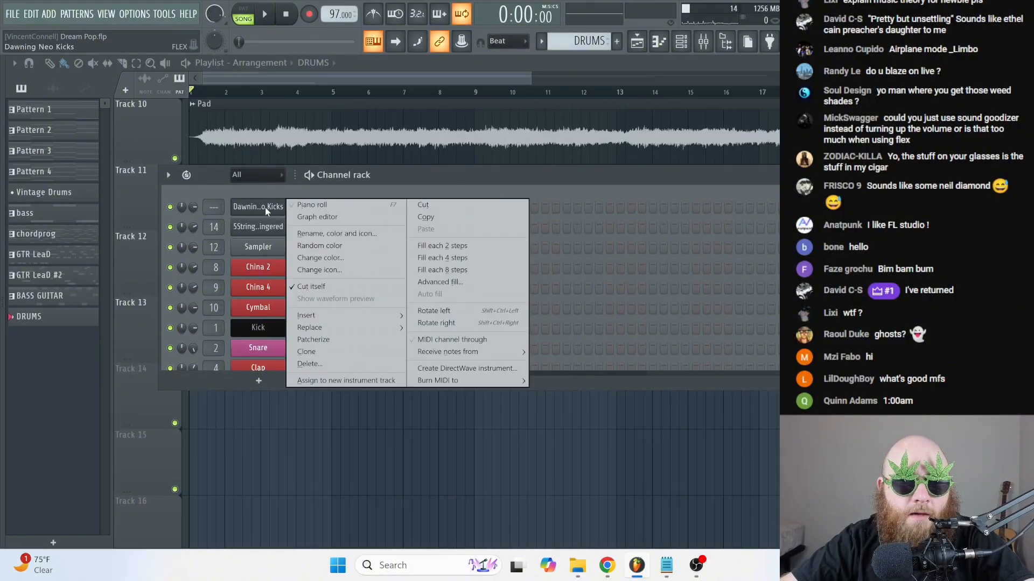
click(367, 363)
- Open the Cymbals folder of the Drums pack and audition its crash, ride and cymbal samples as far as Grv Crash 02
mouse_move(2, 210)
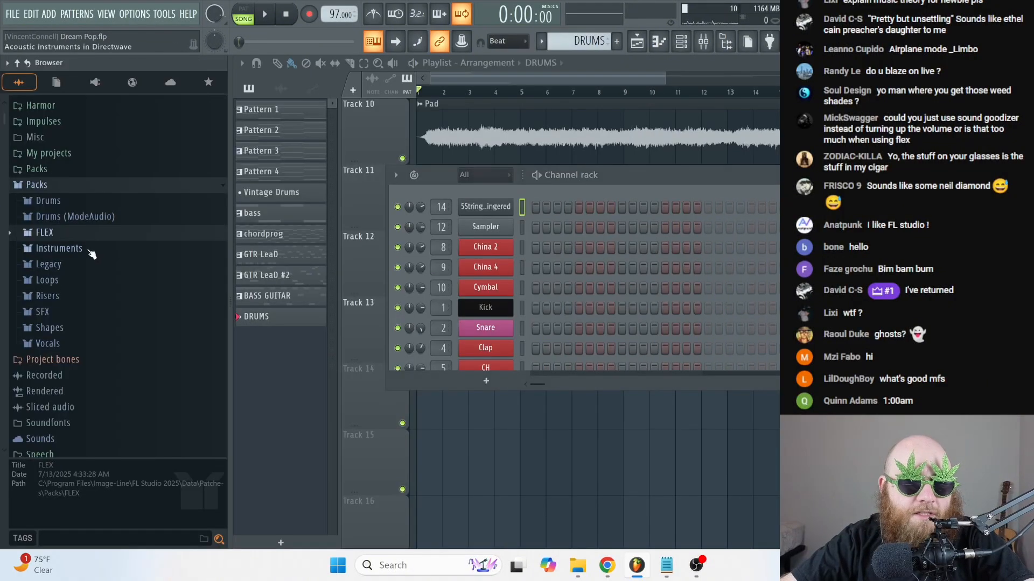
click(76, 202)
click(98, 234)
click(78, 303)
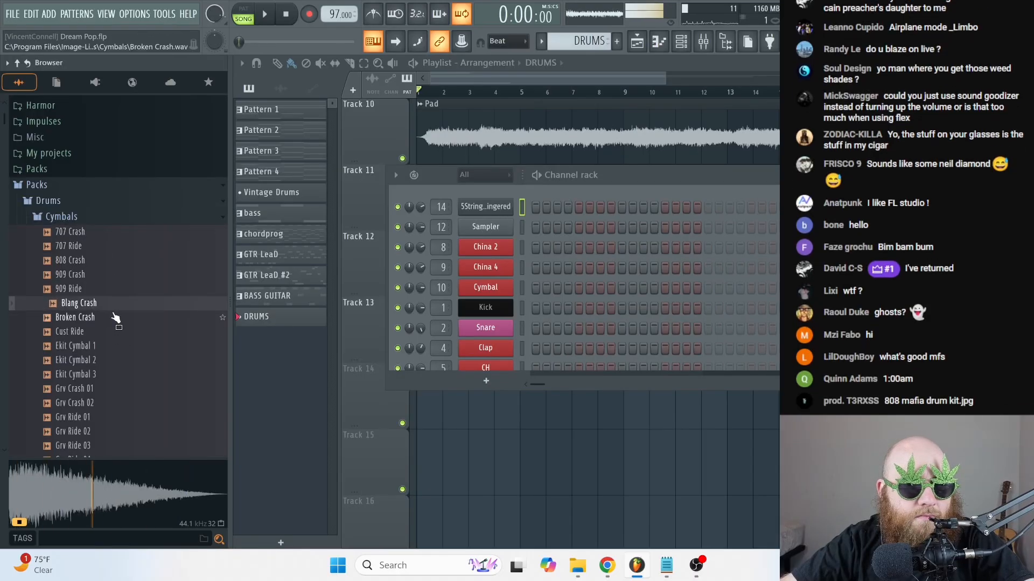
click(113, 332)
click(109, 347)
scroll(111, 269, down, 4)
click(105, 191)
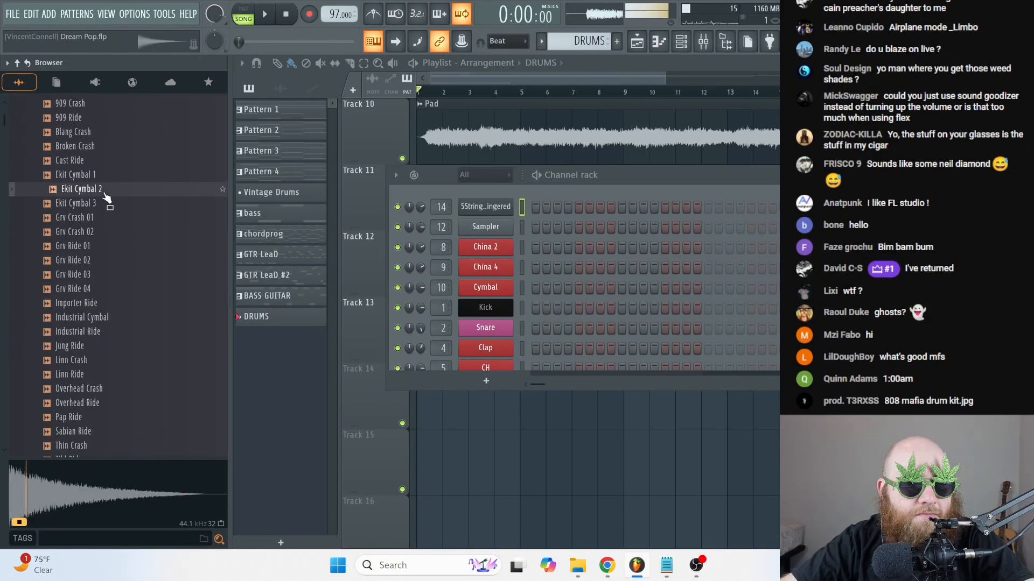
click(105, 204)
click(106, 217)
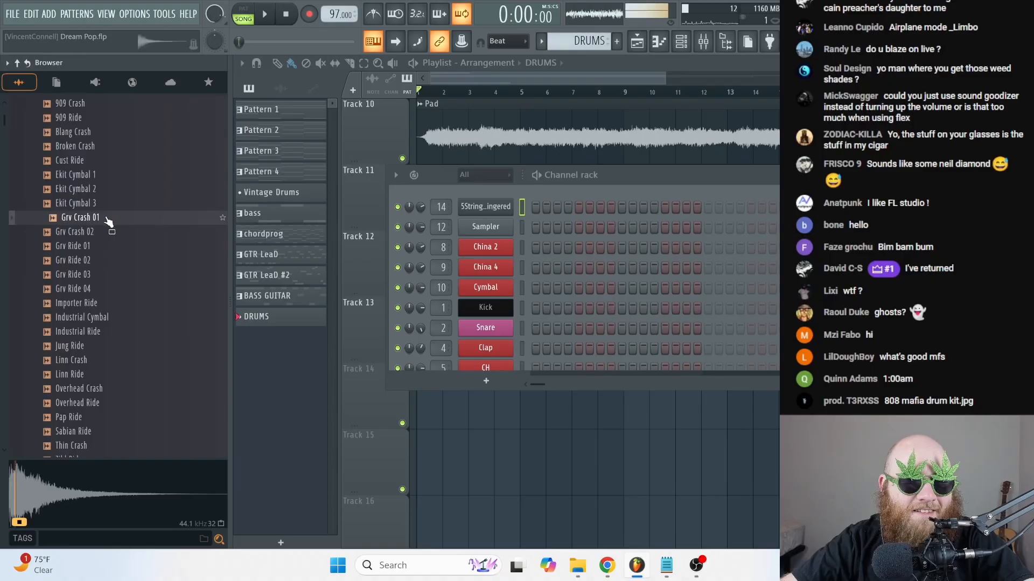
click(111, 235)
click(100, 217)
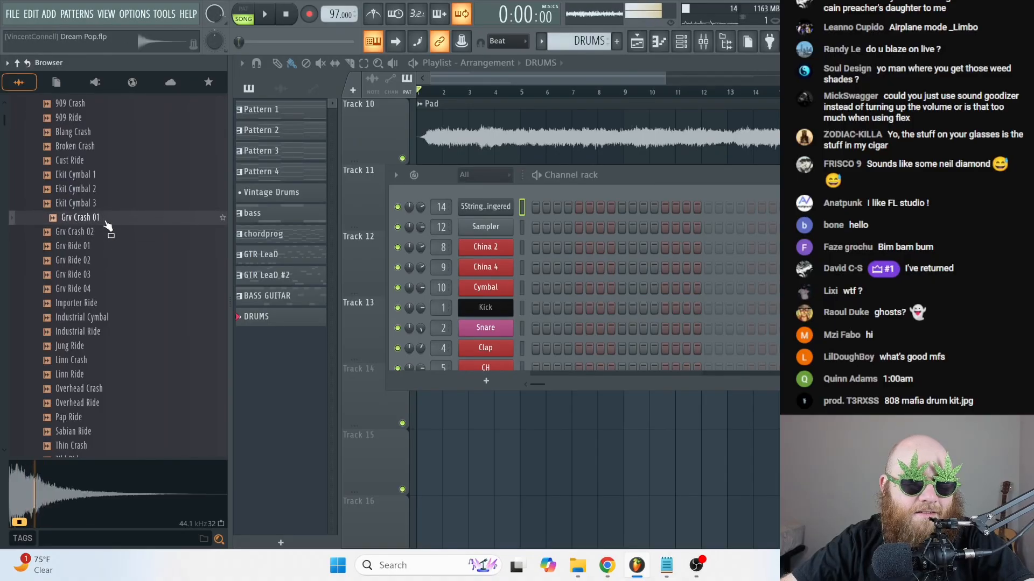
- Add the Grv Crash 01 sample as a channel above the bass guitar and raise its channel pitch by 200 cents
drag(100, 224, 285, 207)
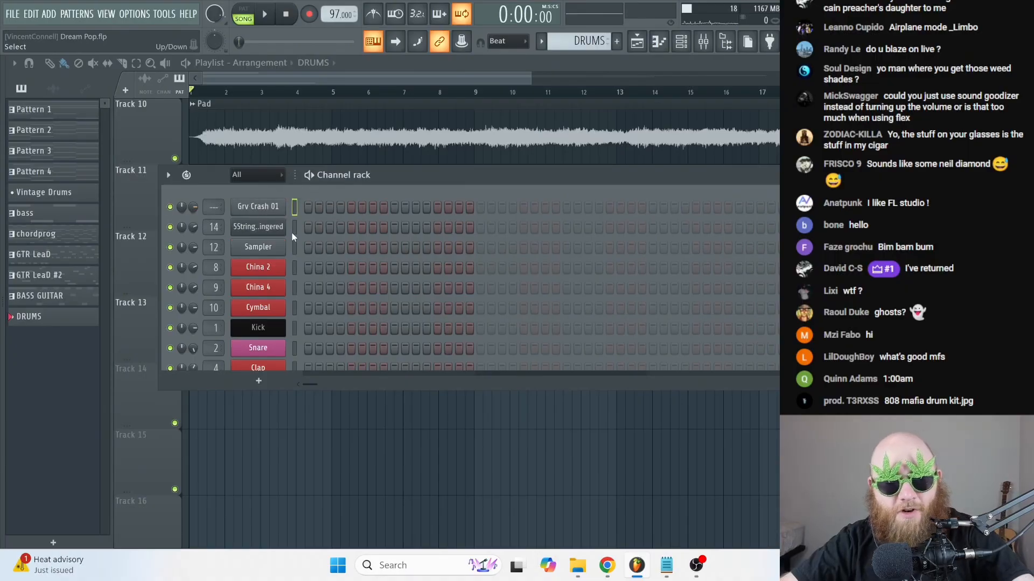
key(q)
click(257, 207)
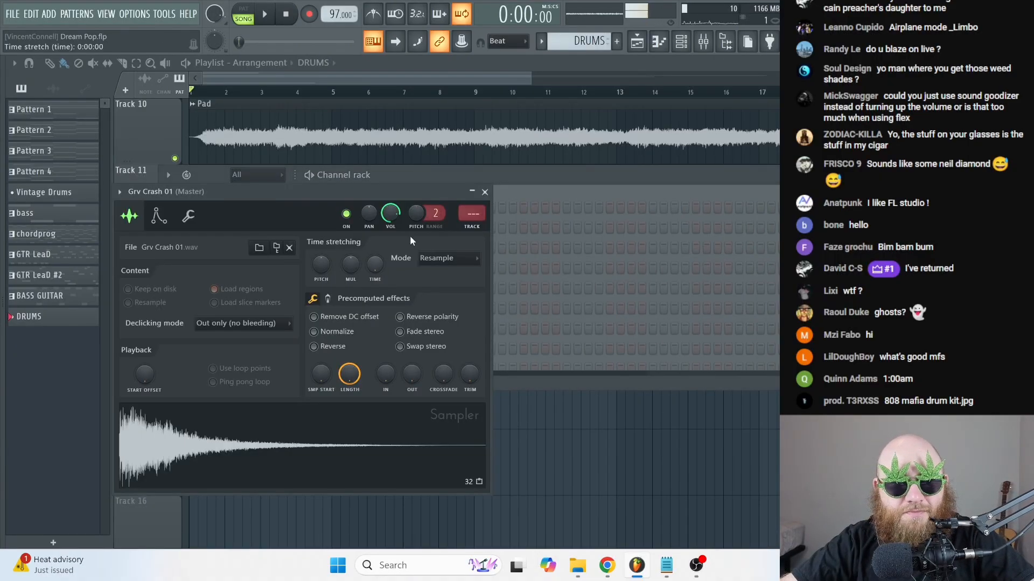
drag(388, 194, 395, 192)
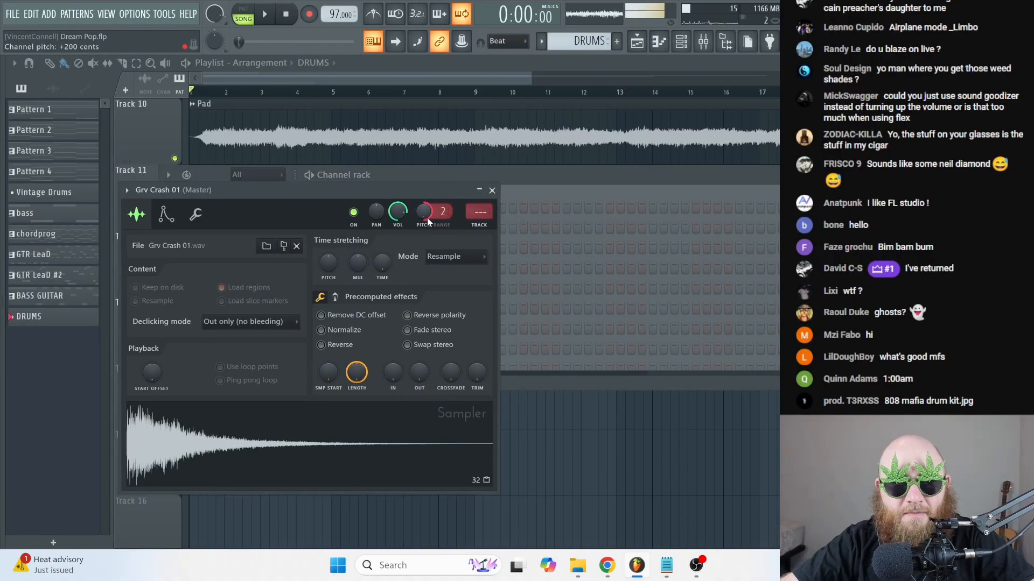
click(492, 192)
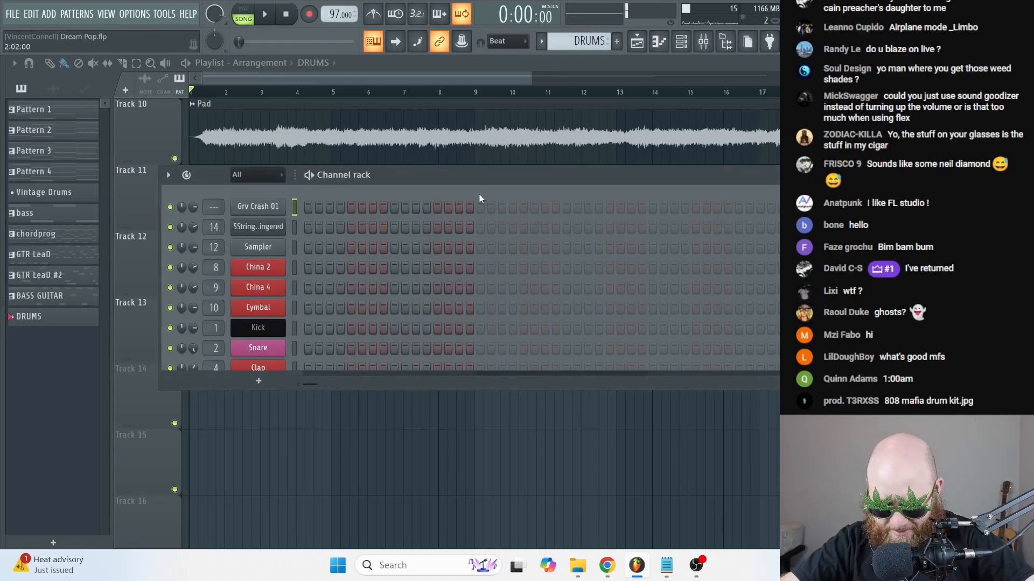
- Collapse the Cymbals folder, open the Kicks folder of the Drums pack and audition its kick samples
mouse_move(1, 115)
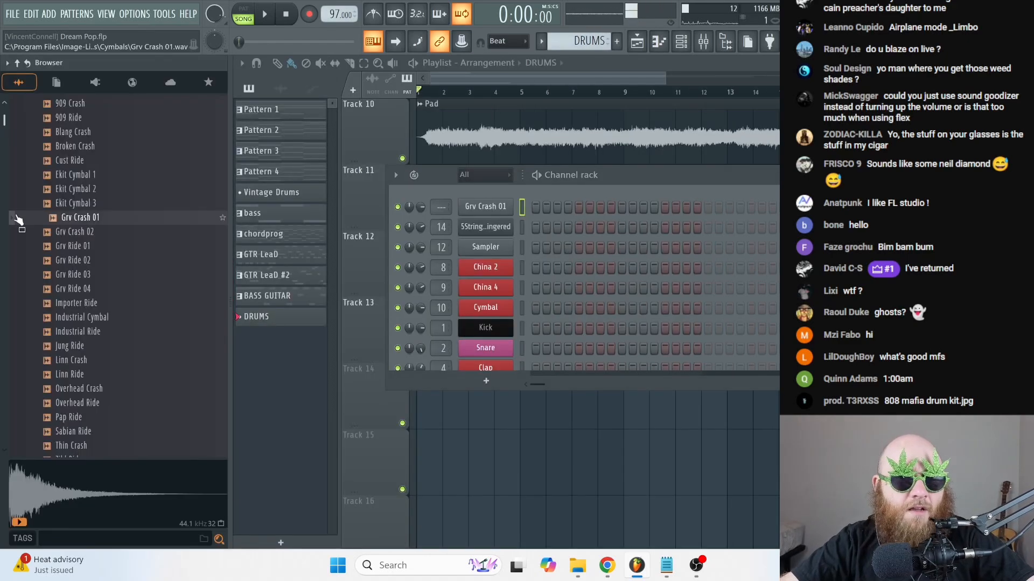
scroll(80, 177, up, 2)
click(89, 134)
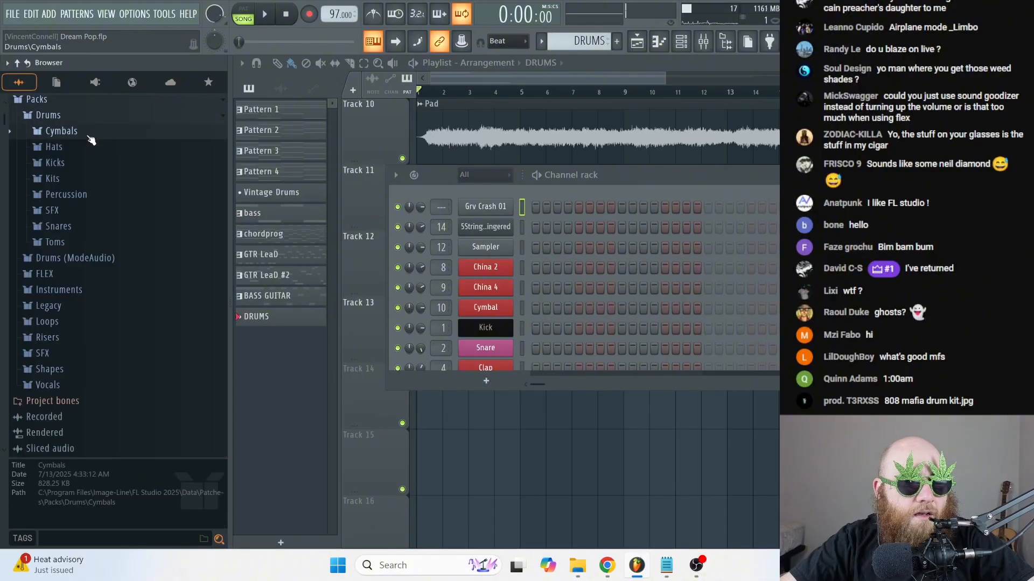
click(103, 163)
click(108, 179)
click(111, 193)
click(110, 207)
click(112, 235)
click(113, 250)
click(113, 265)
click(114, 306)
click(106, 335)
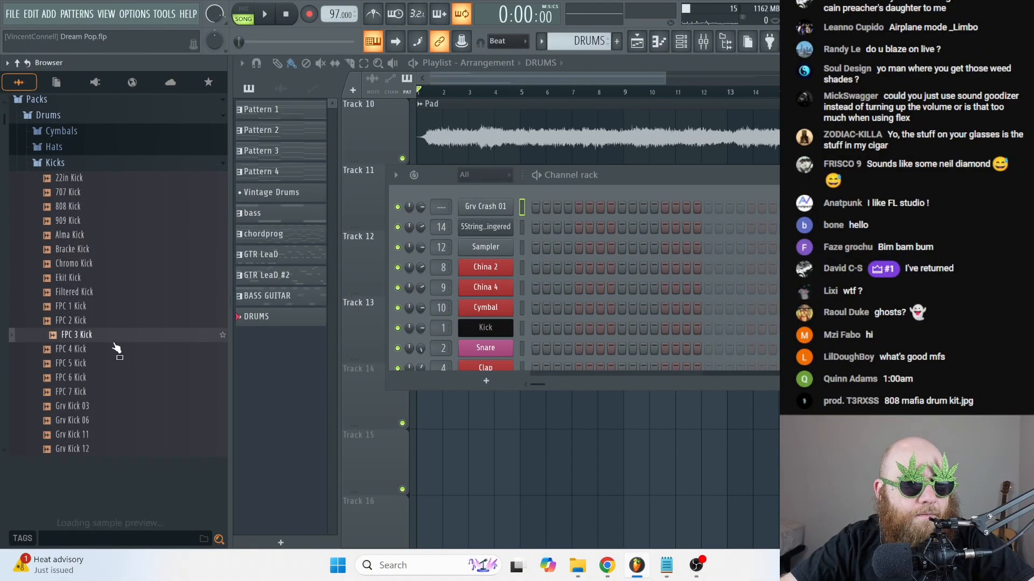
click(102, 323)
click(109, 365)
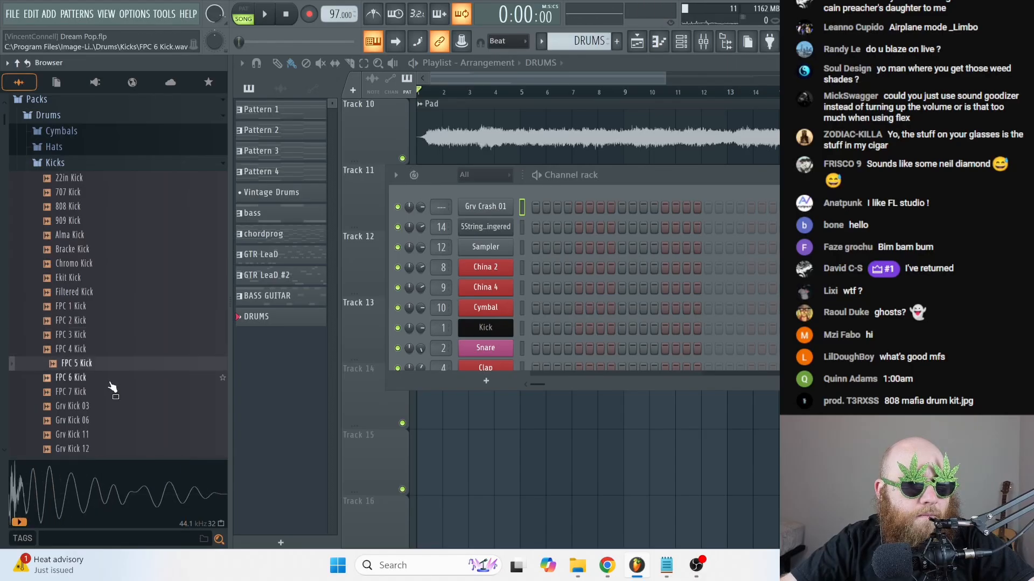
click(110, 384)
click(91, 183)
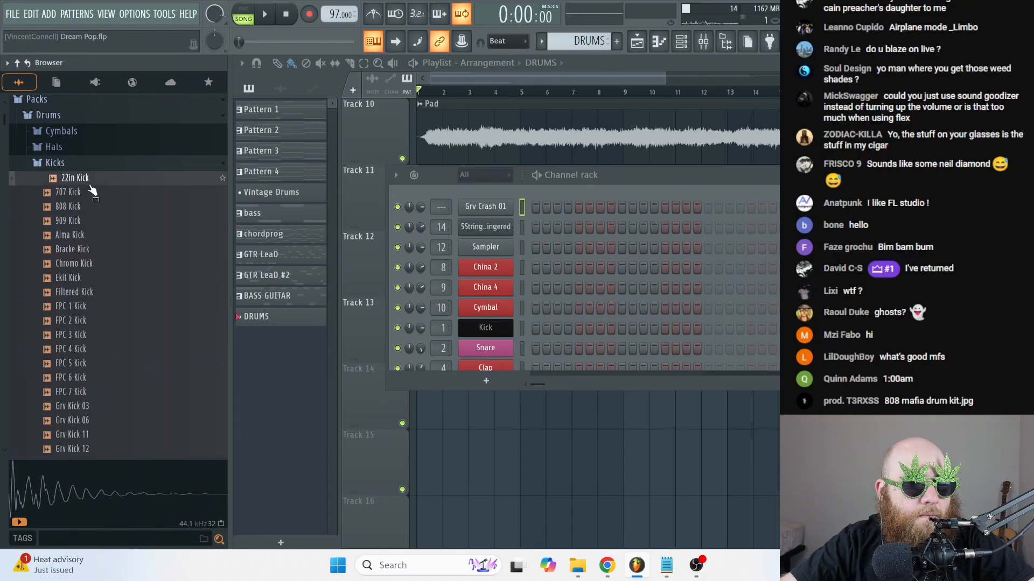
- Add 22in Kick as a channel above the crash, with Normalize on, pitch range 4, a lowered pitch and full volume
drag(91, 187, 267, 195)
click(260, 202)
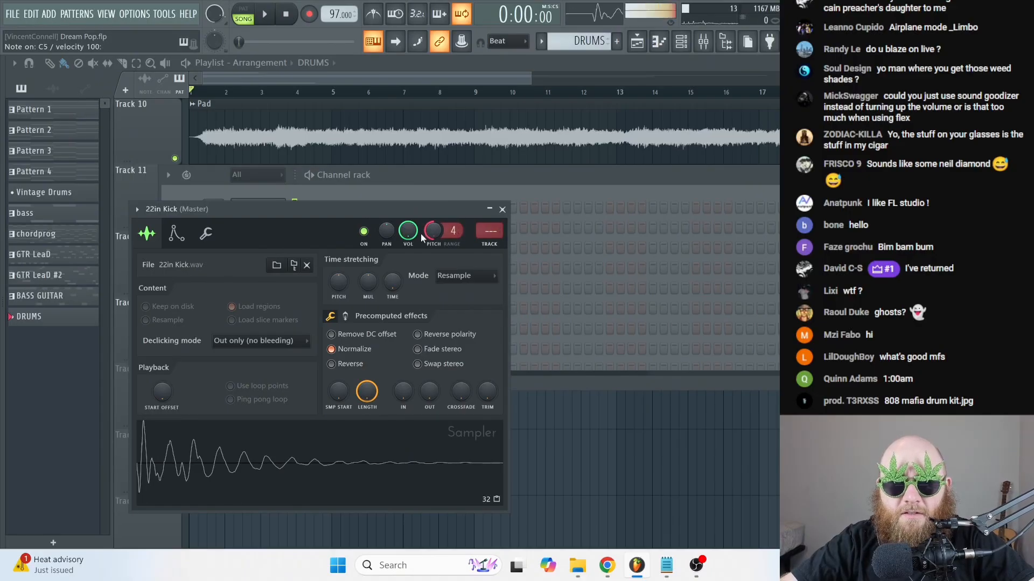
click(502, 210)
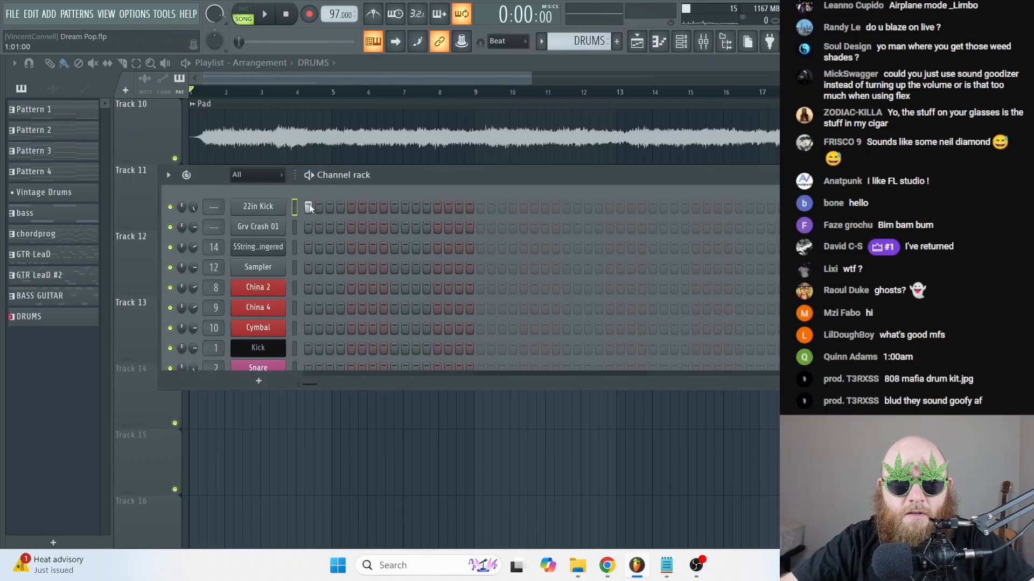
- Place a 22in Kick hit on the first step and try extra hits on the fourth and third steps
key(space)
click(341, 208)
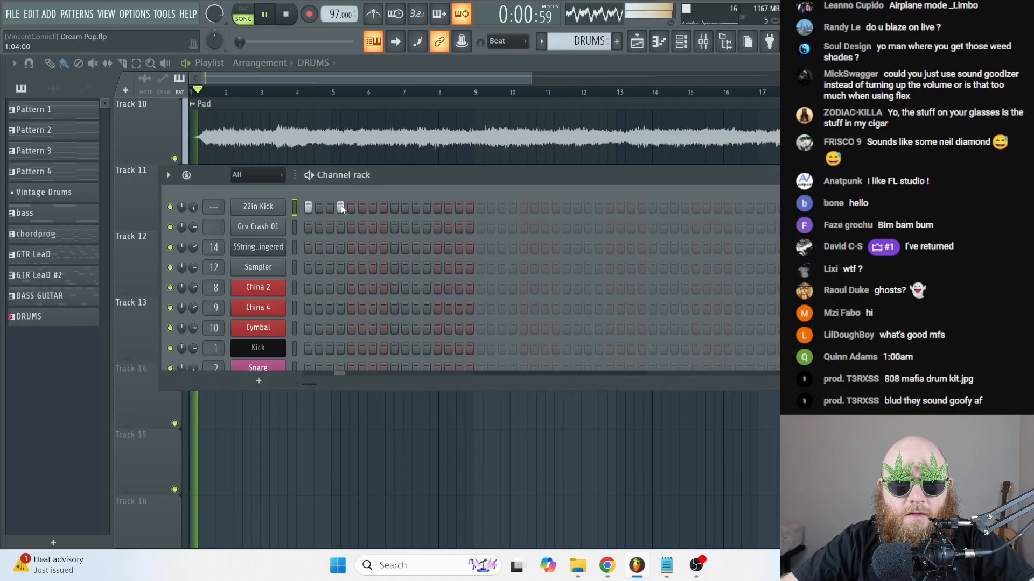
click(341, 207)
key(space)
click(329, 207)
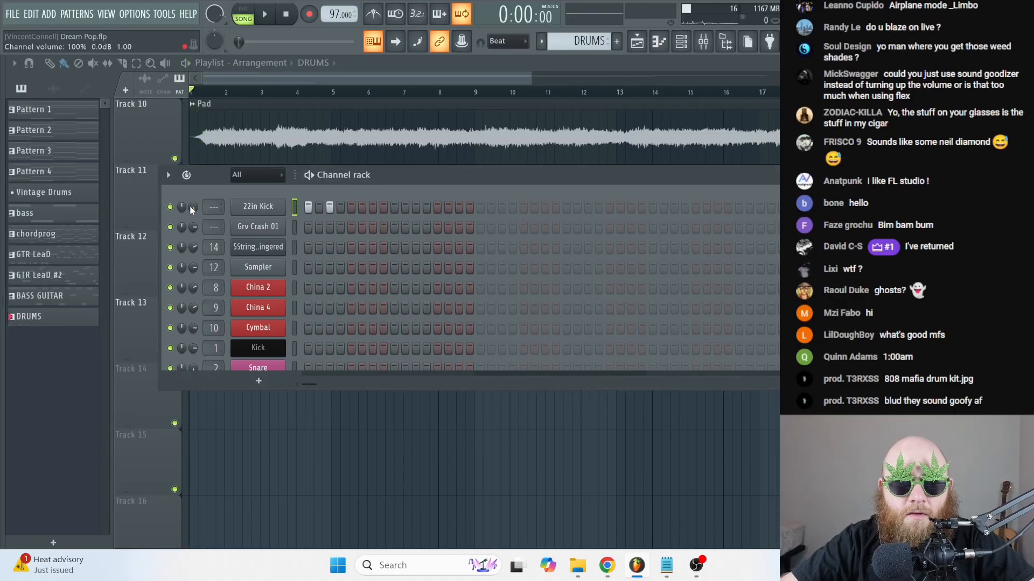
- Open the 22in Kick's miscellaneous channel settings to check its level adjustments, then return to the channel rack
click(236, 212)
click(205, 233)
key(space)
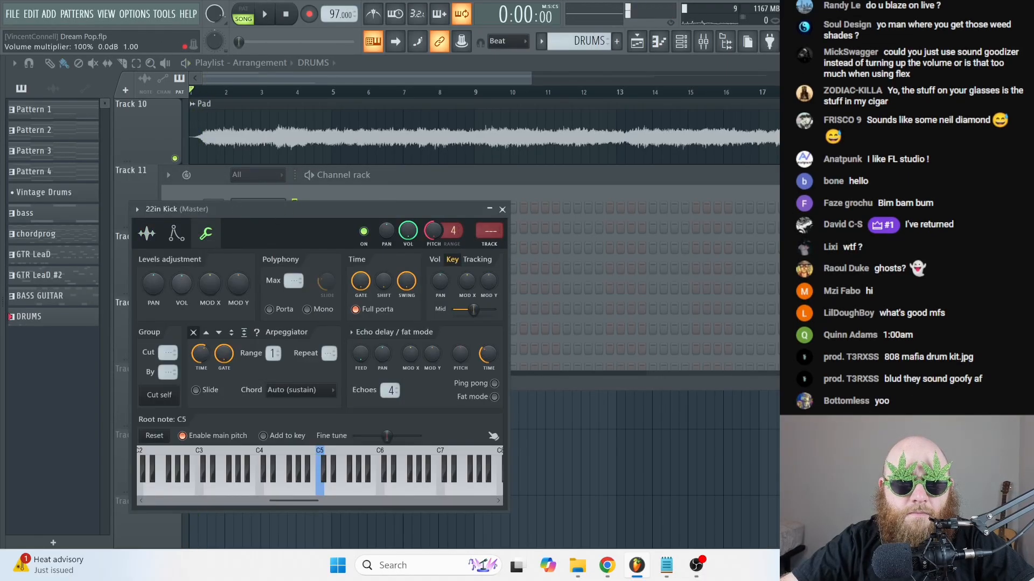
click(431, 177)
- Remove the kick on the third step and place kicks on steps 7 and 17 while playing the pattern
key(space)
click(329, 208)
key(space)
click(373, 208)
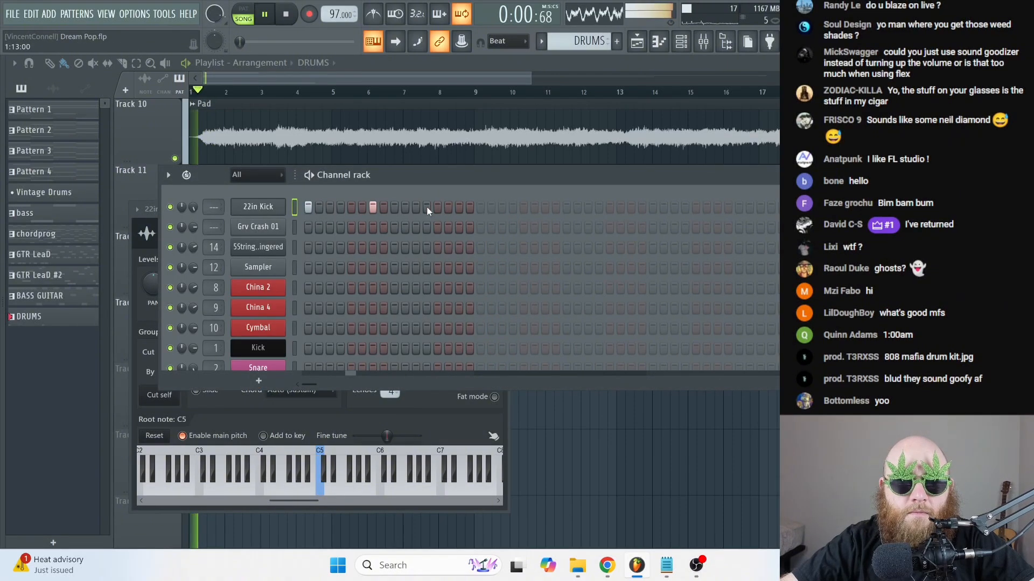
click(480, 208)
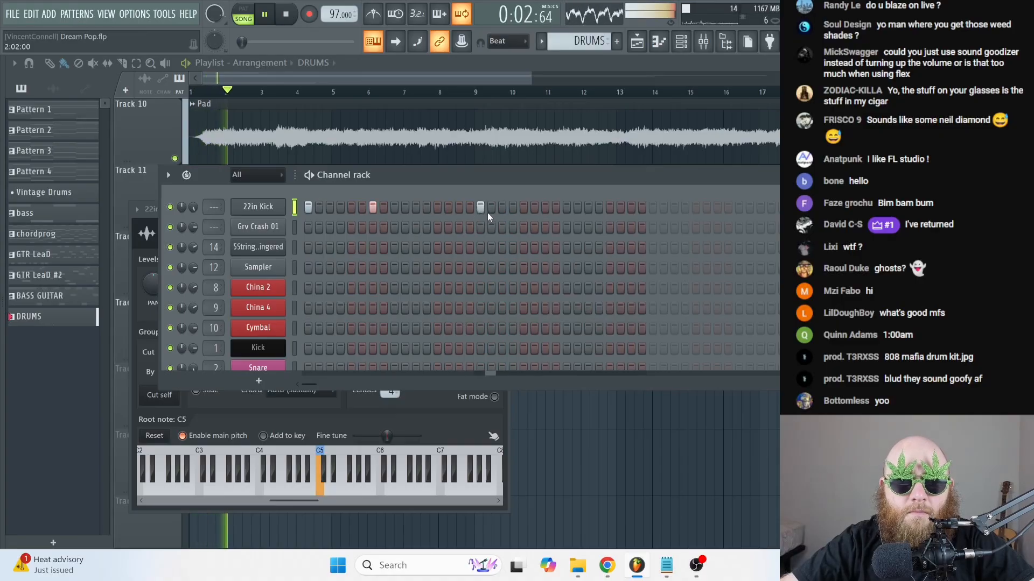
key(space)
- Open the Hats folder of the Drums pack and audition the AMX CH 1 and AMX CH 2 samples
key(alt+F8)
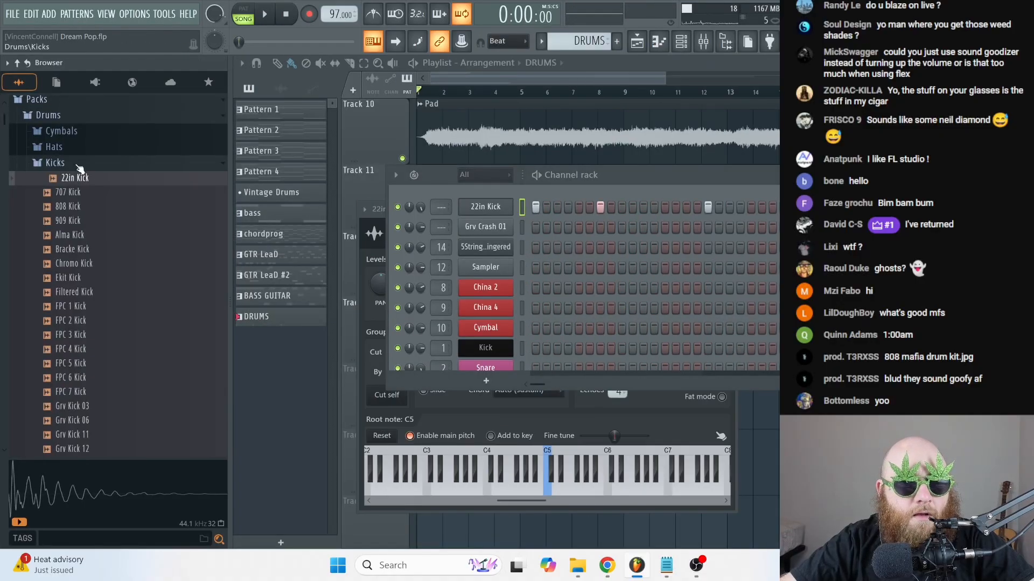
click(79, 166)
click(73, 153)
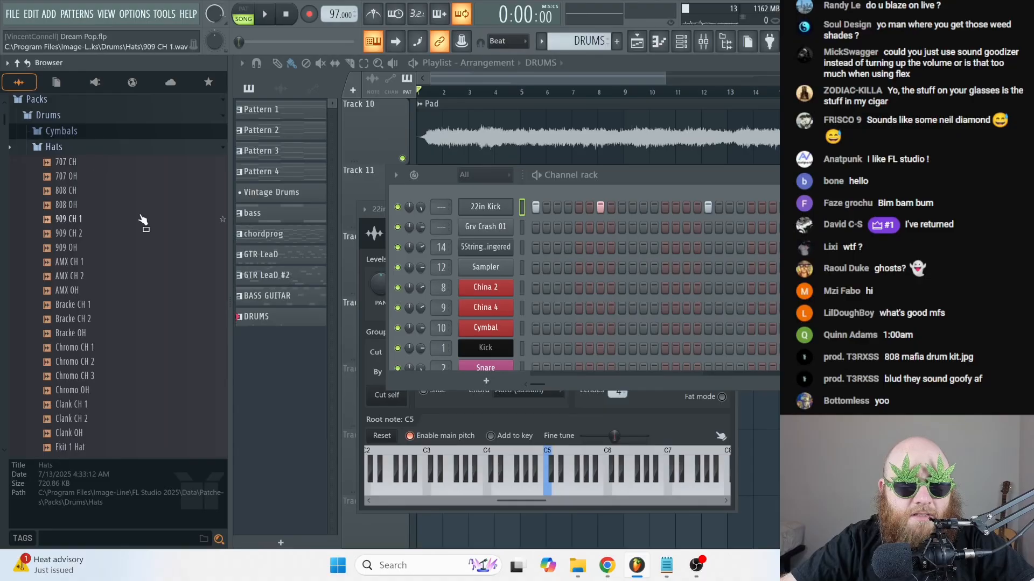
click(111, 262)
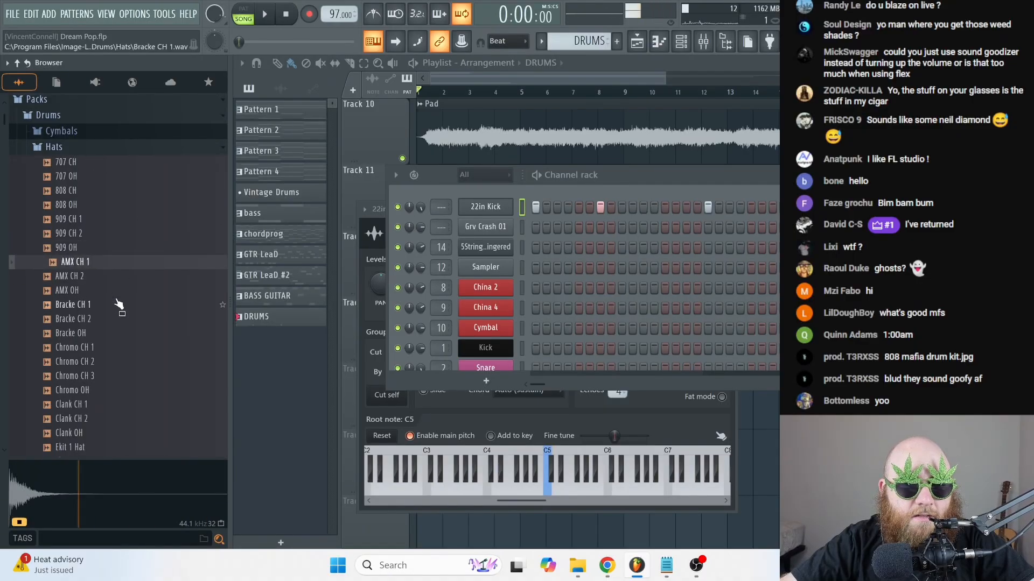
click(110, 277)
- Add AMX CH 1 as a channel below the crash, fill every second step and play the beat
drag(106, 267, 277, 257)
right_click(277, 257)
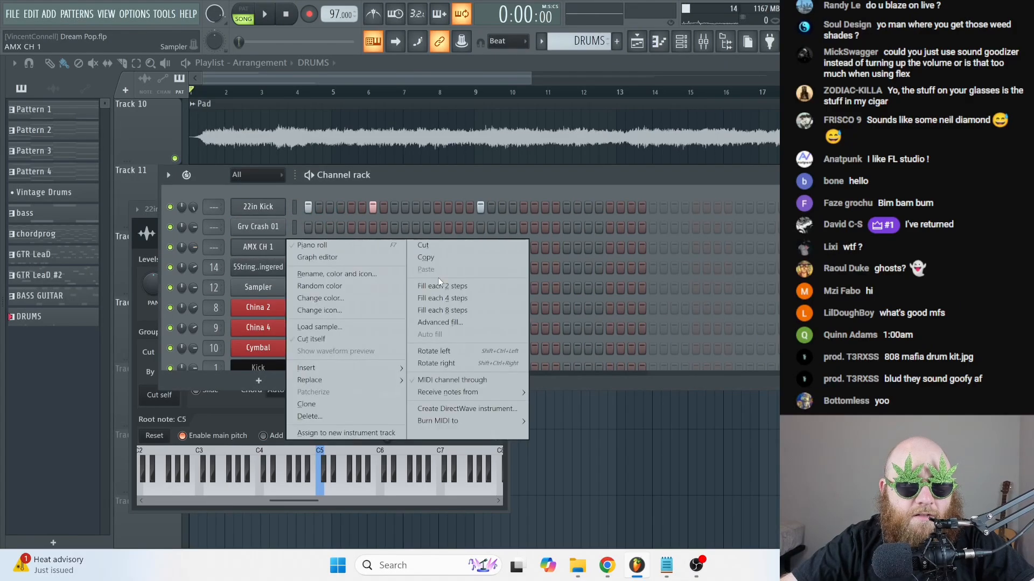
click(438, 280)
key(space)
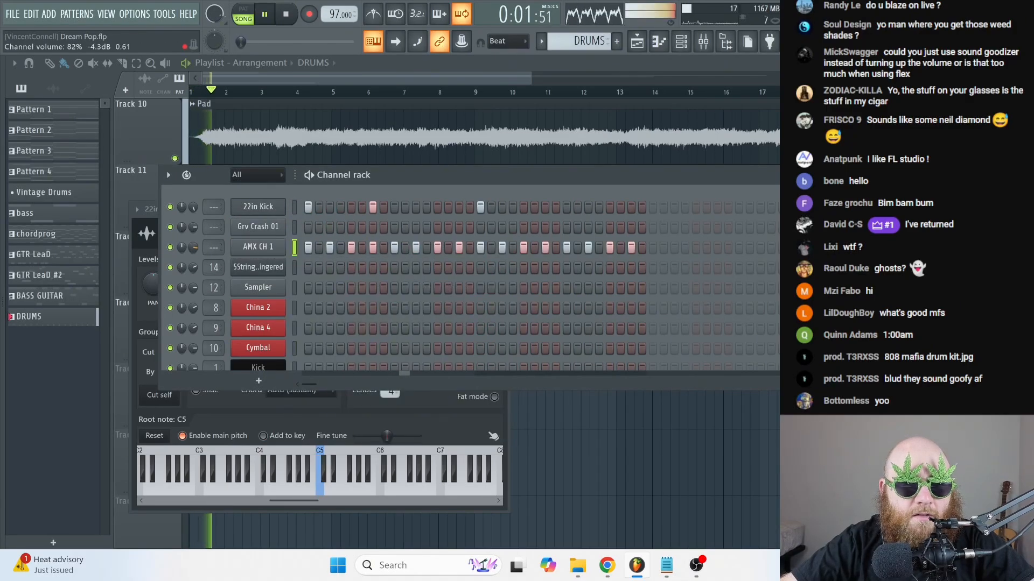
key(space)
- Audition the Bracke closed hats, replace the AMX CH 1 sample with Bracke CH 2 and raise its channel volume to about 88%
mouse_move(3, 99)
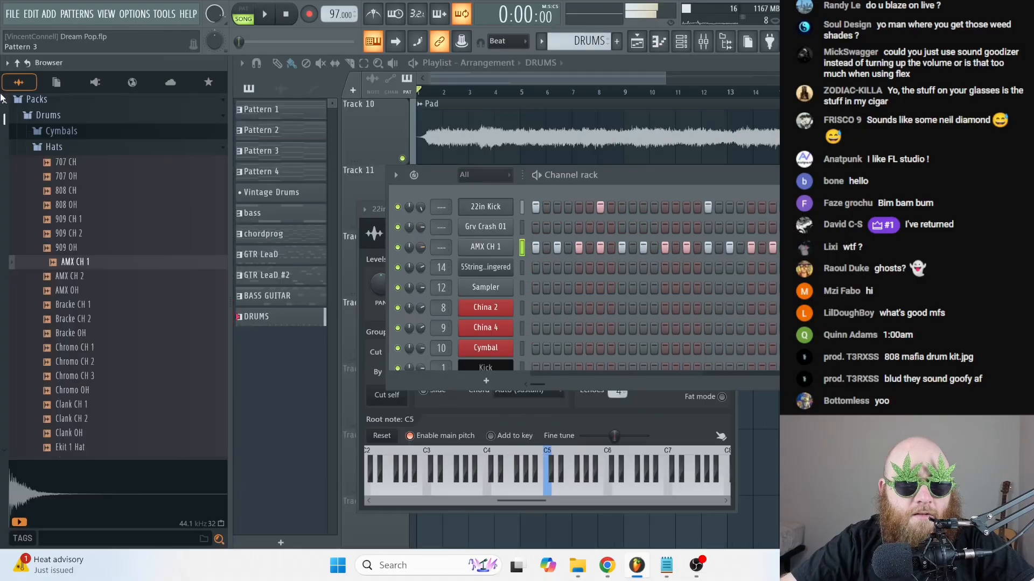
click(67, 304)
drag(84, 318, 108, 352)
drag(329, 304, 264, 247)
key(space)
drag(94, 318, 280, 249)
key(space)
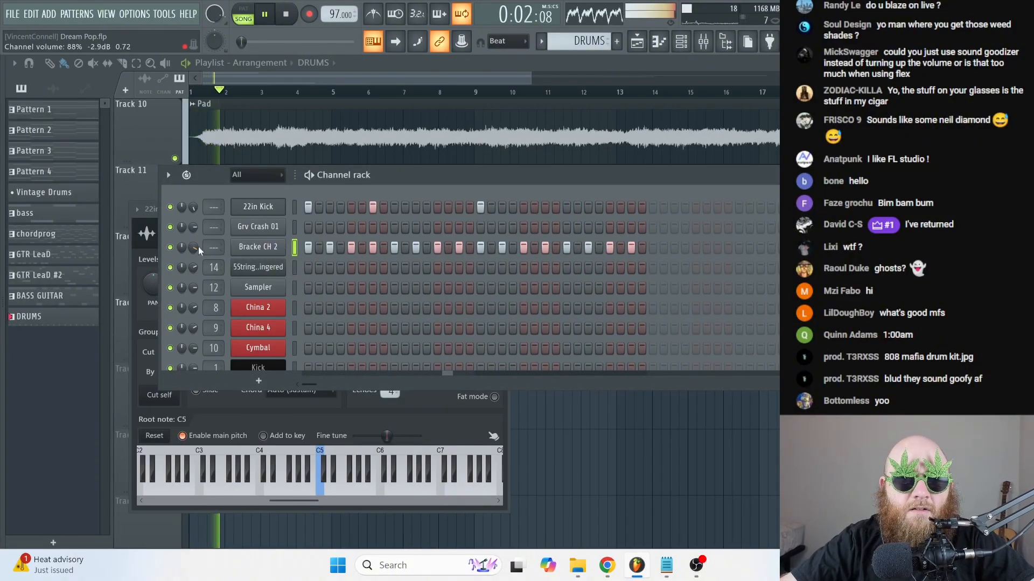
key(space)
- Collapse the Hats folder and search the browser for "indie rock"
mouse_move(1, 158)
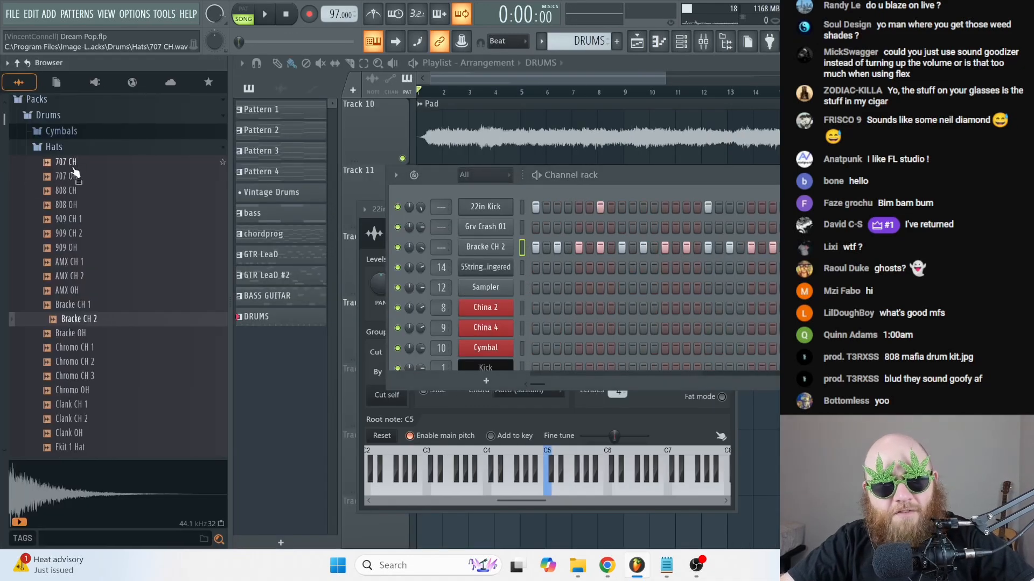
click(54, 146)
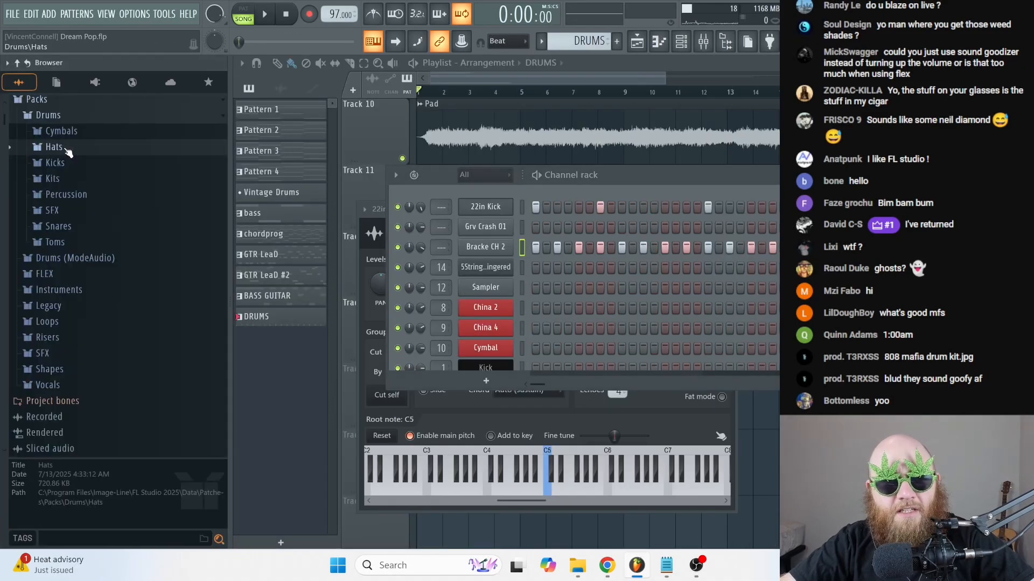
click(116, 544)
text(indie rock)
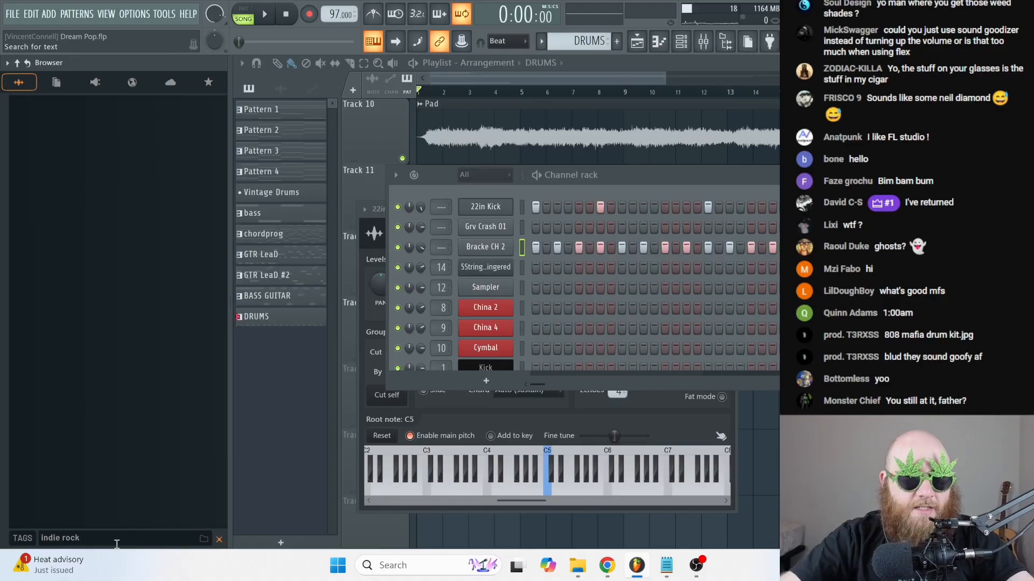
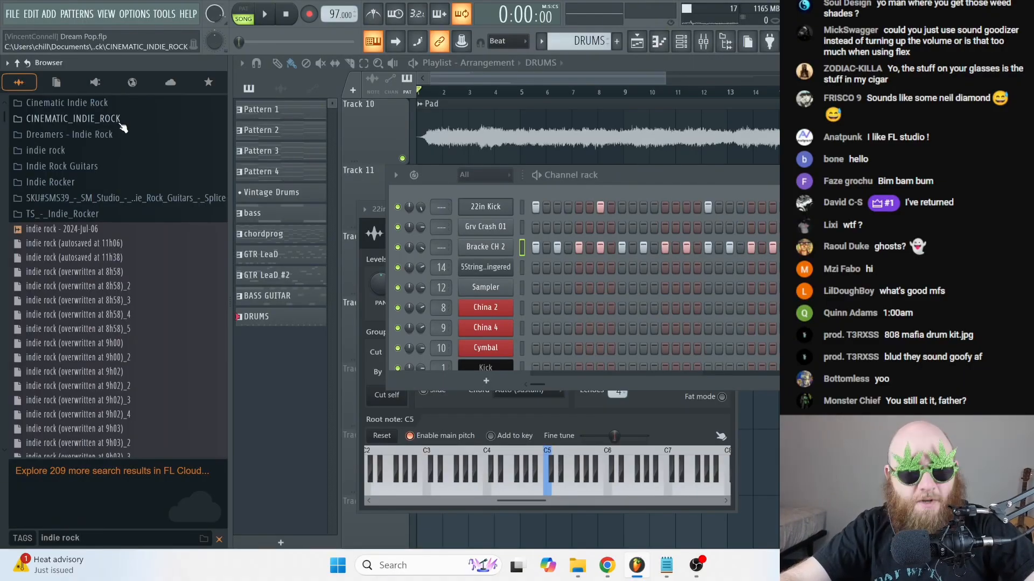
- Open the LCIR_HiHats folder inside LCIR_Drum_Hits of the CINEMATIC_INDIE_ROCK pack
click(121, 123)
click(123, 121)
click(123, 119)
click(121, 137)
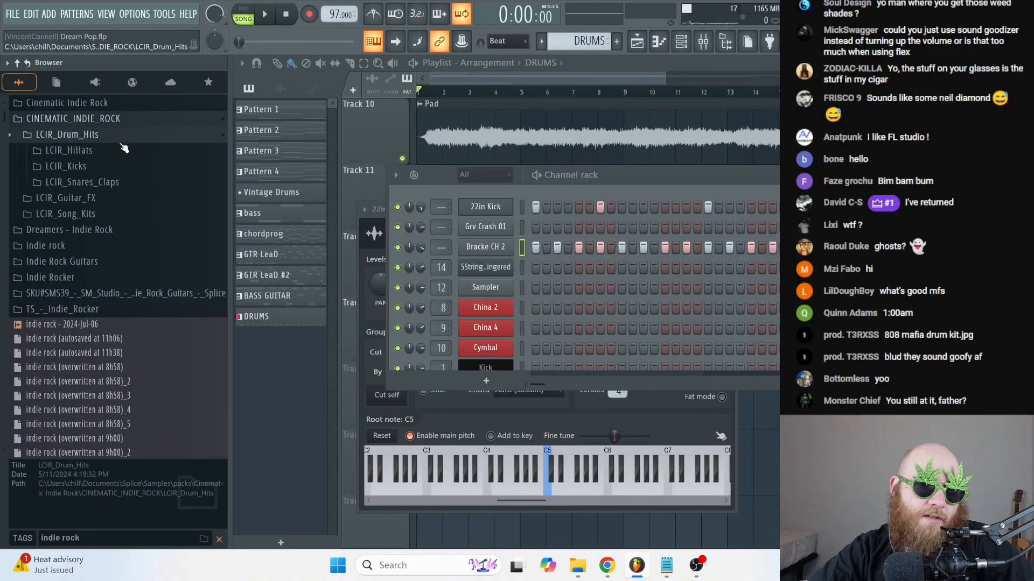
click(123, 156)
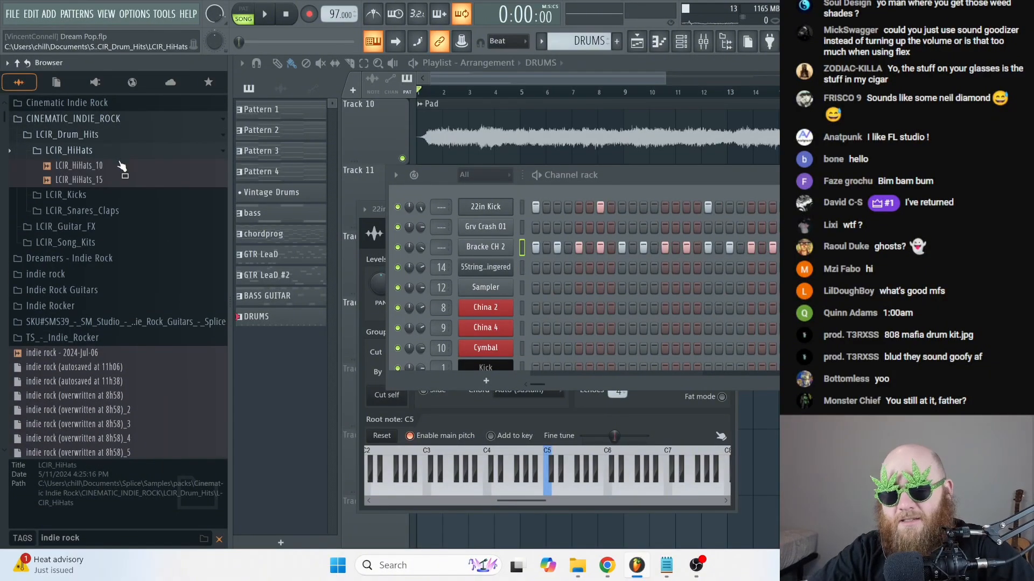
- Audition LCIR_HiHats_10, replace the Bracke CH 2 sample with LCIR_HiHats_15 and collapse the hi-hat folder
click(101, 167)
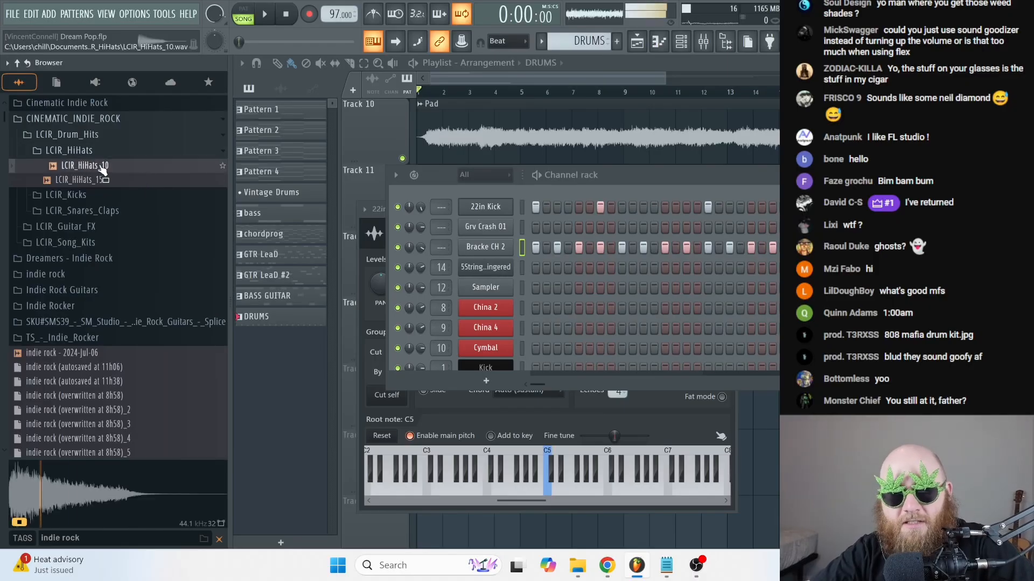
drag(103, 180, 270, 253)
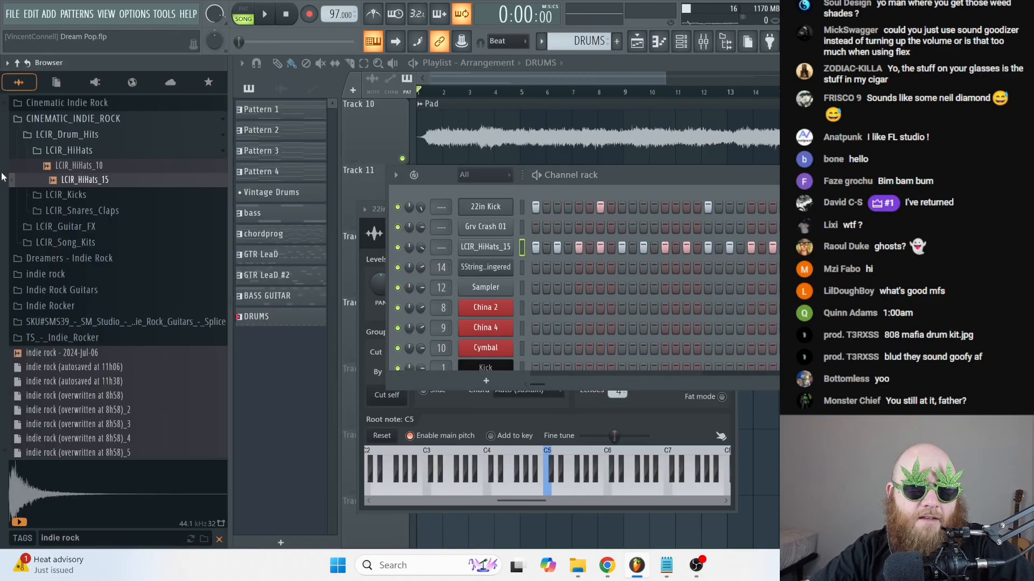
click(76, 153)
- Audition the kicks in the LCIR_Kicks folder and replace the 22in Kick sample with LCIR_Kick_02
click(114, 167)
click(110, 186)
click(115, 199)
click(120, 211)
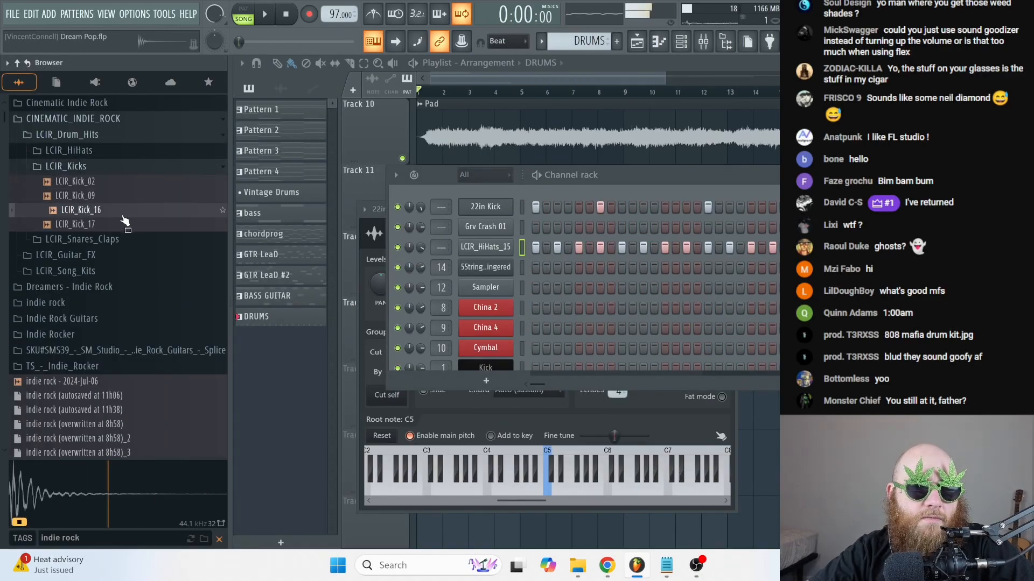
click(121, 224)
click(107, 196)
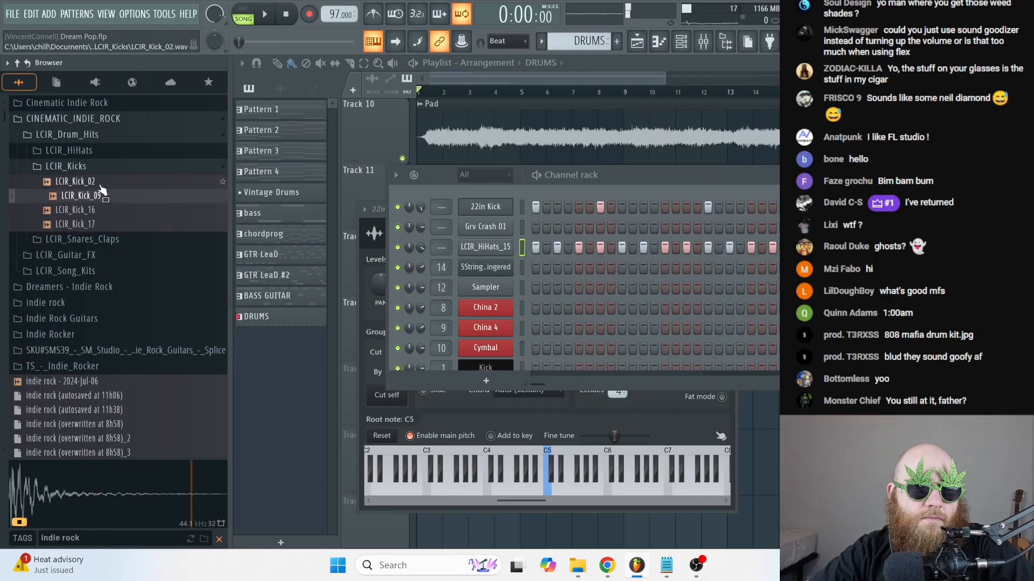
click(102, 182)
drag(102, 182, 253, 207)
- Set LCIR_Kick_02's fade out to 75% in its sample settings and lower the LCIR_HiHats_15 channel volume slightly during playback
right_click(460, 231)
click(261, 238)
click(146, 233)
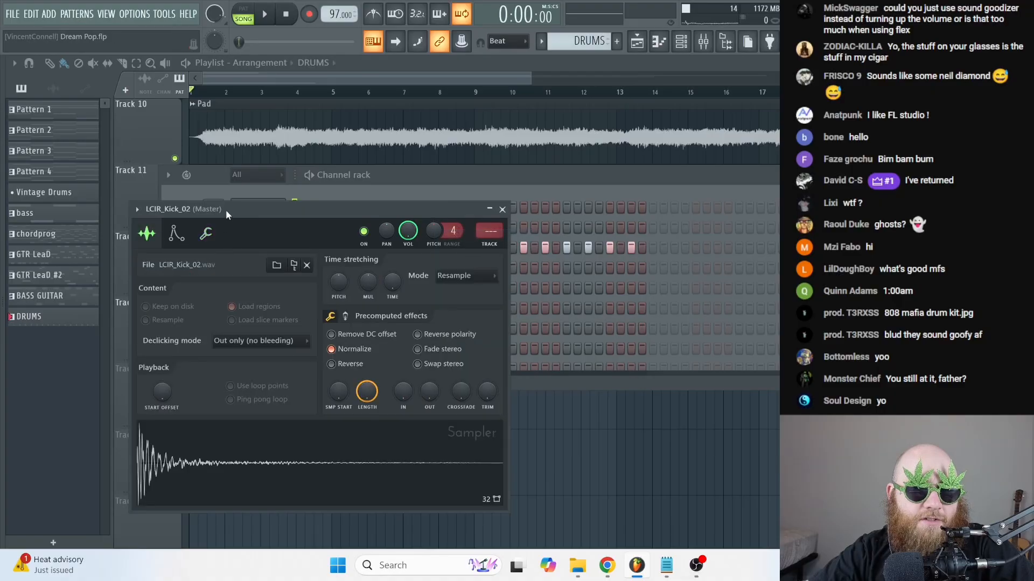
drag(225, 209, 299, 138)
drag(492, 315, 492, 304)
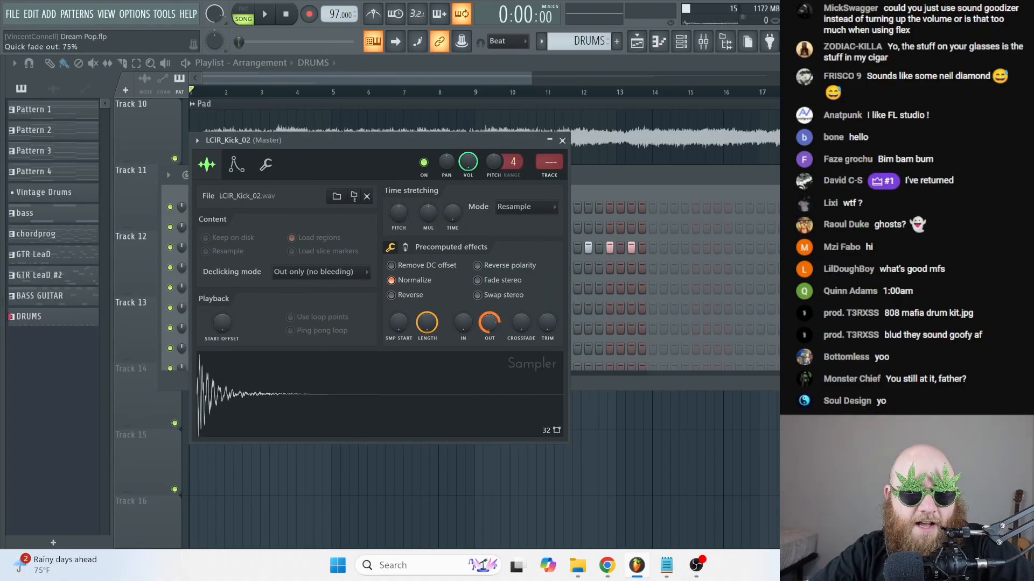
key(space)
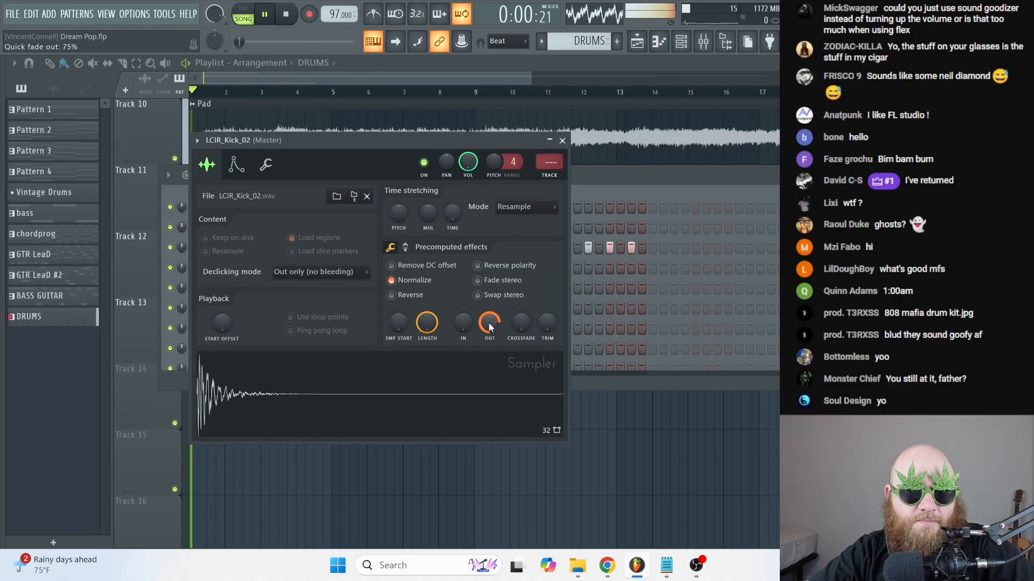
click(562, 141)
drag(194, 248, 194, 251)
key(space)
- Audition LCIR_Snare_Clap_20 from the LCIR_Snares_Claps folder and add it as a new channel below the kick
mouse_move(2, 194)
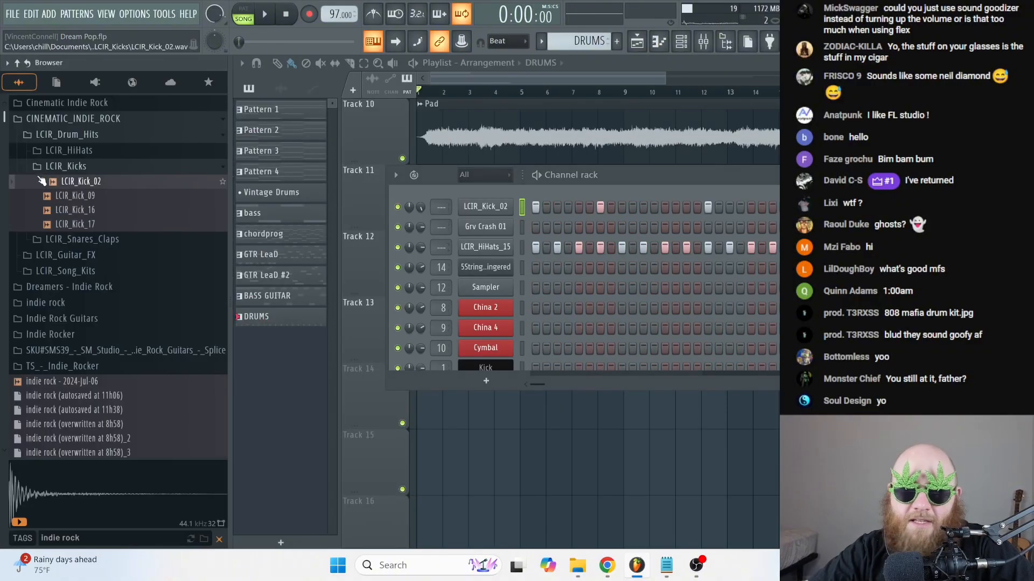
click(87, 168)
click(113, 182)
click(111, 198)
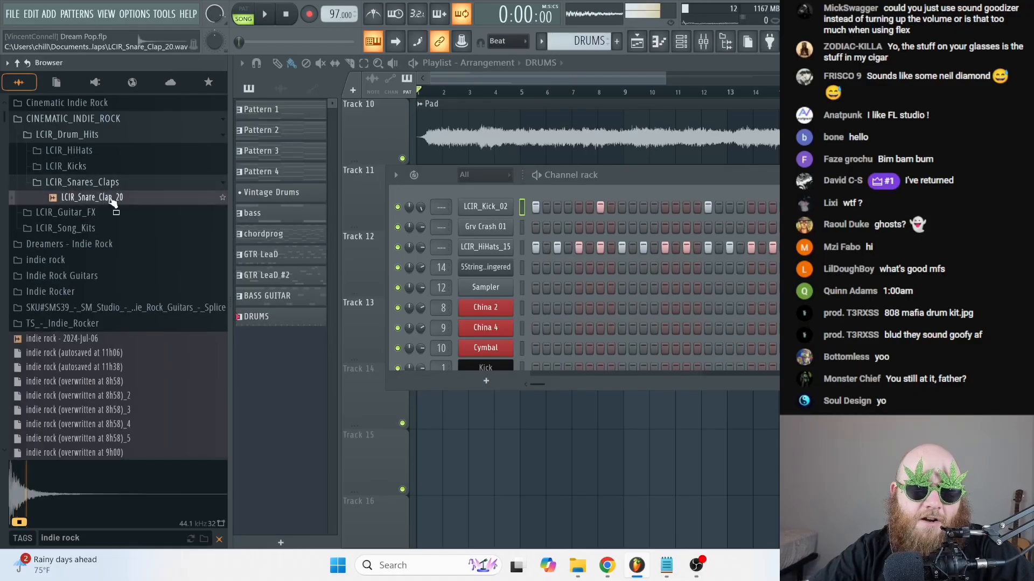
drag(111, 199, 264, 225)
- Place the snare on steps 5, 13, 21 and 29, add a kick on step 27 and play the beat
click(351, 227)
key(space)
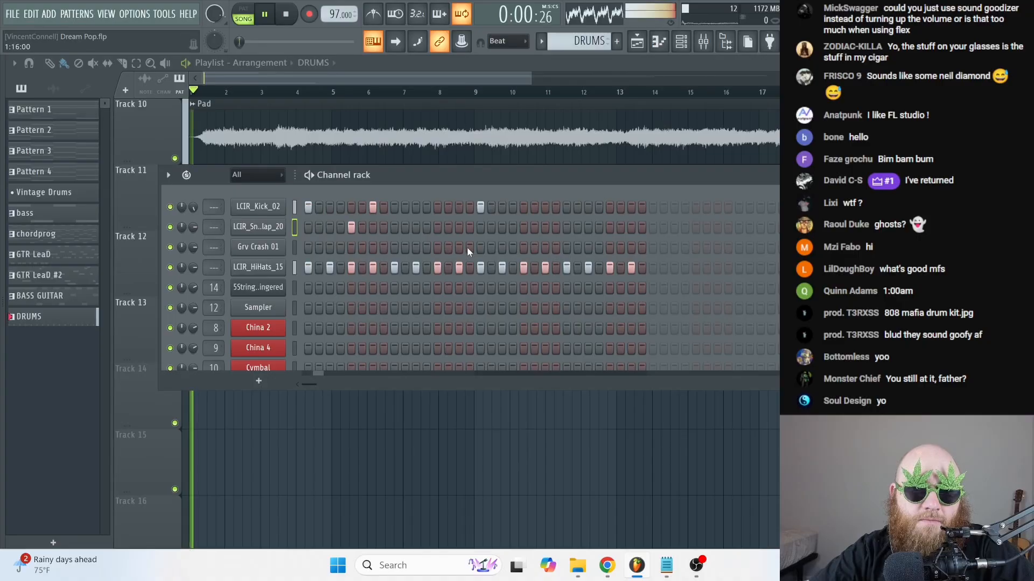
click(437, 227)
click(524, 226)
click(609, 226)
click(588, 206)
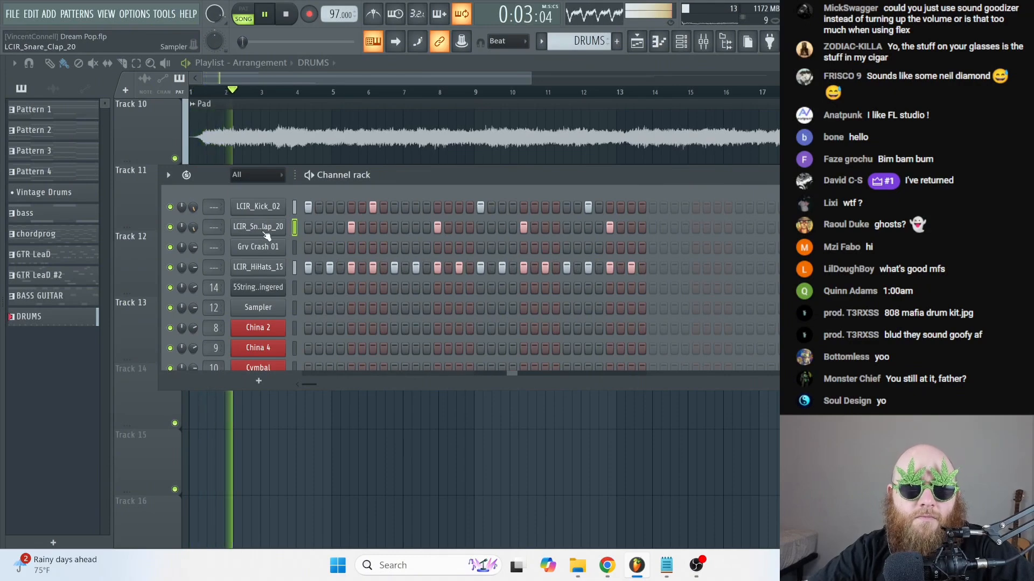
key(space)
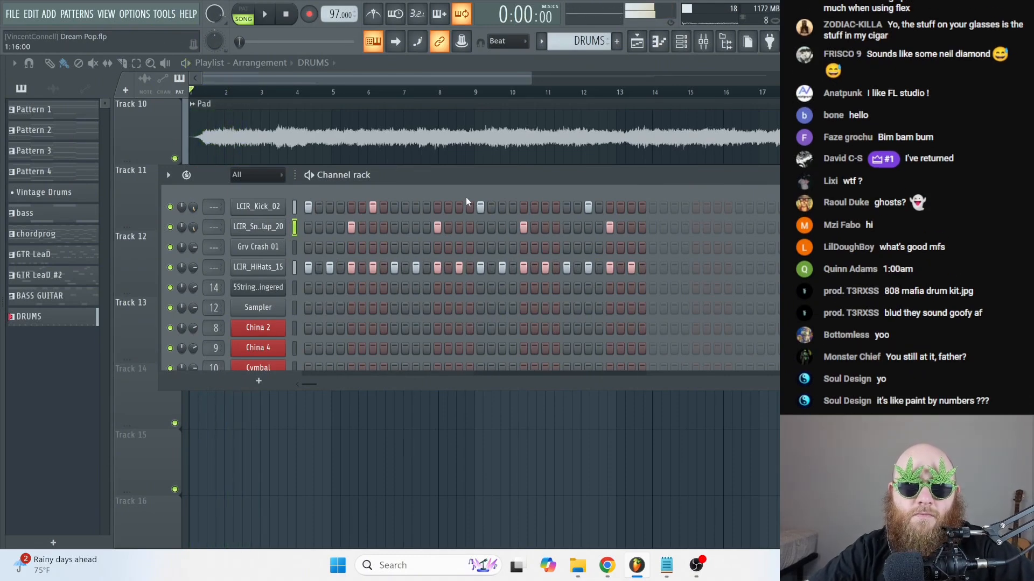
- Reopen the LCIR_HiHats folder and add LCIR_HiHats_10 as a new channel below LCIR_HiHats_15
key(alt+F8)
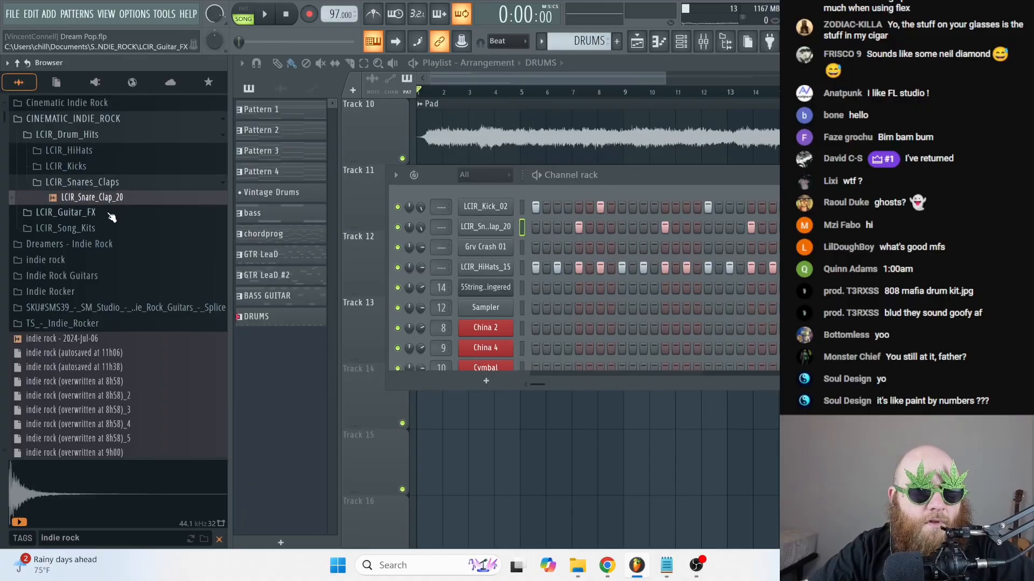
click(110, 152)
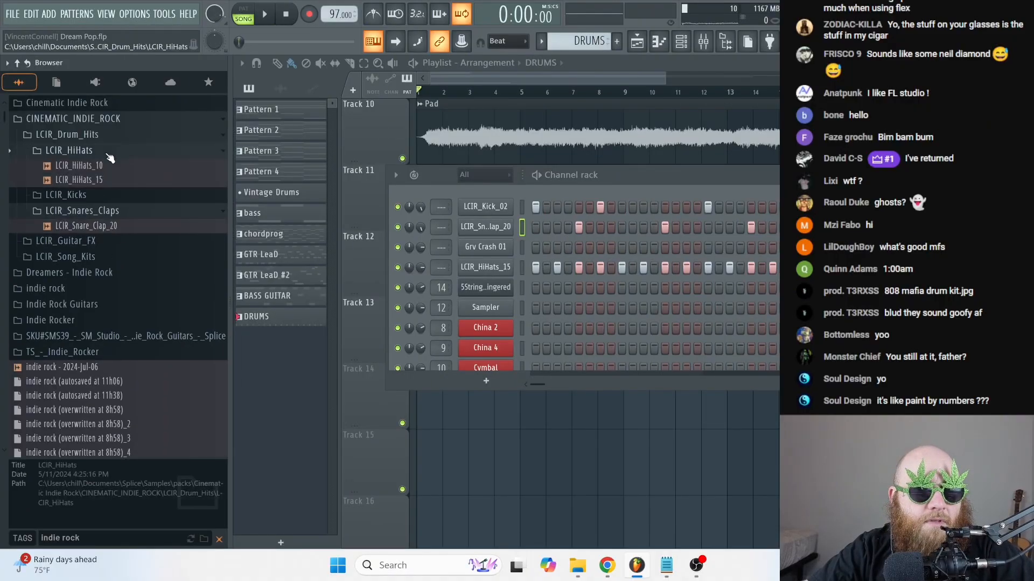
drag(113, 165, 296, 289)
- Move the hat hits on steps 1 and 11 from LCIR_HiHats_15 to LCIR_HiHats_10 and lower the latter's volume to about 73%
click(309, 267)
key(space)
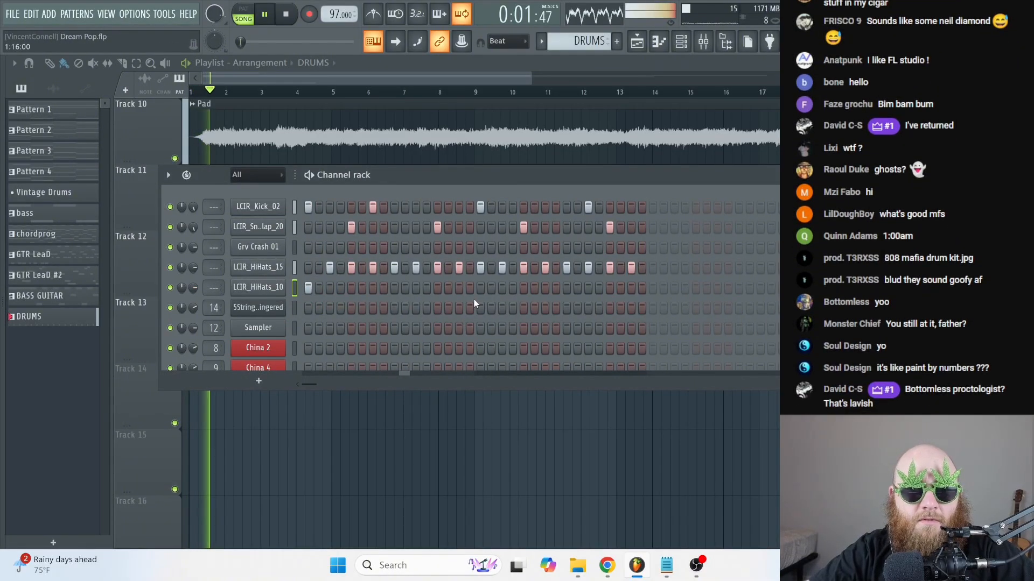
key(space)
click(416, 288)
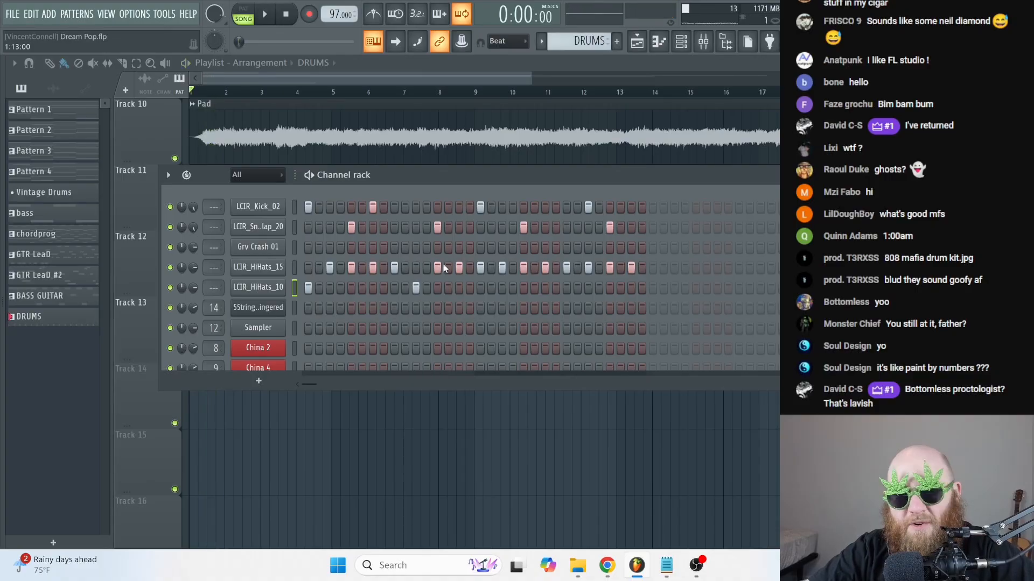
key(space)
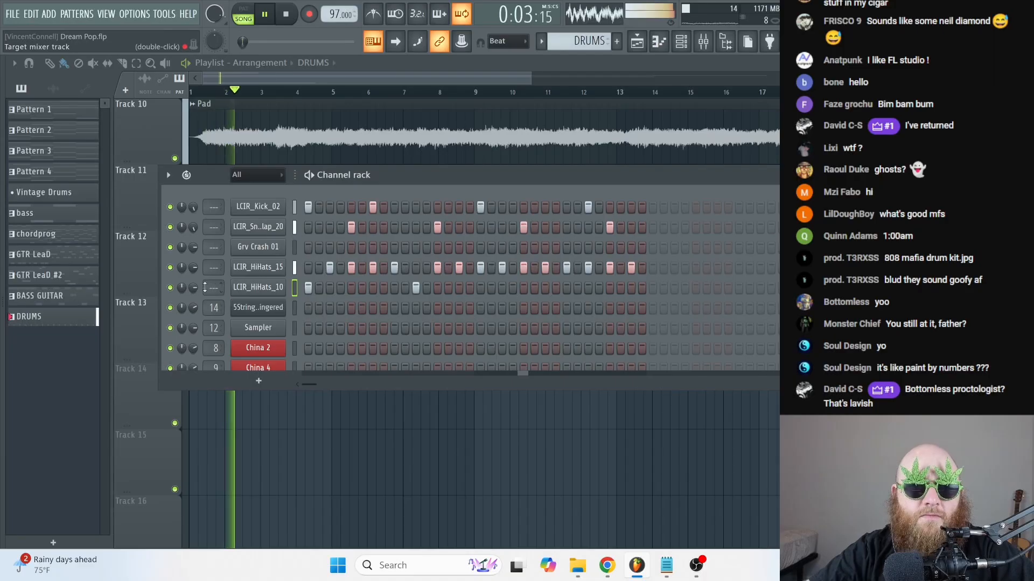
drag(194, 288, 194, 290)
key(space)
- Shorten the DRUMS clip on Track 13 to two bars, duplicate it end to end through bar 12 and play the beat
key(F6)
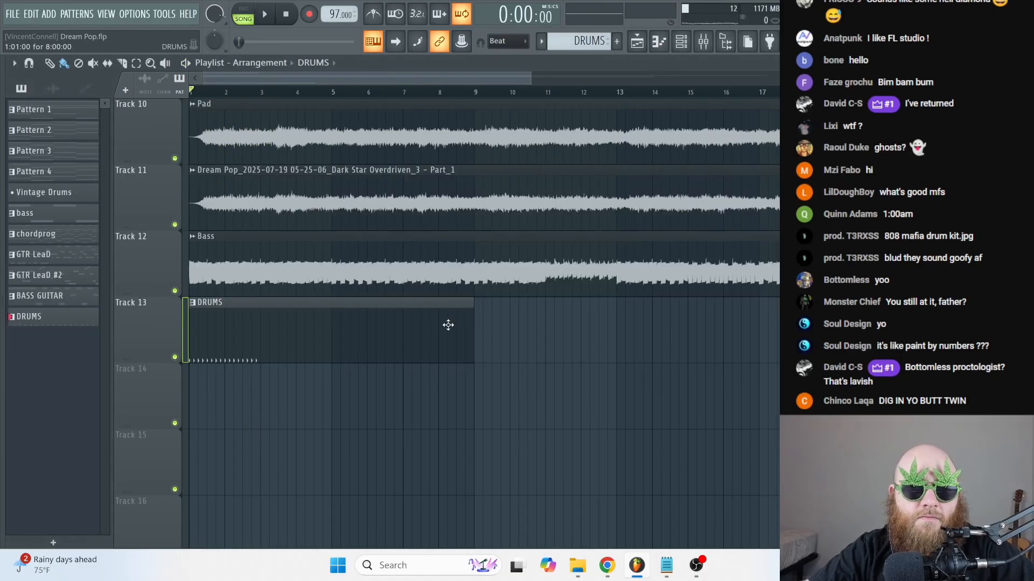
drag(469, 322, 263, 334)
key(ctrl+b)
key(ctrl+b)
key(ctrl+b)
key(ctrl+b)
key(ctrl+b)
key(ctrl+b)
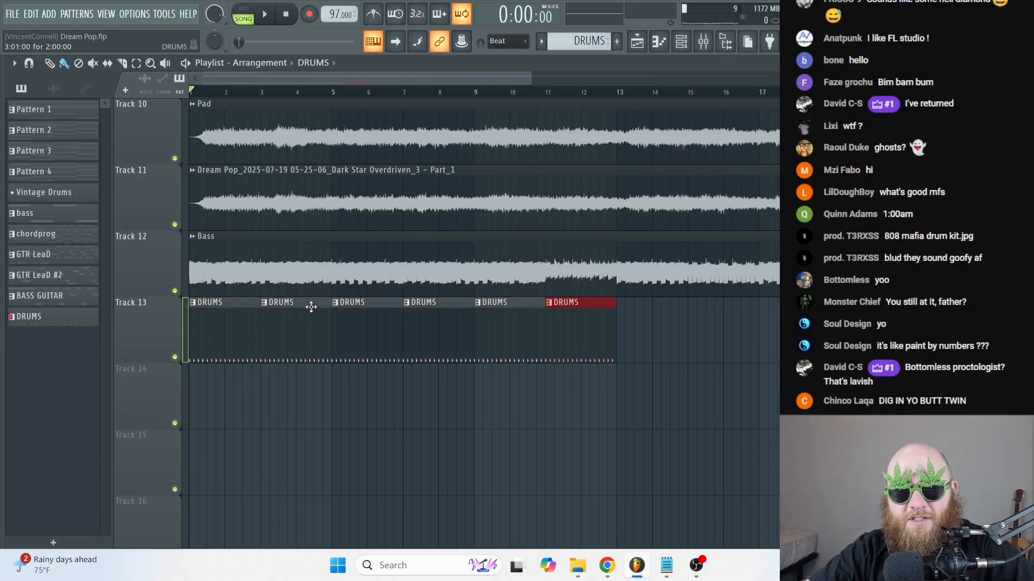
right_click(621, 331)
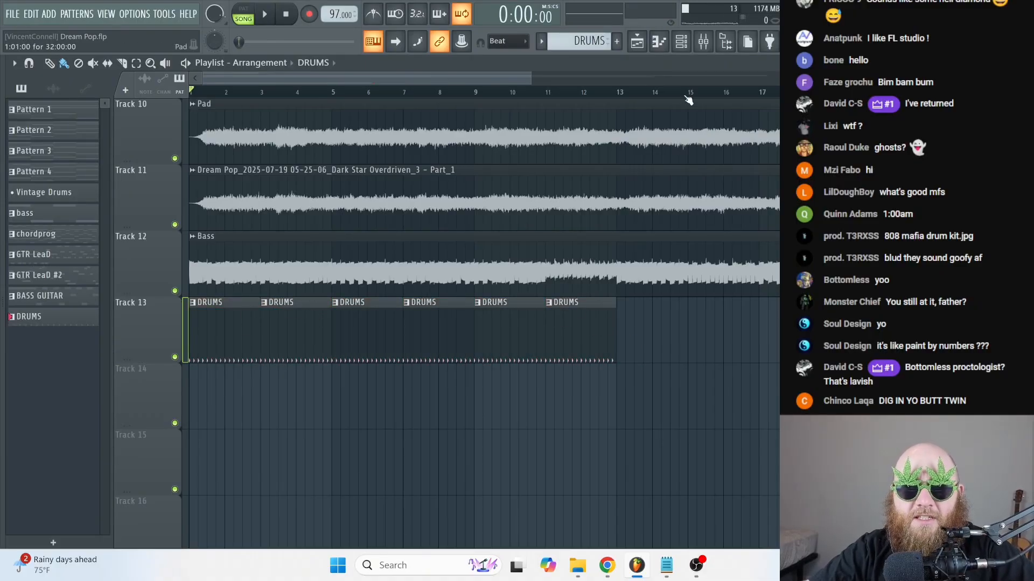
click(681, 42)
key(space)
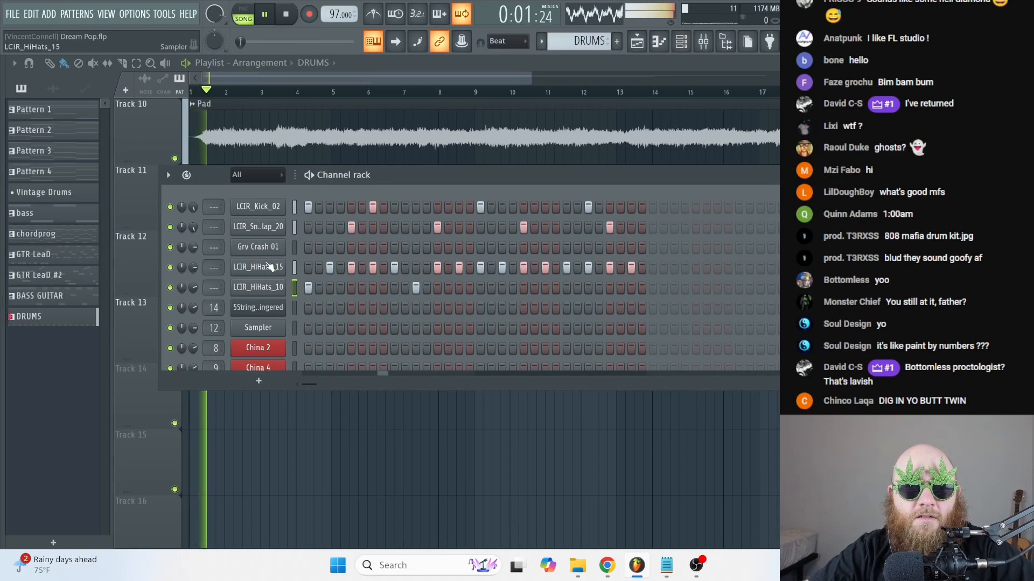
key(space)
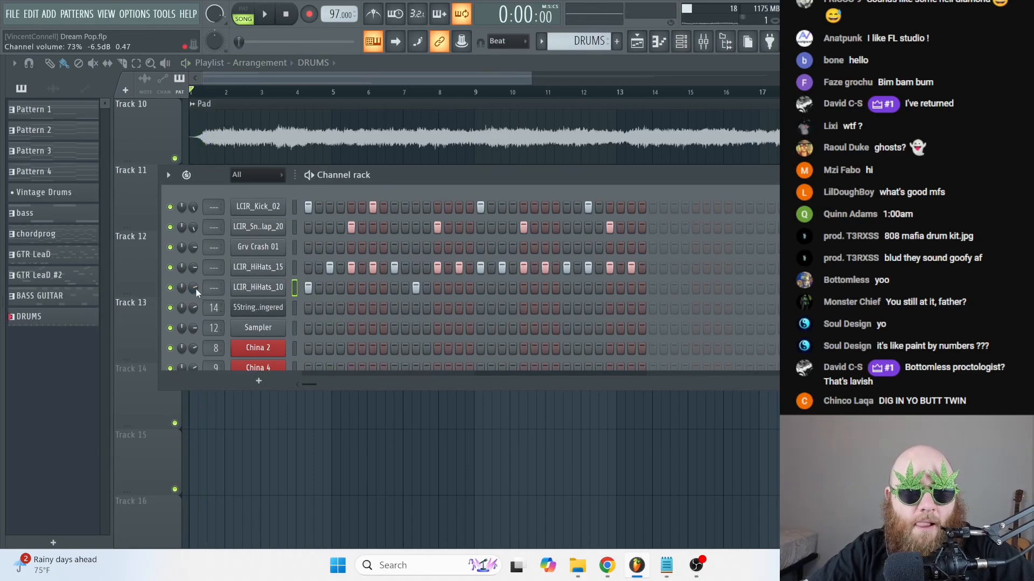
- Open the LCIR_HiHats_15 channel settings, save the project and play the beat
click(268, 268)
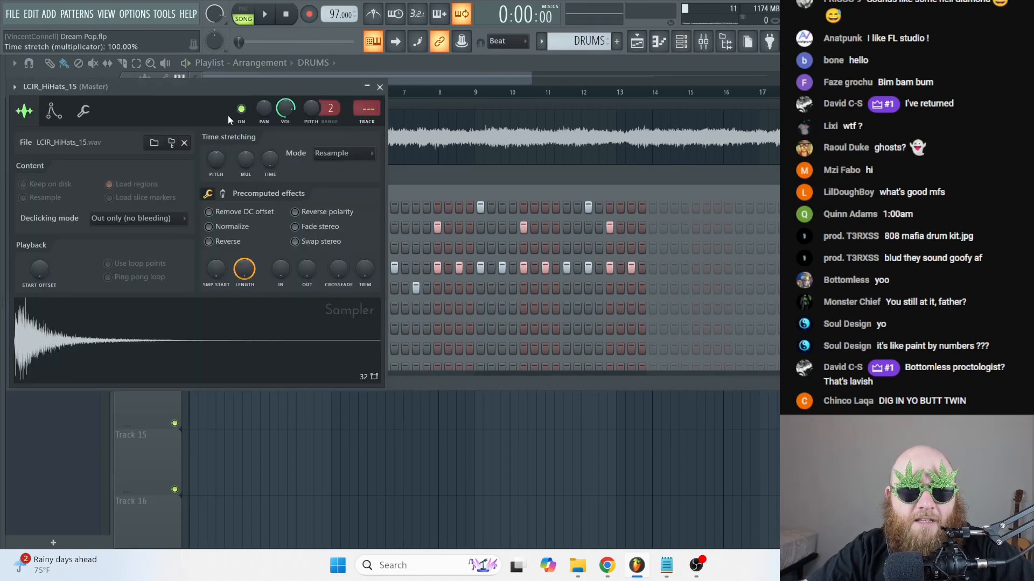
drag(230, 89, 260, 89)
key(ctrl+s)
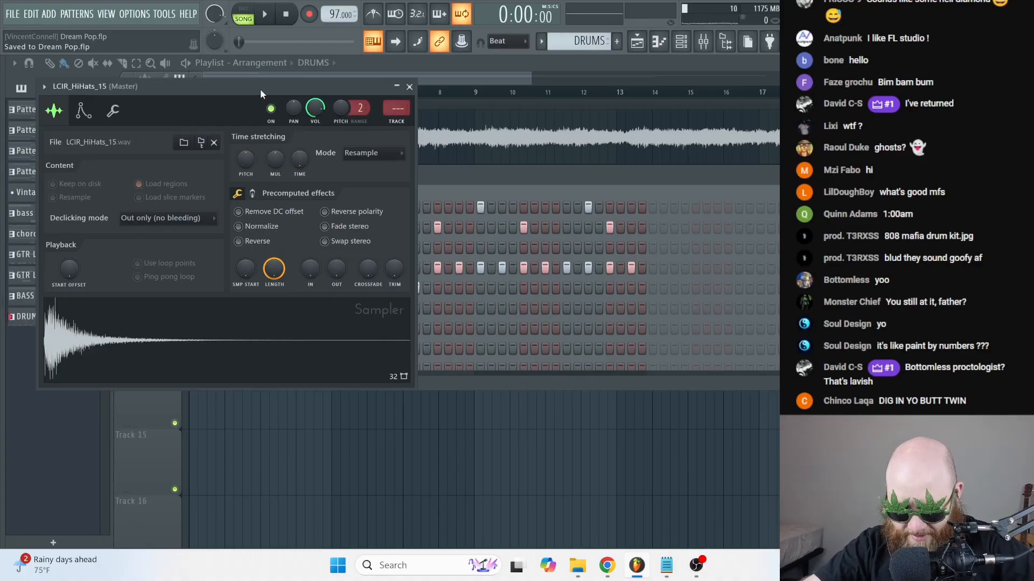
drag(262, 86, 431, 137)
key(space)
key(space)
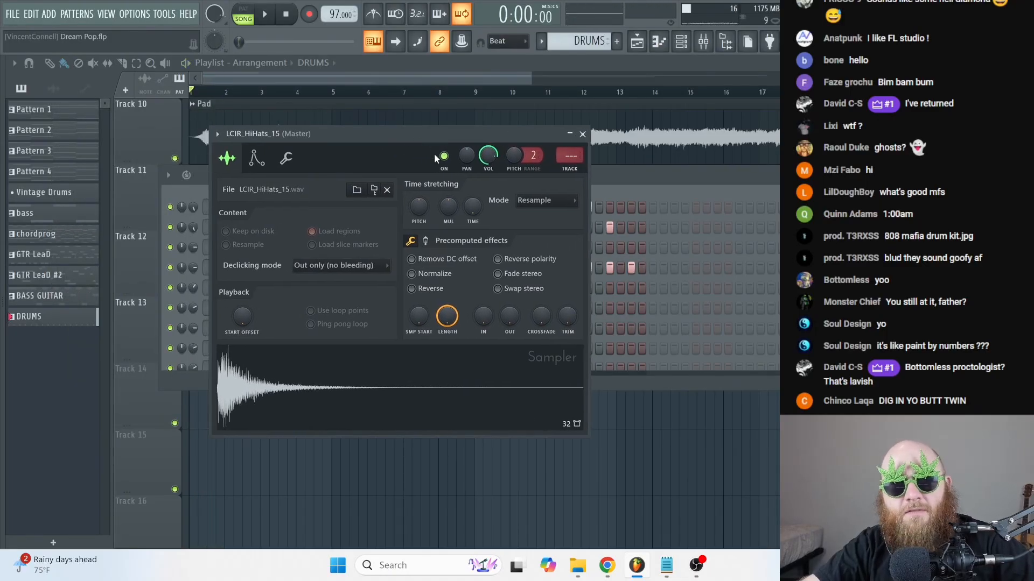
- Apply a small time shift to the LCIR_HiHats_15 channel in its miscellaneous settings, adjusting it during playback
click(287, 161)
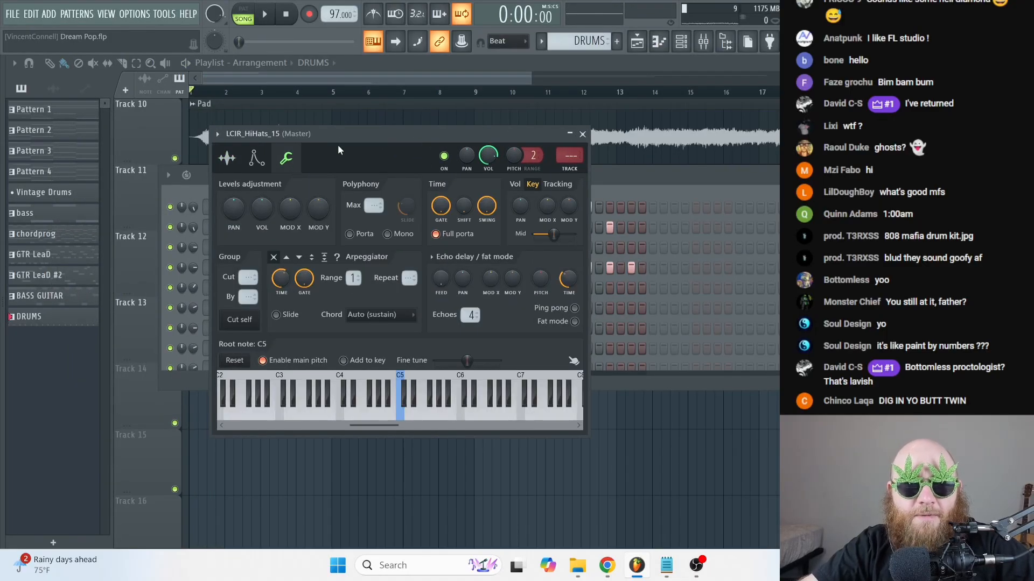
drag(331, 133, 347, 133)
click(240, 161)
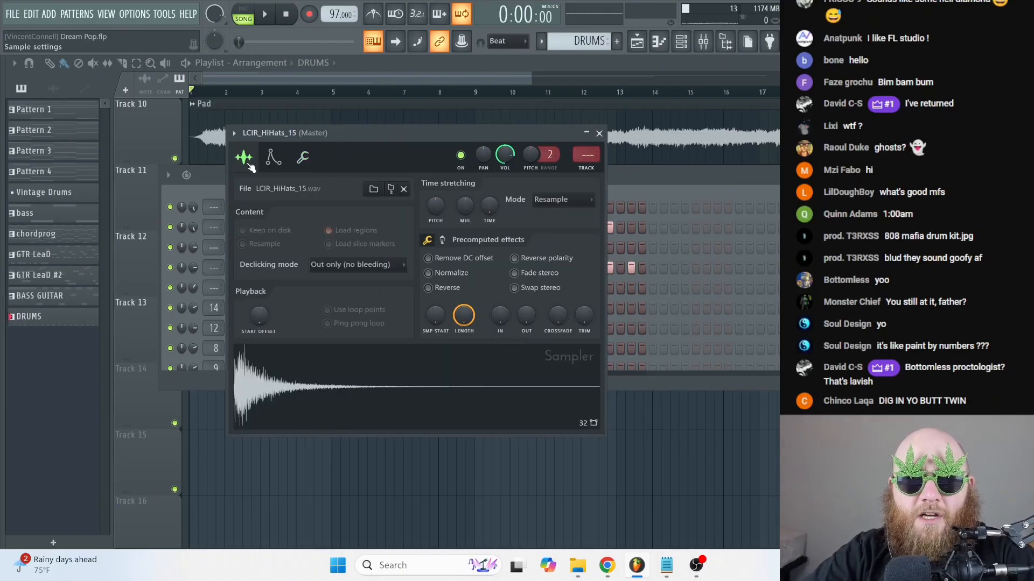
click(302, 159)
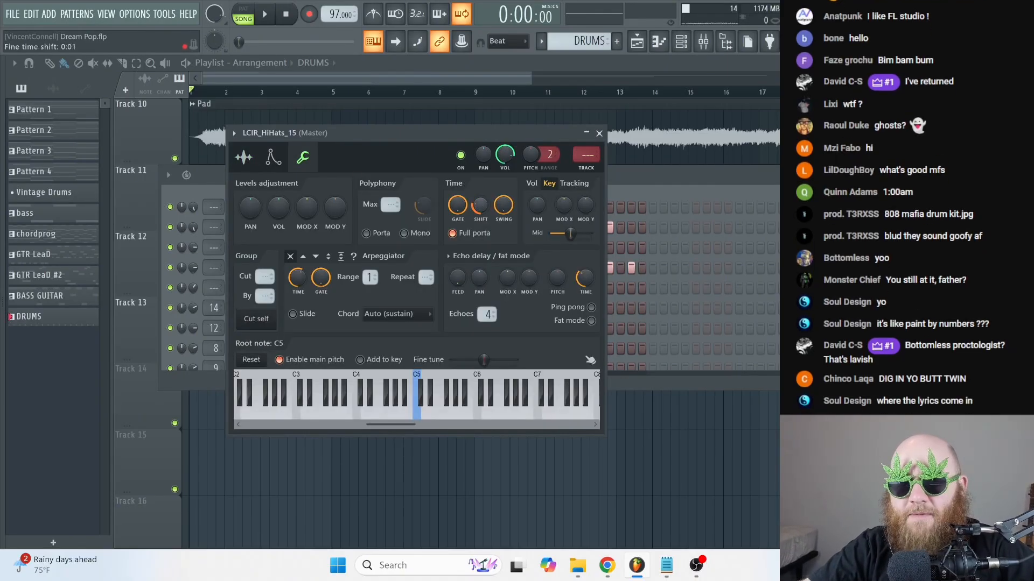
drag(466, 133, 452, 133)
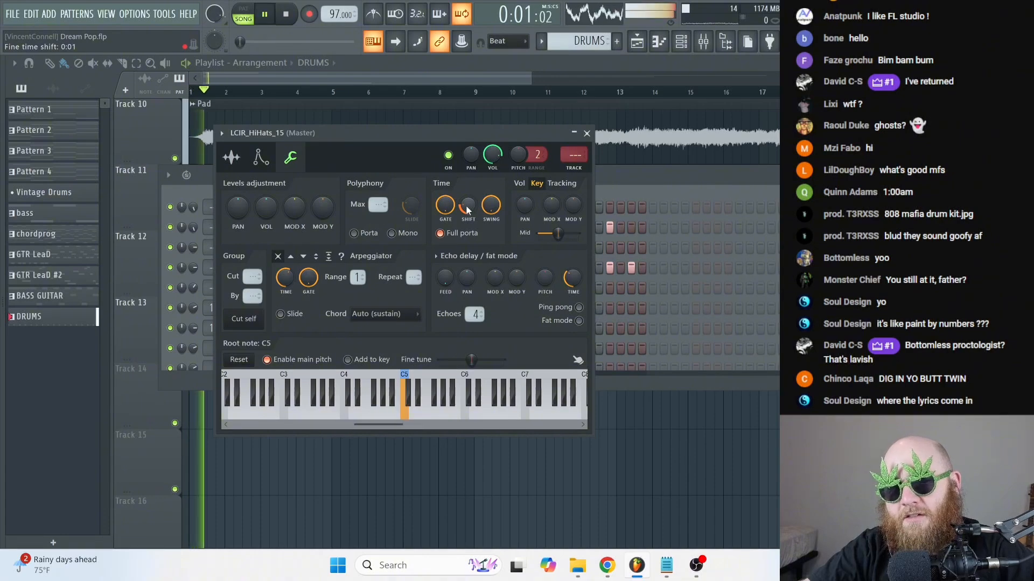
drag(467, 210, 467, 242)
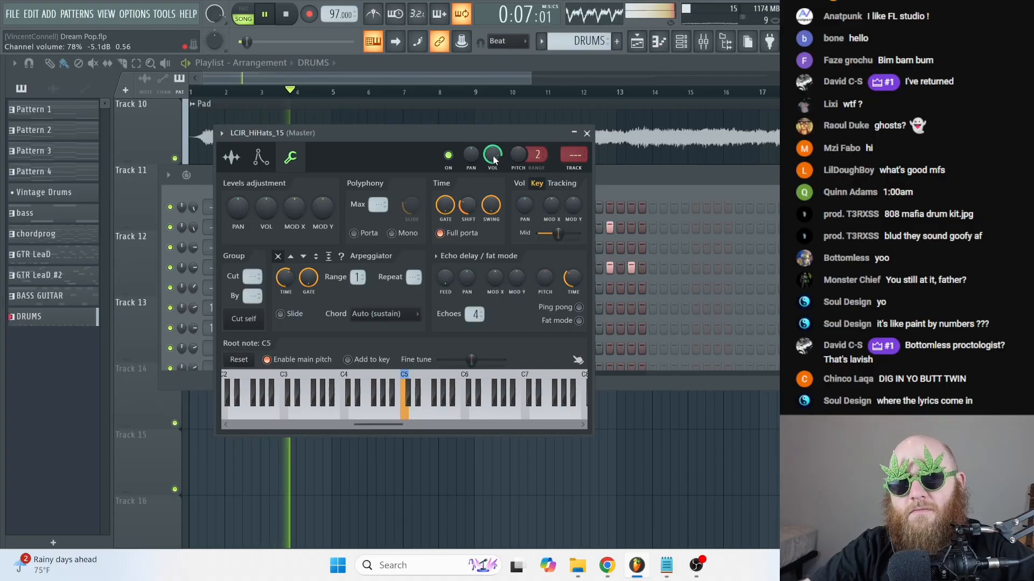
- Raise the LCIR_HiHats_15 channel volume to about 84%, close its settings and listen to the beat
key(space)
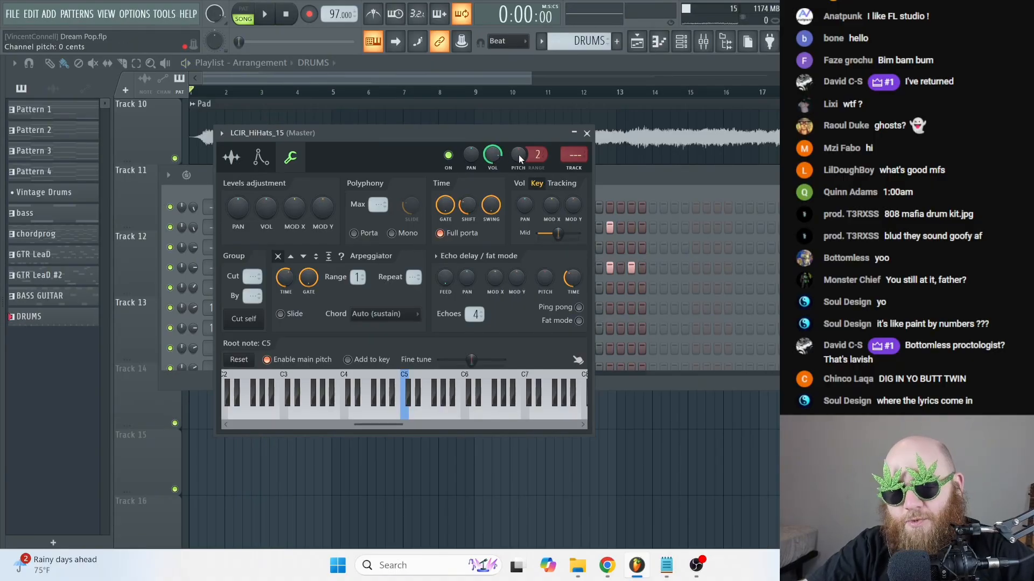
key(space)
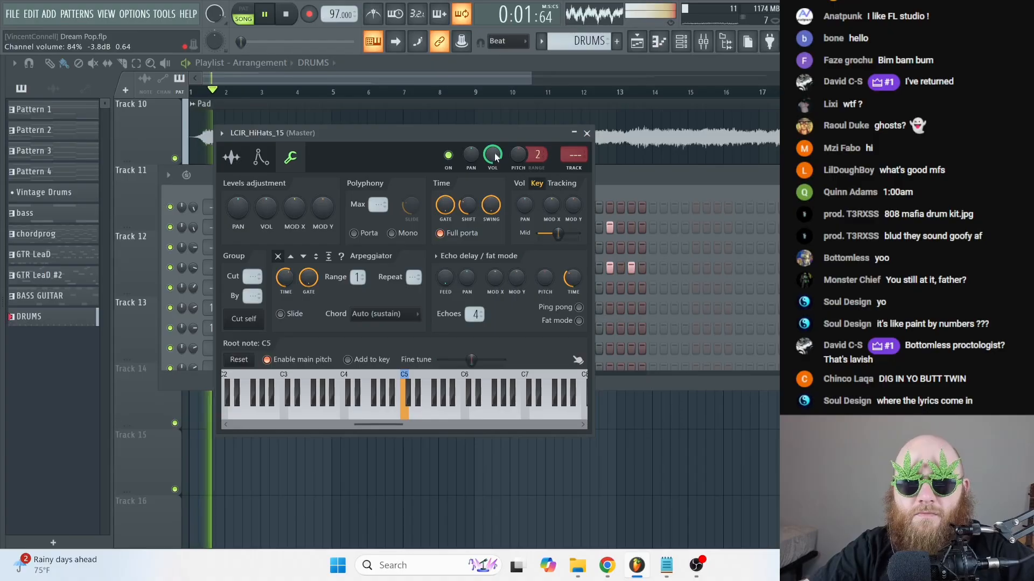
click(587, 134)
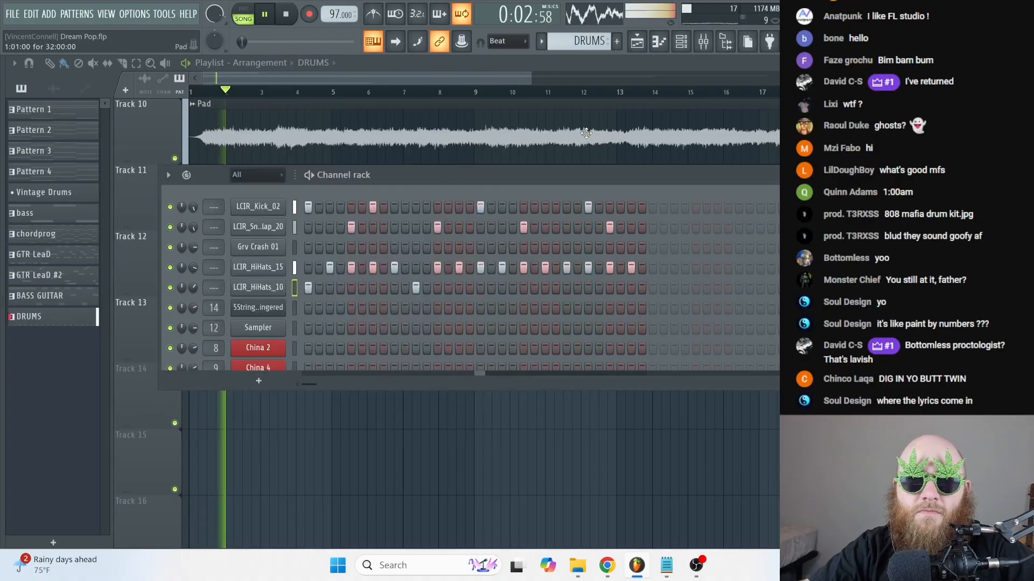
key(space)
- Open the LCIR_HiHats_15 piano roll, lower the velocity of the second hit in bar 2 slightly and play the beat
right_click(271, 272)
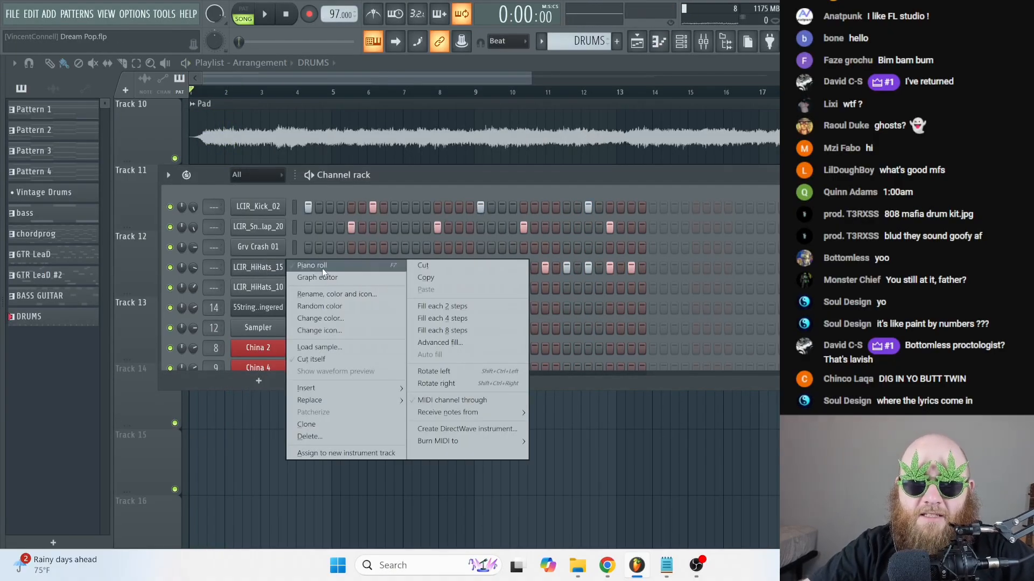
click(322, 268)
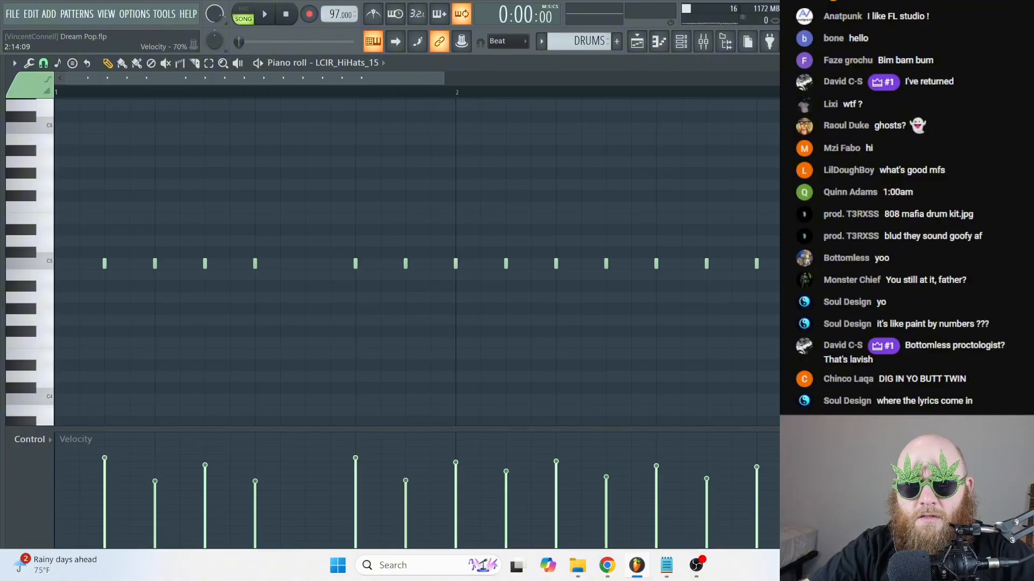
key(space)
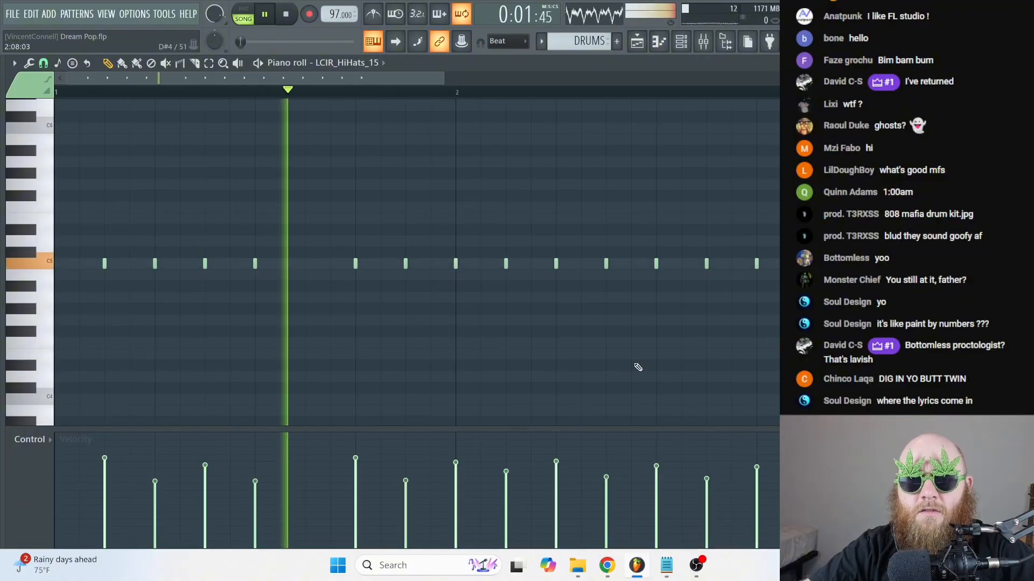
click(516, 484)
click(512, 478)
key(space)
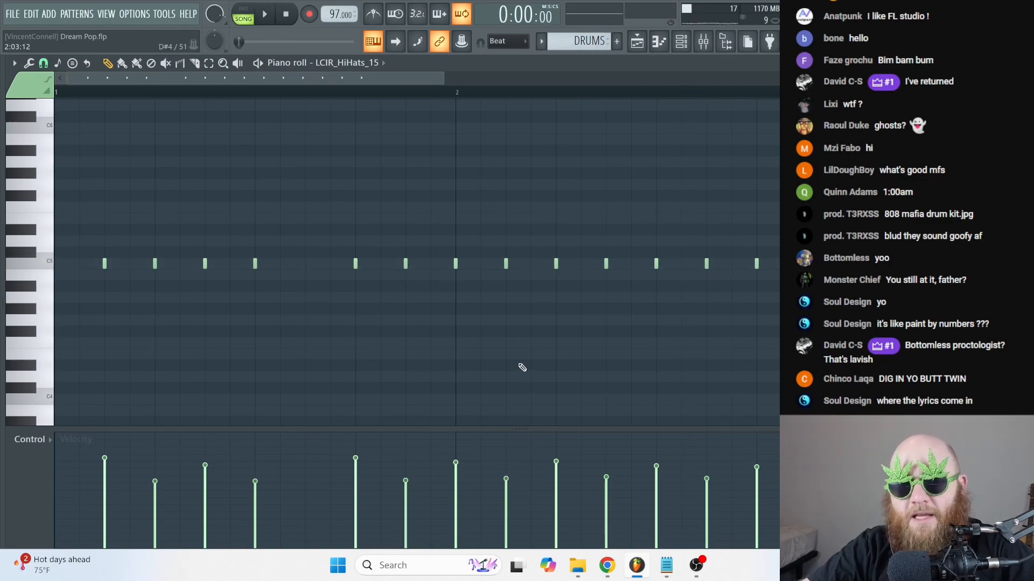
- Nudge the second hi-hat hit in bar 1 and the second, fourth and sixth in bar 2 slightly off the grid, and play the beat
drag(521, 290, 493, 248)
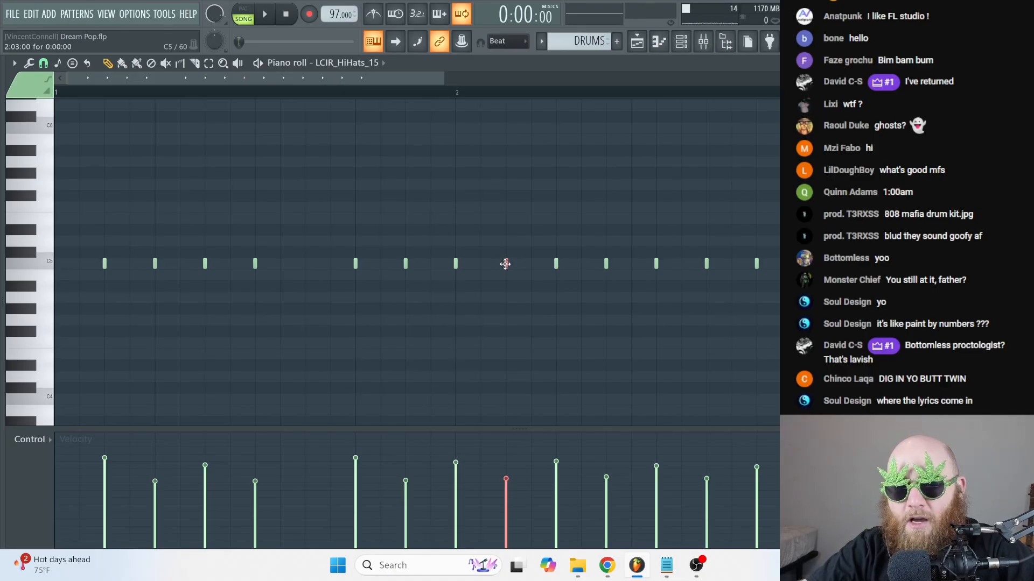
drag(505, 266, 509, 268)
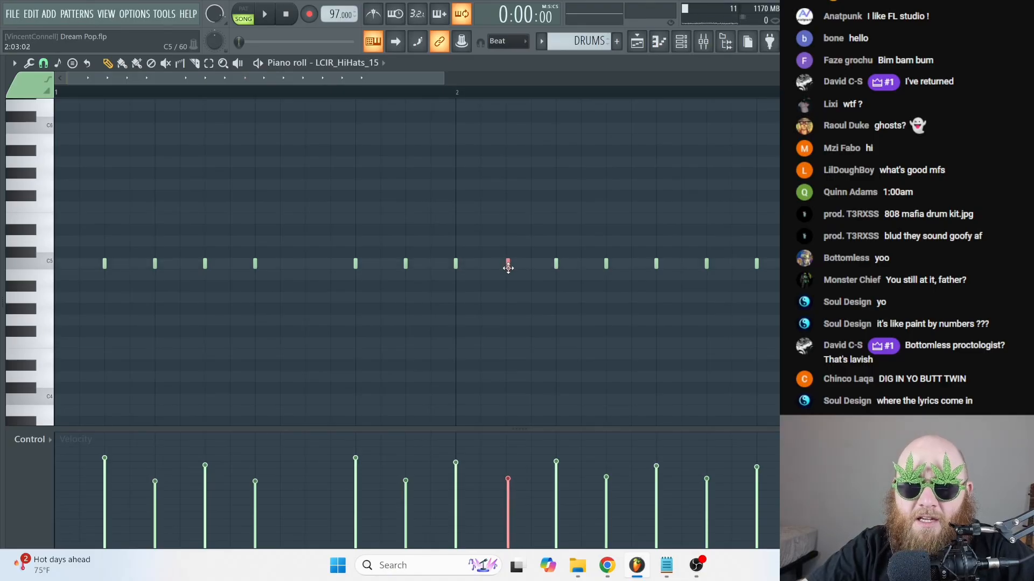
drag(618, 281, 602, 247)
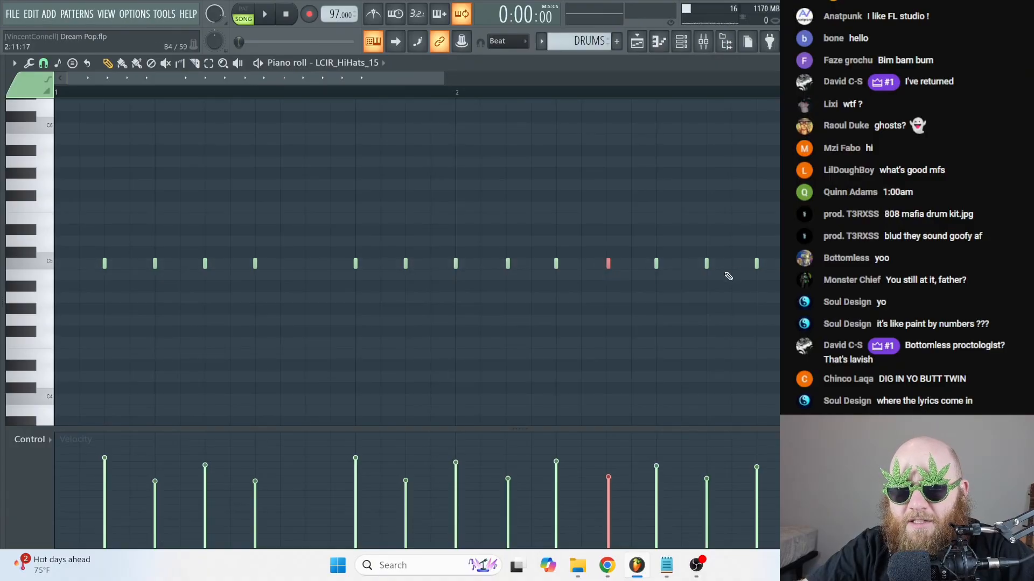
drag(732, 279, 704, 265)
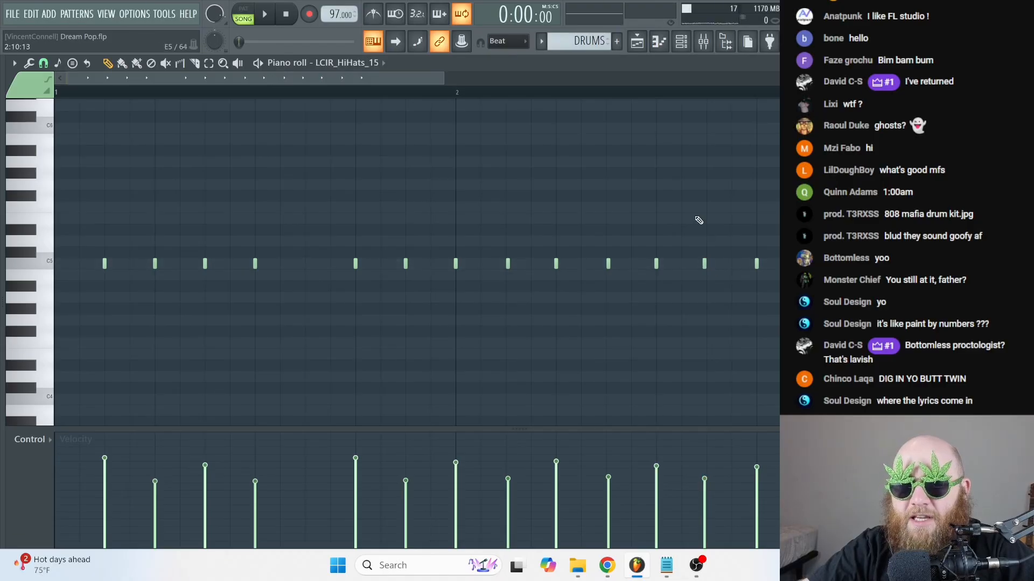
drag(196, 292, 151, 249)
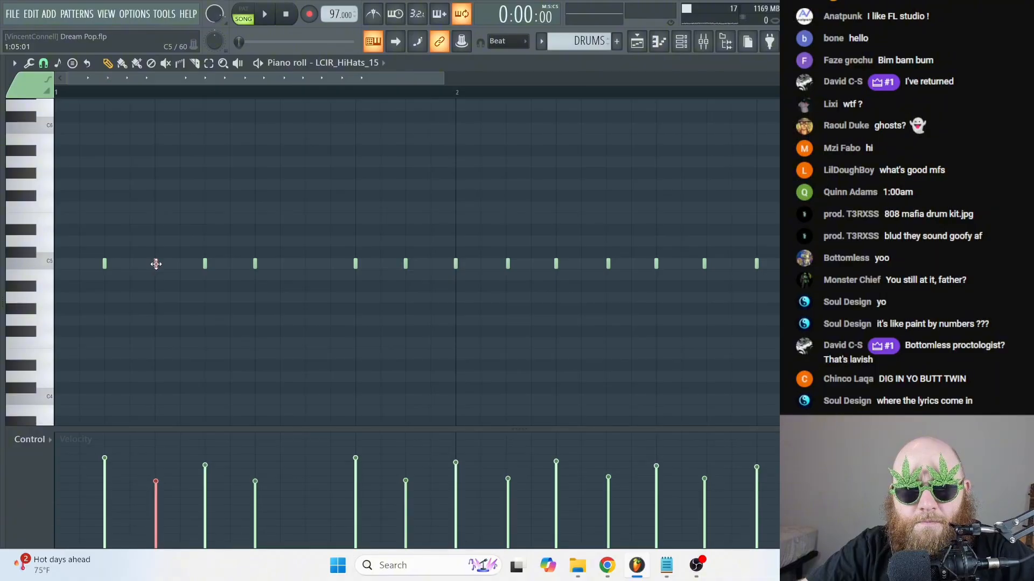
key(space)
click(531, 332)
right_click(531, 331)
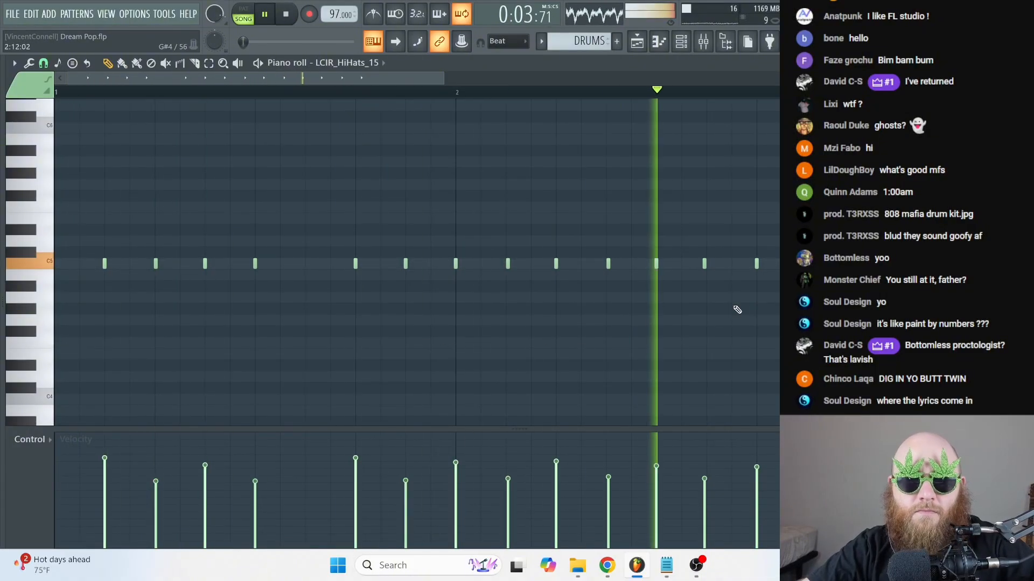
key(Escape)
key(space)
- Nudge the second LCIR_Snare_Clap_20 hit slightly late in its piano roll, save the project and play the beat
click(270, 235)
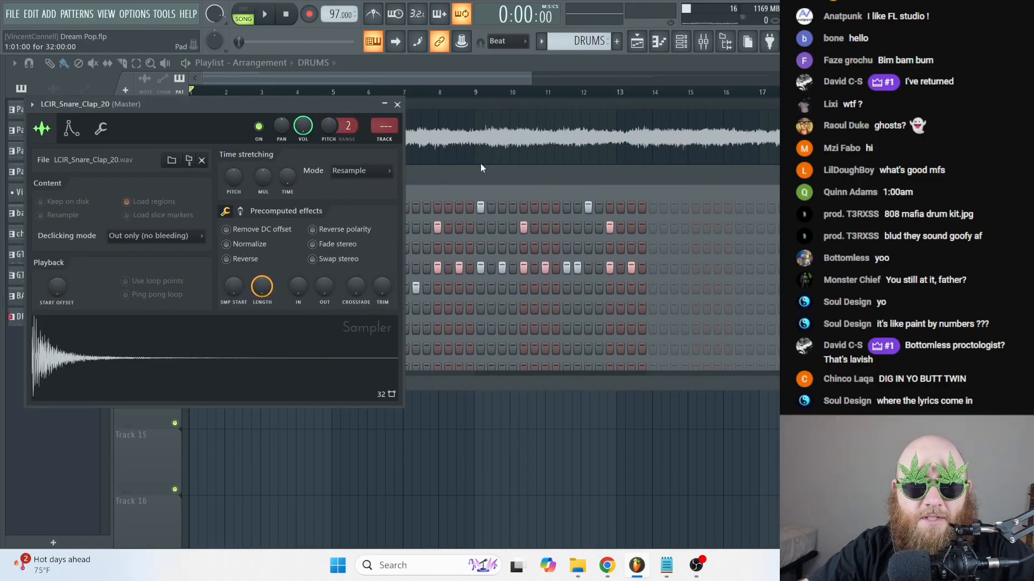
click(476, 174)
right_click(270, 237)
click(371, 226)
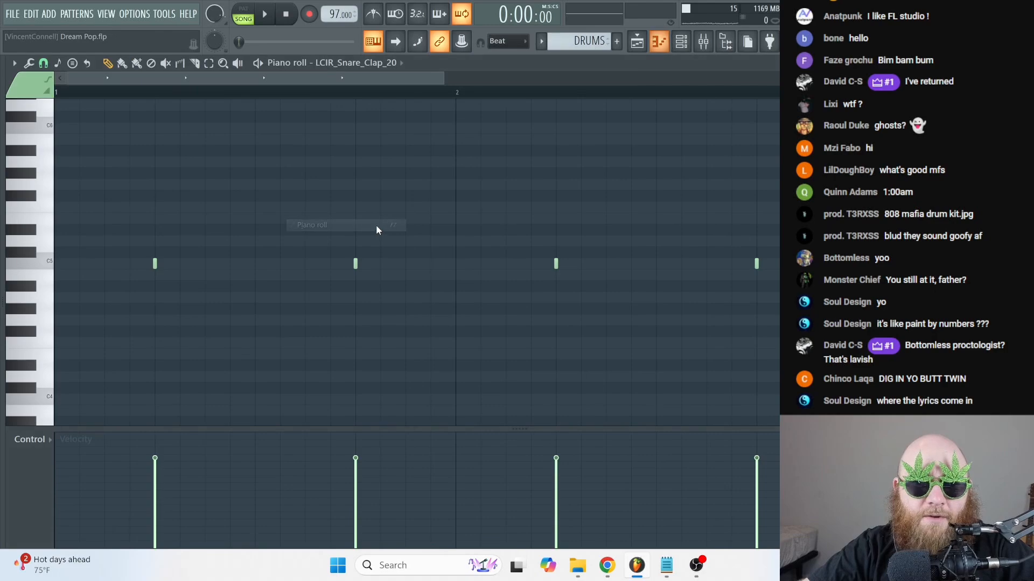
drag(398, 292, 352, 251)
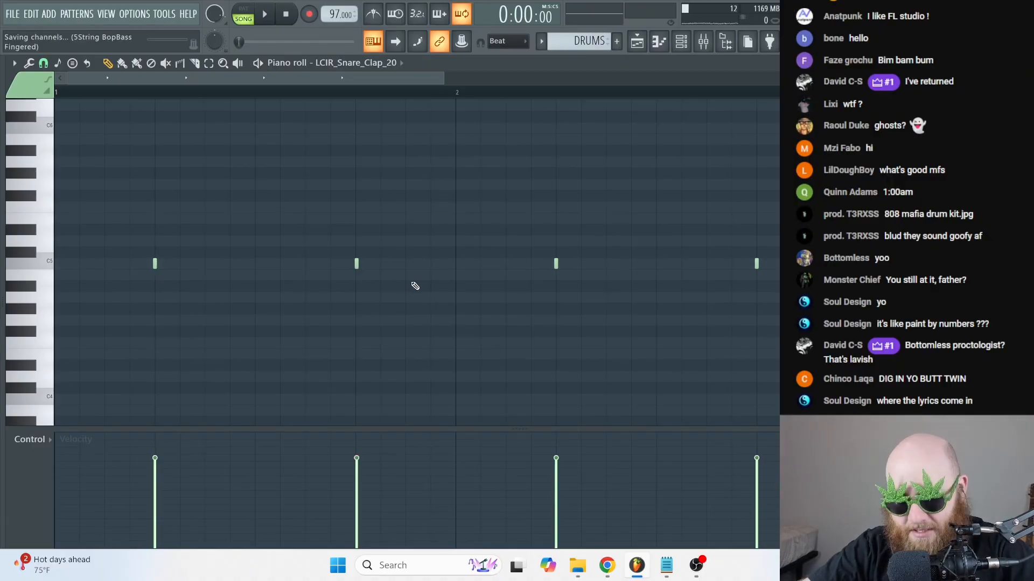
key(space)
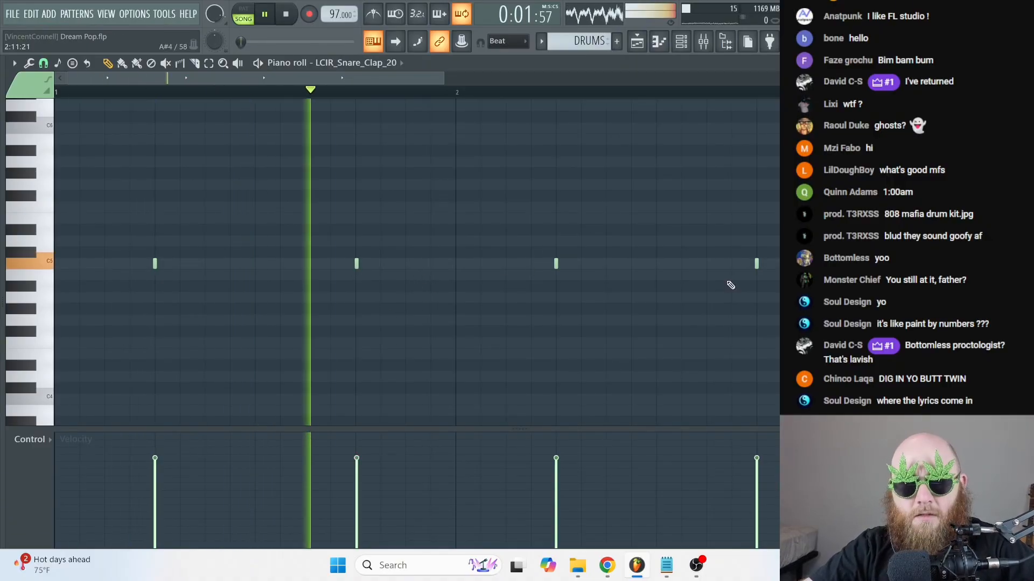
drag(773, 291, 761, 262)
ctrl+click(753, 198)
key(Escape)
- Duplicate the six DRUMS clips on Track 13 twice, end to end through bar 36, and listen to the arrangement
click(516, 79)
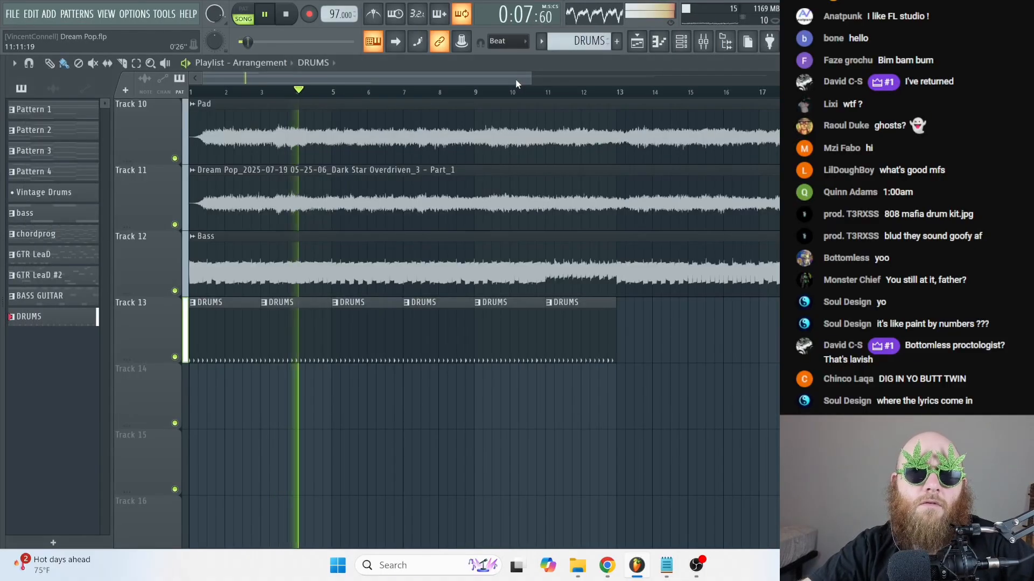
drag(701, 299, 233, 372)
key(ctrl+b)
key(ctrl+b)
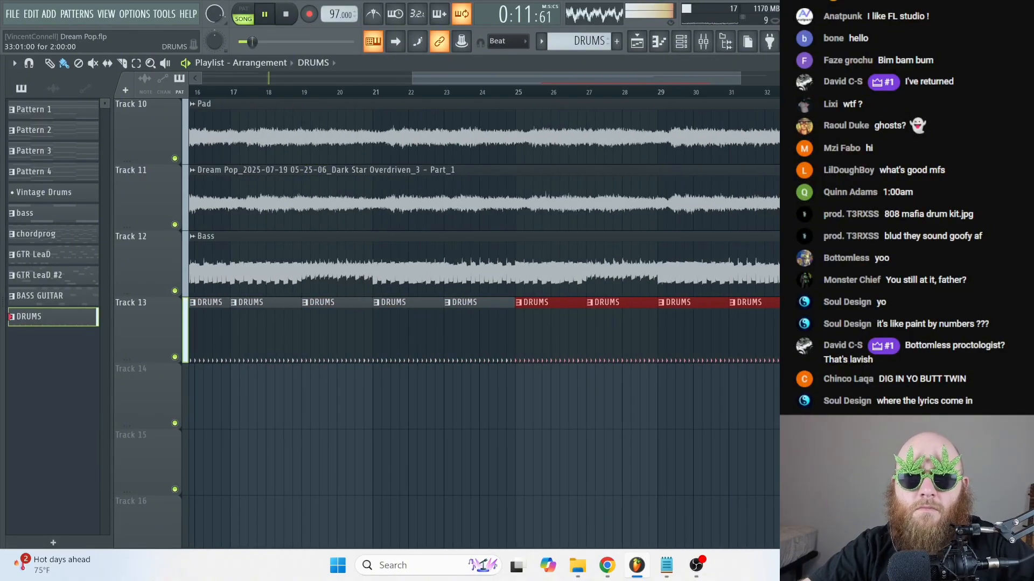
drag(629, 83, 273, 83)
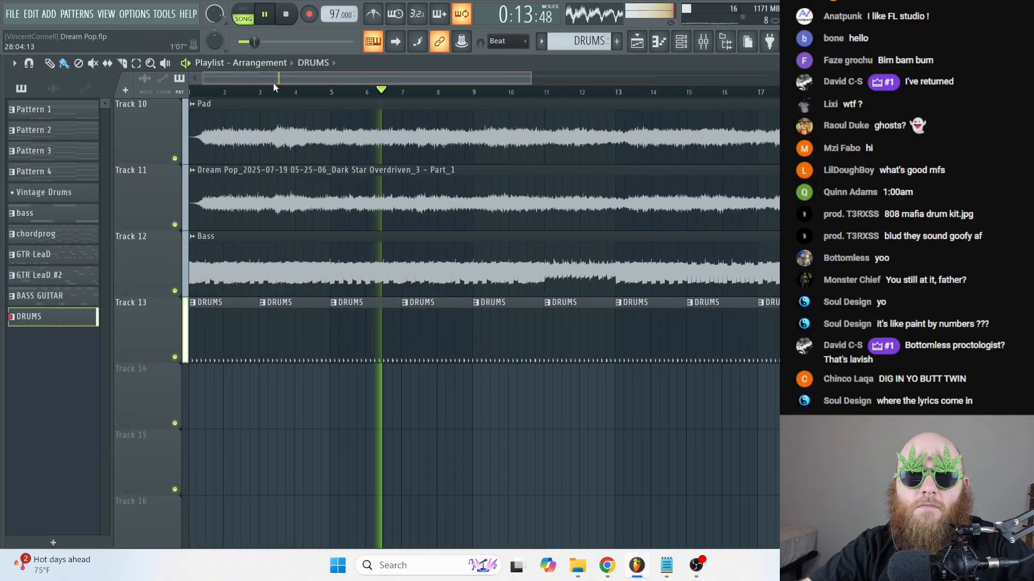
scroll(556, 223, up, 2)
drag(530, 79, 571, 80)
scroll(478, 233, down, 5)
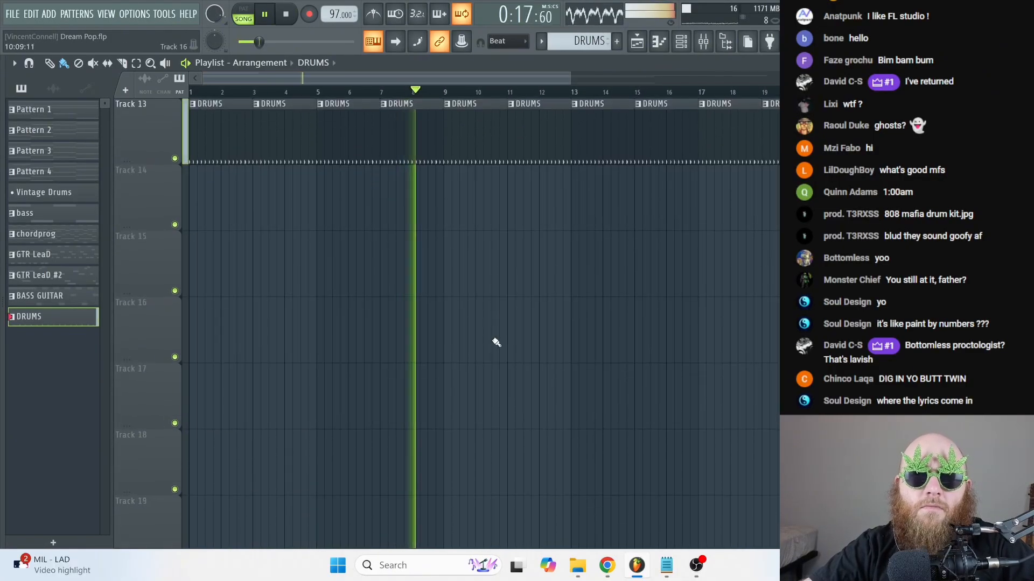
key(space)
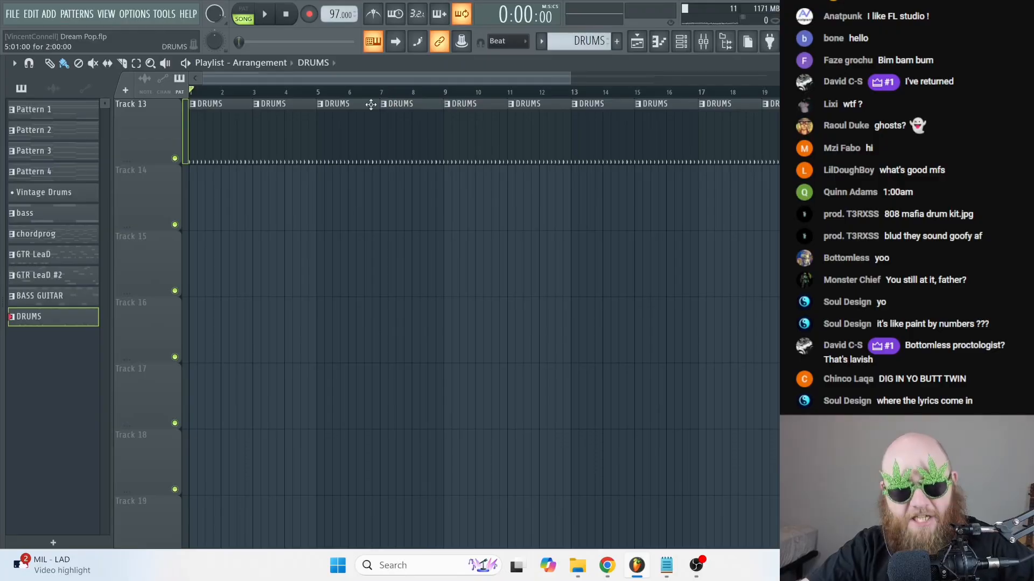
- Play the start of the arrangement briefly and look over the guitar, pad, bass and drum tracks
scroll(418, 149, up, 2)
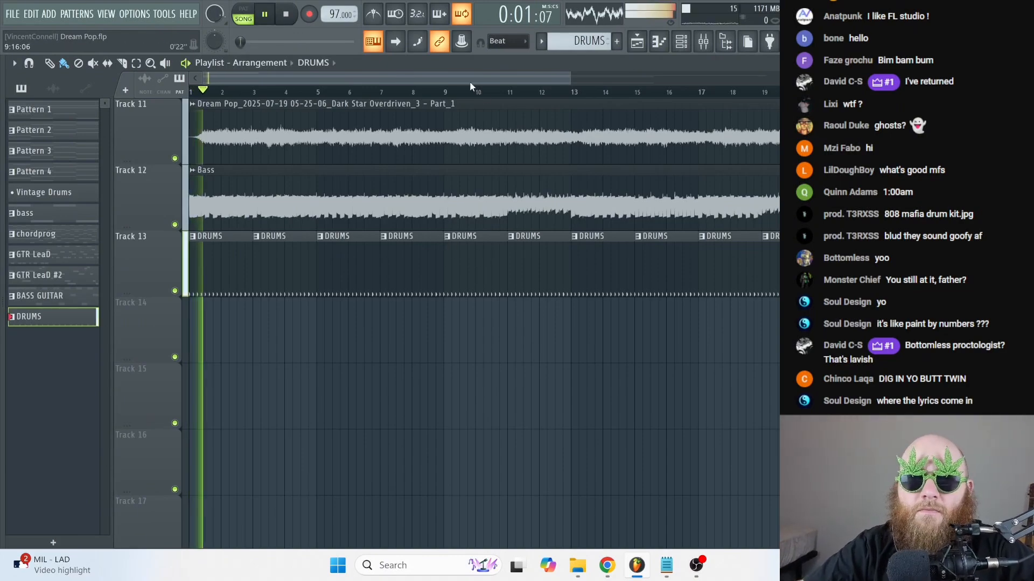
key(space)
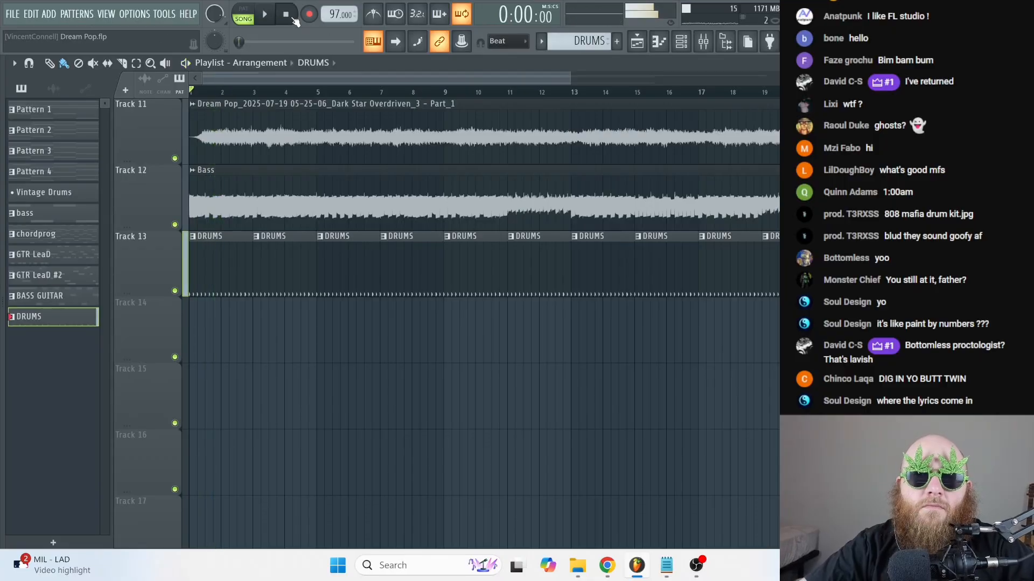
scroll(326, 273, up, 5)
scroll(326, 273, down, 5)
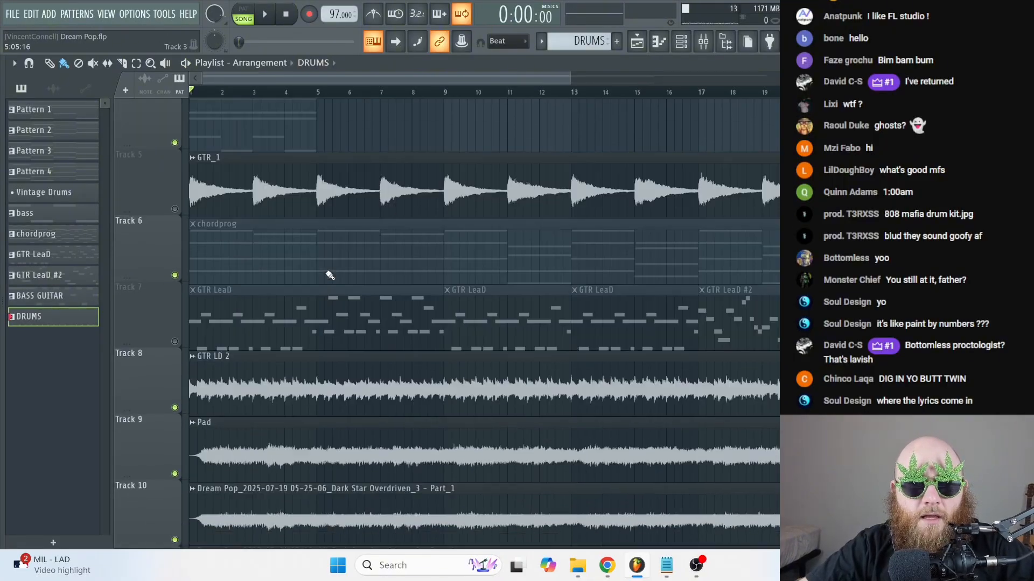
scroll(400, 271, up, 2)
scroll(455, 249, down, 3)
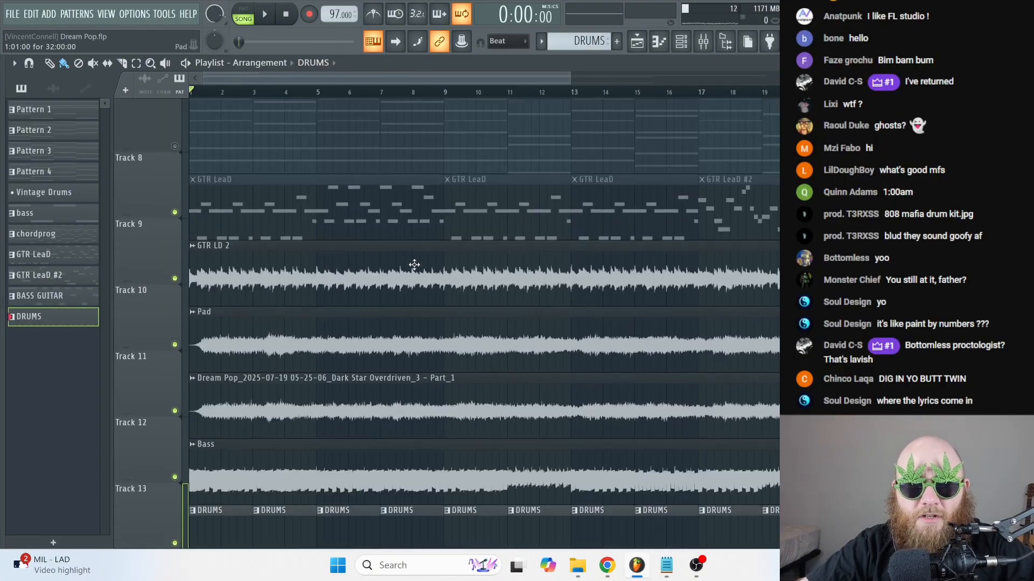
scroll(455, 248, up, 2)
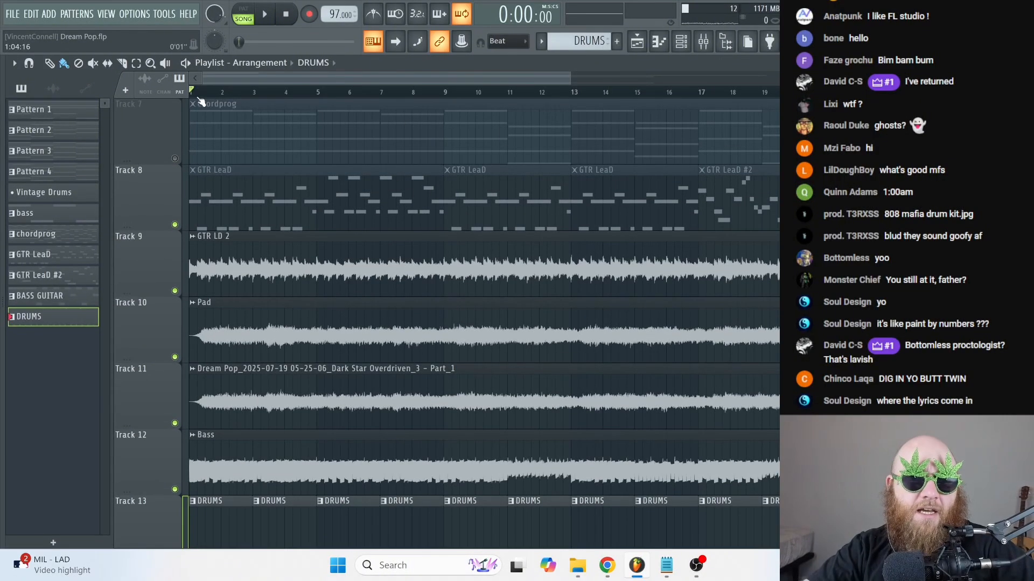
- Mark bars 1 to 8 on the timeline, review which tracks play in that section and clear the selection
drag(193, 96, 451, 143)
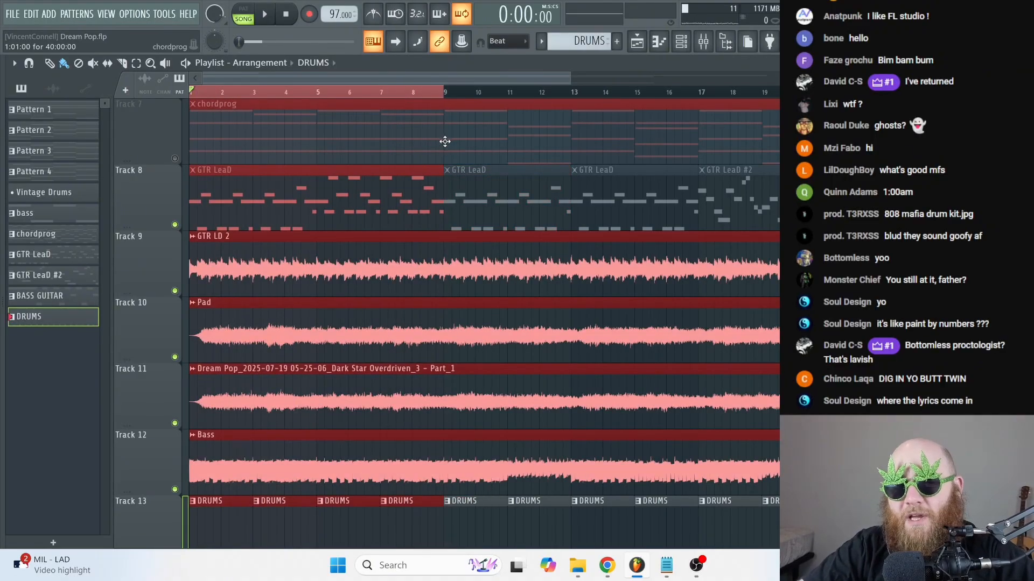
click(305, 92)
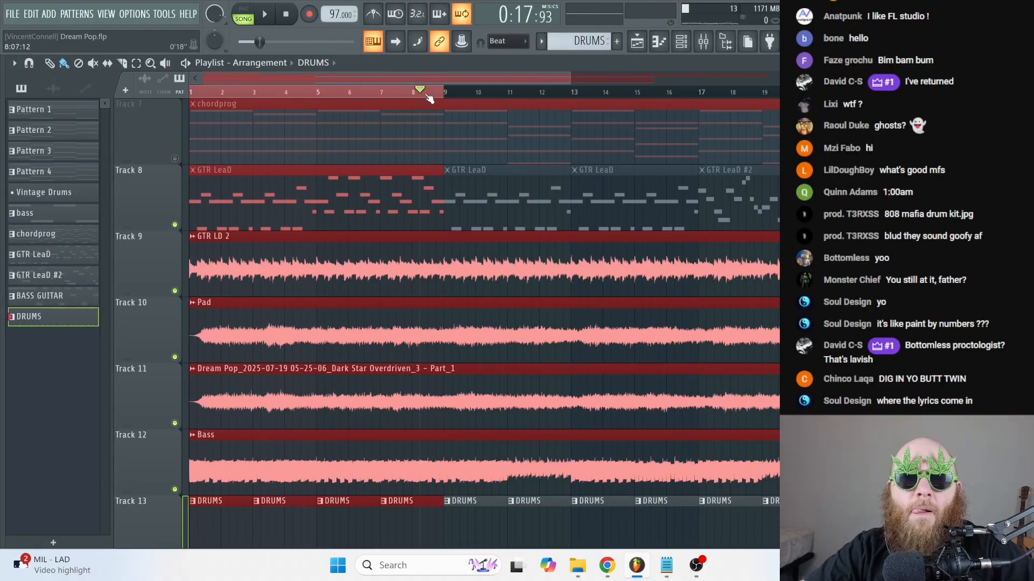
click(308, 92)
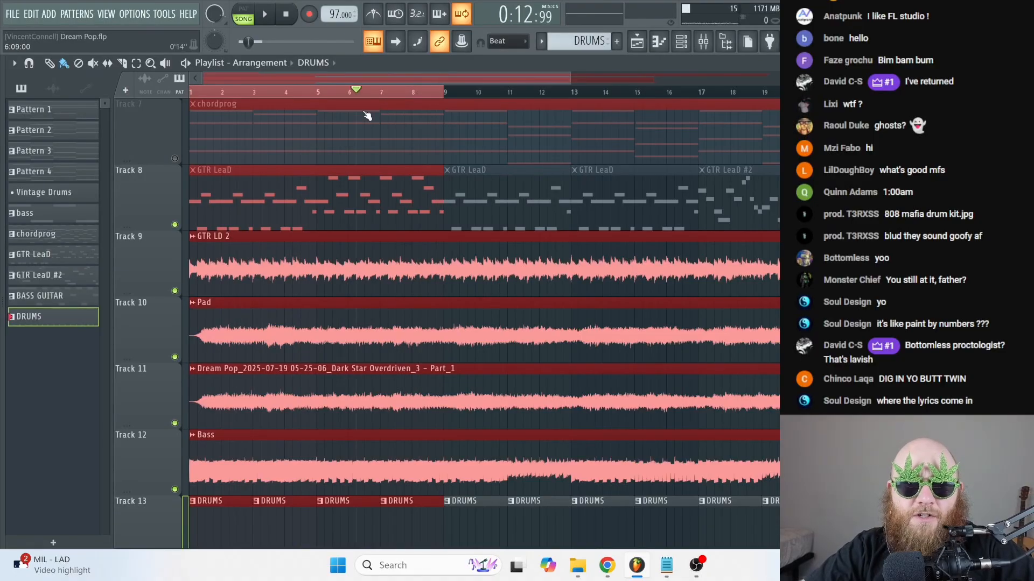
drag(359, 117, 212, 114)
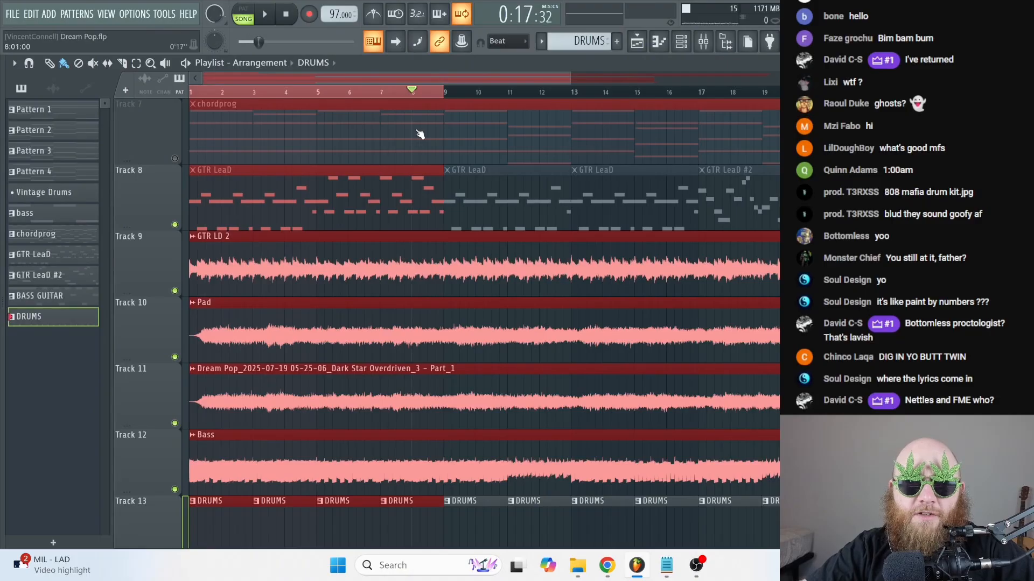
scroll(453, 117, down, 10)
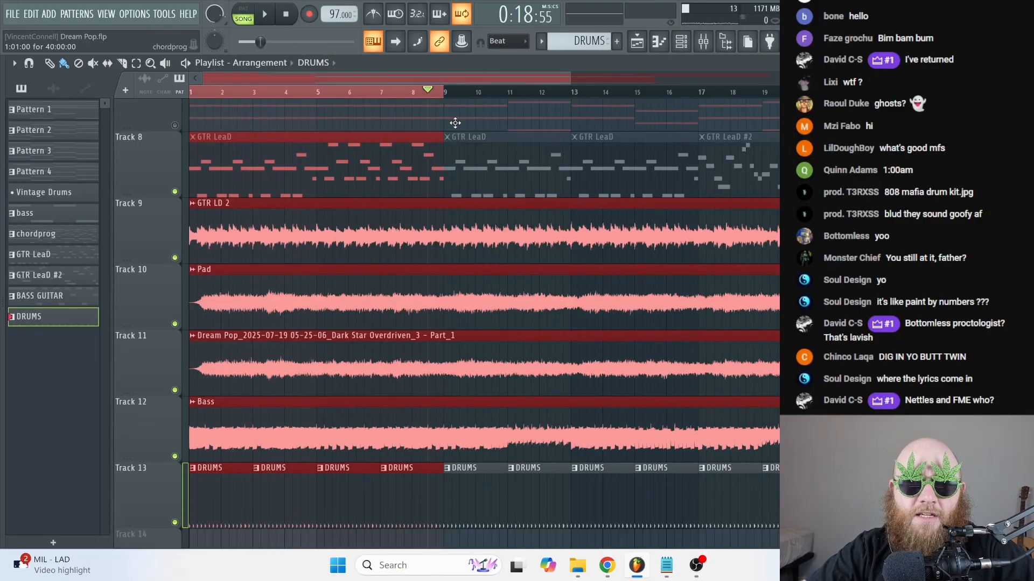
ctrl+click(445, 327)
scroll(445, 324, up, 3)
scroll(447, 325, up, 9)
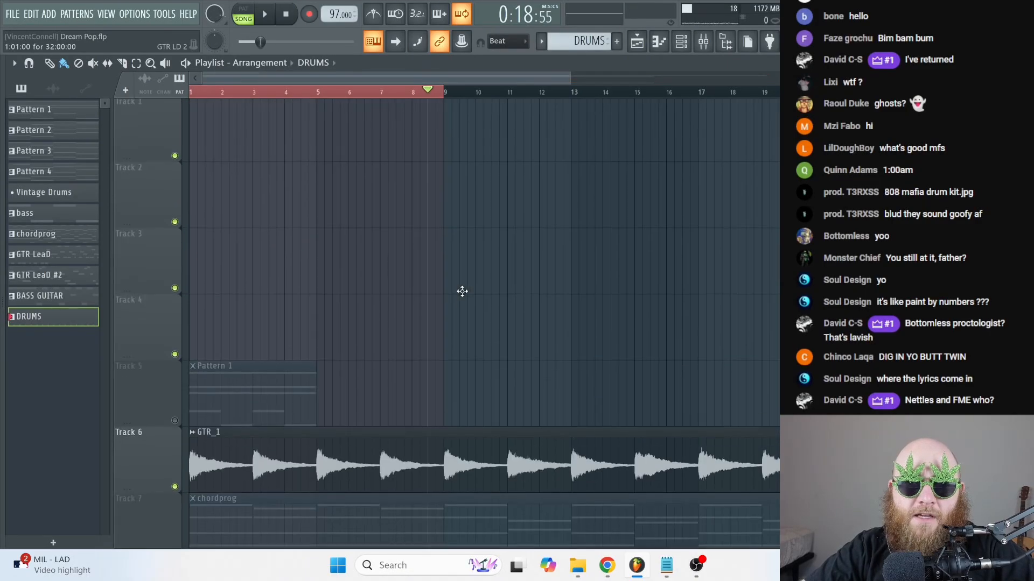
click(450, 100)
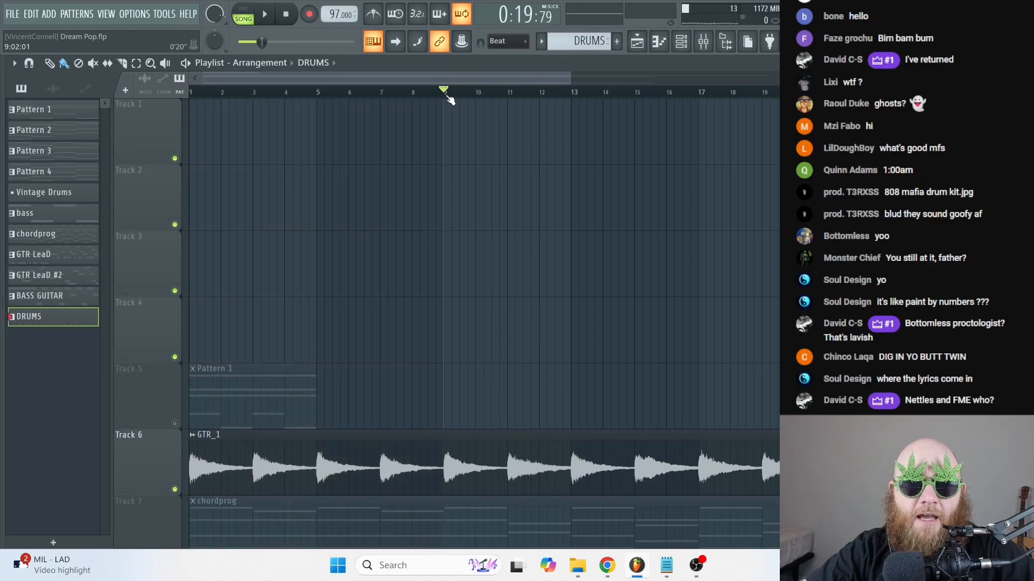
- Delete the first four DRUMS clips on Track 13 so the drums start at bar 9
scroll(474, 272, down, 6)
scroll(471, 253, down, 4)
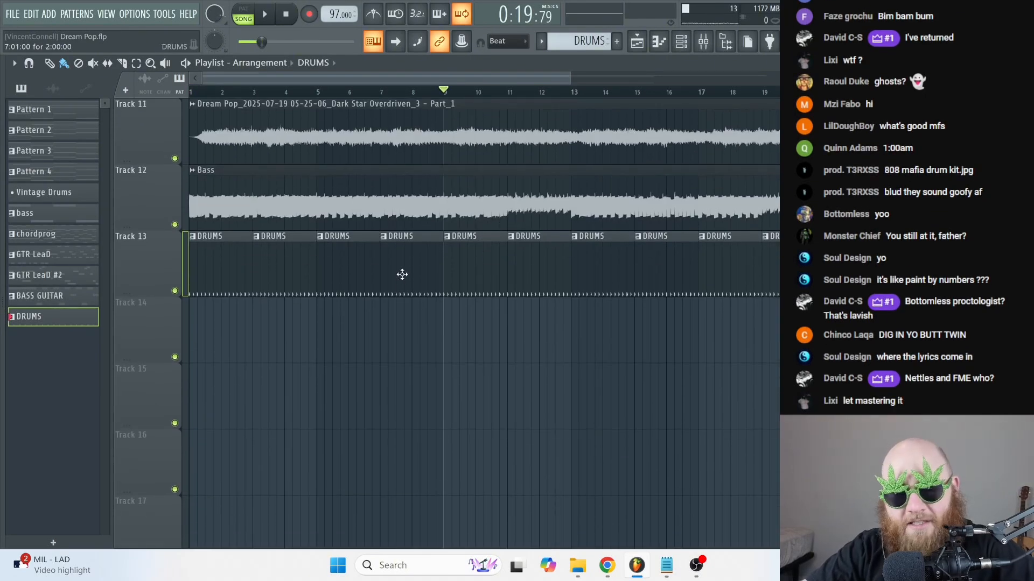
right_click(402, 275)
right_click(350, 276)
right_click(285, 274)
right_click(226, 273)
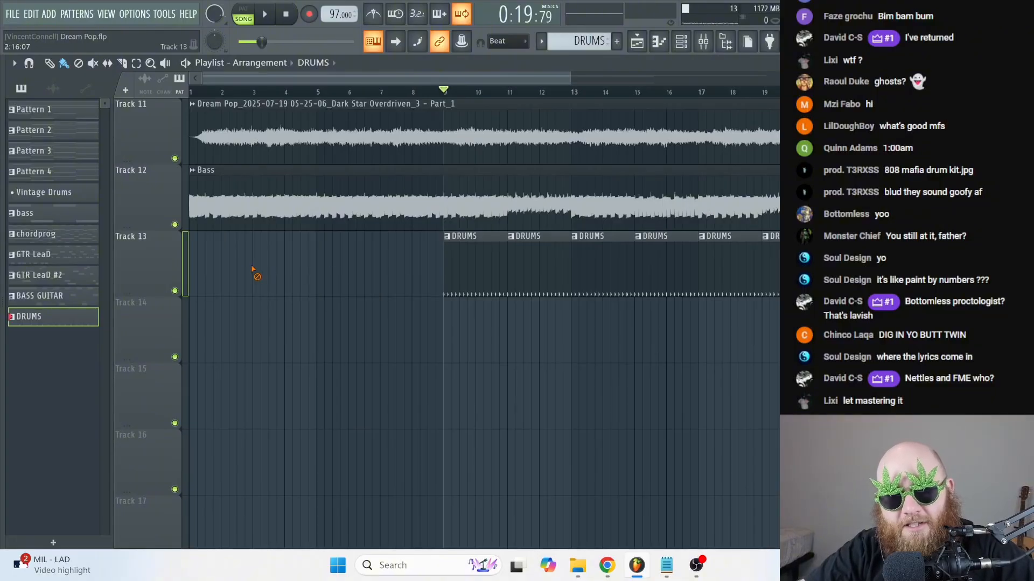
- Slice the Bass clip on Track 12 at bar 9, delete its first eight bars and play from the beginning
click(287, 16)
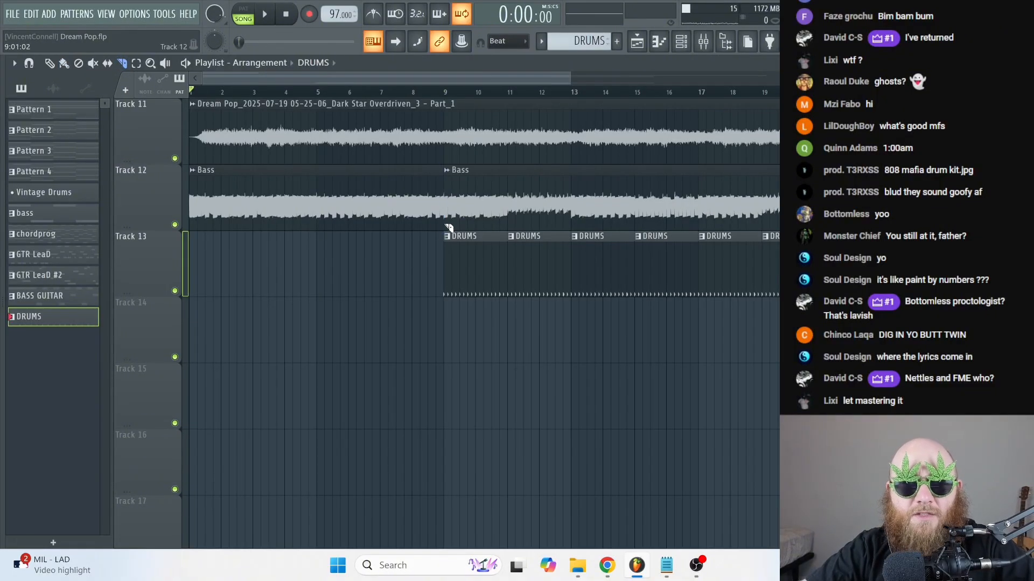
scroll(291, 248, up, 4)
key(space)
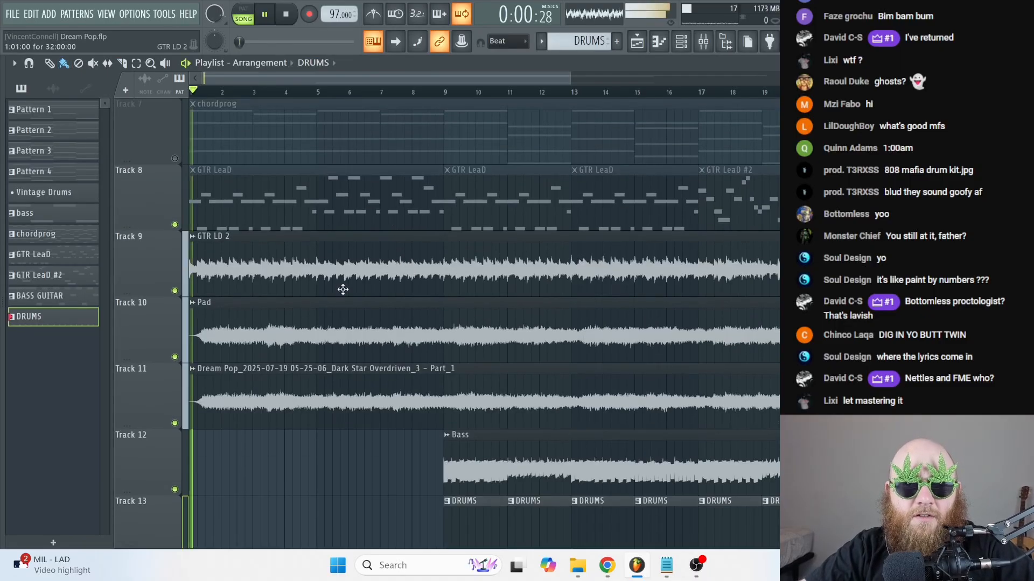
- Play the arrangement from the start, skipping through the intro towards bar 8 to hear the bass and drums enter
click(301, 290)
scroll(455, 334, down, 3)
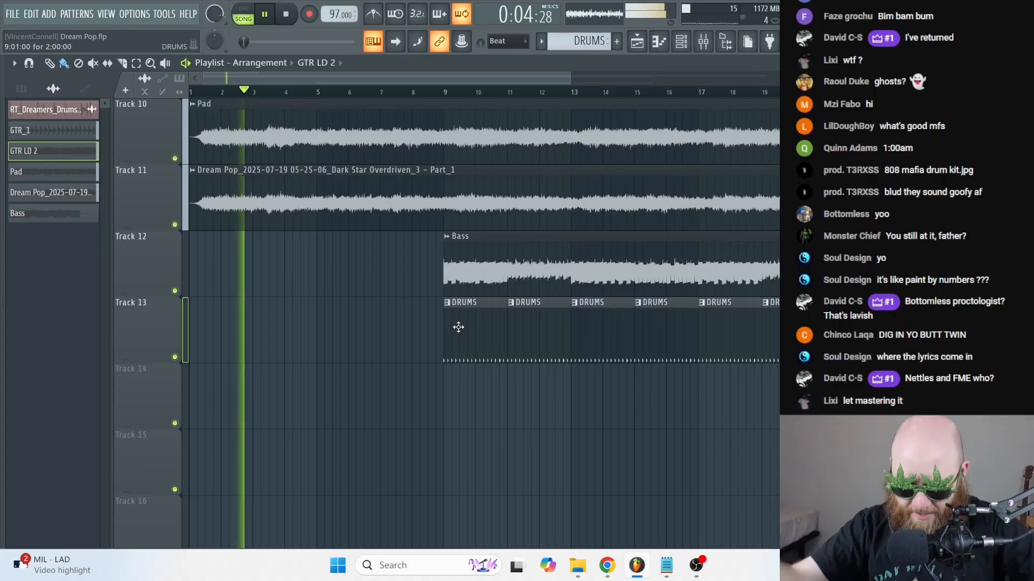
key(space)
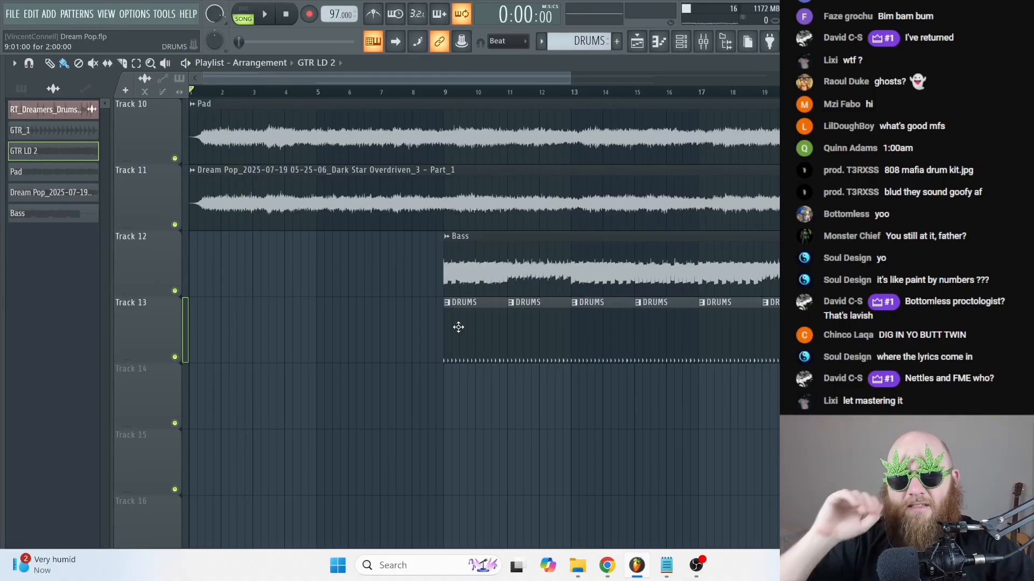
key(space)
click(319, 92)
scroll(362, 89, right, 1)
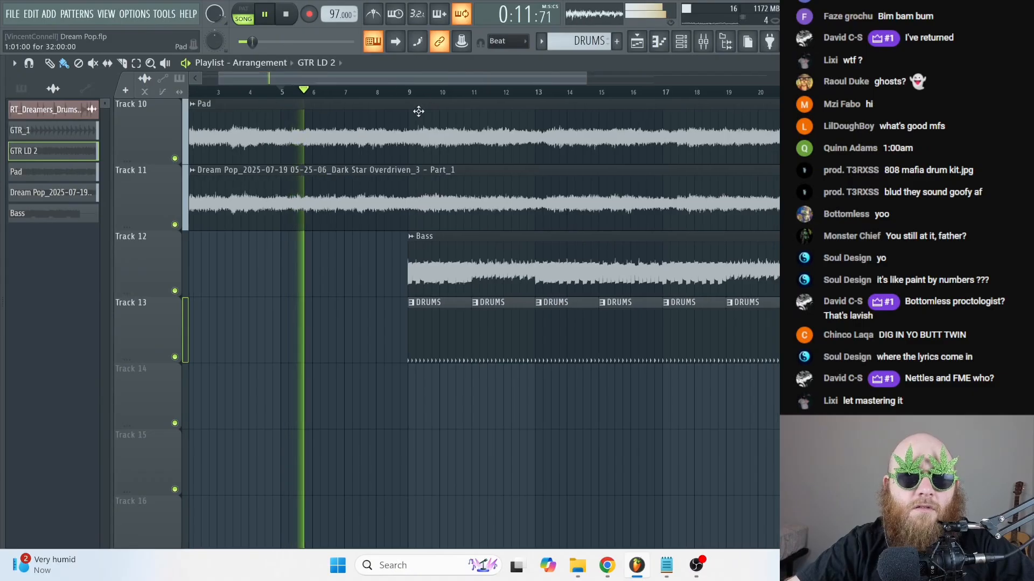
click(368, 91)
drag(393, 80, 400, 81)
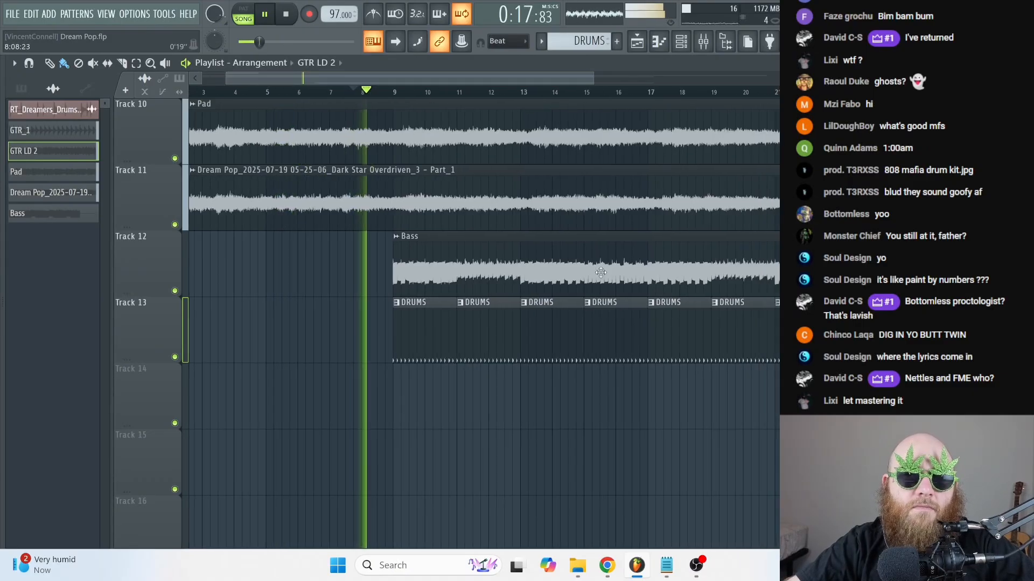
scroll(605, 274, down, 3)
scroll(560, 275, down, 1)
scroll(561, 274, down, 1)
scroll(582, 365, up, 3)
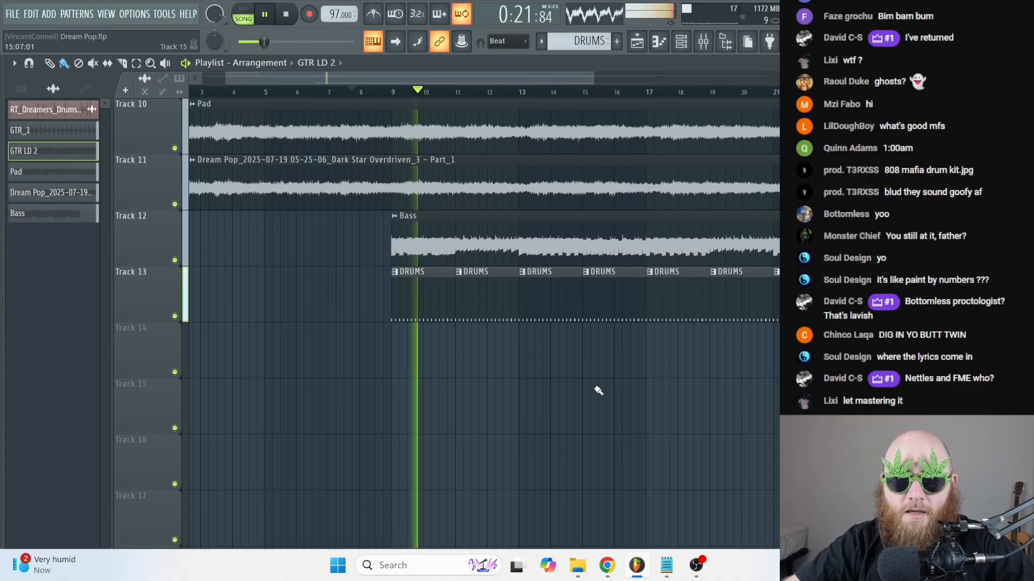
mouse_move(607, 423)
mouse_down()
mouse_move(662, 415)
mouse_move(629, 412)
mouse_move(667, 422)
mouse_up()
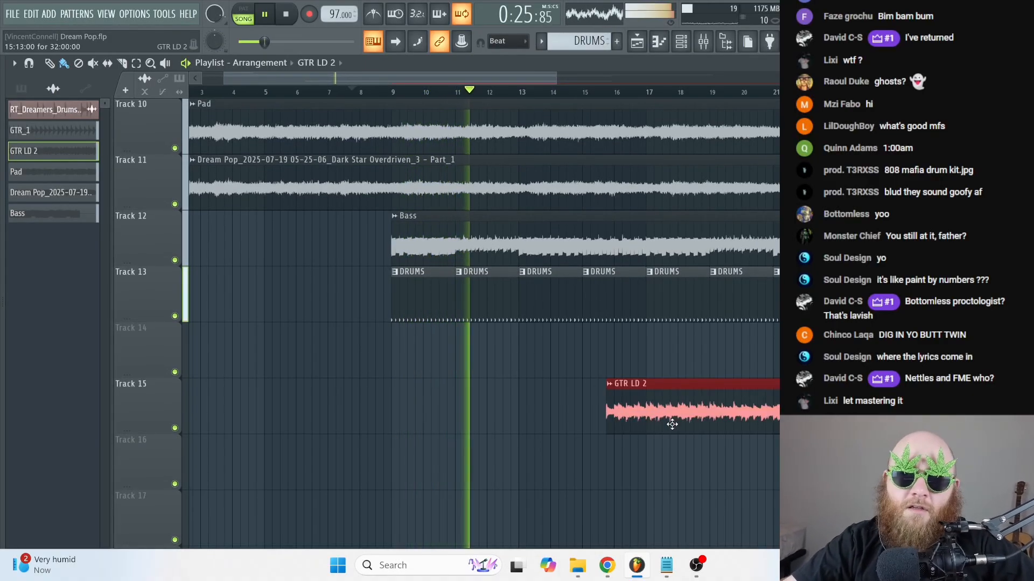
right_click(633, 412)
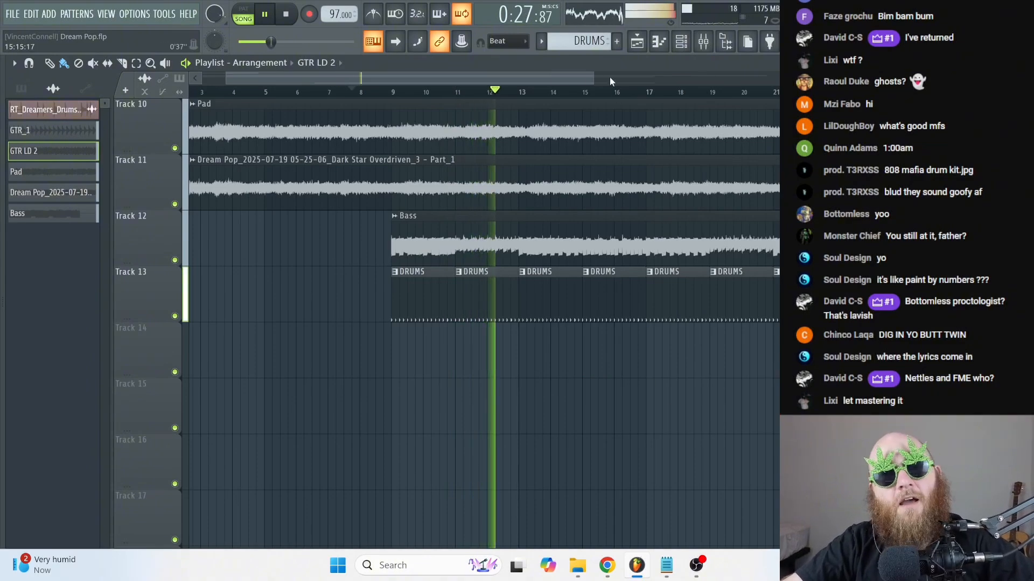
key(space)
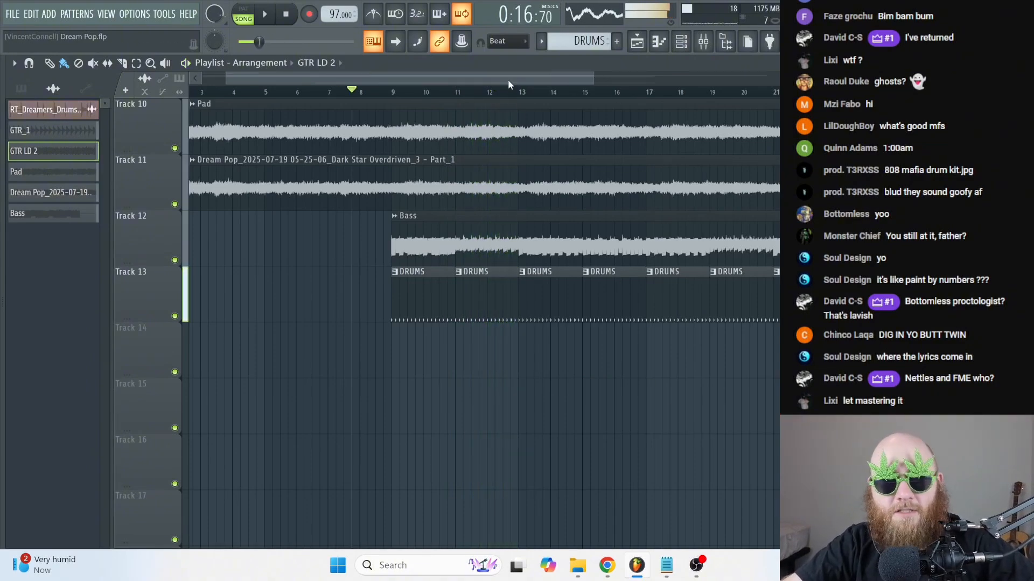
- Mark the timeline from 7:01:00 to 33:09:00 as the playback region and clear the clip selection
drag(329, 94, 1007, 94)
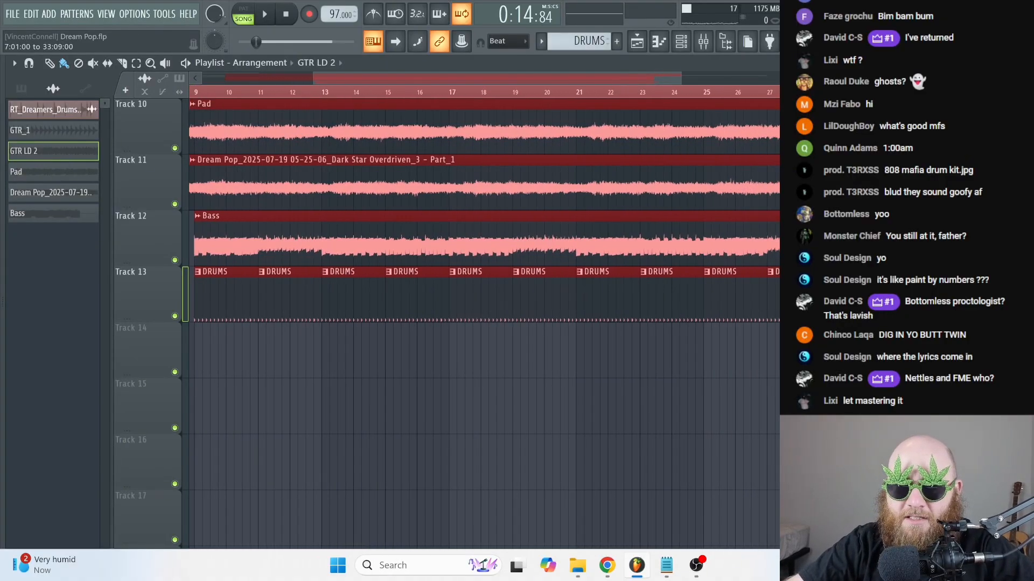
drag(595, 91, 231, 89)
click(363, 423)
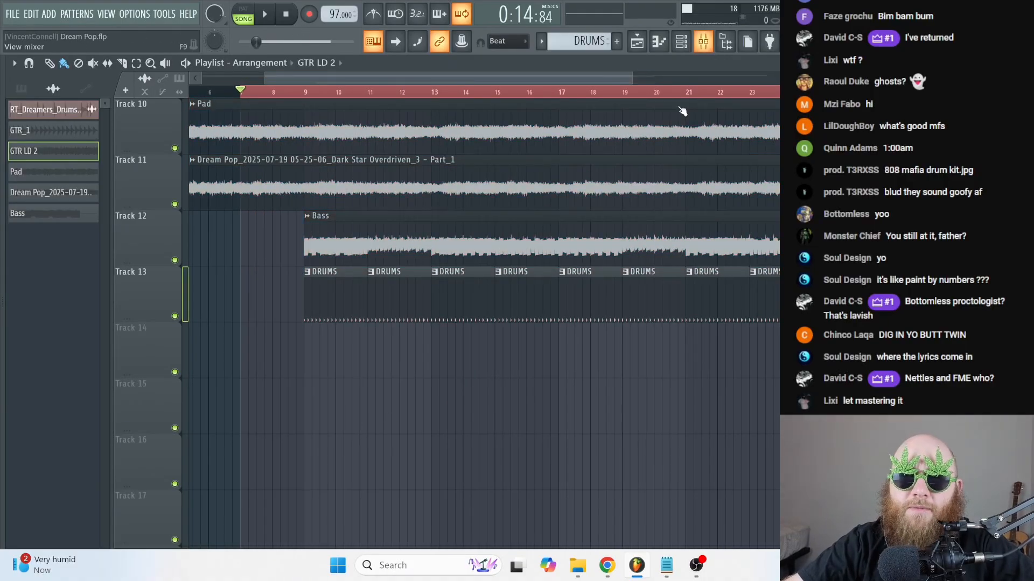
- Assign an ASIO microphone input to mixer track Insert 19 so it is armed for recording
click(703, 42)
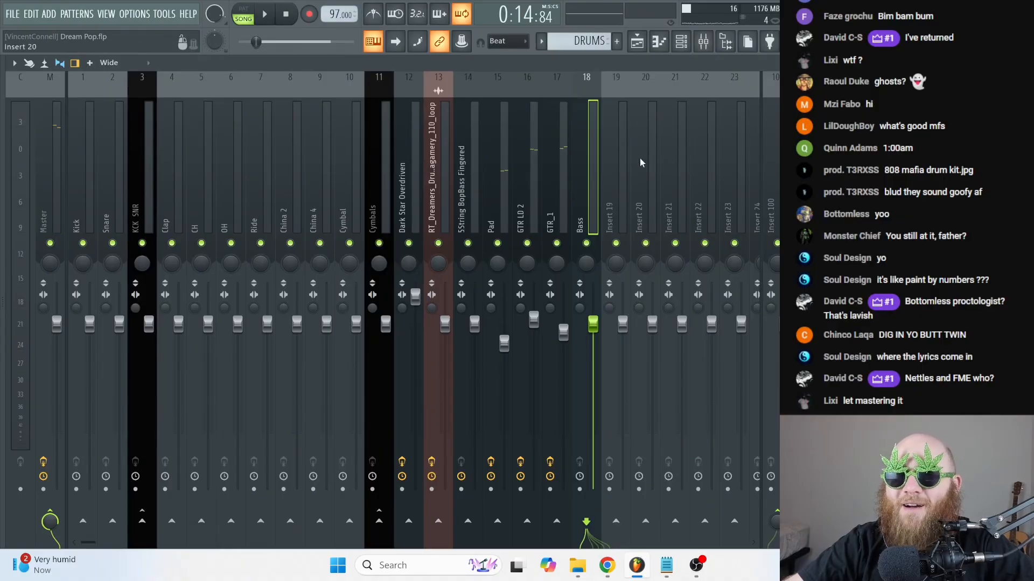
click(614, 144)
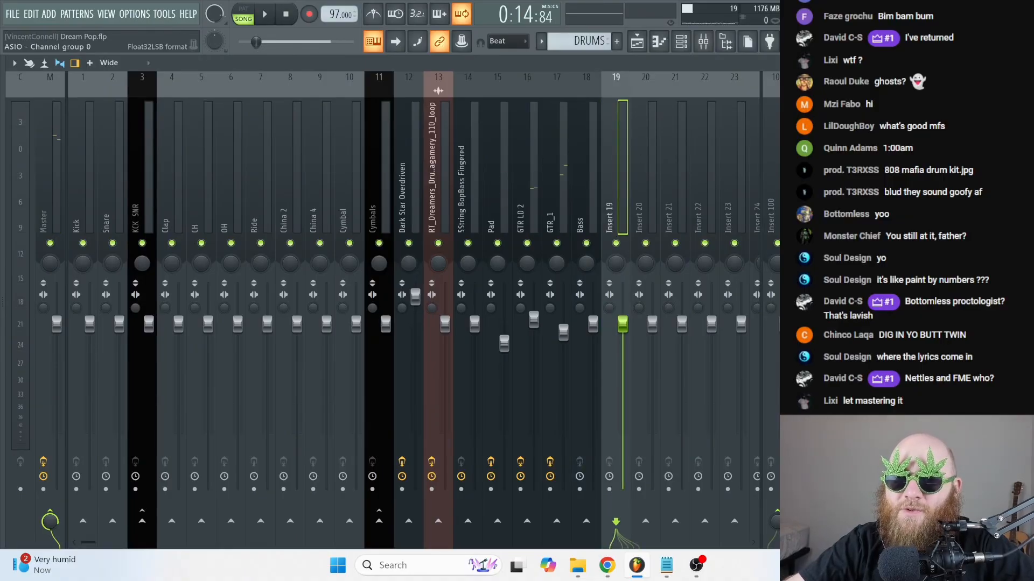
click(624, 332)
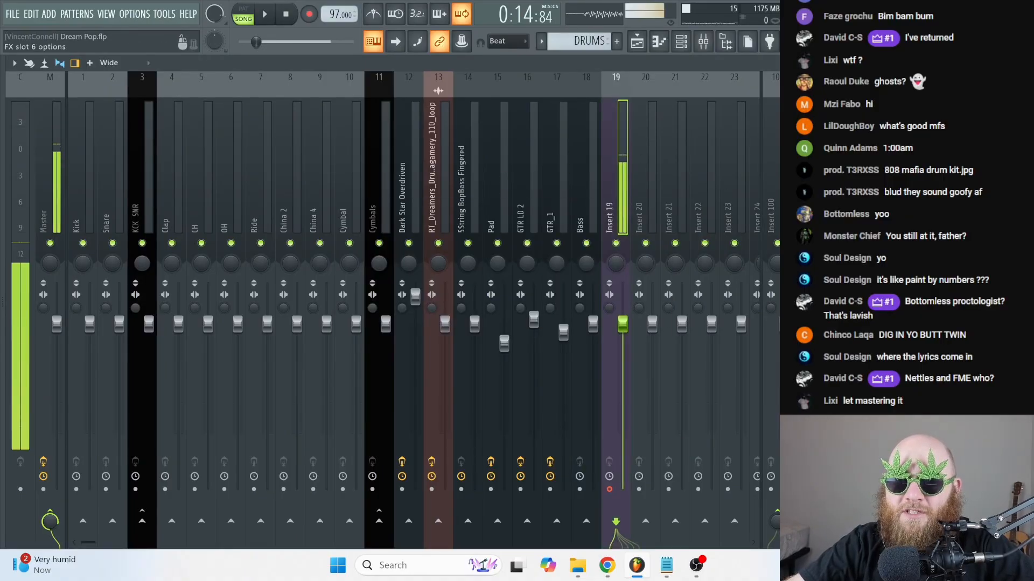
- Load Fruity Balance on Insert 19 and lower its volume to -INF dB to silence the live input
click(612, 105)
mouse_move(620, 148)
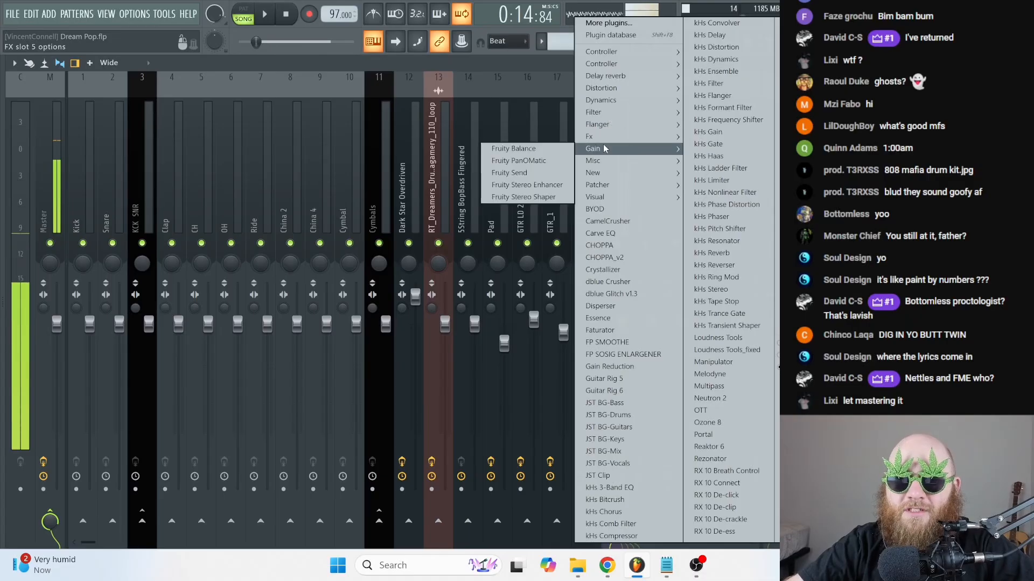
click(517, 148)
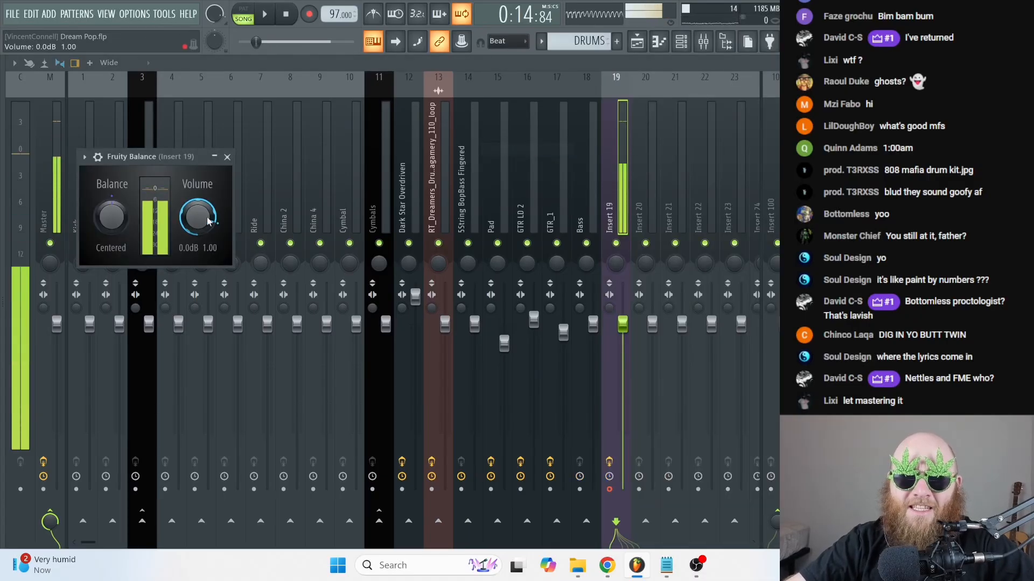
drag(197, 217, 197, 253)
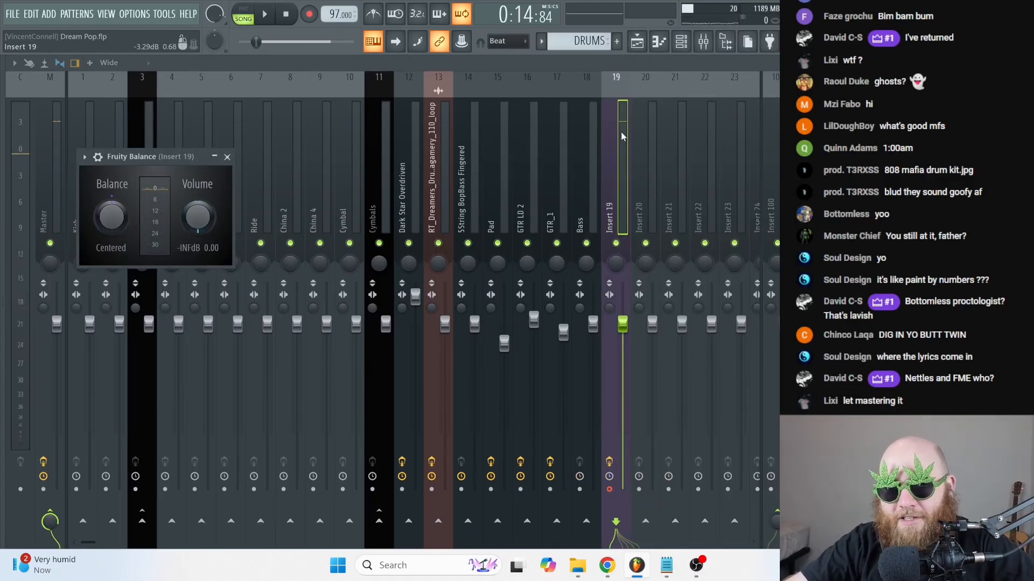
key(Escape)
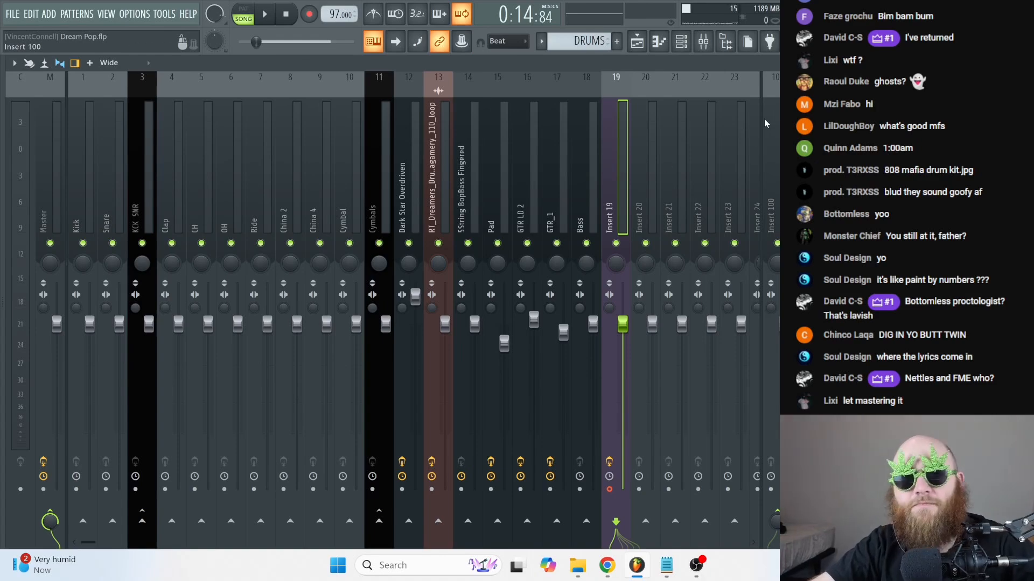
- Return from the mixer to the playlist, enable audio recording and save the project
key(F9)
key(Escape)
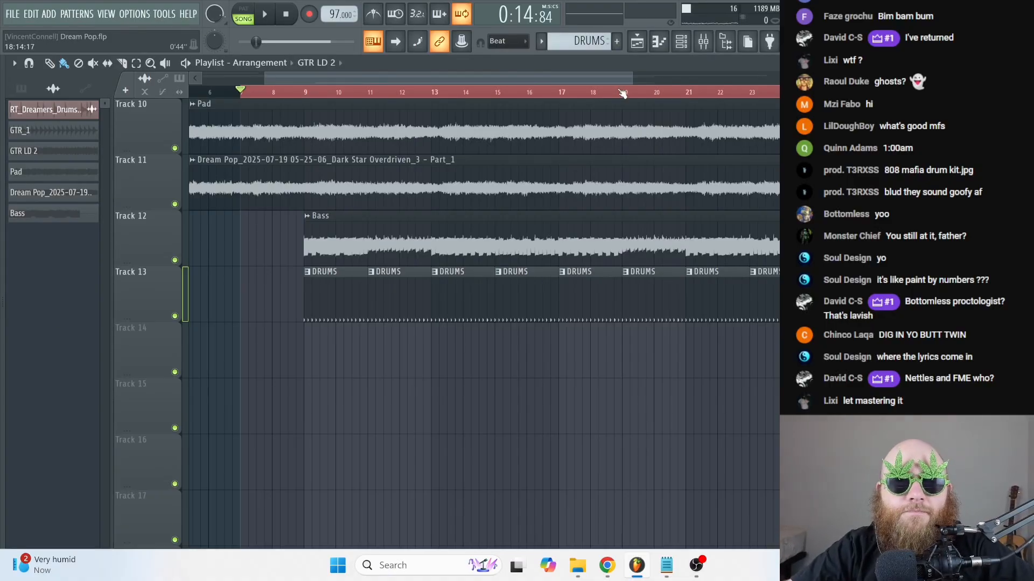
click(704, 43)
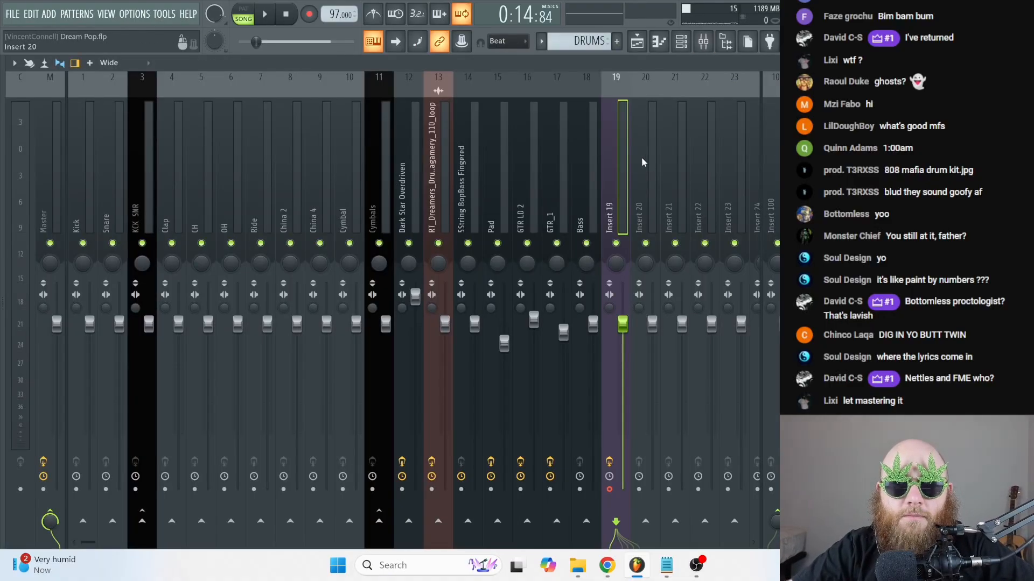
key(Escape)
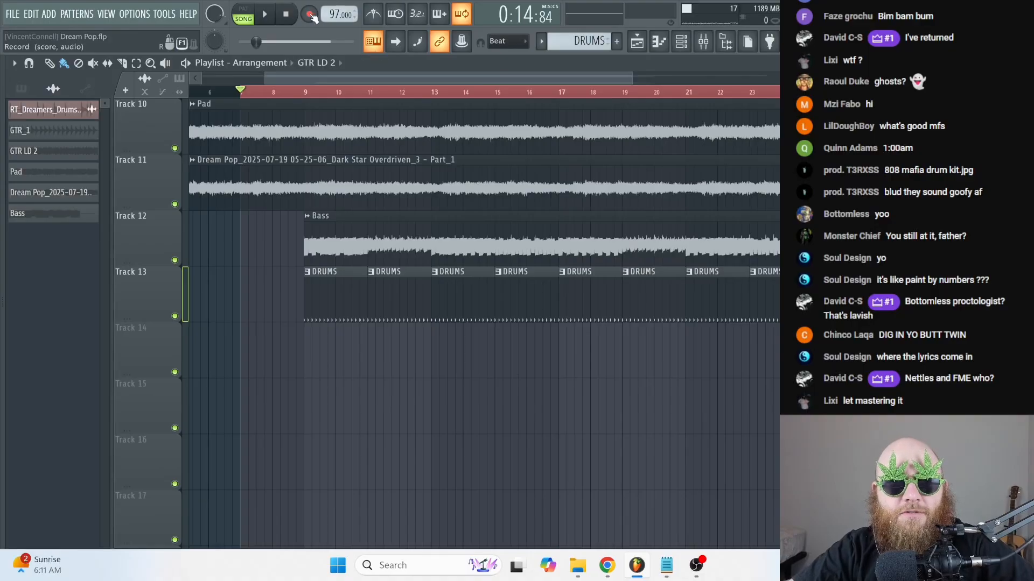
drag(324, 79, 331, 78)
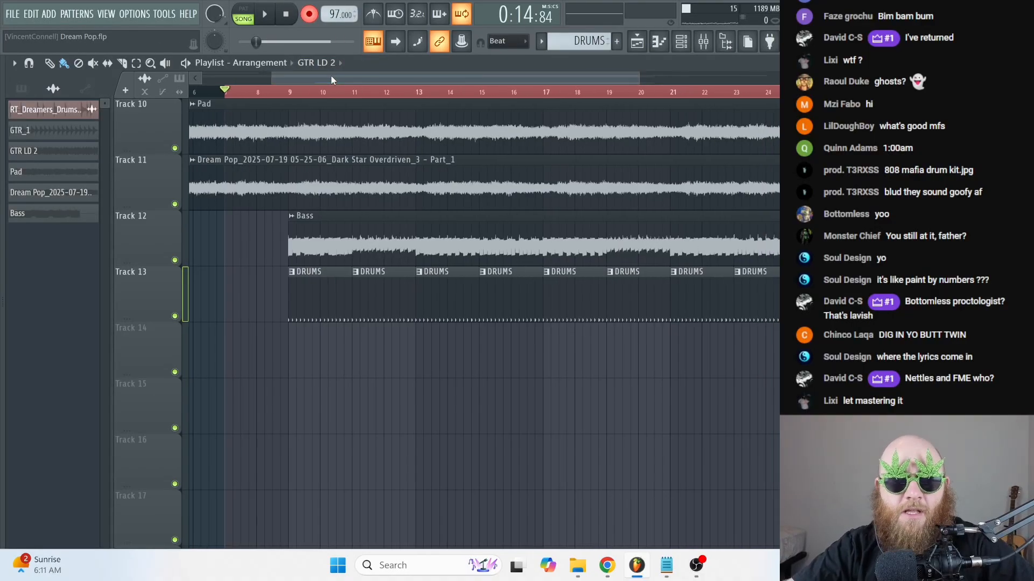
key(ctrl+s)
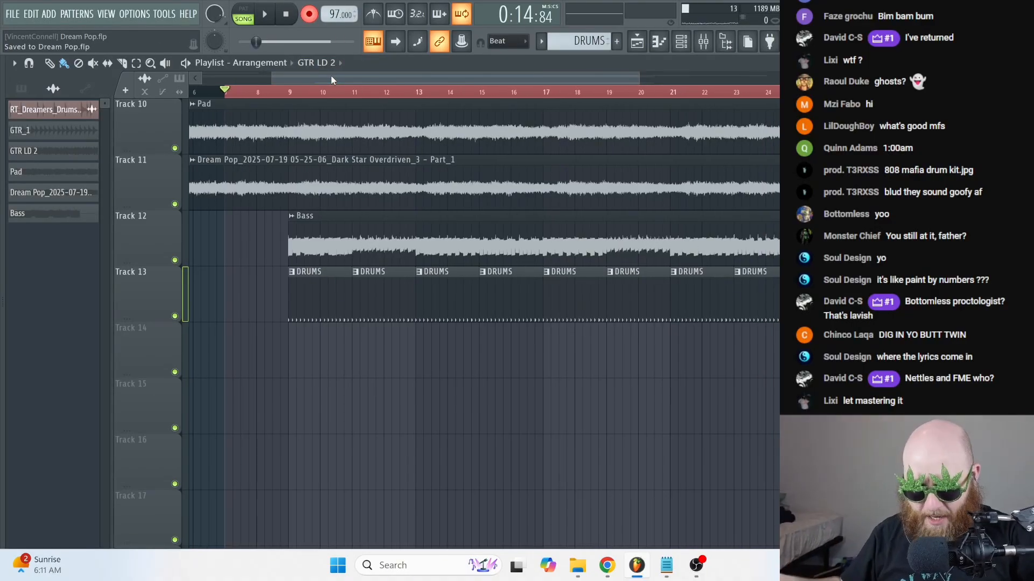
- Try recording a vocal take from bar 7 onto Track 14, then discard it
key(space)
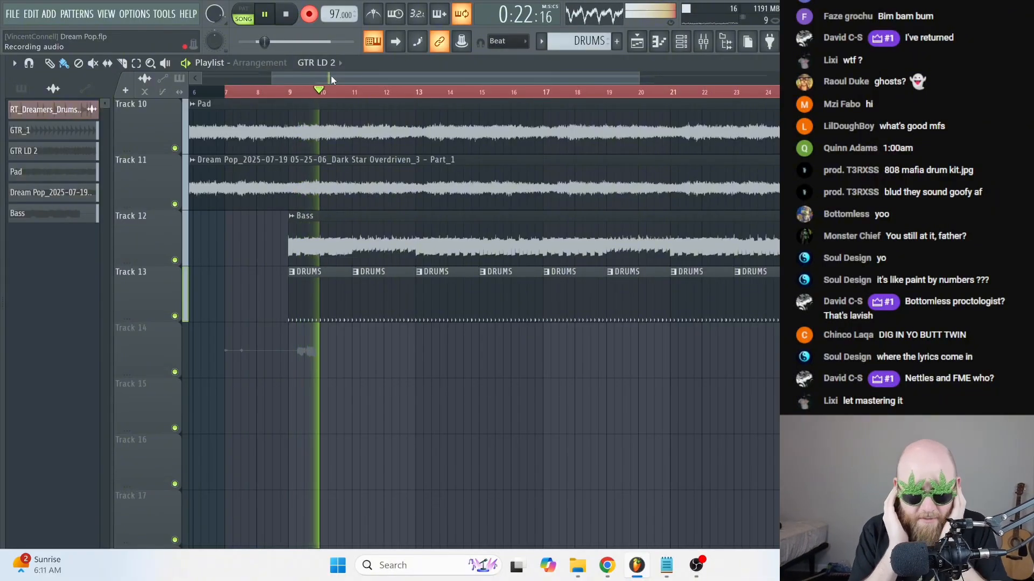
key(space)
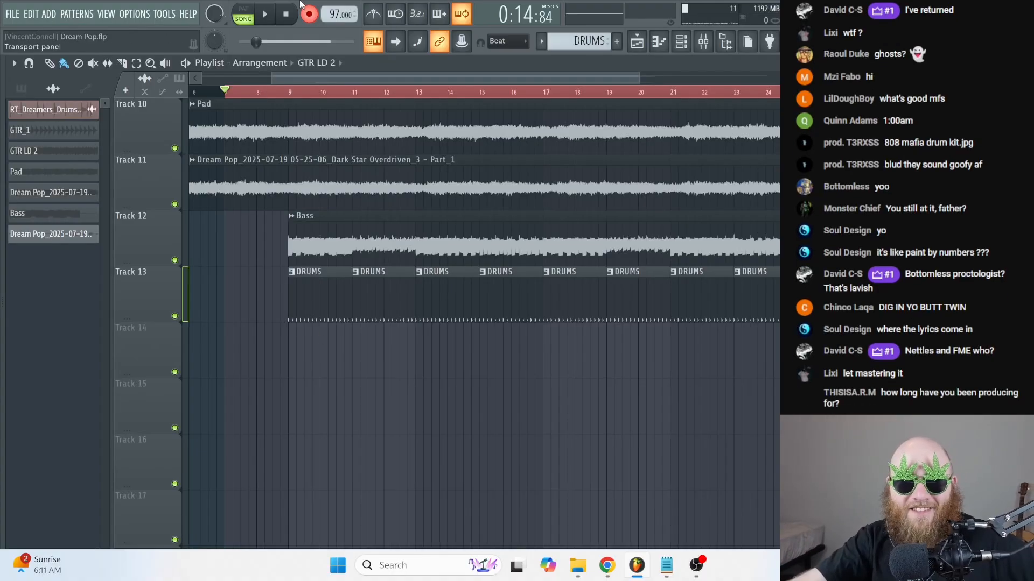
- Rehearse the vocal entry by playing the arrangement from just before bar 9 with recording off
click(290, 93)
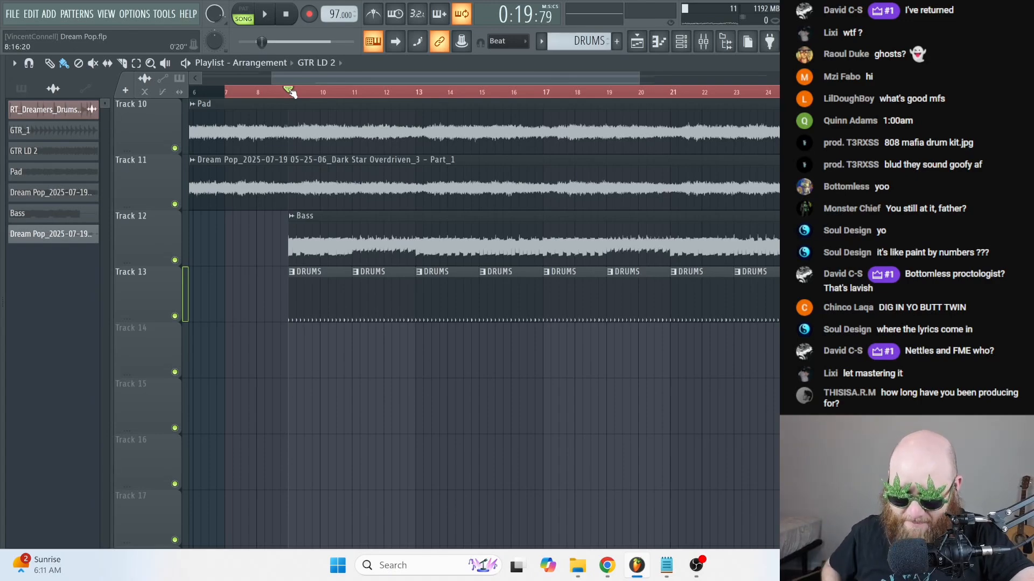
key(space)
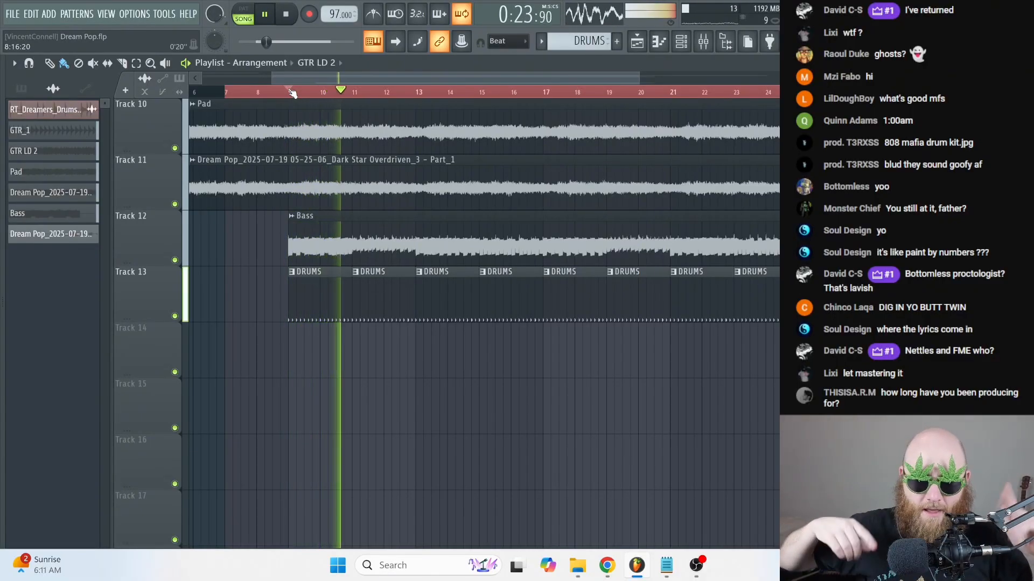
key(space)
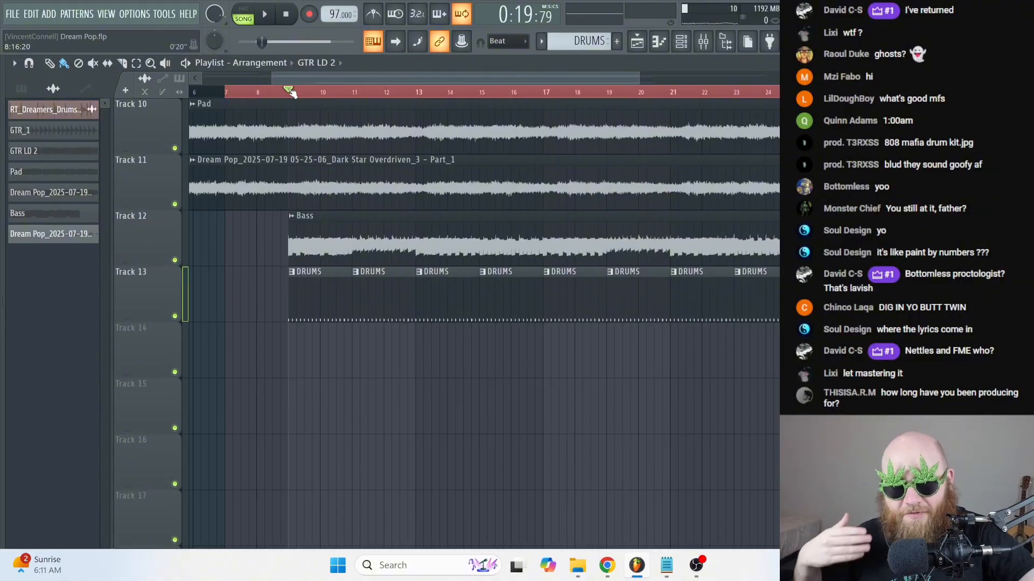
key(space)
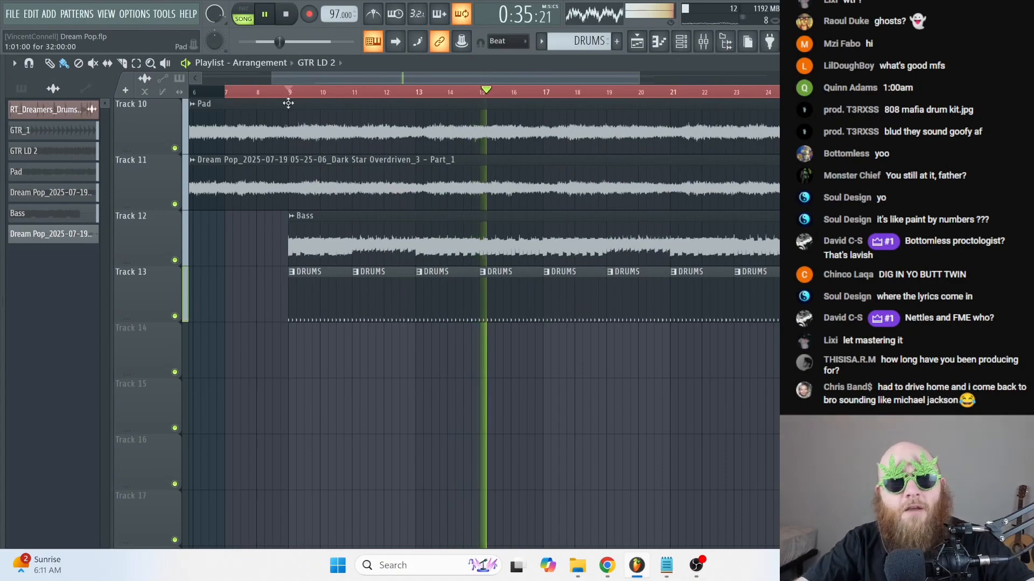
drag(290, 79, 288, 81)
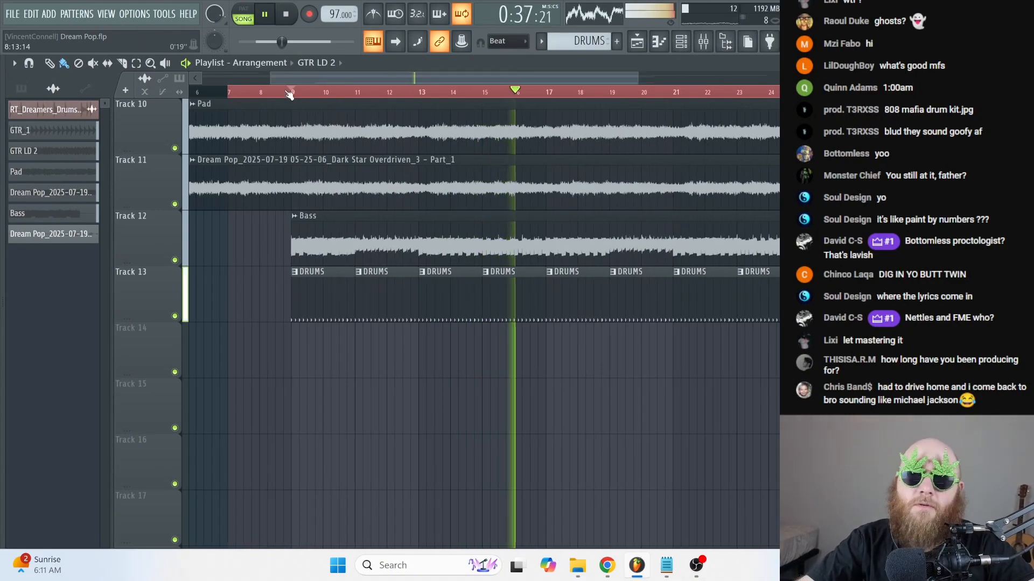
key(space)
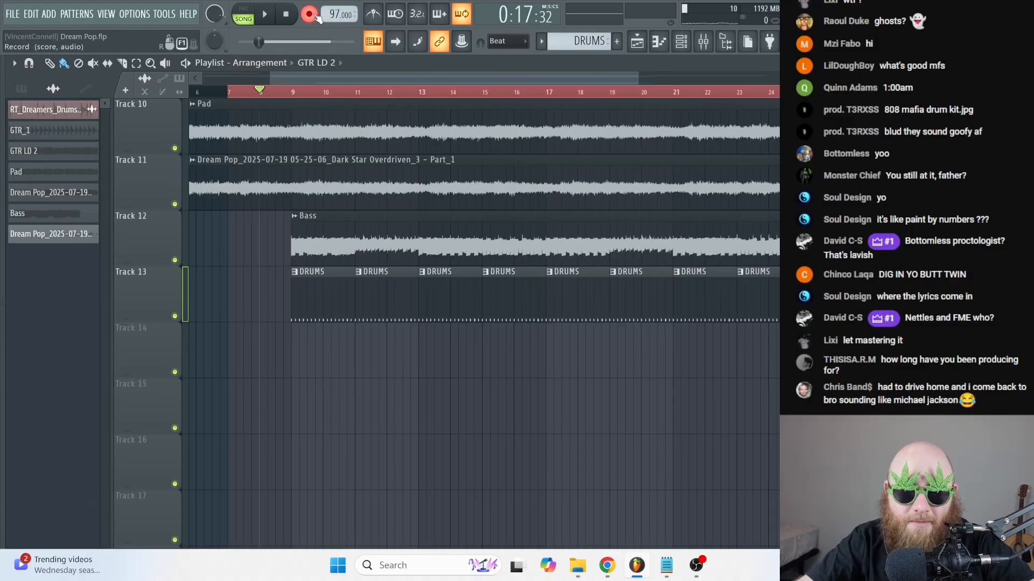
- Record a vocal take from bar 8 to about bar 24 on Track 14 and unmute the resulting clip
key(space)
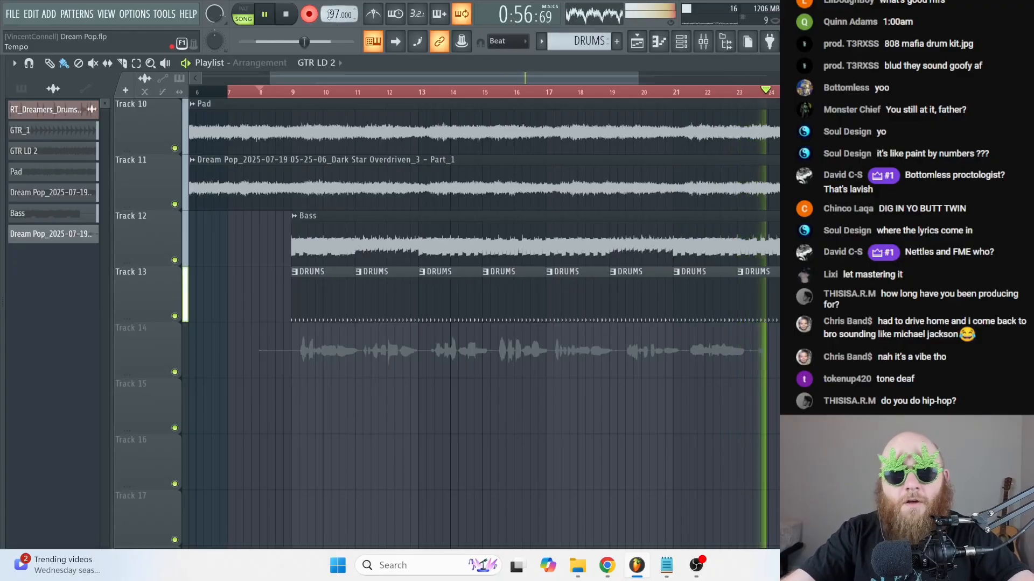
click(285, 15)
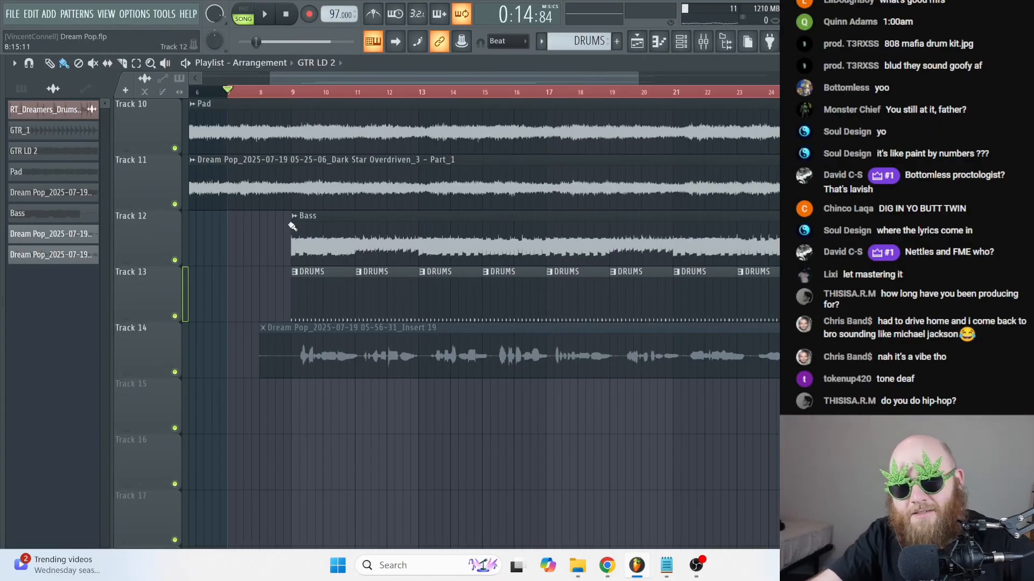
click(353, 364)
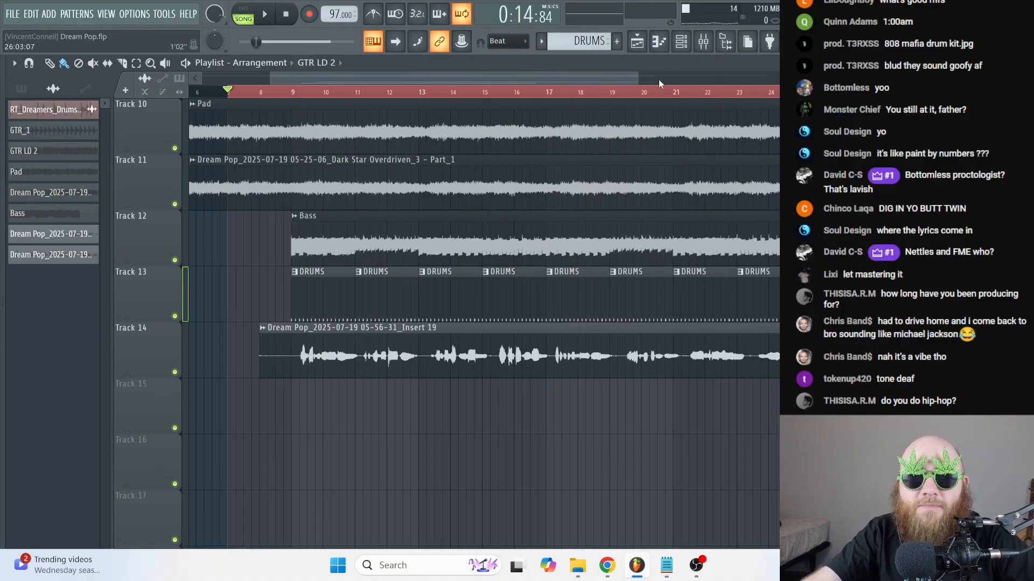
- Nudge the vocal clip on Track 14 slightly earlier to start at 7:13:22 and normalize its sample
drag(635, 76, 451, 80)
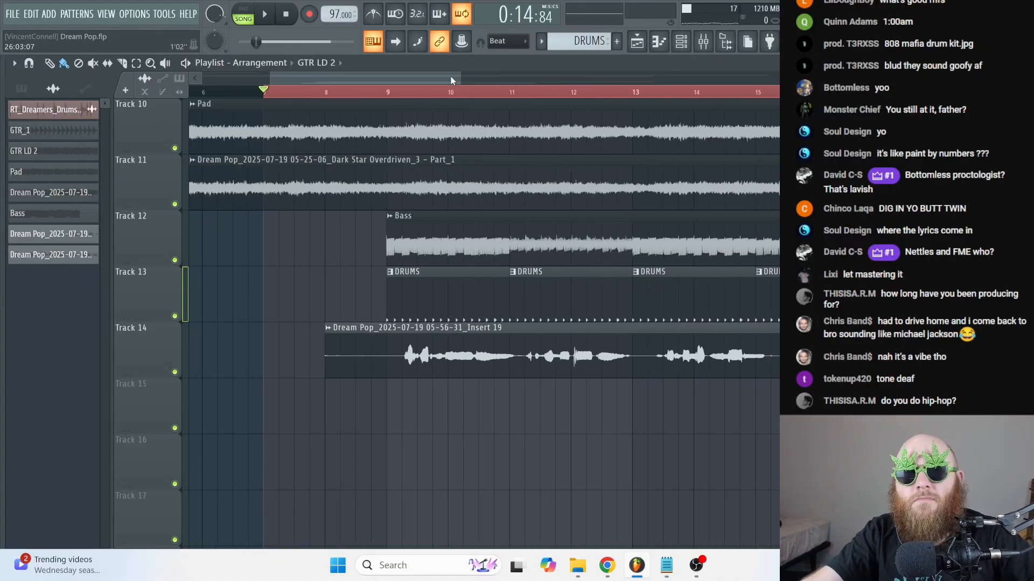
drag(463, 365, 450, 365)
double_click(392, 361)
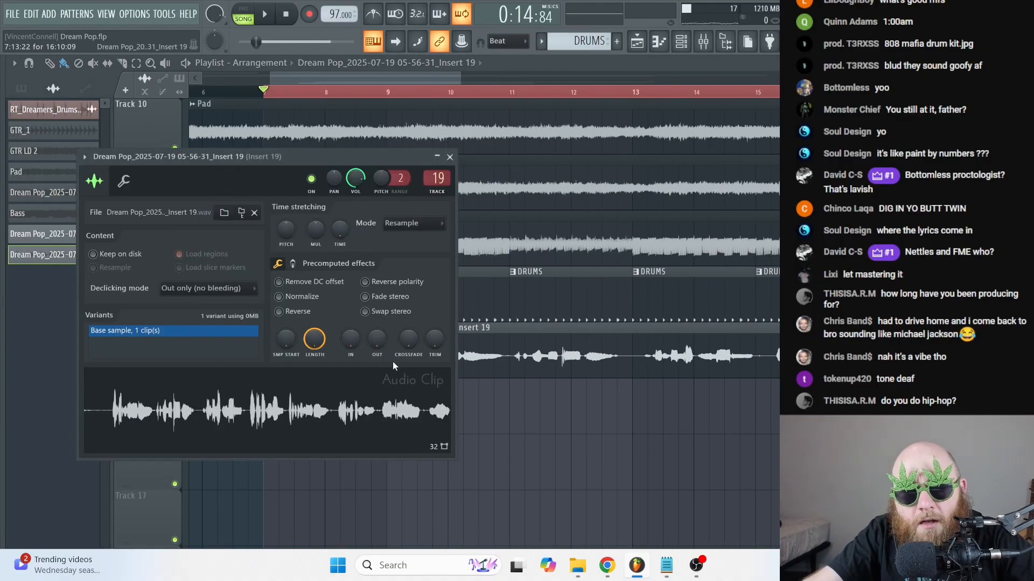
click(312, 303)
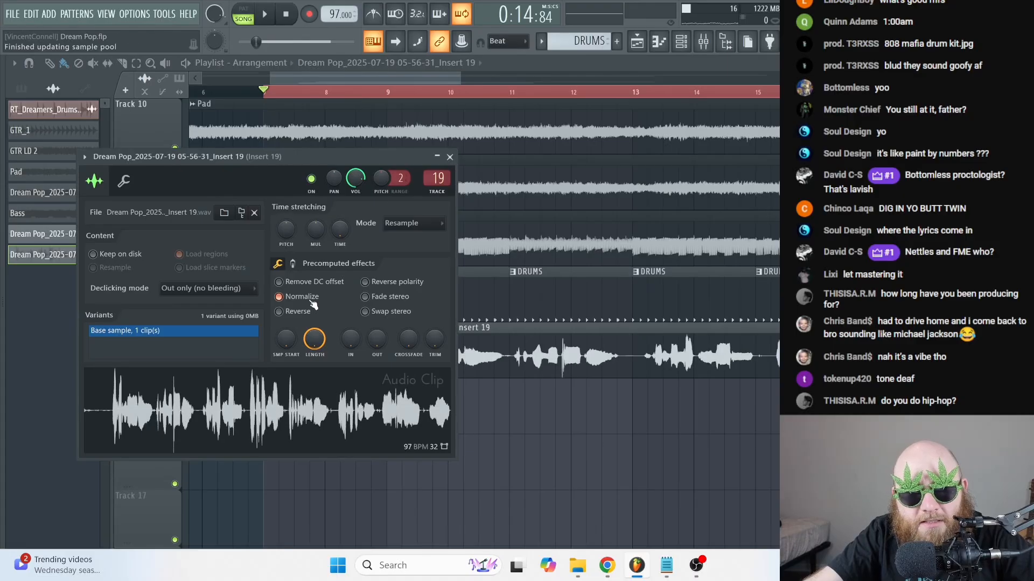
- Route the vocal clip to its own mixer track 20 and load Fruity Limiter on that track
click(440, 196)
click(615, 198)
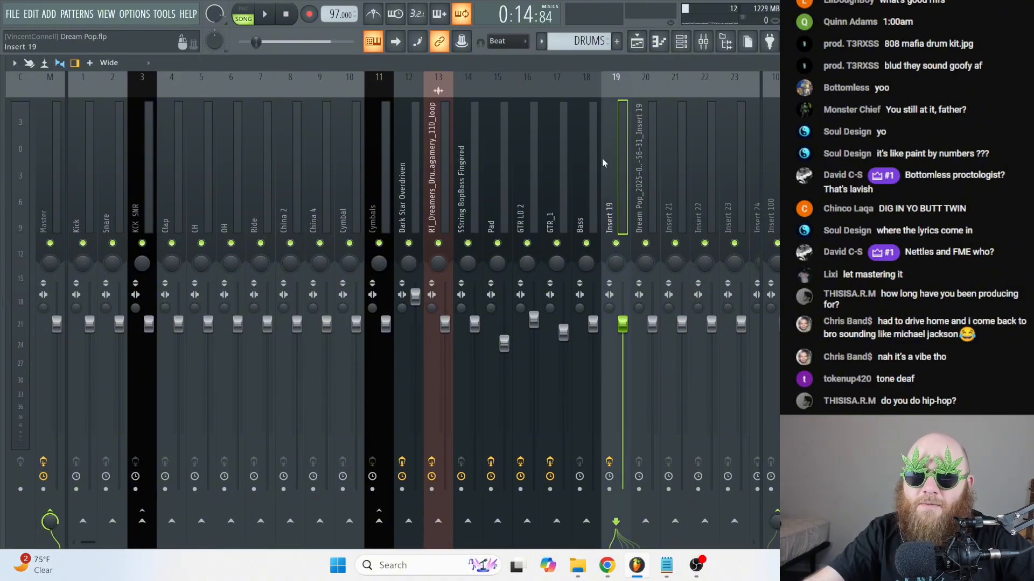
click(644, 160)
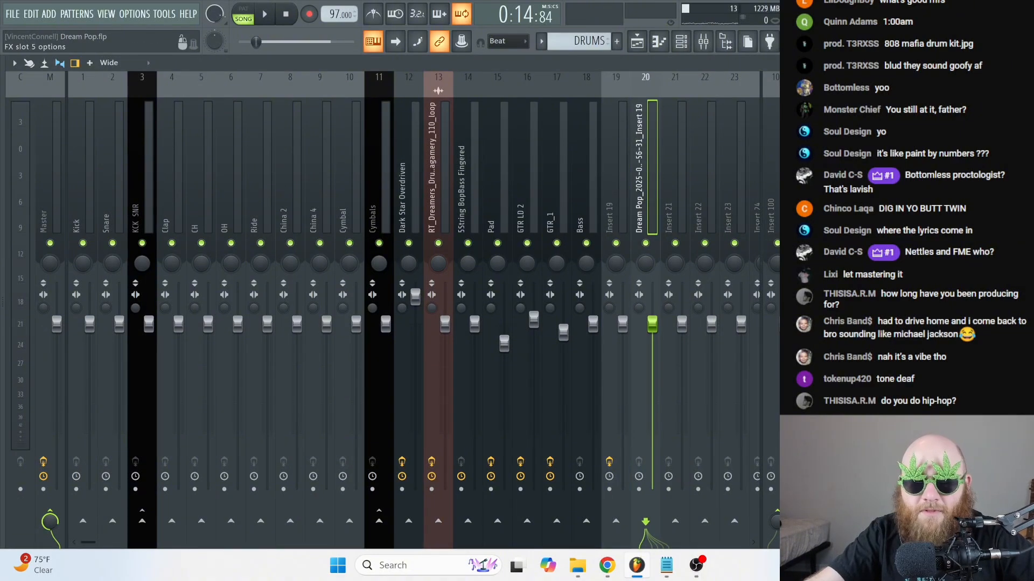
click(888, 114)
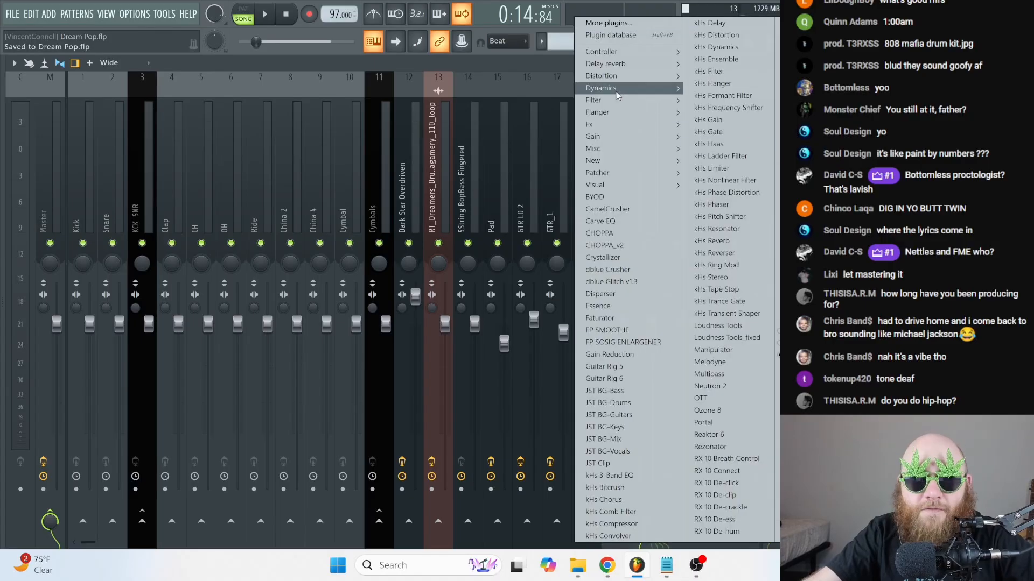
mouse_move(618, 96)
click(517, 101)
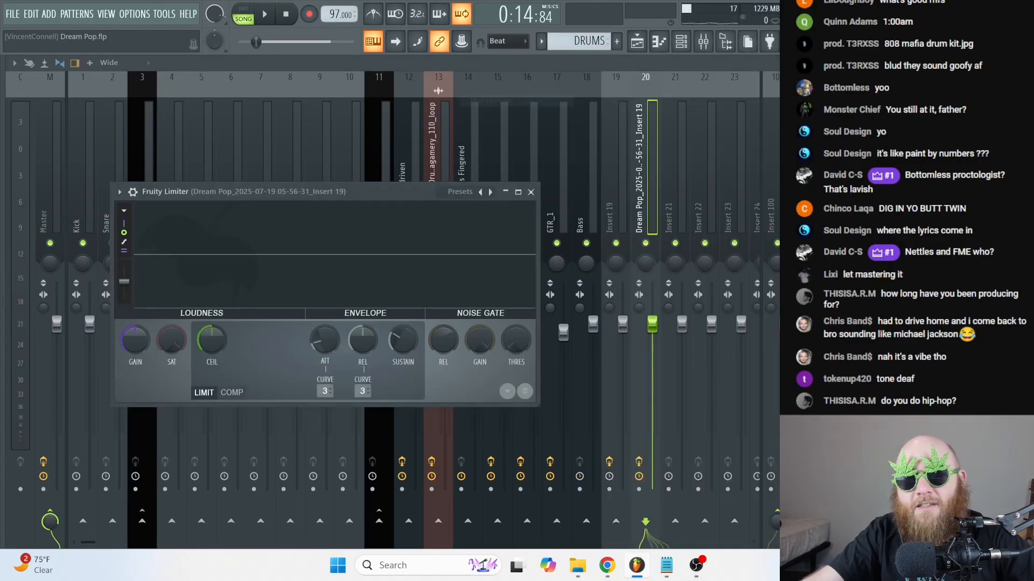
- Add Fruity Parametric EQ 2 in the vocal track's second effect slot and make band 1 a steep high-pass at about 128 Hz
click(888, 102)
mouse_move(593, 112)
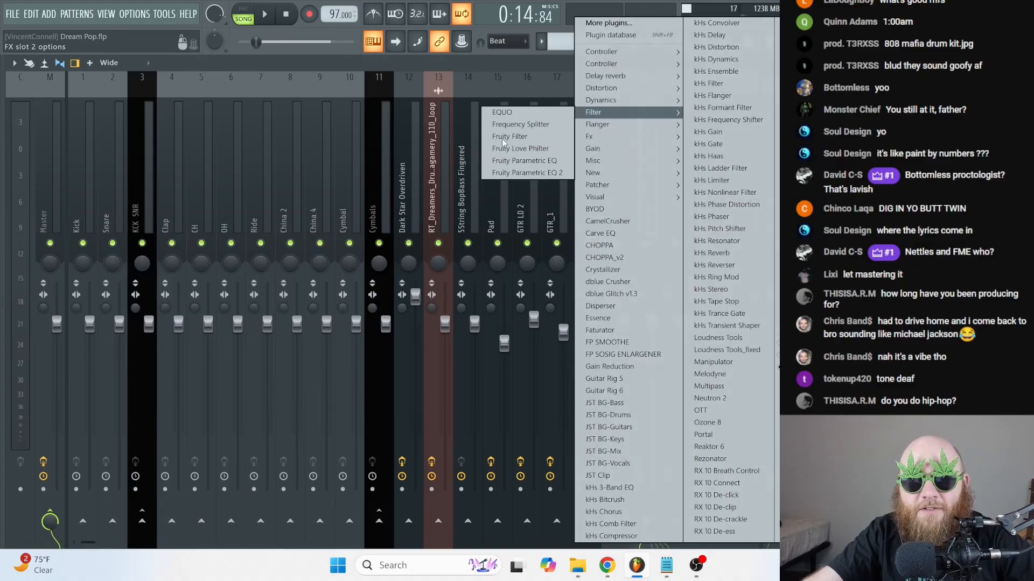
click(521, 173)
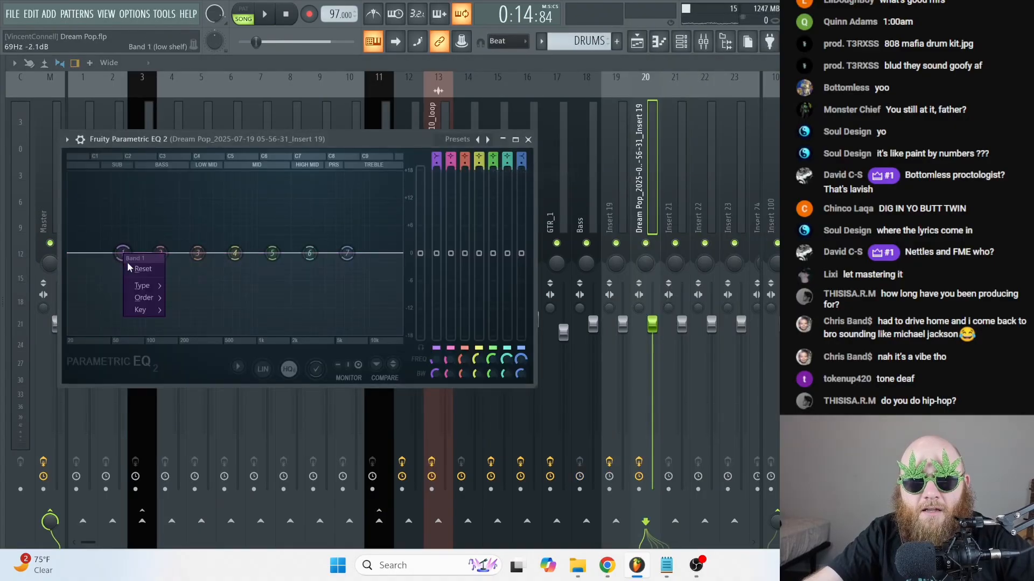
mouse_move(134, 287)
click(186, 309)
right_click(123, 253)
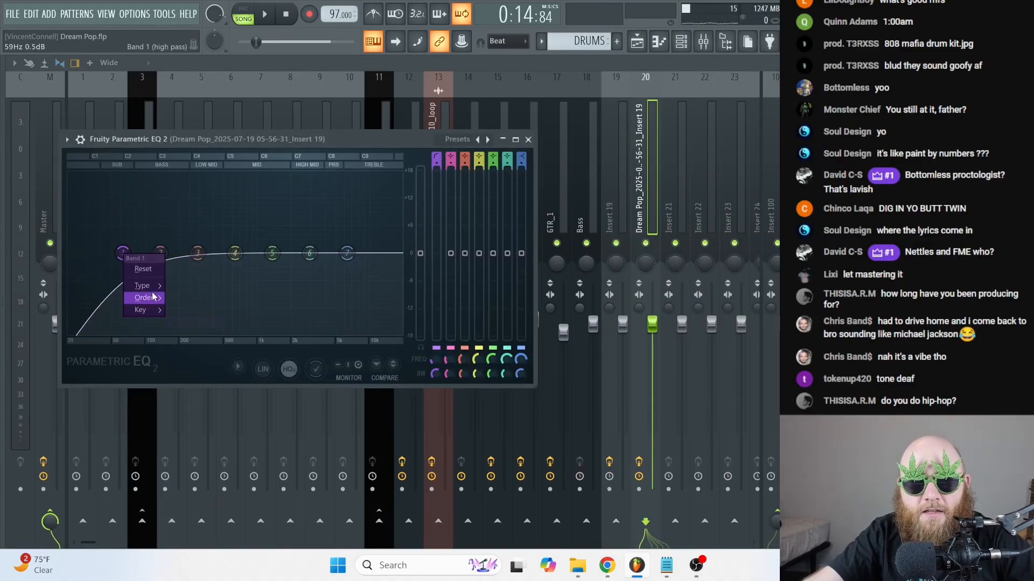
click(179, 300)
key(space)
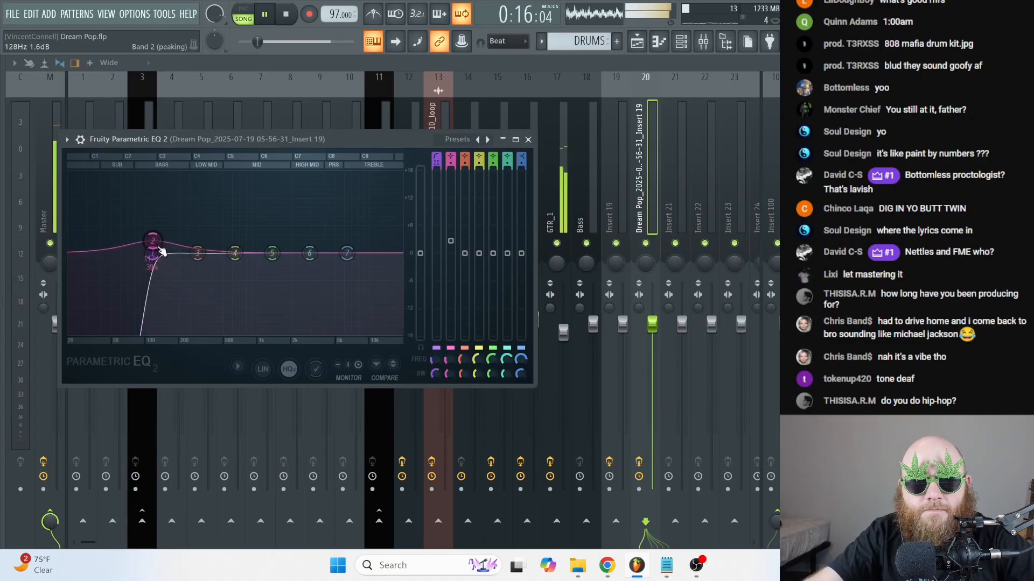
key(space)
- Add Fruity Compressor in the third slot with threshold -37.4 dB, ratio 2.8:1 and gain 20.8 dB while playing the song
click(889, 132)
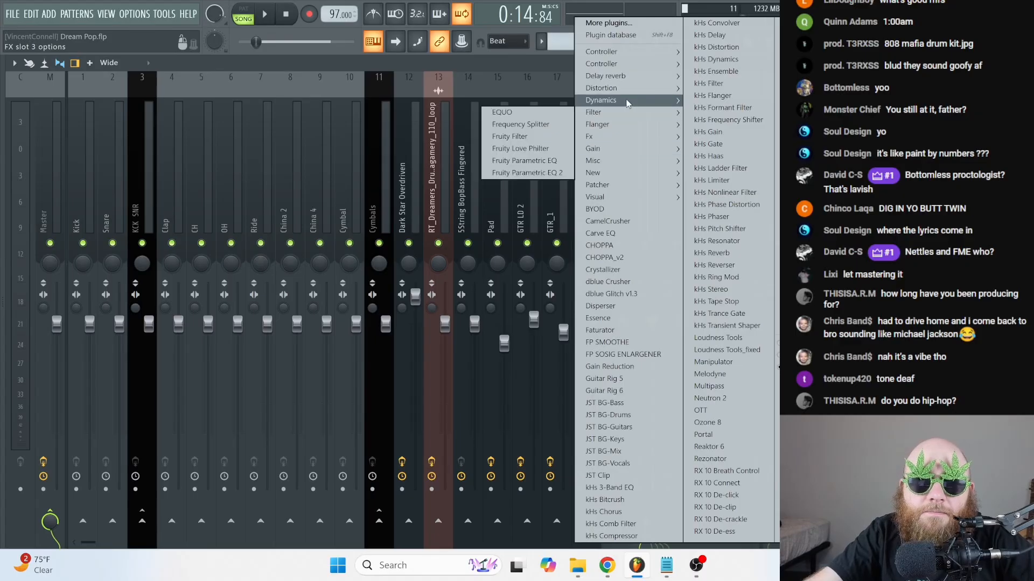
mouse_move(641, 102)
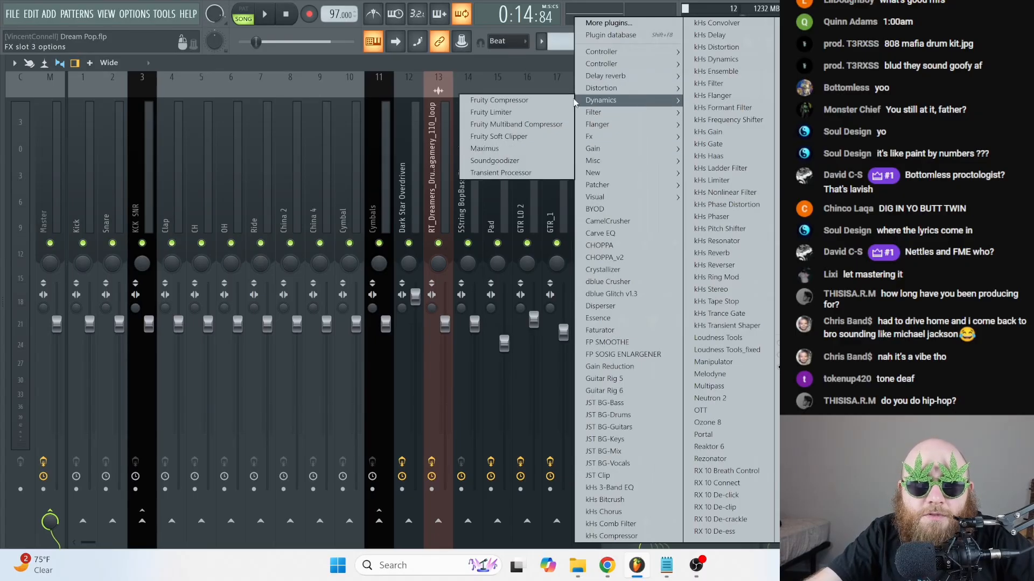
click(534, 101)
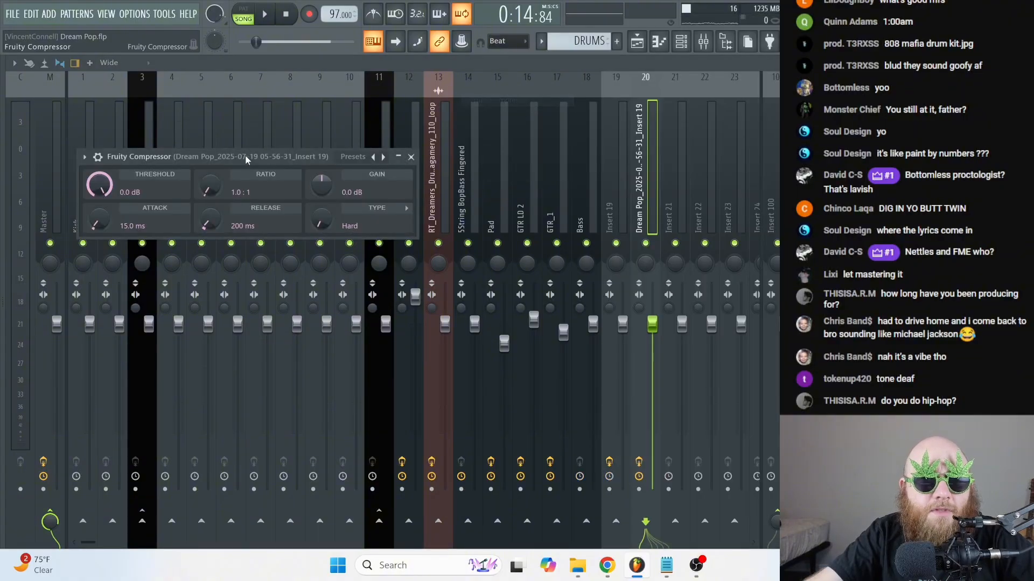
drag(246, 156, 424, 141)
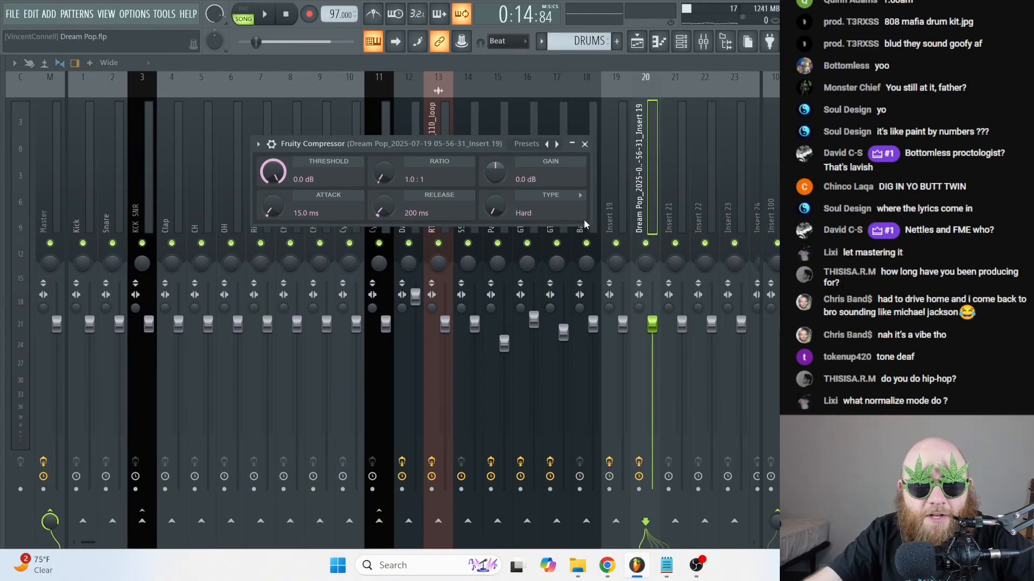
drag(463, 141, 518, 167)
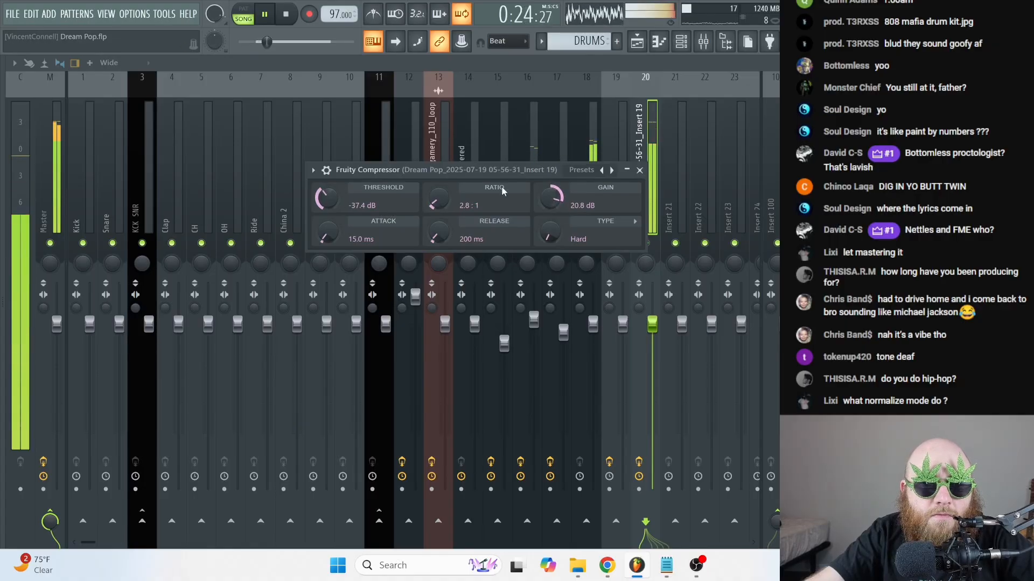
click(640, 170)
- Back in the playlist, move the vocal clip earlier to 7:12:01 and trim the silence before its first phrase
click(1026, 63)
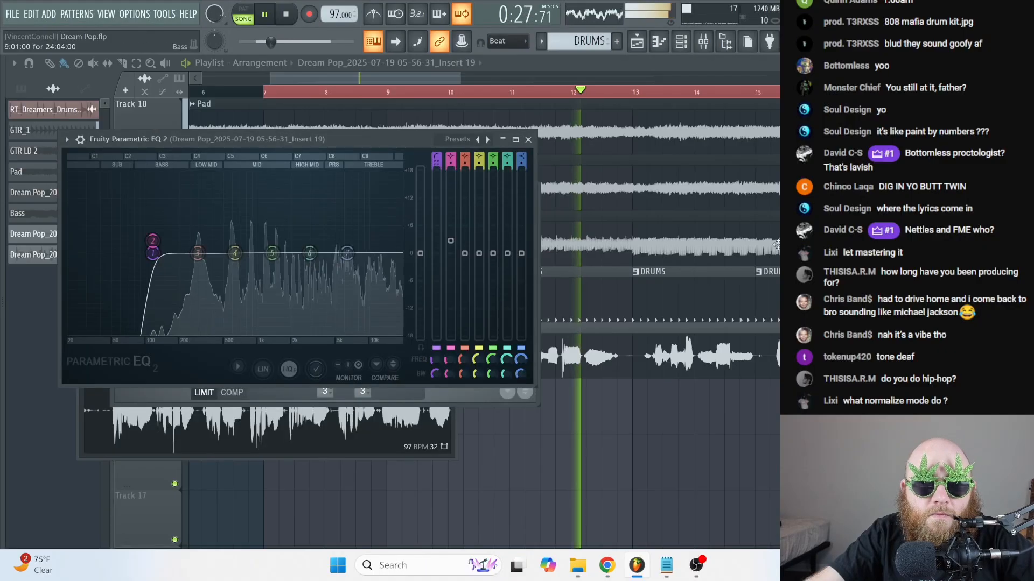
right_click(681, 429)
drag(420, 343, 413, 343)
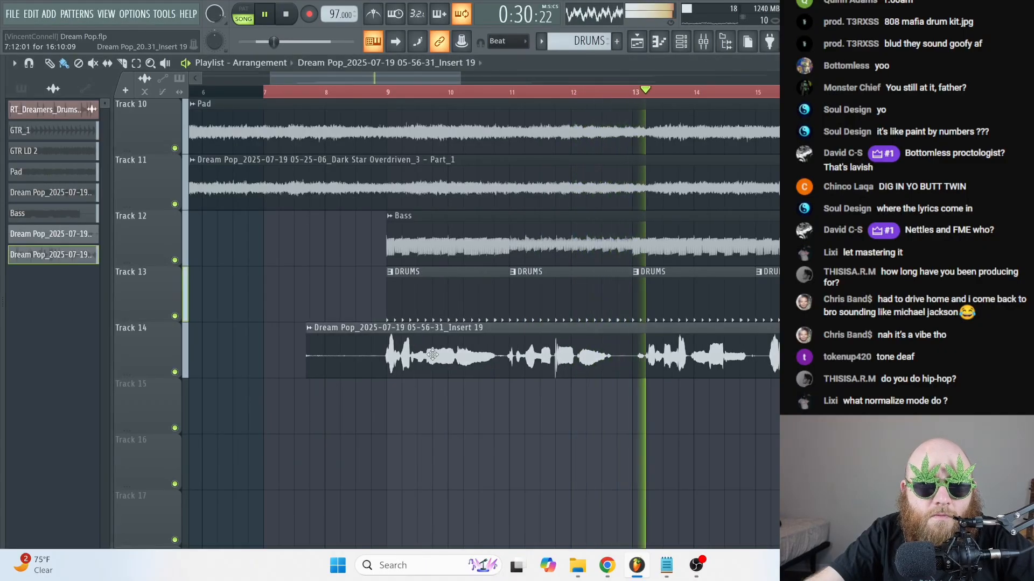
click(370, 92)
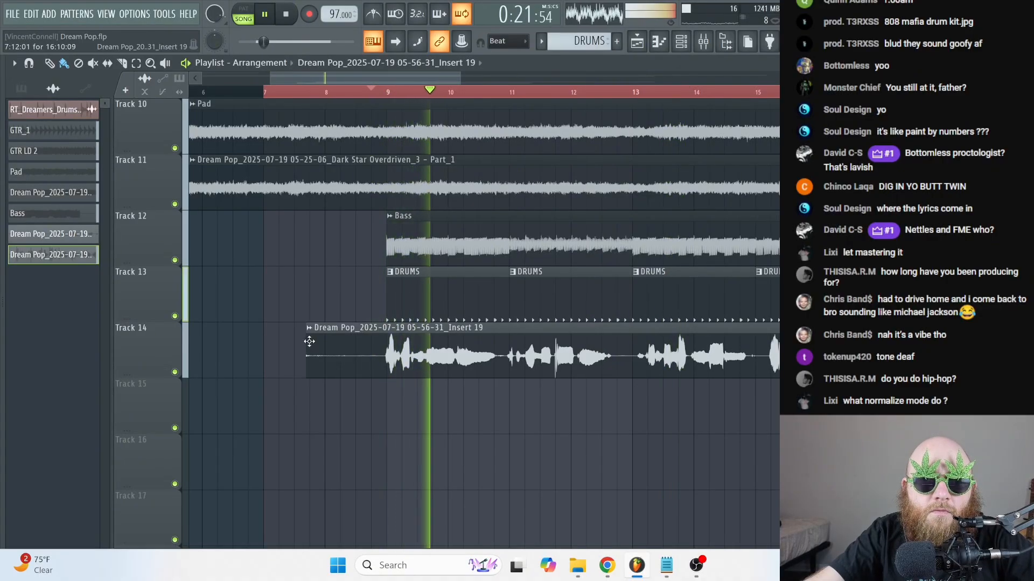
drag(305, 342, 365, 349)
key(space)
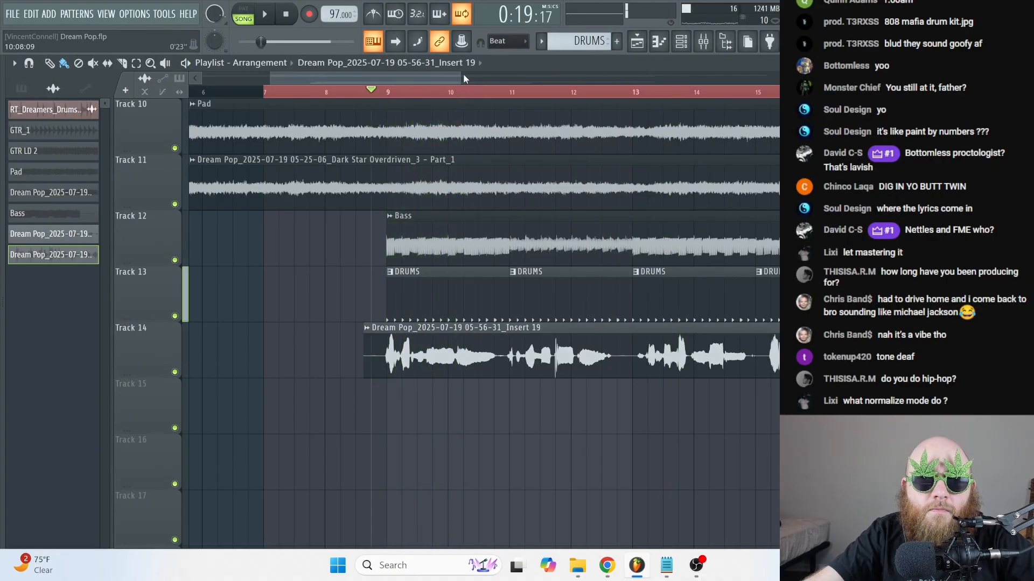
- Fine-tune the vocal clip's timing against the drums by ear from just before bar 9, settling its start at 8:14:23
drag(458, 72, 351, 82)
drag(467, 362, 497, 382)
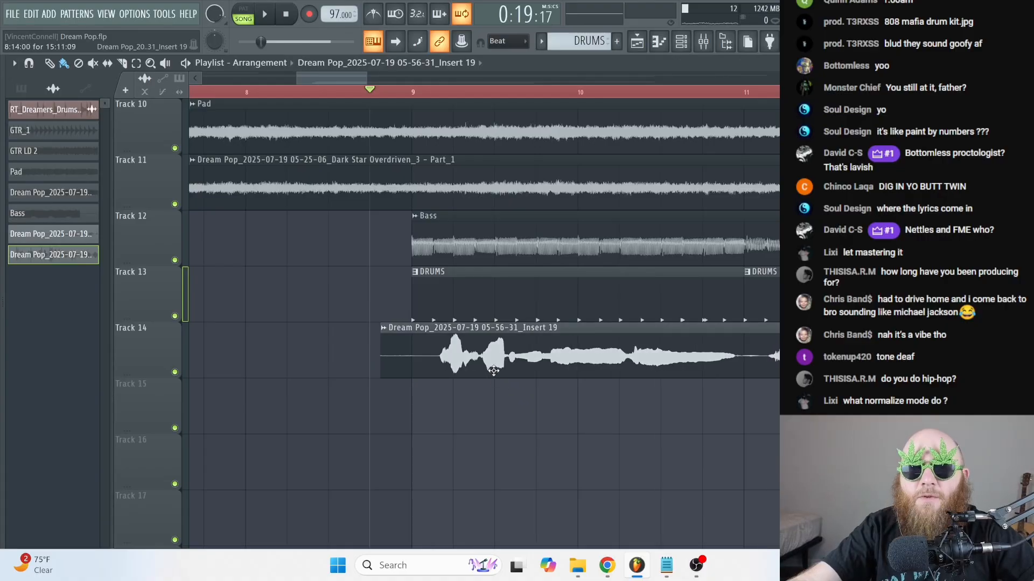
key(space)
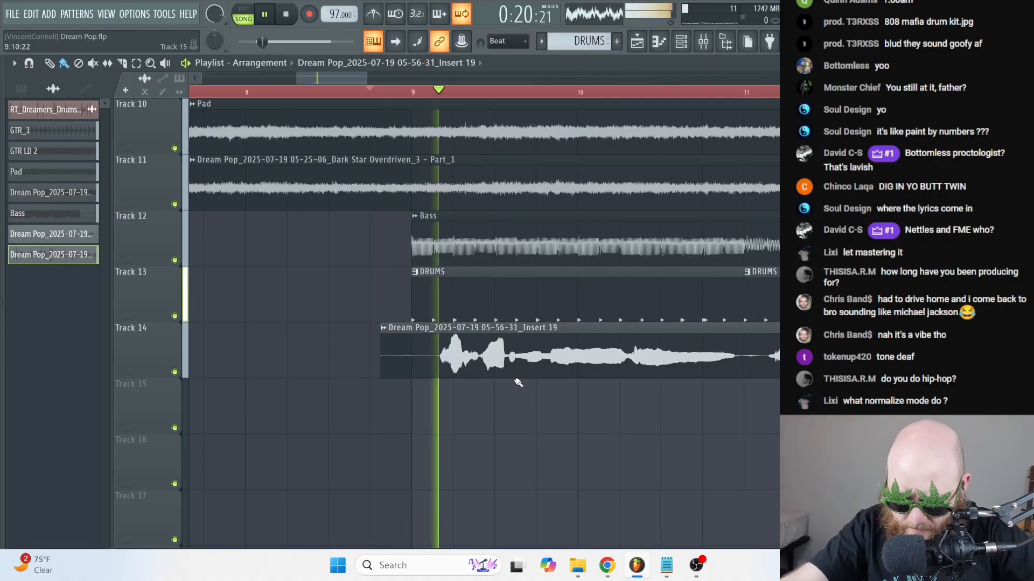
drag(509, 366, 519, 357)
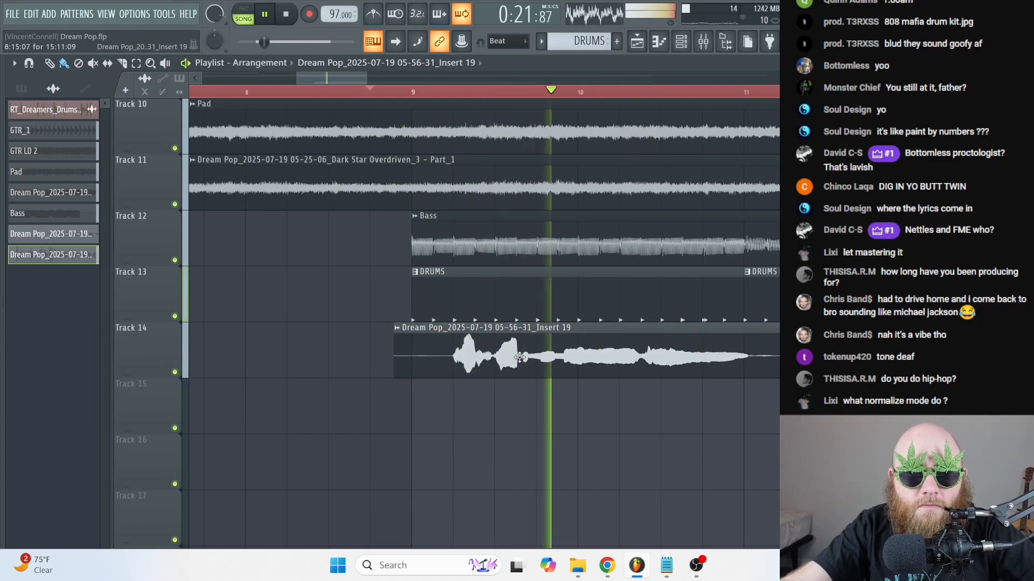
double_click(519, 357)
key(Escape)
drag(530, 345, 525, 347)
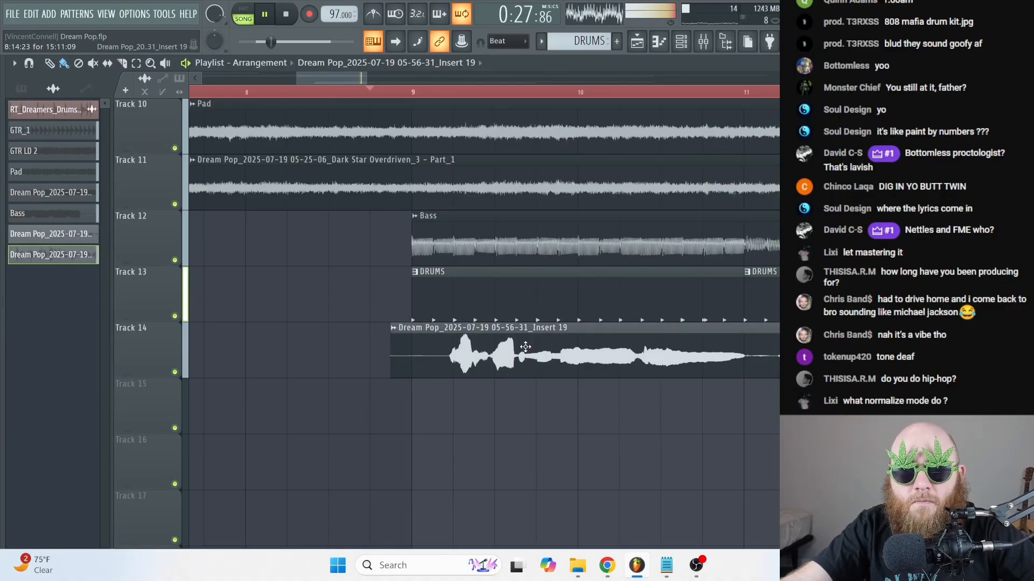
key(space)
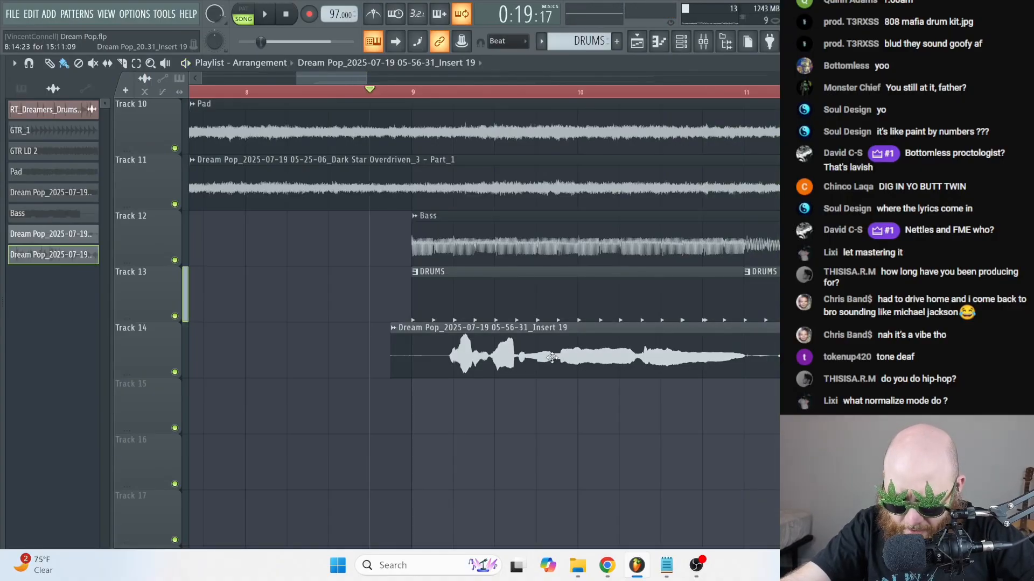
- Demonstrate Normalize on the vocal sample by toggling it off and on, finishing with it enabled
double_click(599, 375)
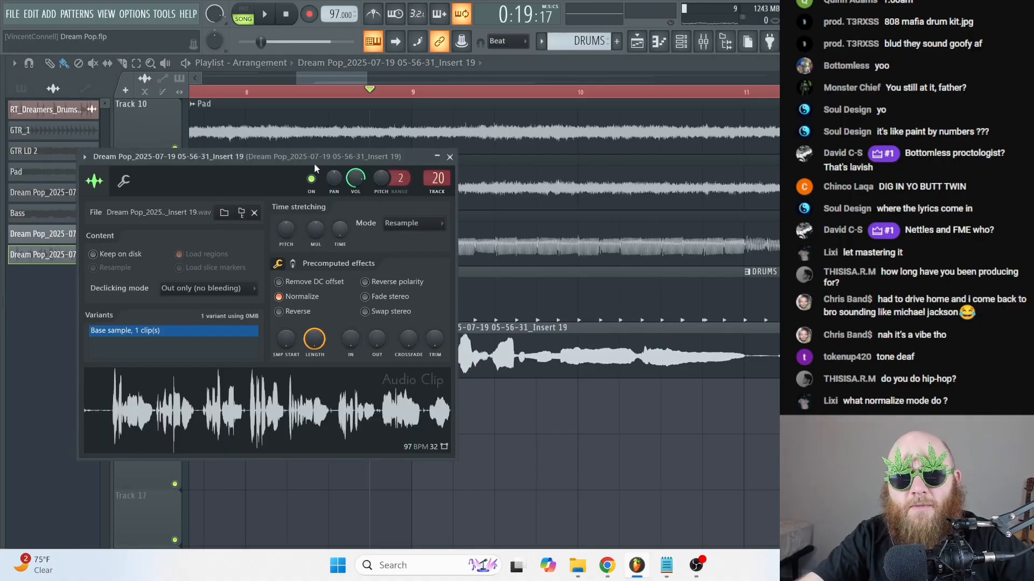
drag(308, 156, 371, 153)
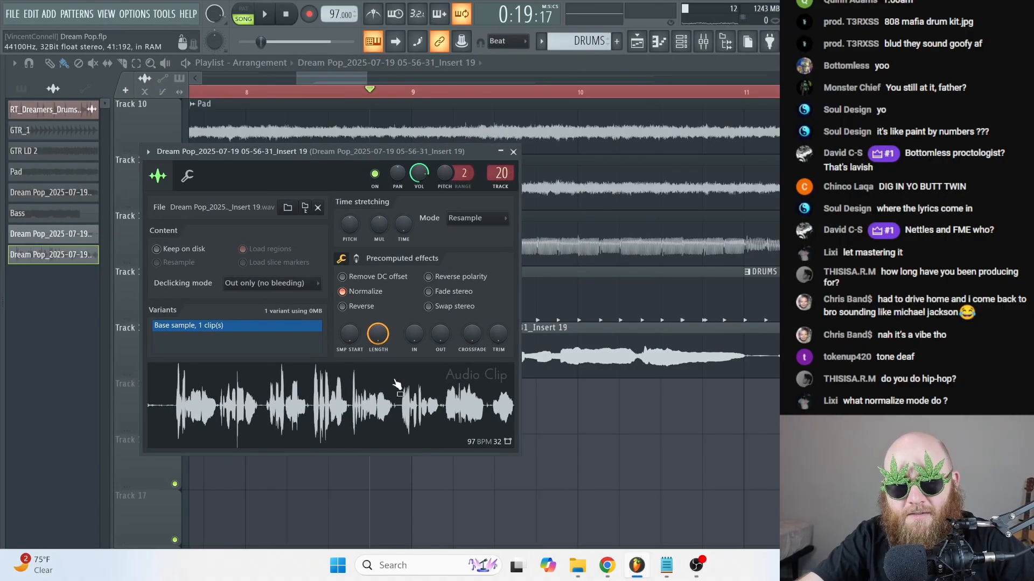
click(386, 294)
click(386, 293)
click(386, 293)
click(388, 298)
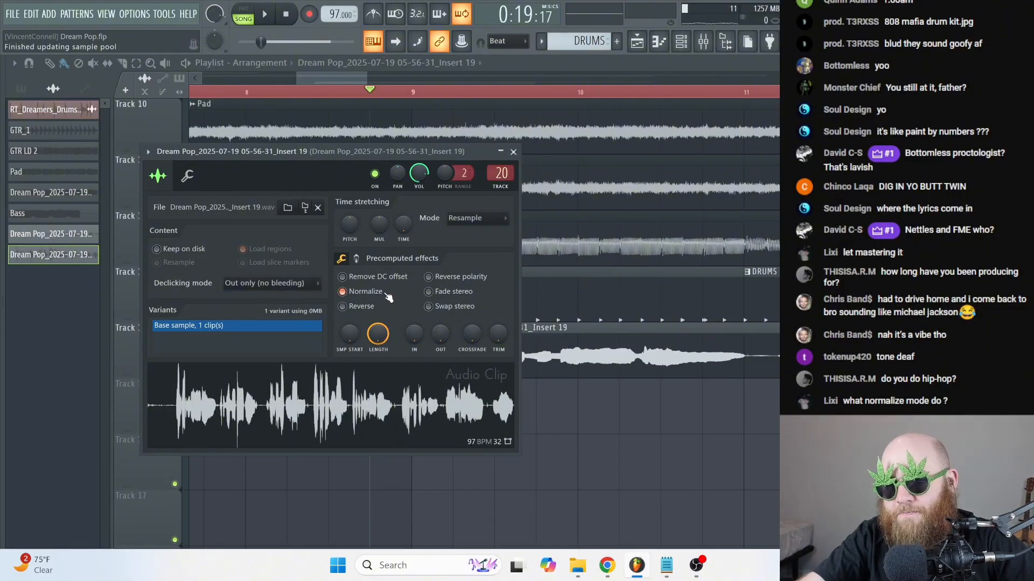
click(388, 298)
click(388, 298)
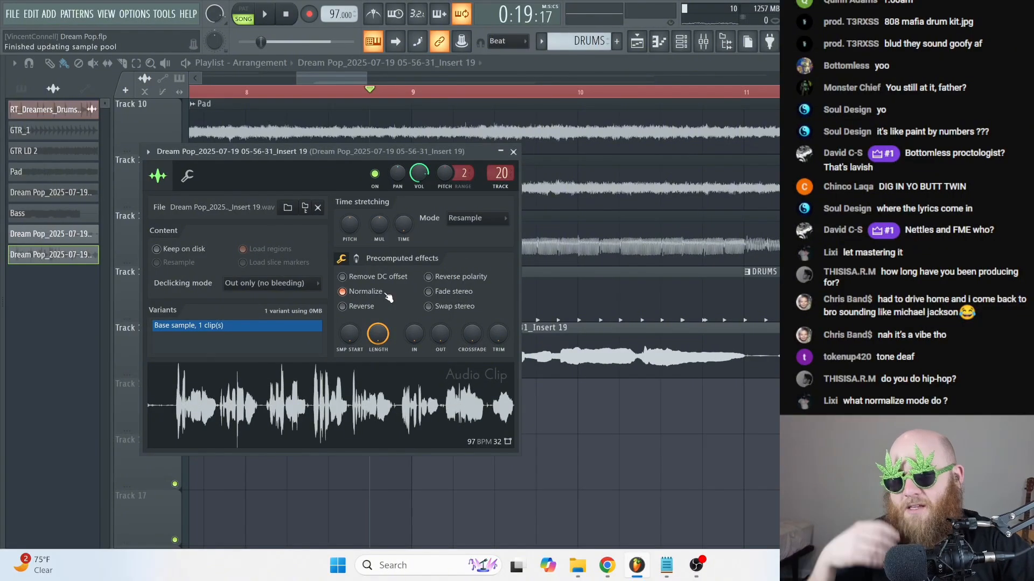
- Play the song and lower the vocal track's Fruity Compressor gain to 19.8 dB, then stop playback
key(space)
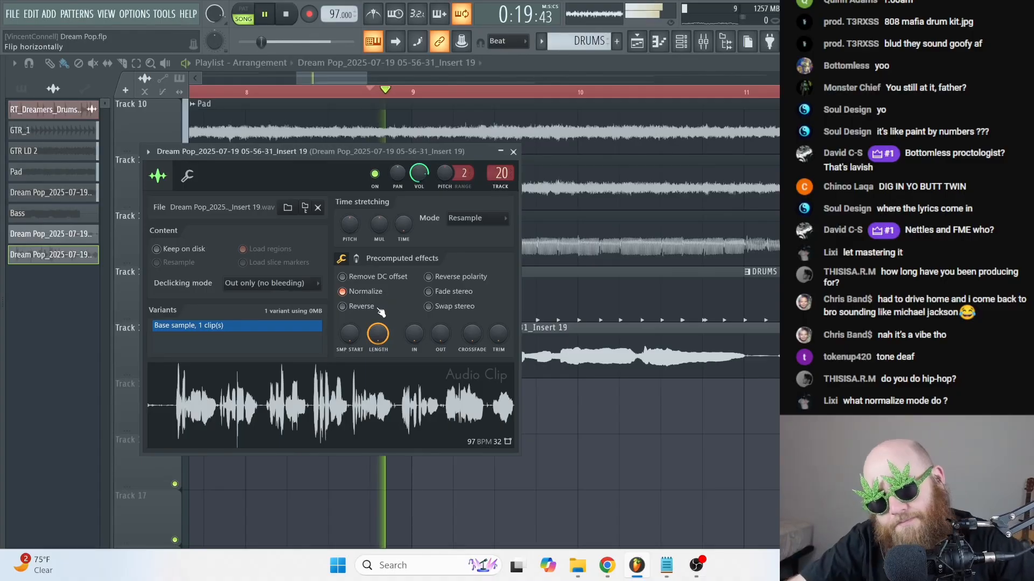
click(703, 41)
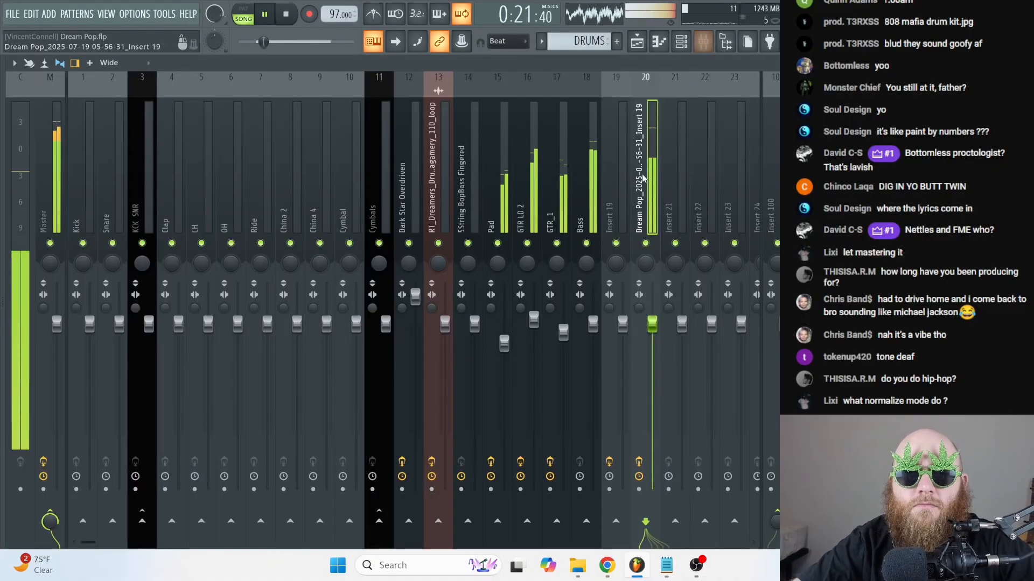
click(927, 121)
click(926, 121)
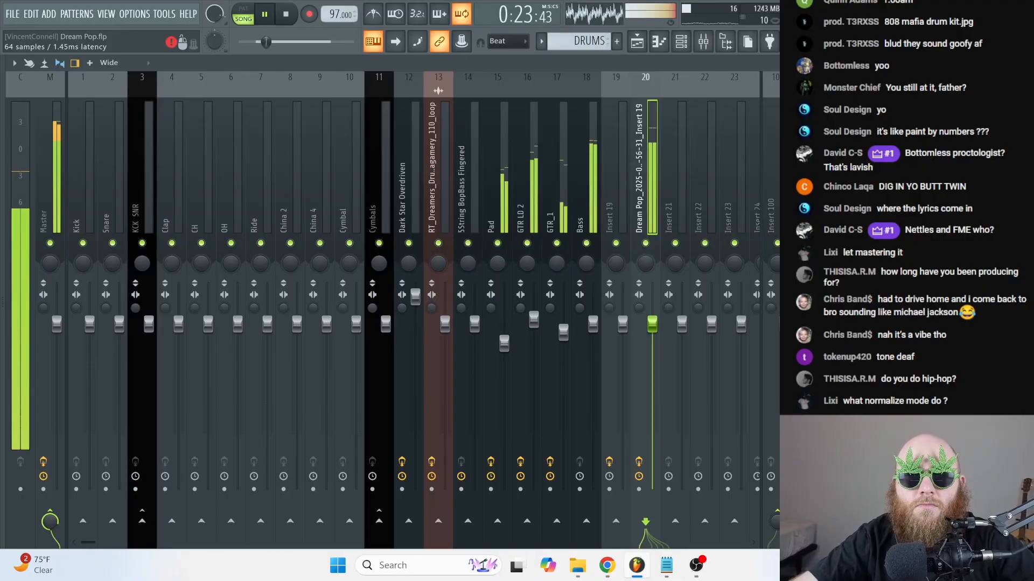
click(926, 121)
drag(550, 199, 550, 178)
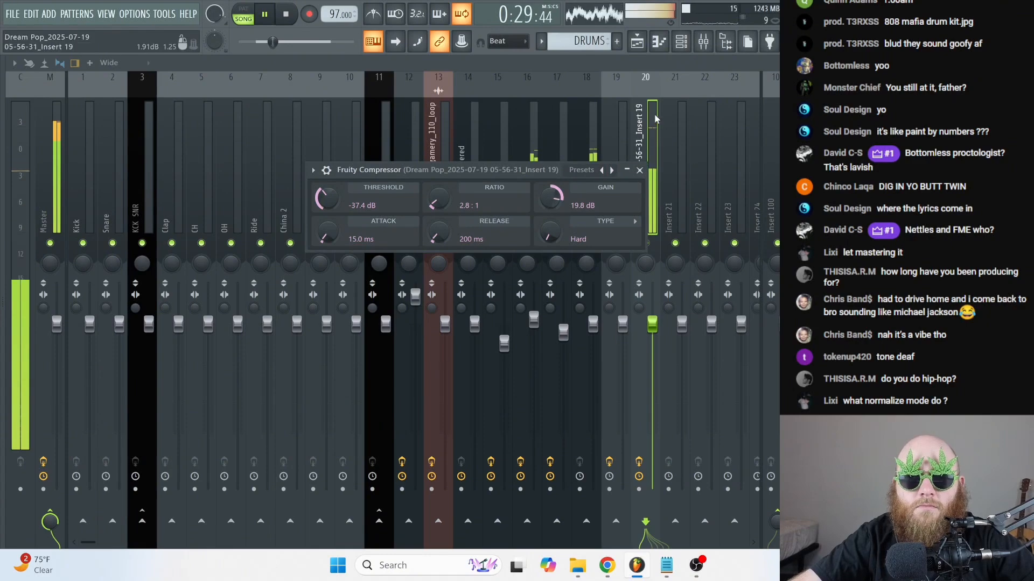
click(640, 170)
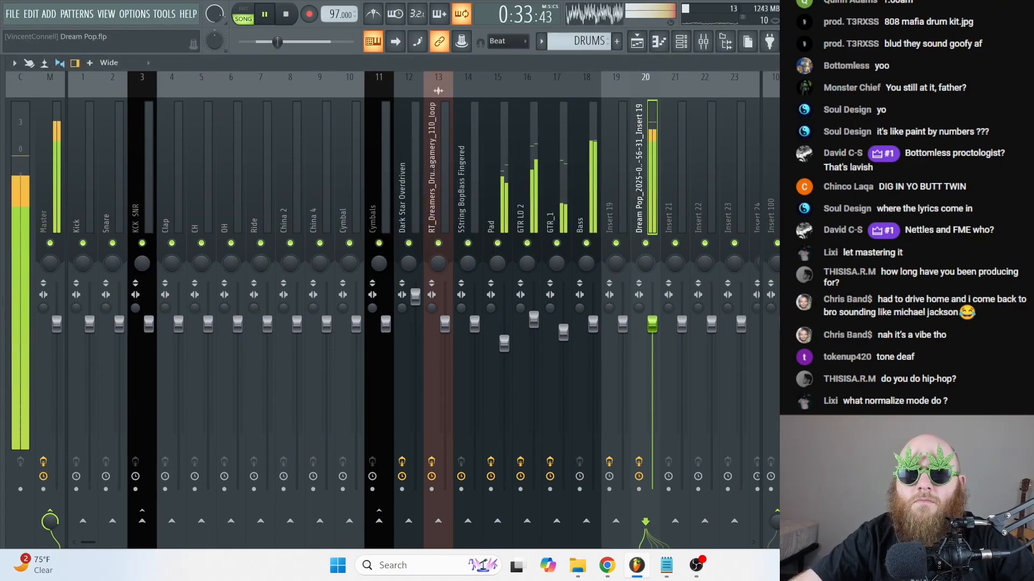
key(space)
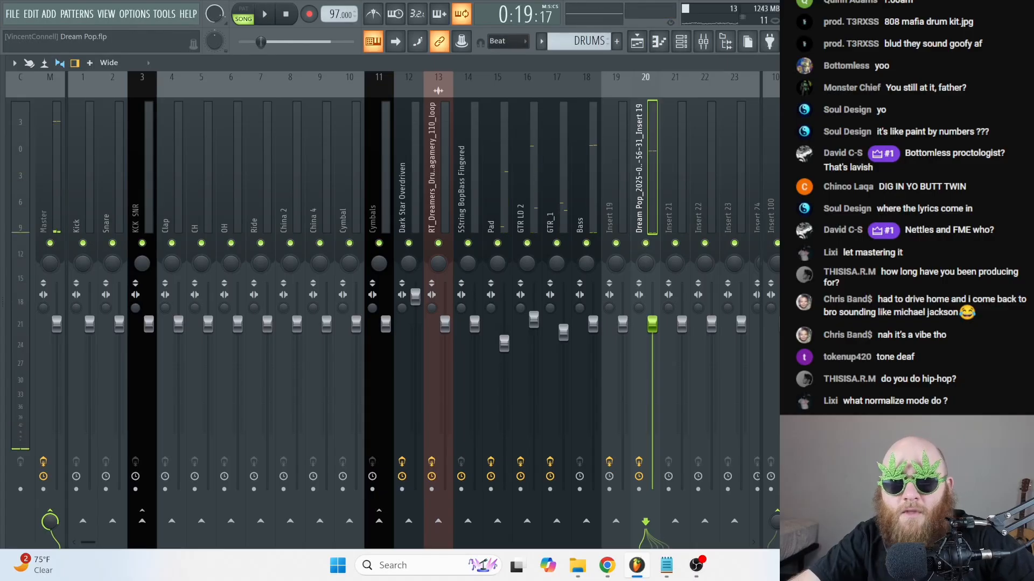
- Shape the vocal track's Fruity Parametric EQ 2 with a low-mid cut, a gentle high-shelf boost and a slight band 4 dip at 594 Hz
click(883, 124)
drag(346, 253, 327, 214)
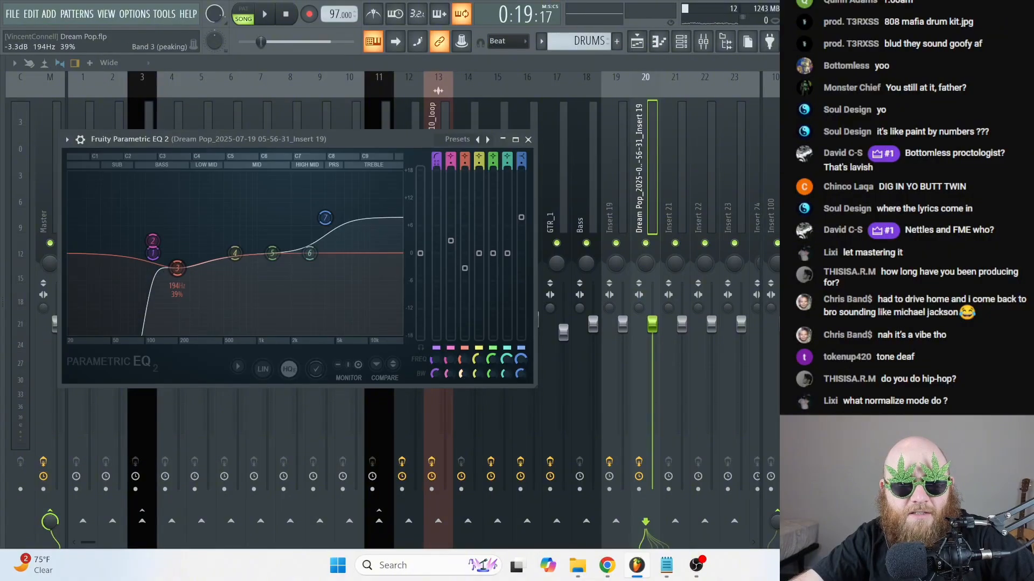
drag(464, 377, 464, 383)
drag(177, 268, 189, 277)
drag(325, 218, 313, 229)
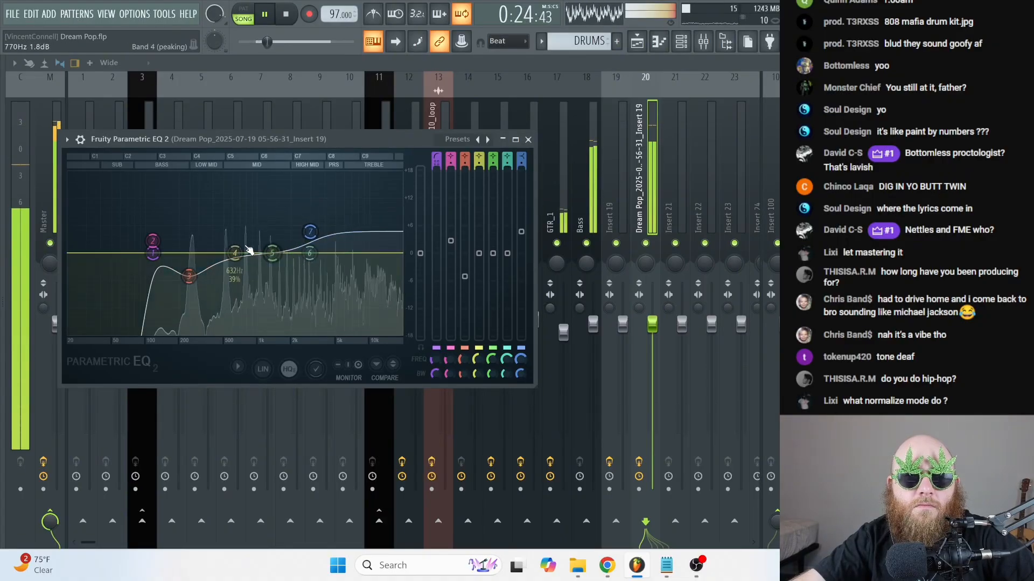
drag(234, 253, 232, 256)
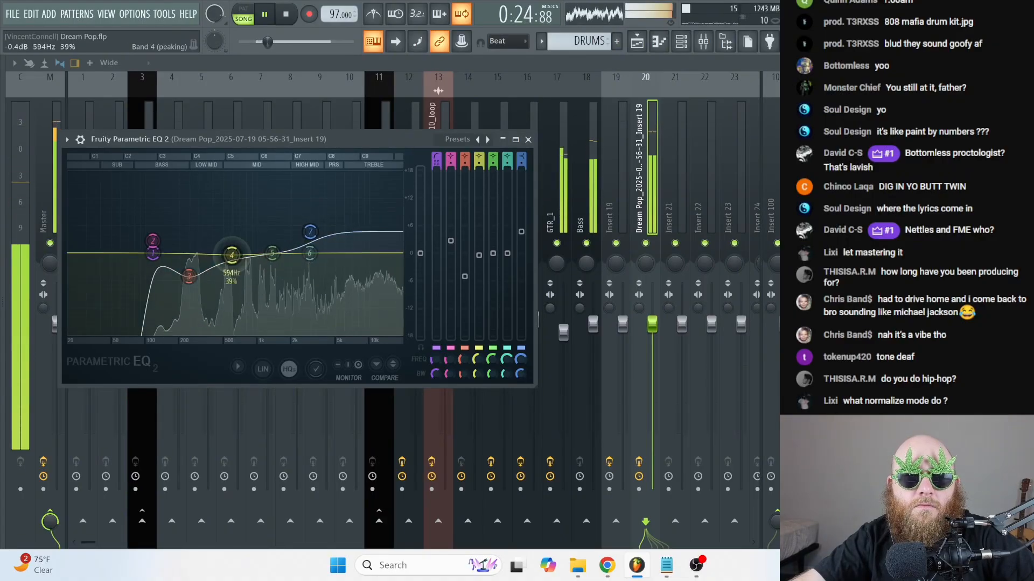
click(638, 213)
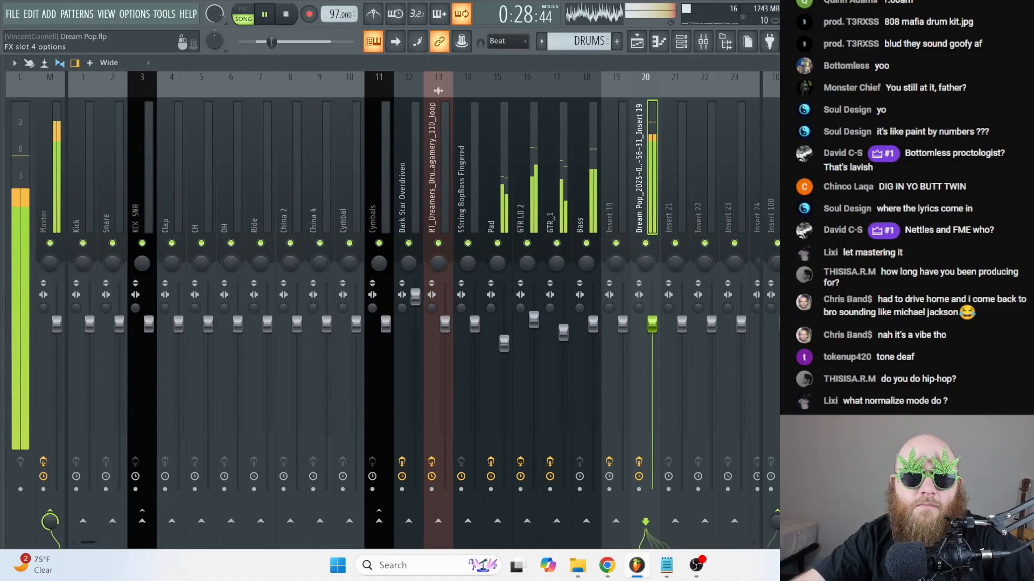
key(space)
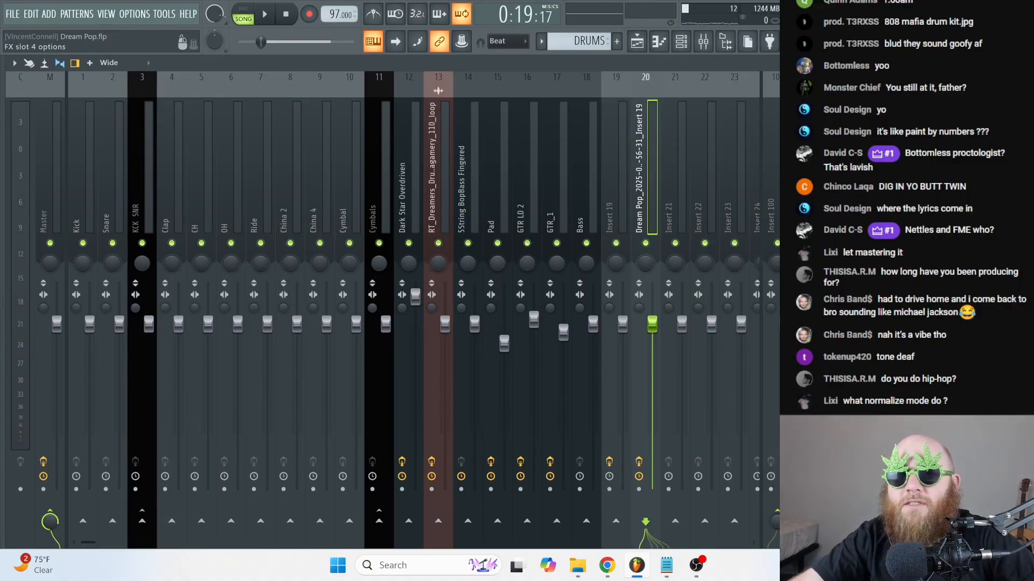
- Add Fruity Reeverb 2 to the vocal track, set its stereo separation to 100% separated and start playback
click(883, 157)
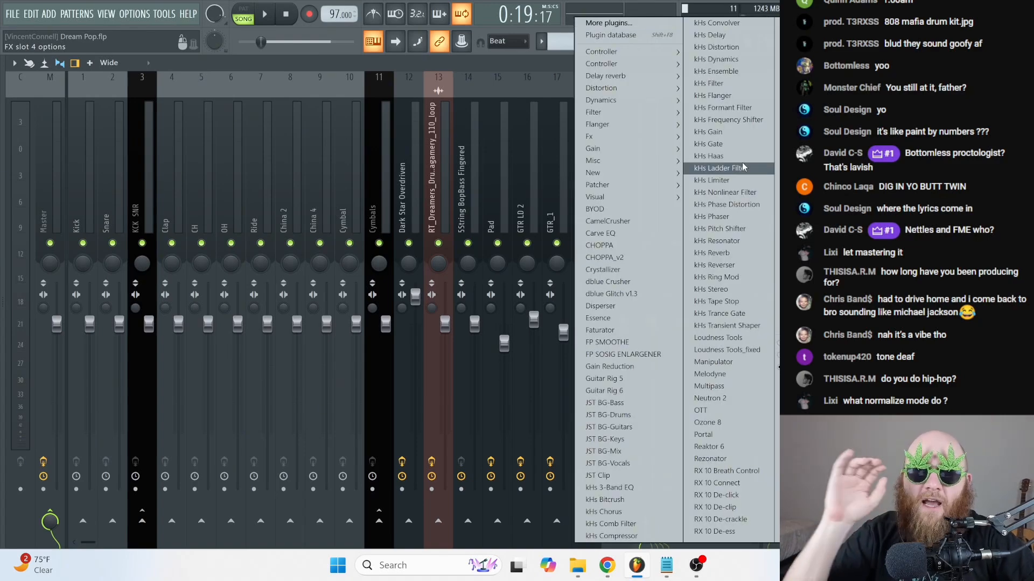
mouse_move(637, 75)
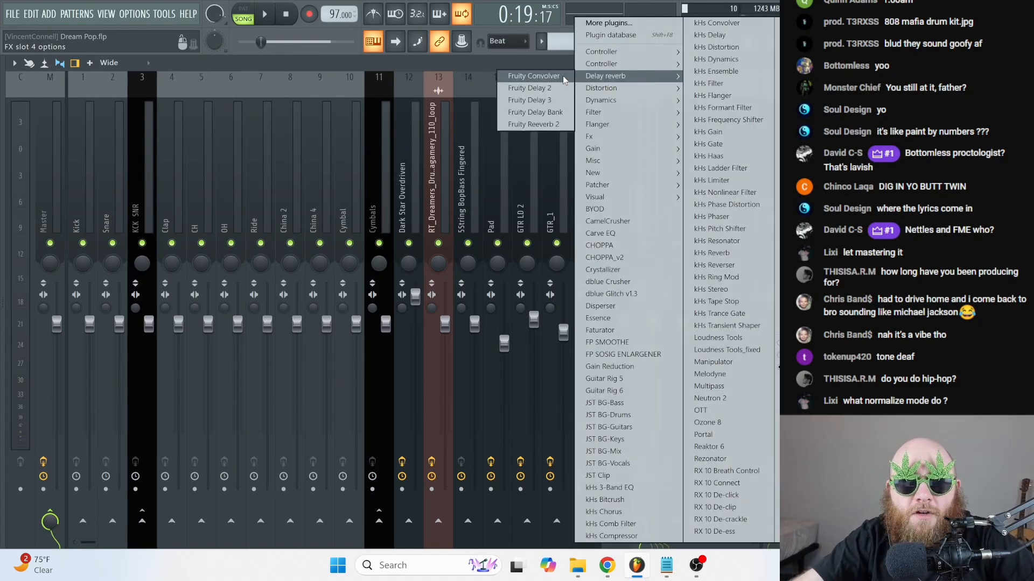
click(541, 124)
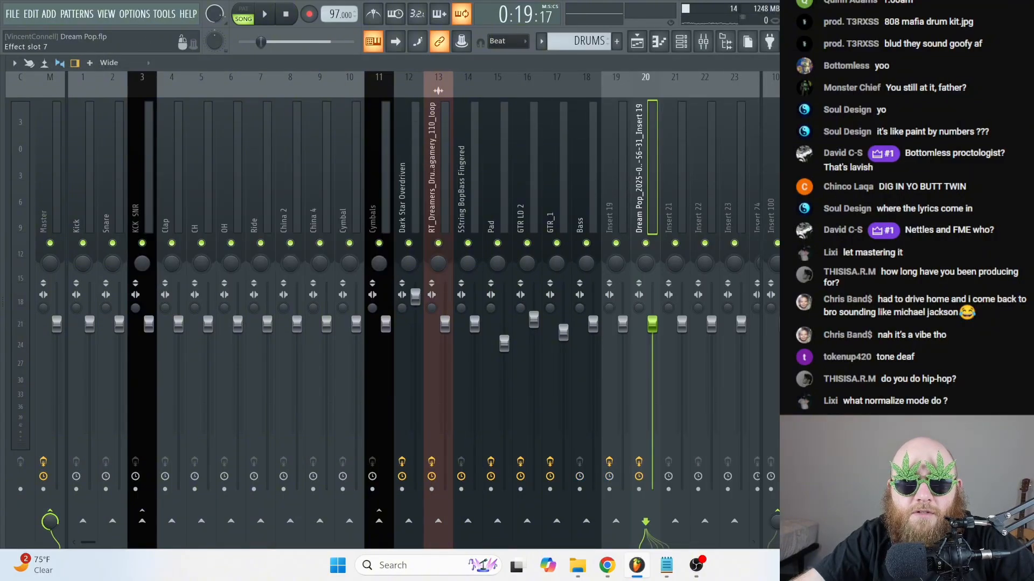
key(space)
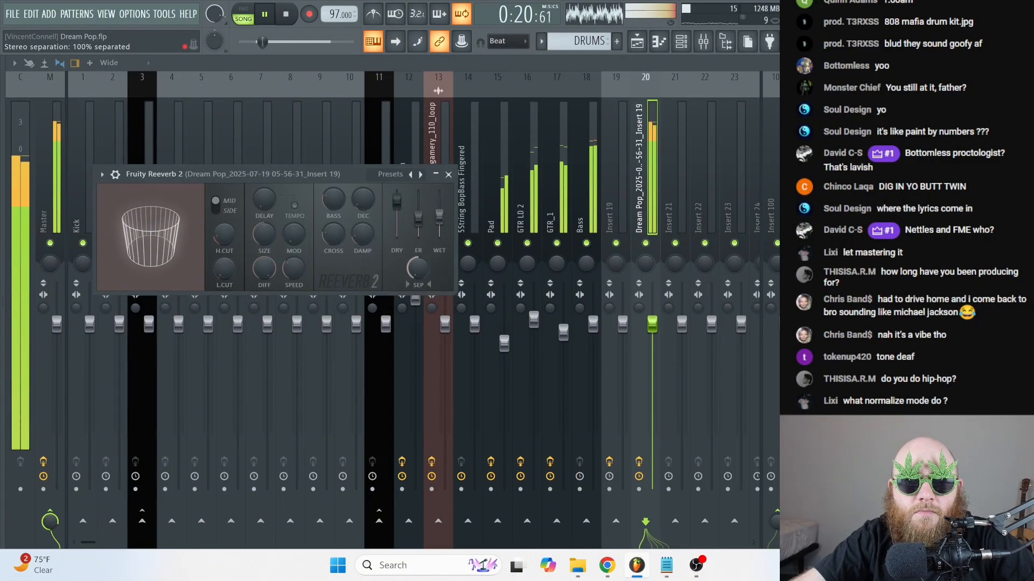
- Increase the vocal reverb's size and decay, set its high cut to 14.2 kHz and balance the wet level by ear, stopping playback when done
drag(439, 216, 440, 225)
drag(265, 235, 265, 204)
drag(364, 201, 364, 187)
drag(225, 268, 225, 248)
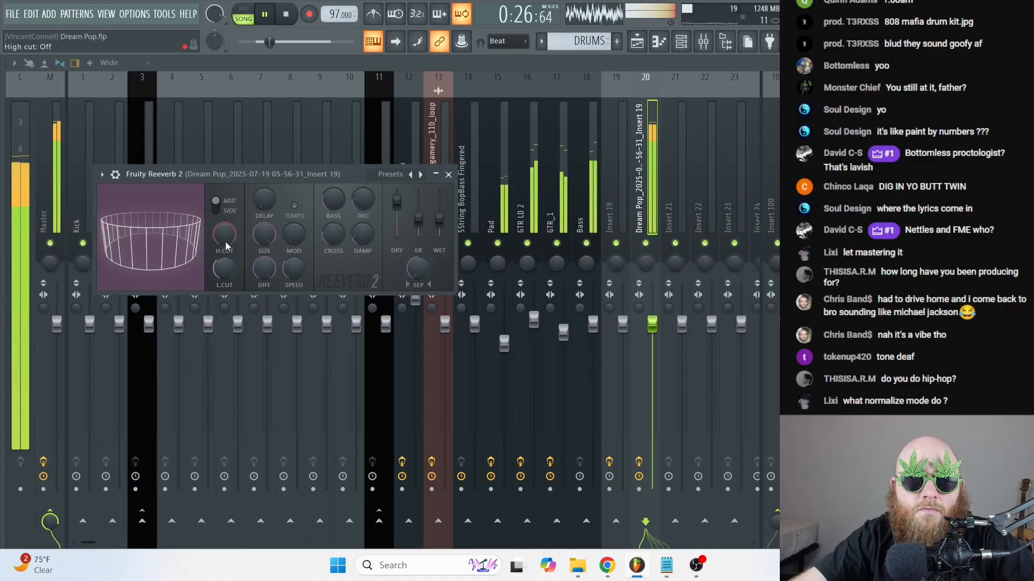
drag(439, 218, 440, 213)
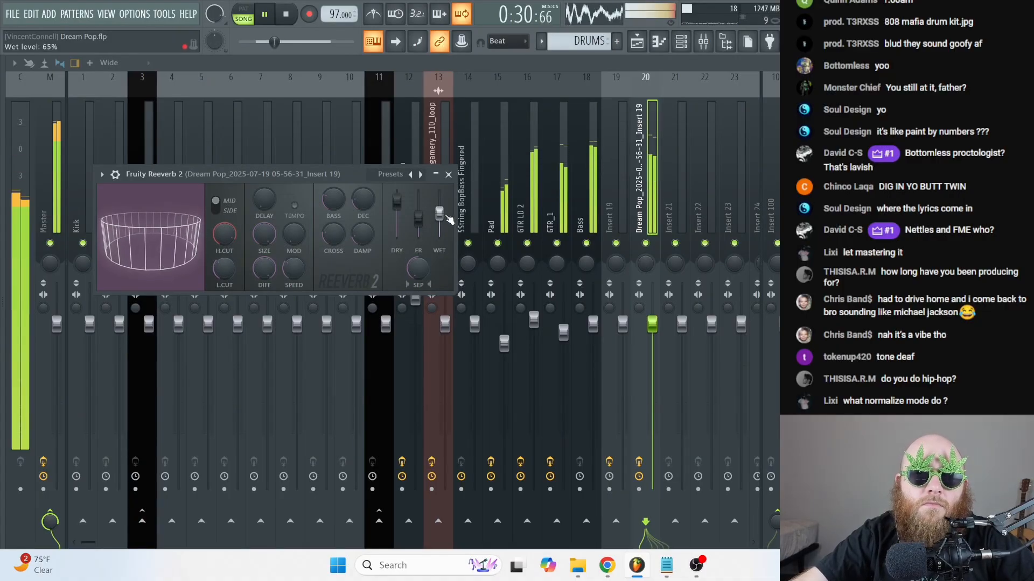
drag(439, 213, 438, 218)
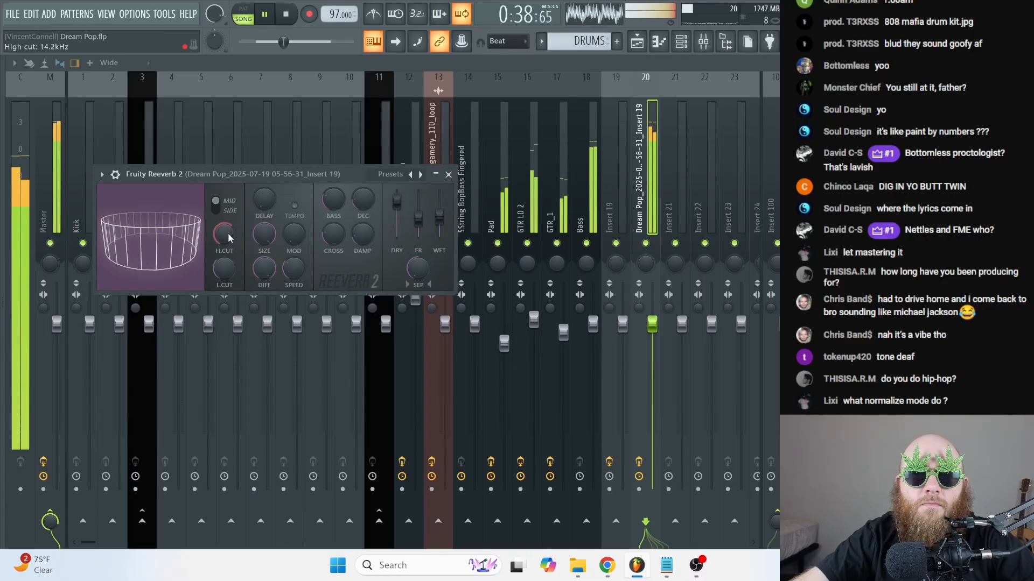
key(Escape)
key(space)
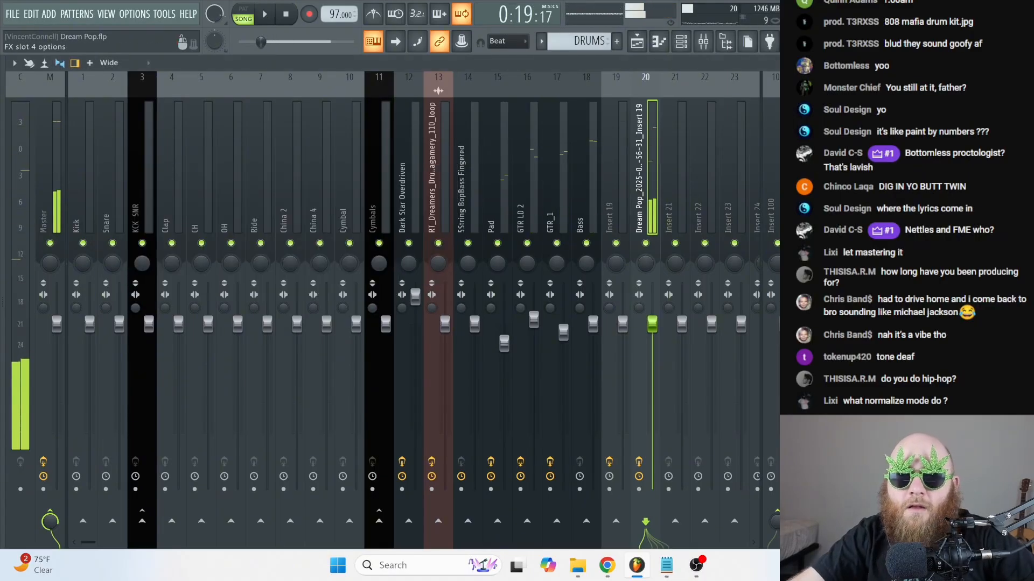
- Add Vintage Chorus to the vocal track, load its Retro Chorus MKI preset and start playback
click(808, 156)
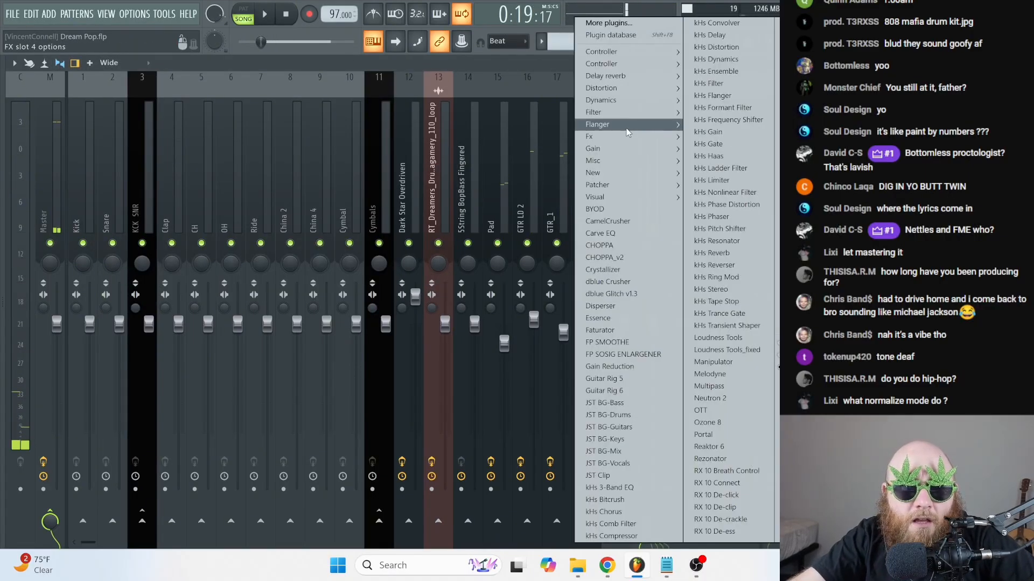
mouse_move(603, 124)
click(543, 174)
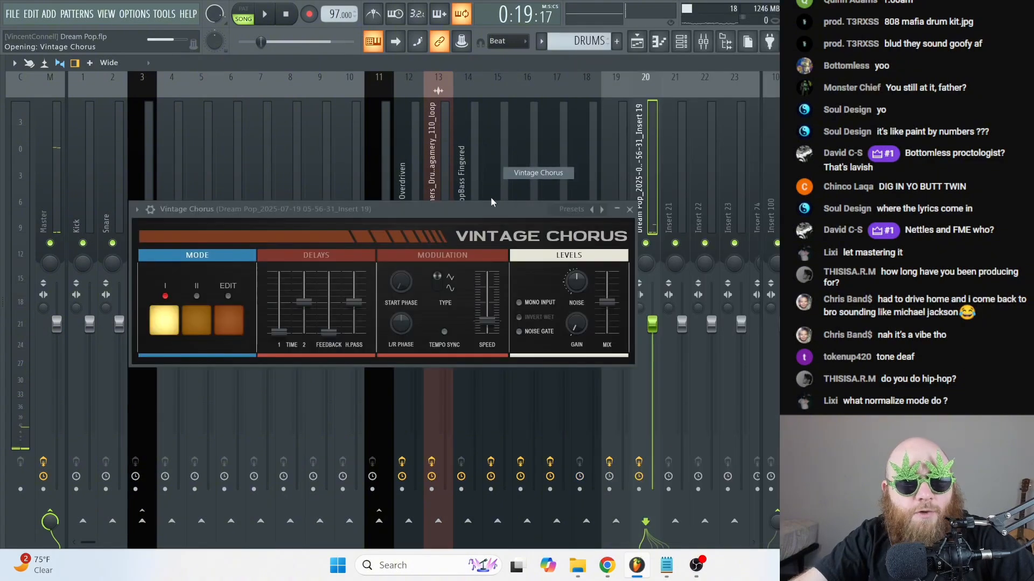
drag(402, 205, 522, 166)
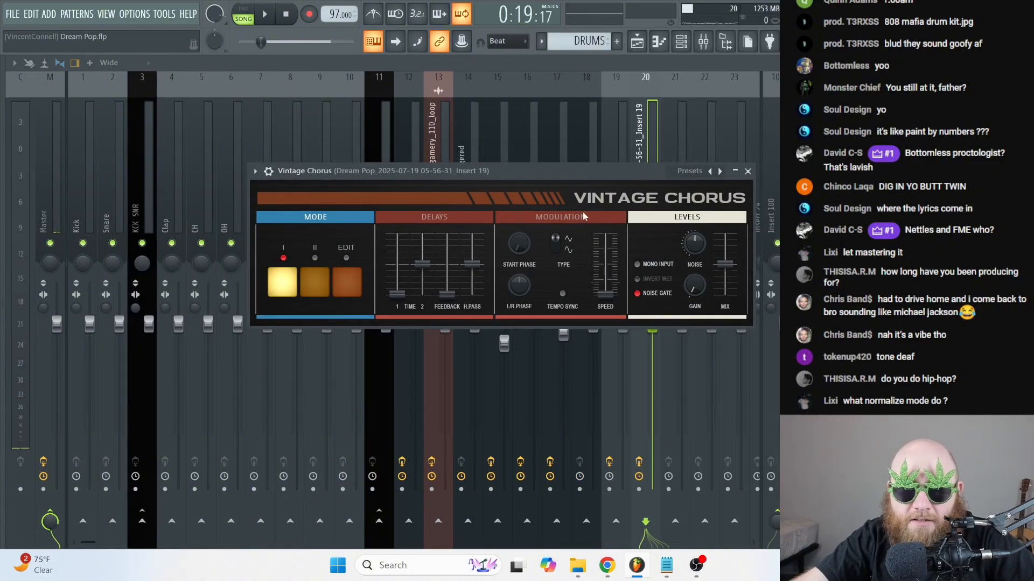
drag(554, 175, 658, 177)
click(699, 176)
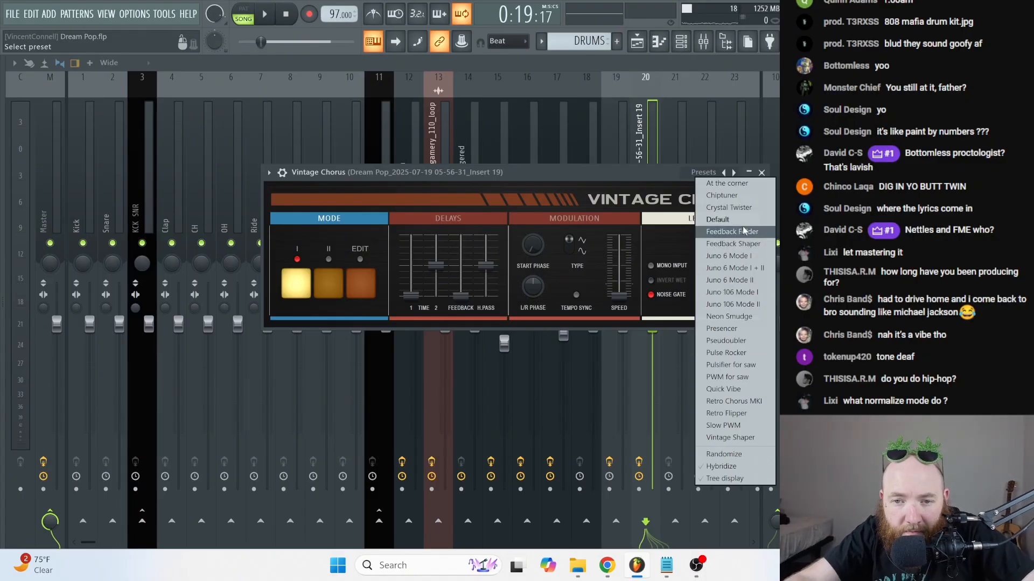
click(741, 403)
drag(546, 179, 551, 176)
key(space)
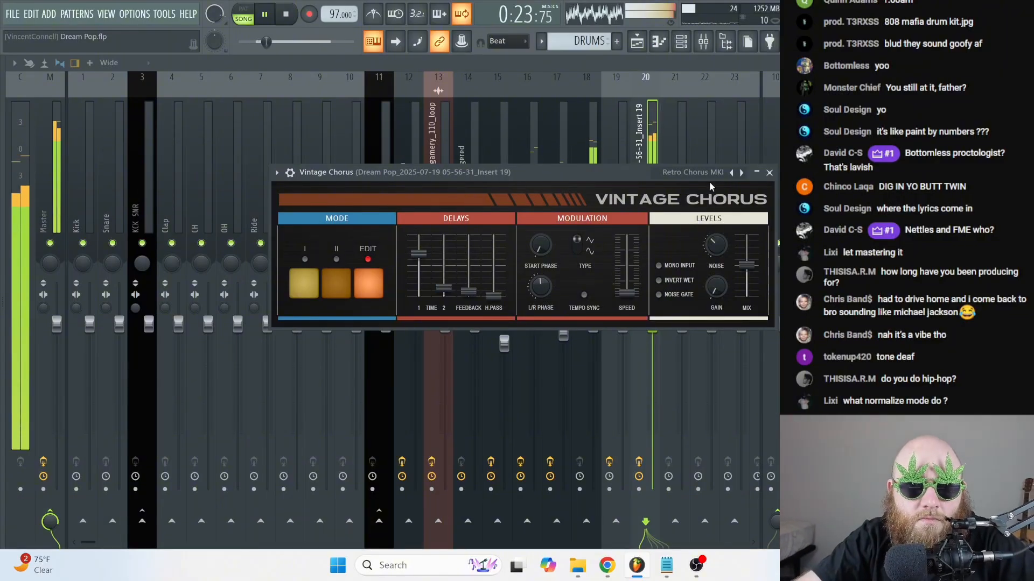
- Audition the chorus presets back to Pulse Rocker and set its mix to 89% dry / 11% wet with the noise gate off
click(733, 173)
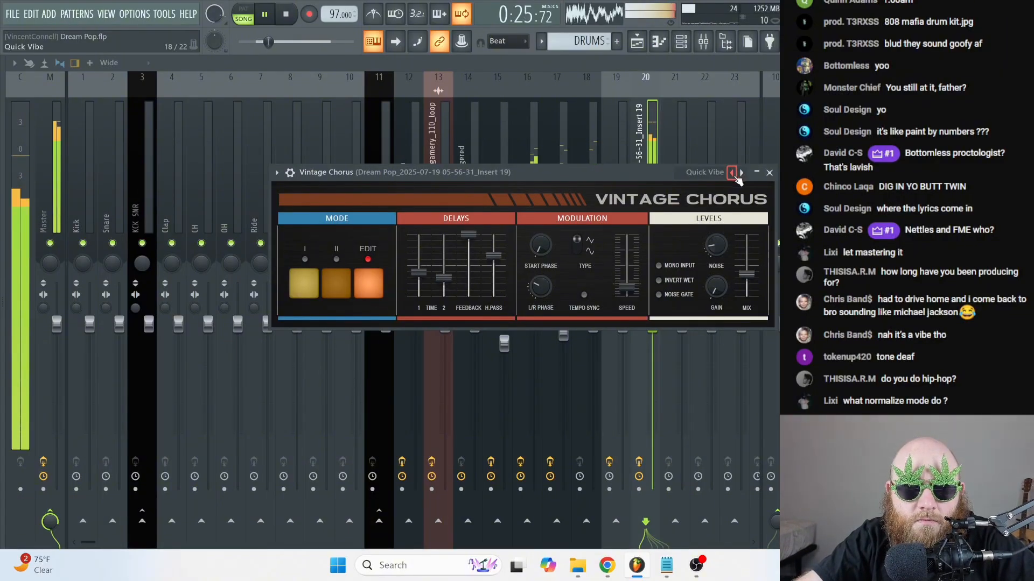
click(732, 173)
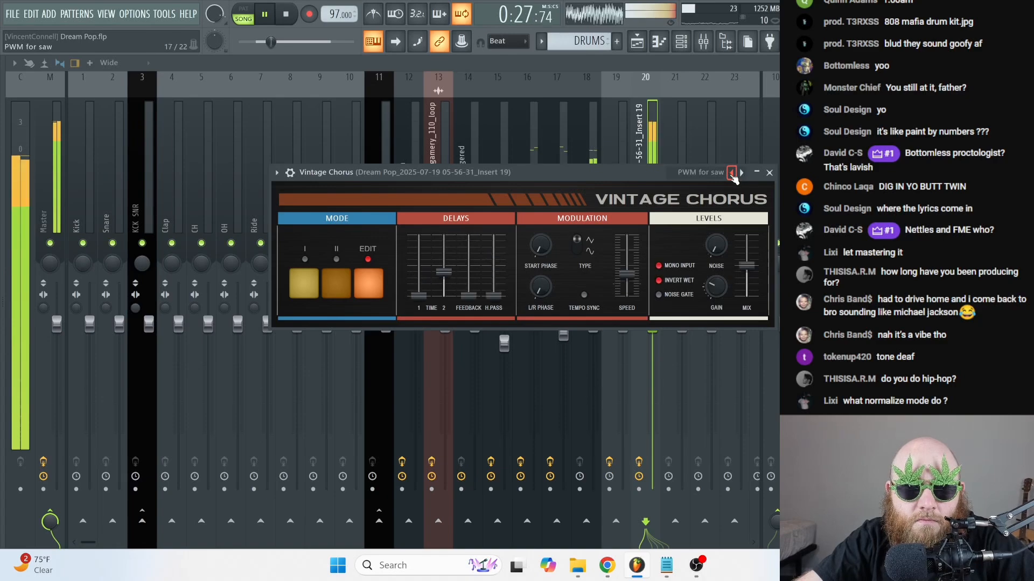
drag(634, 175, 643, 177)
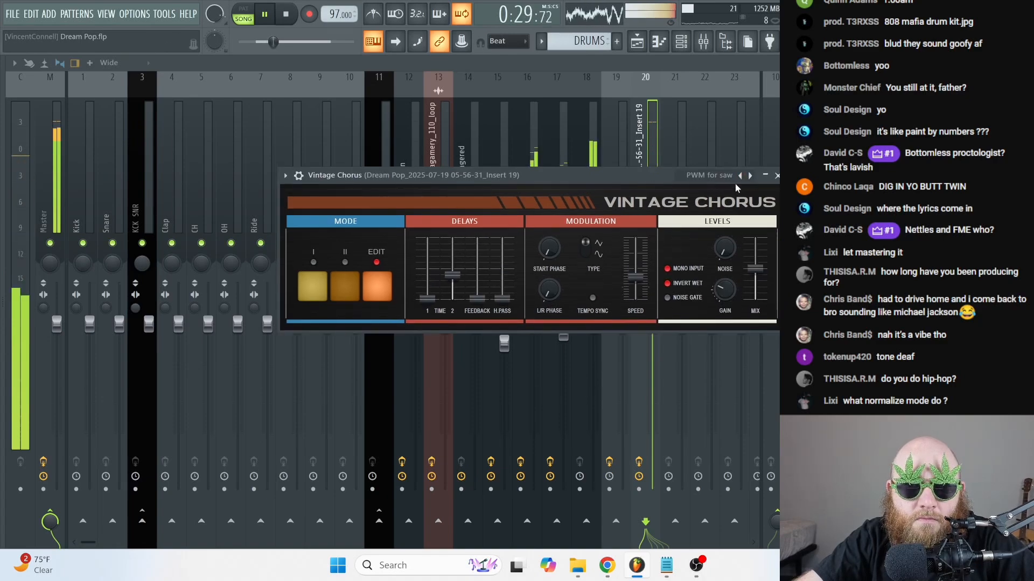
click(740, 176)
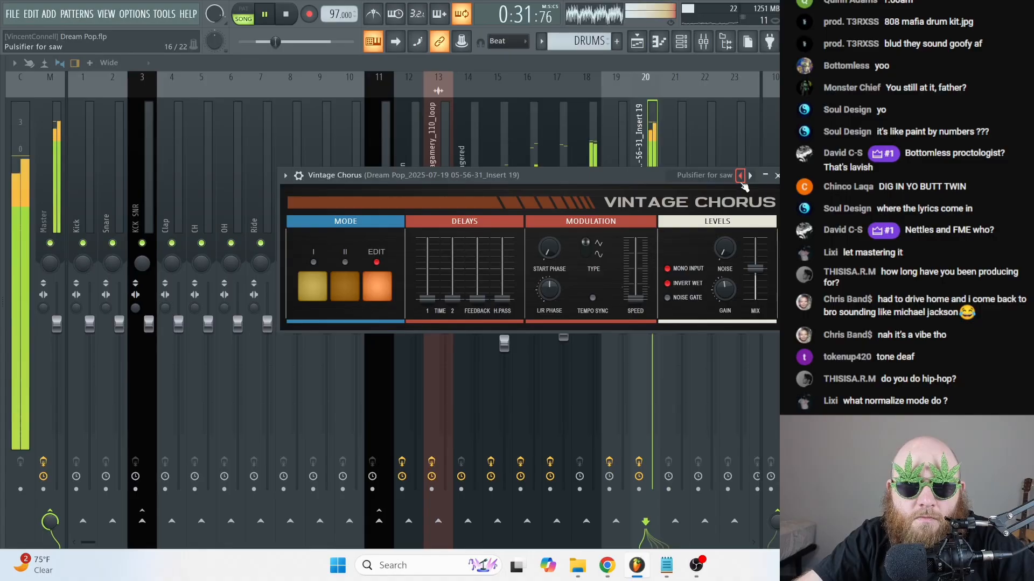
click(740, 175)
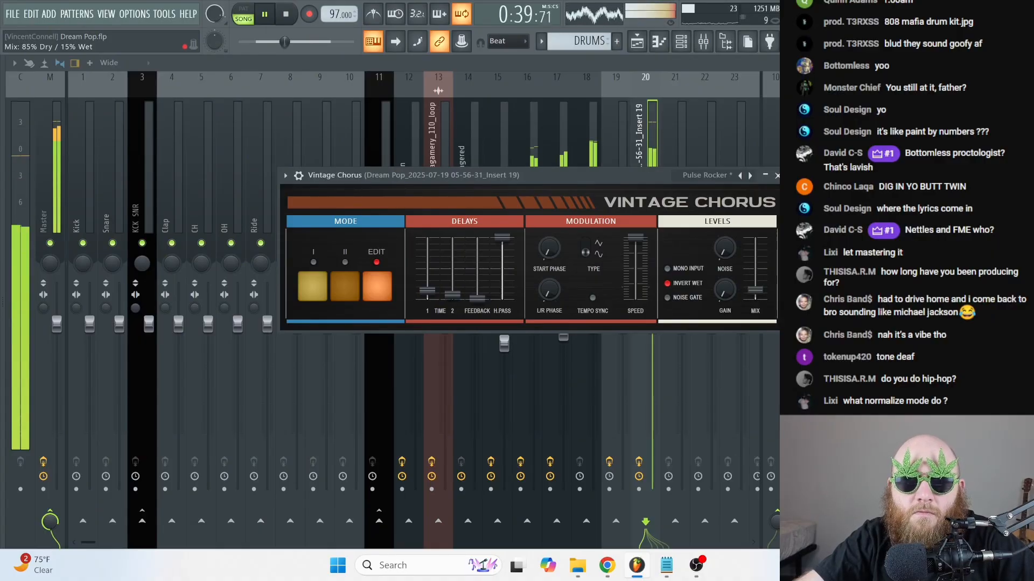
drag(646, 179, 608, 169)
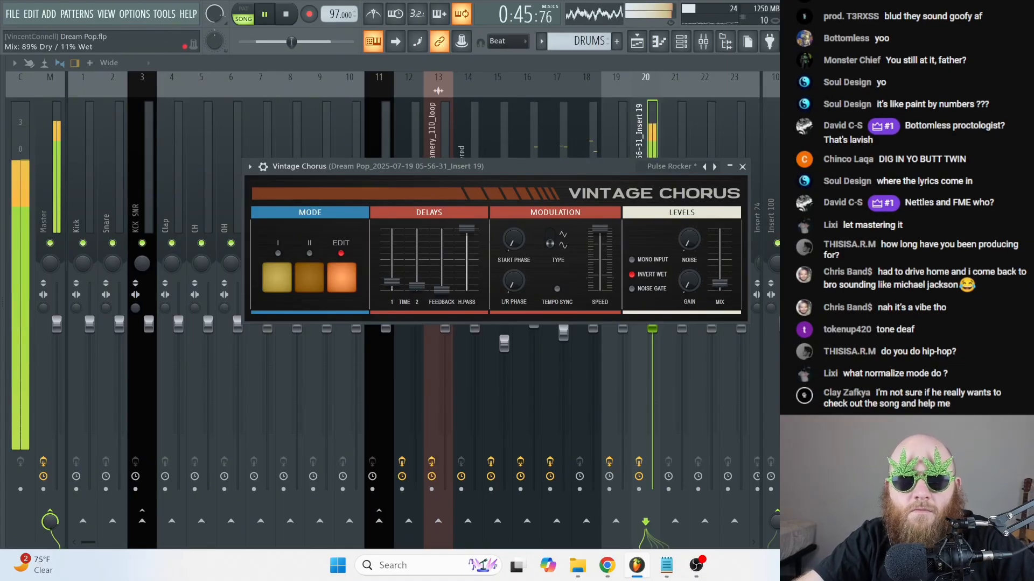
click(653, 136)
key(space)
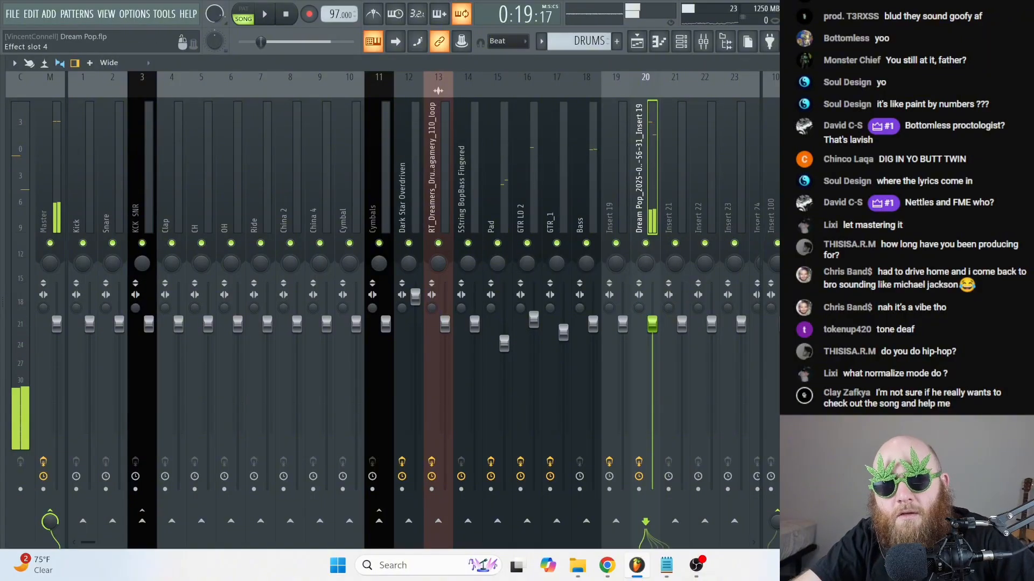
click(883, 186)
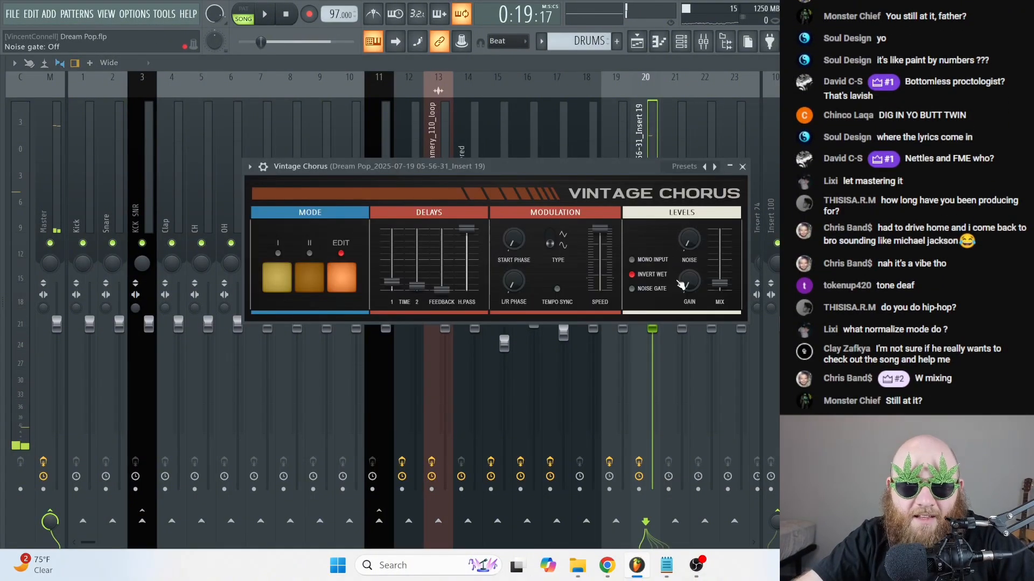
click(741, 168)
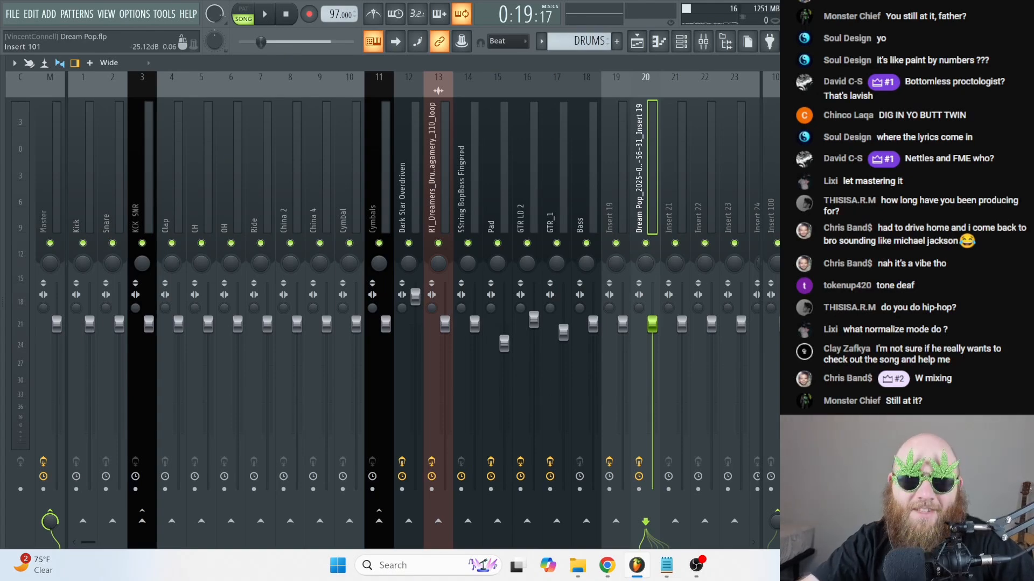
- Add Fruity Delay 2 to the vocal track and lower its input volume to about 26% by ear during playback
click(777, 108)
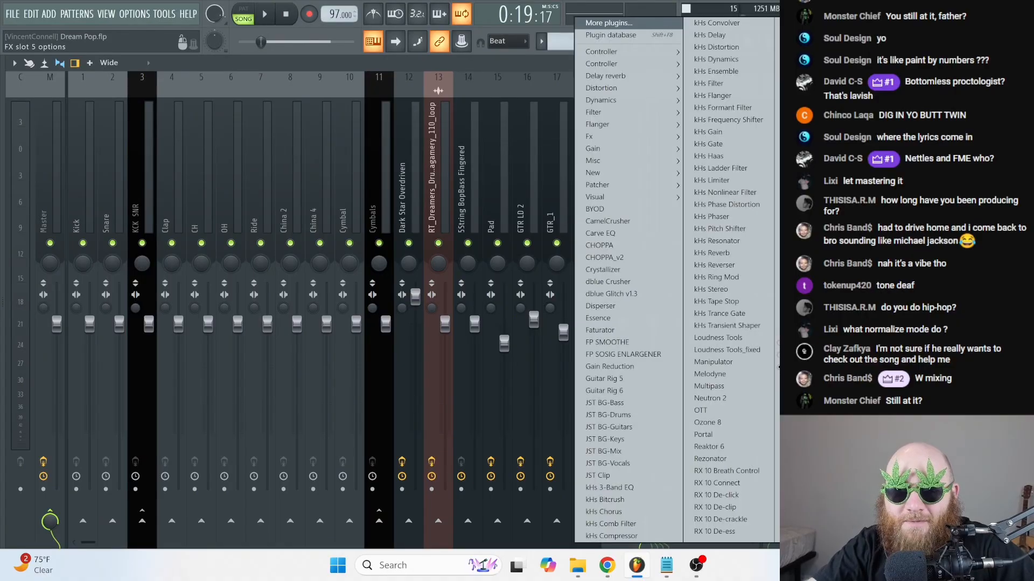
mouse_move(652, 100)
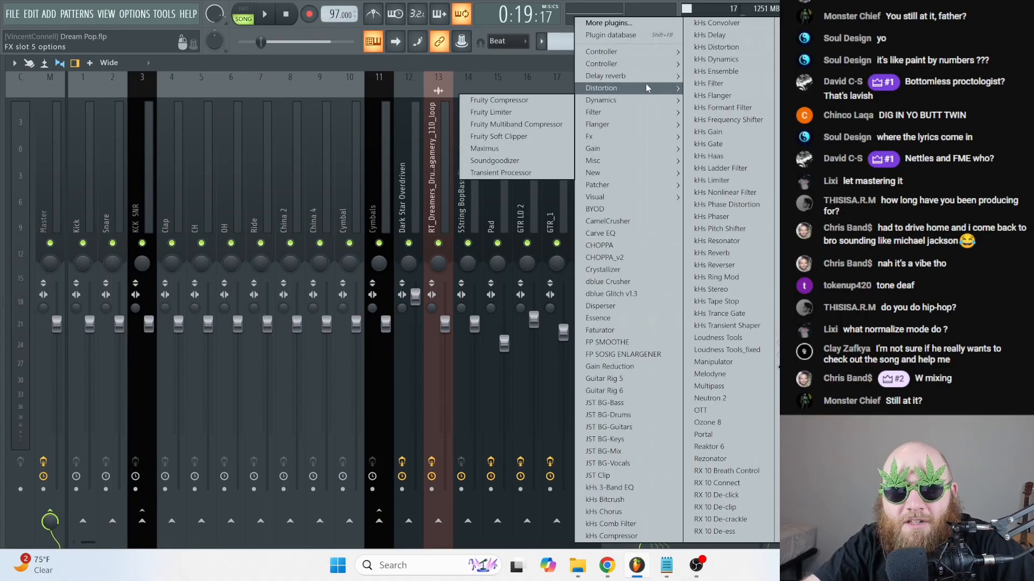
click(548, 89)
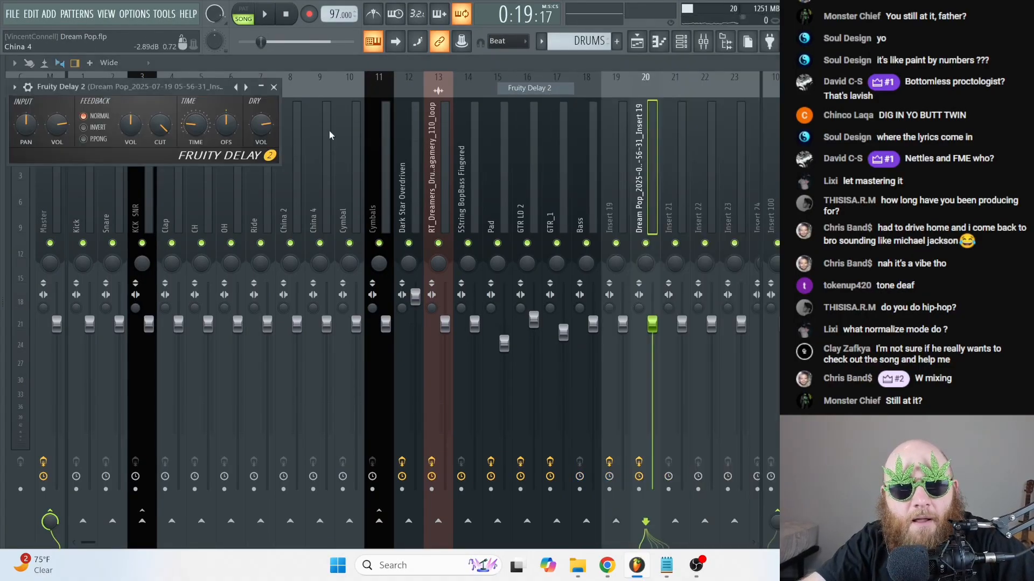
drag(113, 96, 432, 141)
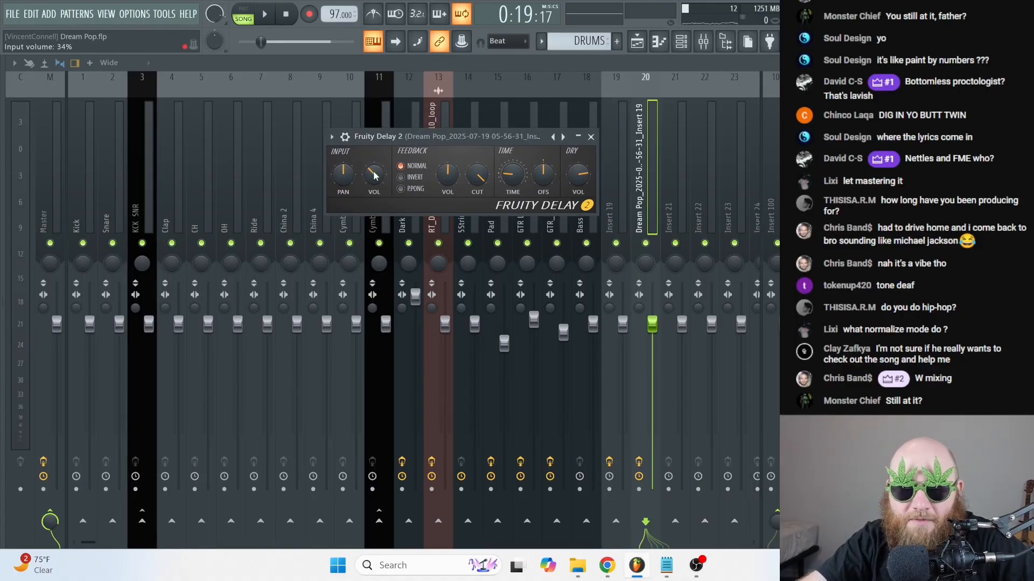
key(space)
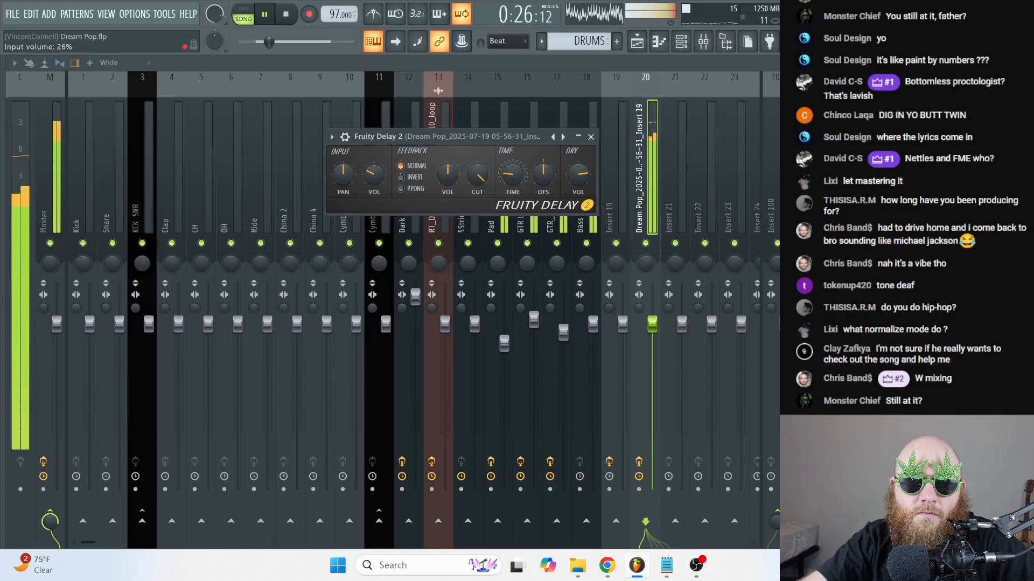
scroll(376, 180, down, 3)
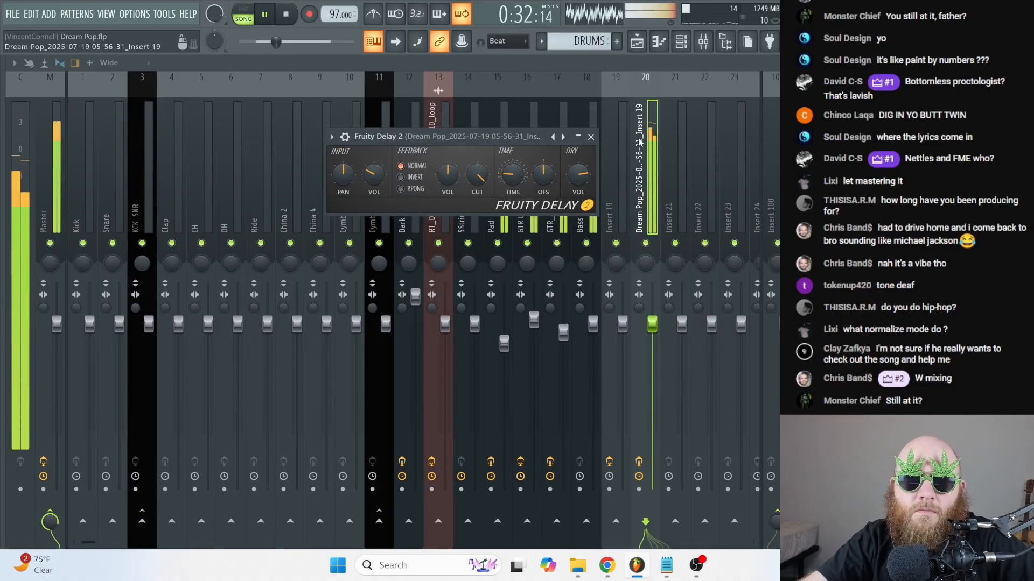
click(591, 137)
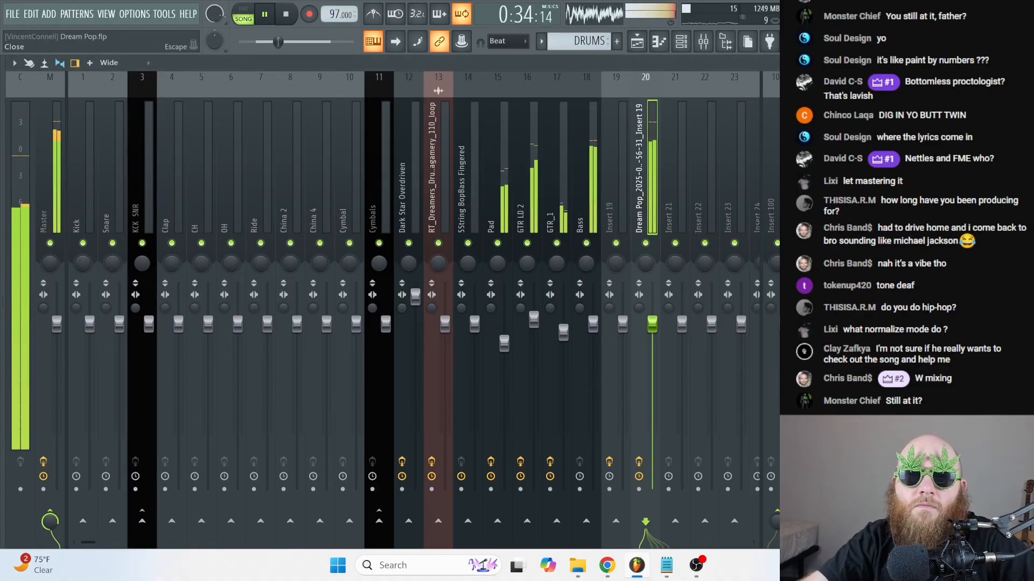
key(space)
- Close the mixer, clear the playlist's time selection from bar 7 onward and return the playhead to the song start
click(1026, 63)
right_click(708, 434)
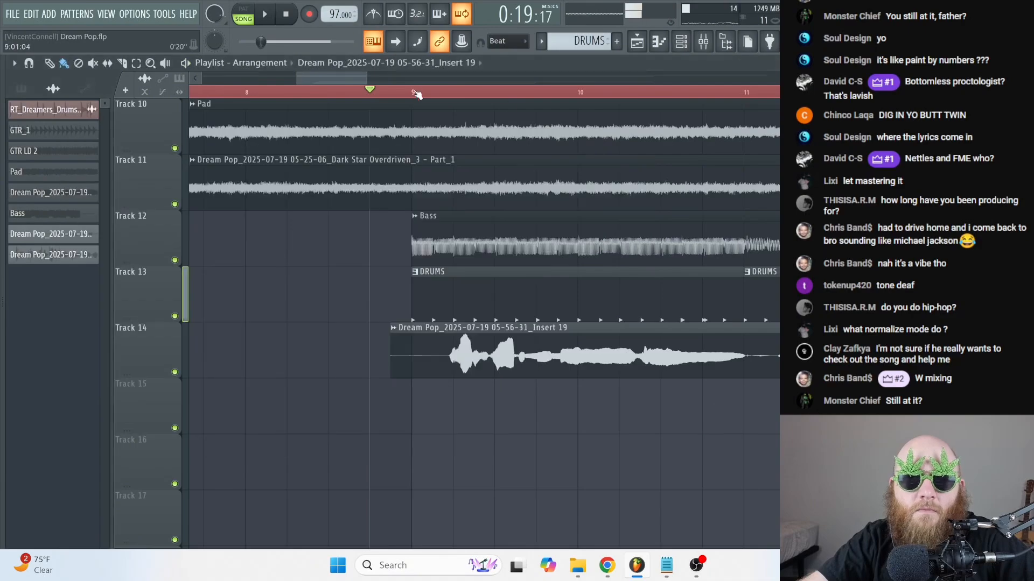
drag(394, 77, 655, 75)
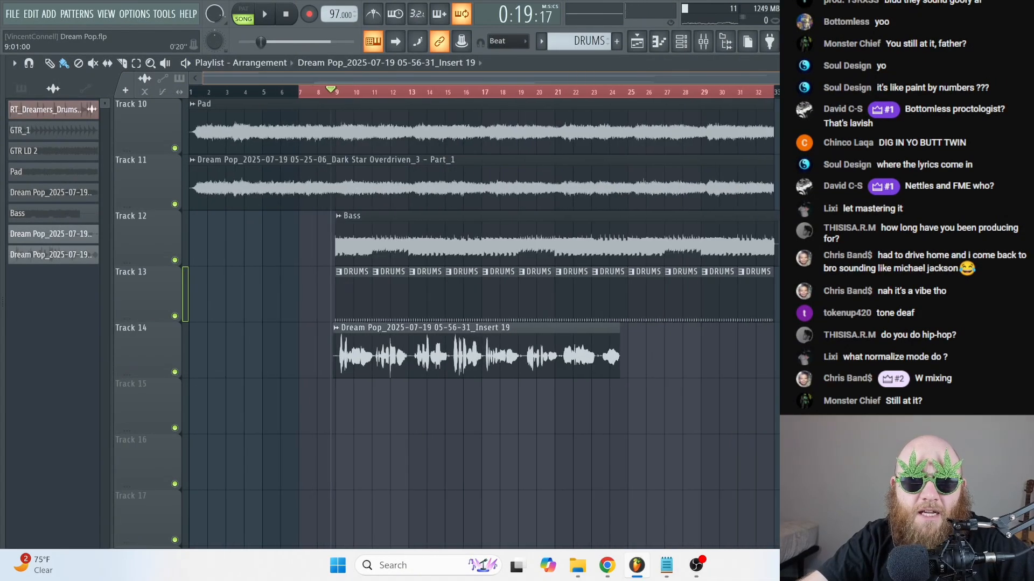
scroll(389, 262, up, 5)
scroll(389, 262, down, 2)
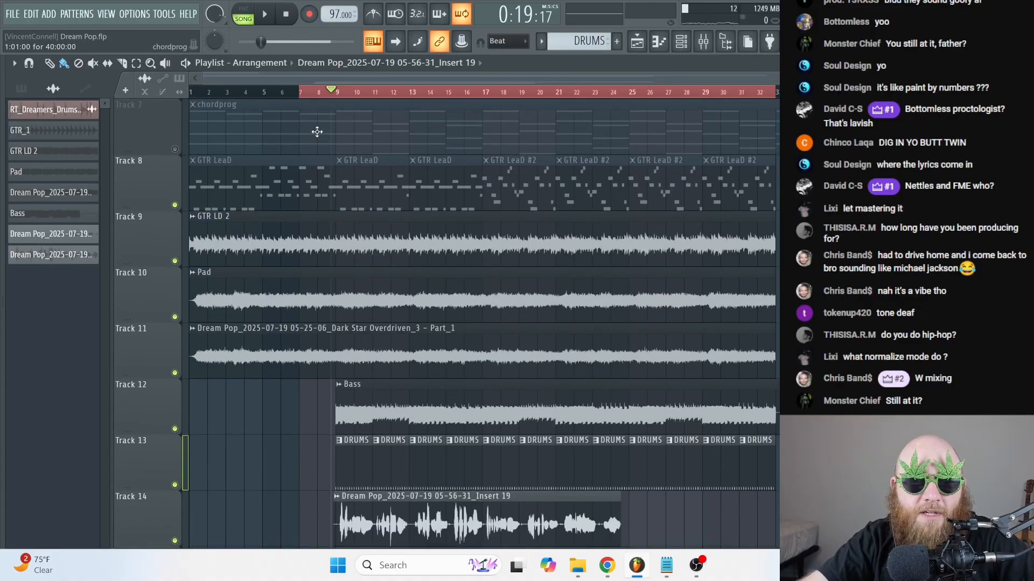
click(277, 90)
click(286, 15)
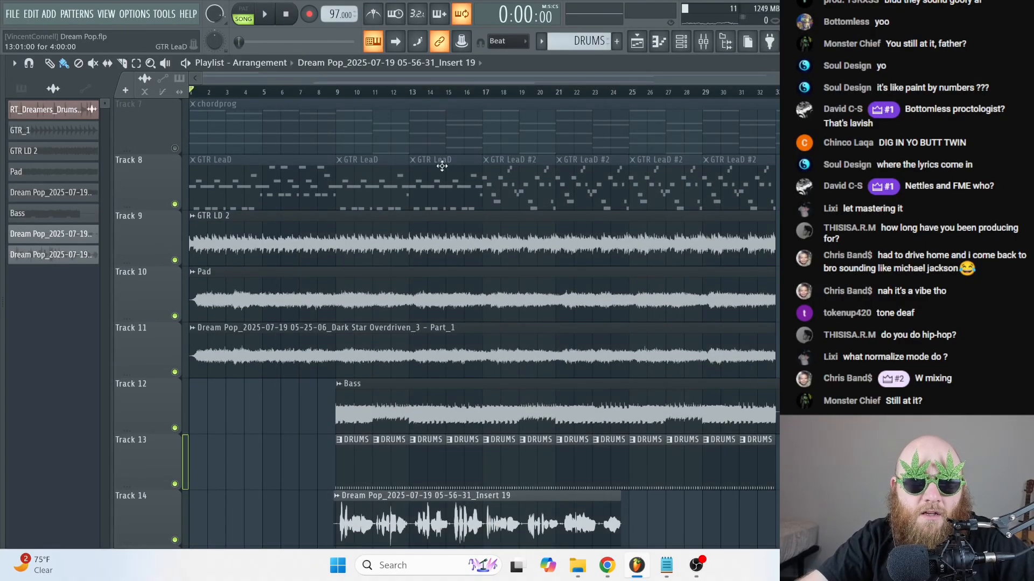
scroll(646, 204, down, 2)
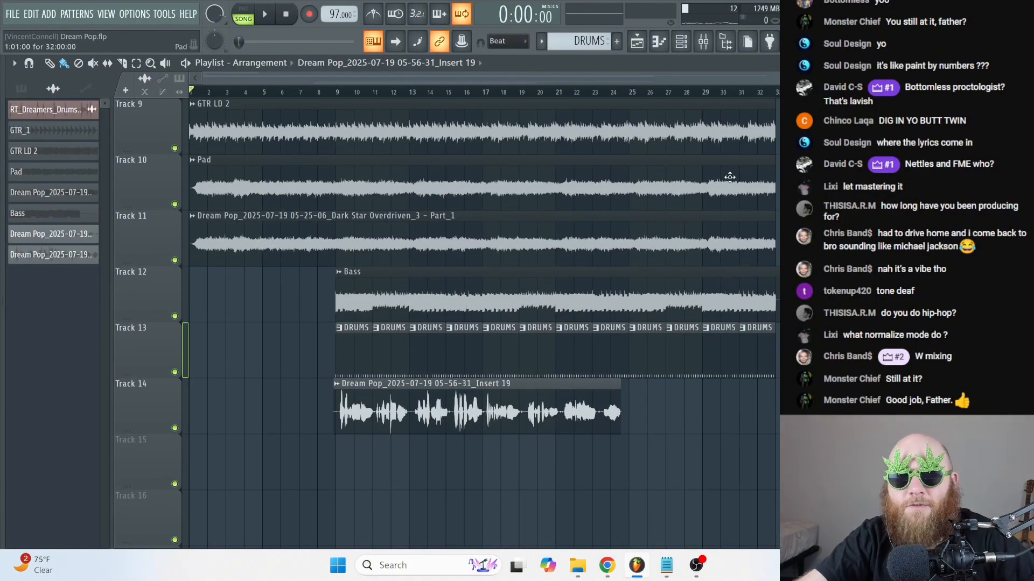
- Play the full arrangement from the start and save the Dream Pop project
key(space)
key(ctrl+s)
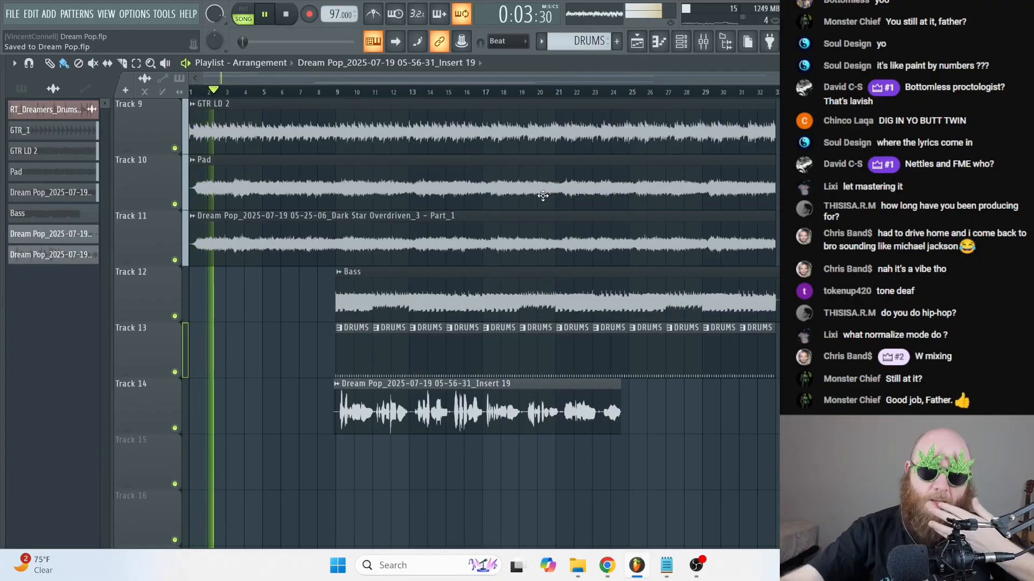
scroll(474, 323, down, 2)
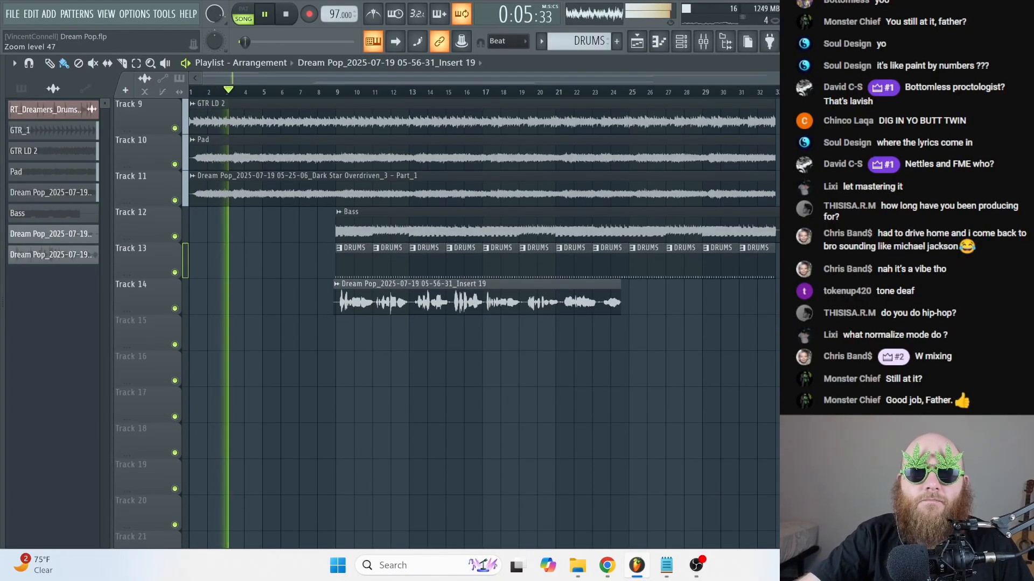
scroll(474, 323, up, 5)
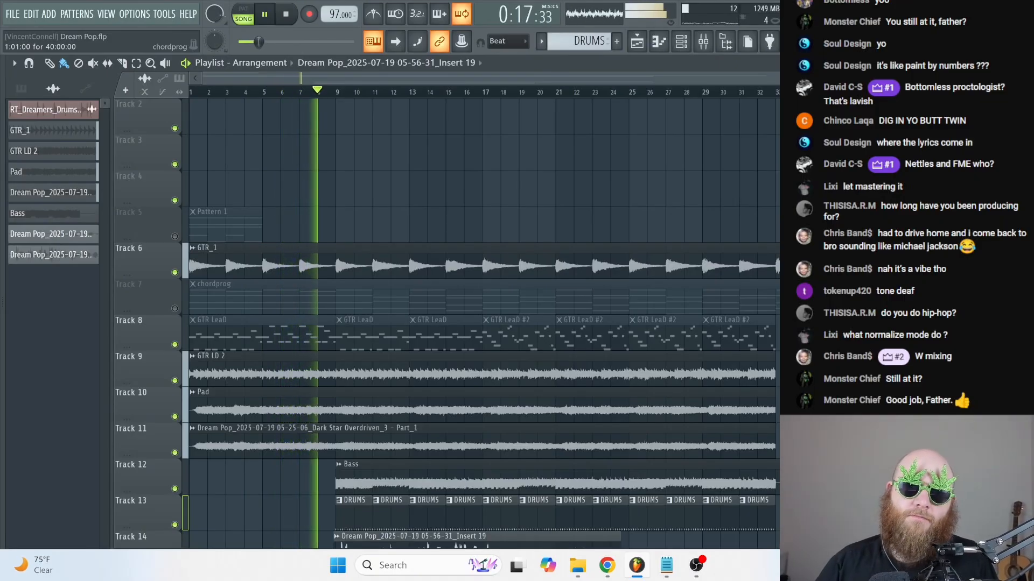
scroll(768, 327, down, 3)
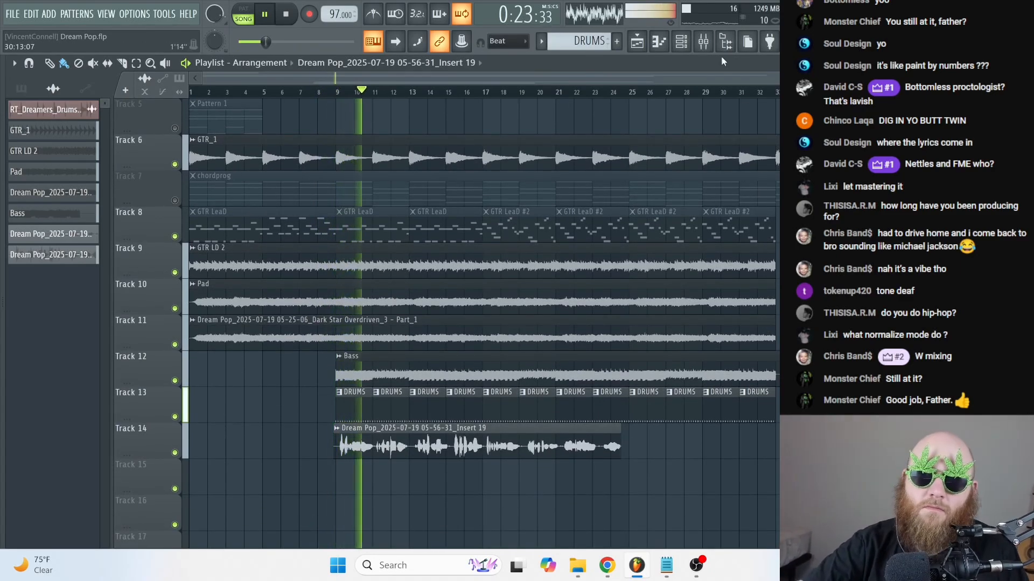
- Raise the Master limiter's input gain to +1.55 dB during playback, listen through the vocal section and stop playback
click(708, 43)
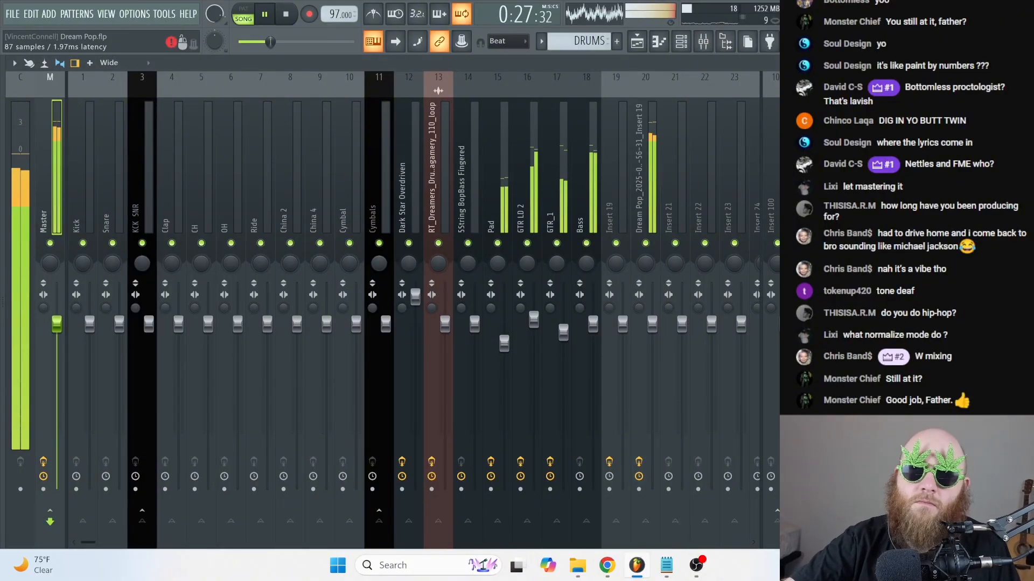
click(883, 183)
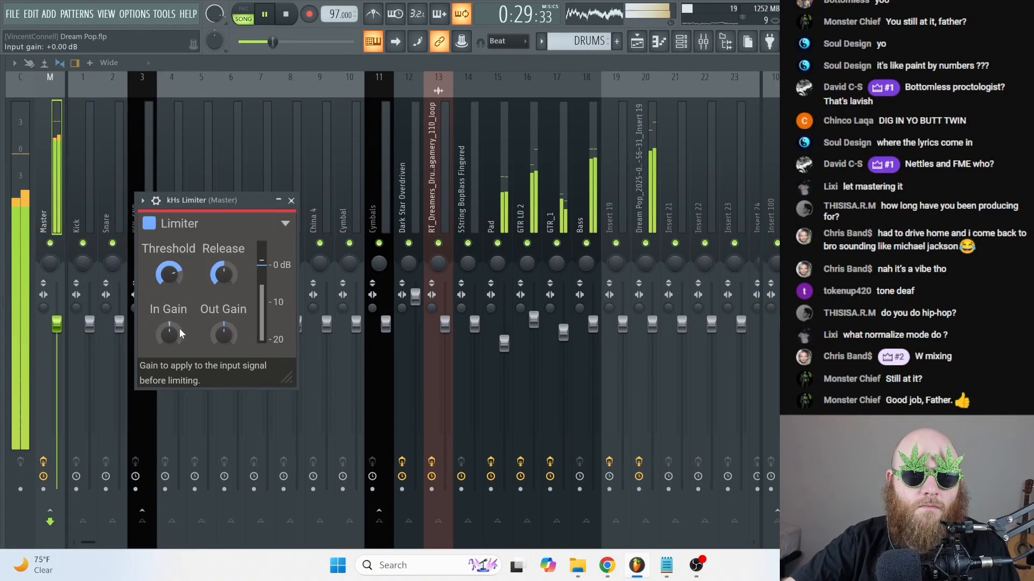
drag(169, 332, 169, 321)
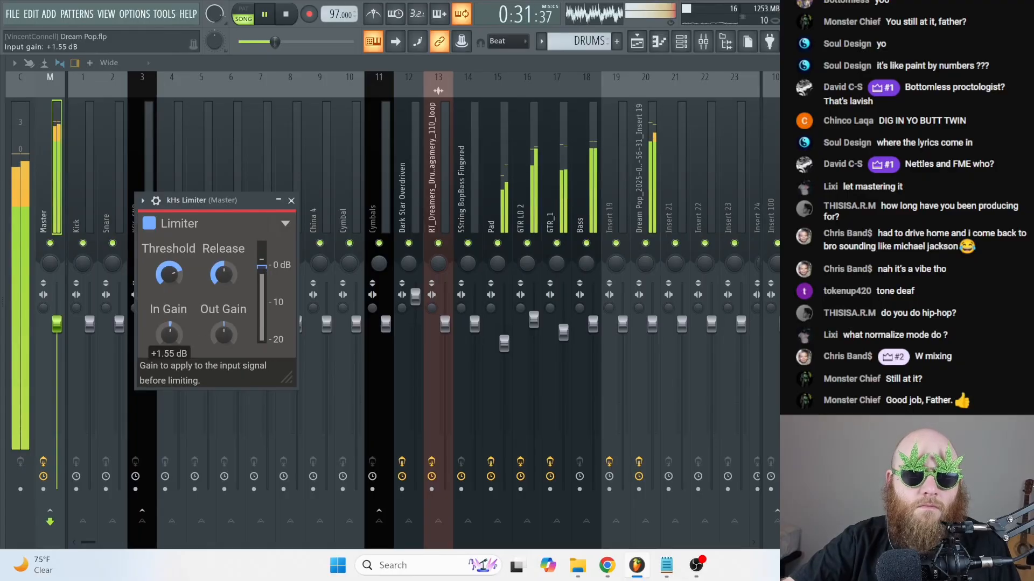
click(291, 200)
click(1025, 63)
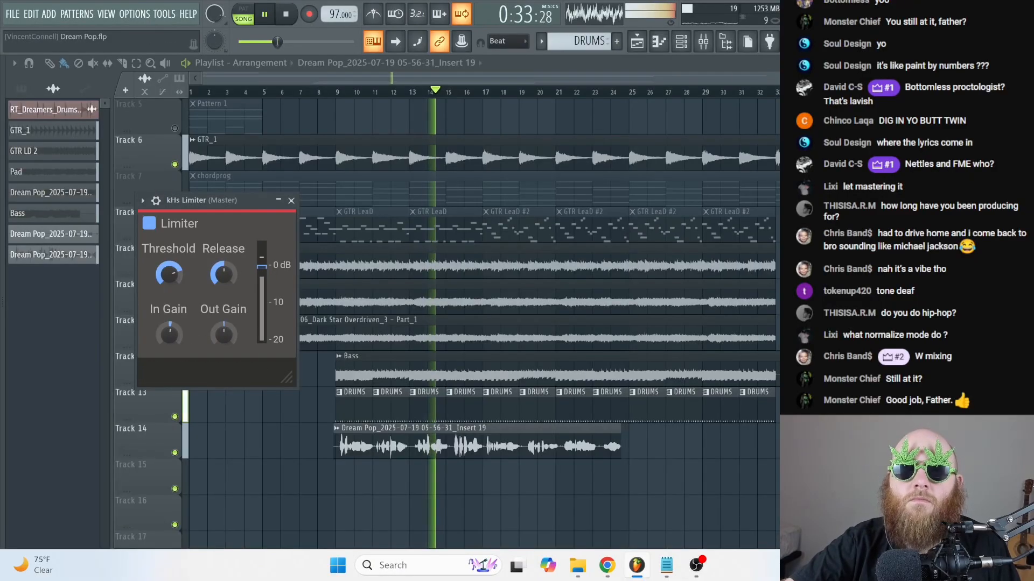
click(722, 76)
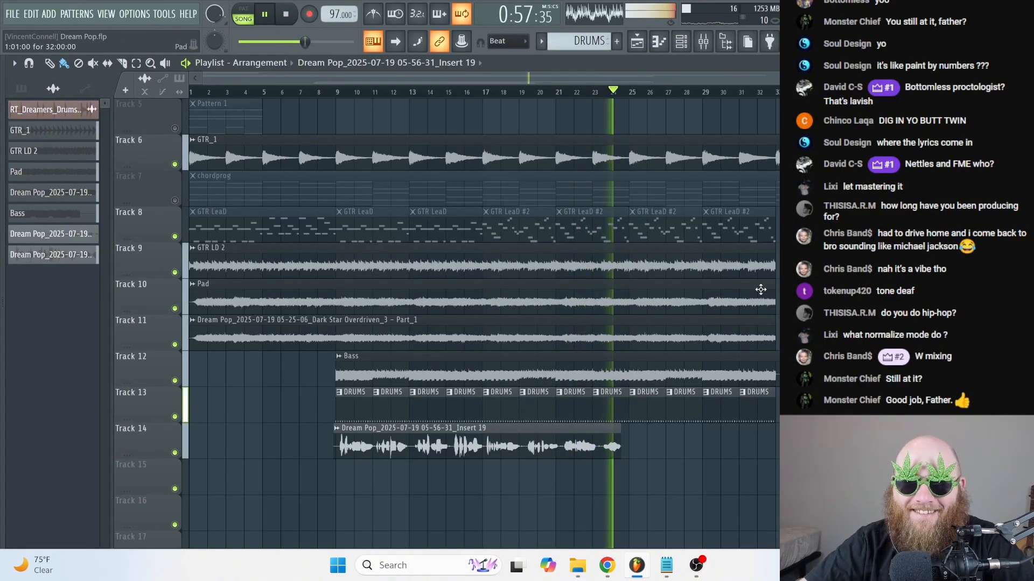
key(space)
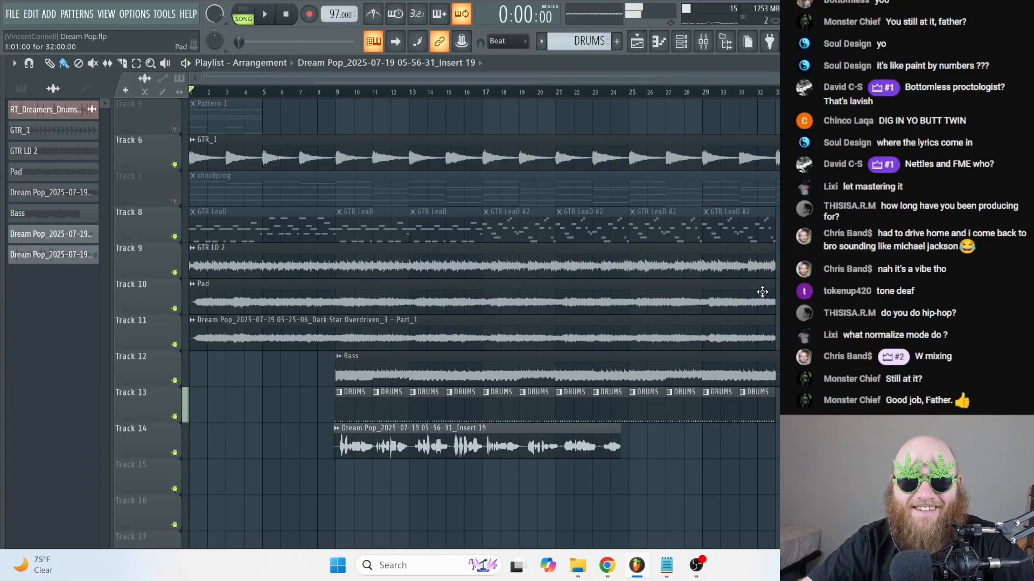